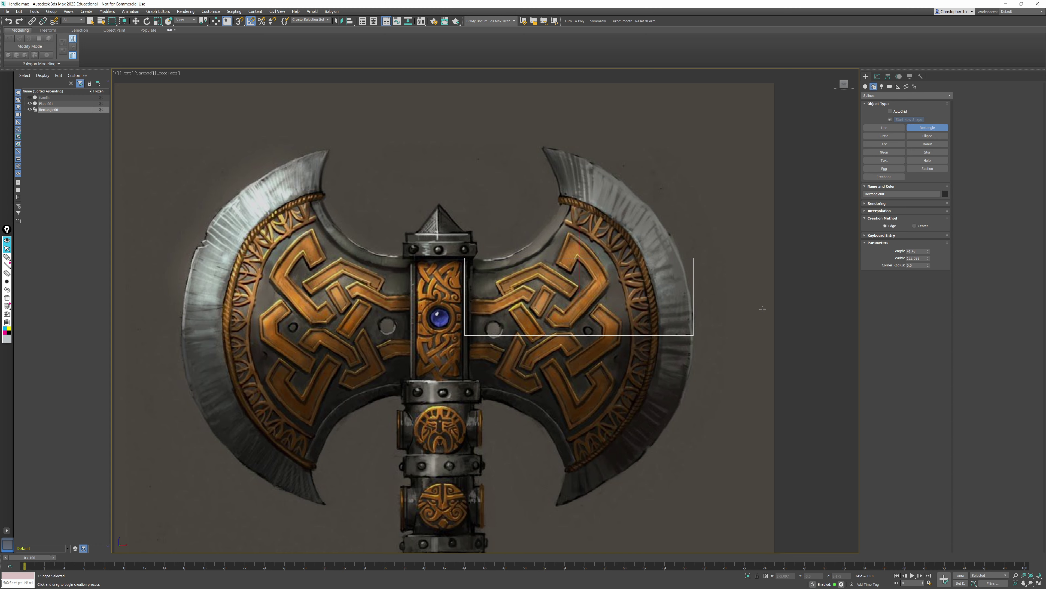
Step: Finish drawing the rectangle over the axe blade and convert it to an Editable Spline
{"action": "right_click", "coordinate": [763, 308]}
{"action": "left_click", "coordinate": [878, 76]}
{"action": "right_click", "coordinate": [659, 258]}
{"action": "mouse_move", "coordinate": [677, 329]}
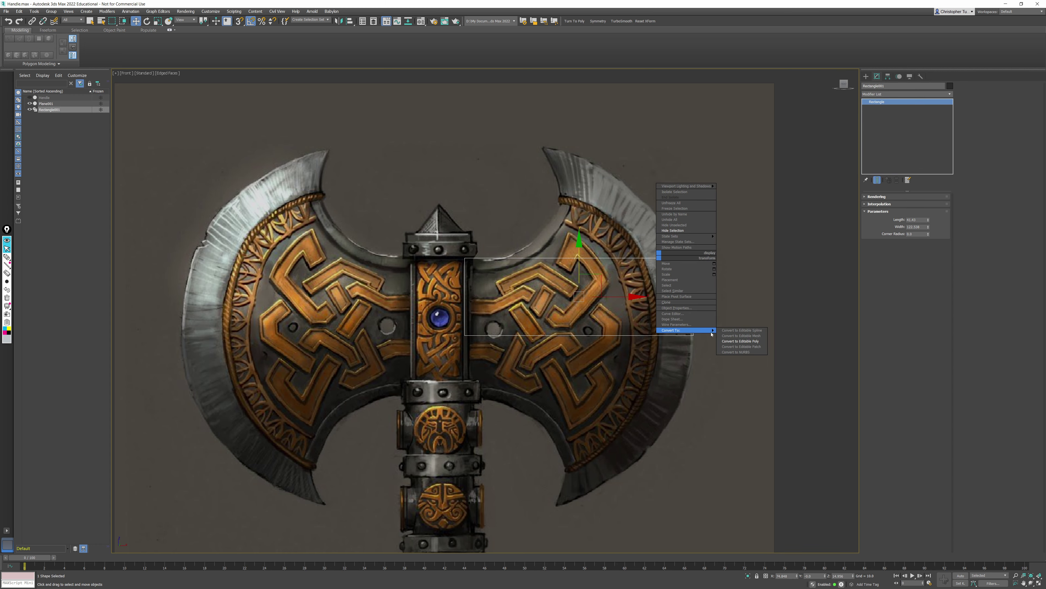
{"action": "left_click", "coordinate": [740, 341]}
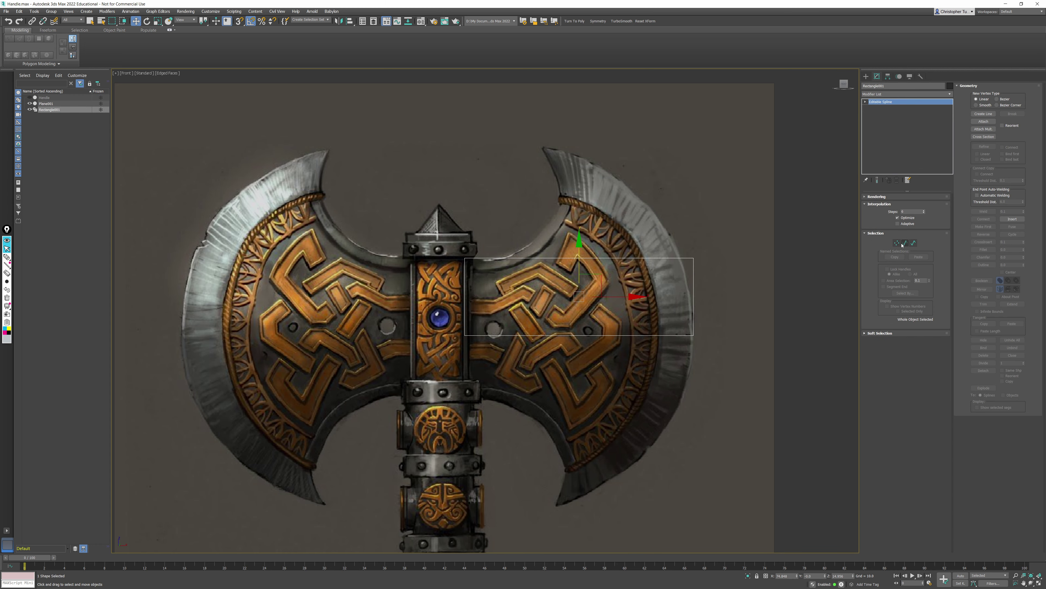
Step: Set the Z position of the rectangle's two lower vertices to 0
{"action": "left_click", "coordinate": [897, 243]}
{"action": "left_click", "coordinate": [693, 334]}
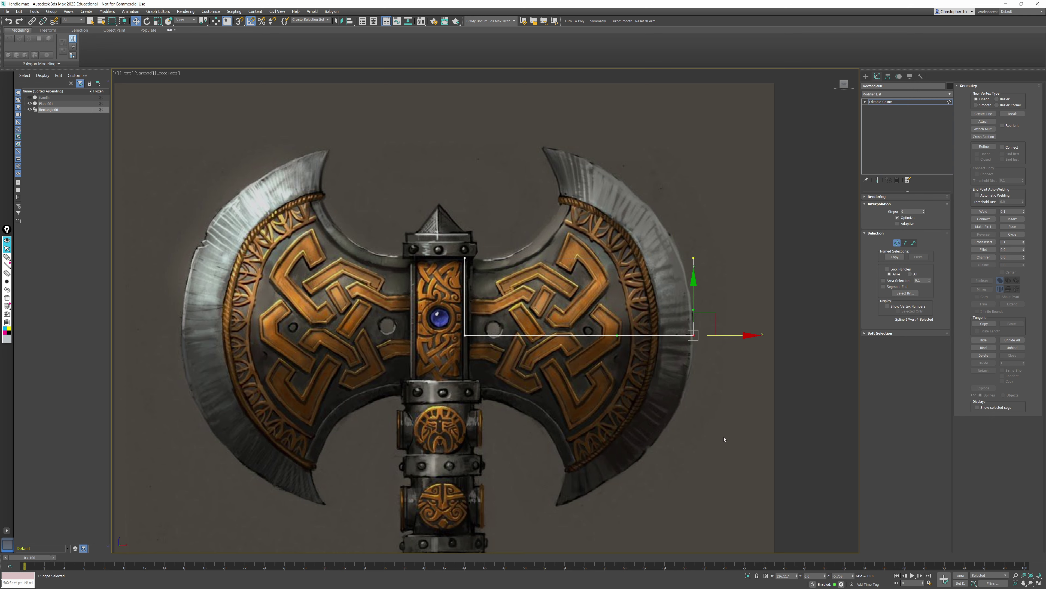
{"action": "right_click", "coordinate": [852, 577]}
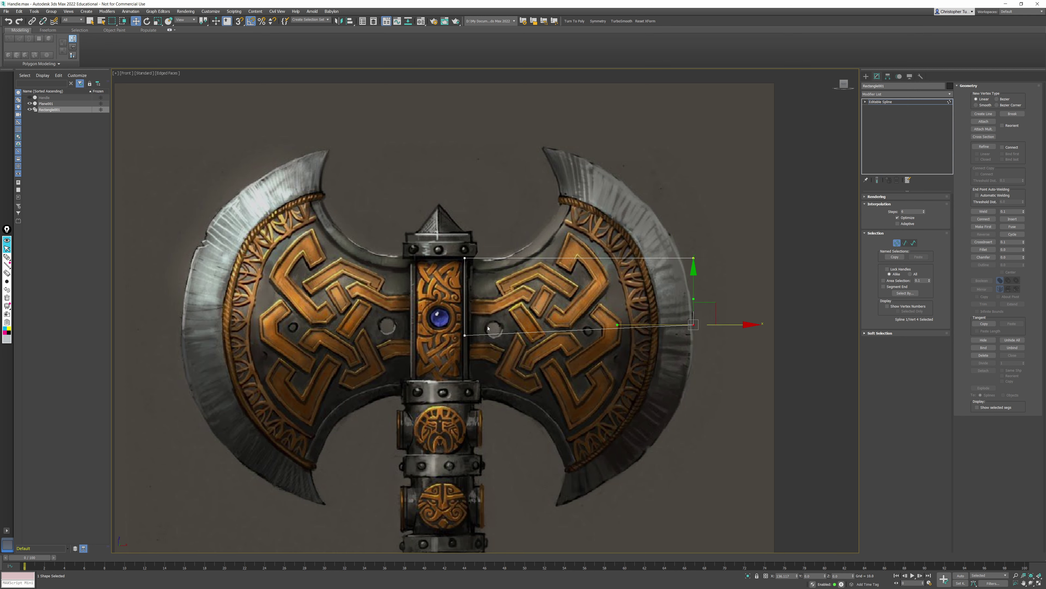
{"action": "left_click", "coordinate": [465, 334]}
{"action": "right_click", "coordinate": [852, 576]}
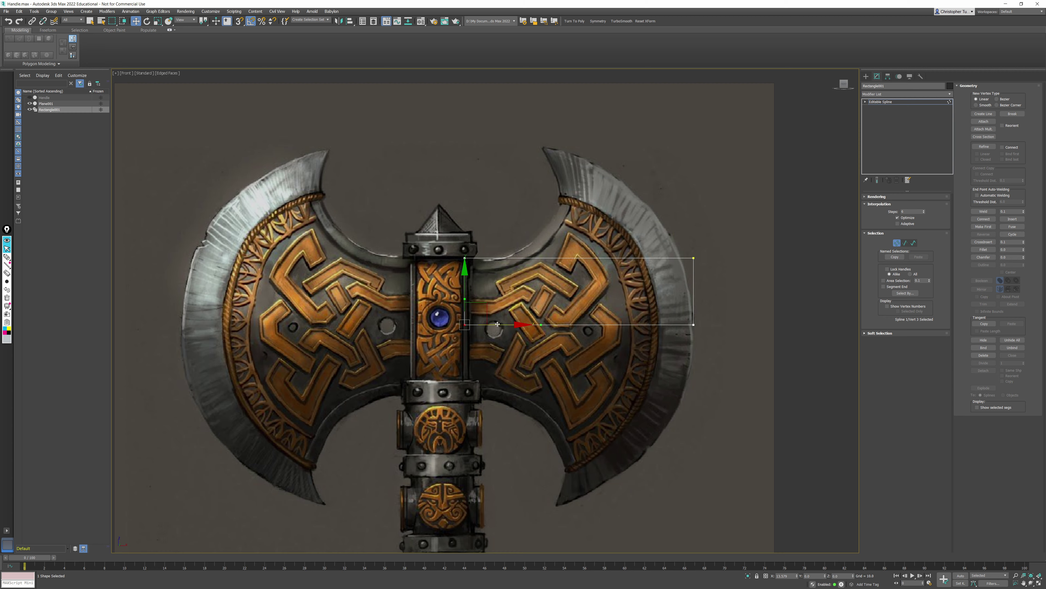
Step: Show the grid in the front view and check the rectangle's lower edge against the world axis and the reference image
{"action": "scroll", "coordinate": [449, 337], "scroll_direction": "up", "scroll_amount": 3}
{"action": "key", "text": "F3"}
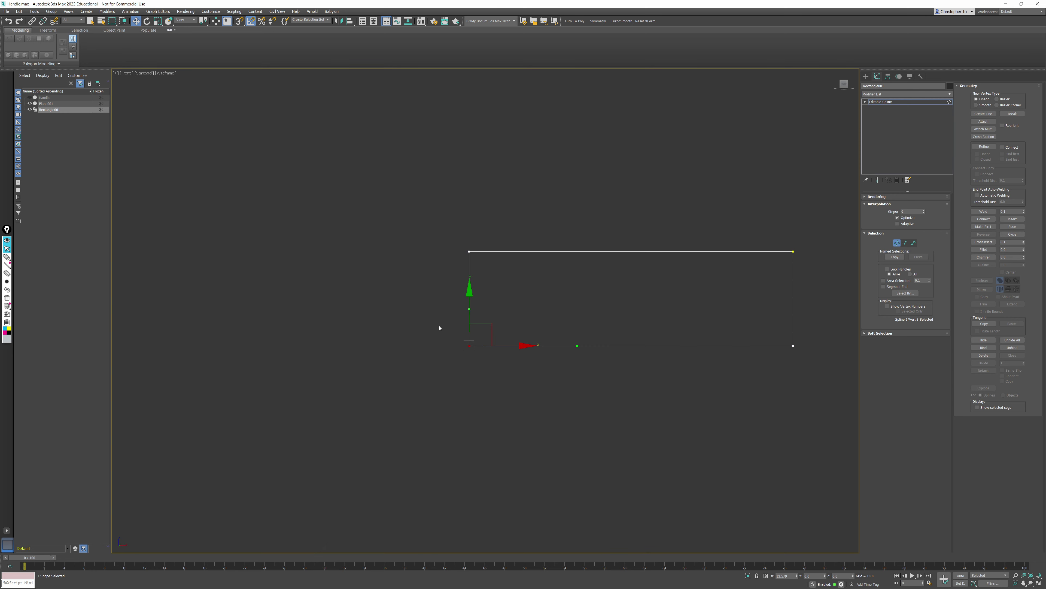
{"action": "key", "text": "g"}
{"action": "key", "text": "F3"}
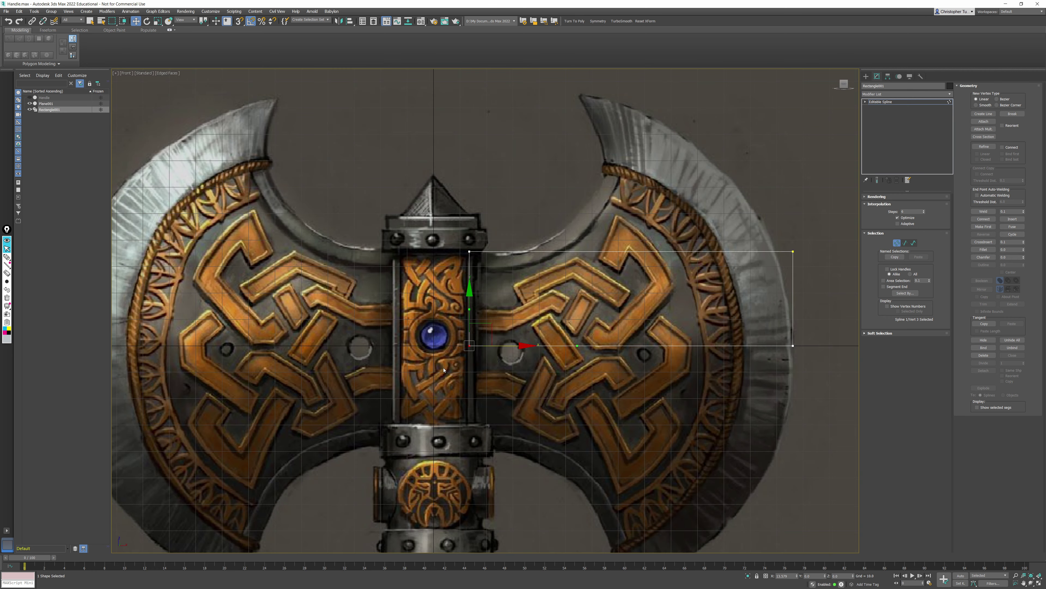
{"action": "scroll", "coordinate": [449, 346], "scroll_direction": "up", "scroll_amount": 2}
{"action": "scroll", "coordinate": [399, 265], "scroll_direction": "down", "scroll_amount": 3}
{"action": "middle_click_drag", "start_coordinate": [413, 325], "coordinate": [413, 339]}
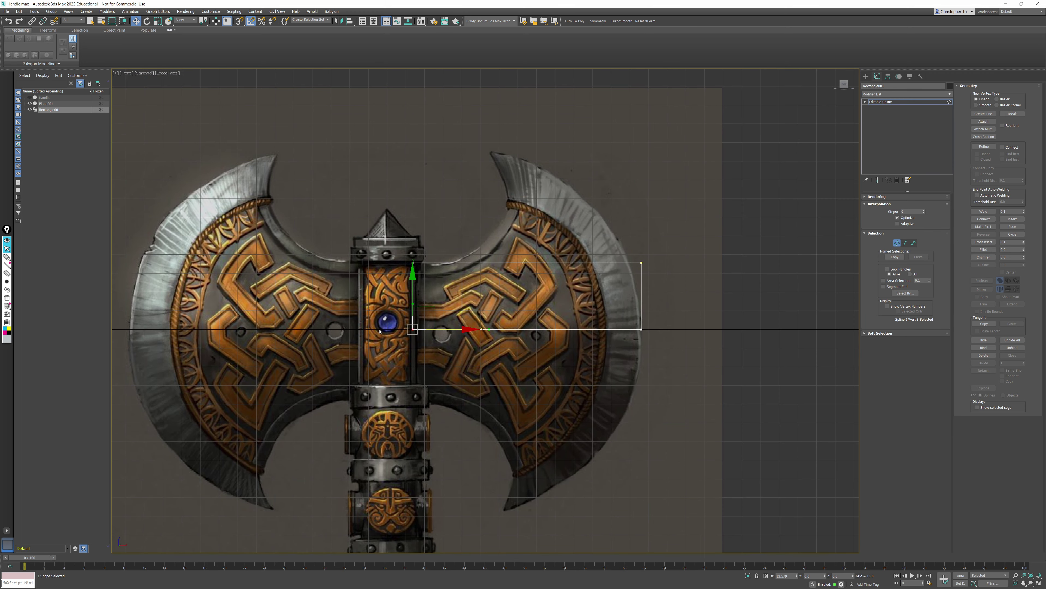
{"action": "middle_click_drag", "start_coordinate": [615, 293], "coordinate": [623, 338]}
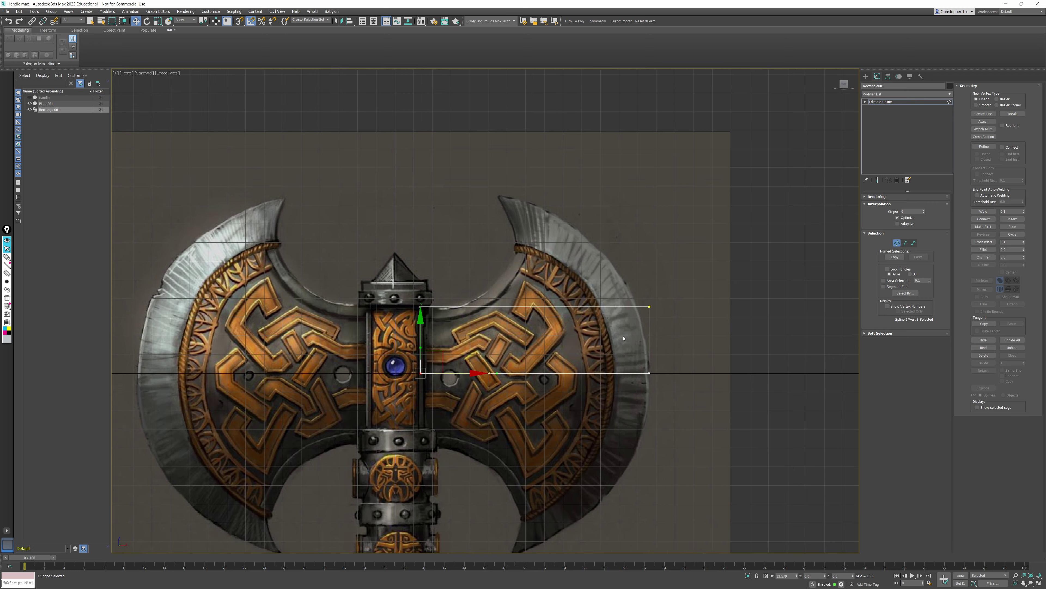
Step: Move the rectangle's outer upper vertex onto the upper tip of the axe blade in the reference image
{"action": "left_click", "coordinate": [650, 307]}
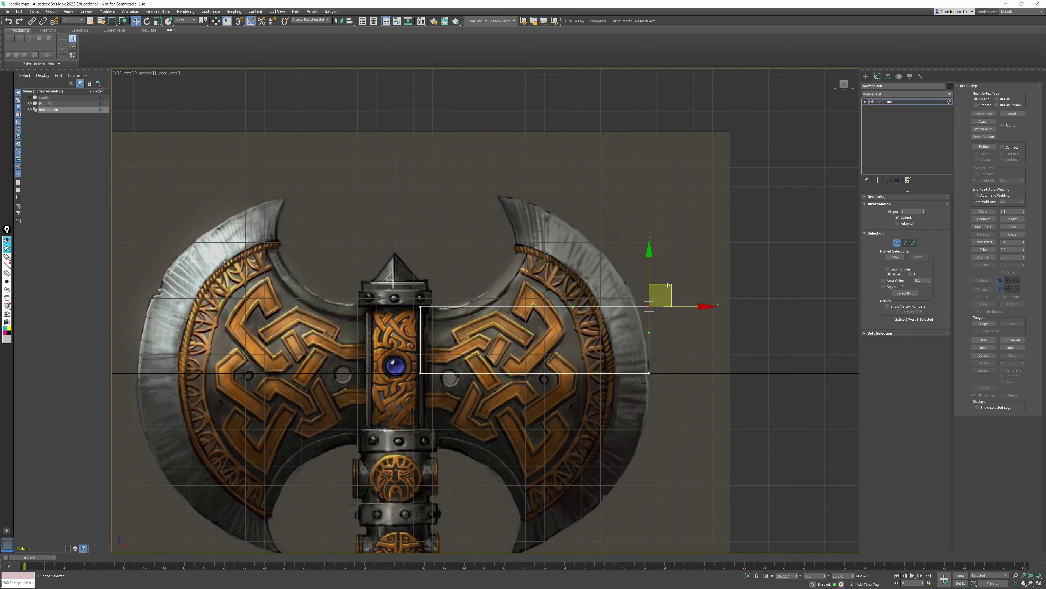
{"action": "left_click_drag", "start_coordinate": [667, 285], "coordinate": [517, 174]}
{"action": "middle_click_drag", "start_coordinate": [546, 194], "coordinate": [544, 236]}
{"action": "scroll", "coordinate": [543, 283], "scroll_direction": "up", "scroll_amount": 3}
{"action": "middle_click_drag", "start_coordinate": [604, 260], "coordinate": [615, 220]}
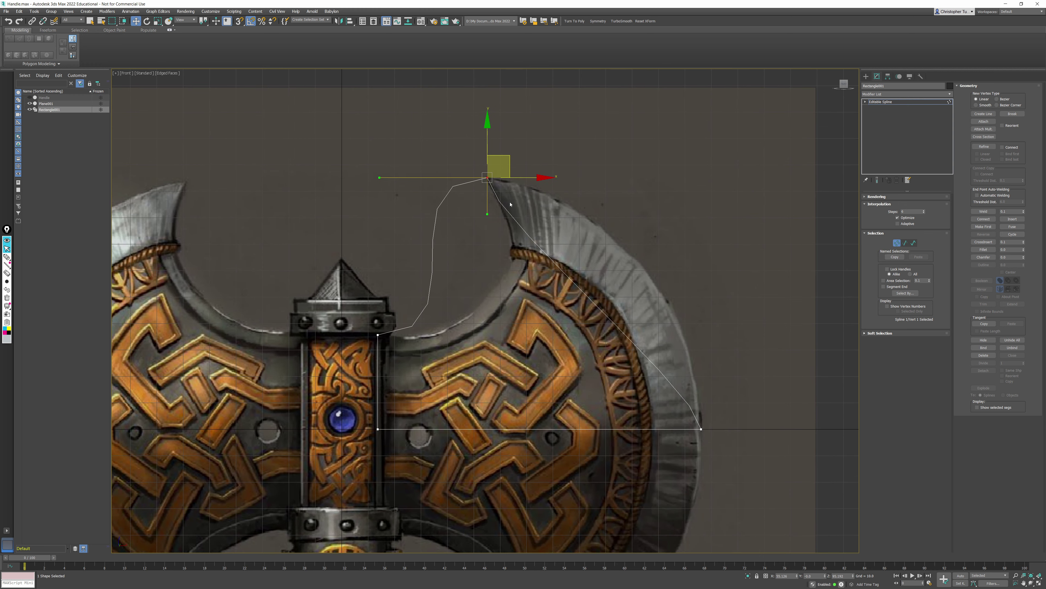
{"action": "middle_click_drag", "start_coordinate": [527, 233], "coordinate": [505, 273]}
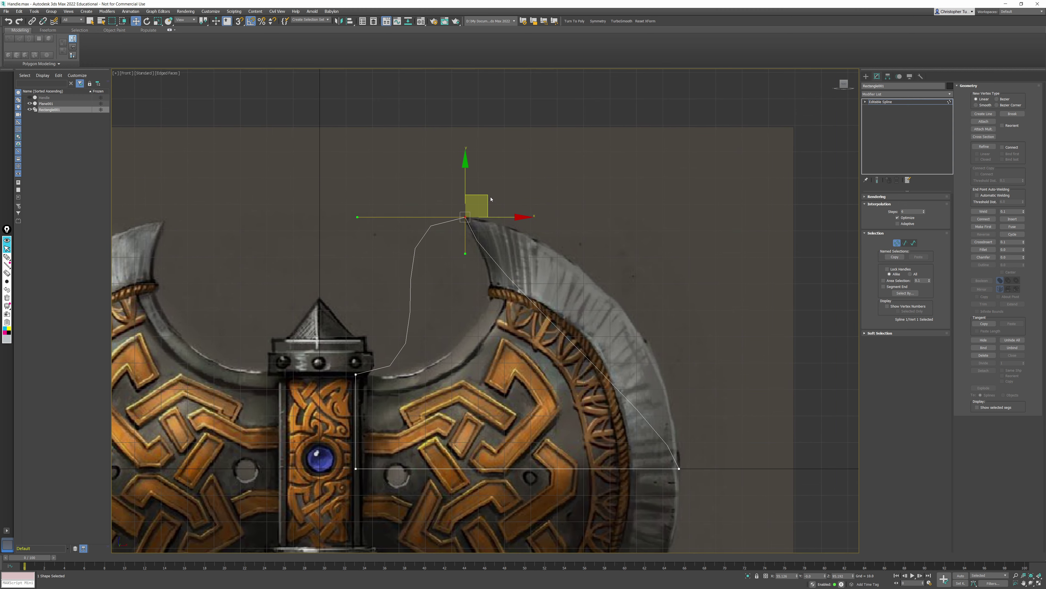
Step: Shape the tip vertex's Bezier handles so the spline follows the blade's outer cutting edge and inner concave curve
{"action": "left_click_drag", "start_coordinate": [465, 255], "coordinate": [668, 260]}
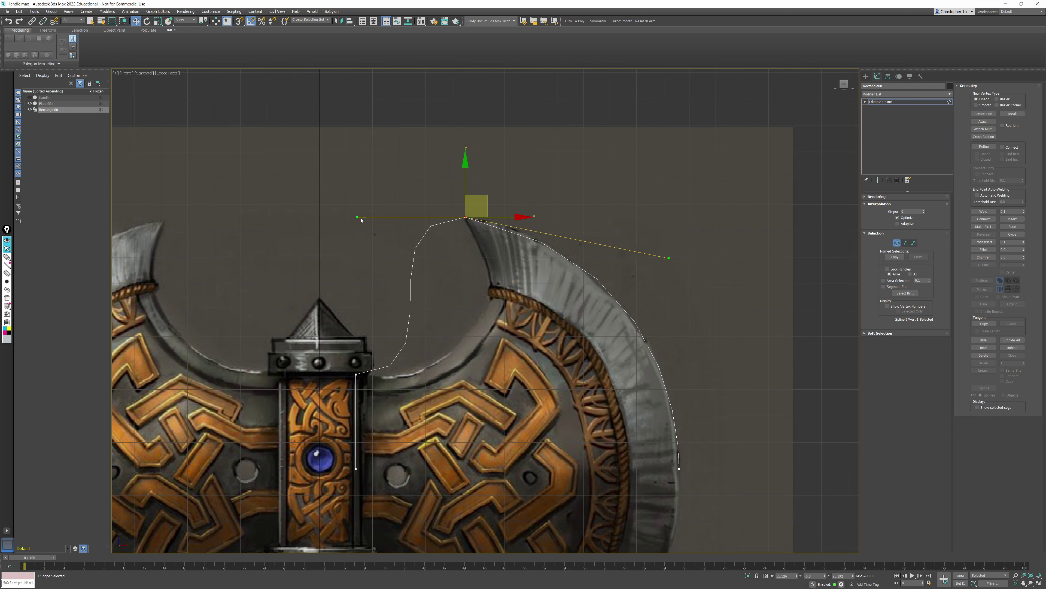
{"action": "left_click_drag", "start_coordinate": [361, 220], "coordinate": [526, 309]}
{"action": "middle_click_drag", "start_coordinate": [609, 353], "coordinate": [593, 341]}
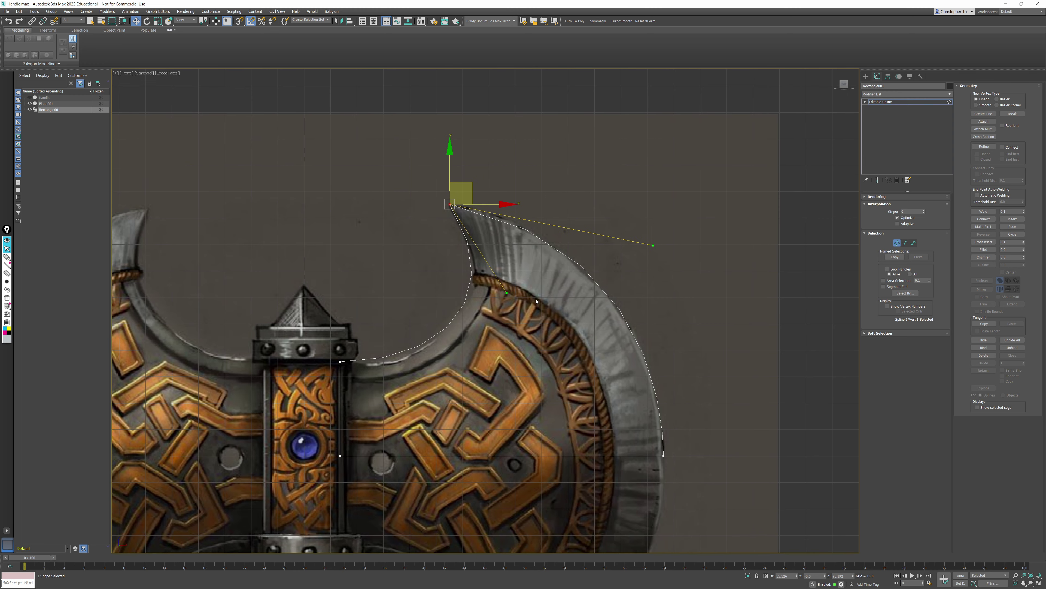
Step: Set the spline's interpolation steps to 8
{"action": "left_click", "coordinate": [912, 211]}
{"action": "type", "text": "8"}
{"action": "key", "text": "Return"}
{"action": "middle_click_drag", "start_coordinate": [557, 299], "coordinate": [560, 255]}
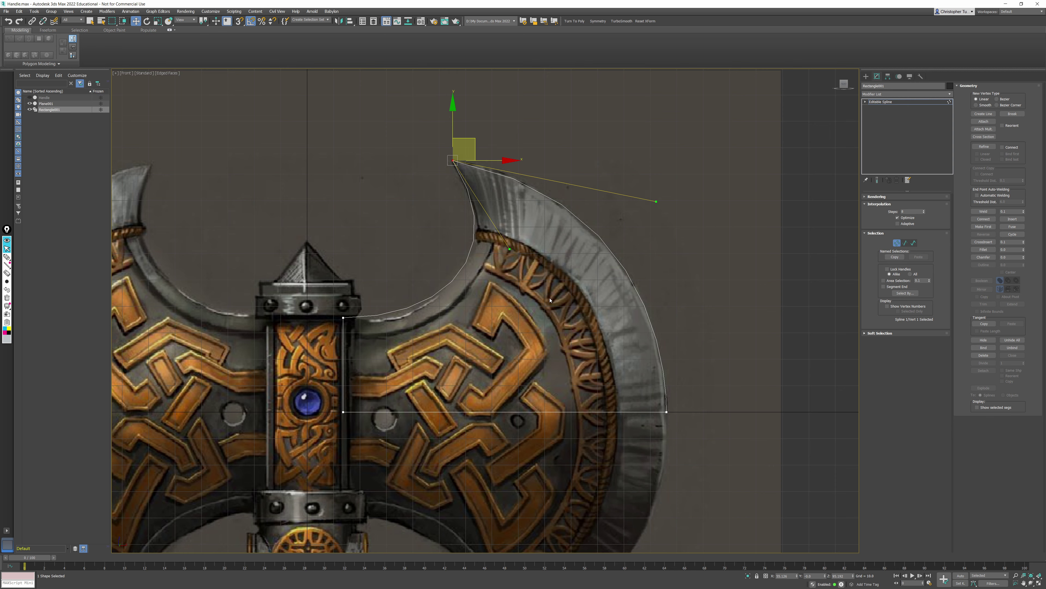
{"action": "middle_click_drag", "start_coordinate": [548, 288], "coordinate": [549, 301]}
{"action": "scroll", "coordinate": [550, 301], "scroll_direction": "down", "scroll_amount": 3}
Step: Leave vertex editing and apply an Extrude modifier to the blade outline in the perspective view
{"action": "key", "text": "p"}
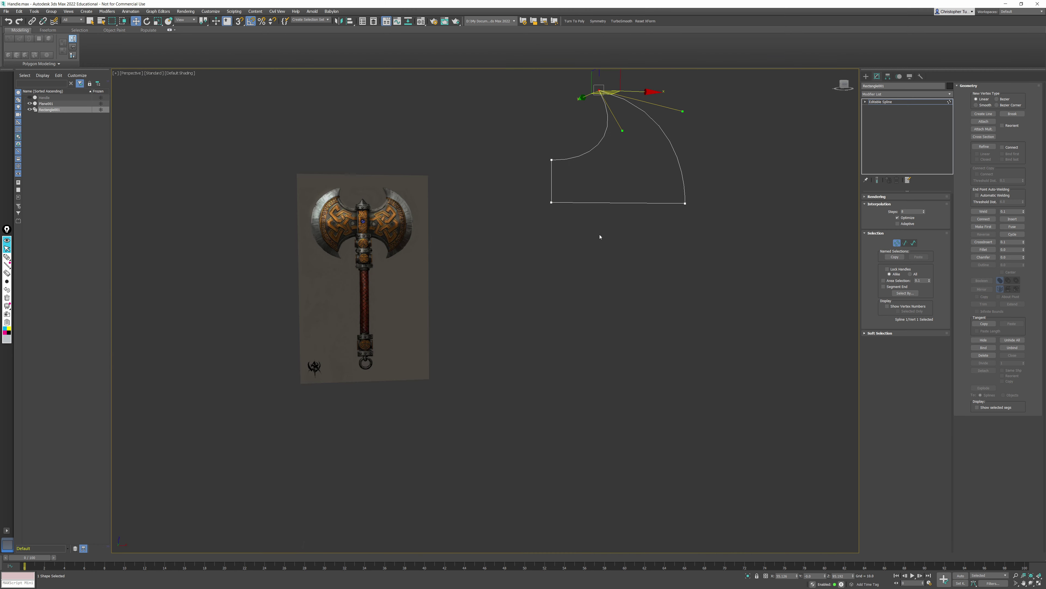
{"action": "key", "text": "z"}
{"action": "middle_click_drag", "start_coordinate": [600, 241], "coordinate": [624, 194], "text": "alt"}
{"action": "left_click", "coordinate": [897, 242]}
{"action": "key", "text": "z"}
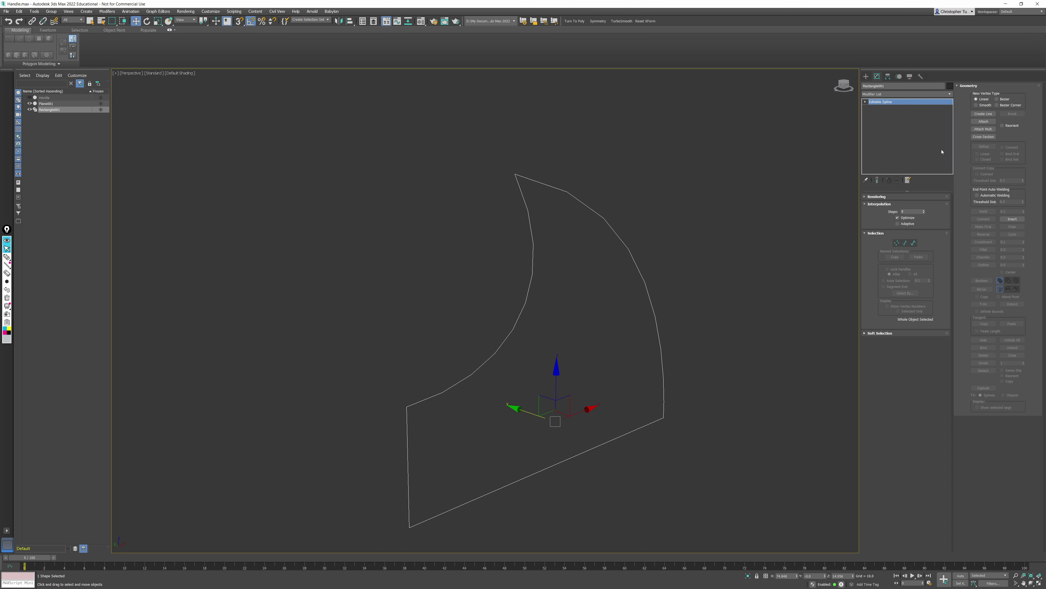
{"action": "left_click", "coordinate": [945, 96]}
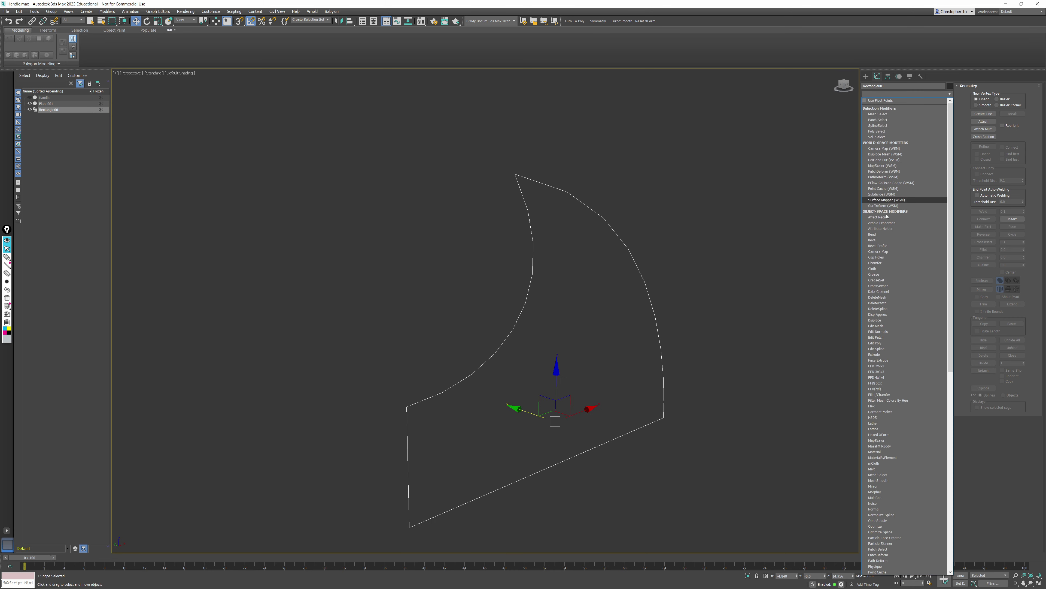
{"action": "left_click", "coordinate": [881, 355]}
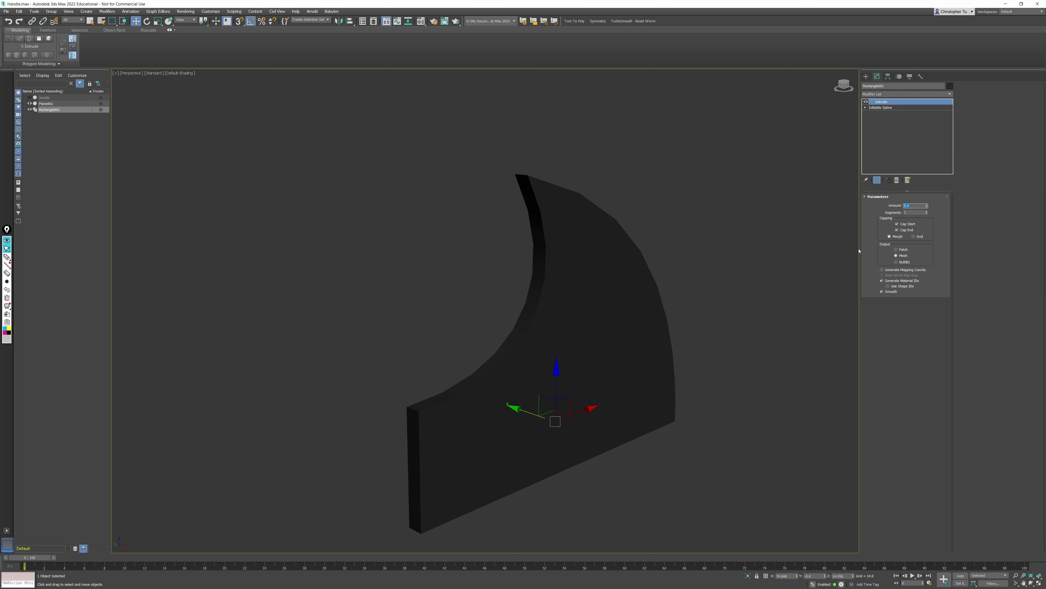
Step: Review the blade's Extrude amount from several angles and show the mesh edges in the shaded view
{"action": "middle_click_drag", "start_coordinate": [700, 350], "coordinate": [480, 249], "text": "alt"}
{"action": "middle_click_drag", "start_coordinate": [445, 218], "coordinate": [476, 230], "text": "alt"}
{"action": "left_click", "coordinate": [913, 205]}
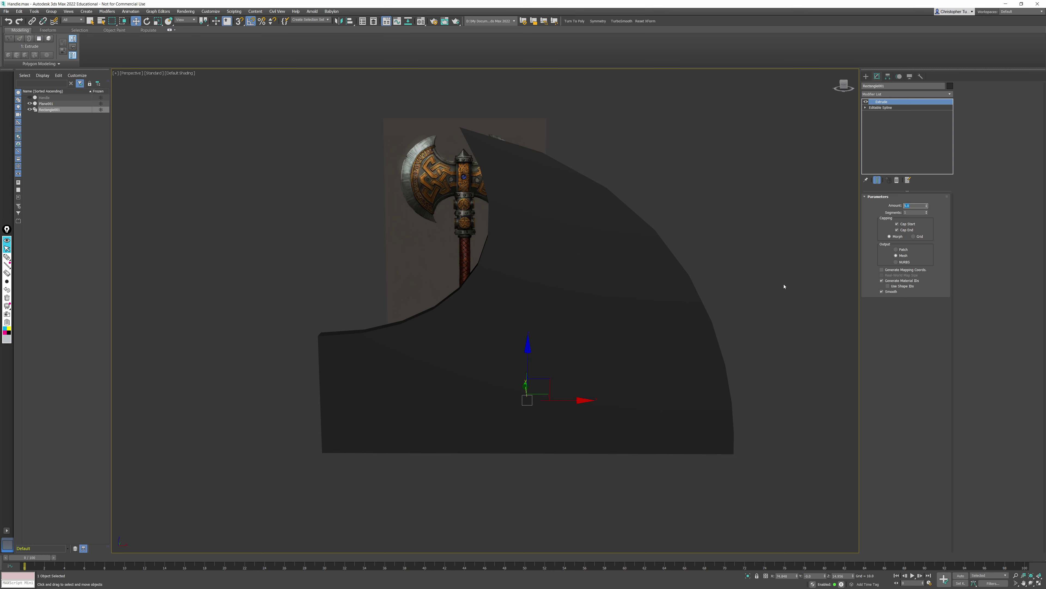
{"action": "middle_click_drag", "start_coordinate": [784, 286], "coordinate": [663, 323], "text": "alt"}
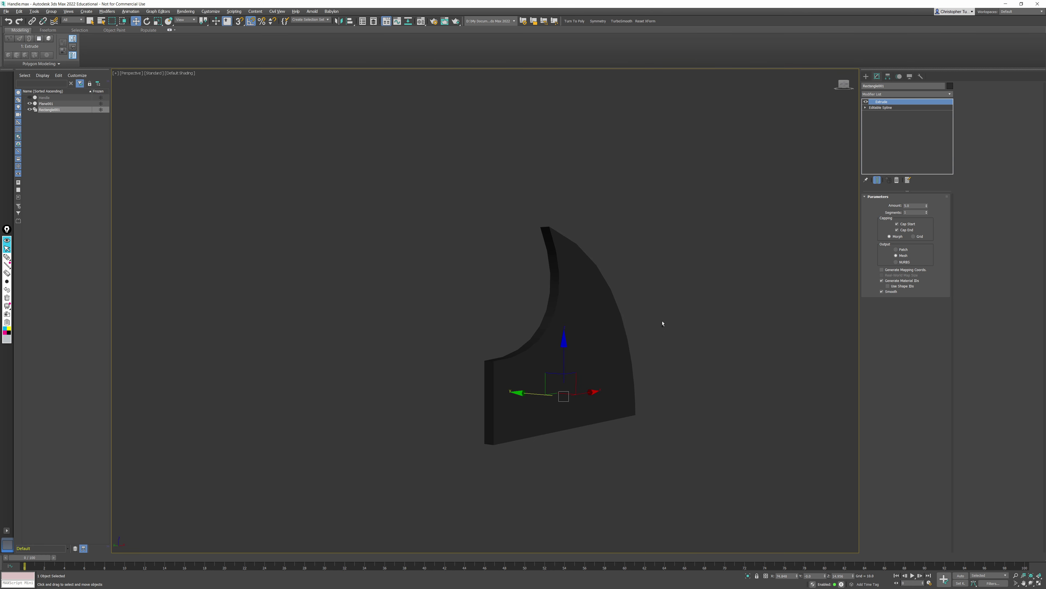
{"action": "left_click", "coordinate": [914, 206]}
{"action": "middle_click_drag", "start_coordinate": [543, 320], "coordinate": [665, 326], "text": "alt"}
{"action": "key", "text": "F4"}
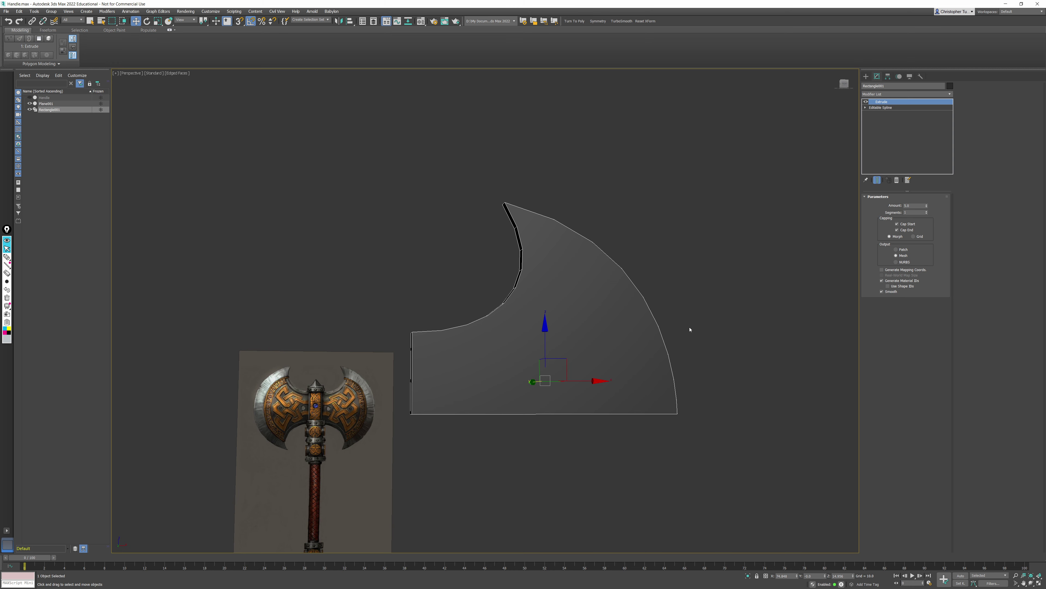
Step: Convert the extruded blade to an Editable Poly
{"action": "right_click", "coordinate": [601, 322]}
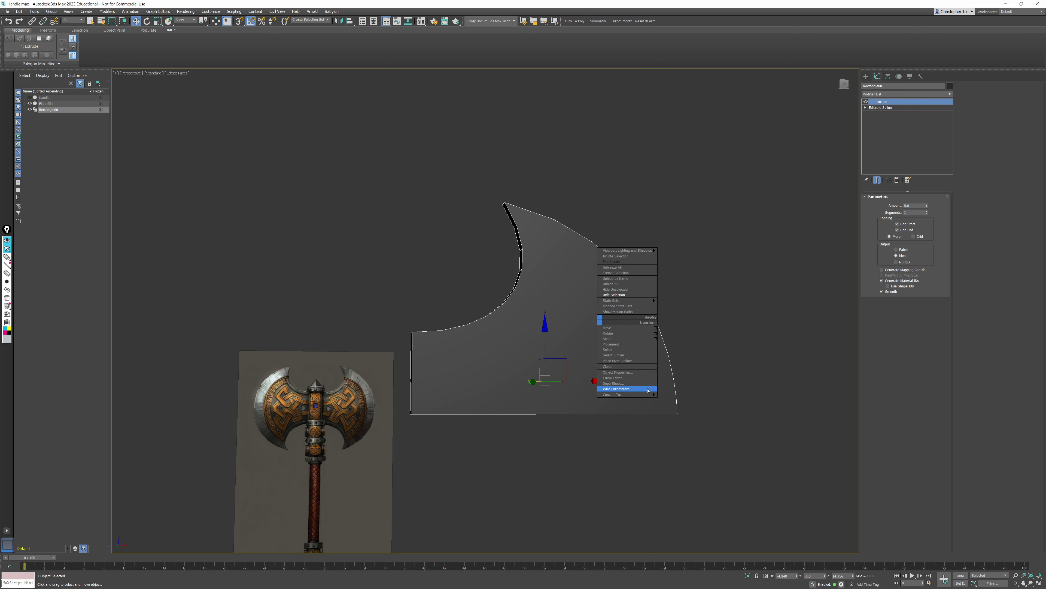
{"action": "mouse_move", "coordinate": [626, 394]}
{"action": "left_click", "coordinate": [684, 400]}
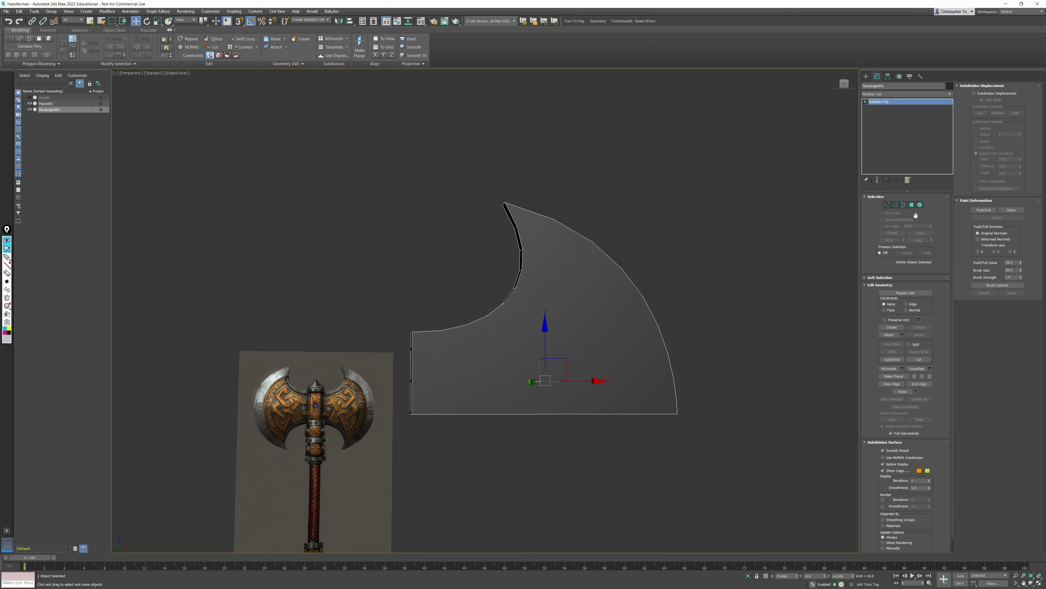
Step: Delete the blade's back, inner-end and bottom polygons while keeping its front face, and make the mesh see-through
{"action": "left_click", "coordinate": [912, 205]}
{"action": "left_click_drag", "start_coordinate": [406, 425], "coordinate": [445, 387]}
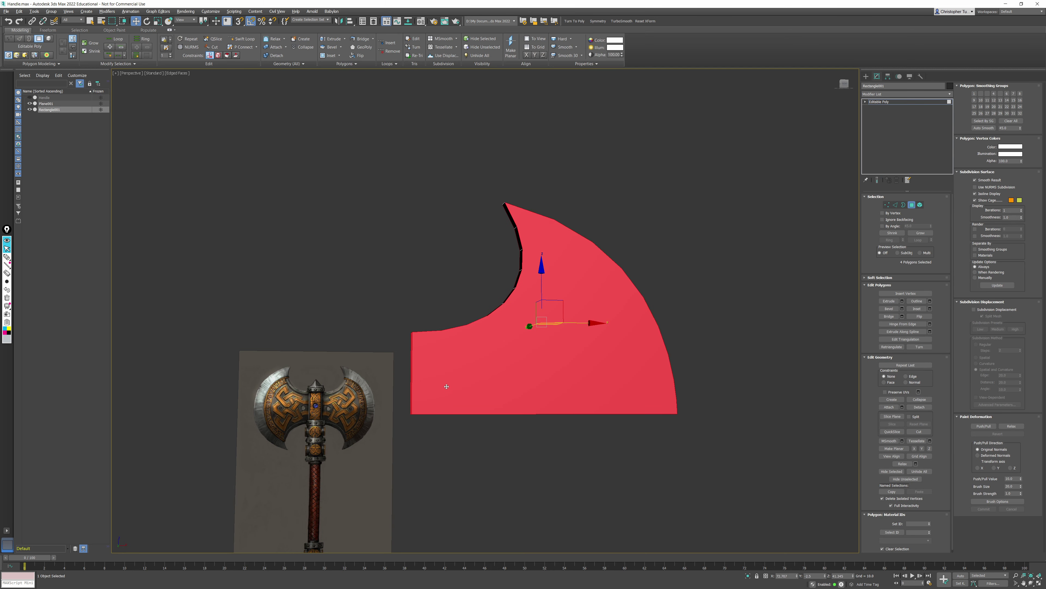
{"action": "left_click", "coordinate": [446, 385], "text": "alt"}
{"action": "middle_click_drag", "start_coordinate": [446, 385], "coordinate": [449, 347], "text": "alt"}
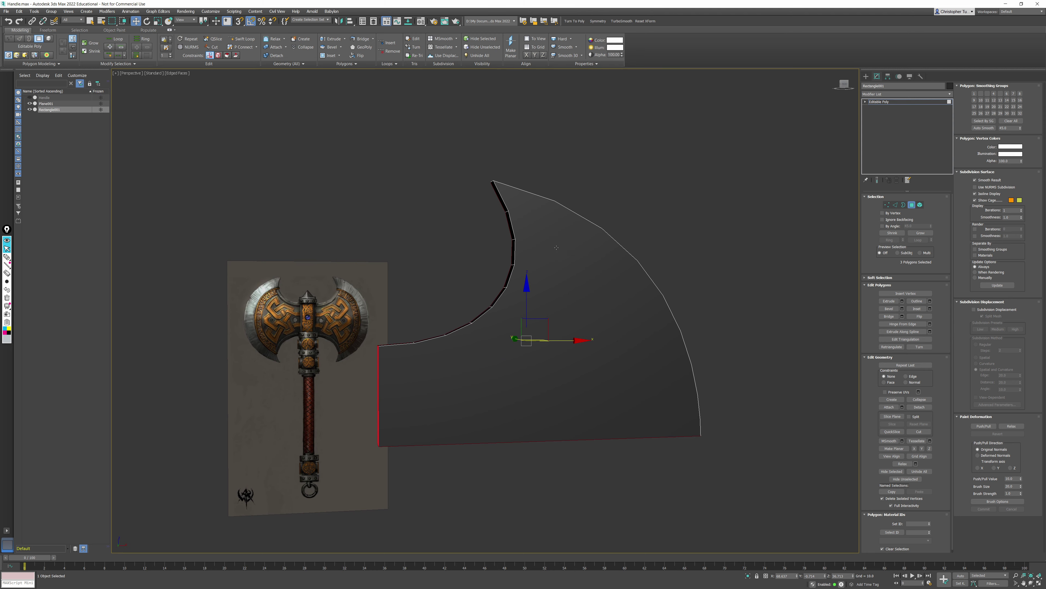
{"action": "key", "text": "ctrl+d"}
{"action": "middle_click_drag", "start_coordinate": [548, 259], "coordinate": [564, 299], "text": "alt"}
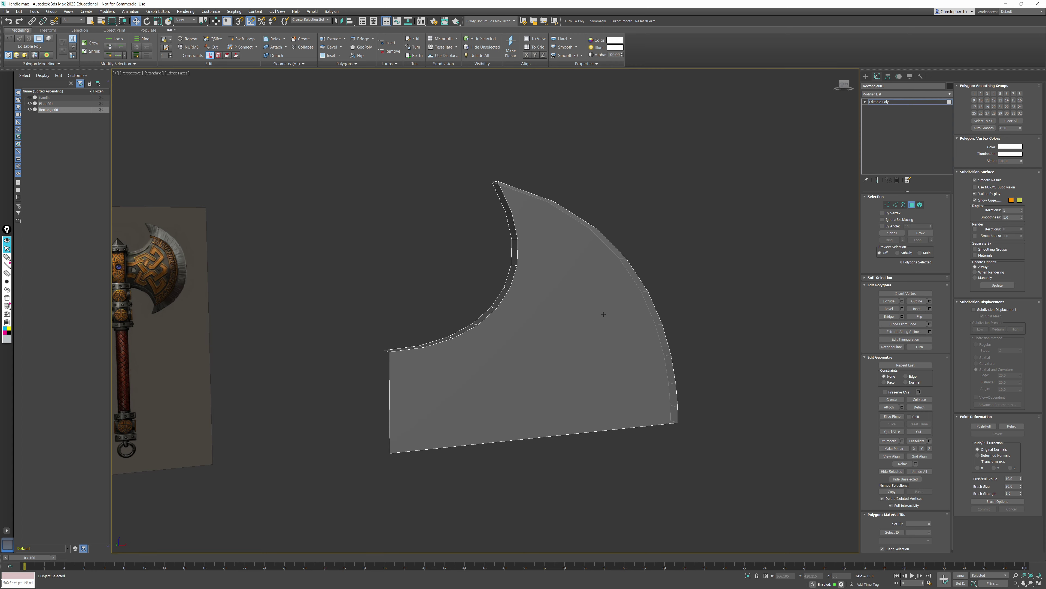
Step: In the front view, start a Cut on the blade's lower edge at the rope border and follow the border upward
{"action": "key", "text": "f"}
{"action": "middle_click_drag", "start_coordinate": [650, 319], "coordinate": [646, 276]}
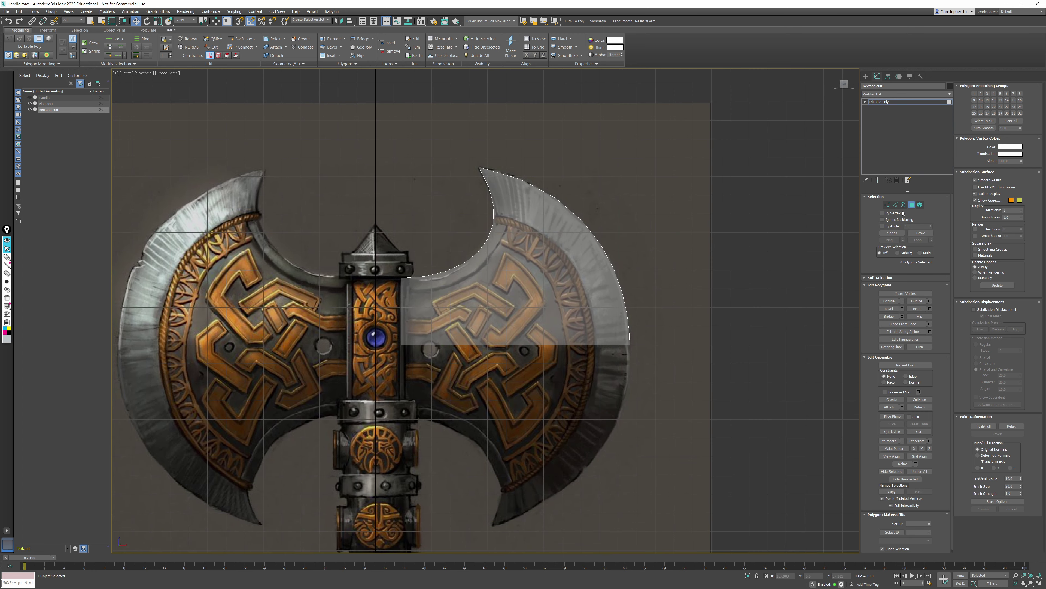
{"action": "left_click", "coordinate": [887, 205]}
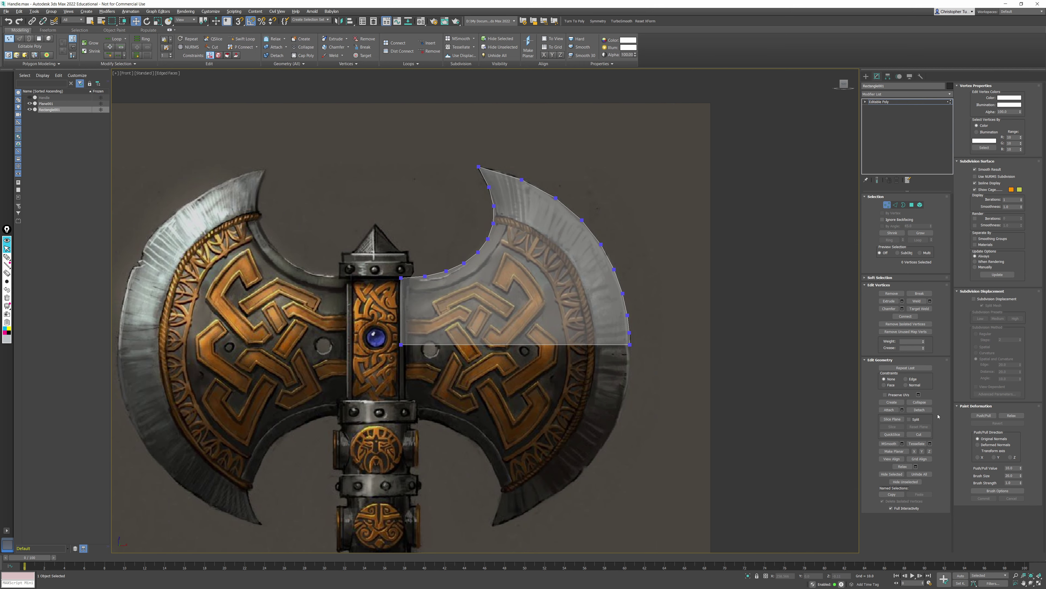
{"action": "left_click", "coordinate": [919, 434]}
{"action": "scroll", "coordinate": [617, 300], "scroll_direction": "up", "scroll_amount": 2}
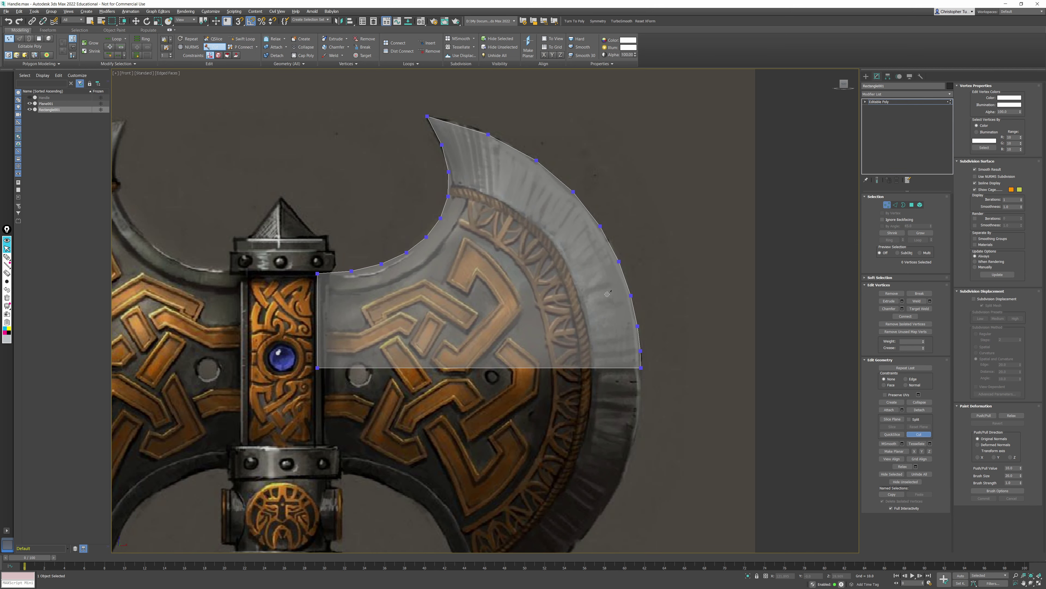
{"action": "scroll", "coordinate": [595, 386], "scroll_direction": "up", "scroll_amount": 4}
{"action": "left_click", "coordinate": [591, 381]}
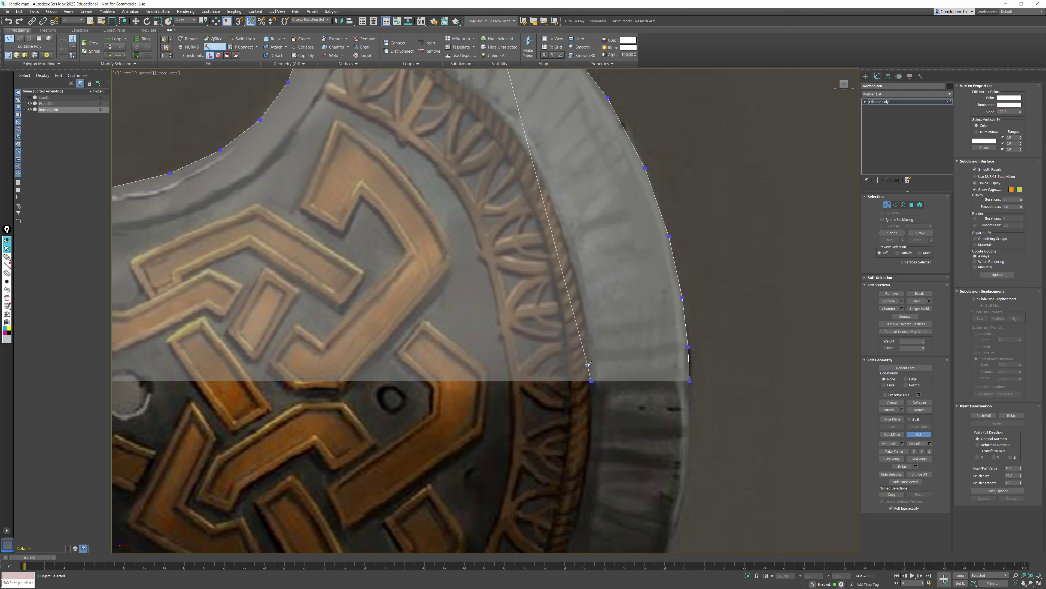
{"action": "left_click", "coordinate": [591, 358]}
{"action": "left_click", "coordinate": [584, 309]}
{"action": "left_click", "coordinate": [571, 257]}
Step: Continue the cut along the upper part of the rope border toward the blade's inner curve and end it there
{"action": "middle_click_drag", "start_coordinate": [570, 257], "coordinate": [644, 434]}
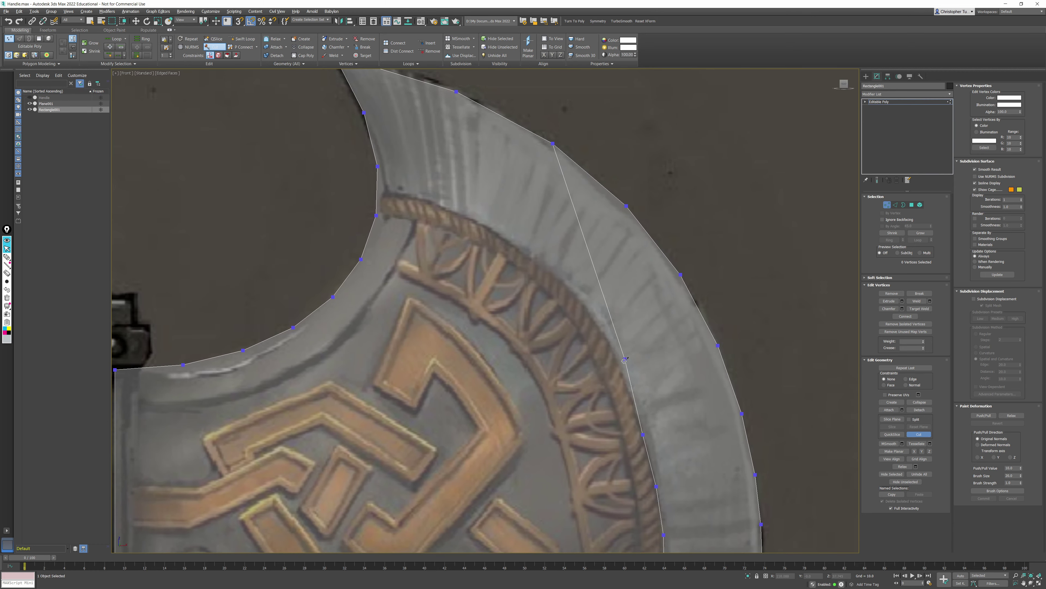
{"action": "left_click", "coordinate": [625, 376]}
{"action": "left_click", "coordinate": [596, 319]}
{"action": "left_click", "coordinate": [569, 284]}
{"action": "middle_click_drag", "start_coordinate": [569, 284], "coordinate": [630, 353]}
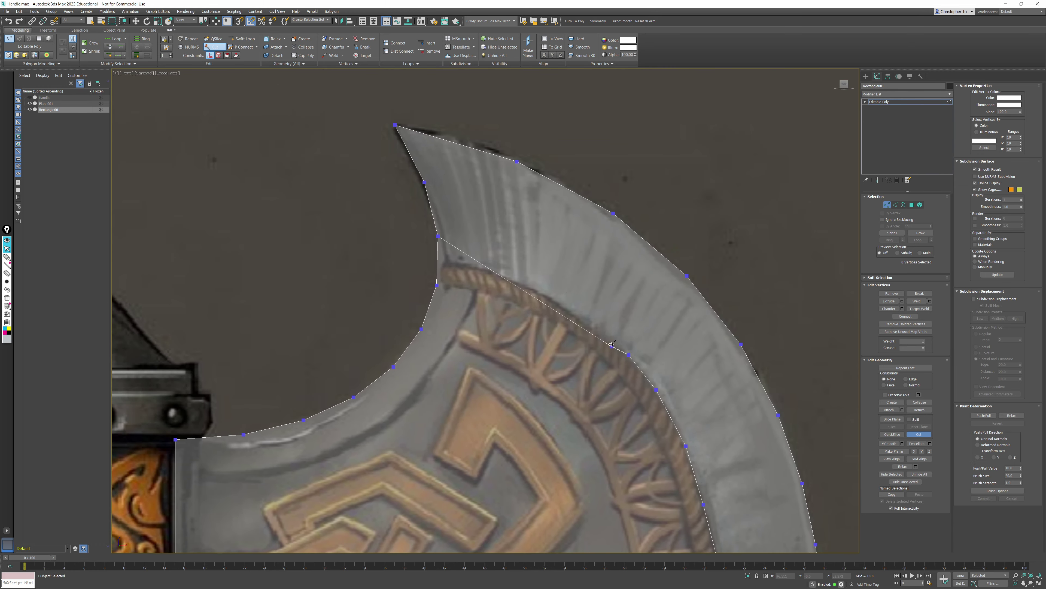
{"action": "left_click", "coordinate": [575, 313]}
{"action": "left_click", "coordinate": [510, 277]}
{"action": "middle_click_drag", "start_coordinate": [602, 329], "coordinate": [599, 304]}
{"action": "right_click", "coordinate": [599, 304]}
Step: Connect the two lowest vertex pairs between the rope-border cut and the blade's outer edge
{"action": "middle_click_drag", "start_coordinate": [475, 269], "coordinate": [509, 265]}
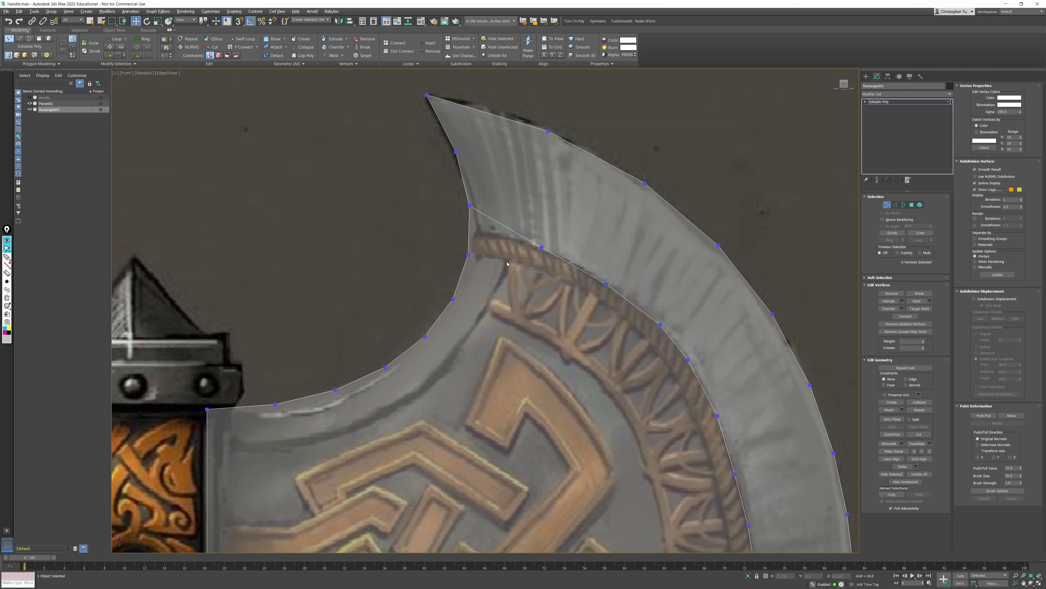
{"action": "scroll", "coordinate": [478, 235], "scroll_direction": "up", "scroll_amount": 2}
{"action": "middle_click_drag", "start_coordinate": [680, 357], "coordinate": [539, 239]}
{"action": "scroll", "coordinate": [631, 346], "scroll_direction": "down", "scroll_amount": 2}
{"action": "middle_click_drag", "start_coordinate": [647, 393], "coordinate": [566, 322]}
{"action": "left_click_drag", "start_coordinate": [690, 427], "coordinate": [701, 430]}
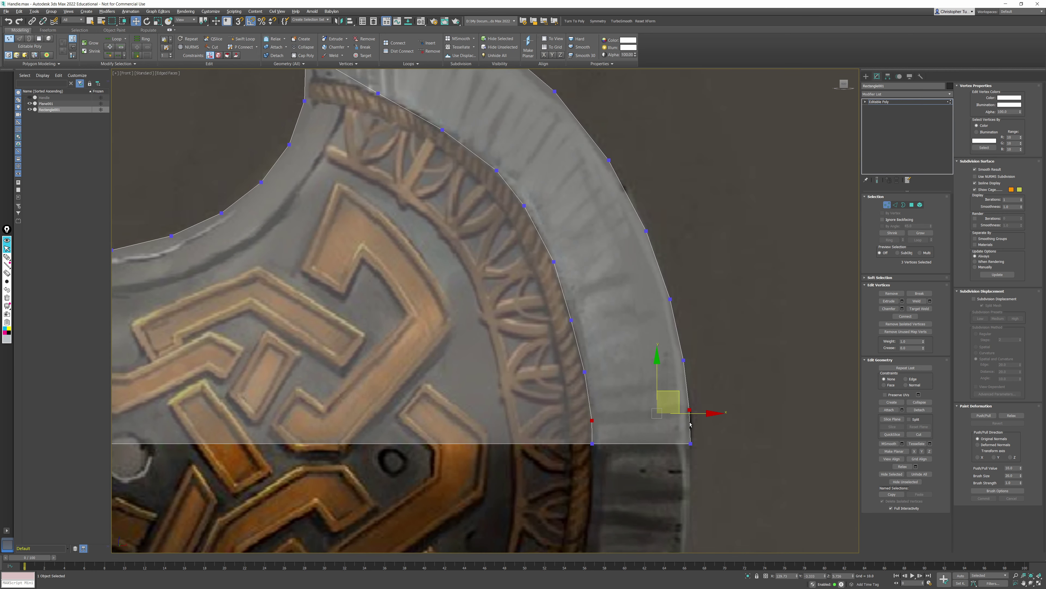
{"action": "key", "text": "ctrl+shift+e"}
{"action": "left_click", "coordinate": [584, 372]}
{"action": "left_click", "coordinate": [683, 360], "text": "ctrl"}
{"action": "key", "text": "ctrl+shift+e"}
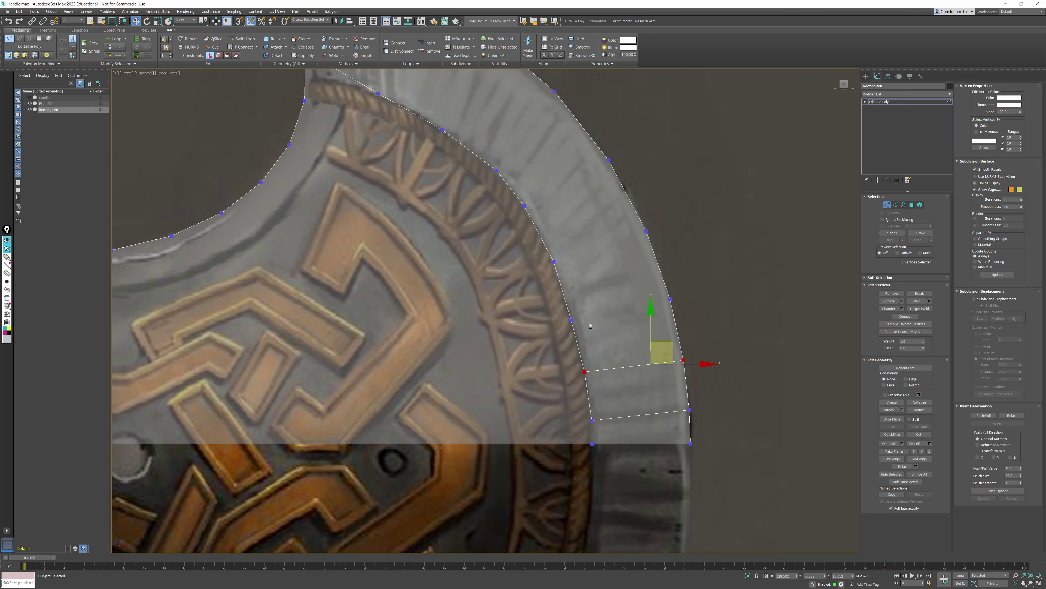
Step: Connect the next three vertex pairs upward between the rope-border cut and the blade's outer edge
{"action": "left_click_drag", "start_coordinate": [703, 355], "coordinate": [702, 354]}
{"action": "key", "text": "ctrl+shift+e"}
{"action": "left_click", "coordinate": [554, 261]}
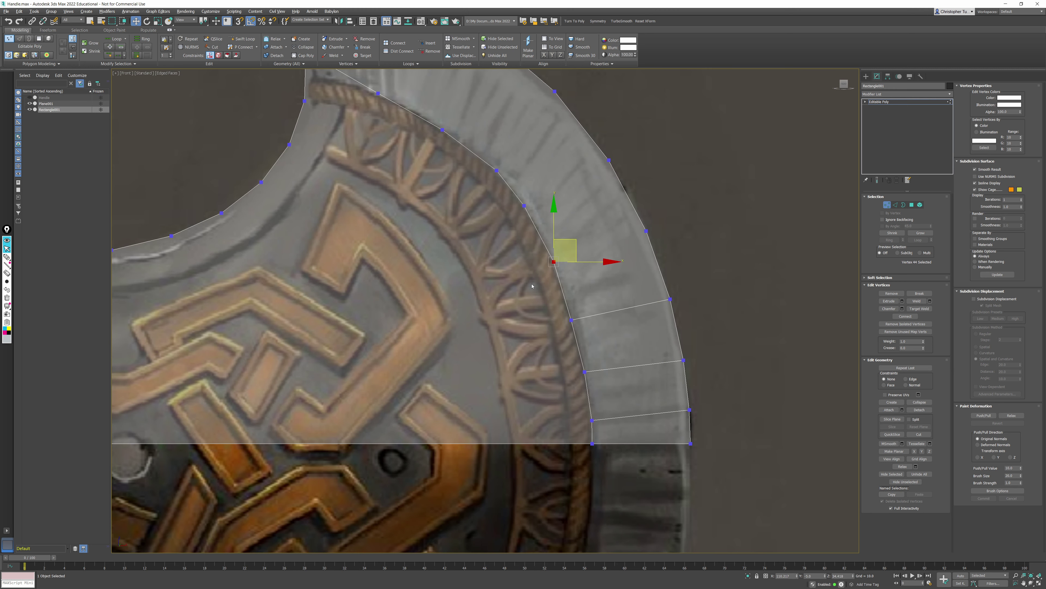
{"action": "left_click", "coordinate": [647, 231], "text": "ctrl"}
{"action": "key", "text": "ctrl+shift+e"}
{"action": "middle_click_drag", "start_coordinate": [655, 206], "coordinate": [666, 299]}
{"action": "left_click", "coordinate": [621, 254]}
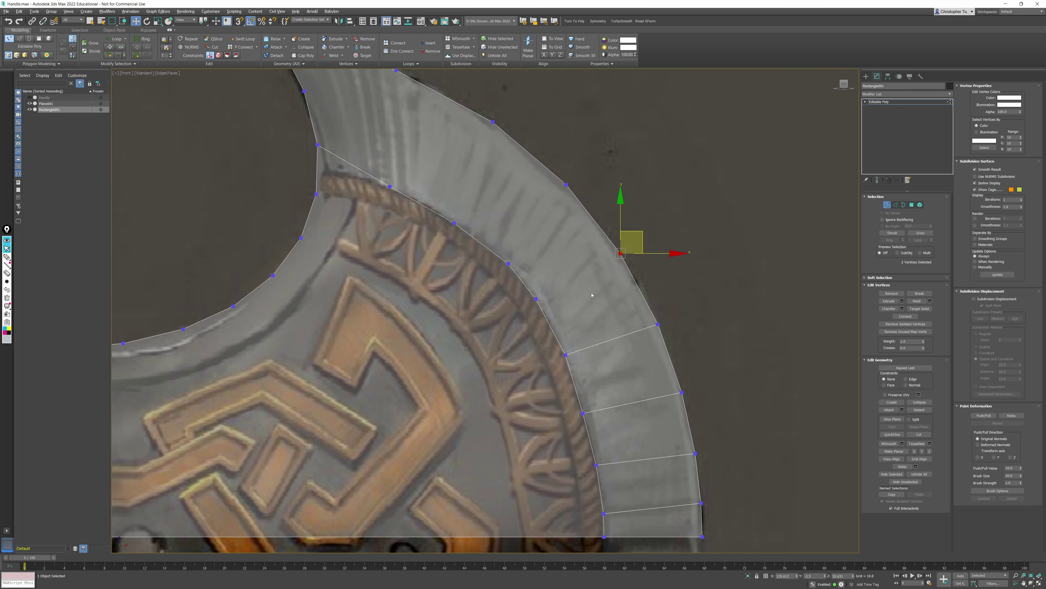
{"action": "left_click", "coordinate": [535, 299], "text": "ctrl"}
{"action": "key", "text": "ctrl+shift+e"}
Step: Connect the three upper vertex pairs between the rope-border cut and the outer edge, up to the one nearest the tip
{"action": "left_click", "coordinate": [508, 263]}
{"action": "left_click", "coordinate": [566, 185], "text": "ctrl"}
{"action": "key", "text": "ctrl+shift+e"}
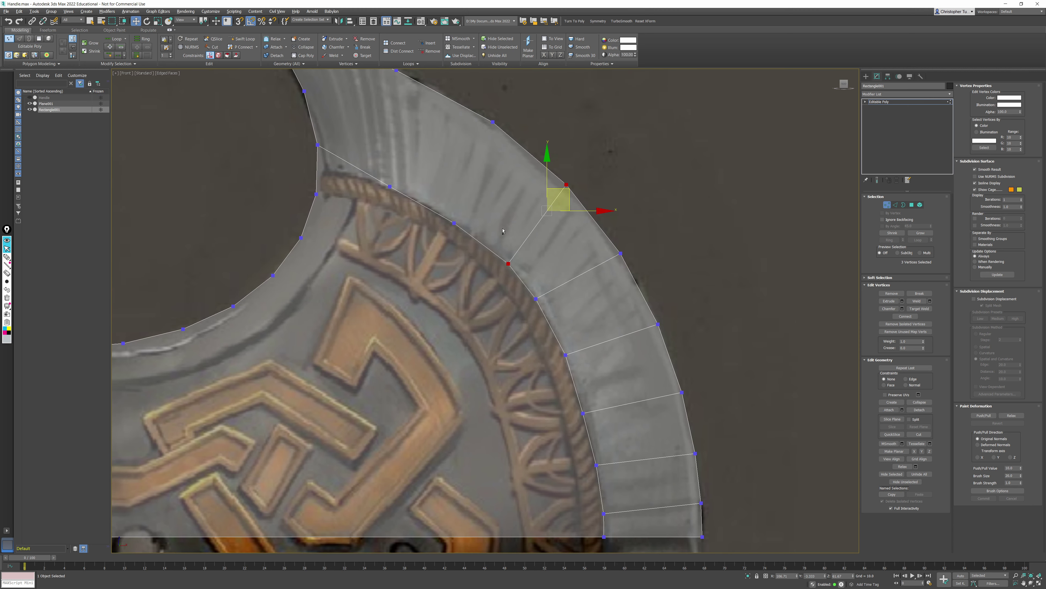
{"action": "left_click_drag", "start_coordinate": [448, 243], "coordinate": [447, 245]}
{"action": "left_click_drag", "start_coordinate": [501, 107], "coordinate": [484, 134], "text": "ctrl"}
{"action": "key", "text": "ctrl+shift+e"}
{"action": "middle_click_drag", "start_coordinate": [453, 161], "coordinate": [493, 251]}
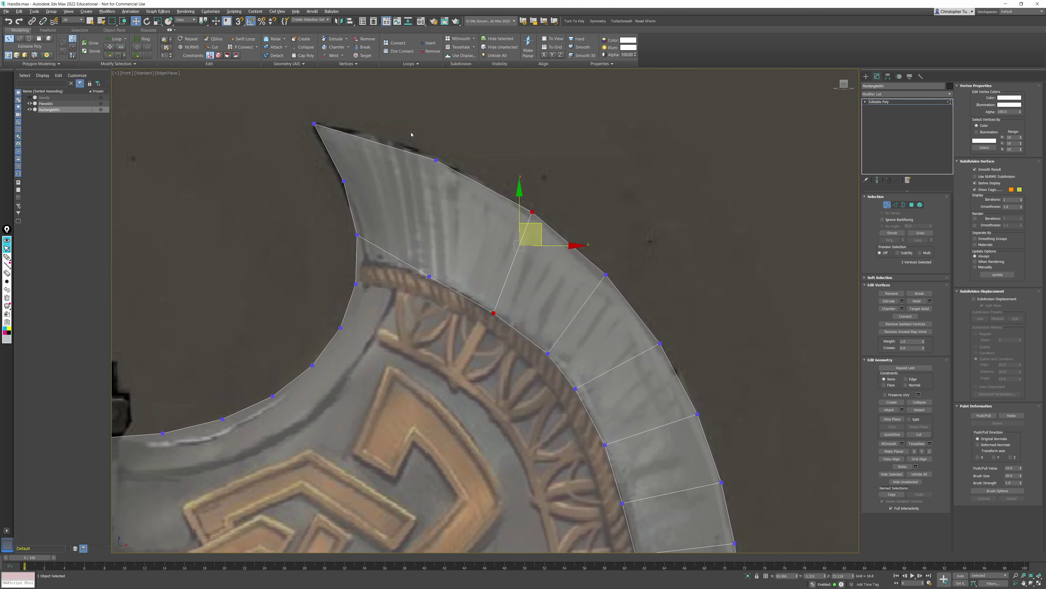
{"action": "left_click_drag", "start_coordinate": [412, 134], "coordinate": [447, 173]}
{"action": "left_click_drag", "start_coordinate": [415, 260], "coordinate": [447, 292], "text": "ctrl"}
{"action": "key", "text": "ctrl+shift+e"}
Step: Raise the two lowest rope-border vertices above the bottom edge until their connecting edges to the outer edge run roughly horizontal
{"action": "middle_click_drag", "start_coordinate": [467, 301], "coordinate": [429, 146]}
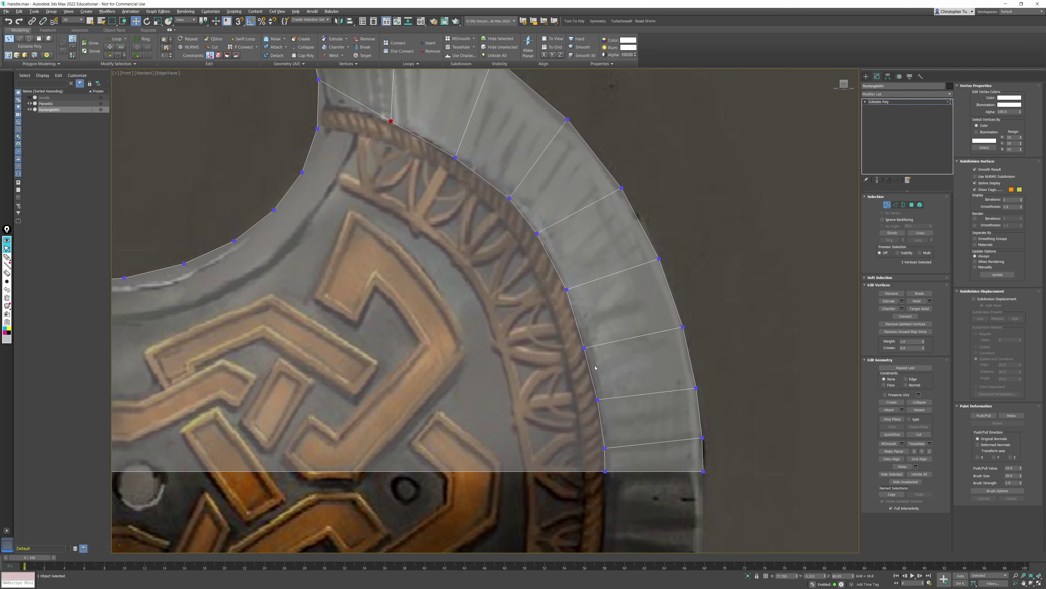
{"action": "left_click", "coordinate": [604, 448]}
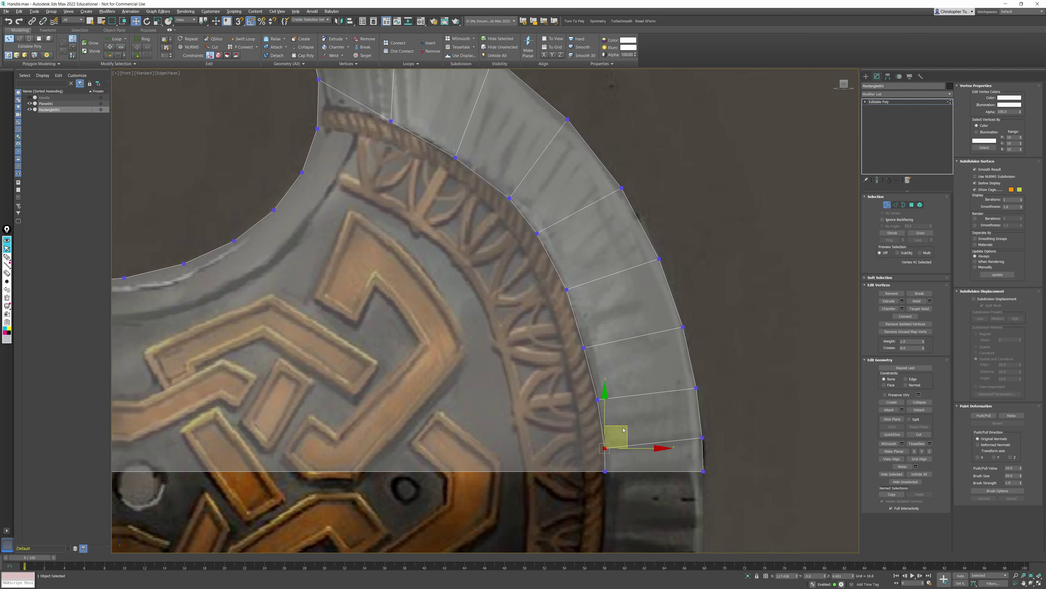
{"action": "left_click_drag", "start_coordinate": [624, 430], "coordinate": [622, 414]}
{"action": "left_click", "coordinate": [598, 399]}
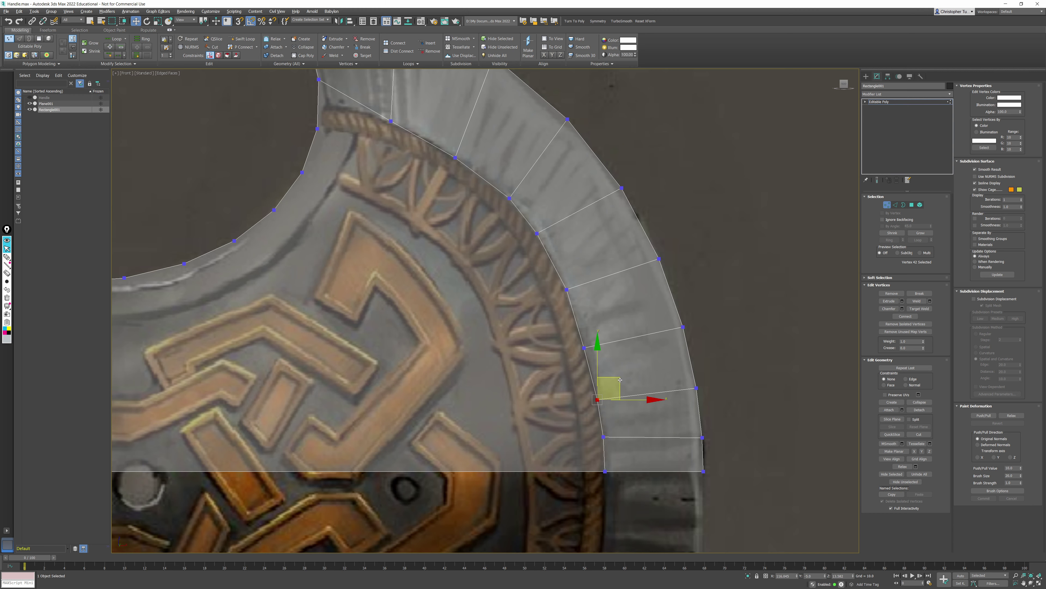
{"action": "left_click_drag", "start_coordinate": [620, 380], "coordinate": [620, 369]}
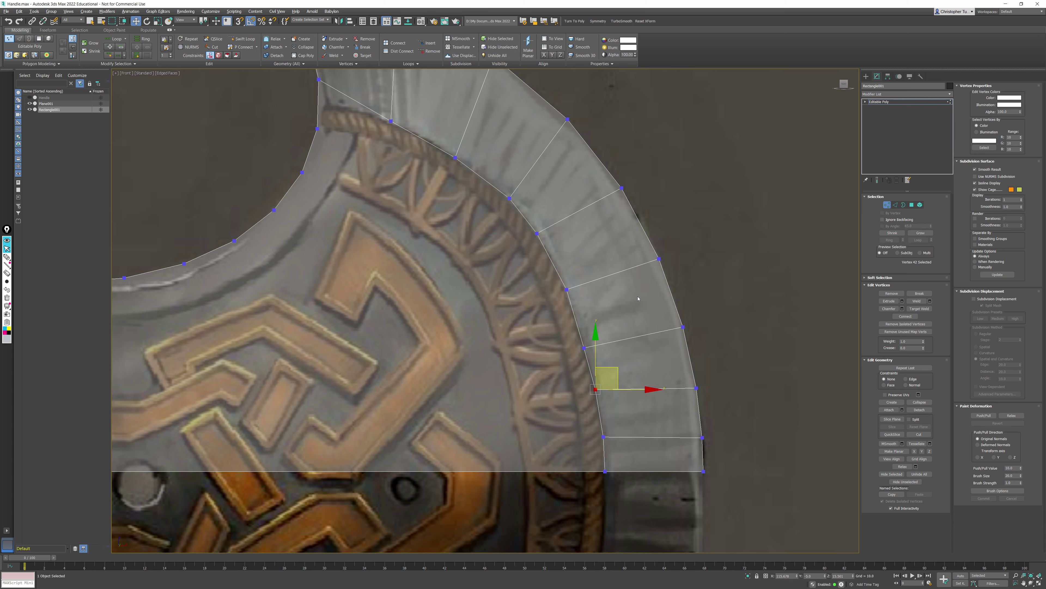
Step: Move the rope-border vertex at the bend onto the border outline, and the uppermost cut vertex toward the border's inner end
{"action": "scroll", "coordinate": [563, 275], "scroll_direction": "up", "scroll_amount": 2}
{"action": "middle_click_drag", "start_coordinate": [563, 275], "coordinate": [570, 281]}
{"action": "left_click", "coordinate": [575, 299]}
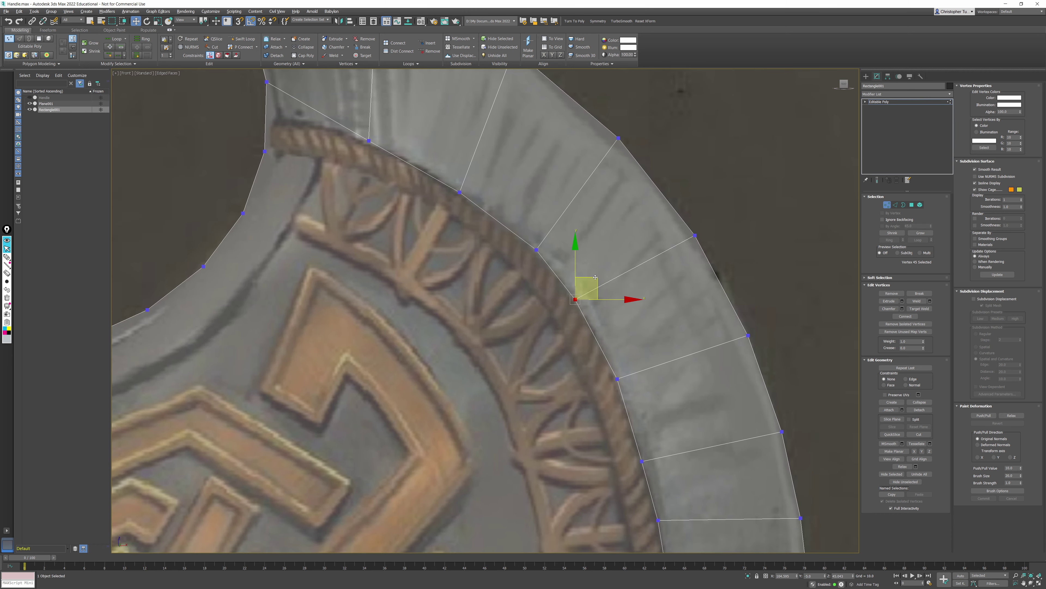
{"action": "left_click_drag", "start_coordinate": [596, 277], "coordinate": [607, 295]}
{"action": "middle_click_drag", "start_coordinate": [527, 225], "coordinate": [604, 280]}
{"action": "scroll", "coordinate": [603, 280], "scroll_direction": "down", "scroll_amount": 2}
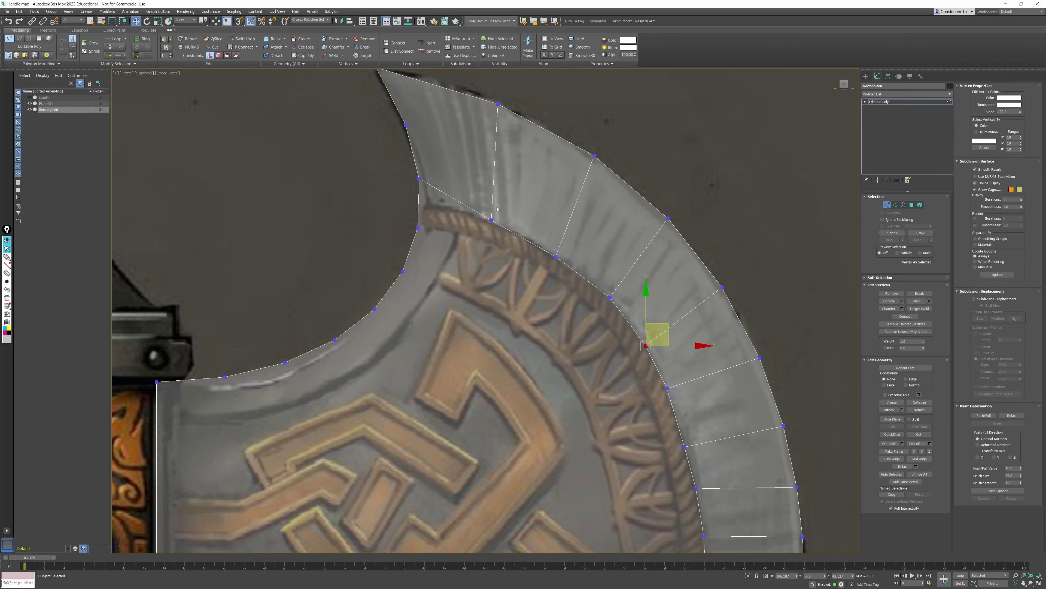
{"action": "middle_click_drag", "start_coordinate": [497, 209], "coordinate": [649, 154]}
{"action": "scroll", "coordinate": [568, 305], "scroll_direction": "up", "scroll_amount": 4}
{"action": "scroll", "coordinate": [562, 202], "scroll_direction": "down", "scroll_amount": 4}
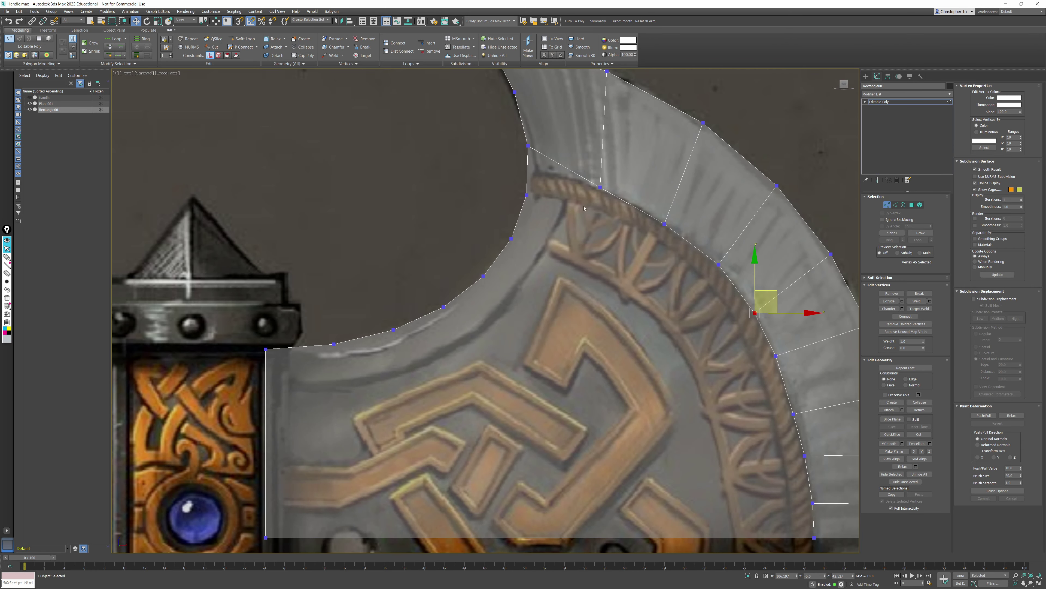
{"action": "middle_click_drag", "start_coordinate": [585, 208], "coordinate": [580, 285]}
{"action": "left_click", "coordinate": [596, 264]}
{"action": "left_click_drag", "start_coordinate": [619, 244], "coordinate": [589, 233]}
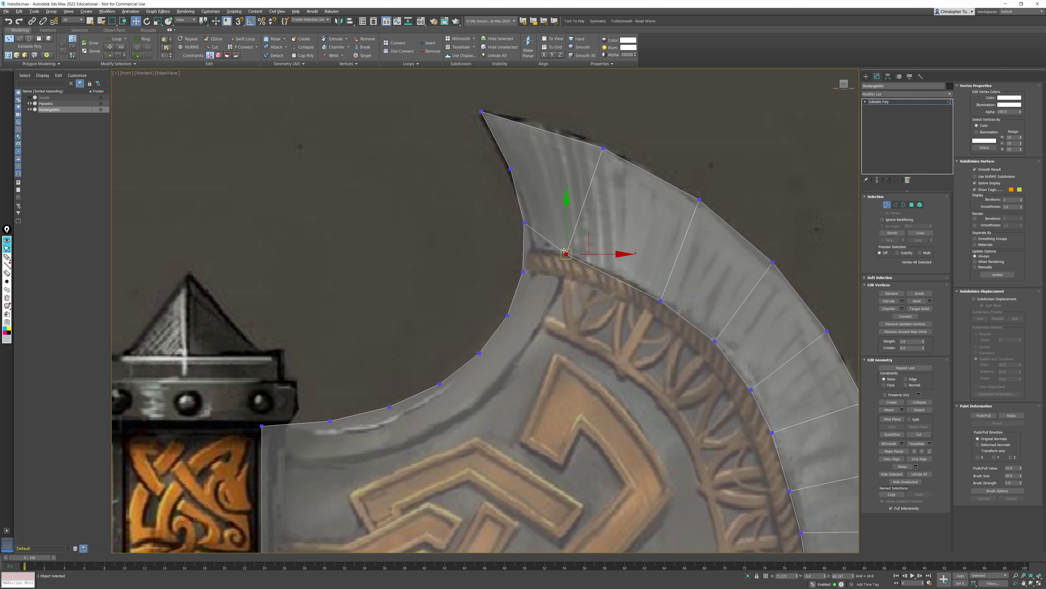
Step: Reposition the remaining rope-border vertices along the border outline so they are evenly spaced and follow its curve
{"action": "middle_click_drag", "start_coordinate": [589, 233], "coordinate": [533, 228]}
{"action": "left_click", "coordinate": [603, 295]}
{"action": "middle_click_drag", "start_coordinate": [627, 304], "coordinate": [585, 309]}
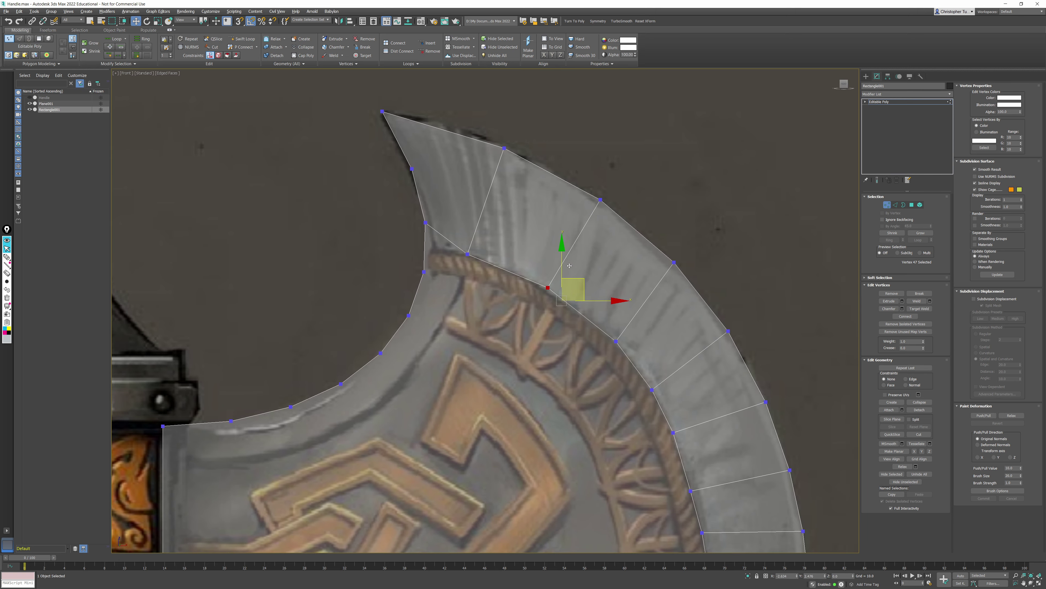
{"action": "left_click_drag", "start_coordinate": [584, 279], "coordinate": [565, 264]}
{"action": "left_click", "coordinate": [616, 341]}
{"action": "left_click_drag", "start_coordinate": [643, 328], "coordinate": [629, 315]}
{"action": "middle_click_drag", "start_coordinate": [638, 320], "coordinate": [577, 254]}
{"action": "left_click_drag", "start_coordinate": [607, 342], "coordinate": [594, 302]}
{"action": "scroll", "coordinate": [577, 305], "scroll_direction": "down", "scroll_amount": 3}
{"action": "left_click", "coordinate": [504, 334]}
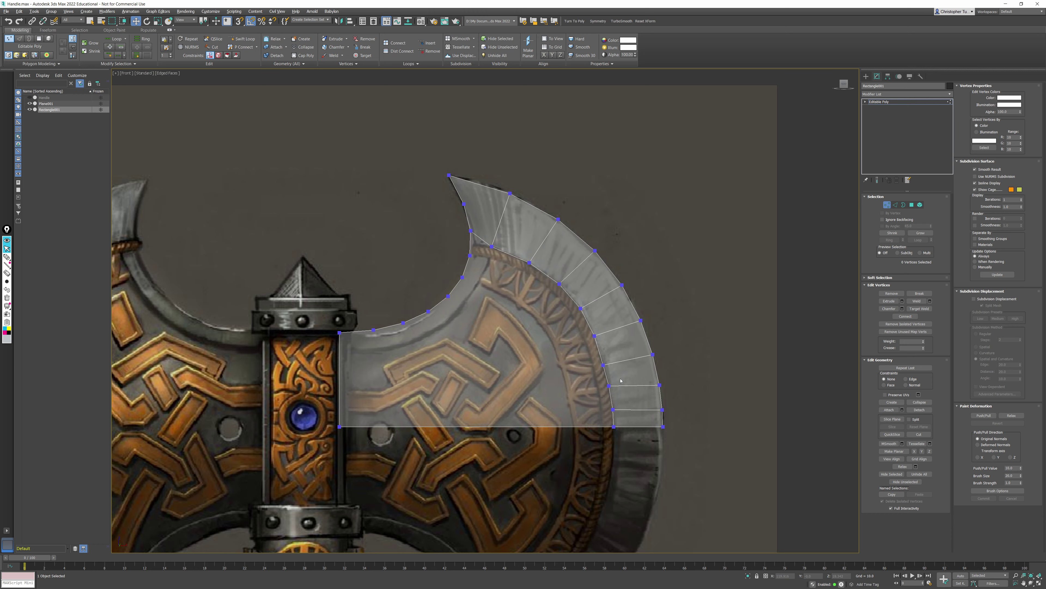
{"action": "left_click", "coordinate": [603, 365]}
{"action": "left_click_drag", "start_coordinate": [636, 365], "coordinate": [637, 365]}
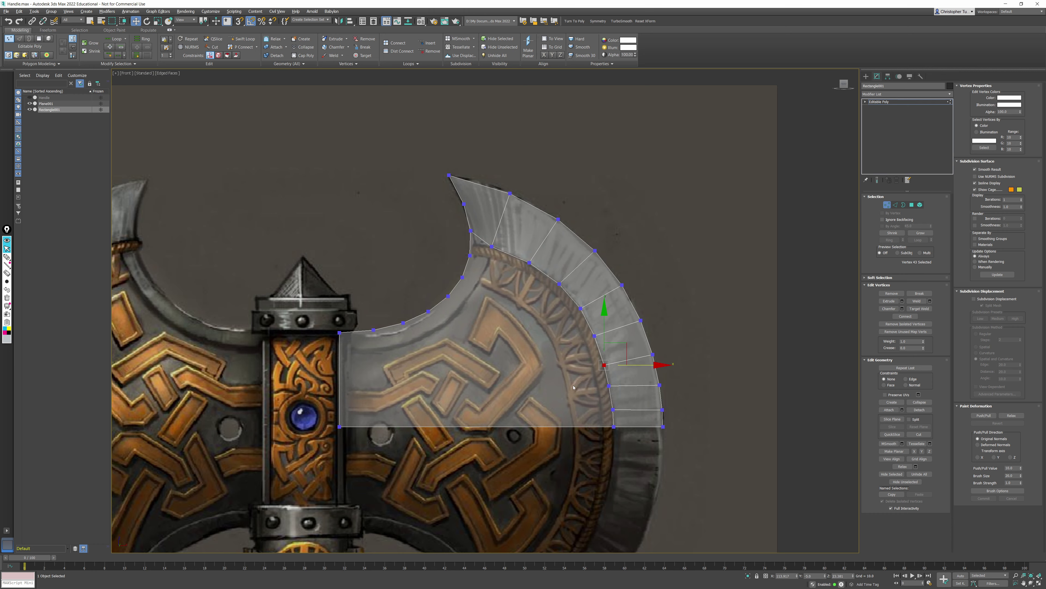
Step: Cut from the uppermost rope-border vertex along the bevel line parallel to the inner curve, ending on the blade's vertical inner edge
{"action": "middle_click_drag", "start_coordinate": [518, 340], "coordinate": [540, 341]}
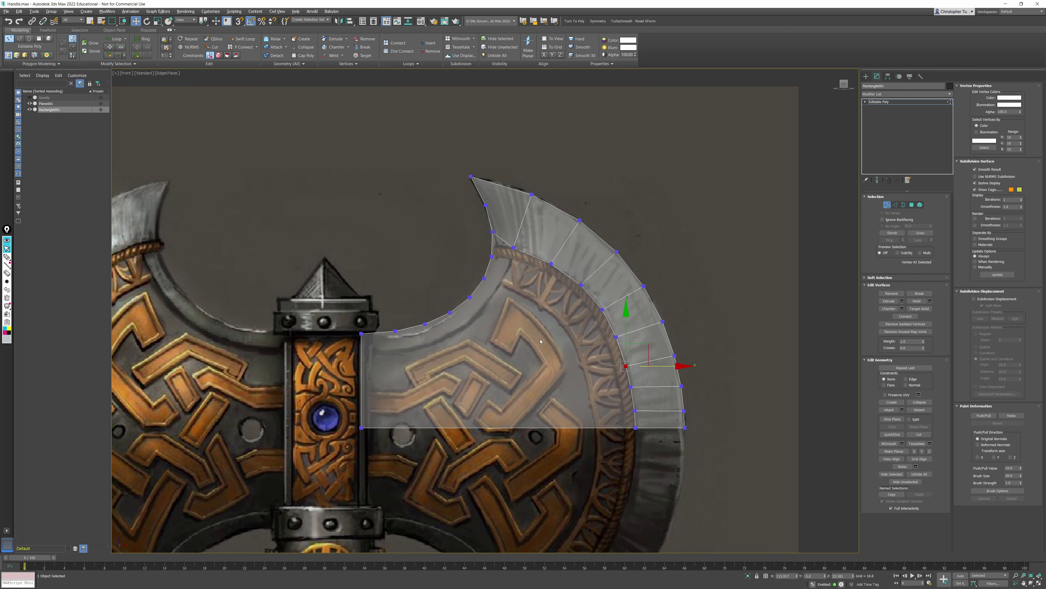
{"action": "left_click", "coordinate": [918, 434]}
{"action": "scroll", "coordinate": [509, 297], "scroll_direction": "up", "scroll_amount": 4}
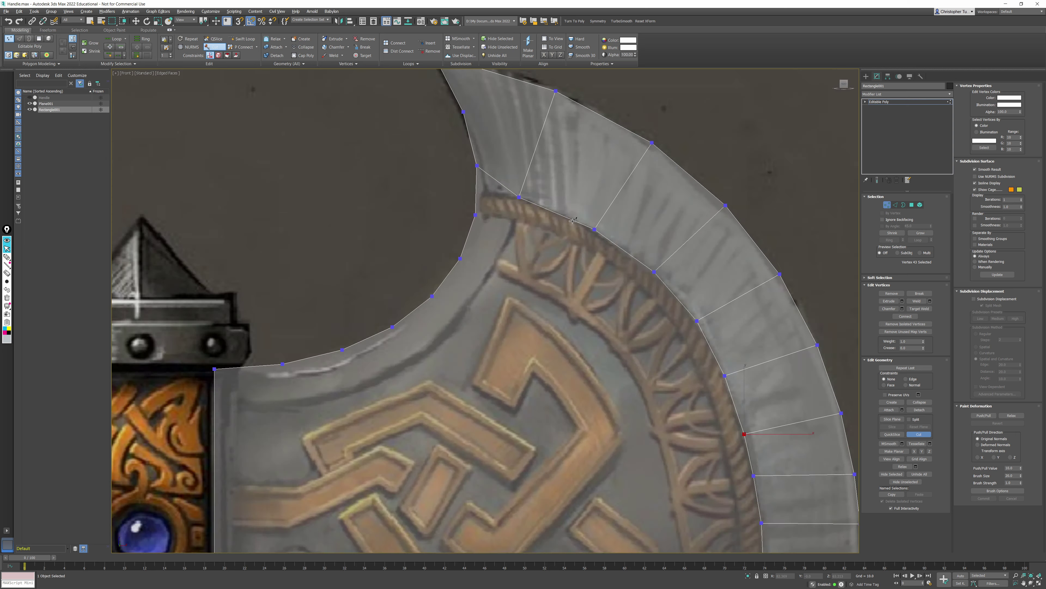
{"action": "left_click", "coordinate": [519, 197]}
{"action": "left_click", "coordinate": [515, 222]}
{"action": "left_click", "coordinate": [492, 269]}
{"action": "left_click", "coordinate": [461, 313]}
{"action": "left_click", "coordinate": [409, 355]}
{"action": "middle_click_drag", "start_coordinate": [360, 378], "coordinate": [511, 265]}
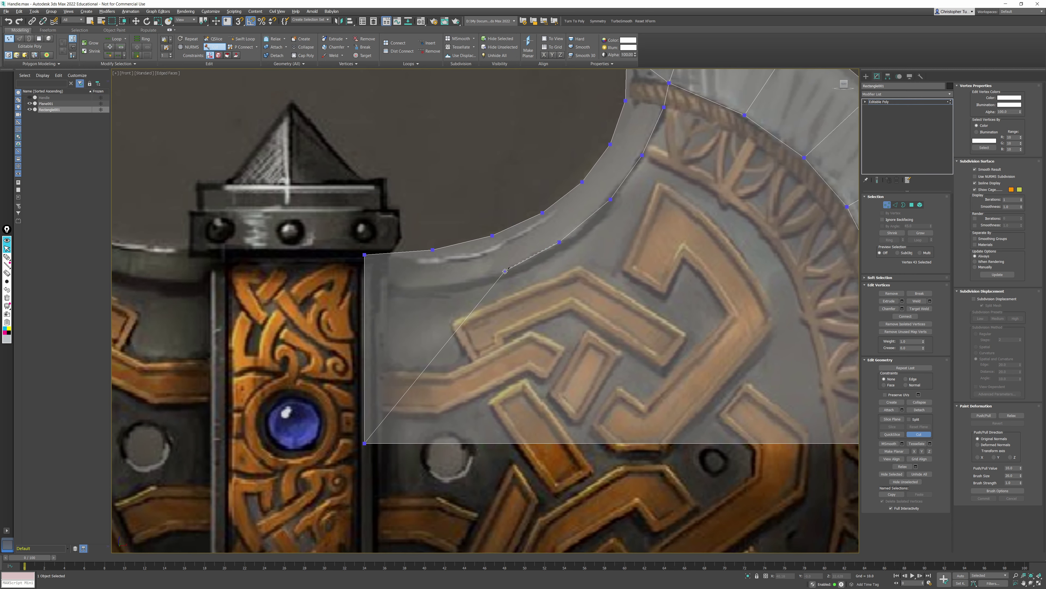
{"action": "left_click", "coordinate": [504, 272]}
{"action": "left_click", "coordinate": [436, 285]}
{"action": "left_click", "coordinate": [364, 288]}
{"action": "right_click", "coordinate": [423, 305]}
{"action": "right_click", "coordinate": [464, 297]}
Step: Connect the facing vertex pairs across the strip between the inner curve and the new bevel cut
{"action": "left_click_drag", "start_coordinate": [423, 222], "coordinate": [461, 312]}
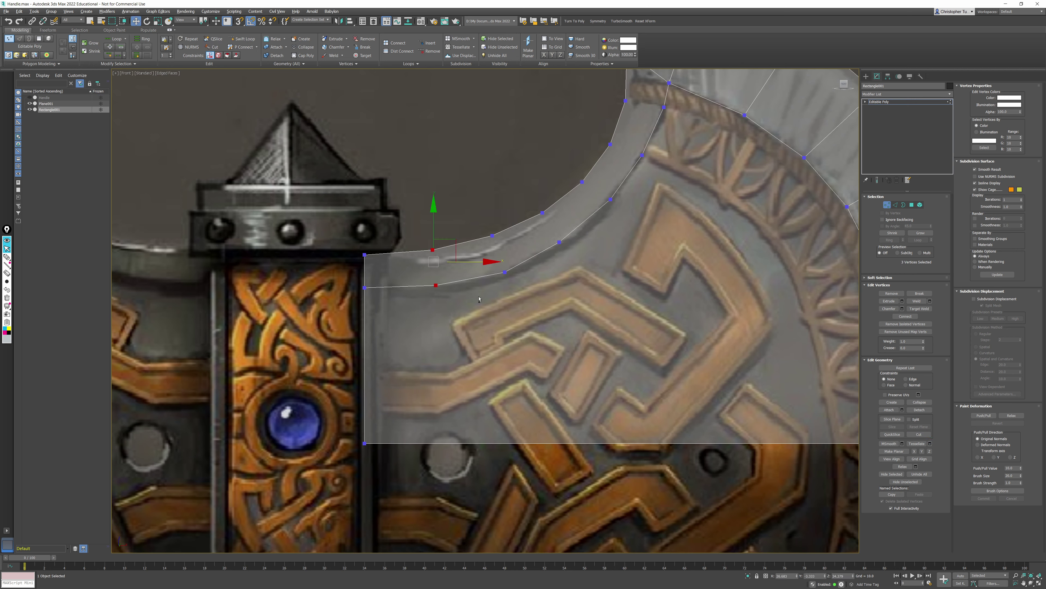
{"action": "key", "text": "ctrl+shift+e"}
{"action": "left_click_drag", "start_coordinate": [467, 204], "coordinate": [519, 285]}
{"action": "key", "text": "ctrl+shift+e"}
{"action": "left_click_drag", "start_coordinate": [529, 203], "coordinate": [563, 247]}
{"action": "key", "text": "ctrl+shift+e"}
{"action": "left_click_drag", "start_coordinate": [624, 215], "coordinate": [624, 216]}
{"action": "key", "text": "ctrl+shift+e"}
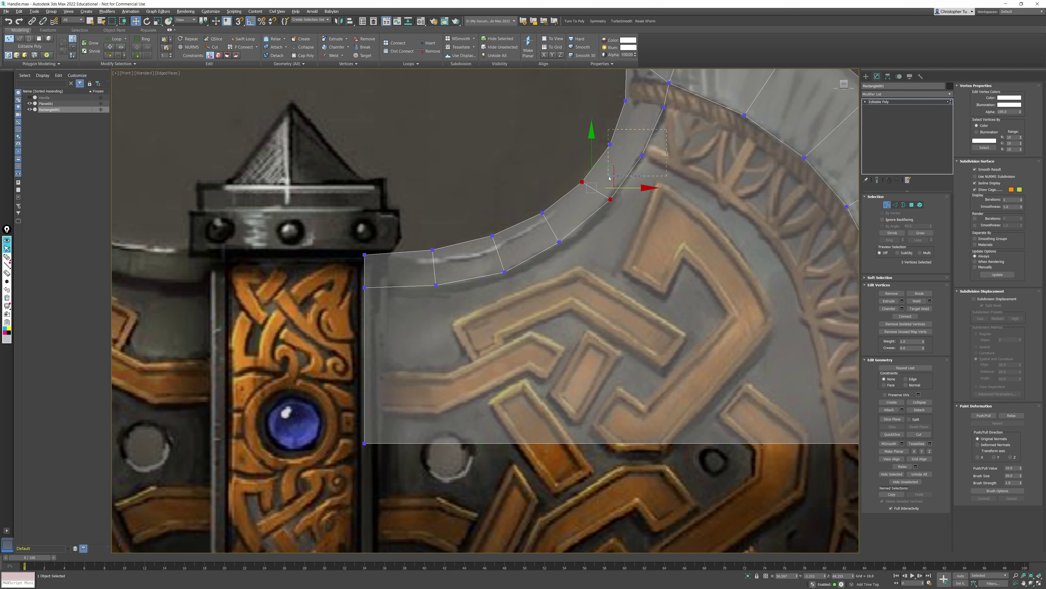
{"action": "left_click_drag", "start_coordinate": [609, 178], "coordinate": [609, 178]}
{"action": "middle_click_drag", "start_coordinate": [608, 124], "coordinate": [554, 244]}
{"action": "left_click_drag", "start_coordinate": [611, 218], "coordinate": [621, 217]}
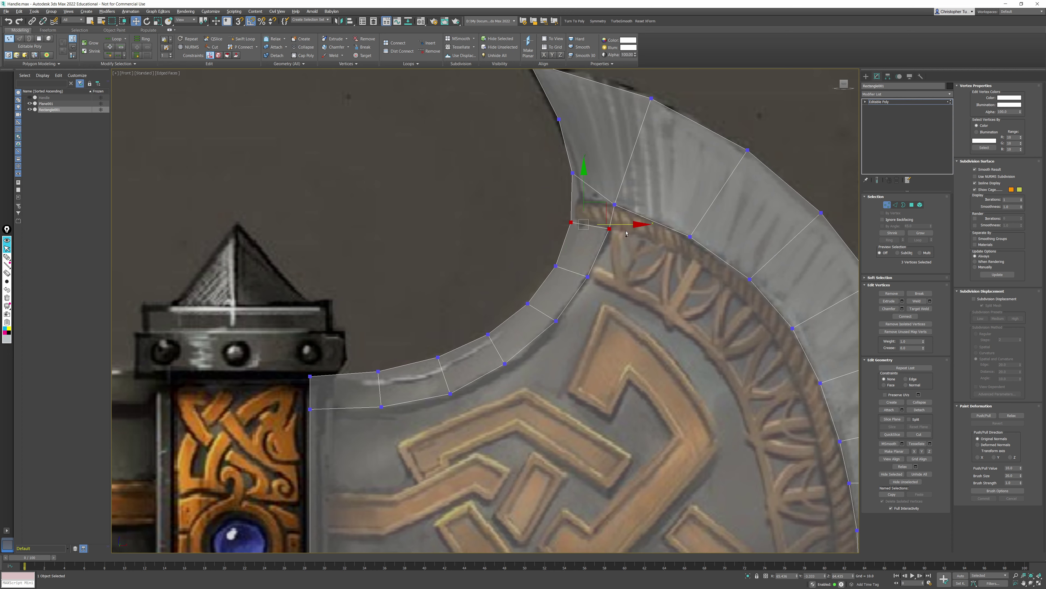
{"action": "key", "text": "ctrl+shift+e"}
Step: Move the inner-curve vertex above the rope border down to the border's upper corner
{"action": "middle_click_drag", "start_coordinate": [627, 253], "coordinate": [552, 313]}
{"action": "scroll", "coordinate": [553, 318], "scroll_direction": "up", "scroll_amount": 2}
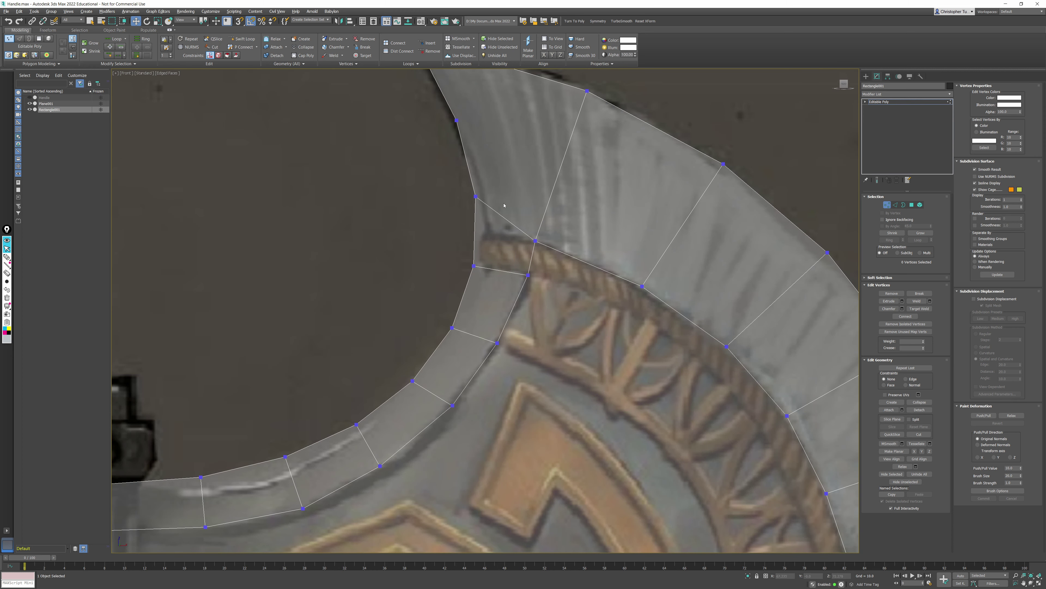
{"action": "left_click", "coordinate": [475, 196]}
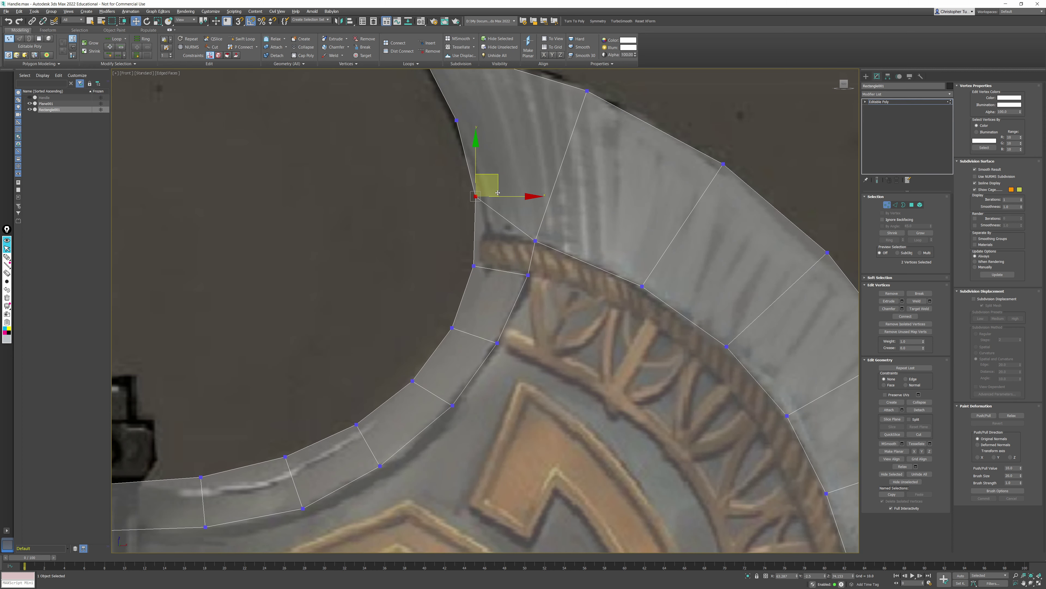
{"action": "left_click_drag", "start_coordinate": [486, 185], "coordinate": [503, 207]}
Step: Slide the top vertex pairs of the inner bevel strip down along the curve, below the rope border
{"action": "middle_click_drag", "start_coordinate": [511, 274], "coordinate": [525, 204]}
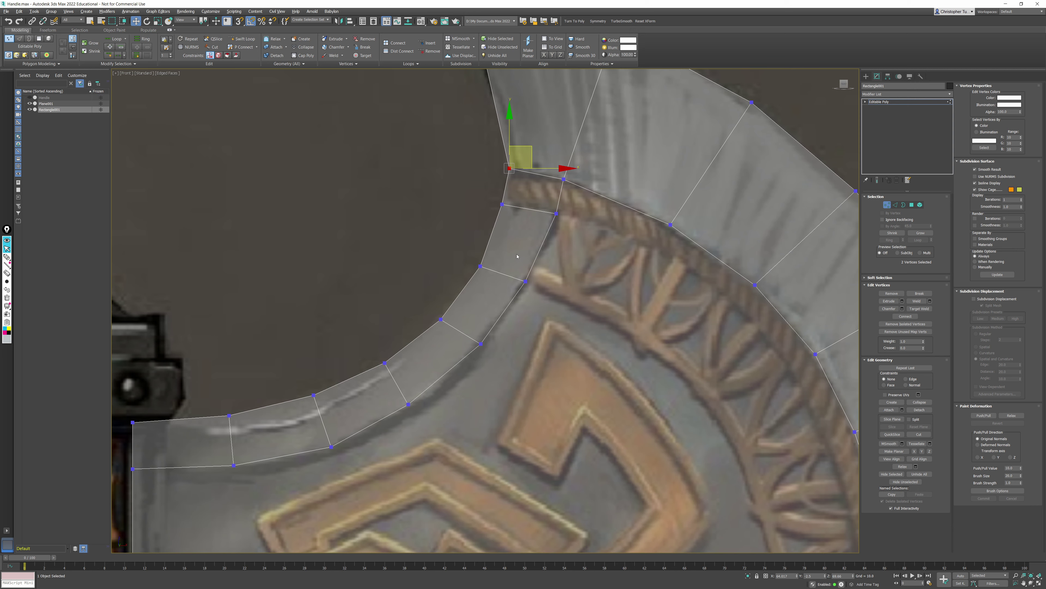
{"action": "left_click", "coordinate": [502, 204]}
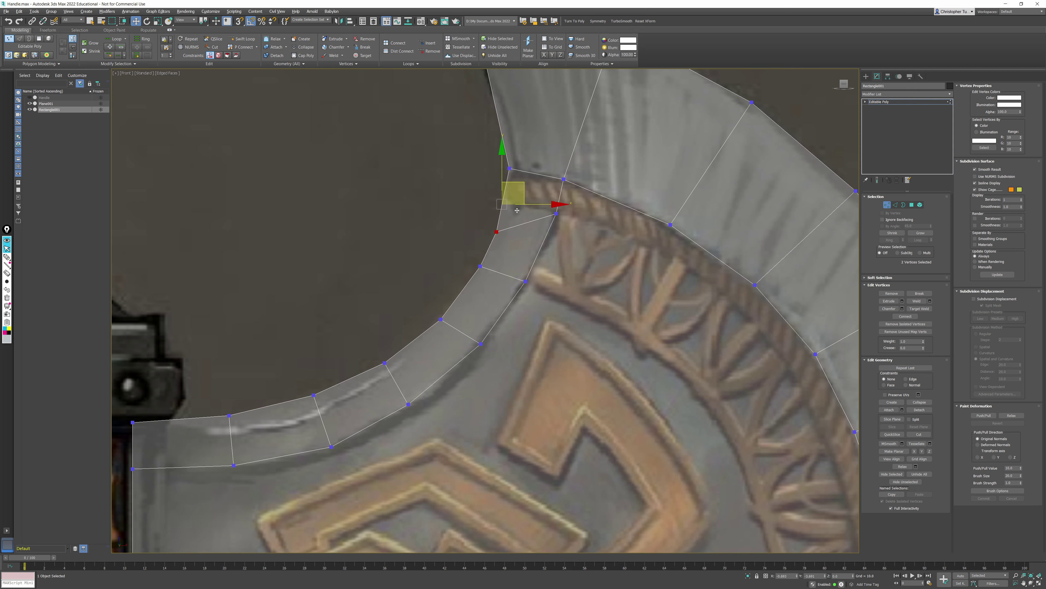
{"action": "left_click_drag", "start_coordinate": [521, 181], "coordinate": [567, 222]}
{"action": "left_click", "coordinate": [556, 213]}
{"action": "middle_click_drag", "start_coordinate": [481, 277], "coordinate": [533, 229]}
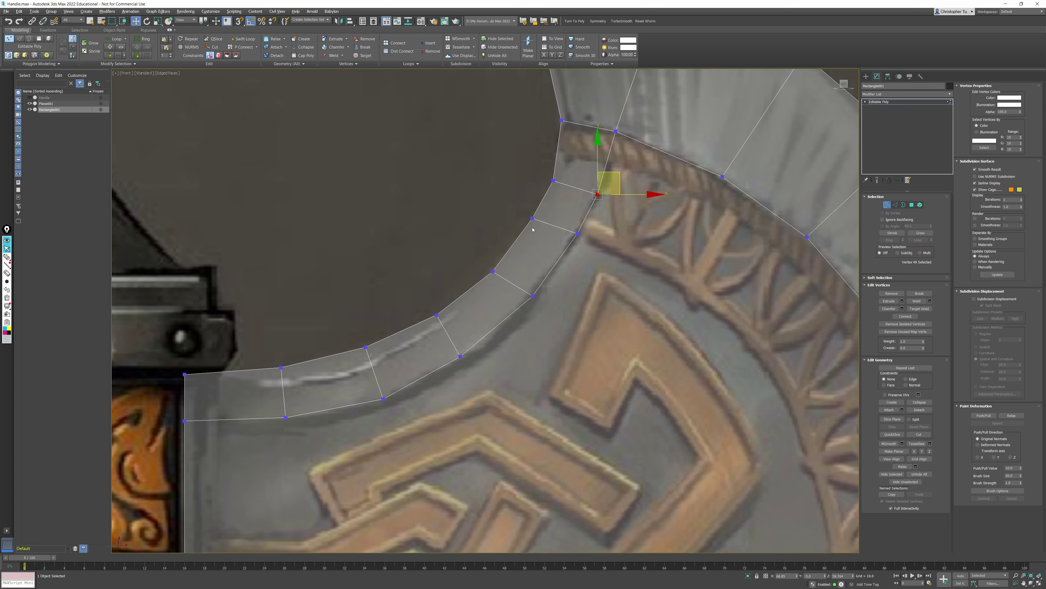
{"action": "mouse_move", "coordinate": [549, 232]}
{"action": "left_mouse_down"}
{"action": "mouse_move", "coordinate": [545, 213]}
{"action": "mouse_move", "coordinate": [584, 238]}
{"action": "left_mouse_up"}
{"action": "left_click", "coordinate": [578, 234]}
Step: Shift the middle vertex pairs of the bevel strip down along the curve to space its segments evenly
{"action": "middle_click_drag", "start_coordinate": [549, 254], "coordinate": [573, 224]}
{"action": "mouse_move", "coordinate": [502, 224]}
{"action": "left_mouse_down"}
{"action": "mouse_move", "coordinate": [519, 252]}
{"action": "mouse_move", "coordinate": [521, 243]}
{"action": "left_mouse_up"}
{"action": "left_click", "coordinate": [556, 267]}
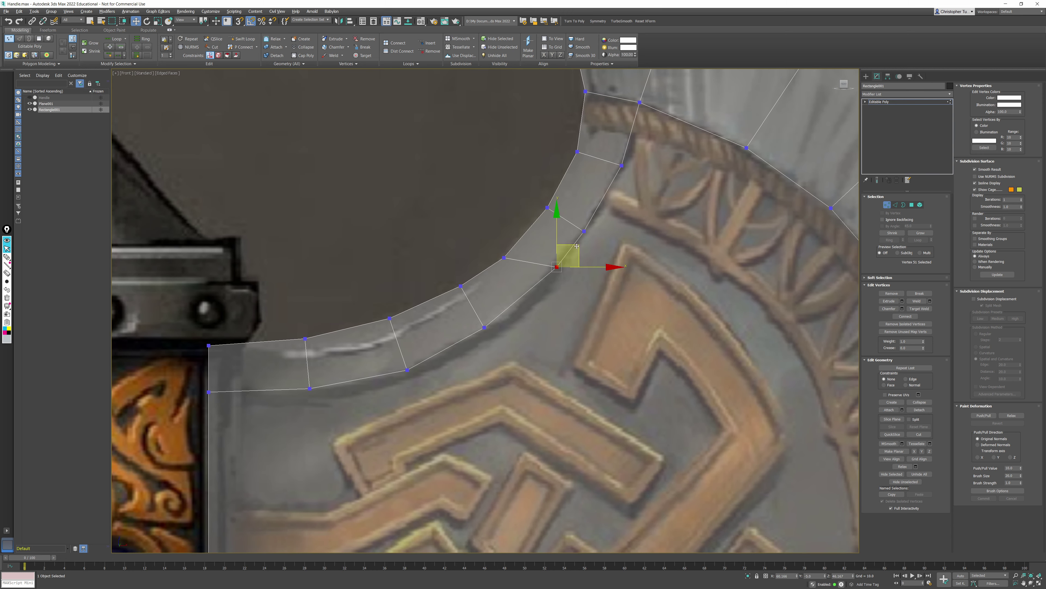
{"action": "left_click_drag", "start_coordinate": [577, 246], "coordinate": [555, 268]}
{"action": "middle_click_drag", "start_coordinate": [452, 282], "coordinate": [422, 274]}
{"action": "left_click_drag", "start_coordinate": [421, 267], "coordinate": [461, 307]}
{"action": "left_click", "coordinate": [580, 277]}
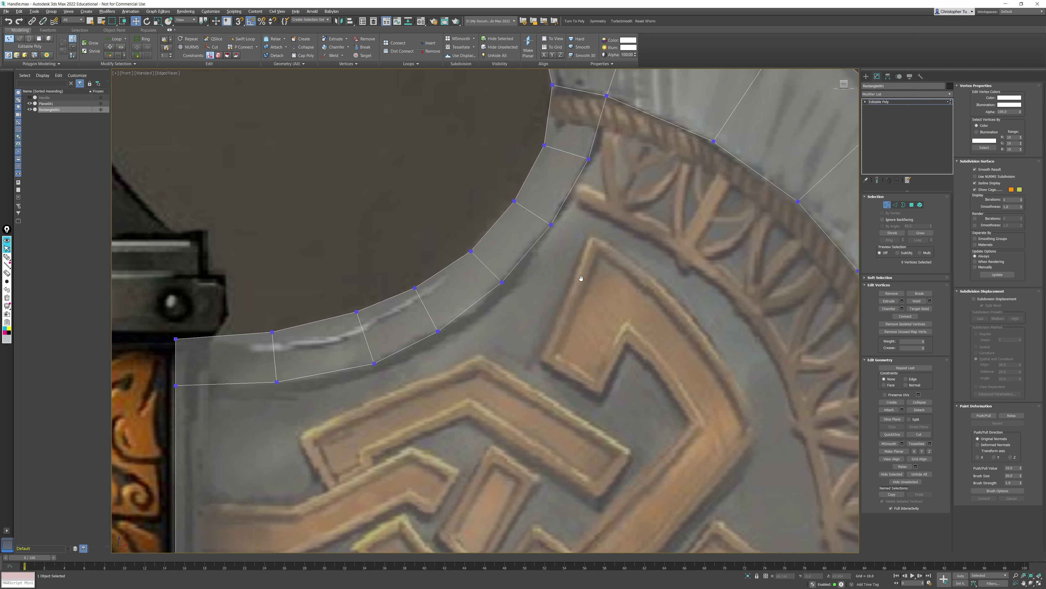
Step: Move the inner-edge vertices between the blade's tip and the rope border down along the reference outline
{"action": "scroll", "coordinate": [581, 278], "scroll_direction": "down", "scroll_amount": 3}
{"action": "middle_click_drag", "start_coordinate": [581, 248], "coordinate": [513, 357]}
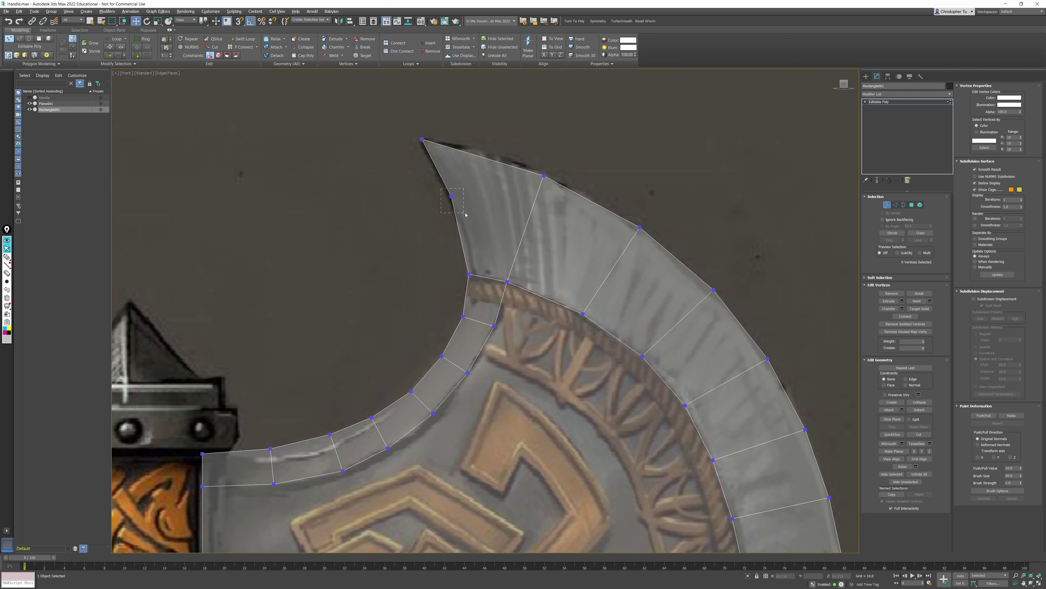
{"action": "left_click_drag", "start_coordinate": [465, 213], "coordinate": [466, 214]}
{"action": "left_click_drag", "start_coordinate": [474, 174], "coordinate": [476, 188]}
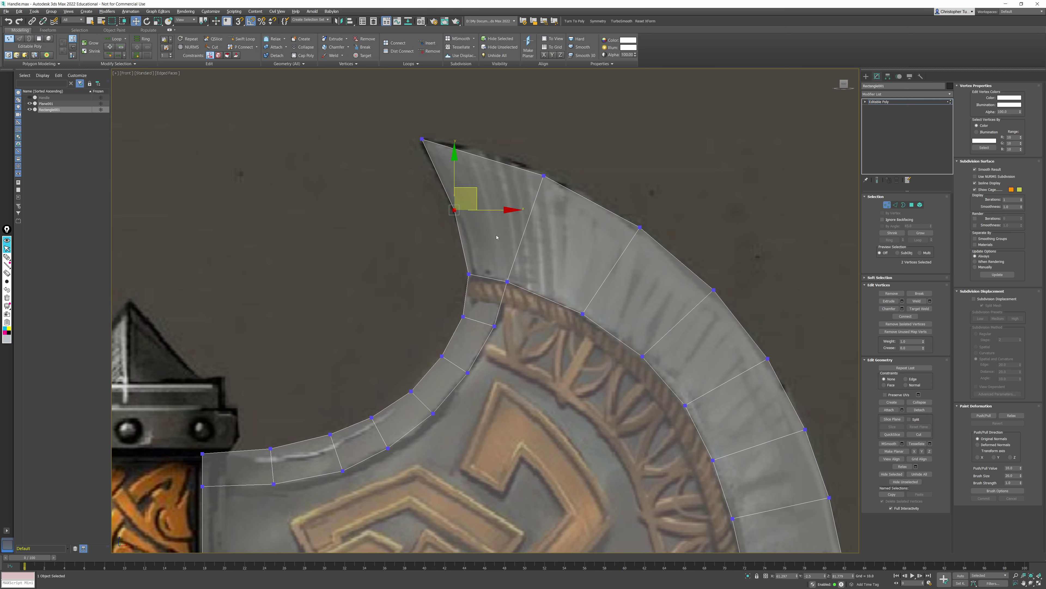
Step: Switch to edge editing in the perspective view, close on the blade's upper tip
{"action": "middle_click_drag", "start_coordinate": [485, 218], "coordinate": [637, 240]}
{"action": "key", "text": "p"}
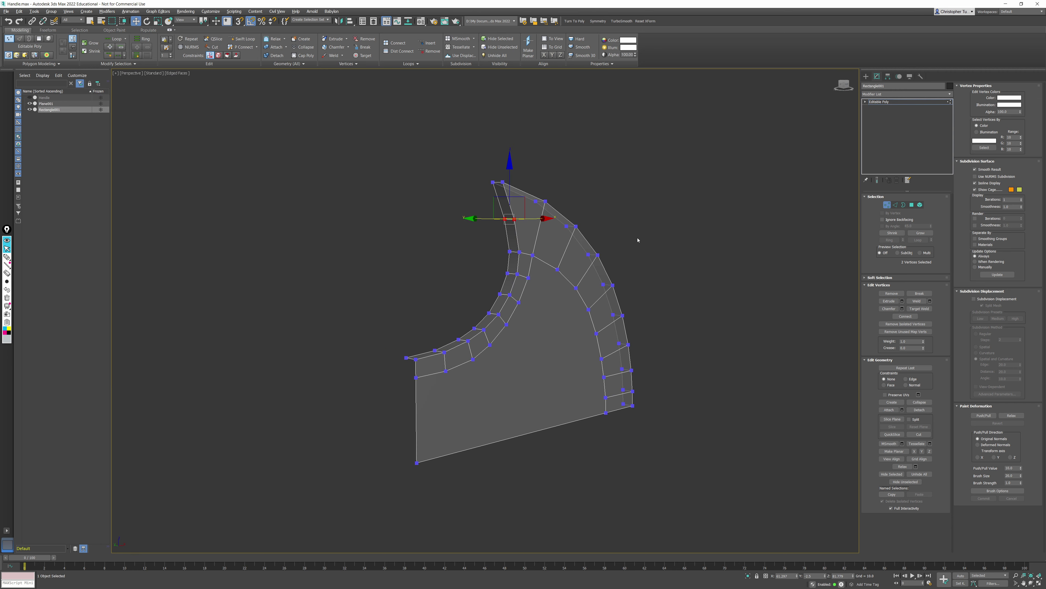
{"action": "left_click", "coordinate": [895, 205]}
{"action": "middle_click_drag", "start_coordinate": [599, 211], "coordinate": [605, 229]}
{"action": "scroll", "coordinate": [544, 216], "scroll_direction": "up", "scroll_amount": 6}
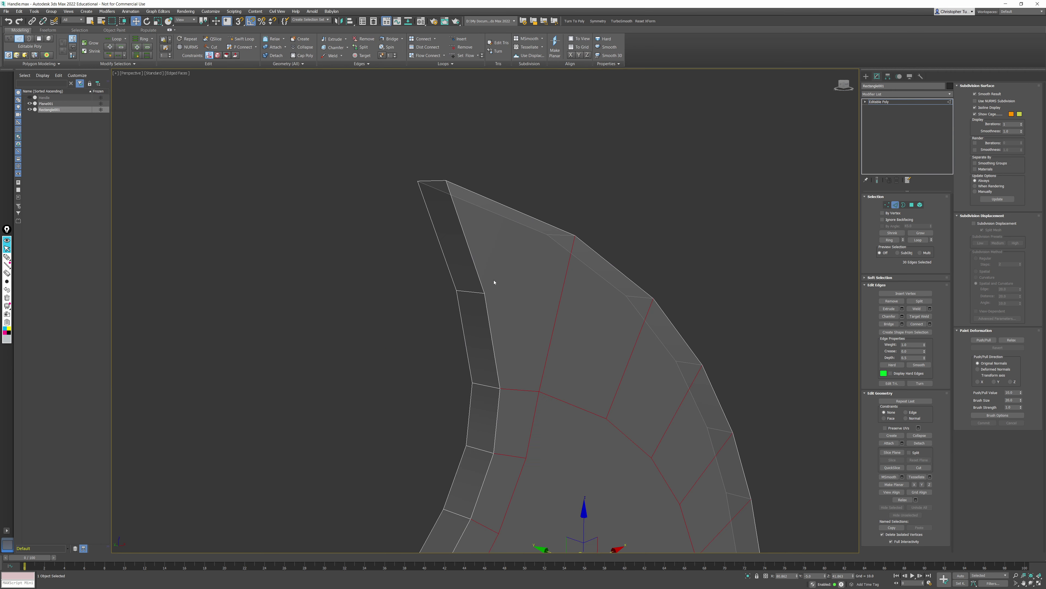
{"action": "middle_click_drag", "start_coordinate": [468, 289], "coordinate": [462, 267], "text": "alt"}
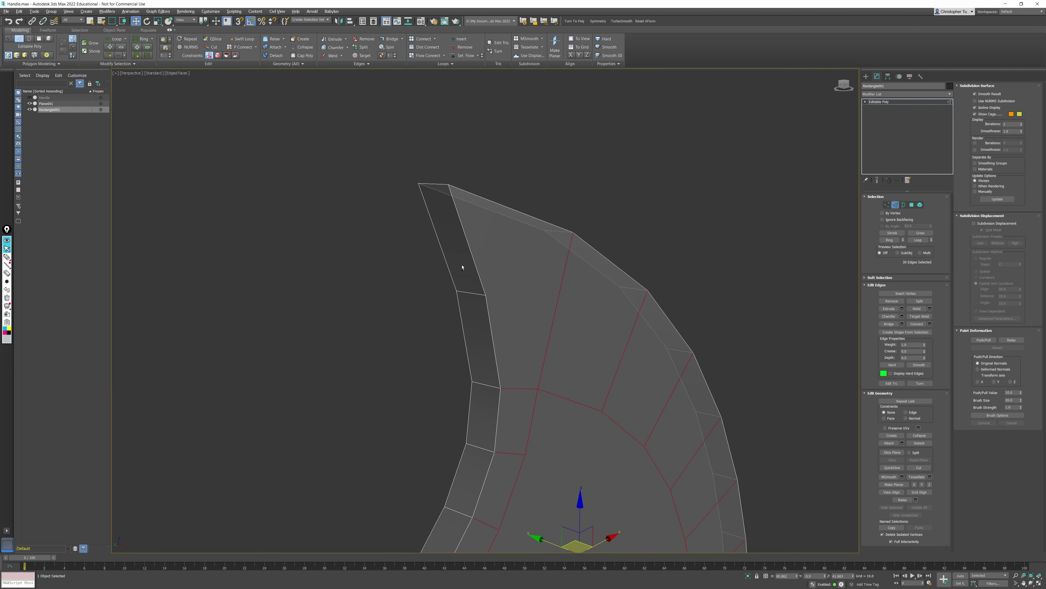
{"action": "double_click", "coordinate": [487, 199]}
{"action": "middle_click_drag", "start_coordinate": [487, 201], "coordinate": [519, 198], "text": "alt"}
{"action": "key", "text": "Delete"}
{"action": "mouse_move", "coordinate": [520, 277]}
{"action": "middle_mouse_down", "text": "alt"}
{"action": "mouse_move", "coordinate": [528, 283]}
{"action": "mouse_move", "coordinate": [528, 253]}
{"action": "mouse_move", "coordinate": [553, 268]}
{"action": "mouse_move", "coordinate": [593, 264]}
{"action": "mouse_move", "coordinate": [560, 261]}
{"action": "mouse_move", "coordinate": [518, 226]}
{"action": "mouse_move", "coordinate": [497, 227]}
{"action": "middle_mouse_up", "text": "alt"}
{"action": "left_click", "coordinate": [499, 251]}
{"action": "key", "text": "ctrl+z"}
{"action": "key", "text": "ctrl+z"}
{"action": "key", "text": "ctrl+z"}
Step: Remove the cross edge on the inner bevel near the blade's tip and the edge loop along the outer cutting rim
{"action": "left_click", "coordinate": [481, 228]}
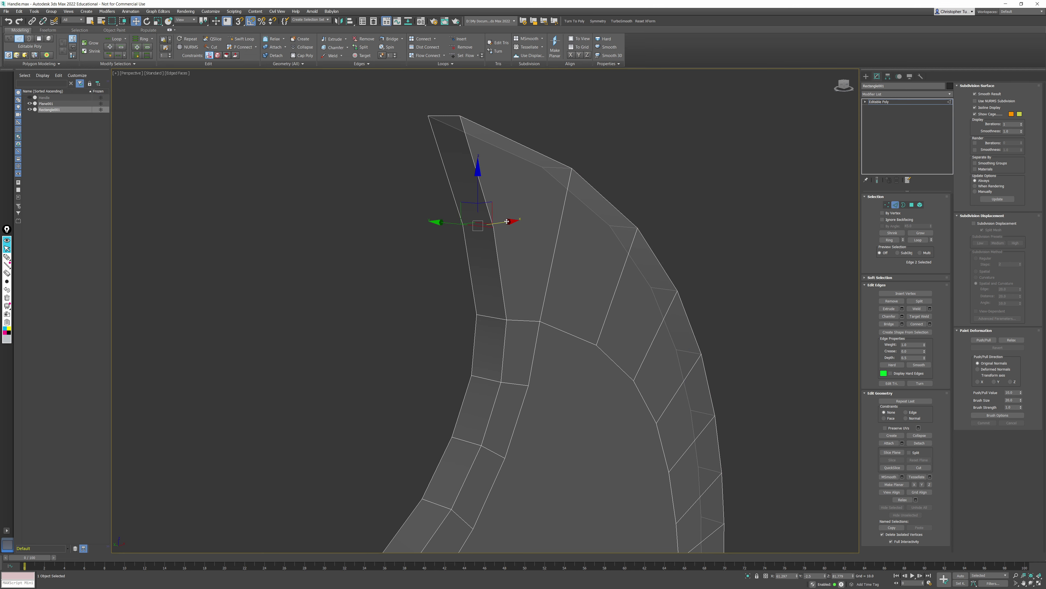
{"action": "key", "text": "BackSpace"}
{"action": "double_click", "coordinate": [483, 123]}
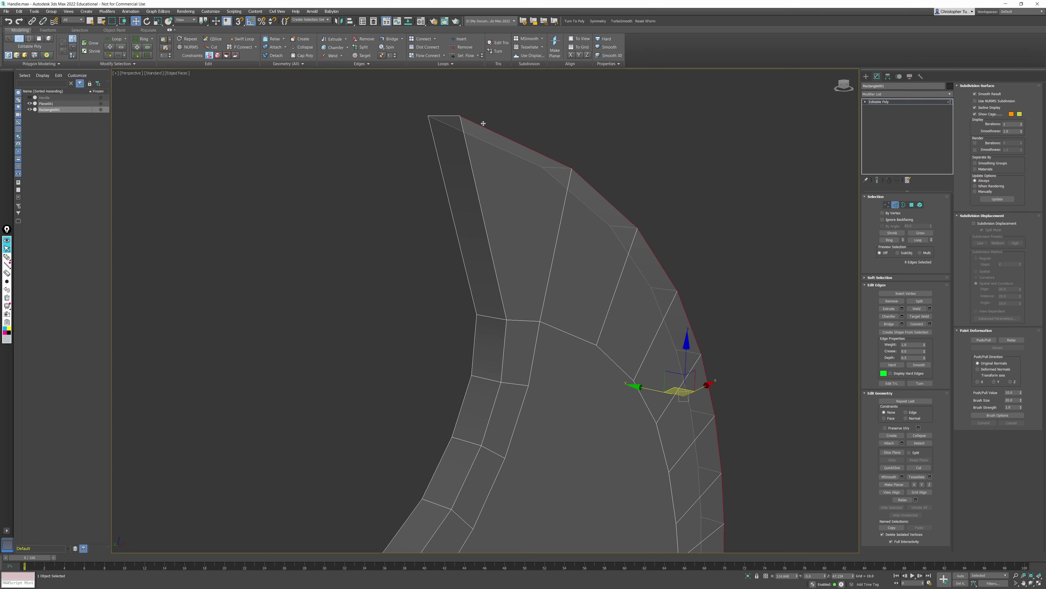
{"action": "key", "text": "BackSpace"}
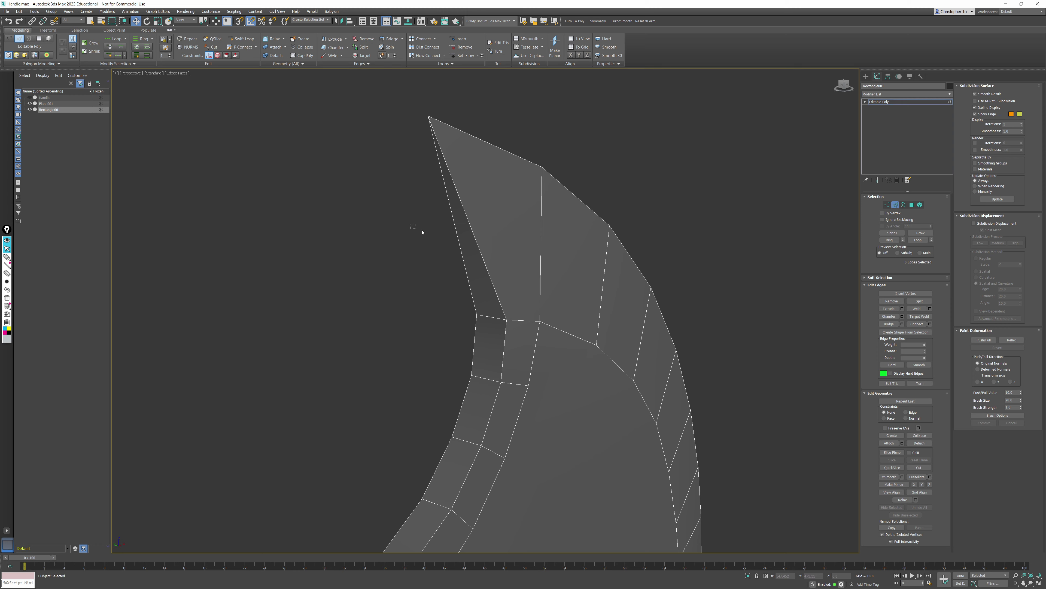
Step: Connect the two inner edges between the blade's tip and the rope border, and move the new vertices onto the reference outline
{"action": "left_click_drag", "start_coordinate": [422, 232], "coordinate": [488, 247]}
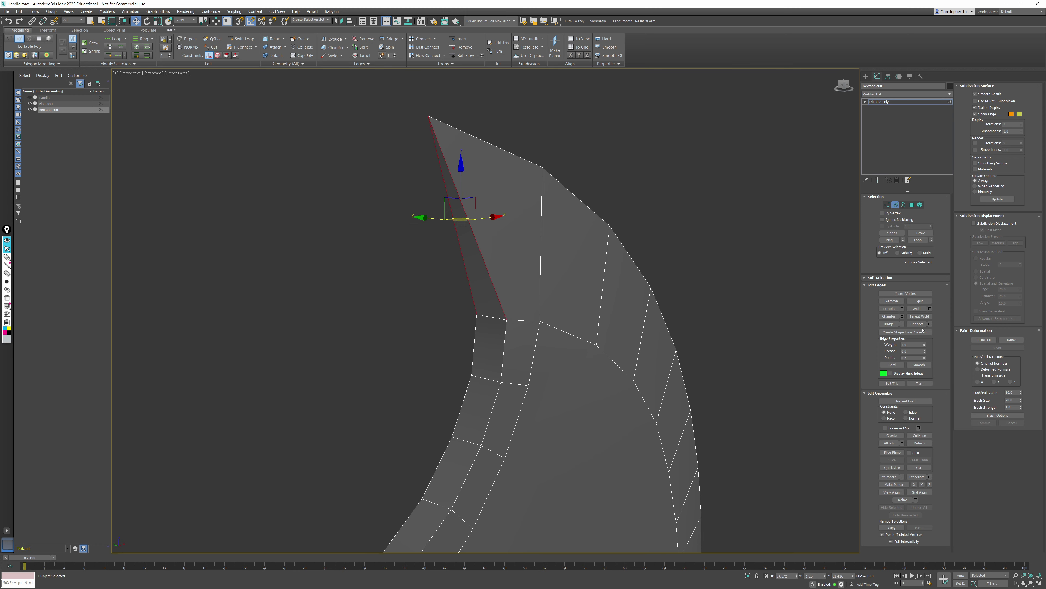
{"action": "left_click", "coordinate": [494, 239]}
{"action": "key", "text": "f"}
{"action": "scroll", "coordinate": [454, 221], "scroll_direction": "up", "scroll_amount": 3}
{"action": "key", "text": "1"}
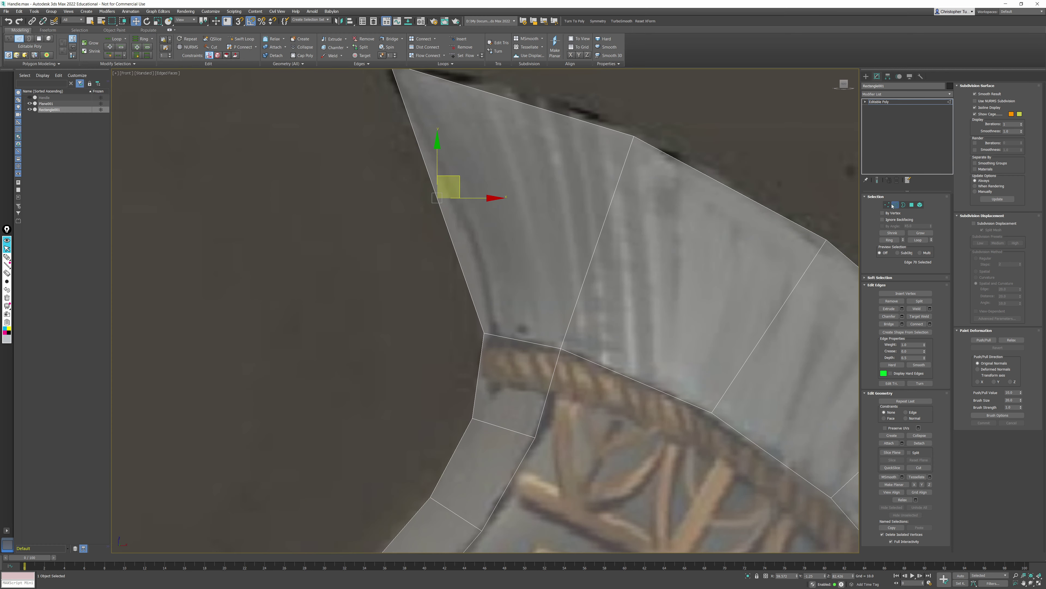
{"action": "scroll", "coordinate": [574, 207], "scroll_direction": "up", "scroll_amount": 2}
{"action": "middle_click_drag", "start_coordinate": [575, 206], "coordinate": [549, 261]}
{"action": "left_click_drag", "start_coordinate": [336, 237], "coordinate": [373, 265]}
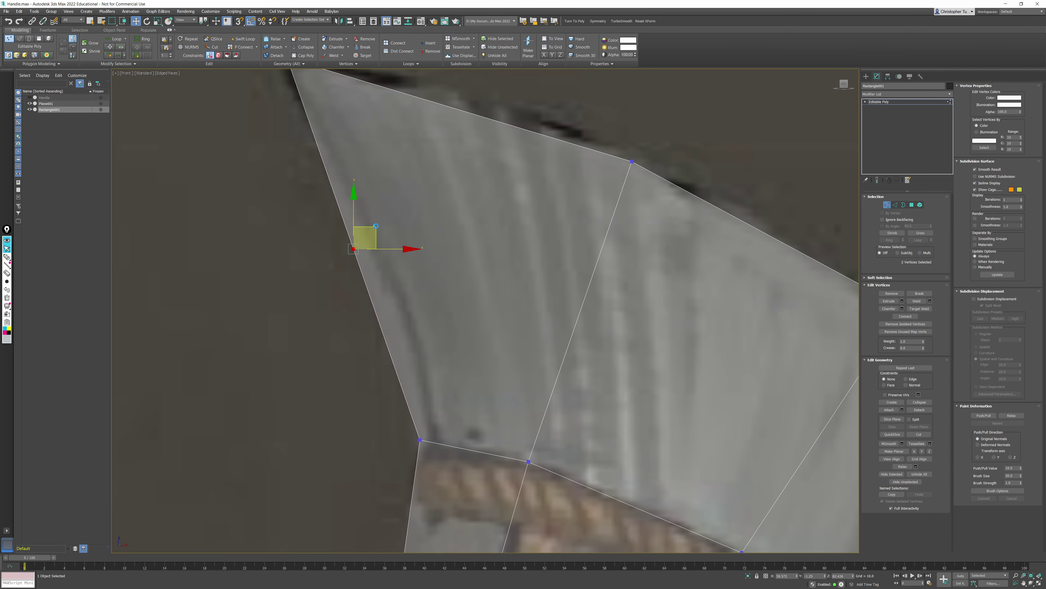
{"action": "left_click_drag", "start_coordinate": [376, 226], "coordinate": [409, 240]}
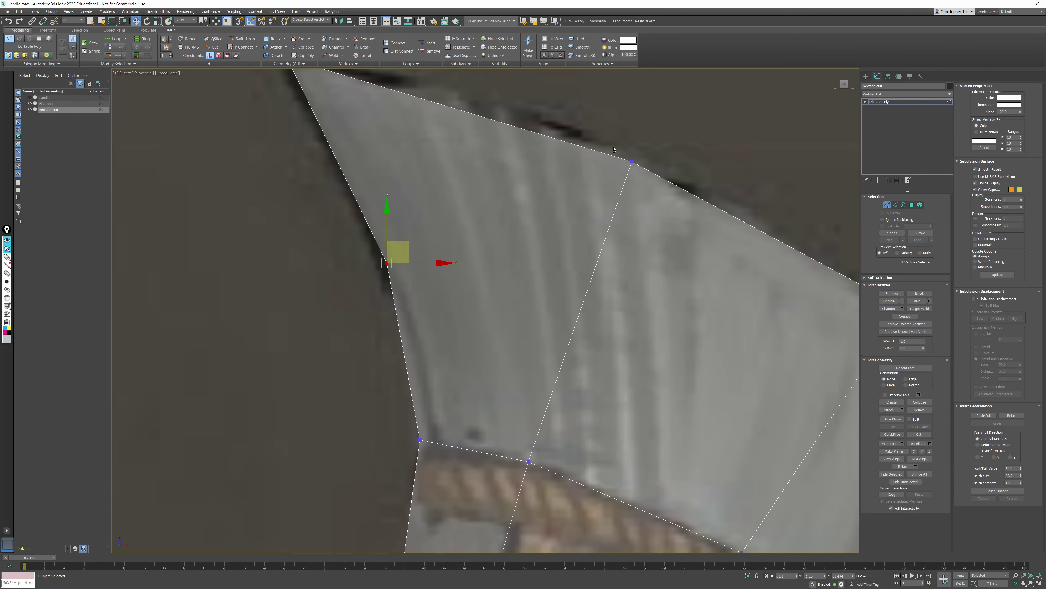
{"action": "scroll", "coordinate": [614, 149], "scroll_direction": "down", "scroll_amount": 3}
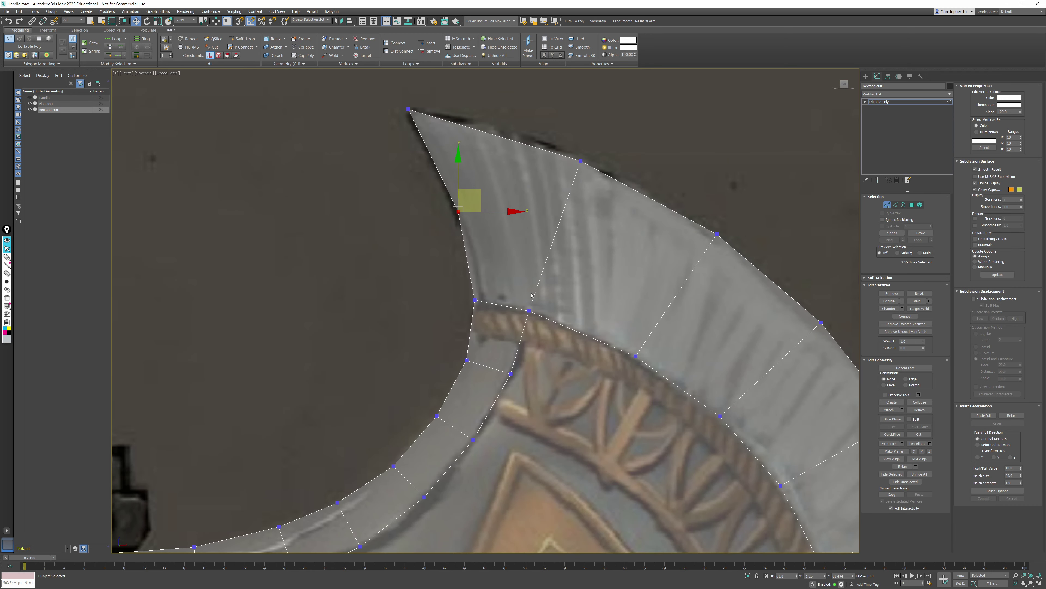
{"action": "scroll", "coordinate": [531, 296], "scroll_direction": "down", "scroll_amount": 3}
{"action": "middle_click_drag", "start_coordinate": [486, 344], "coordinate": [531, 291]}
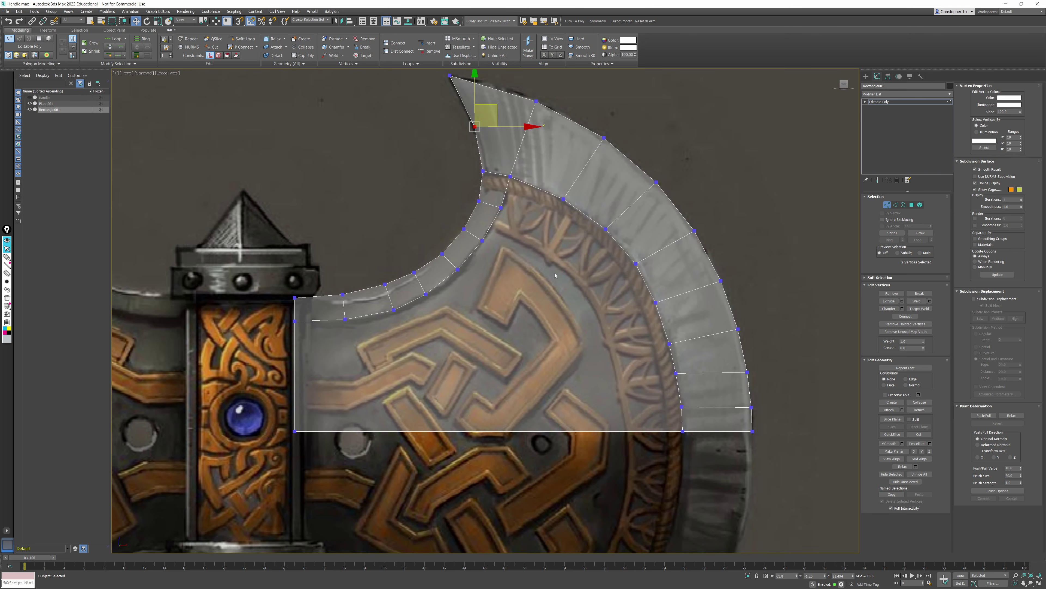
{"action": "left_click", "coordinate": [887, 204]}
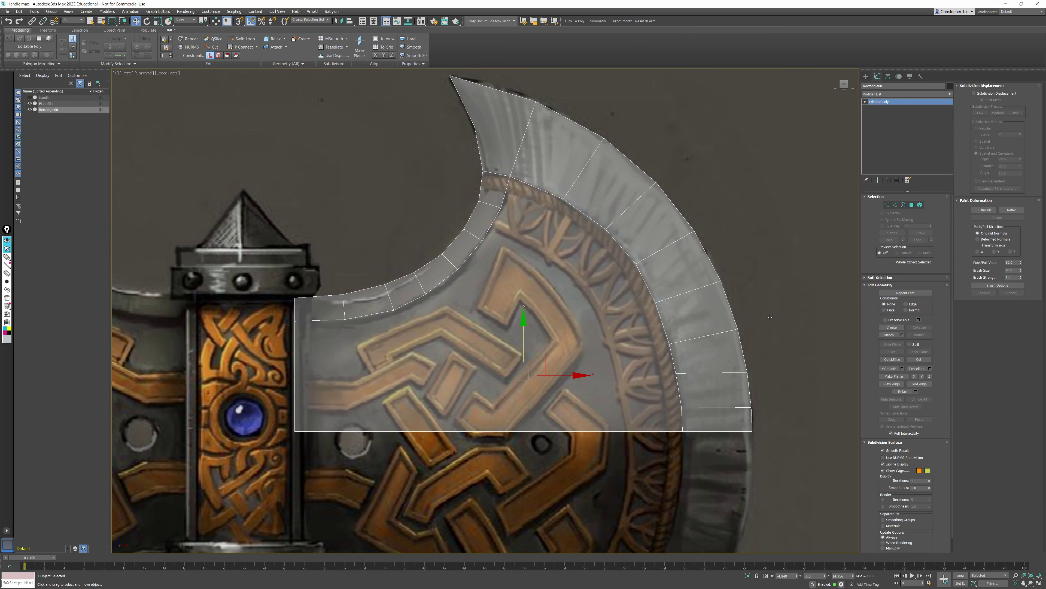
Step: Extrude the large central polygon of the axe-head quarter by -2 to recess it behind the surrounding strips
{"action": "left_click", "coordinate": [912, 206]}
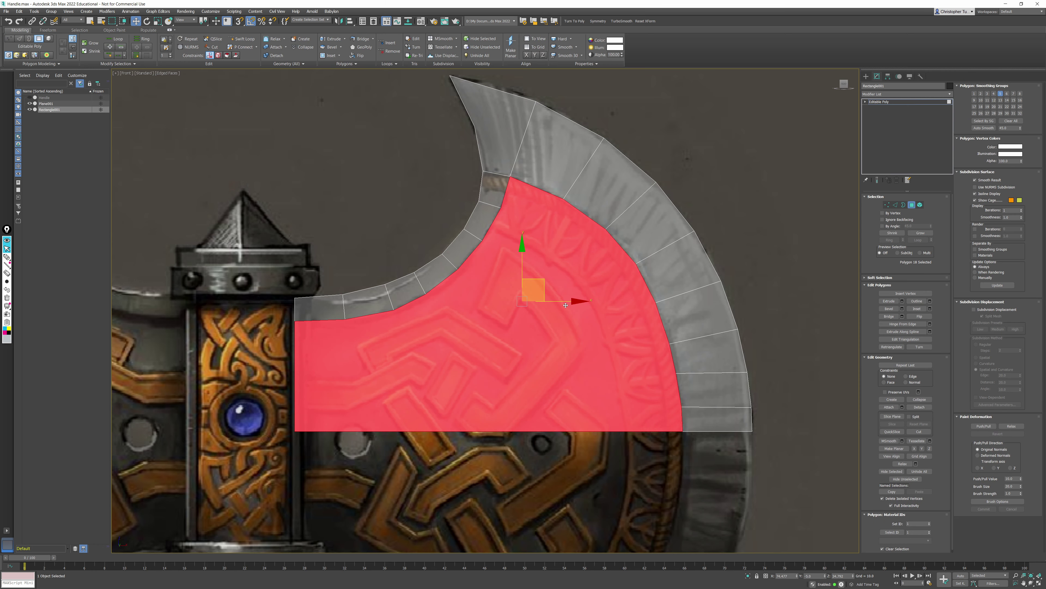
{"action": "key", "text": "p"}
{"action": "key", "text": "z"}
{"action": "middle_click_drag", "start_coordinate": [543, 297], "coordinate": [547, 280]}
{"action": "middle_click_drag", "start_coordinate": [534, 327], "coordinate": [565, 332], "text": "alt"}
{"action": "left_click", "coordinate": [902, 300]}
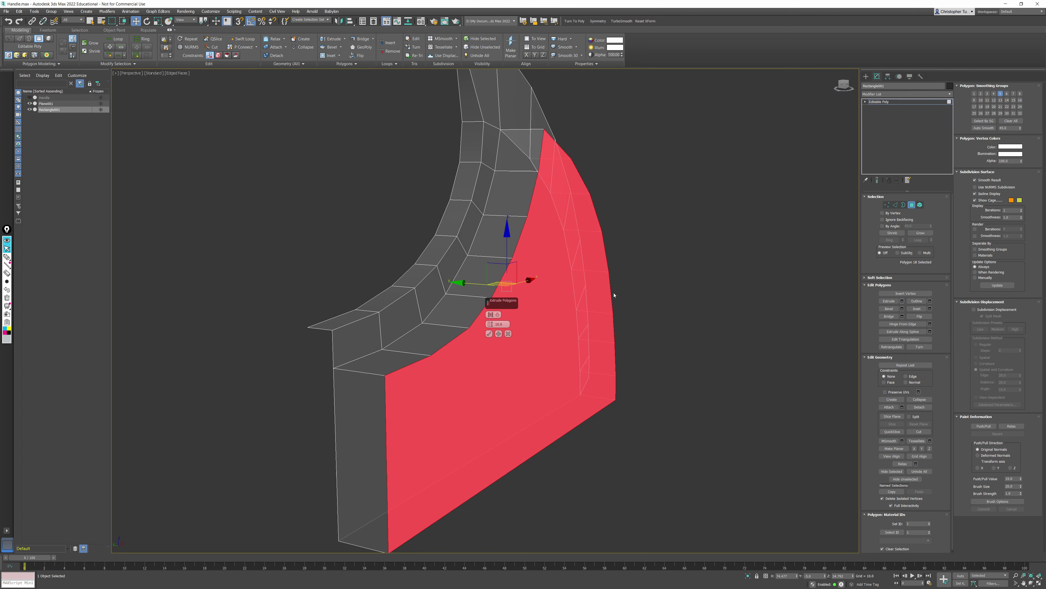
{"action": "right_click", "coordinate": [491, 326]}
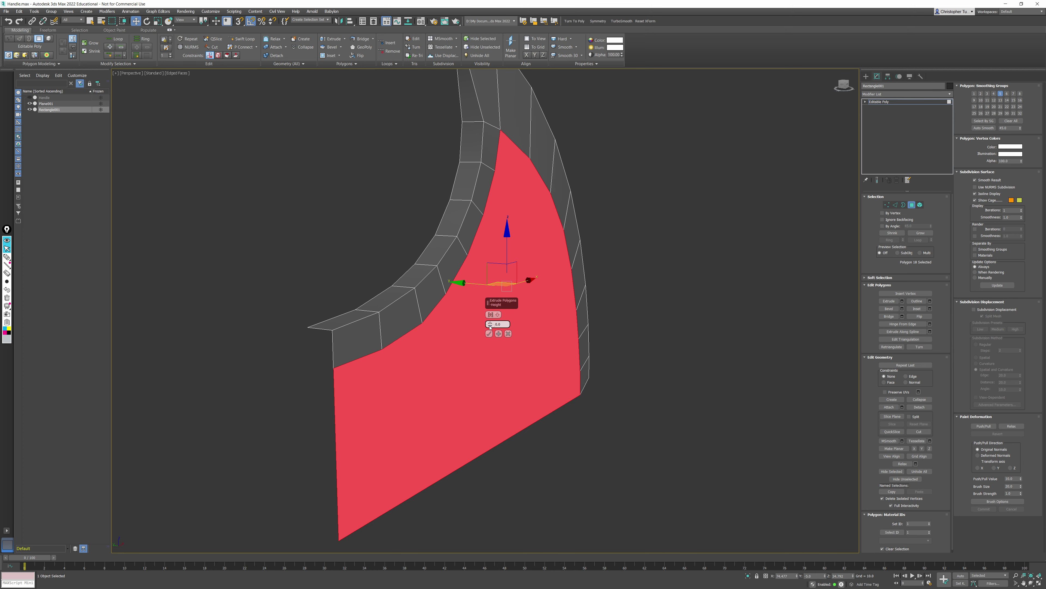
{"action": "left_click_drag", "start_coordinate": [490, 326], "coordinate": [490, 324]}
{"action": "type", "text": "1.0"}
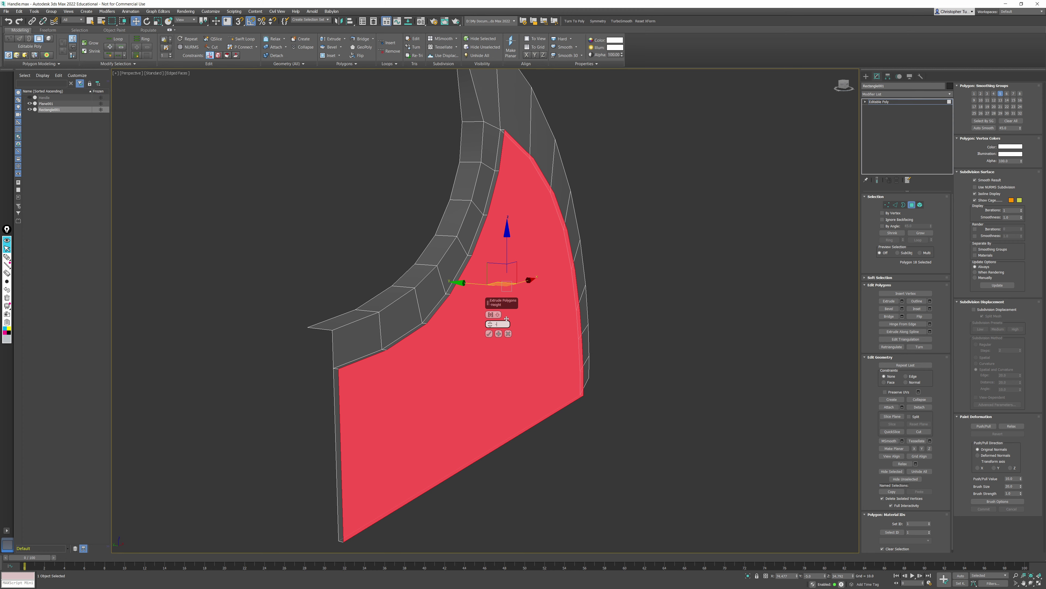
{"action": "key", "text": "Return"}
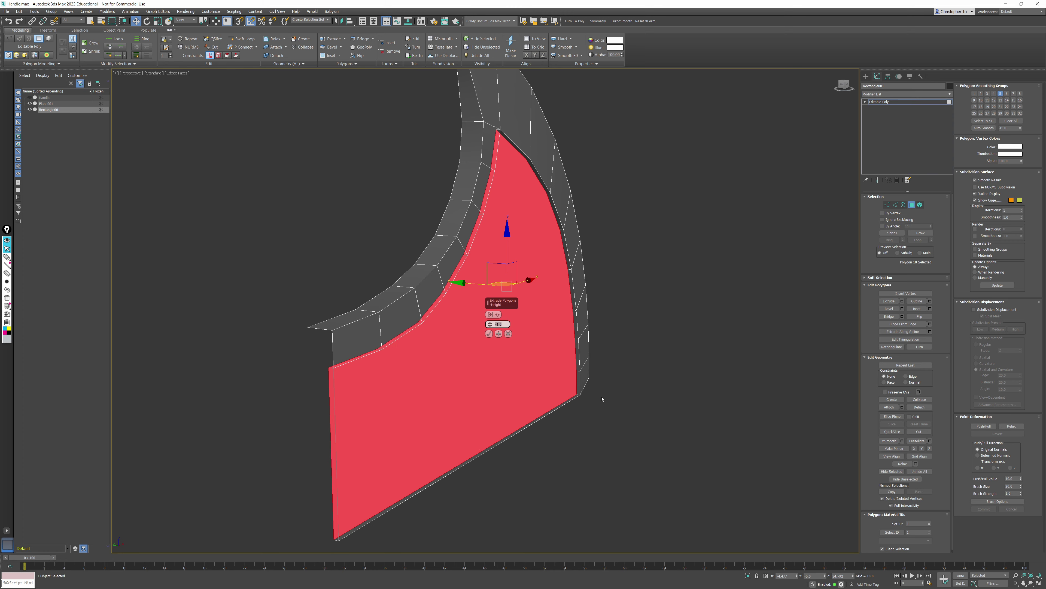
{"action": "mouse_move", "coordinate": [602, 399]}
{"action": "middle_mouse_down", "text": "alt"}
{"action": "mouse_move", "coordinate": [622, 395]}
{"action": "mouse_move", "coordinate": [607, 394]}
{"action": "middle_mouse_up", "text": "alt"}
{"action": "left_click", "coordinate": [503, 326]}
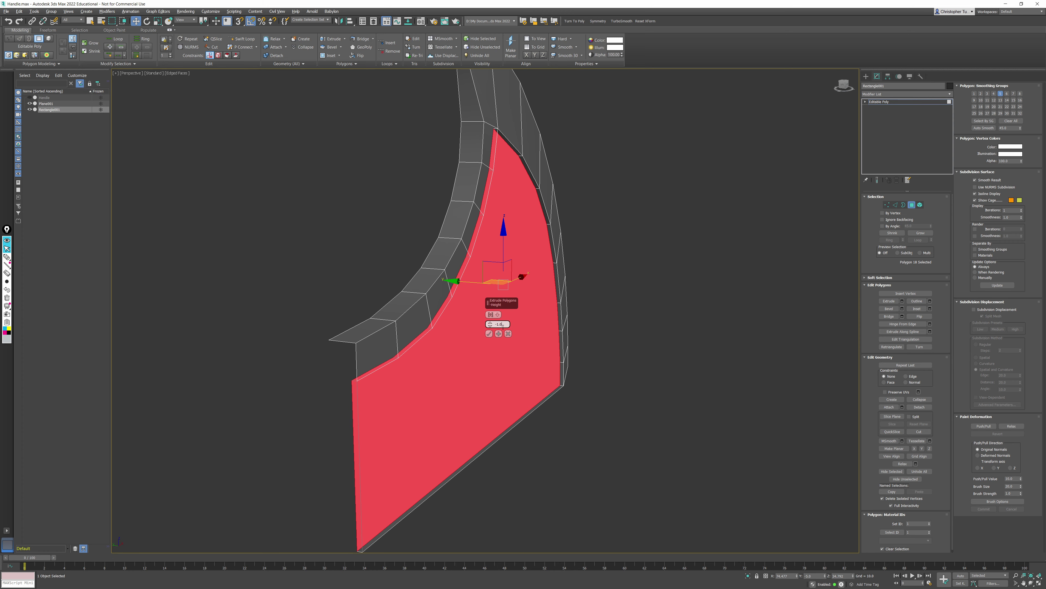
{"action": "left_click_drag", "start_coordinate": [499, 326], "coordinate": [497, 328]}
{"action": "type", "text": "-2"}
{"action": "key", "text": "Return"}
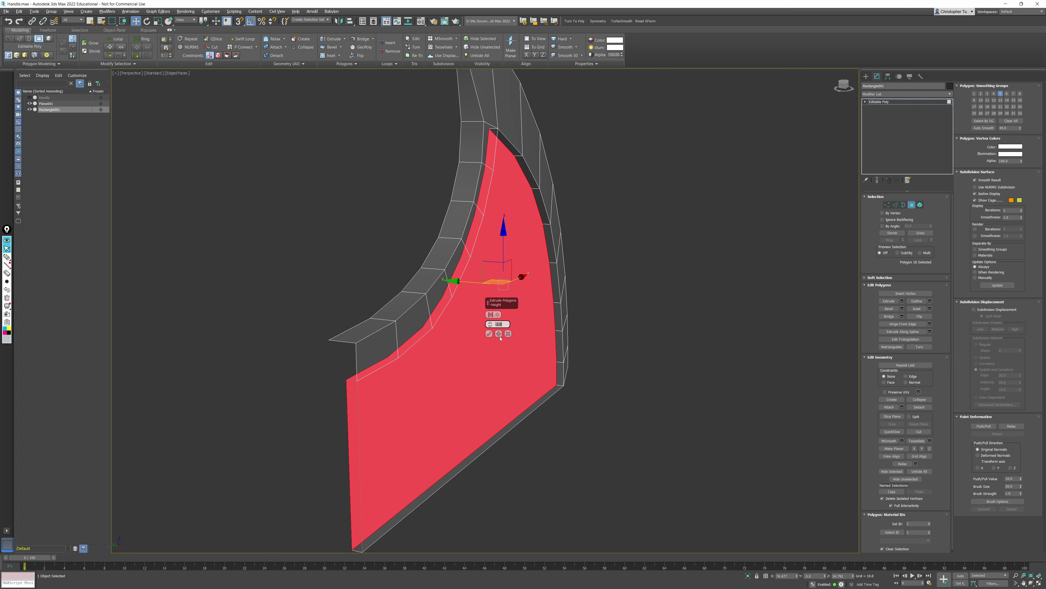
{"action": "left_click", "coordinate": [492, 334]}
Step: Delete the recessed central polygon of the axe-head quarter and leave polygon editing
{"action": "middle_click_drag", "start_coordinate": [488, 334], "coordinate": [341, 392], "text": "alt"}
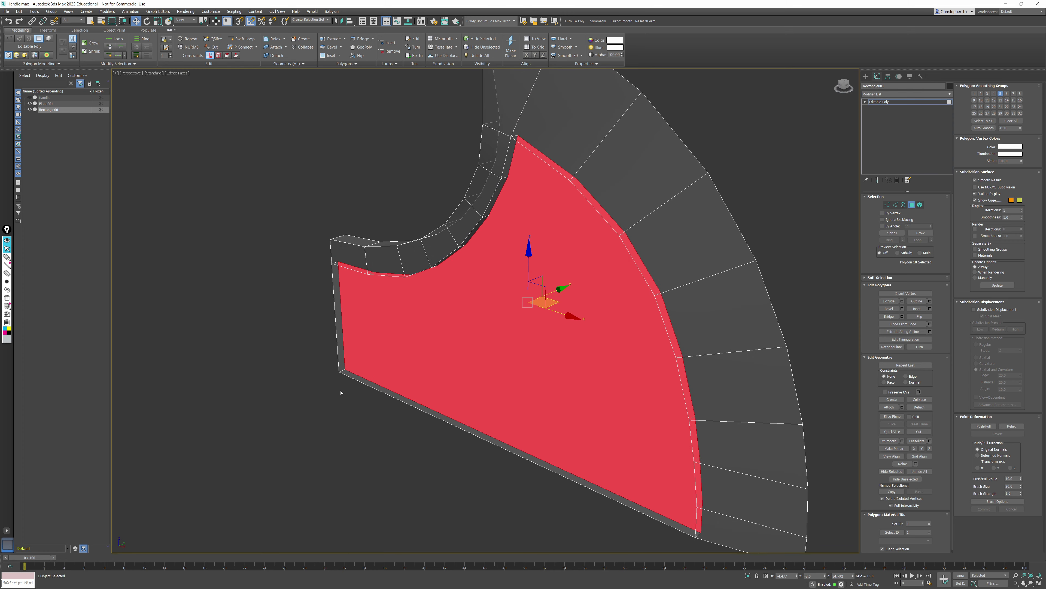
{"action": "left_click", "coordinate": [338, 376]}
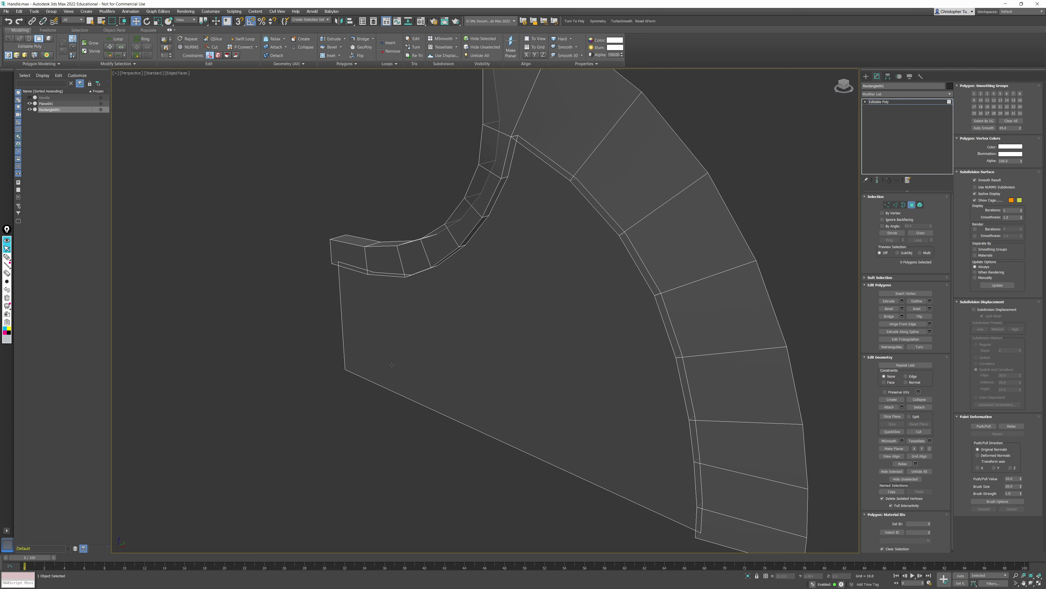
{"action": "middle_click_drag", "start_coordinate": [427, 375], "coordinate": [502, 388], "text": "alt"}
{"action": "left_click", "coordinate": [485, 355]}
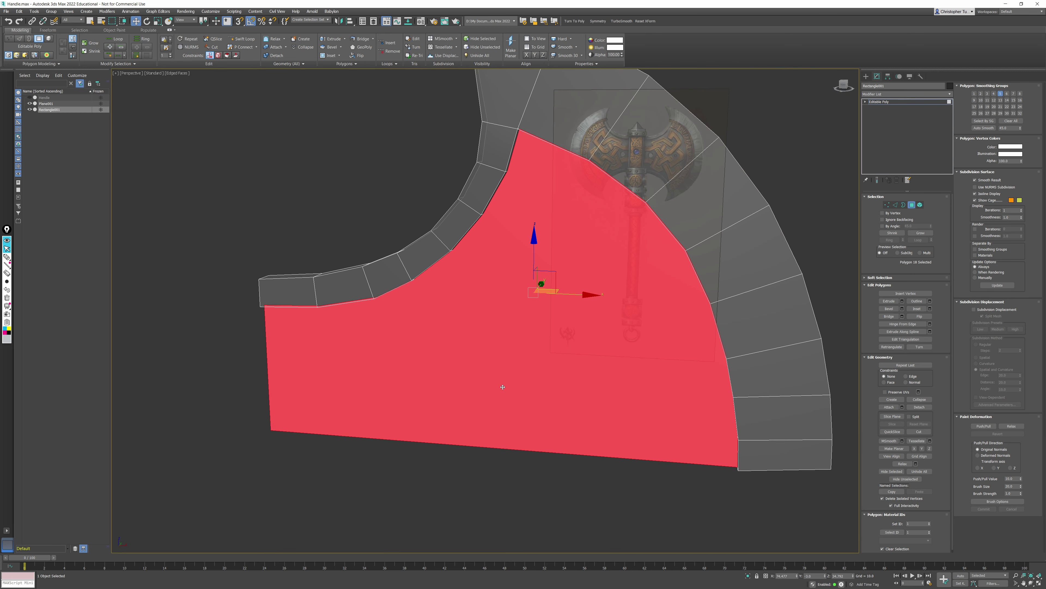
{"action": "key", "text": "Delete"}
{"action": "key", "text": "f"}
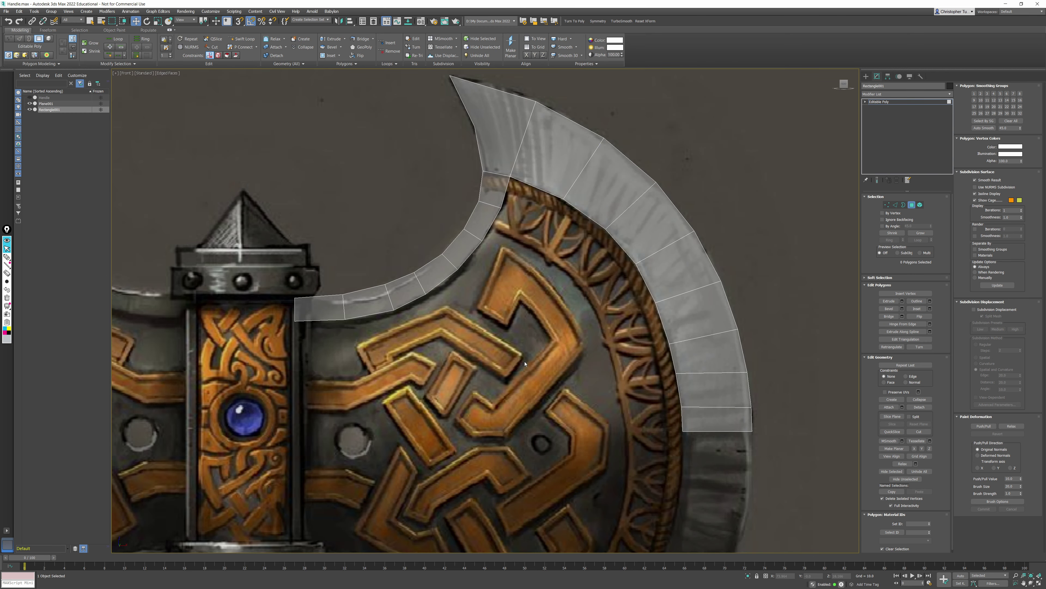
{"action": "scroll", "coordinate": [493, 349], "scroll_direction": "down", "scroll_amount": 4}
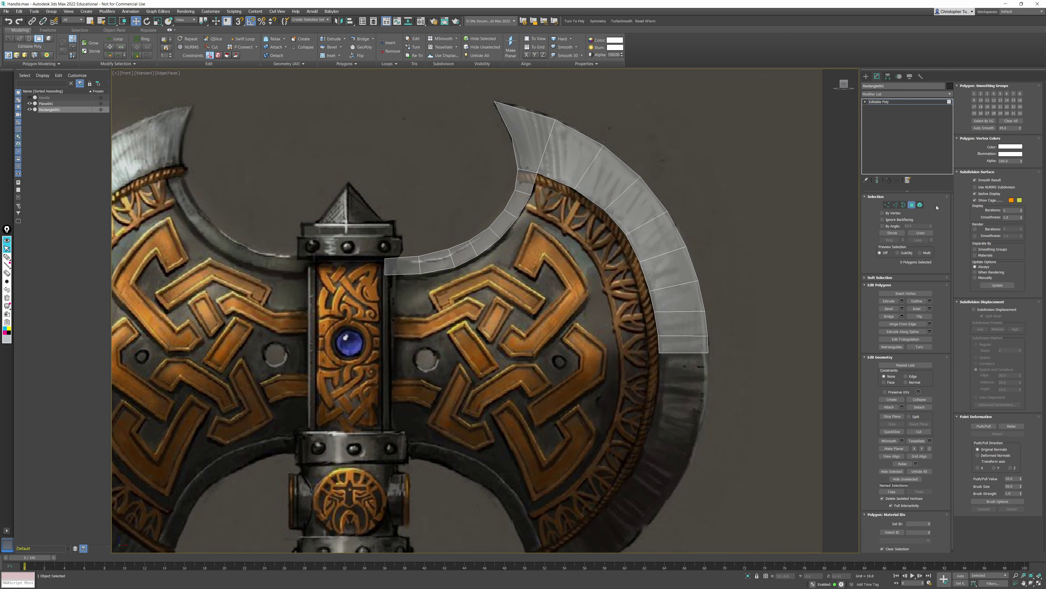
{"action": "left_click", "coordinate": [911, 205]}
Step: Draw a Tube primitive centred on the reference's round hole beside the gem block, with its inner radius matching the hole
{"action": "left_click", "coordinate": [866, 76]}
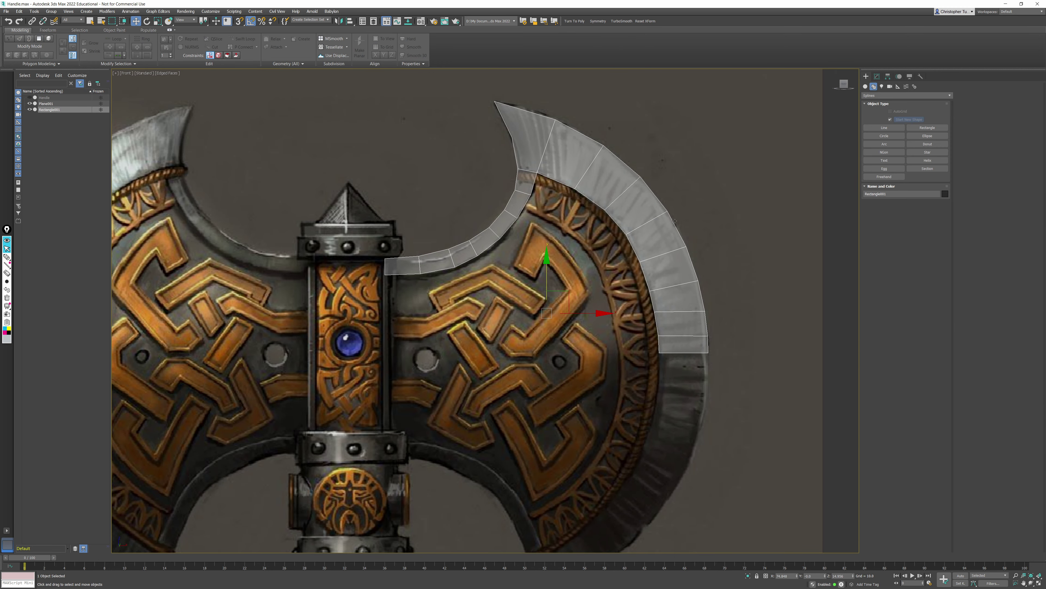
{"action": "middle_click_drag", "start_coordinate": [487, 342], "coordinate": [535, 313]}
{"action": "left_click", "coordinate": [865, 86]}
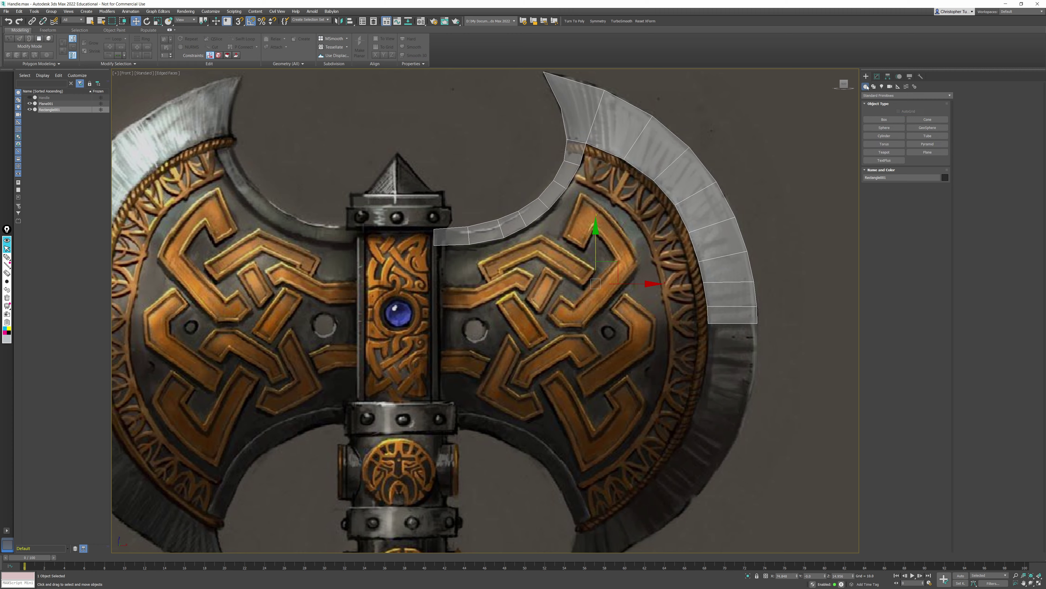
{"action": "left_click", "coordinate": [927, 136]}
{"action": "scroll", "coordinate": [449, 323], "scroll_direction": "up", "scroll_amount": 3}
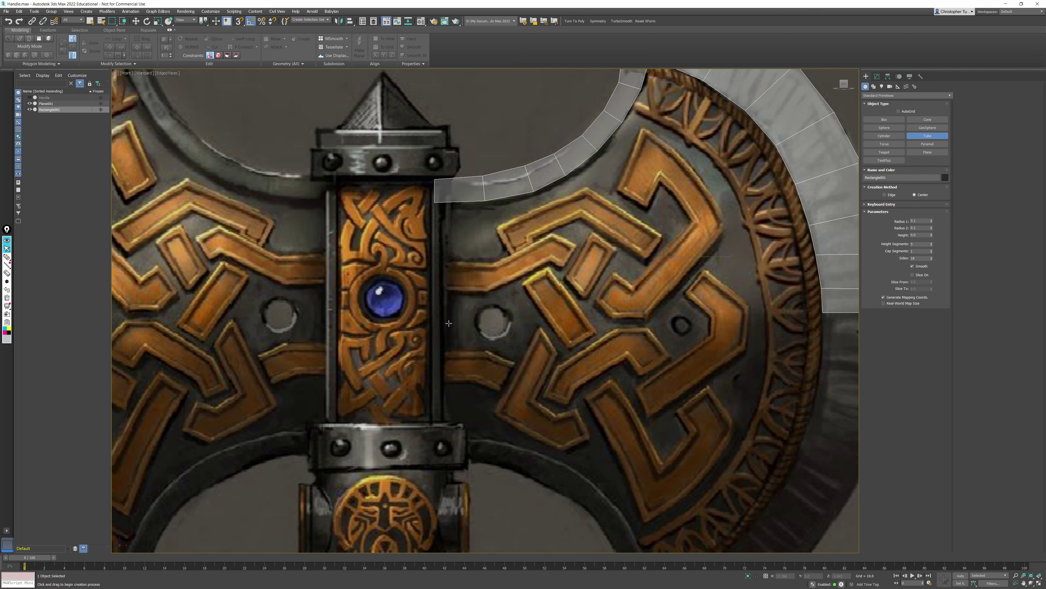
{"action": "left_click_drag", "start_coordinate": [493, 321], "coordinate": [515, 346]}
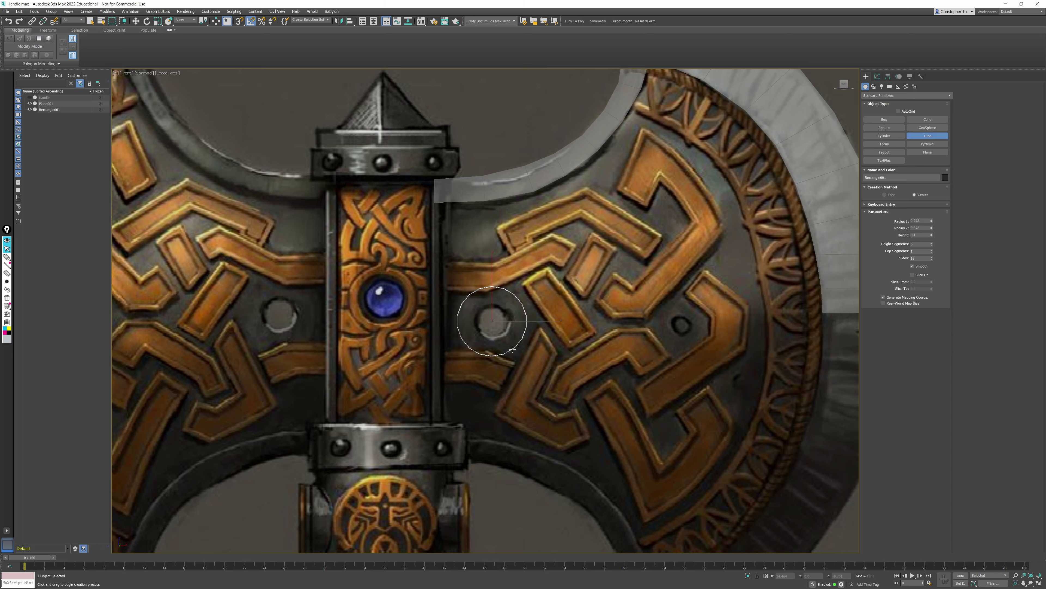
{"action": "left_click", "coordinate": [503, 334]}
{"action": "left_click", "coordinate": [504, 329]}
{"action": "middle_click_drag", "start_coordinate": [600, 354], "coordinate": [536, 356]}
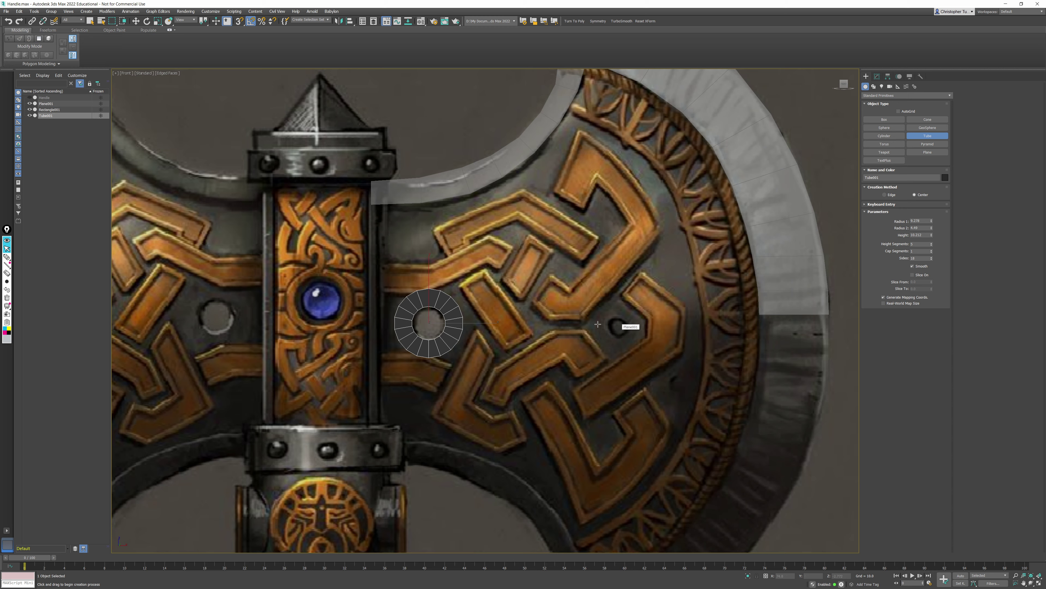
{"action": "middle_click_drag", "start_coordinate": [598, 324], "coordinate": [615, 316]}
{"action": "key", "text": "w"}
Step: Set the tube's number of sides to 16
{"action": "left_click", "coordinate": [877, 77]}
{"action": "middle_click_drag", "start_coordinate": [698, 266], "coordinate": [824, 236]}
{"action": "scroll", "coordinate": [824, 236], "scroll_direction": "up", "scroll_amount": 2}
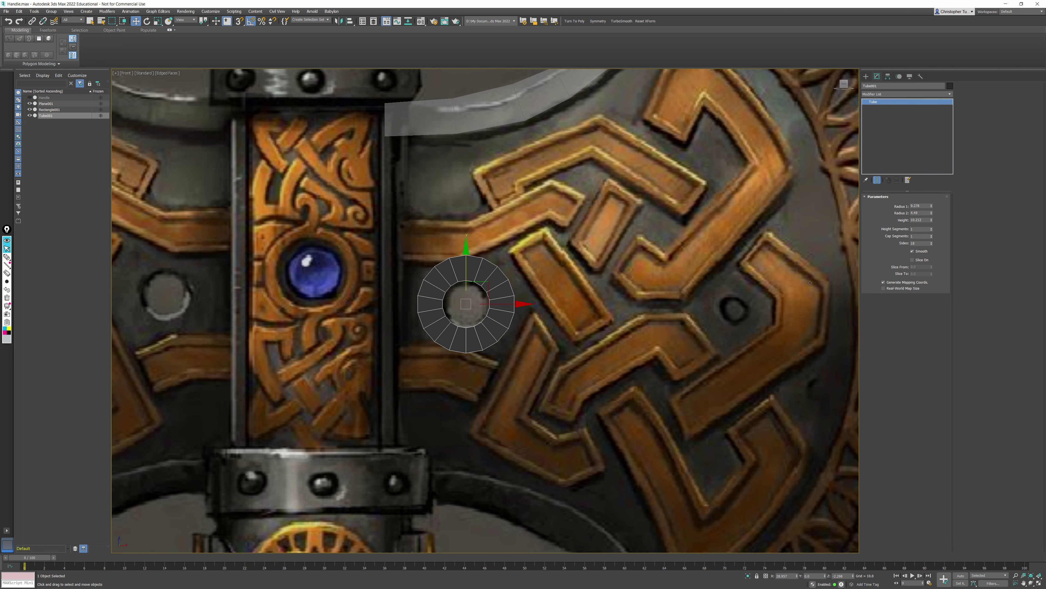
{"action": "middle_click_drag", "start_coordinate": [466, 311], "coordinate": [476, 302]}
{"action": "scroll", "coordinate": [477, 302], "scroll_direction": "up", "scroll_amount": 4}
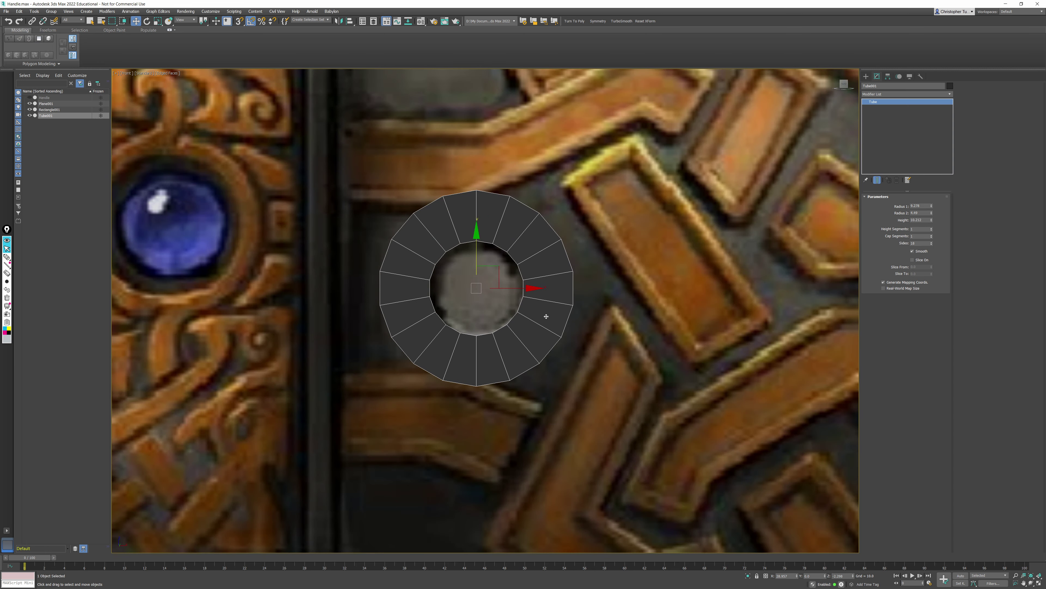
{"action": "double_click", "coordinate": [914, 243]}
{"action": "type", "text": "16"}
{"action": "key", "text": "Return"}
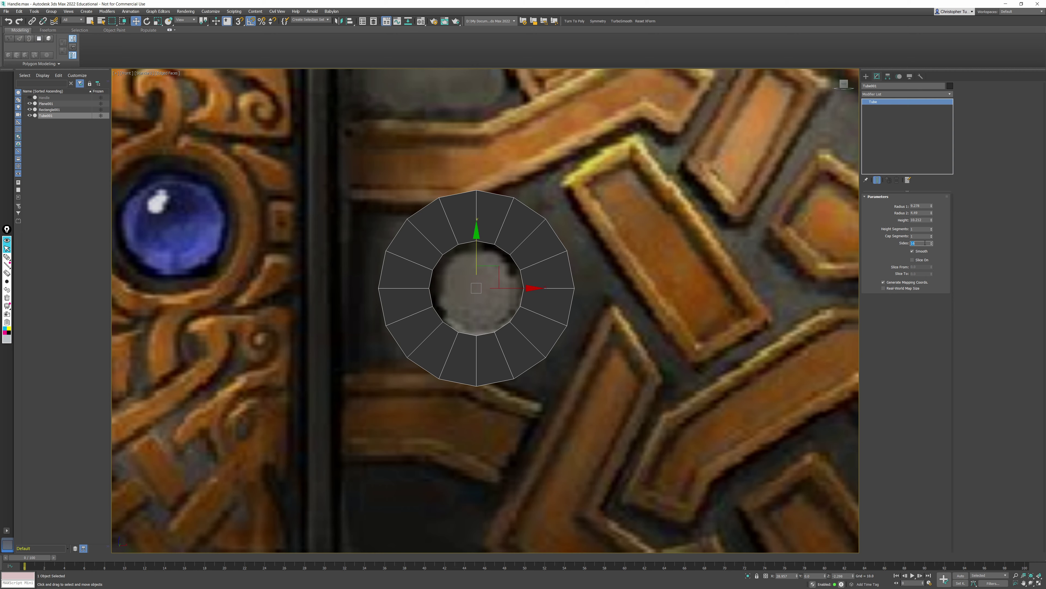
Step: Set the tube's height to 5
{"action": "left_click", "coordinate": [925, 219]}
{"action": "type", "text": "5"}
{"action": "key", "text": "Return"}
{"action": "middle_click_drag", "start_coordinate": [590, 323], "coordinate": [555, 342]}
{"action": "key", "text": "p"}
{"action": "key", "text": "z"}
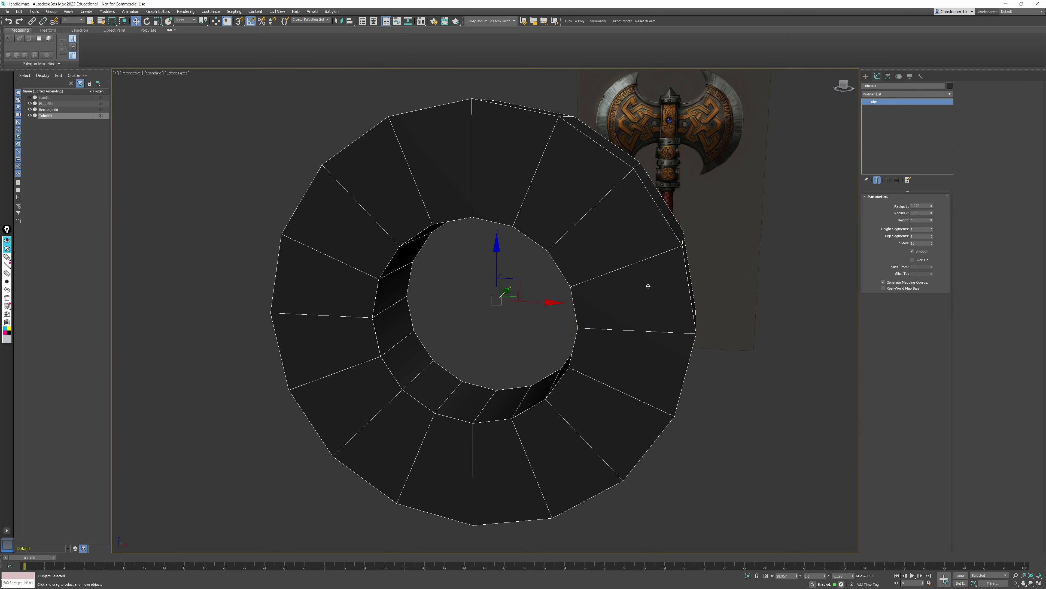
{"action": "scroll", "coordinate": [613, 274], "scroll_direction": "down", "scroll_amount": 3}
{"action": "middle_click_drag", "start_coordinate": [585, 265], "coordinate": [644, 288], "text": "alt"}
{"action": "scroll", "coordinate": [645, 262], "scroll_direction": "down", "scroll_amount": 4}
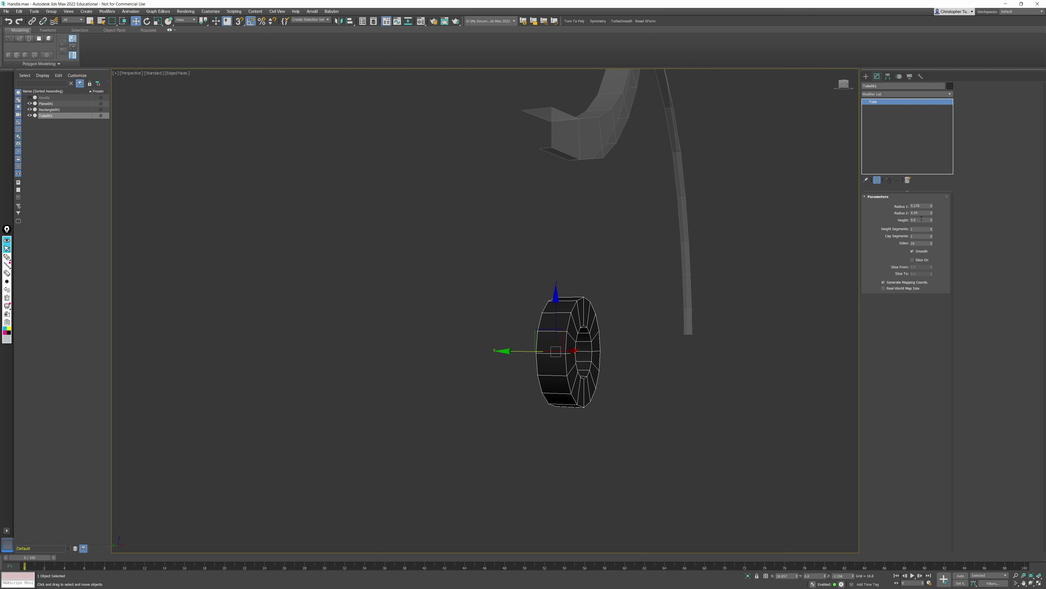
Step: Set the tube's height to 4
{"action": "double_click", "coordinate": [920, 220]}
{"action": "type", "text": "4"}
{"action": "key", "text": "Return"}
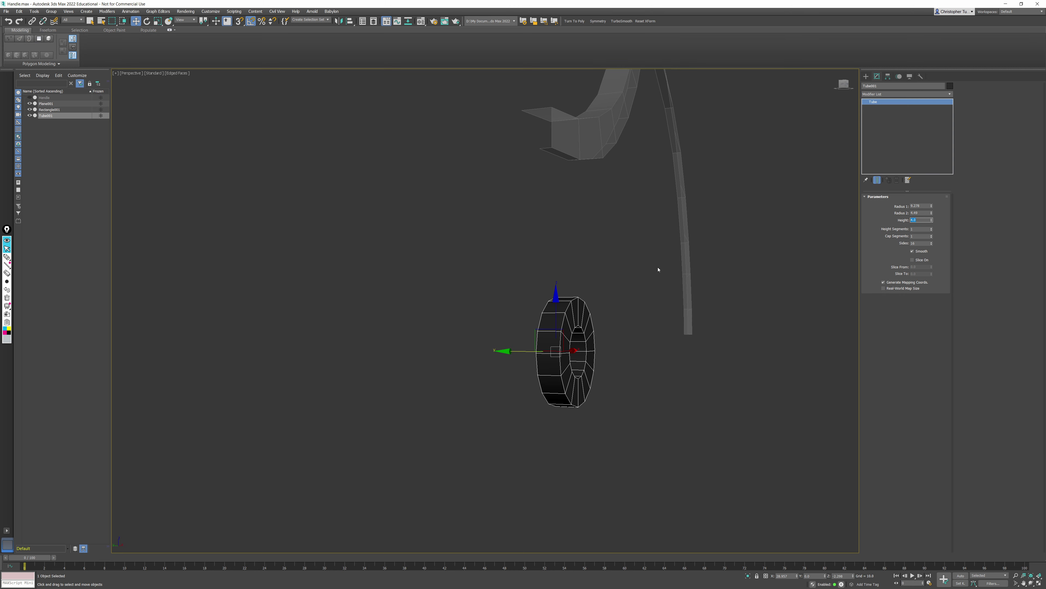
Step: Convert the tube to an Editable Poly
{"action": "middle_click_drag", "start_coordinate": [659, 270], "coordinate": [637, 267], "text": "alt"}
{"action": "key", "text": "f"}
{"action": "middle_click_drag", "start_coordinate": [538, 275], "coordinate": [277, 254]}
{"action": "scroll", "coordinate": [399, 244], "scroll_direction": "down", "scroll_amount": 2}
{"action": "scroll", "coordinate": [278, 257], "scroll_direction": "down", "scroll_amount": 2}
{"action": "right_click", "coordinate": [276, 256]}
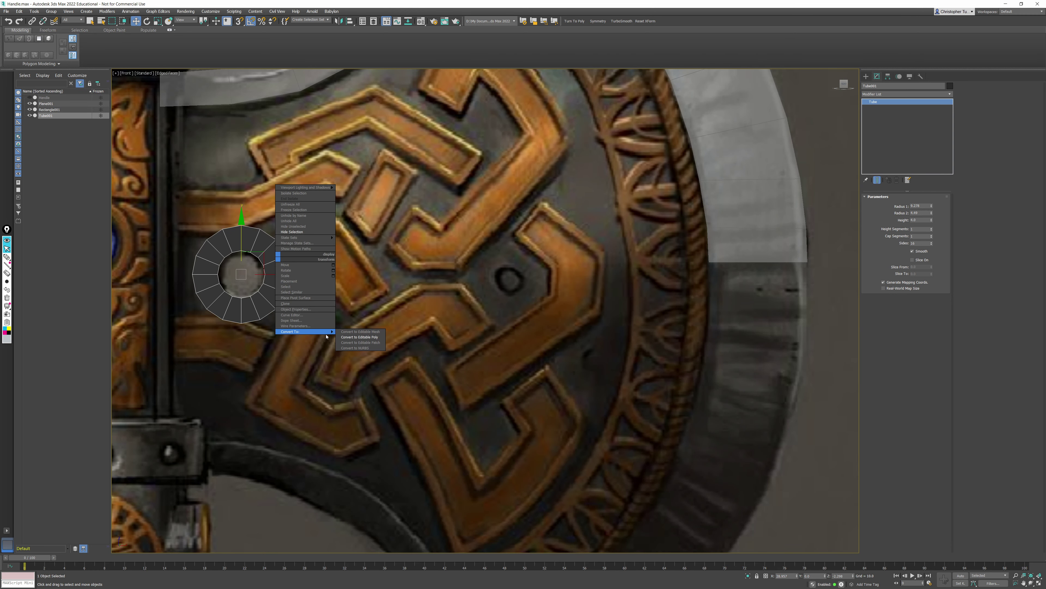
{"action": "left_click", "coordinate": [357, 336]}
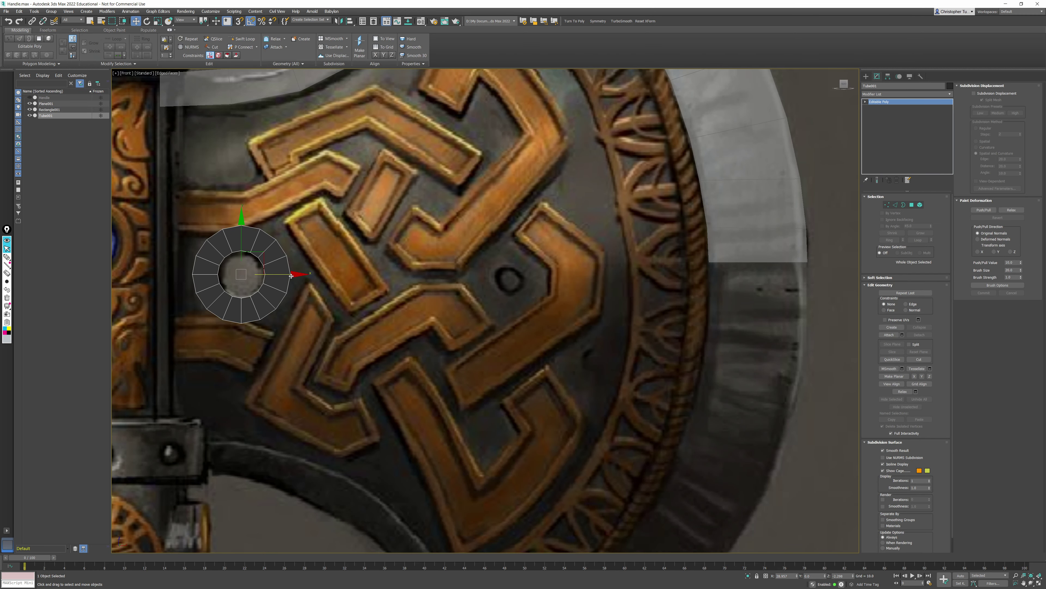
Step: Clone the tube sideways onto the reference's small round hole near the cutting edge and scale the copy uniformly down to fit it
{"action": "left_click_drag", "start_coordinate": [291, 275], "coordinate": [559, 286], "text": "shift"}
{"action": "left_click", "coordinate": [522, 327]}
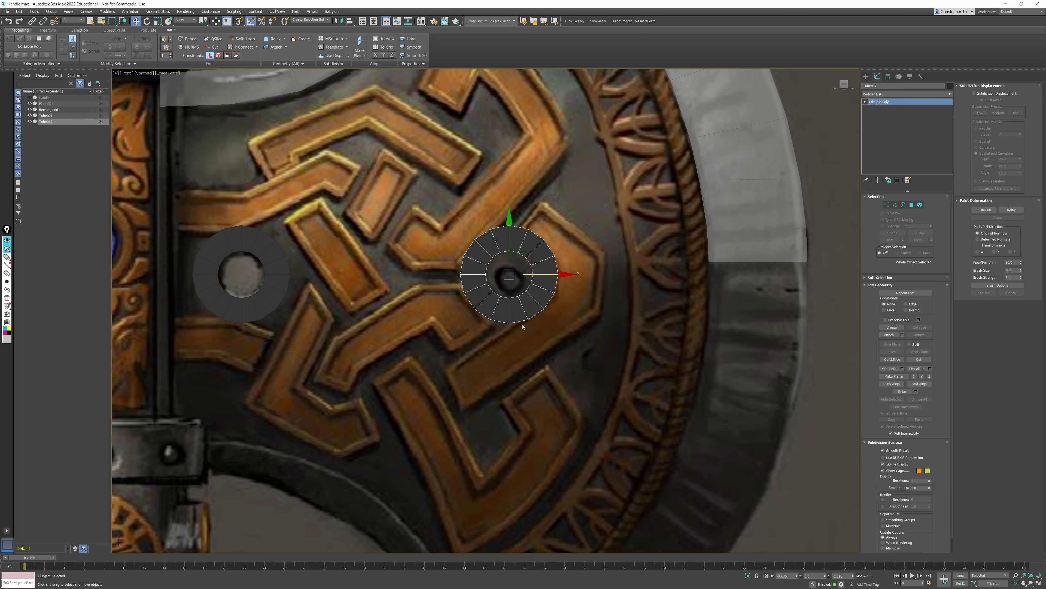
{"action": "key", "text": "r"}
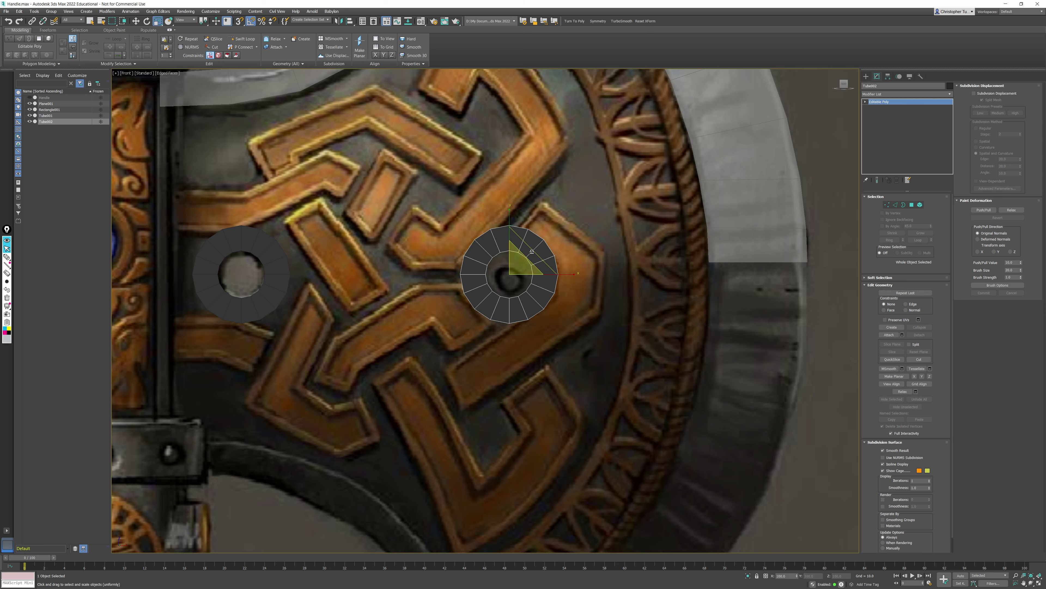
{"action": "left_click_drag", "start_coordinate": [533, 249], "coordinate": [523, 259]}
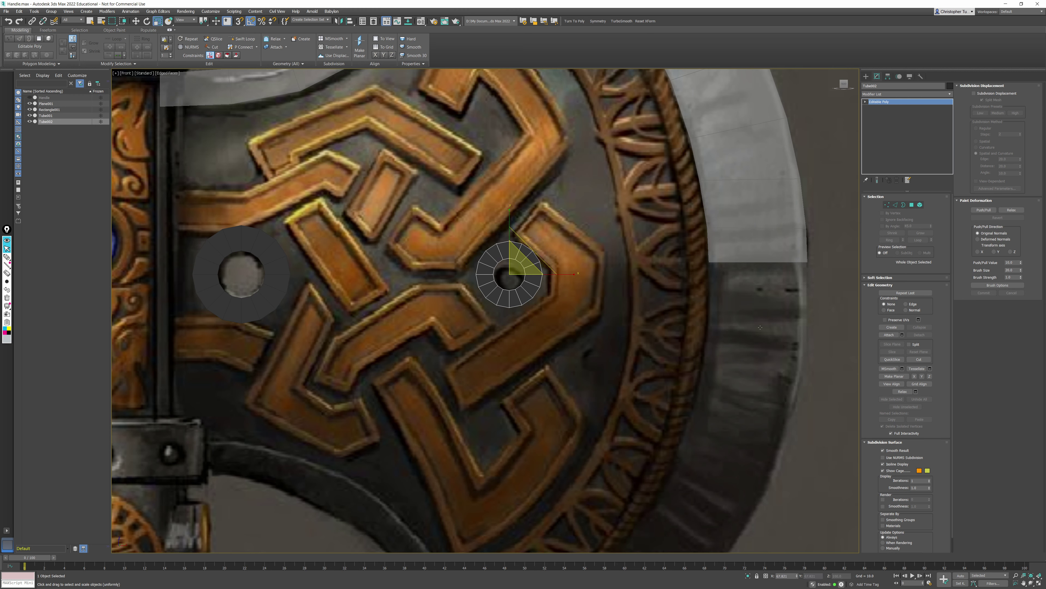
{"action": "key", "text": "w"}
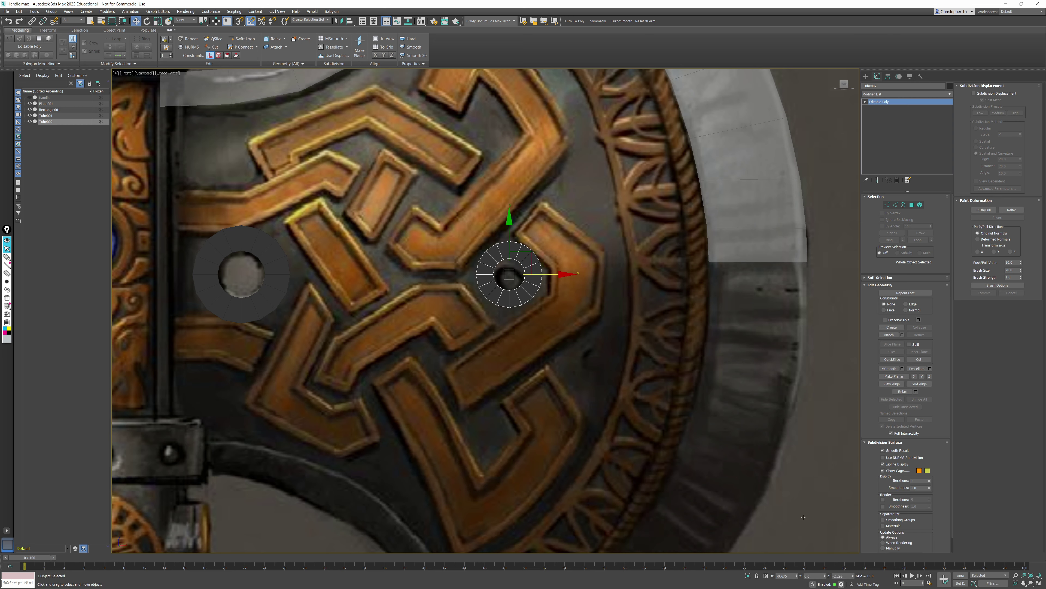
Step: Set the Z position of both tubes to 0
{"action": "right_click", "coordinate": [853, 577]}
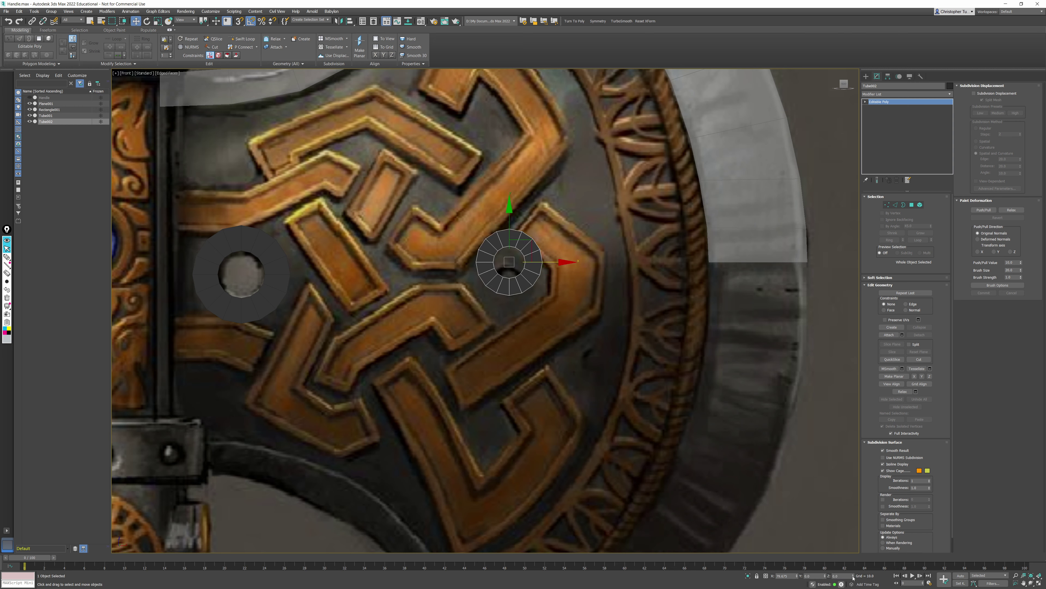
{"action": "left_click", "coordinate": [275, 282]}
{"action": "right_click", "coordinate": [852, 576]}
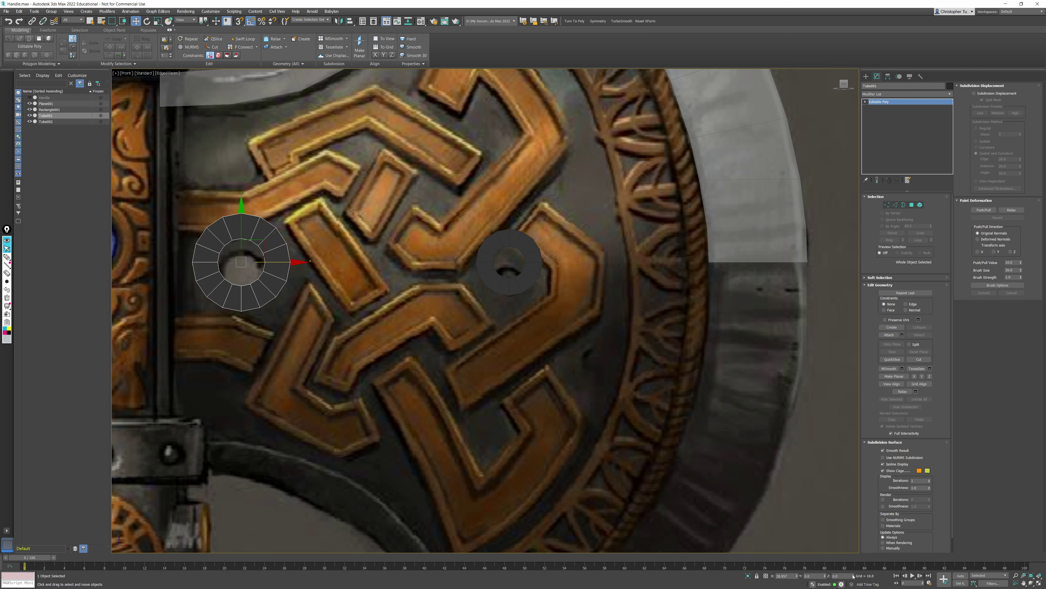
Step: Attach the smaller tube to the larger tube so both form one object
{"action": "middle_click_drag", "start_coordinate": [584, 269], "coordinate": [649, 250]}
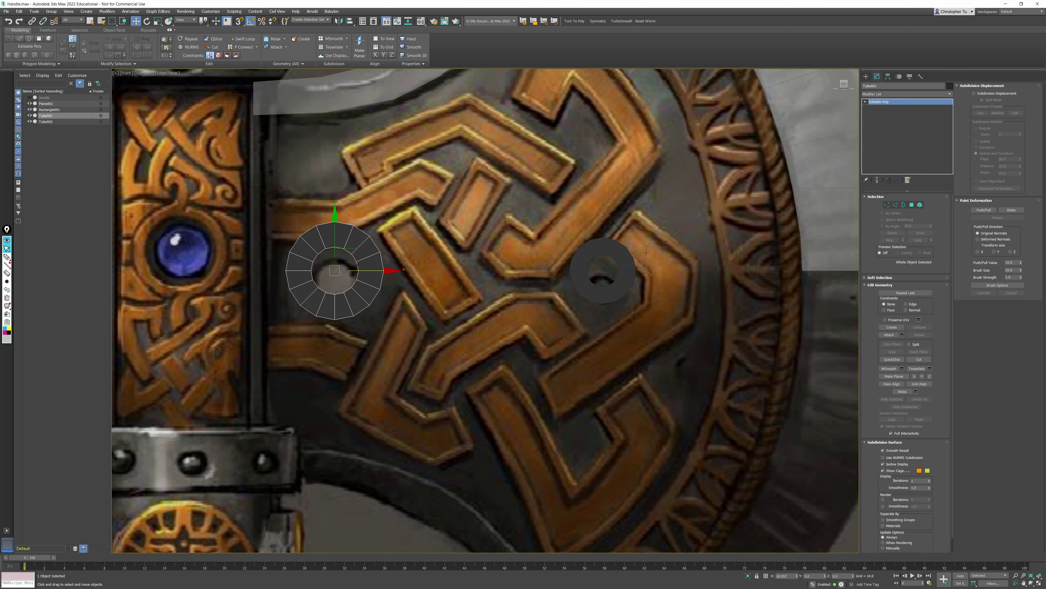
{"action": "scroll", "coordinate": [648, 251], "scroll_direction": "down", "scroll_amount": 2}
{"action": "middle_click_drag", "start_coordinate": [255, 315], "coordinate": [460, 311]}
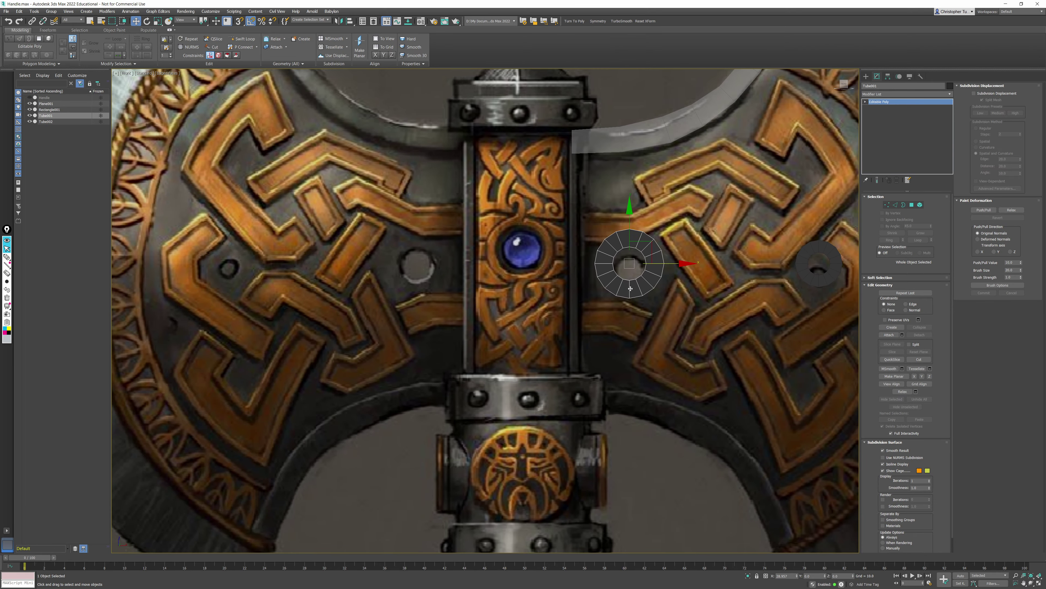
{"action": "middle_click_drag", "start_coordinate": [630, 289], "coordinate": [484, 296]}
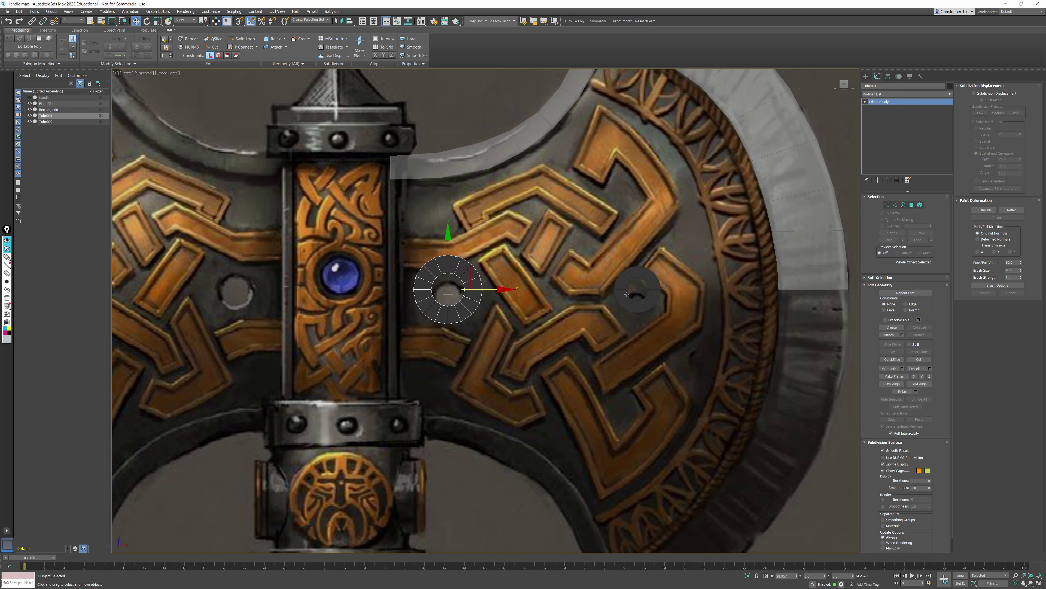
{"action": "middle_click_drag", "start_coordinate": [512, 310], "coordinate": [504, 326]}
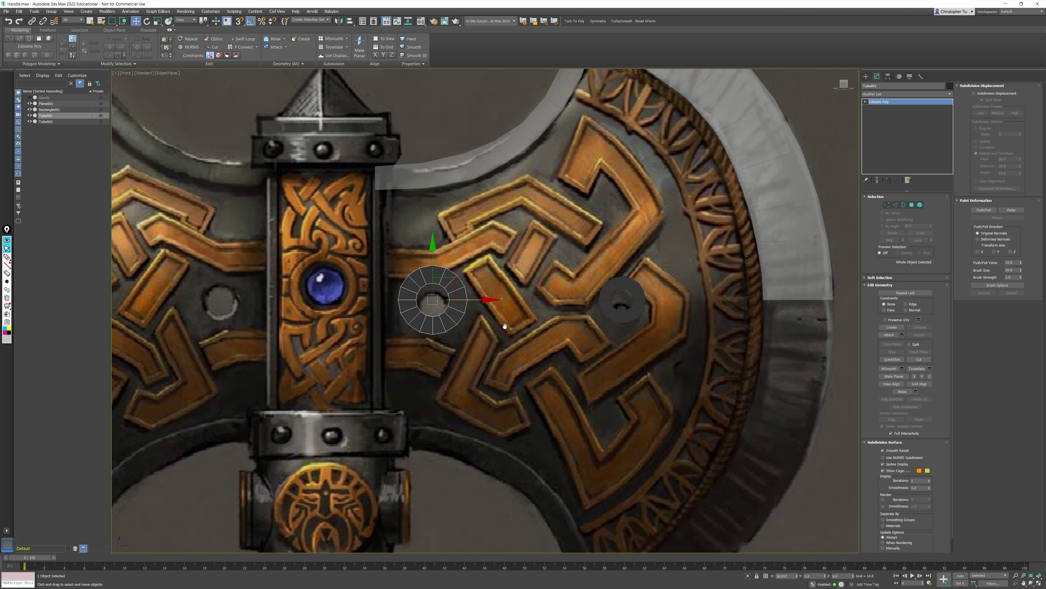
{"action": "left_click", "coordinate": [889, 334]}
{"action": "left_click", "coordinate": [623, 300]}
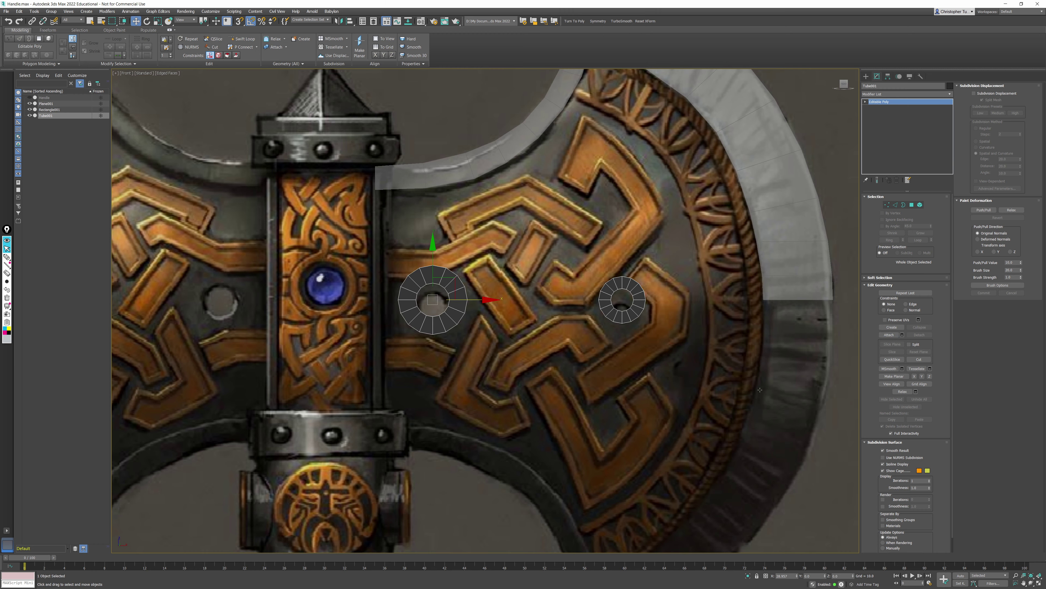
Step: Delete the ring of outer side polygons from both tubes
{"action": "key", "text": "p"}
{"action": "middle_click_drag", "start_coordinate": [662, 342], "coordinate": [674, 354], "text": "alt"}
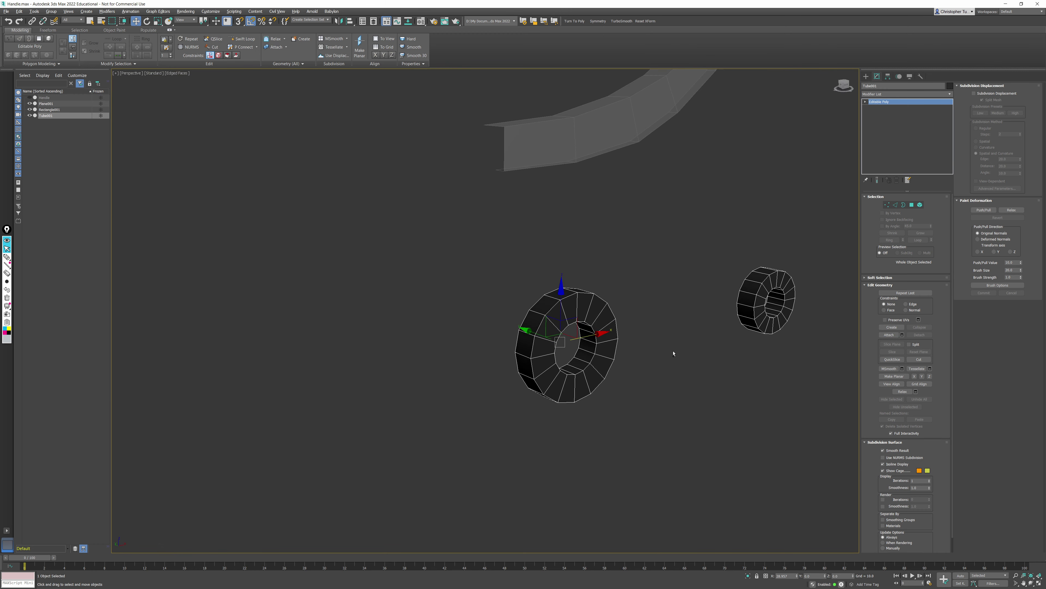
{"action": "left_click", "coordinate": [911, 205]}
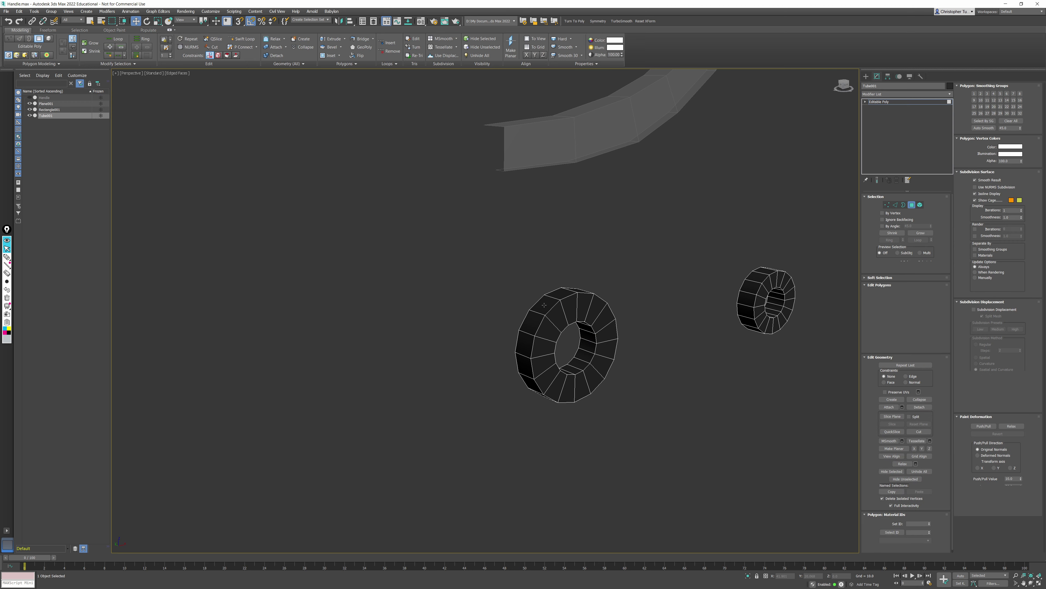
{"action": "middle_click_drag", "start_coordinate": [568, 325], "coordinate": [570, 304], "text": "alt"}
{"action": "left_click", "coordinate": [557, 294]}
{"action": "left_click", "coordinate": [554, 314], "text": "shift"}
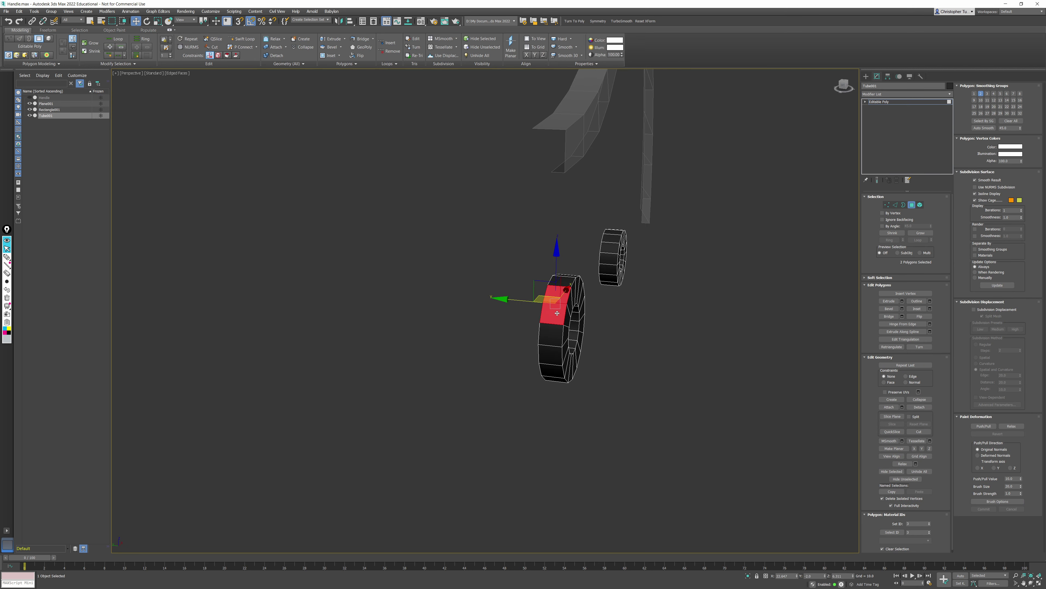
{"action": "left_click", "coordinate": [610, 236], "text": "ctrl"}
{"action": "left_click", "coordinate": [609, 246], "text": "shift"}
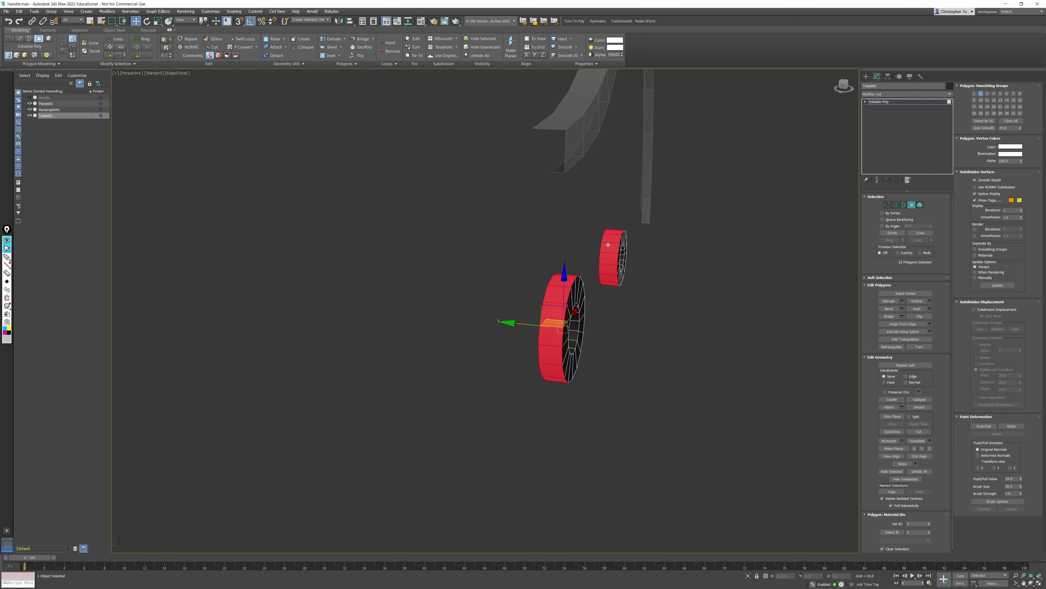
{"action": "key", "text": "Delete"}
Step: Delete the back cap polygon rings of both tubes
{"action": "left_click", "coordinate": [604, 243]}
{"action": "left_click", "coordinate": [603, 248], "text": "shift"}
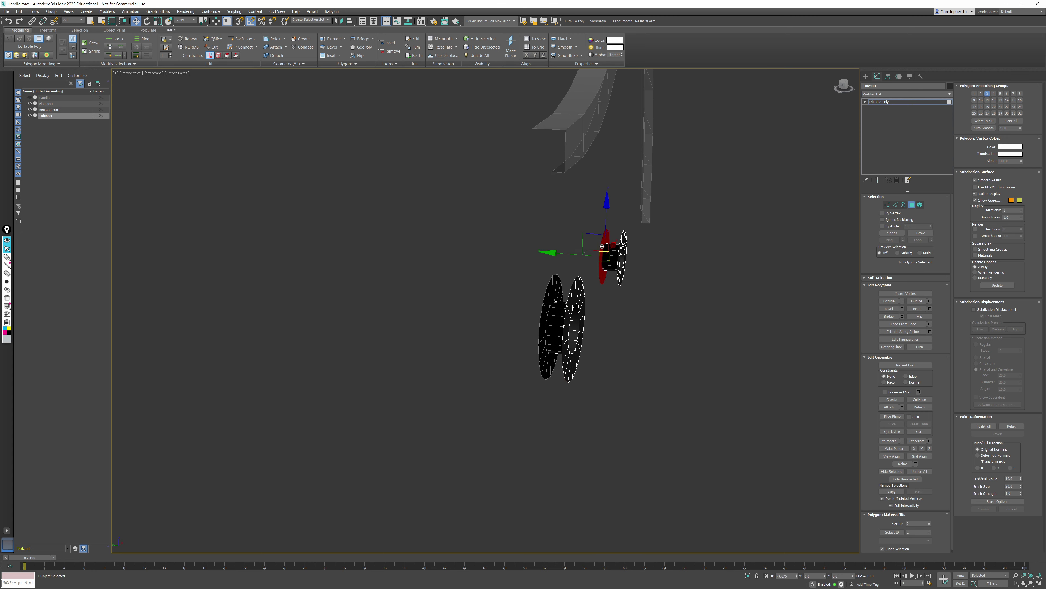
{"action": "left_click", "coordinate": [551, 292], "text": "ctrl"}
{"action": "left_click", "coordinate": [548, 299], "text": "shift"}
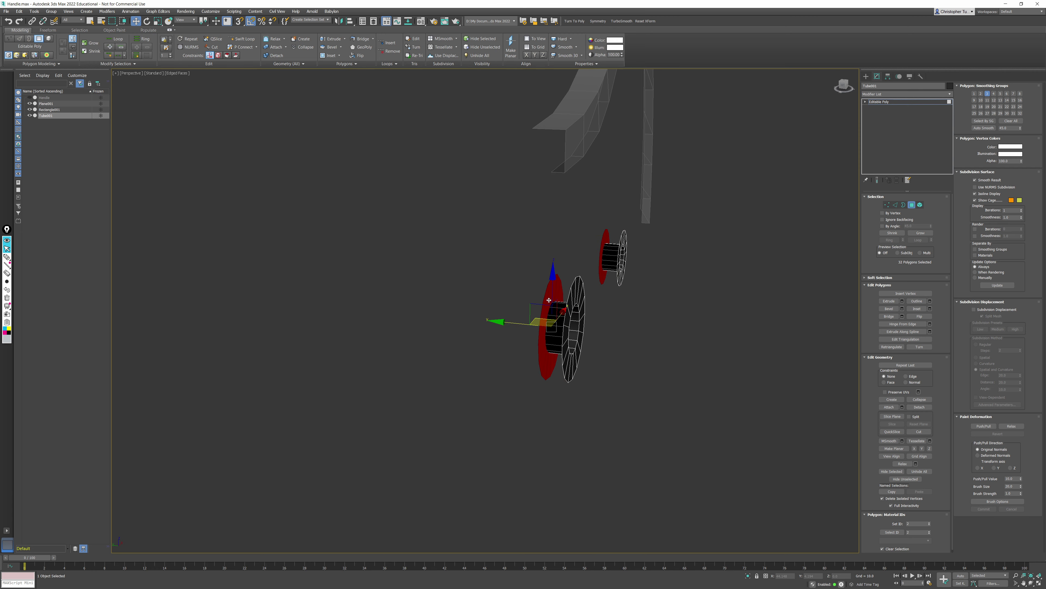
{"action": "key", "text": "Delete"}
{"action": "scroll", "coordinate": [591, 307], "scroll_direction": "down", "scroll_amount": 3}
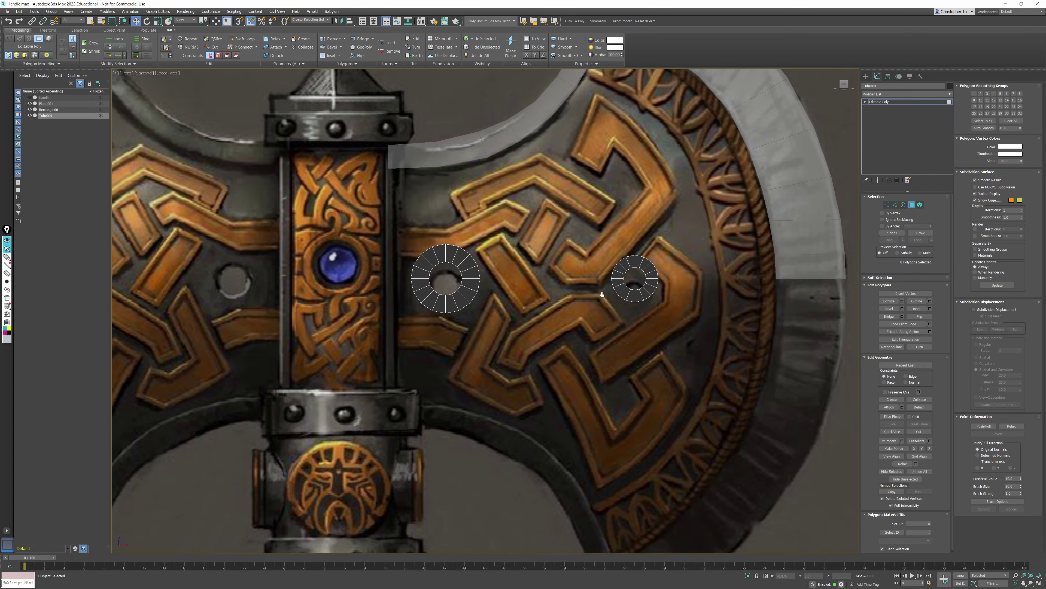
Step: Delete the lower half of both rings in the front view
{"action": "scroll", "coordinate": [495, 282], "scroll_direction": "up", "scroll_amount": 8}
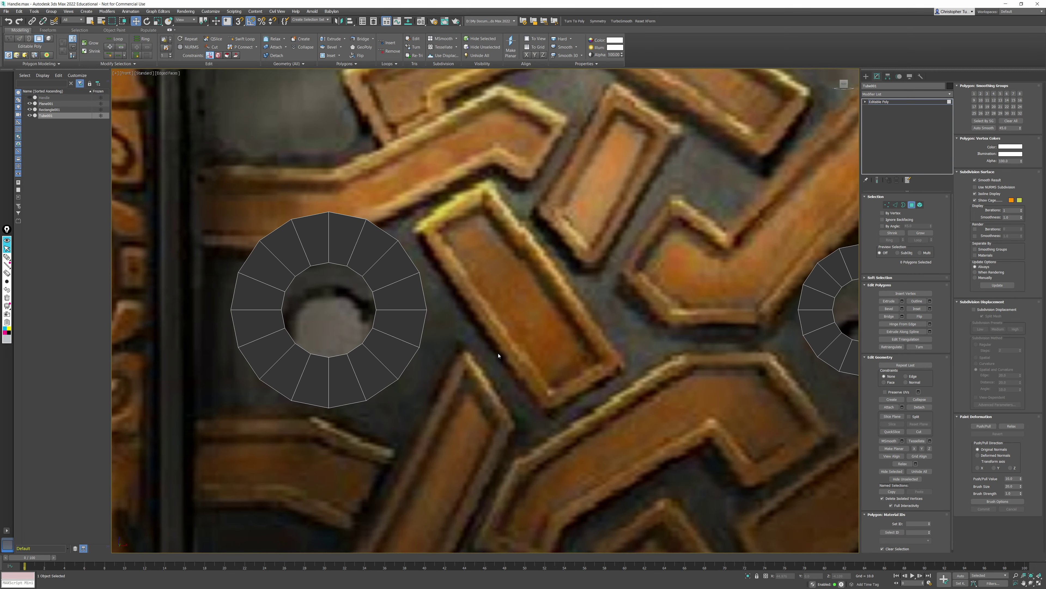
{"action": "scroll", "coordinate": [499, 355], "scroll_direction": "down", "scroll_amount": 2}
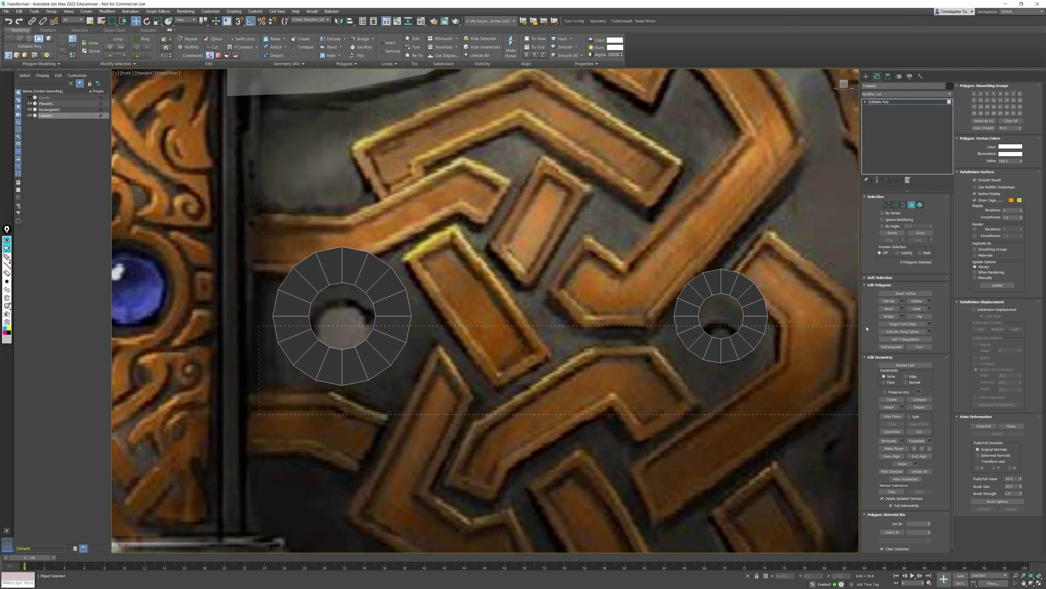
{"action": "left_click_drag", "start_coordinate": [866, 323], "coordinate": [867, 323]}
{"action": "key", "text": "Delete"}
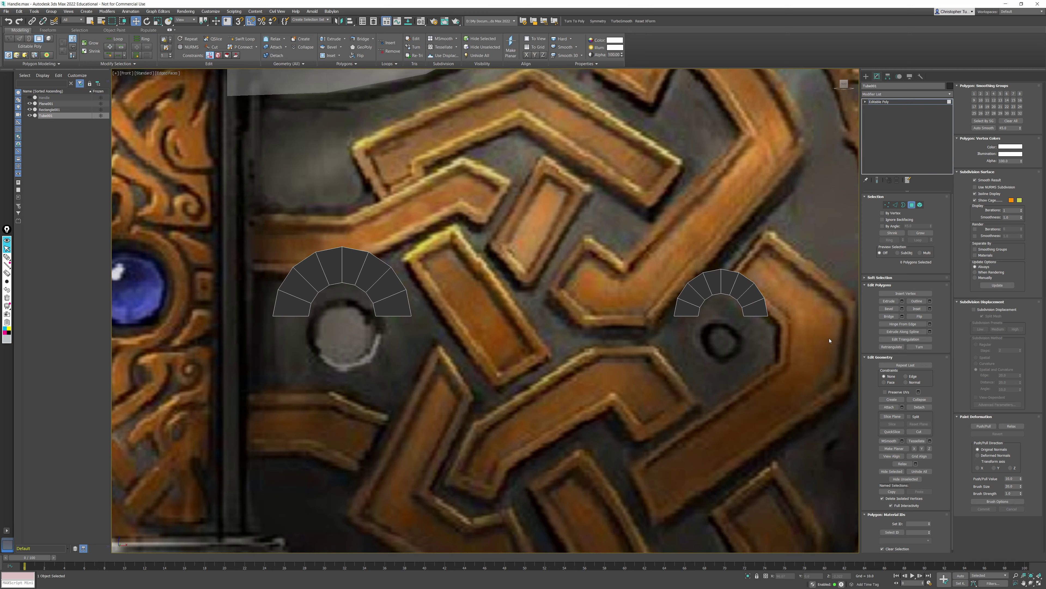
Step: Leave polygon editing and attach the two half rings to the axe-blade quarter mesh
{"action": "scroll", "coordinate": [589, 376], "scroll_direction": "down", "scroll_amount": 3}
{"action": "scroll", "coordinate": [697, 357], "scroll_direction": "down", "scroll_amount": 2}
{"action": "middle_click_drag", "start_coordinate": [697, 357], "coordinate": [636, 407]}
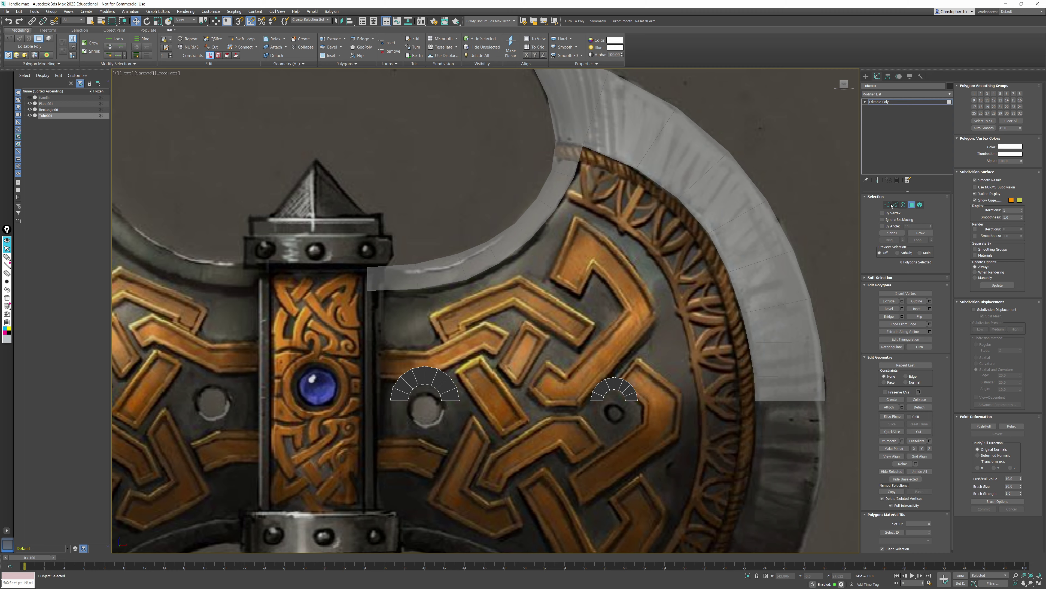
{"action": "left_click", "coordinate": [912, 205]}
{"action": "left_click", "coordinate": [770, 234]}
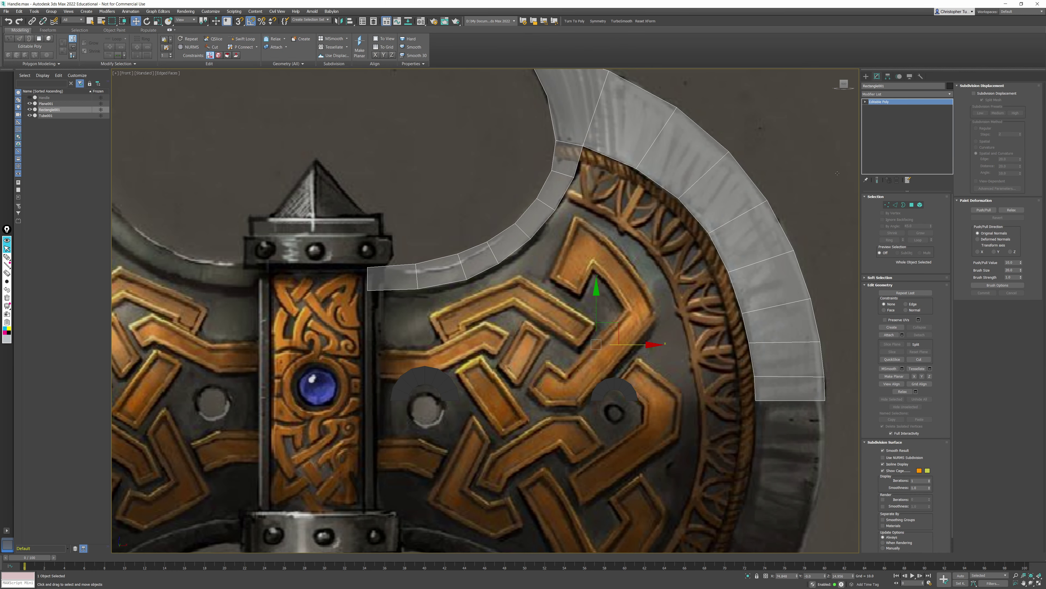
{"action": "left_click", "coordinate": [888, 334]}
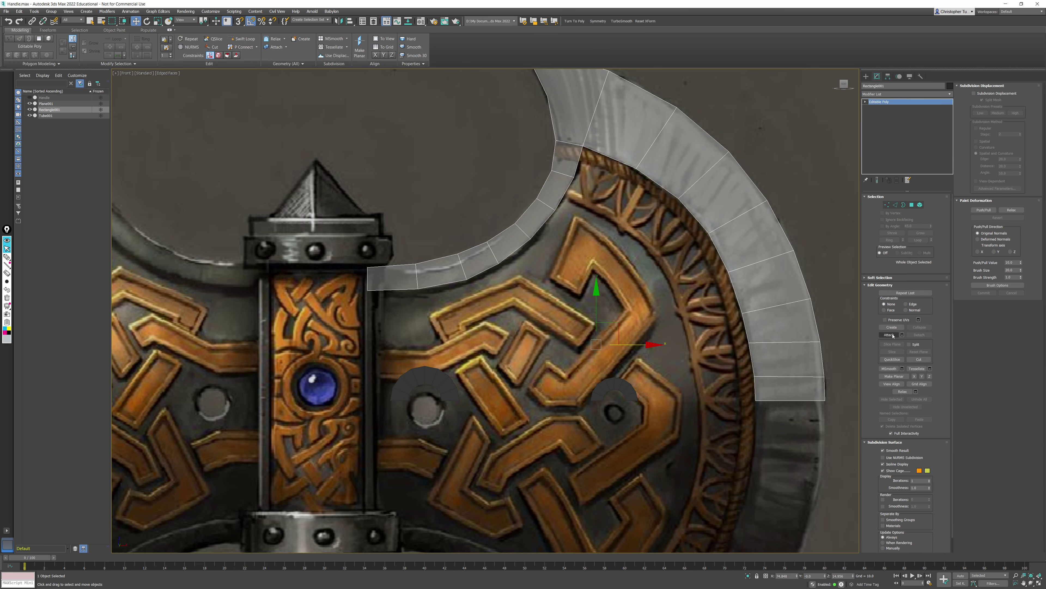
{"action": "left_click", "coordinate": [621, 385]}
{"action": "middle_click_drag", "start_coordinate": [650, 341], "coordinate": [645, 302]}
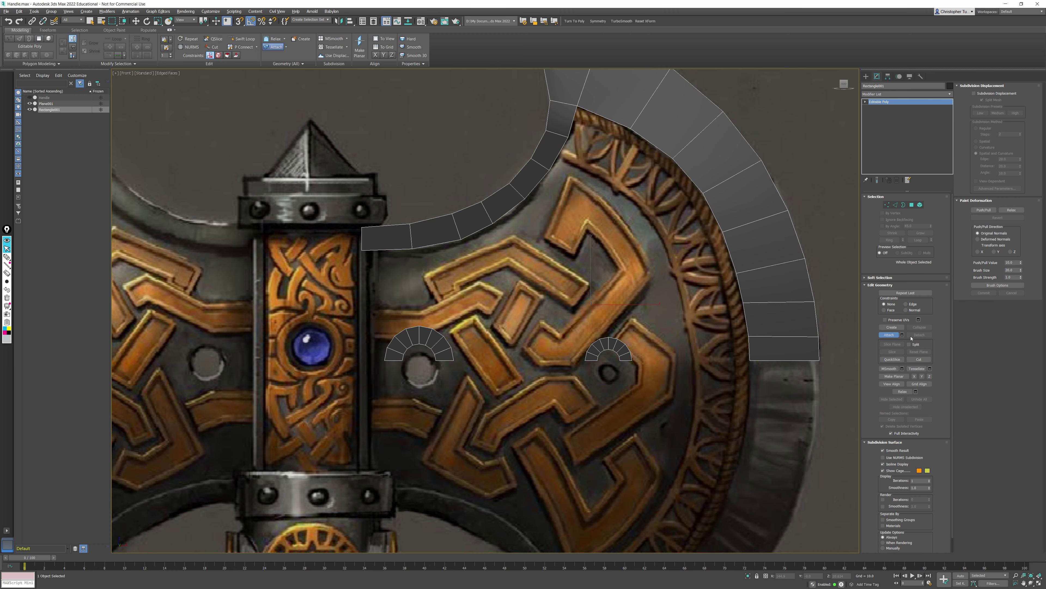
{"action": "left_click", "coordinate": [890, 336]}
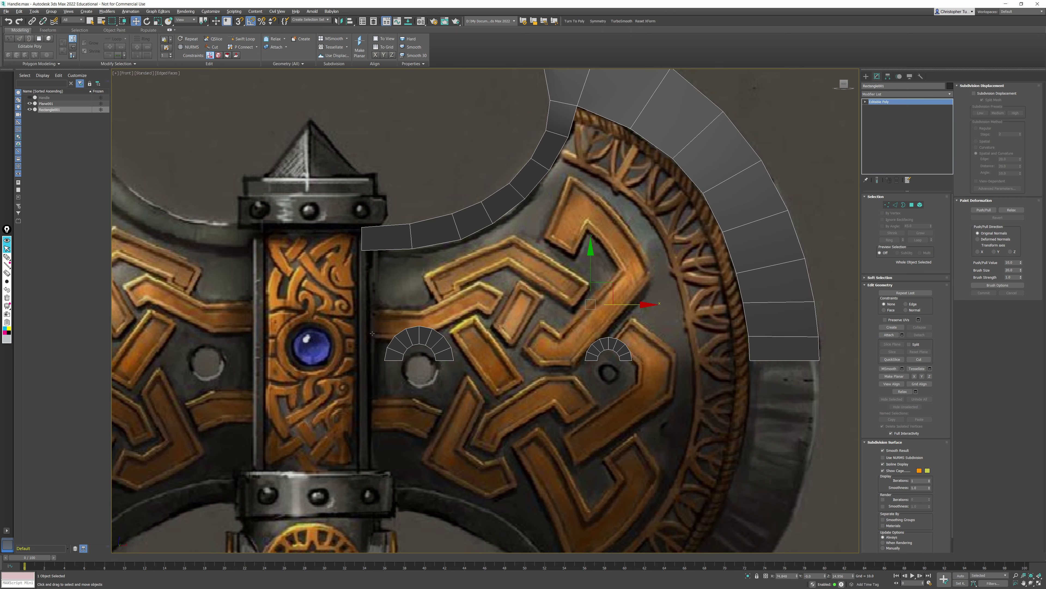
Step: Extrude a new face down from the innermost lower front edge of the blade's upper rim to the base line of the half rings
{"action": "middle_click_drag", "start_coordinate": [372, 333], "coordinate": [423, 327]}
{"action": "scroll", "coordinate": [442, 282], "scroll_direction": "up", "scroll_amount": 2}
{"action": "middle_click_drag", "start_coordinate": [652, 233], "coordinate": [594, 209]}
{"action": "key", "text": "p"}
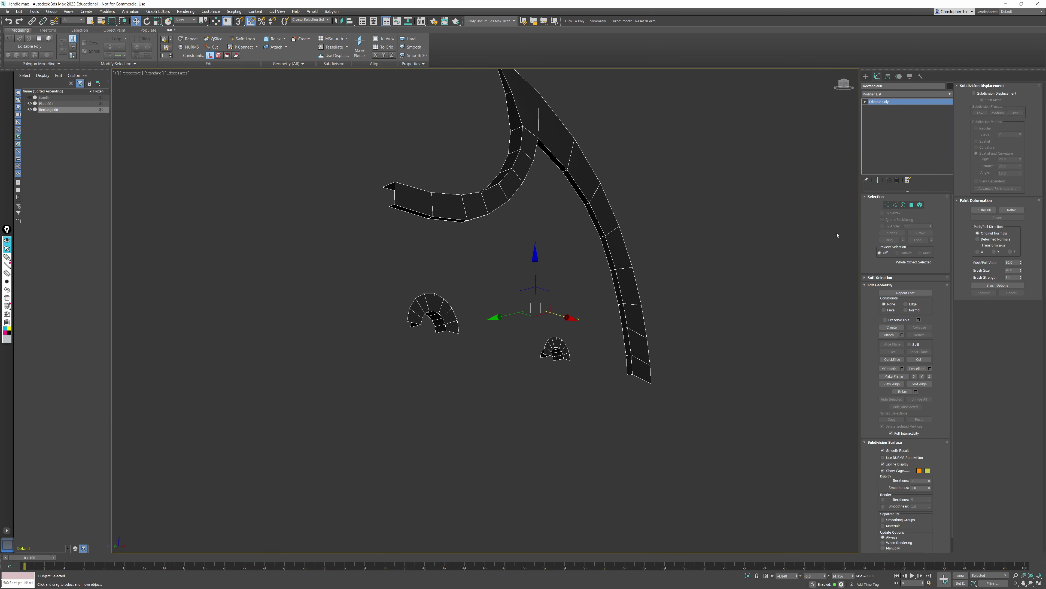
{"action": "left_click", "coordinate": [896, 206]}
{"action": "left_click", "coordinate": [412, 213]}
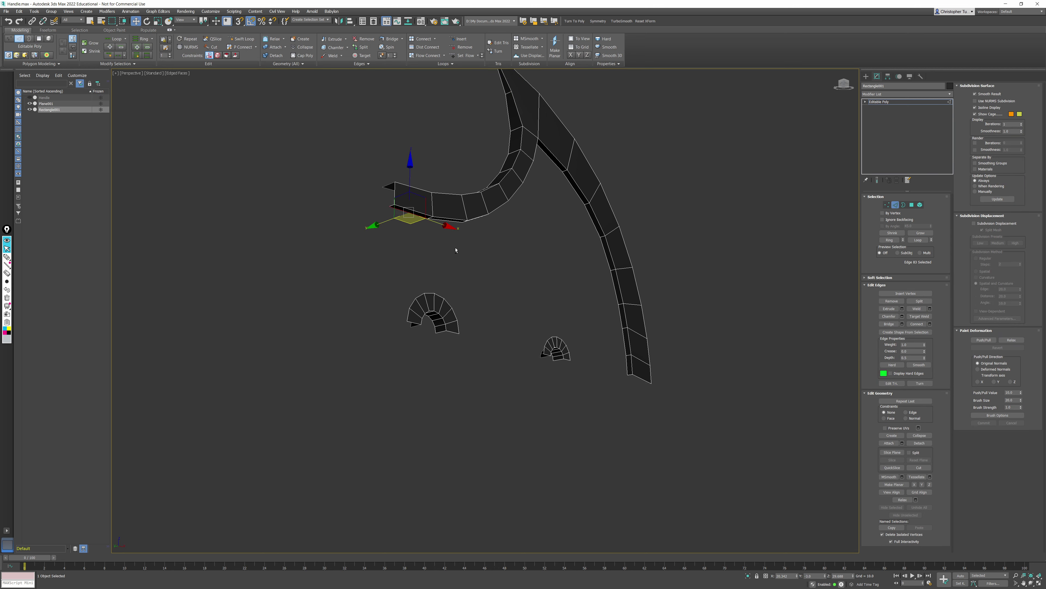
{"action": "middle_click_drag", "start_coordinate": [455, 250], "coordinate": [350, 184], "text": "alt"}
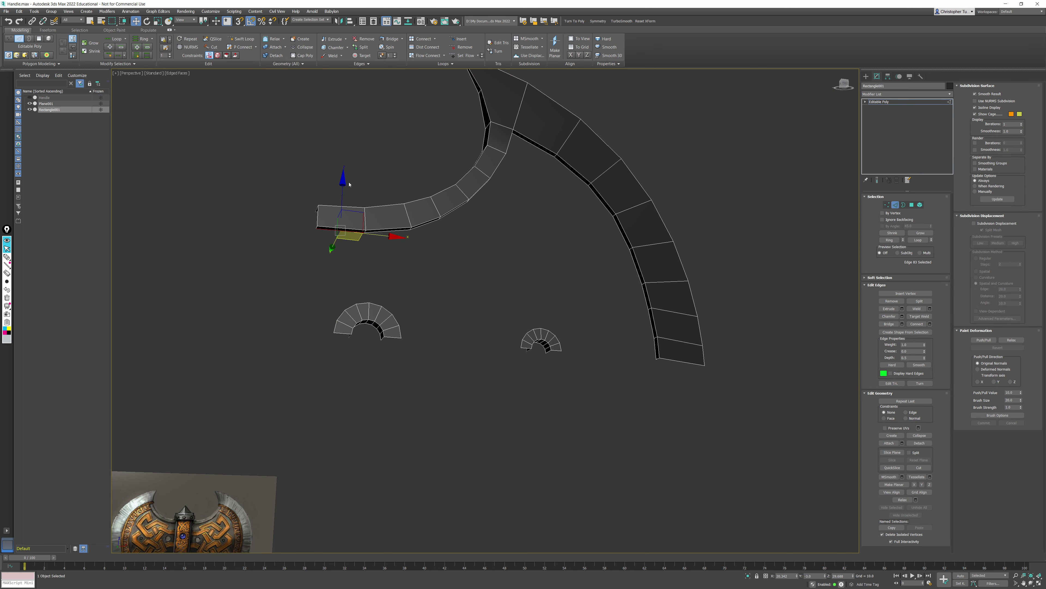
{"action": "left_click_drag", "start_coordinate": [345, 182], "coordinate": [333, 283], "text": "shift"}
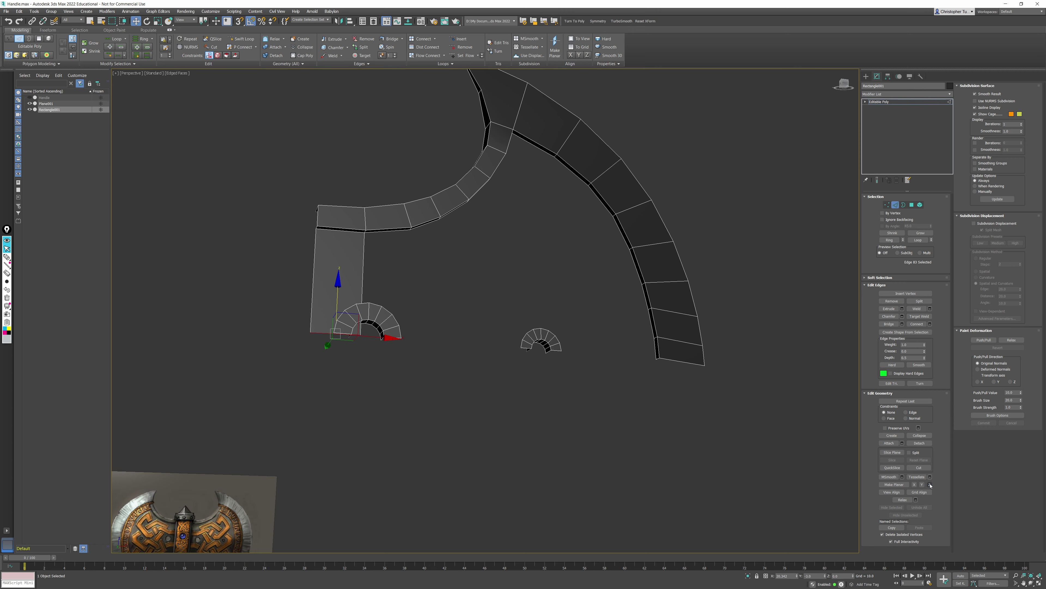
{"action": "middle_click_drag", "start_coordinate": [647, 363], "coordinate": [488, 353], "text": "alt"}
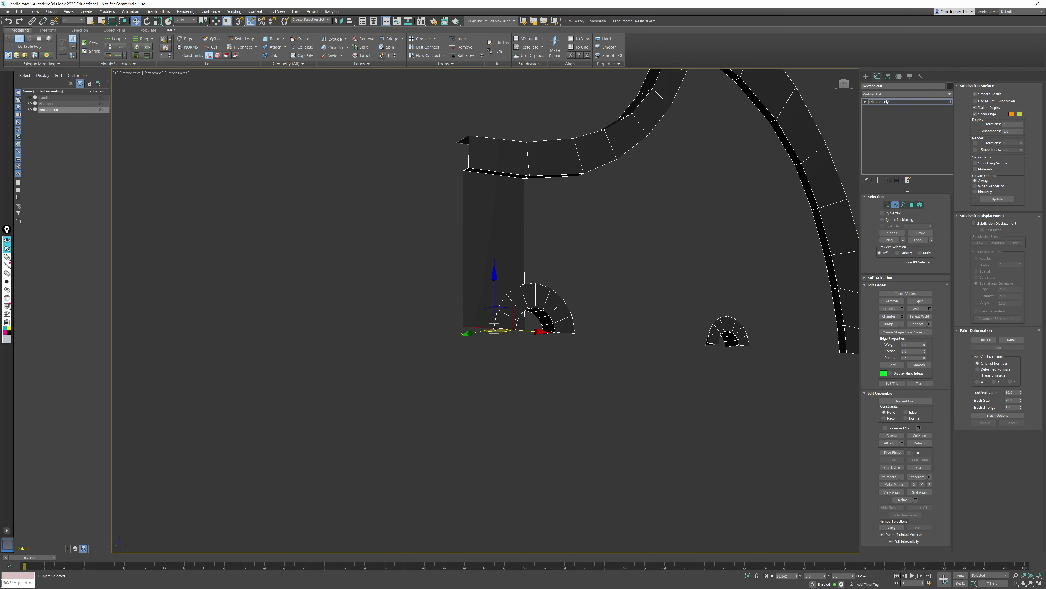
{"action": "middle_click_drag", "start_coordinate": [815, 495], "coordinate": [432, 352], "text": "alt"}
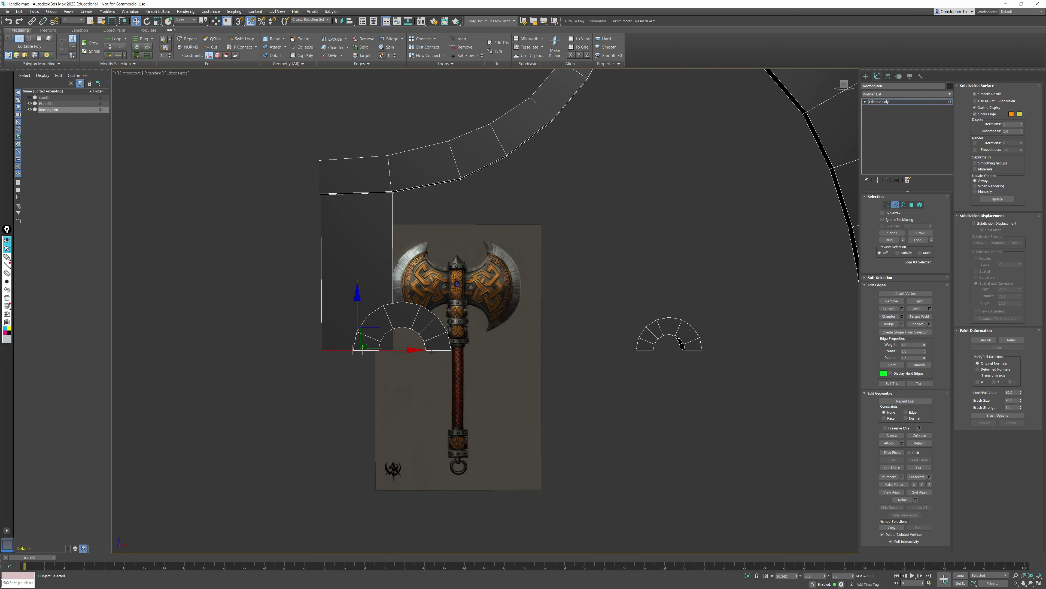
Step: Raise the lower edge of the newly extruded face to just above the large half ring
{"action": "middle_click_drag", "start_coordinate": [413, 269], "coordinate": [452, 294], "text": "alt"}
{"action": "left_click_drag", "start_coordinate": [409, 299], "coordinate": [416, 243]}
{"action": "middle_click_drag", "start_coordinate": [416, 243], "coordinate": [396, 323], "text": "alt"}
Step: Reset the mesh's XForm and make the large half ring's outermost lower-left edge planar in X
{"action": "left_click", "coordinate": [391, 321]}
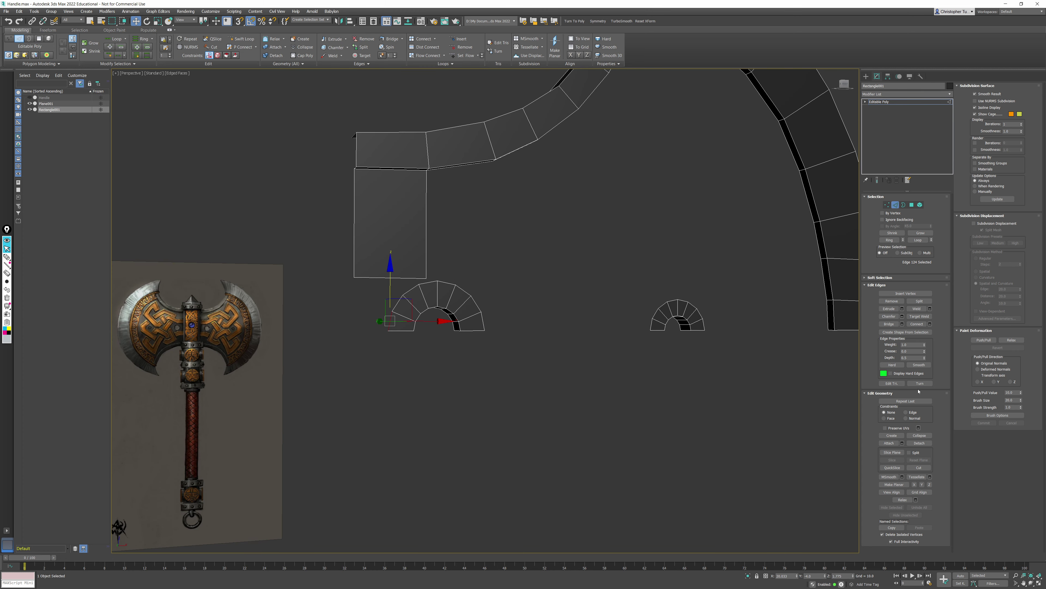
{"action": "left_click", "coordinate": [645, 22]}
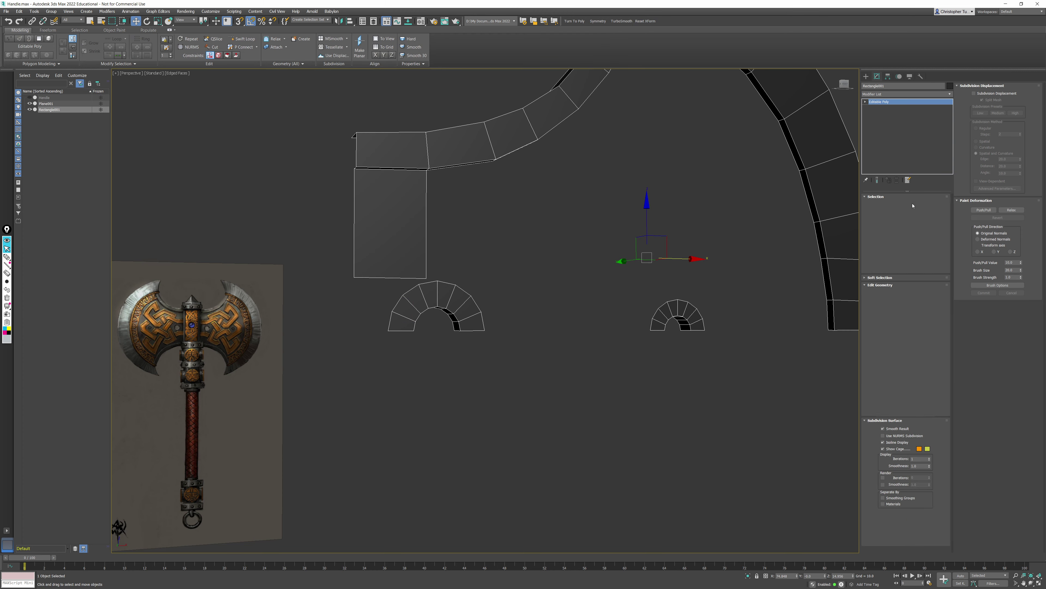
{"action": "left_click", "coordinate": [896, 205]}
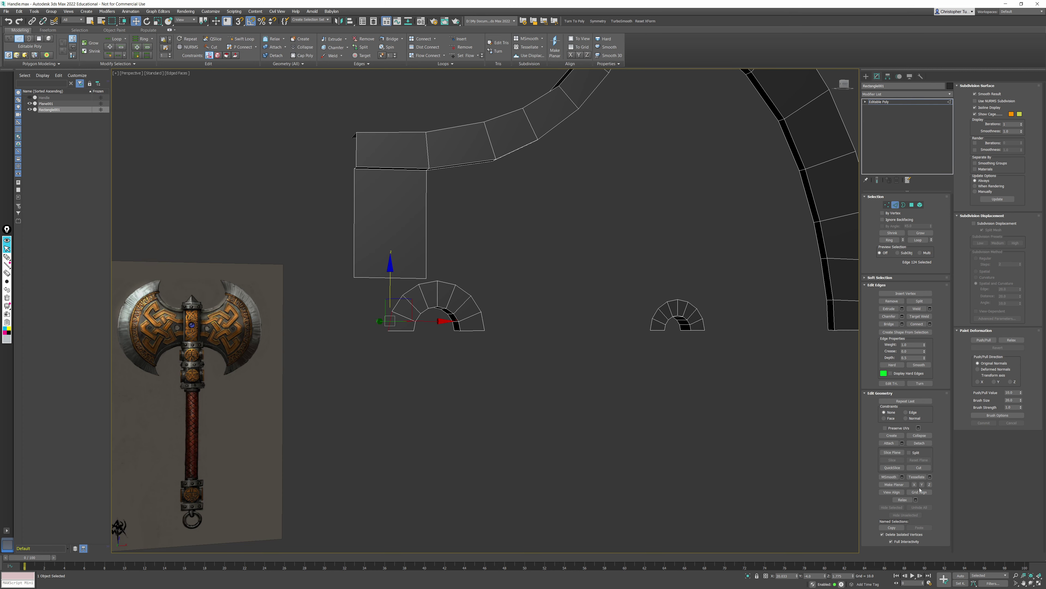
{"action": "left_click", "coordinate": [914, 484]}
Step: Align the large half ring's outermost left edge with the extruded face's left side by setting its X position to 13.579
{"action": "left_click", "coordinate": [355, 217]}
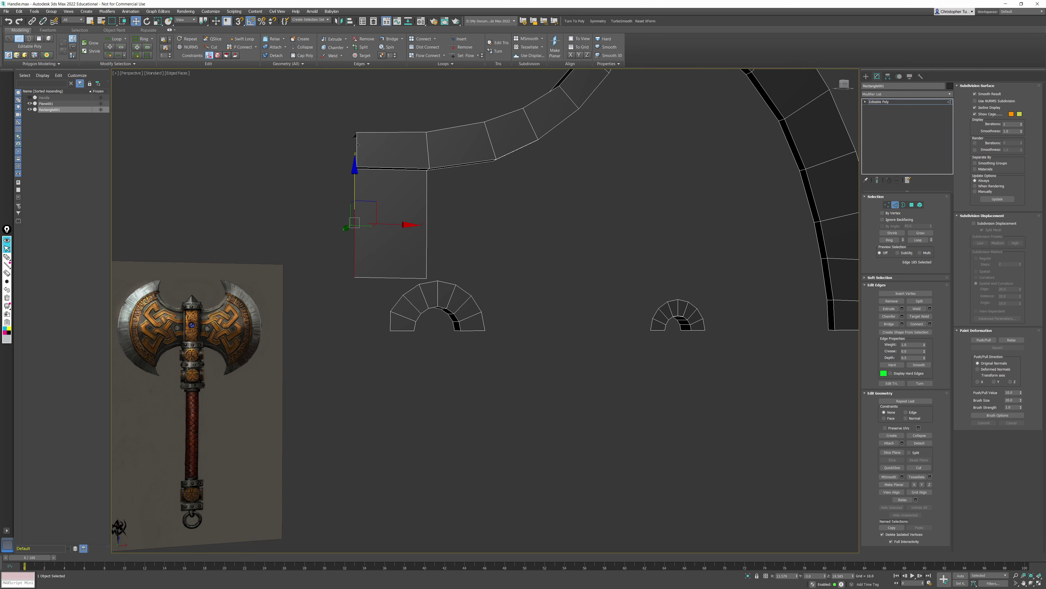
{"action": "left_click", "coordinate": [782, 577]}
{"action": "left_click", "coordinate": [391, 319]}
{"action": "double_click", "coordinate": [787, 576]}
{"action": "type", "text": "13.579"}
{"action": "key", "text": "Return"}
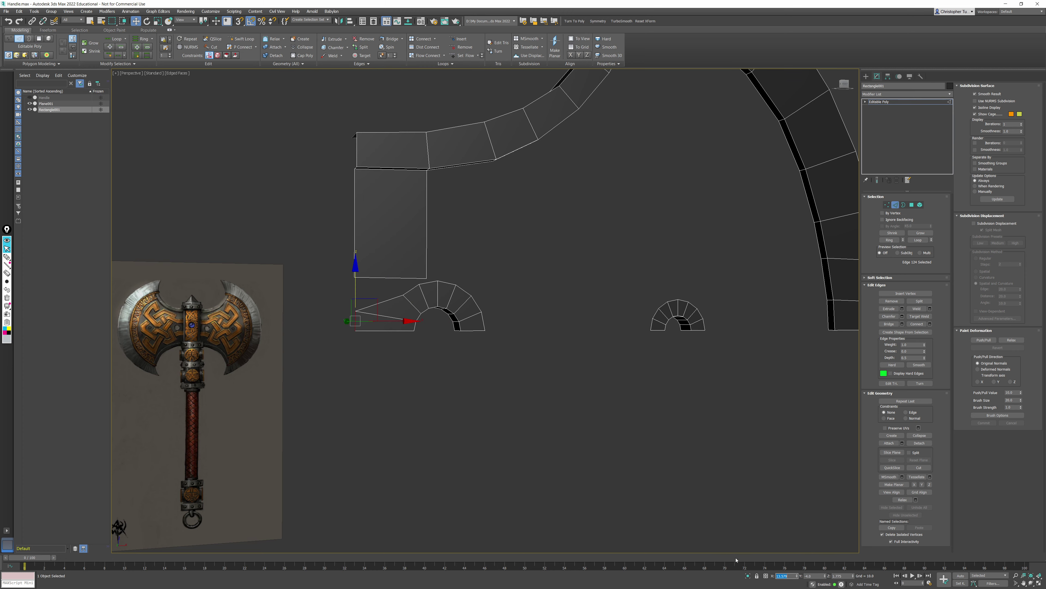
Step: Examine the large half ring and its realigned left edge up close
{"action": "middle_click_drag", "start_coordinate": [461, 284], "coordinate": [475, 384], "text": "alt"}
{"action": "scroll", "coordinate": [526, 377], "scroll_direction": "up", "scroll_amount": 3}
{"action": "scroll", "coordinate": [475, 385], "scroll_direction": "down", "scroll_amount": 3}
{"action": "middle_click_drag", "start_coordinate": [385, 445], "coordinate": [401, 381]}
{"action": "scroll", "coordinate": [401, 378], "scroll_direction": "down", "scroll_amount": 4}
{"action": "key", "text": "z"}
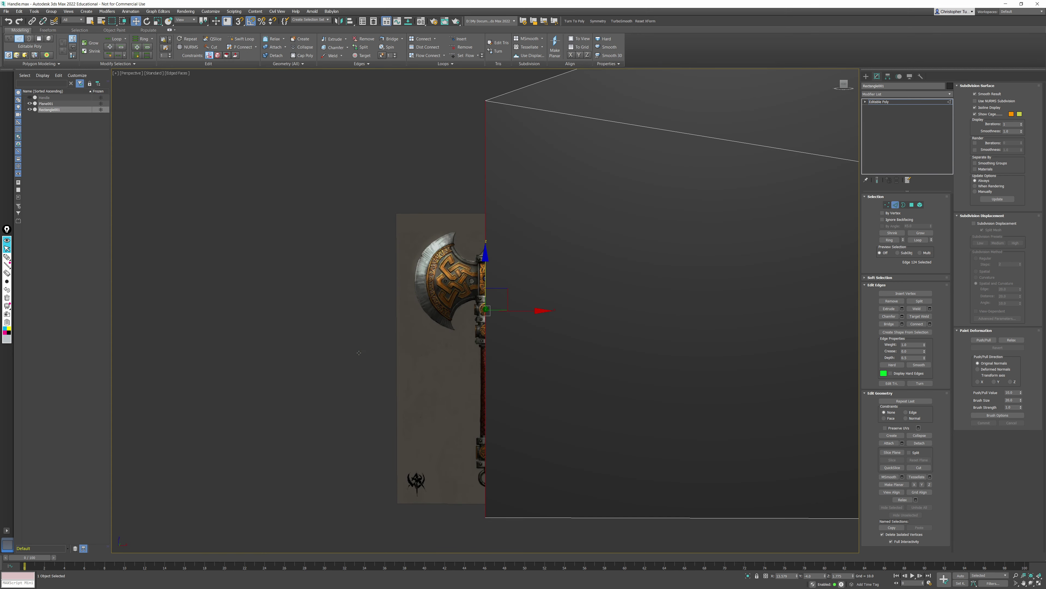
{"action": "middle_click_drag", "start_coordinate": [528, 377], "coordinate": [535, 353], "text": "alt"}
{"action": "scroll", "coordinate": [564, 353], "scroll_direction": "down", "scroll_amount": 2}
{"action": "middle_click_drag", "start_coordinate": [689, 372], "coordinate": [173, 391]}
{"action": "scroll", "coordinate": [173, 391], "scroll_direction": "down", "scroll_amount": 4}
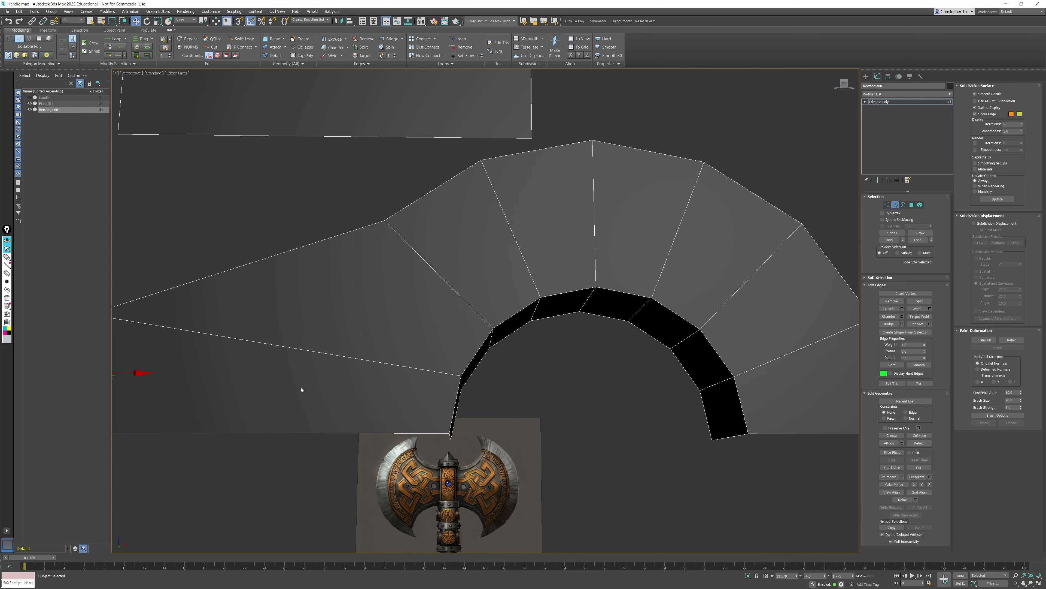
Step: Bridge the lowest facing outer edges of the large and small half rings
{"action": "middle_click_drag", "start_coordinate": [741, 419], "coordinate": [466, 427]}
{"action": "scroll", "coordinate": [466, 427], "scroll_direction": "down", "scroll_amount": 6}
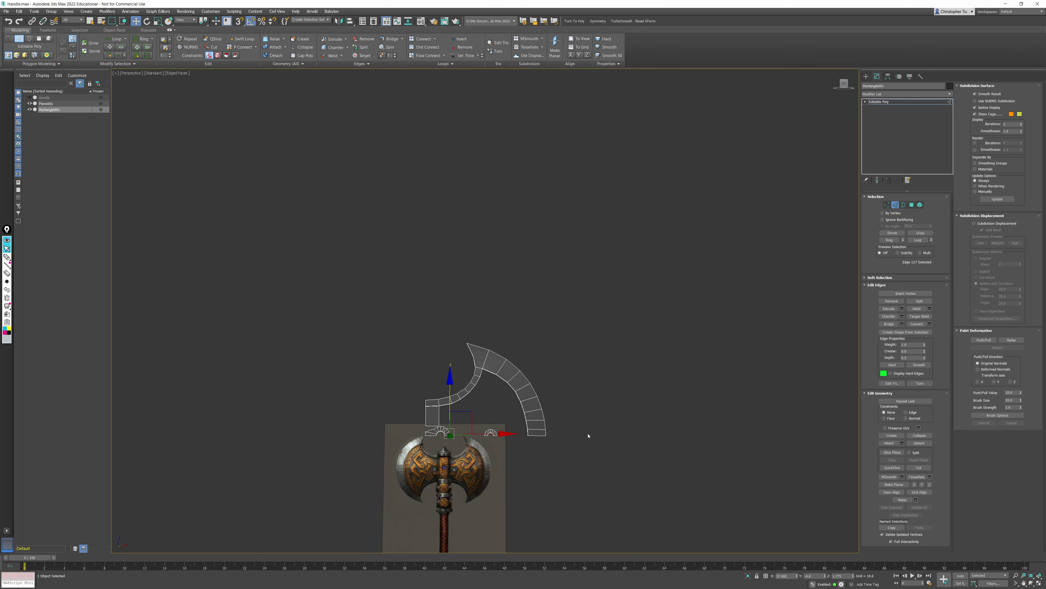
{"action": "key", "text": "z"}
{"action": "middle_click_drag", "start_coordinate": [643, 423], "coordinate": [667, 424], "text": "alt"}
{"action": "scroll", "coordinate": [667, 423], "scroll_direction": "up", "scroll_amount": 4}
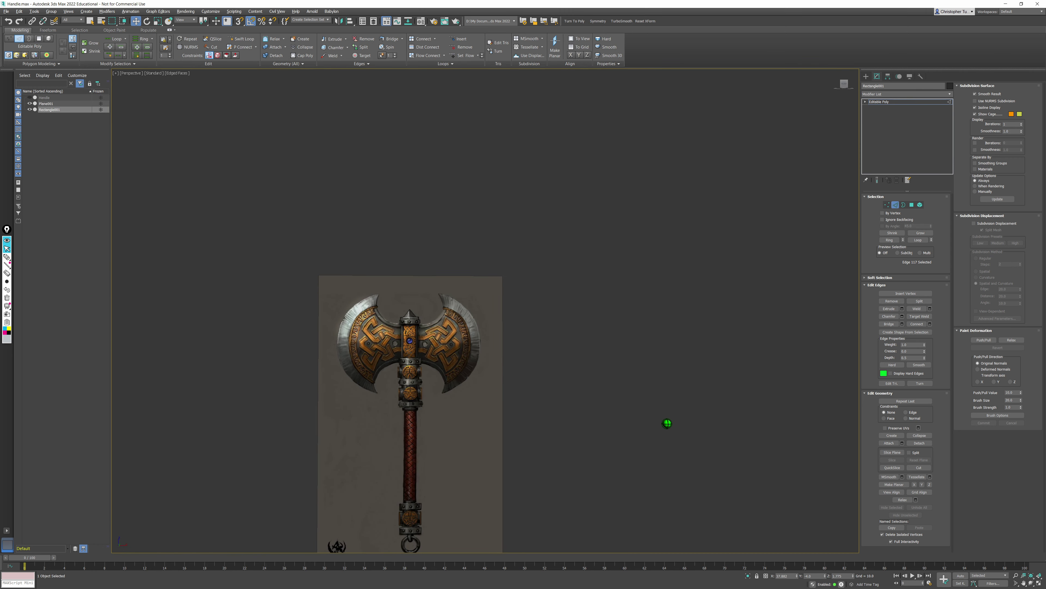
{"action": "scroll", "coordinate": [667, 423], "scroll_direction": "down", "scroll_amount": 5}
{"action": "scroll", "coordinate": [667, 423], "scroll_direction": "down", "scroll_amount": 5}
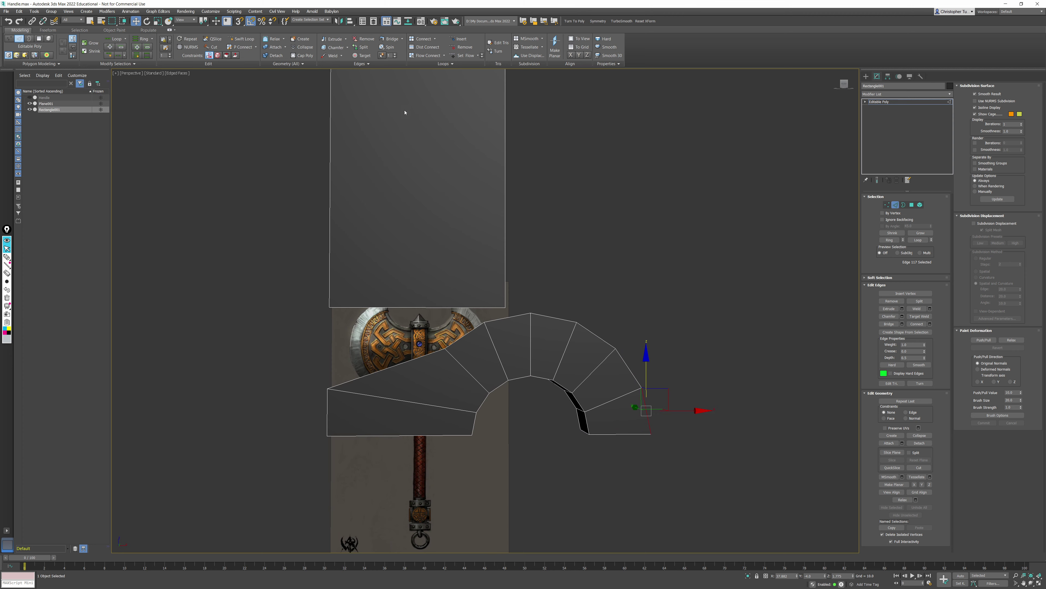
{"action": "middle_click_drag", "start_coordinate": [713, 177], "coordinate": [367, 161], "text": "alt"}
{"action": "left_click", "coordinate": [654, 393], "text": "ctrl"}
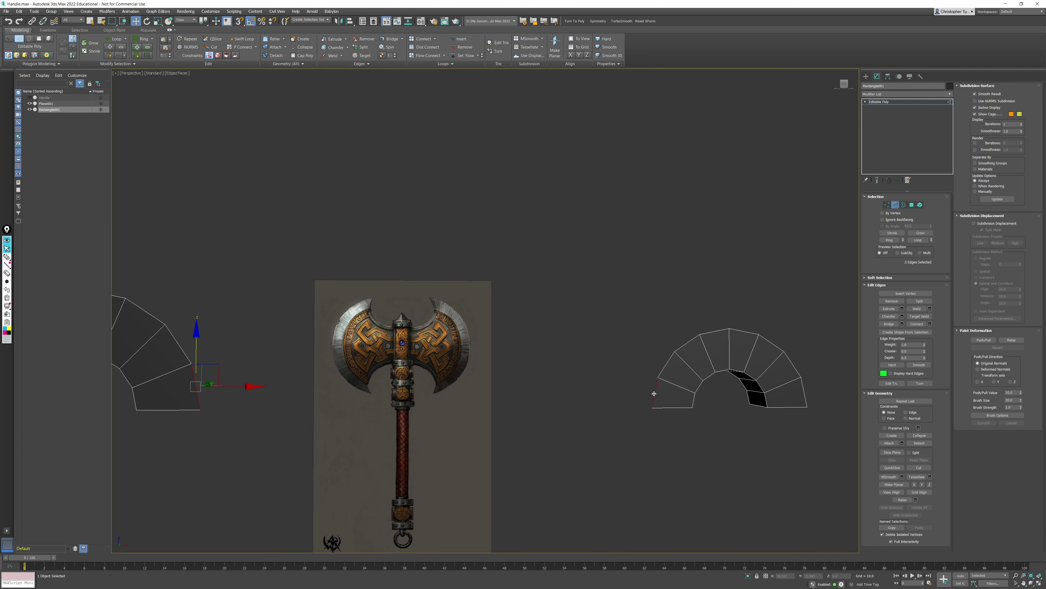
{"action": "left_click", "coordinate": [889, 324]}
{"action": "scroll", "coordinate": [454, 342], "scroll_direction": "up", "scroll_amount": 2}
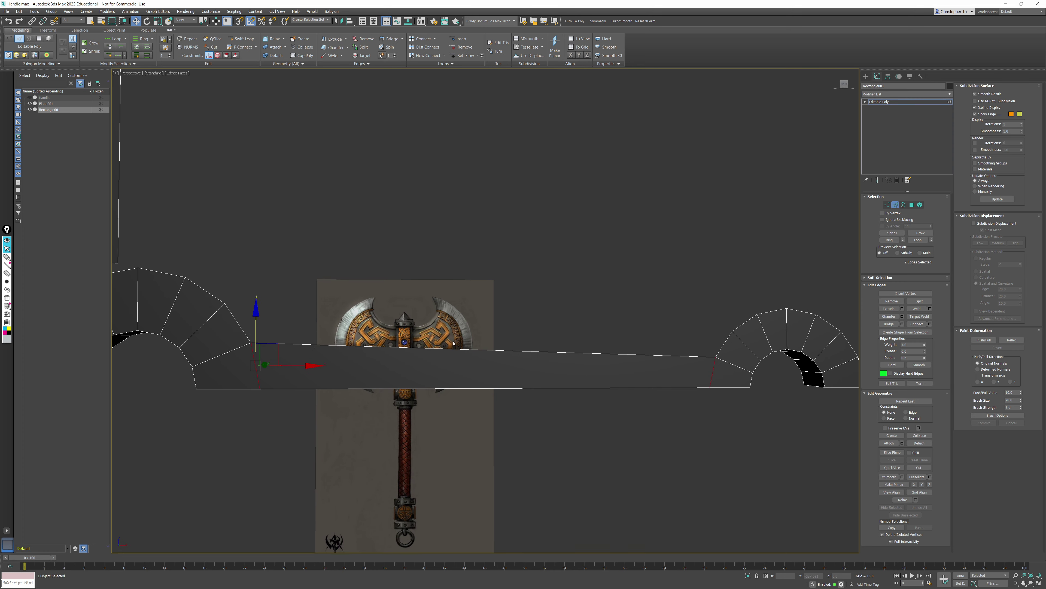
Step: Bridge the second pair of facing outer edges between the two half rings, directly above the first bridge
{"action": "left_click", "coordinate": [238, 323]}
{"action": "left_click", "coordinate": [724, 344], "text": "ctrl"}
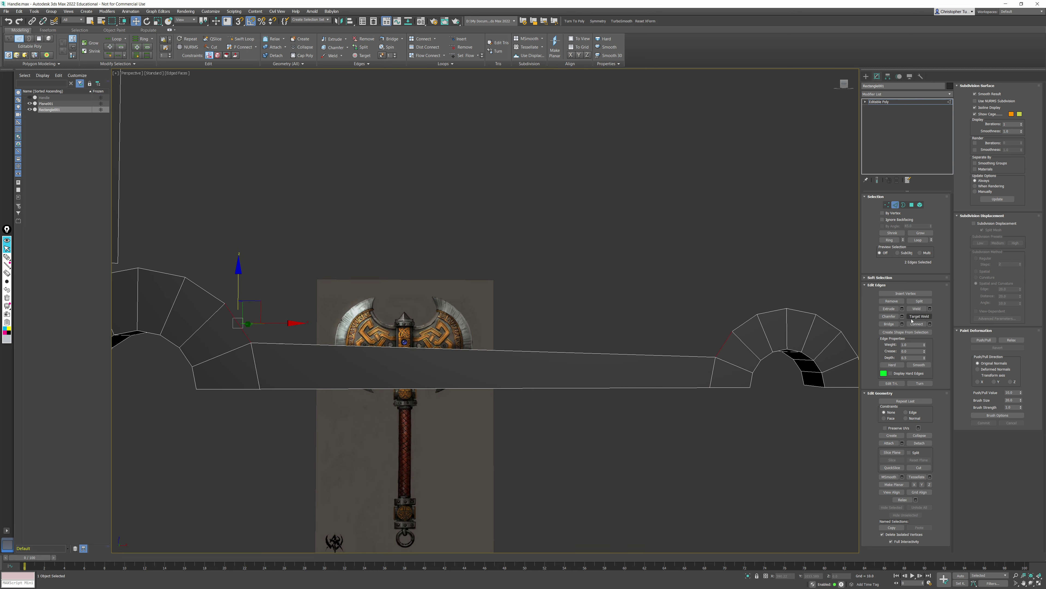
{"action": "left_click", "coordinate": [889, 324]}
{"action": "middle_click_drag", "start_coordinate": [772, 345], "coordinate": [363, 319]}
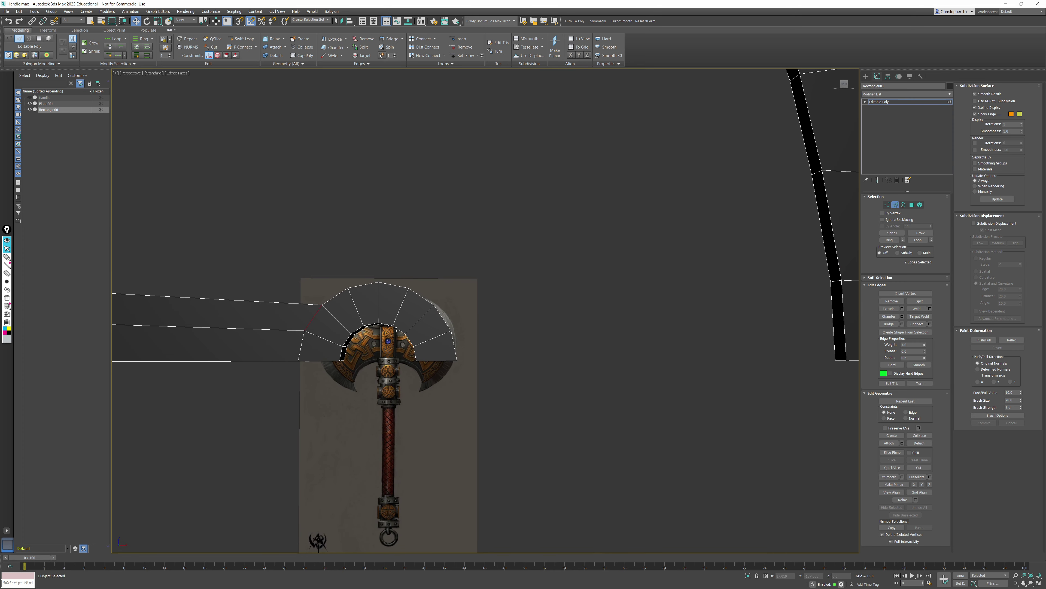
Step: Bridge the small half ring's two lowest right outer edges to the two lowest inner edges of the blade's curved rim
{"action": "left_click", "coordinate": [453, 352]}
{"action": "left_click", "coordinate": [833, 328], "text": "ctrl"}
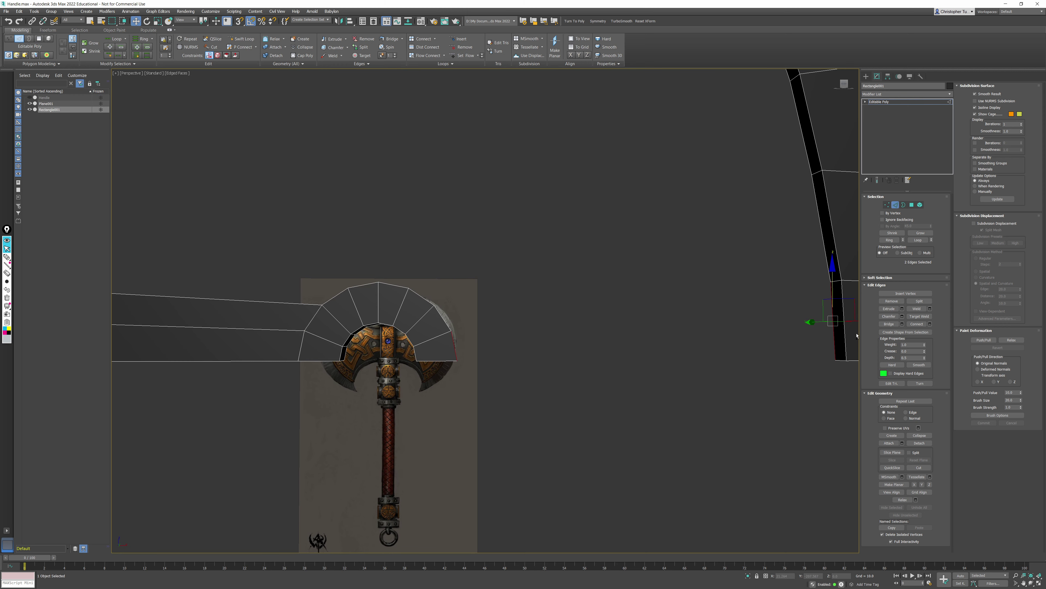
{"action": "left_click", "coordinate": [889, 323]}
{"action": "left_click", "coordinate": [443, 318]}
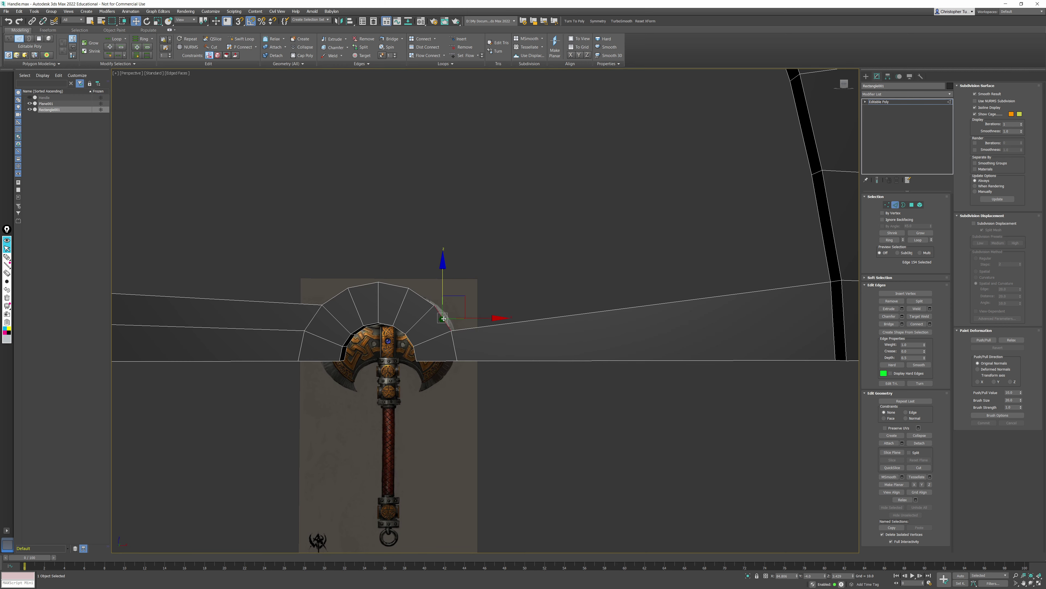
{"action": "left_click", "coordinate": [825, 245], "text": "ctrl"}
{"action": "left_click", "coordinate": [894, 323]}
{"action": "scroll", "coordinate": [600, 322], "scroll_direction": "down", "scroll_amount": 5}
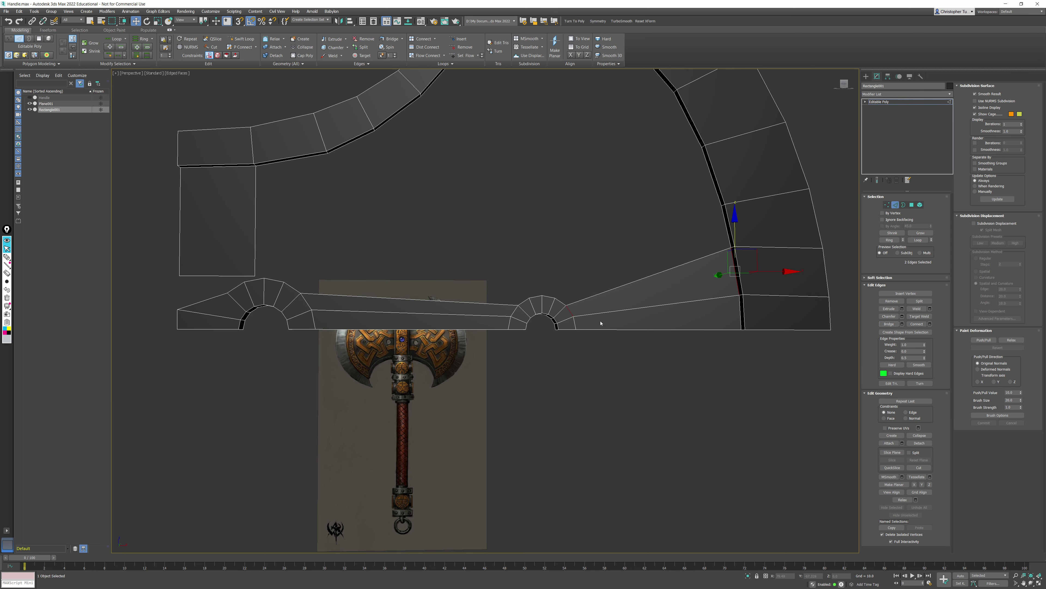
Step: Bridge the extruded face's lower edge to the large half ring's upper-left outer edge
{"action": "middle_click_drag", "start_coordinate": [547, 292], "coordinate": [711, 351]}
{"action": "scroll", "coordinate": [556, 316], "scroll_direction": "down", "scroll_amount": 2}
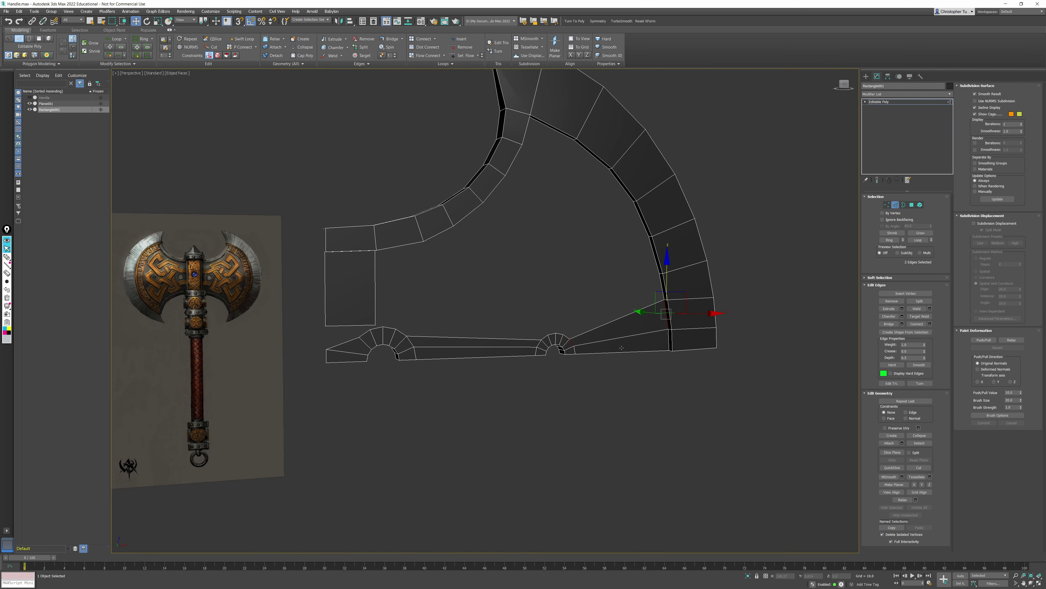
{"action": "scroll", "coordinate": [335, 338], "scroll_direction": "up", "scroll_amount": 6}
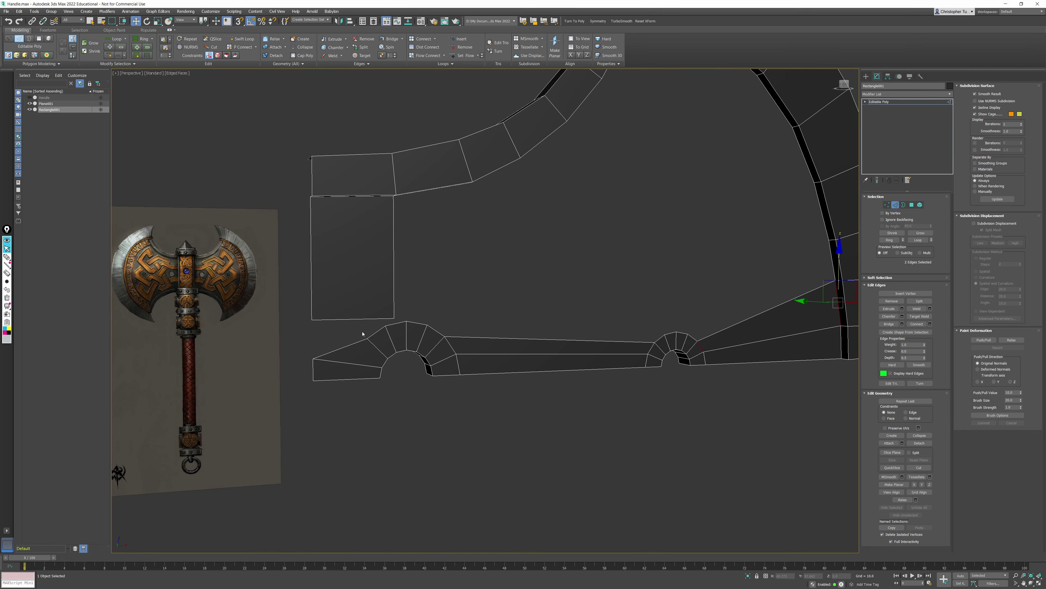
{"action": "scroll", "coordinate": [369, 328], "scroll_direction": "up", "scroll_amount": 3}
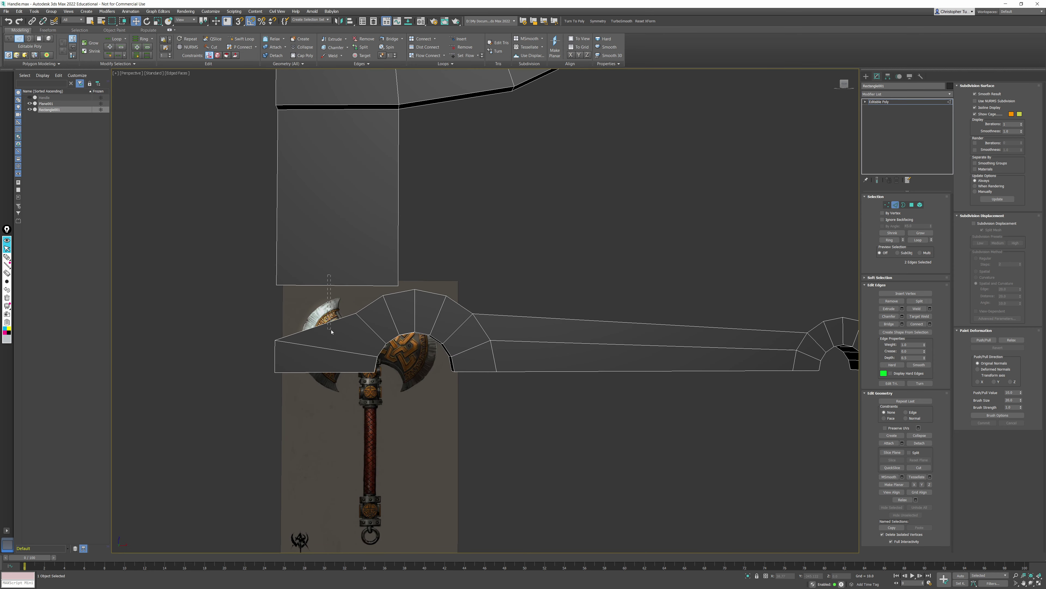
{"action": "left_click_drag", "start_coordinate": [331, 331], "coordinate": [331, 332]}
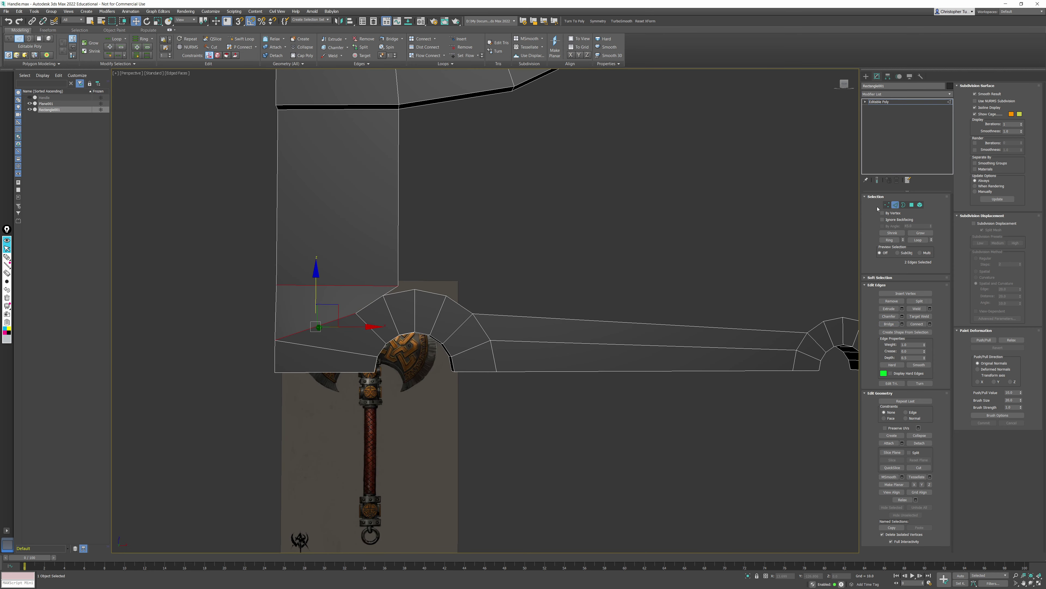
Step: Select the open border enclosing the blade's interior and cap it with a polygon
{"action": "middle_click_drag", "start_coordinate": [588, 222], "coordinate": [459, 281]}
{"action": "scroll", "coordinate": [584, 325], "scroll_direction": "up", "scroll_amount": 3}
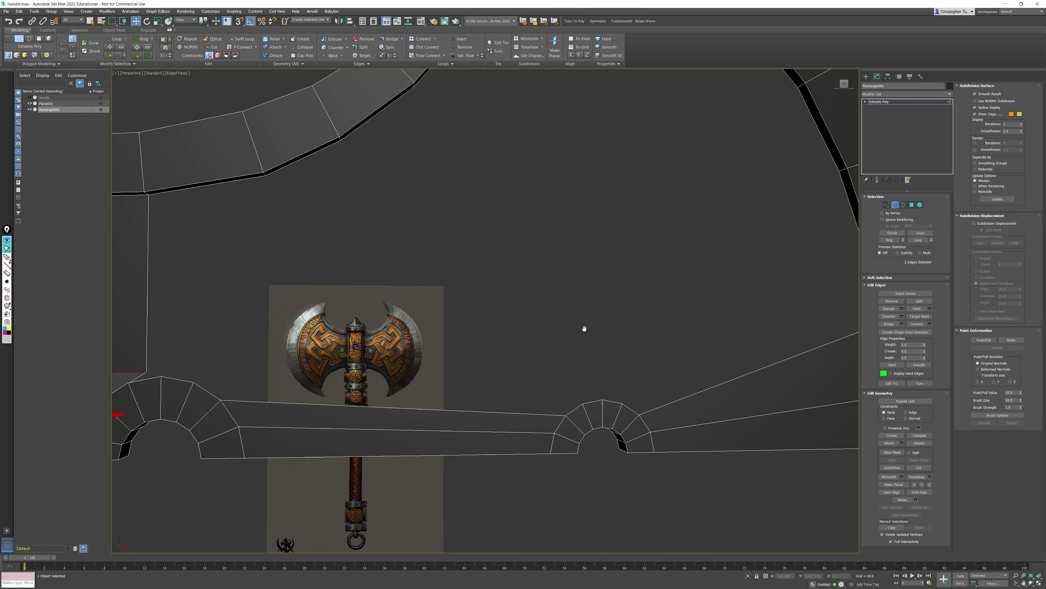
{"action": "left_click", "coordinate": [903, 205]}
{"action": "left_click", "coordinate": [756, 246]}
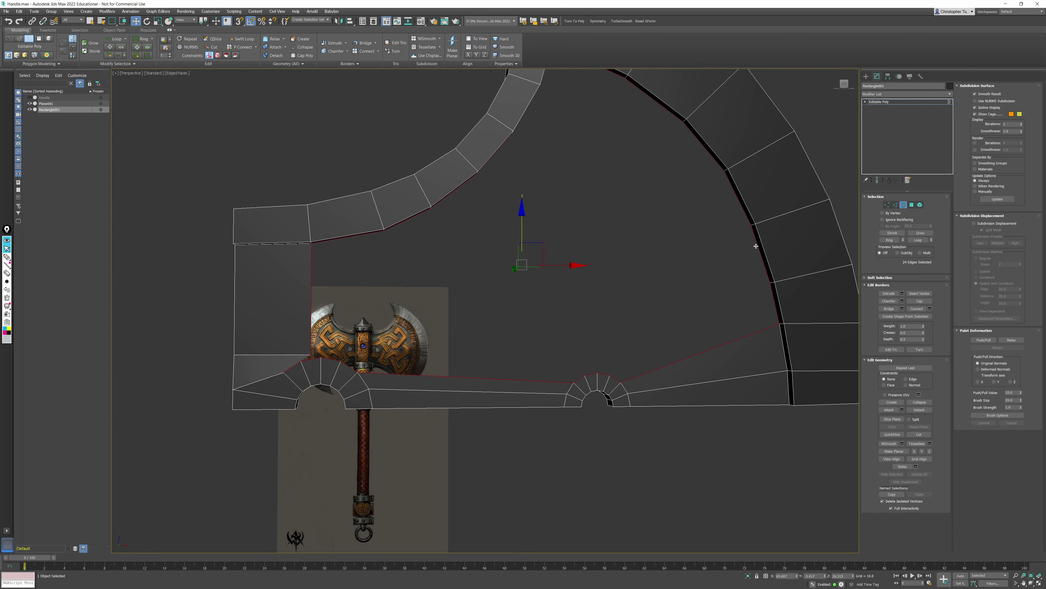
{"action": "mouse_move", "coordinate": [564, 220]}
{"action": "middle_mouse_down", "text": "alt"}
{"action": "mouse_move", "coordinate": [518, 231]}
{"action": "mouse_move", "coordinate": [570, 239]}
{"action": "middle_mouse_up", "text": "alt"}
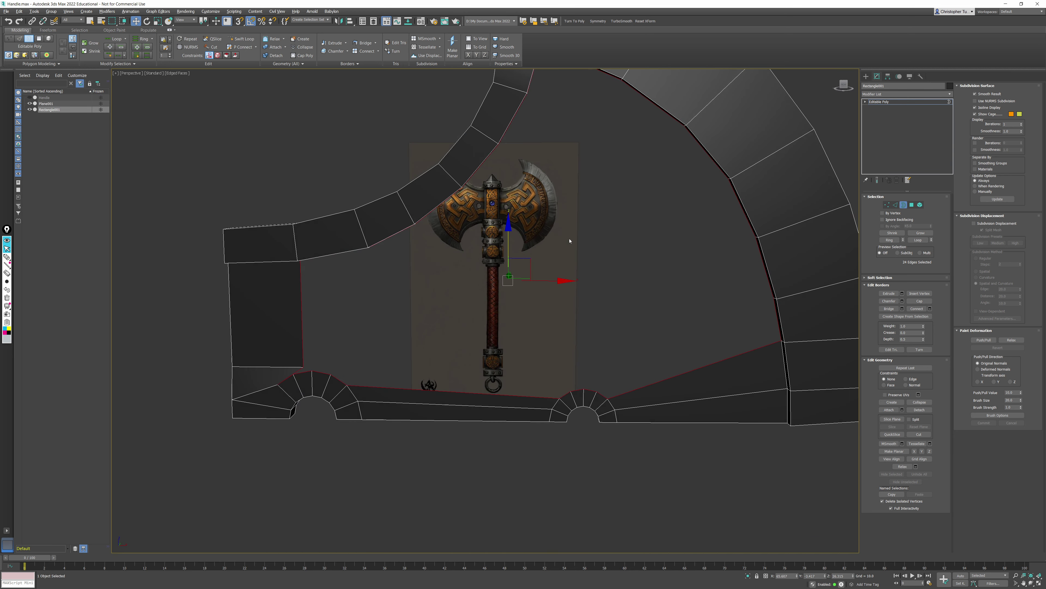
{"action": "left_click", "coordinate": [920, 301]}
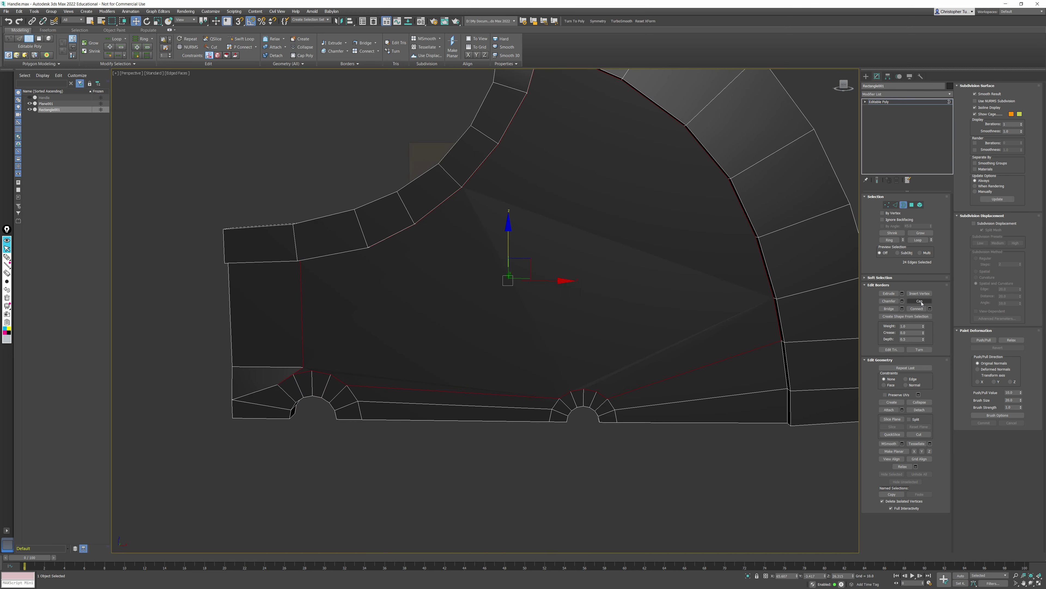
Step: Make the capped interior border planar in Y, checking the result in the top view
{"action": "middle_click_drag", "start_coordinate": [721, 251], "coordinate": [683, 198], "text": "alt"}
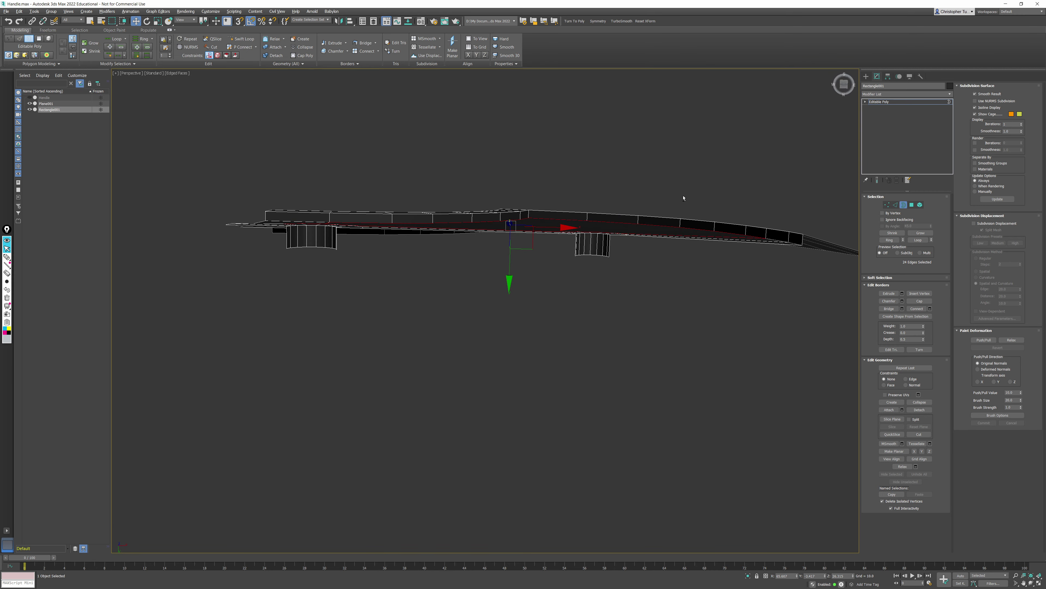
{"action": "key", "text": "t"}
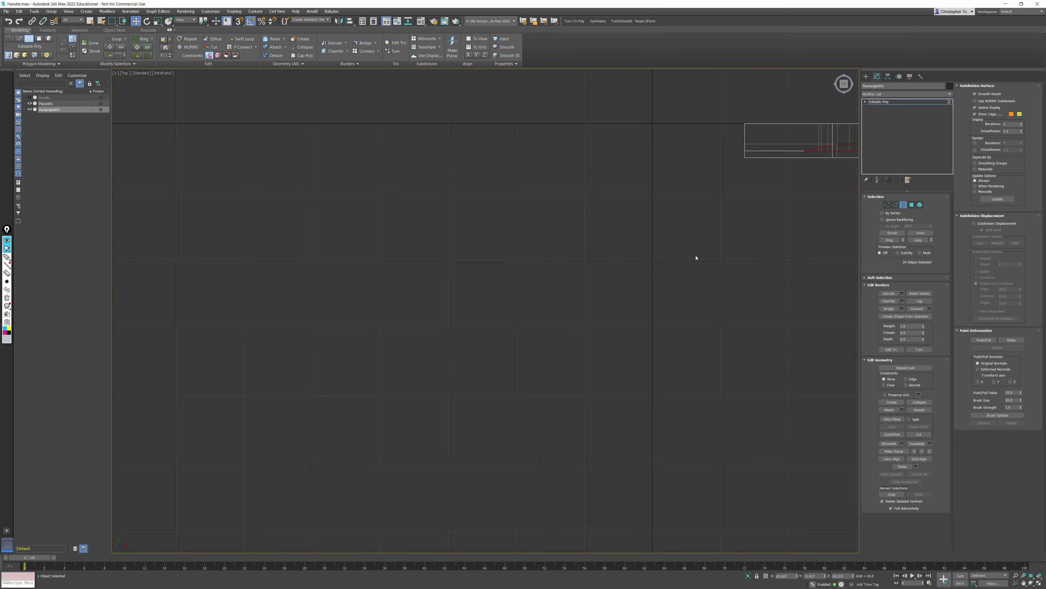
{"action": "middle_click_drag", "start_coordinate": [647, 273], "coordinate": [582, 233]}
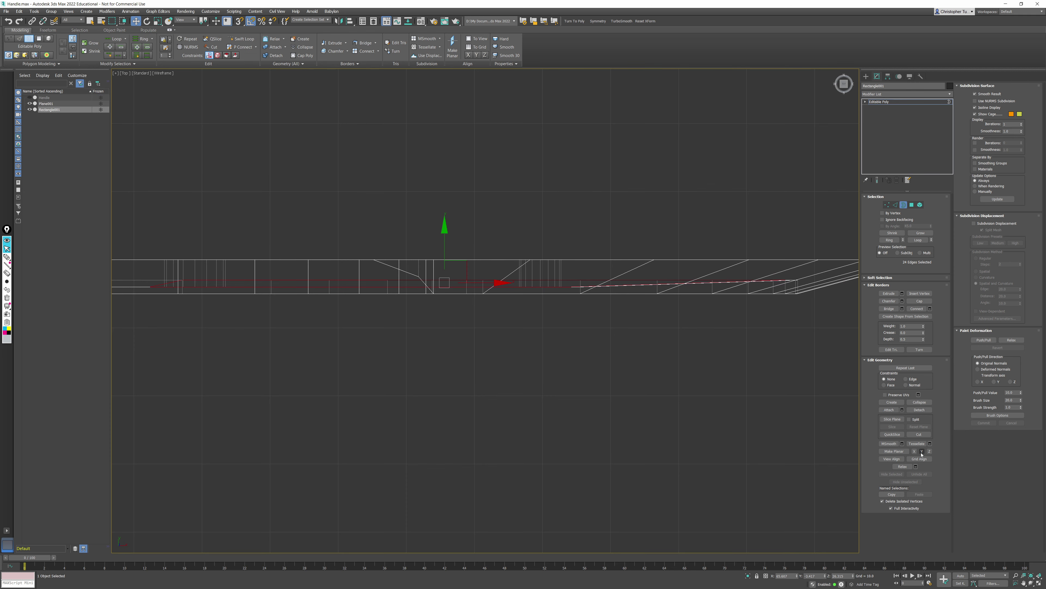
{"action": "left_click", "coordinate": [922, 451]}
{"action": "key", "text": "ctrl+z"}
{"action": "left_click", "coordinate": [922, 451]}
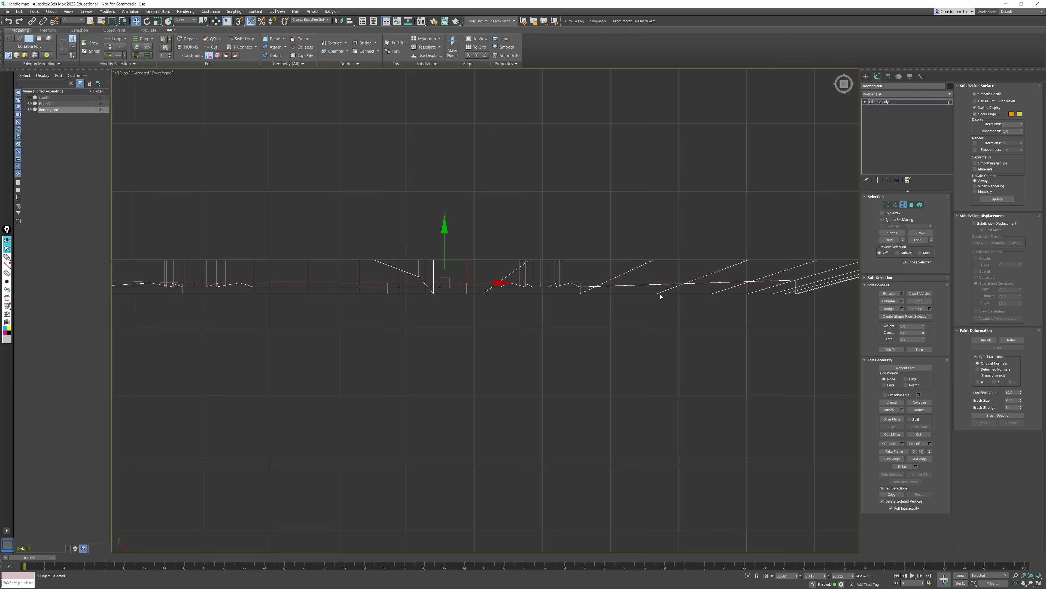
Step: Select all inner front polygons, including the cap, the bridges and both half-ring faces, and make them planar in Y
{"action": "key", "text": "p"}
{"action": "key", "text": "z"}
{"action": "mouse_move", "coordinate": [647, 288]}
{"action": "middle_mouse_down", "text": "alt"}
{"action": "mouse_move", "coordinate": [642, 281]}
{"action": "mouse_move", "coordinate": [664, 320]}
{"action": "mouse_move", "coordinate": [692, 191]}
{"action": "middle_mouse_up", "text": "alt"}
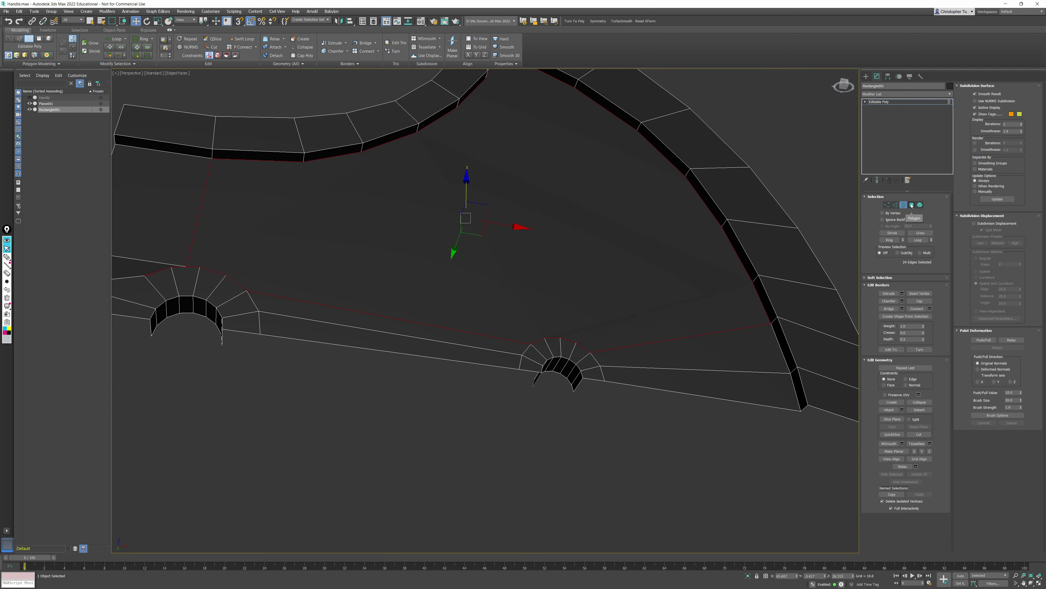
{"action": "key", "text": "4"}
{"action": "middle_click_drag", "start_coordinate": [673, 226], "coordinate": [746, 223], "text": "alt"}
{"action": "left_click_drag", "start_coordinate": [498, 393], "coordinate": [419, 312]}
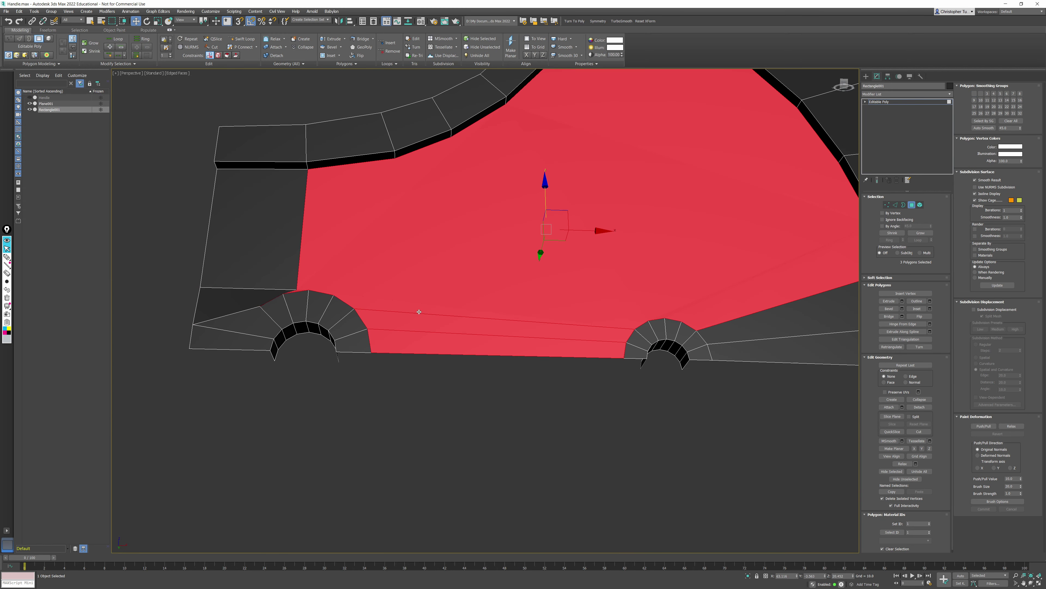
{"action": "left_click_drag", "start_coordinate": [223, 377], "coordinate": [224, 377], "text": "ctrl"}
{"action": "left_click", "coordinate": [280, 310], "text": "ctrl"}
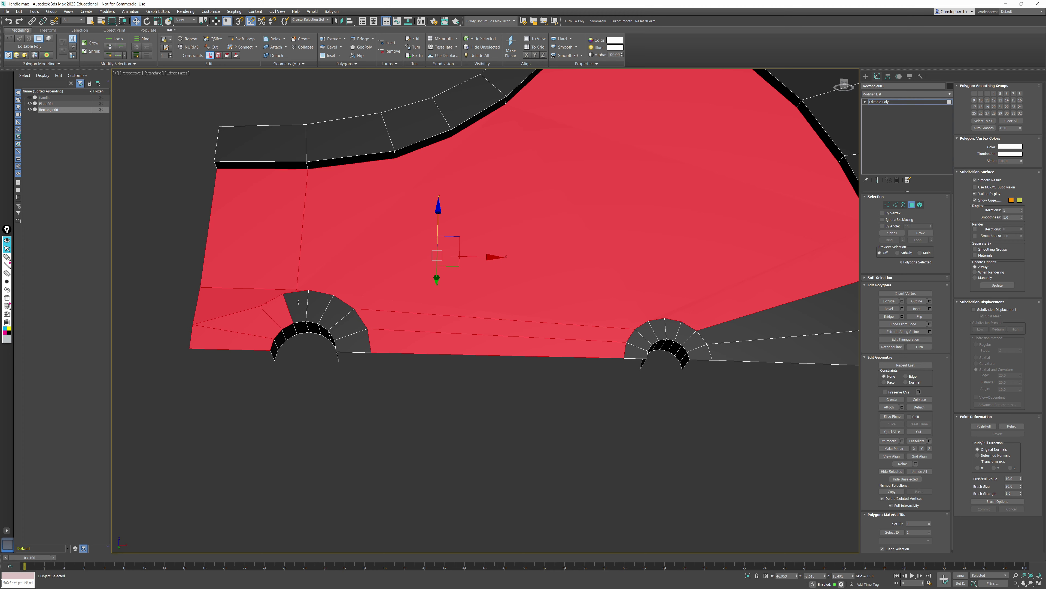
{"action": "double_click", "coordinate": [300, 301], "text": "ctrl"}
{"action": "left_click_drag", "start_coordinate": [635, 315], "coordinate": [636, 315], "text": "ctrl"}
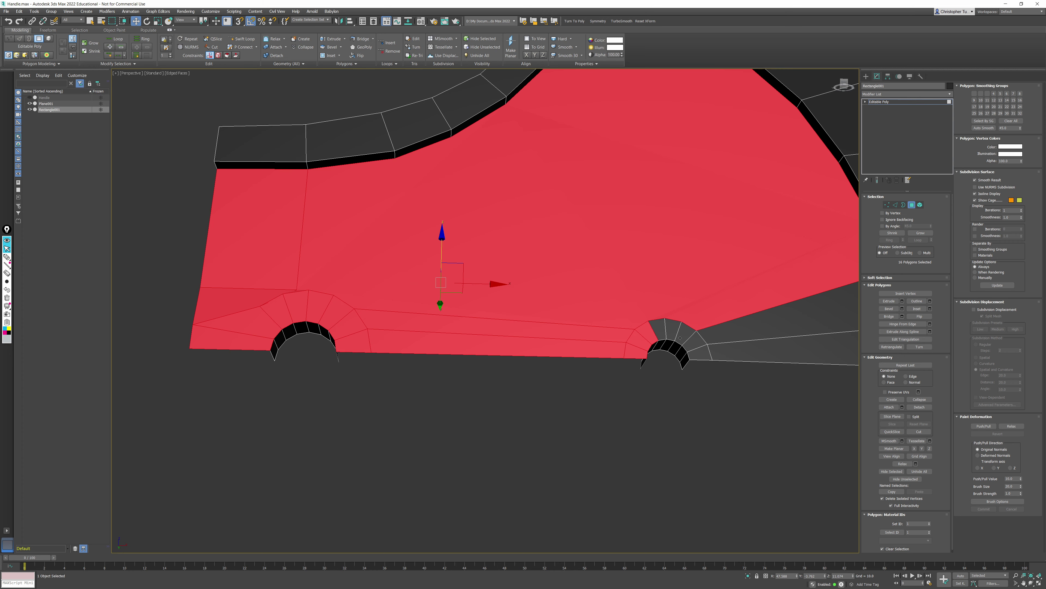
{"action": "left_click", "coordinate": [659, 330], "text": "ctrl"}
{"action": "double_click", "coordinate": [673, 330], "text": "ctrl"}
{"action": "left_click", "coordinate": [725, 336], "text": "ctrl"}
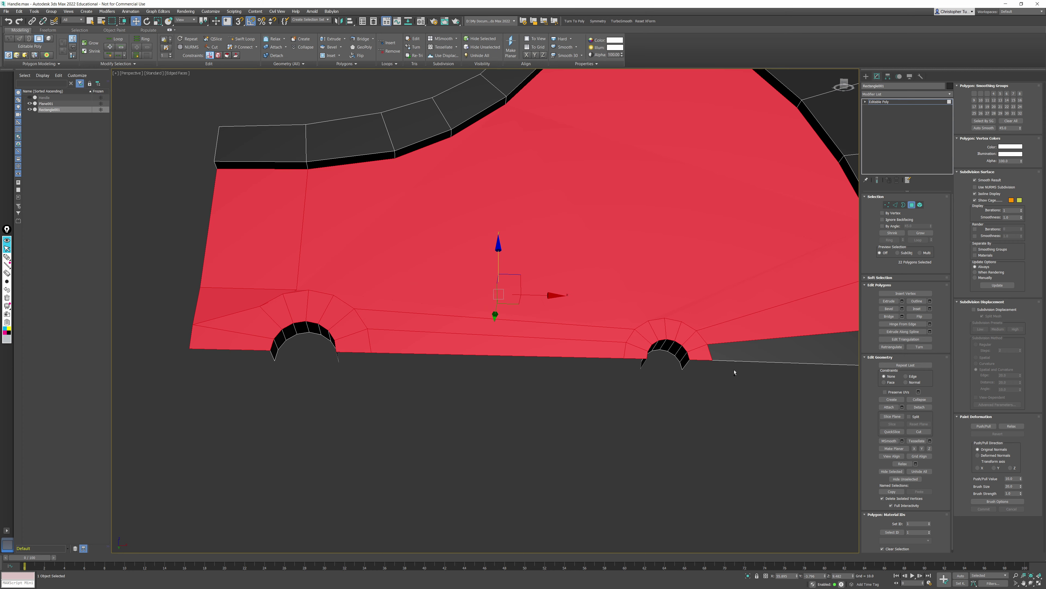
{"action": "left_click", "coordinate": [735, 355], "text": "ctrl"}
{"action": "middle_click_drag", "start_coordinate": [743, 345], "coordinate": [712, 346], "text": "alt"}
{"action": "left_click", "coordinate": [922, 448]}
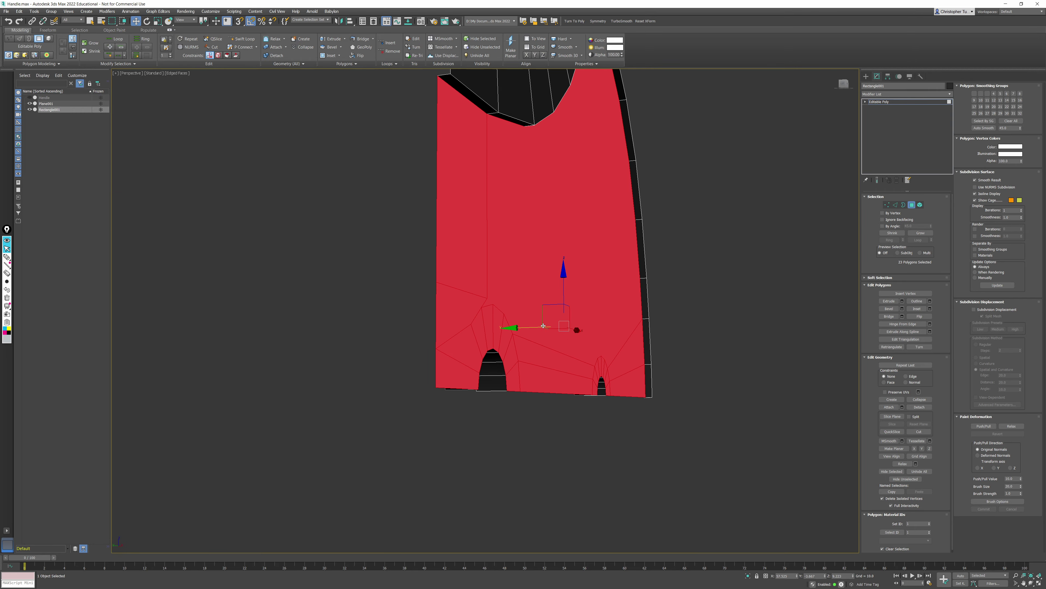
Step: Nudge the flattened inner polygons slightly along Y and clear the selection, checking the offset from the rim
{"action": "left_click_drag", "start_coordinate": [533, 328], "coordinate": [529, 327]}
{"action": "middle_click_drag", "start_coordinate": [622, 336], "coordinate": [590, 334], "text": "alt"}
{"action": "left_click", "coordinate": [605, 436]}
{"action": "mouse_move", "coordinate": [605, 436]}
{"action": "middle_mouse_down", "text": "alt"}
{"action": "mouse_move", "coordinate": [600, 423]}
{"action": "mouse_move", "coordinate": [611, 430]}
{"action": "middle_mouse_up", "text": "alt"}
{"action": "middle_click_drag", "start_coordinate": [404, 350], "coordinate": [529, 342]}
{"action": "scroll", "coordinate": [618, 241], "scroll_direction": "up", "scroll_amount": 5}
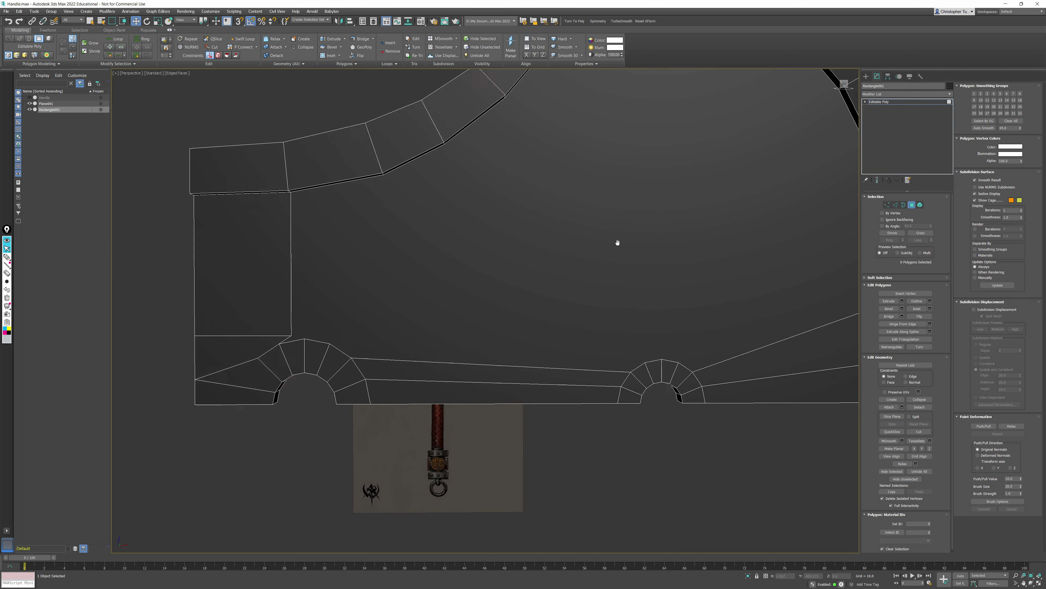
Step: Target-weld the bridged face's lower corner vertex to the large half ring's upper-left outer vertex, and connect the next ring vertex to the concave rim's inner vertex
{"action": "left_click", "coordinate": [887, 205]}
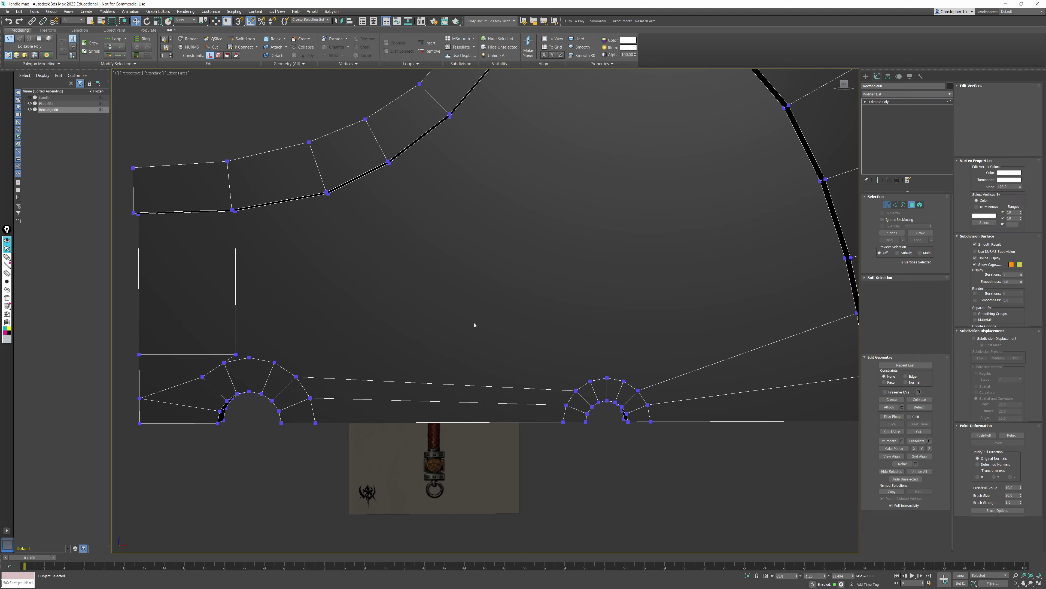
{"action": "middle_click_drag", "start_coordinate": [474, 323], "coordinate": [516, 276]}
{"action": "scroll", "coordinate": [504, 257], "scroll_direction": "up", "scroll_amount": 4}
{"action": "scroll", "coordinate": [445, 295], "scroll_direction": "up", "scroll_amount": 2}
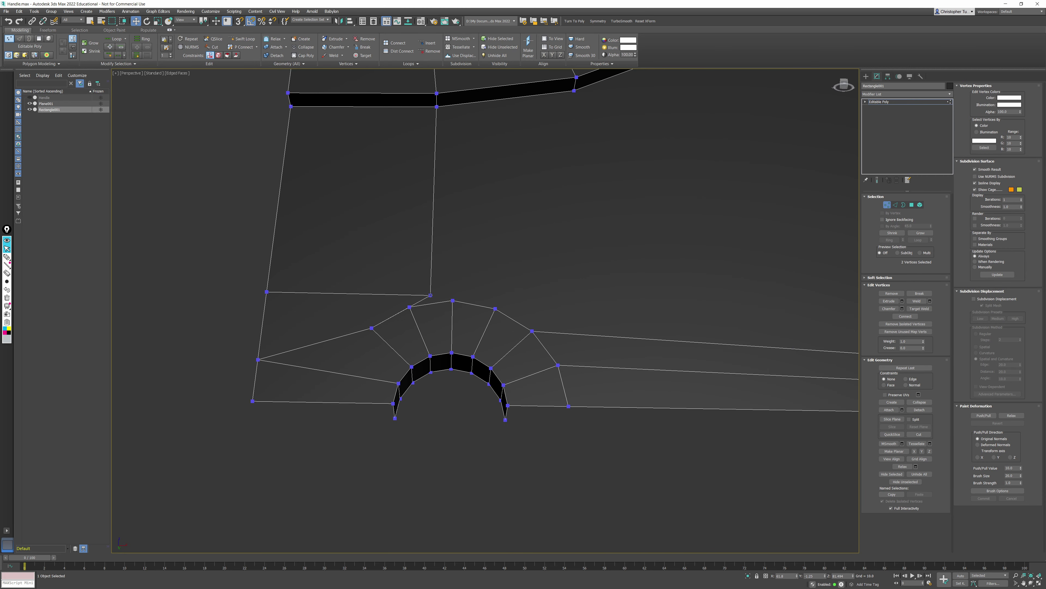
{"action": "left_click", "coordinate": [923, 309]}
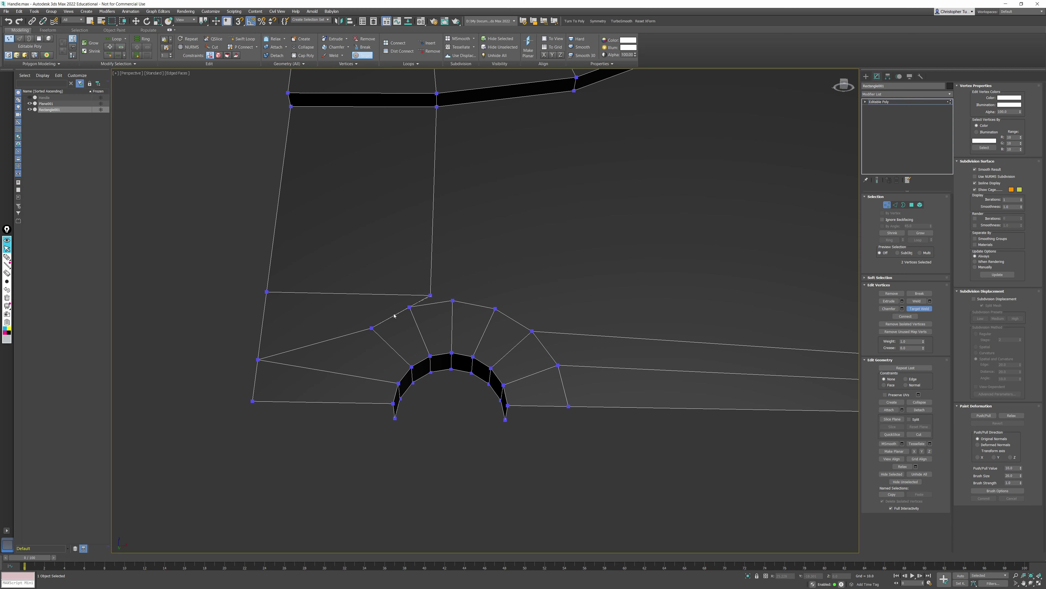
{"action": "left_click", "coordinate": [370, 328]}
{"action": "right_click", "coordinate": [406, 310]}
{"action": "left_click", "coordinate": [409, 307]}
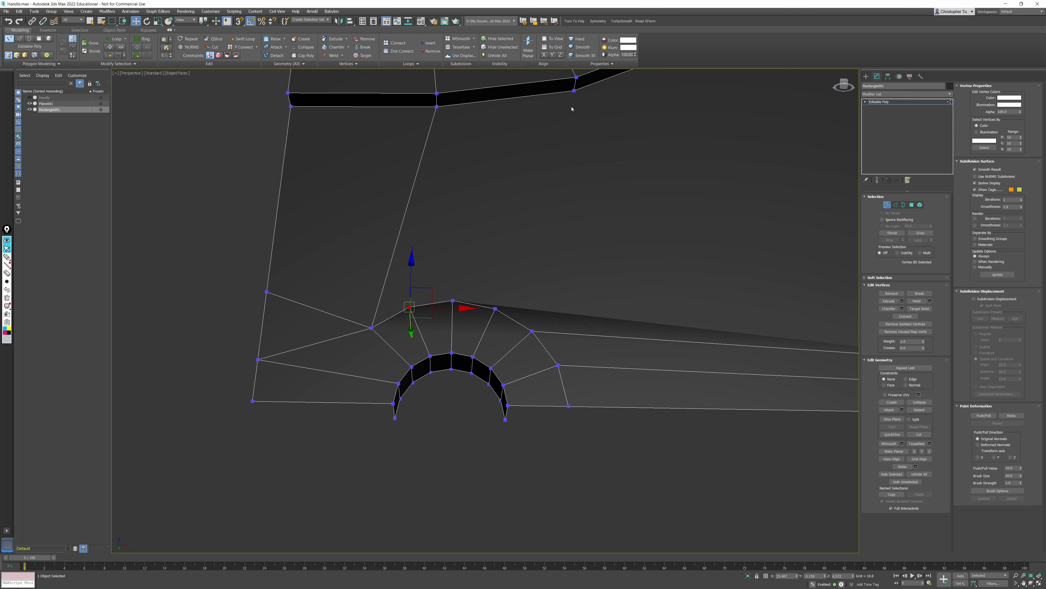
{"action": "left_click", "coordinate": [439, 110], "text": "ctrl"}
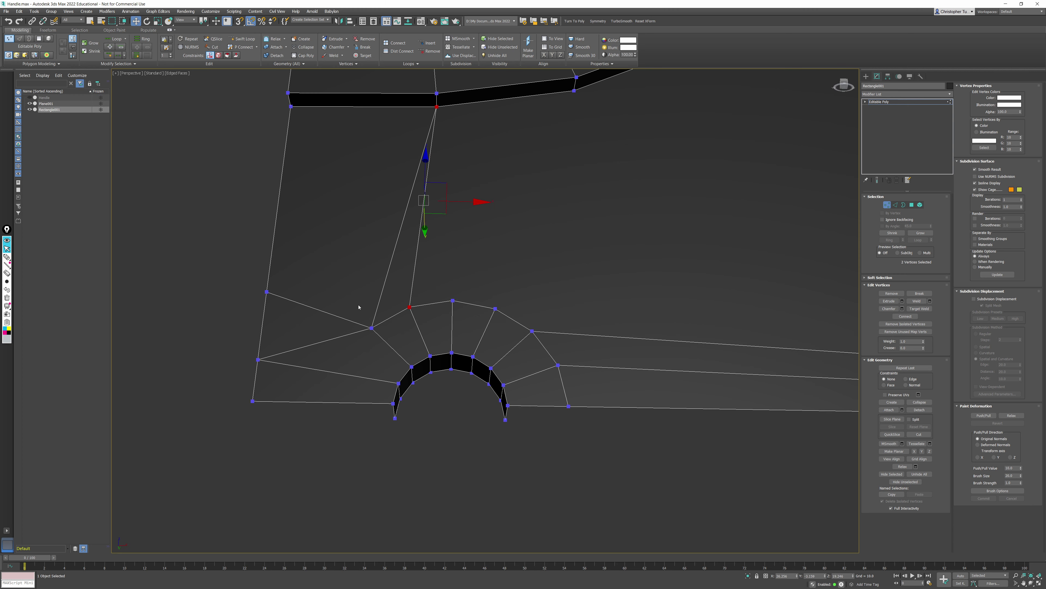
Step: Select the large half ring's outer arc edges and remove them
{"action": "left_click", "coordinate": [896, 205]}
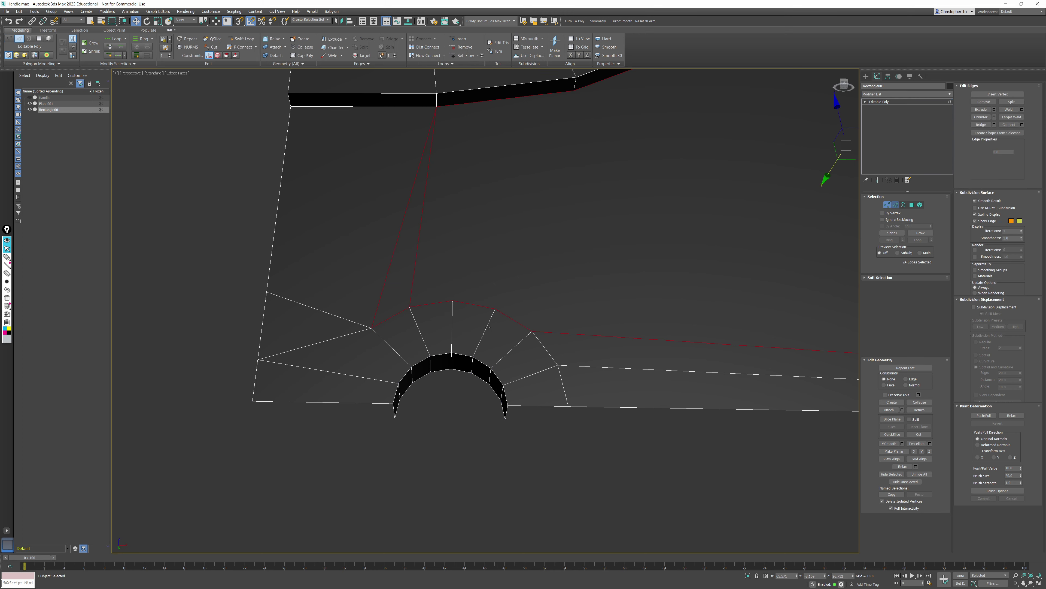
{"action": "left_click", "coordinate": [430, 303]}
{"action": "left_click", "coordinate": [469, 304], "text": "ctrl"}
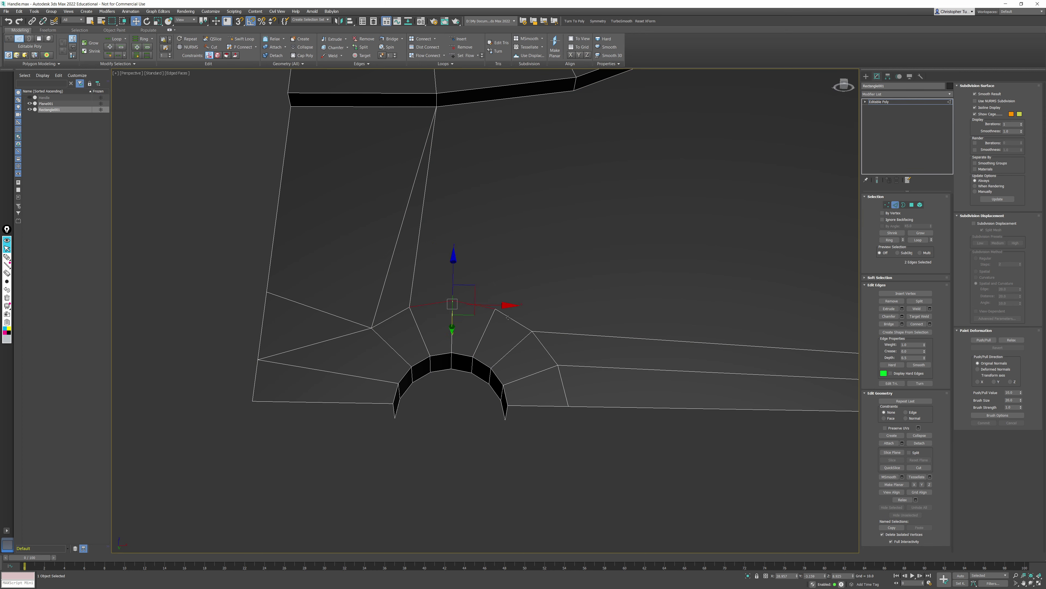
{"action": "left_click", "coordinate": [508, 317], "text": "ctrl"}
{"action": "left_click", "coordinate": [546, 347], "text": "ctrl"}
{"action": "left_click", "coordinate": [563, 385], "text": "ctrl"}
{"action": "left_click", "coordinate": [393, 316], "text": "ctrl"}
{"action": "key", "text": "BackSpace"}
{"action": "middle_click_drag", "start_coordinate": [665, 380], "coordinate": [641, 384]}
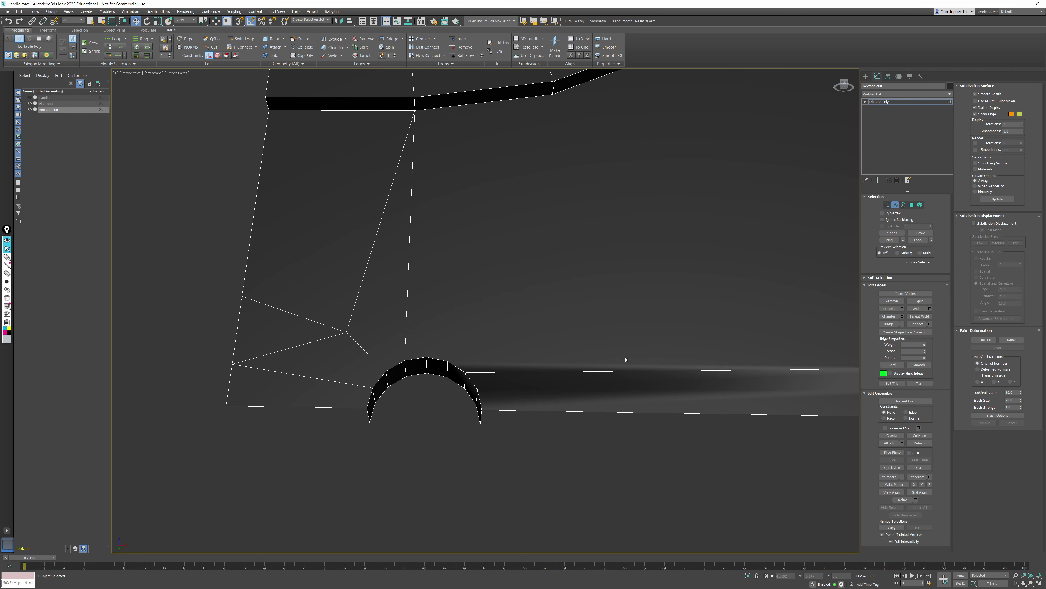
Step: Remove the two extra edges meeting at the large ring's leftover upper-left outer vertex, together with that vertex
{"action": "left_click", "coordinate": [338, 333]}
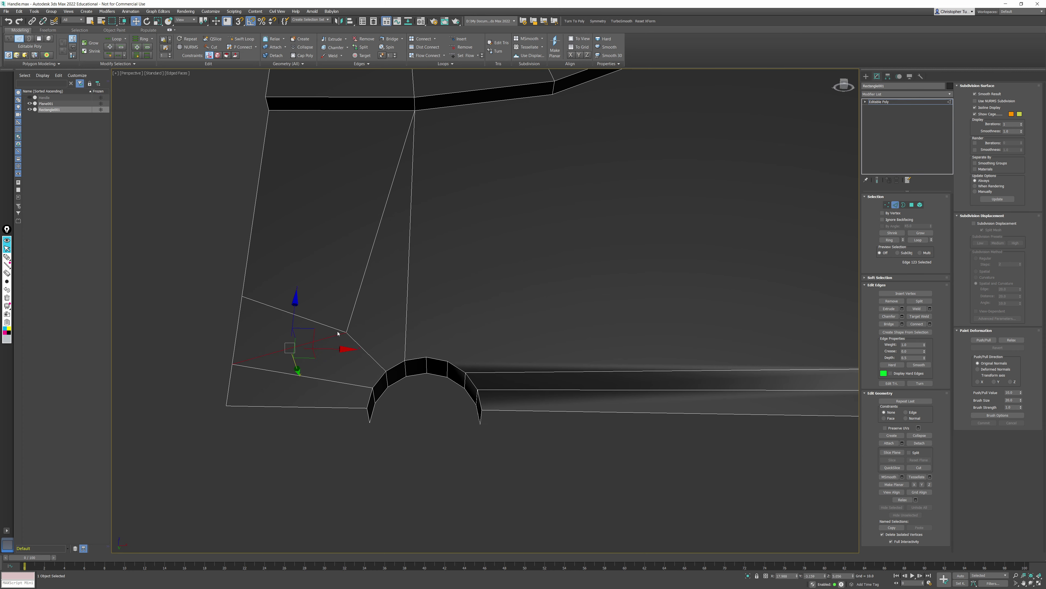
{"action": "left_click", "coordinate": [350, 325], "text": "ctrl"}
{"action": "key", "text": "ctrl+BackSpace"}
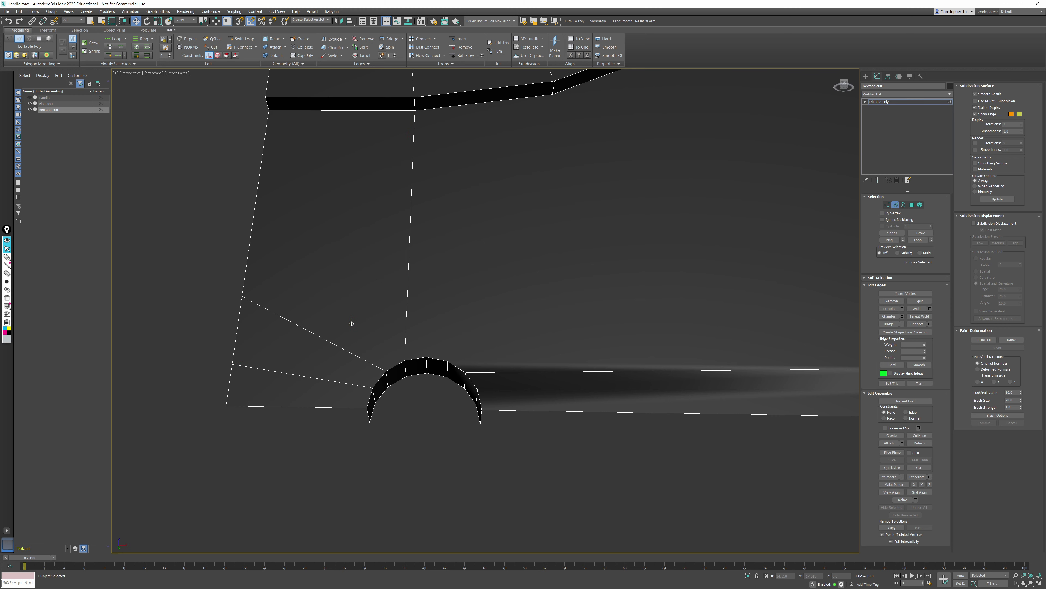
Step: Target-weld the two intermediate vertices on the blade's straight left edge to that edge's upper and lower corner vertices
{"action": "left_click", "coordinate": [887, 204]}
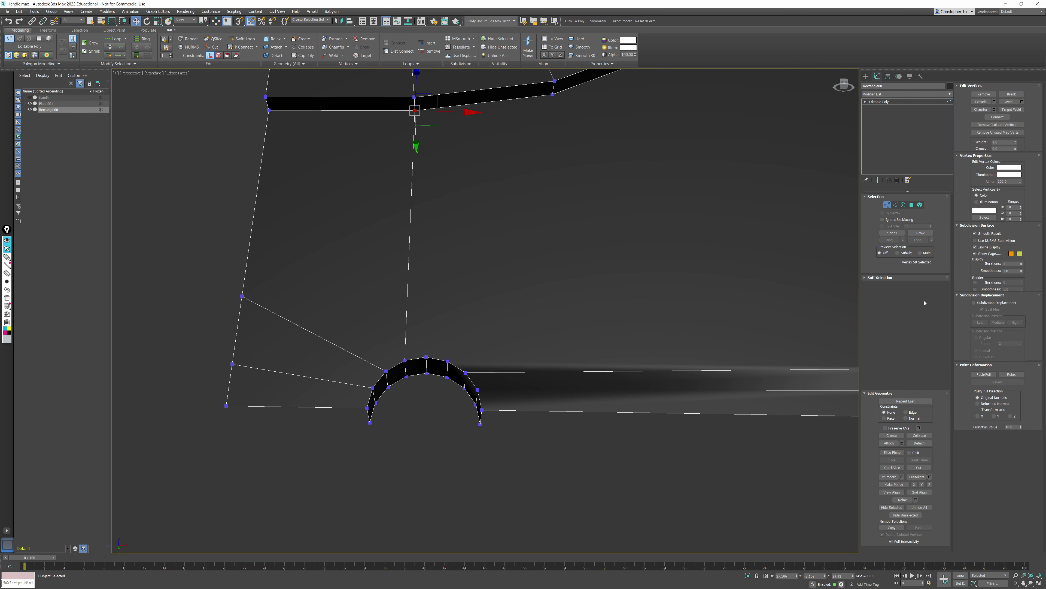
{"action": "left_click", "coordinate": [918, 309]}
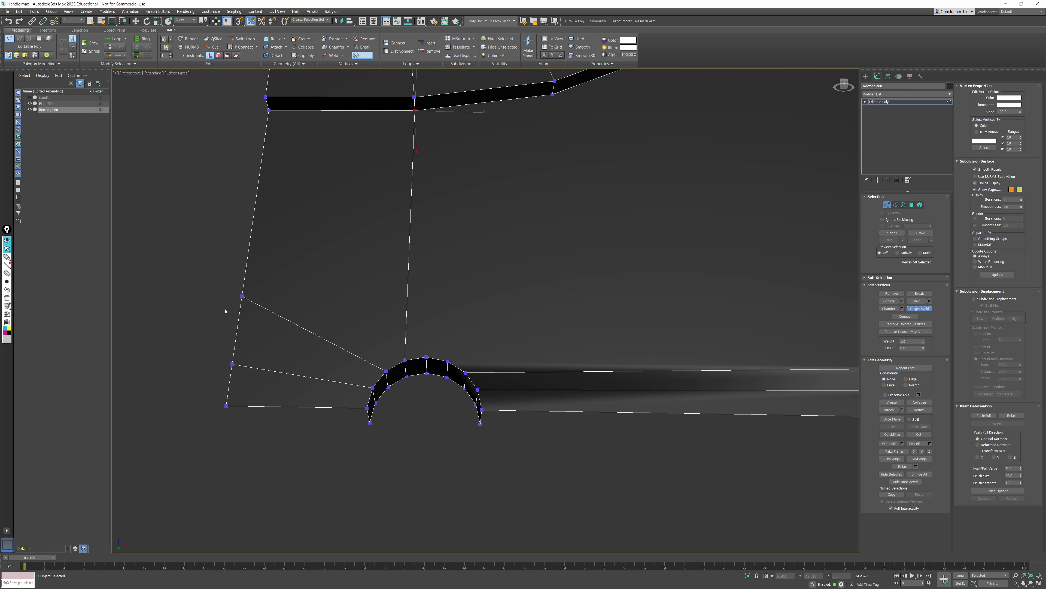
{"action": "left_click", "coordinate": [268, 110]}
{"action": "left_click", "coordinate": [226, 406]}
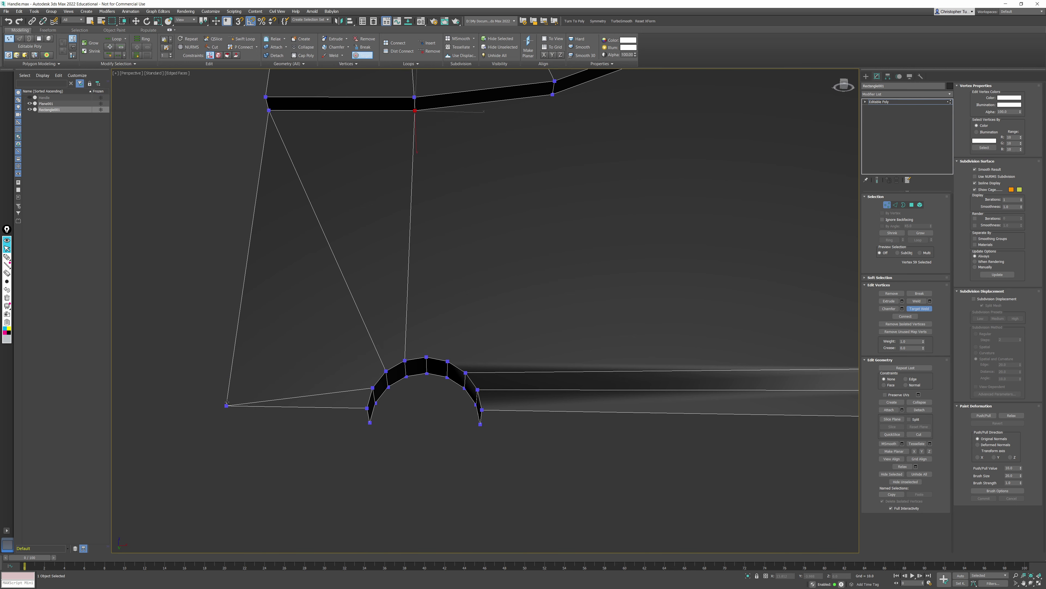
Step: Connect the small half ring's upper-right outer vertex to the facing inner vertex of the cutting-edge rim
{"action": "middle_click_drag", "start_coordinate": [369, 371], "coordinate": [346, 378]}
{"action": "scroll", "coordinate": [346, 378], "scroll_direction": "down", "scroll_amount": 3}
{"action": "middle_click_drag", "start_coordinate": [463, 297], "coordinate": [456, 280], "text": "alt"}
{"action": "middle_click_drag", "start_coordinate": [456, 279], "coordinate": [428, 295]}
{"action": "middle_click_drag", "start_coordinate": [429, 295], "coordinate": [474, 338], "text": "alt"}
{"action": "middle_click_drag", "start_coordinate": [615, 344], "coordinate": [632, 360], "text": "alt"}
{"action": "key", "text": "w"}
{"action": "left_click", "coordinate": [543, 355]}
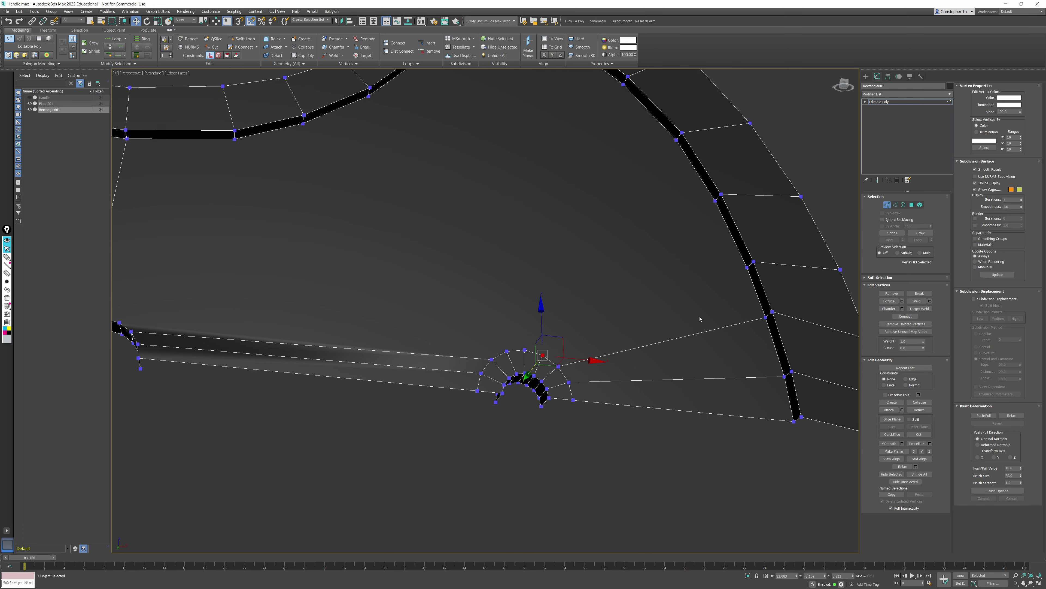
{"action": "left_click", "coordinate": [746, 275], "text": "ctrl"}
{"action": "key", "text": "ctrl+shift+e"}
Step: Connect the small half ring's top vertex and the two outer vertices left of it to three consecutive inner vertices of the concave rim
{"action": "left_click", "coordinate": [524, 349]}
{"action": "middle_click_drag", "start_coordinate": [525, 350], "coordinate": [571, 310], "text": "alt"}
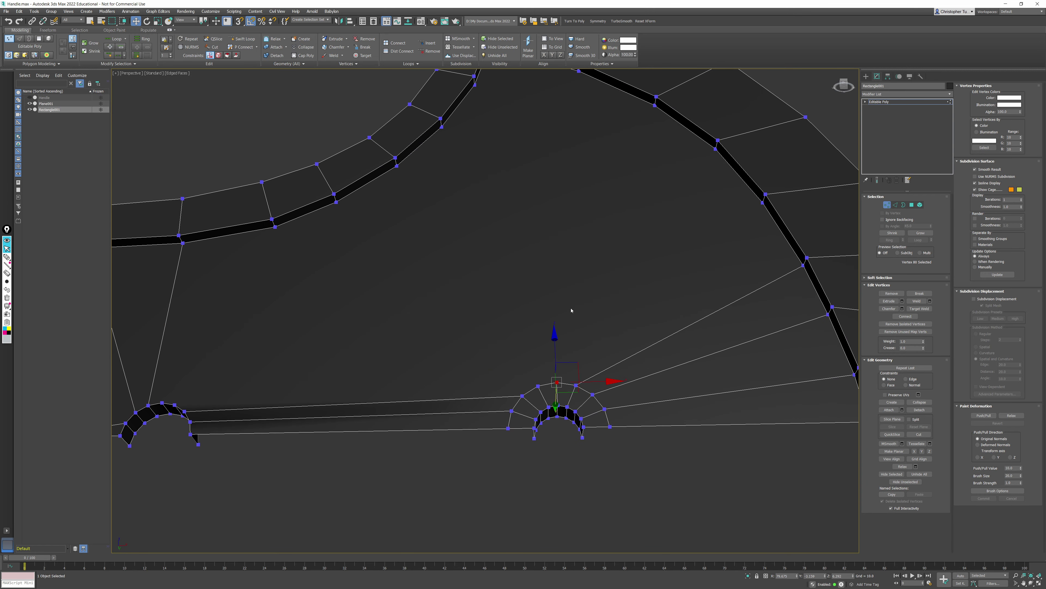
{"action": "left_click", "coordinate": [442, 127], "text": "ctrl"}
{"action": "key", "text": "ctrl+shift+e"}
{"action": "left_click", "coordinate": [538, 386]}
{"action": "left_click", "coordinate": [398, 166], "text": "ctrl"}
{"action": "key", "text": "ctrl+shift+e"}
{"action": "left_click", "coordinate": [522, 395]}
{"action": "left_click", "coordinate": [336, 202], "text": "ctrl"}
{"action": "key", "text": "ctrl+shift+e"}
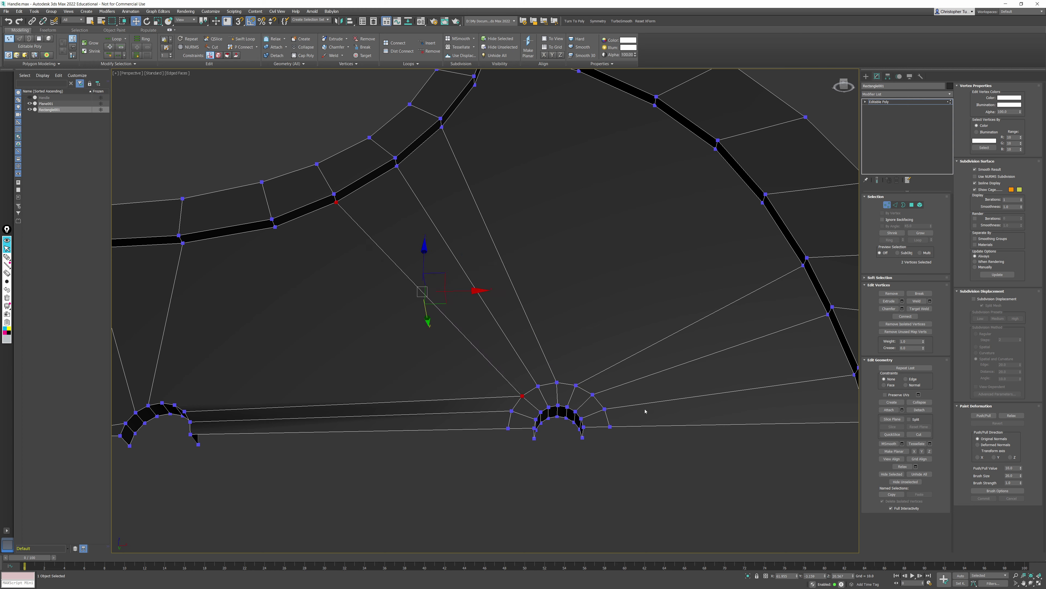
Step: Remove the small half ring's outer arc edges and target-weld the leftover vertex onto the hole's upper-left vertex
{"action": "left_click", "coordinate": [896, 205]}
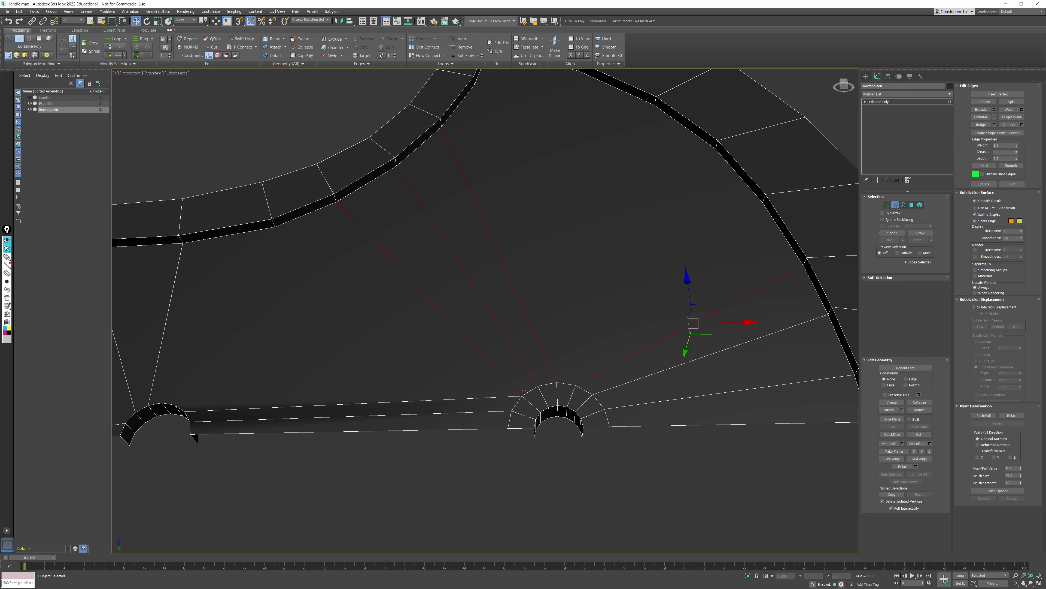
{"action": "left_click", "coordinate": [515, 407]}
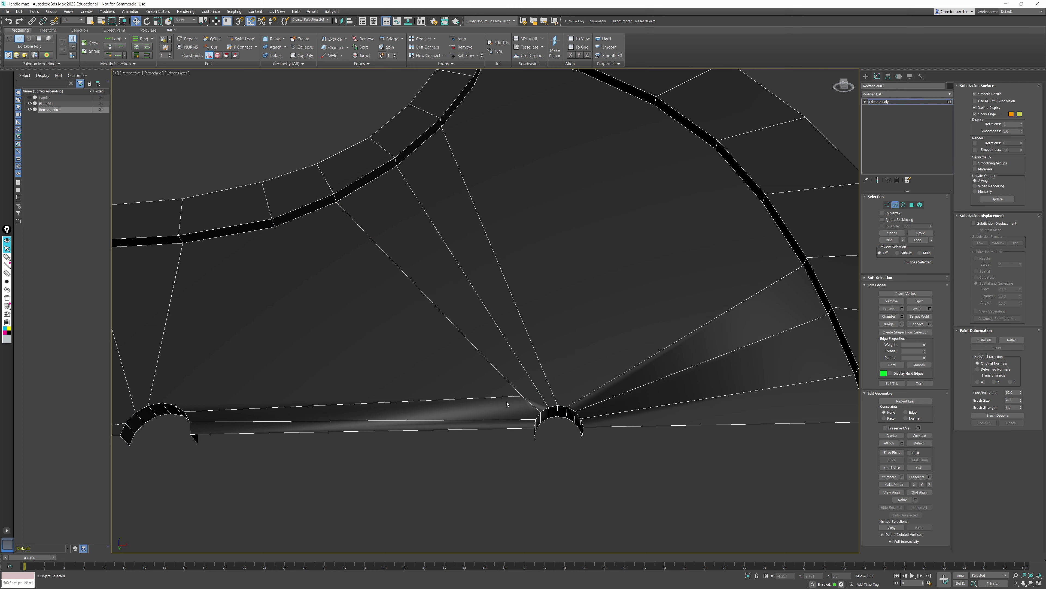
{"action": "left_click", "coordinate": [887, 205]}
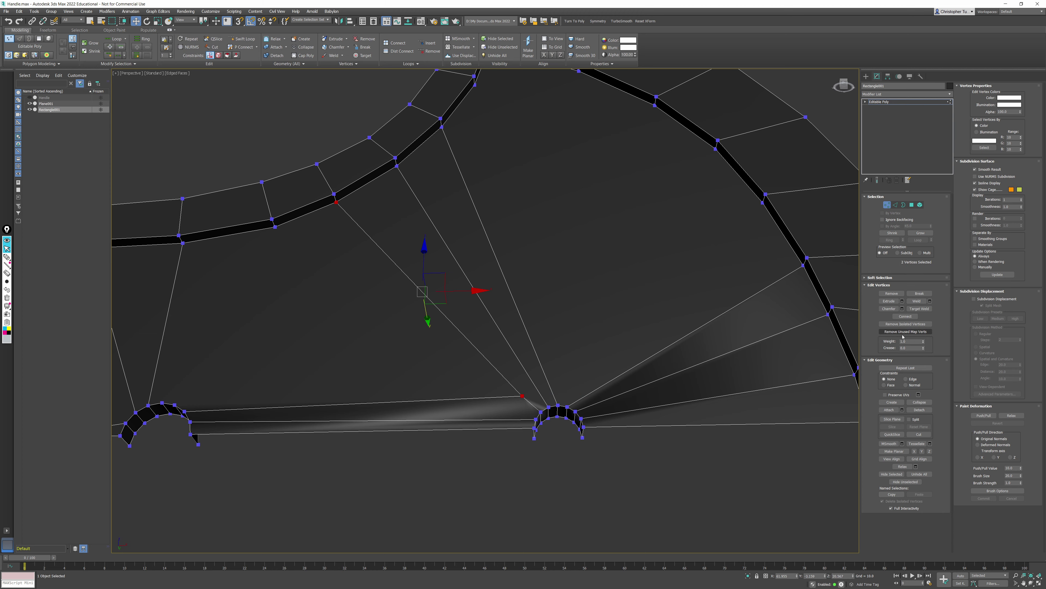
{"action": "left_click", "coordinate": [921, 309]}
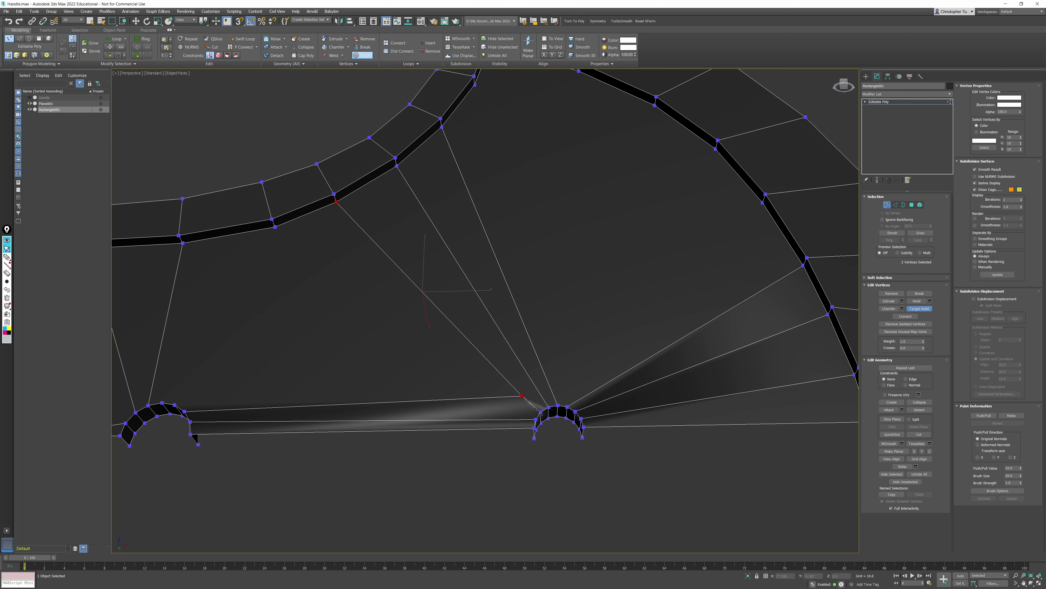
{"action": "left_click", "coordinate": [541, 413]}
{"action": "middle_click_drag", "start_coordinate": [458, 371], "coordinate": [501, 373]}
{"action": "middle_click_drag", "start_coordinate": [340, 365], "coordinate": [398, 373]}
{"action": "key", "text": "w"}
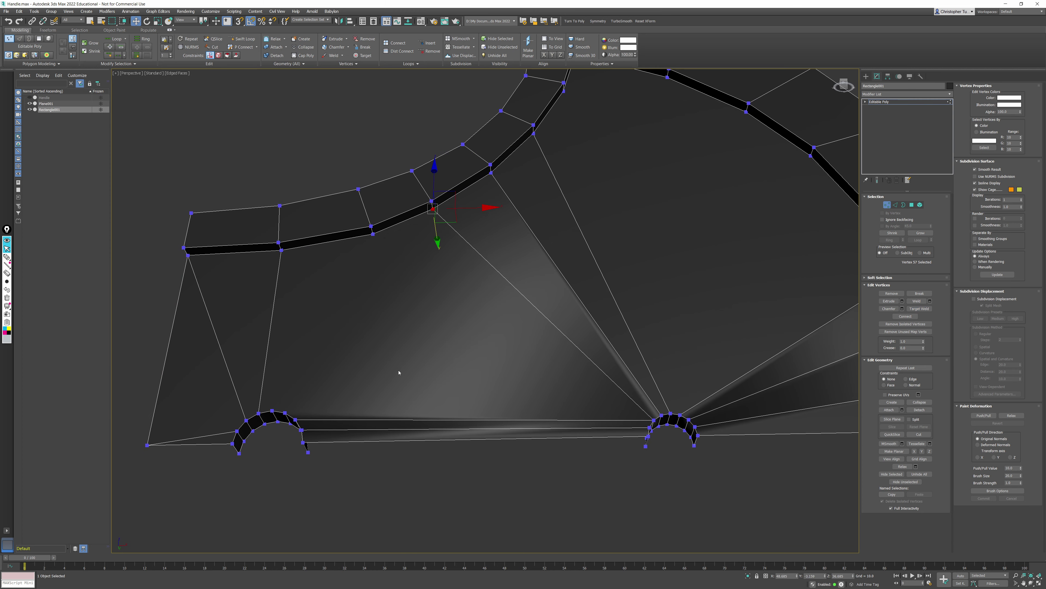
Step: Connect the large hole's top vertex and its right neighbour to two consecutive inner vertices of the concave rim
{"action": "left_click", "coordinate": [271, 411]}
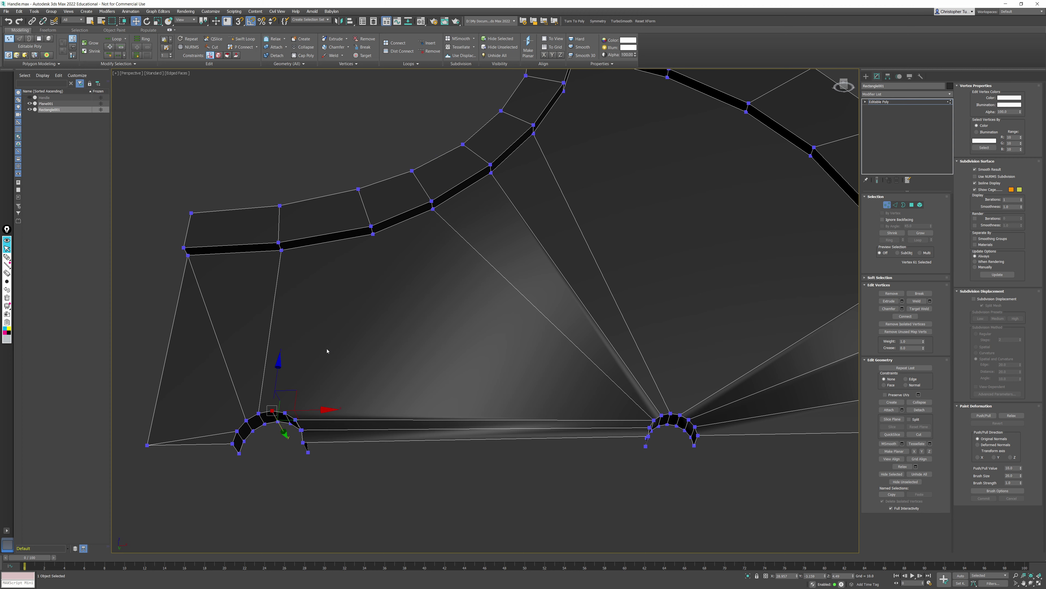
{"action": "left_click", "coordinate": [374, 234], "text": "ctrl"}
{"action": "left_click", "coordinate": [286, 412]}
{"action": "left_click", "coordinate": [433, 210], "text": "ctrl"}
{"action": "middle_click_drag", "start_coordinate": [434, 210], "coordinate": [305, 380], "text": "alt"}
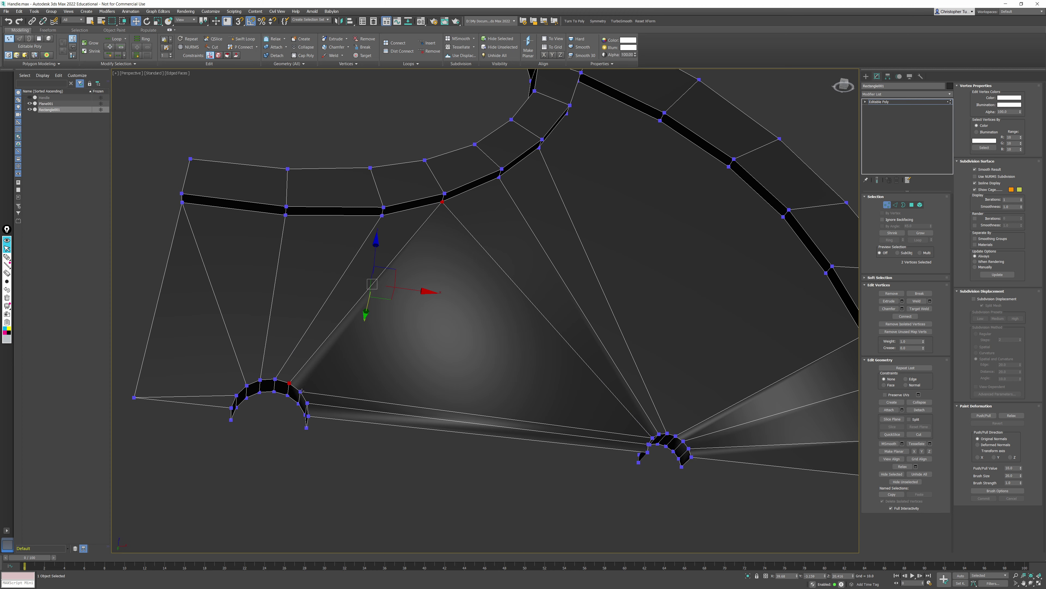
{"action": "left_click", "coordinate": [301, 391]}
{"action": "middle_click_drag", "start_coordinate": [428, 312], "coordinate": [391, 298]}
{"action": "middle_click_drag", "start_coordinate": [465, 283], "coordinate": [449, 360], "text": "alt"}
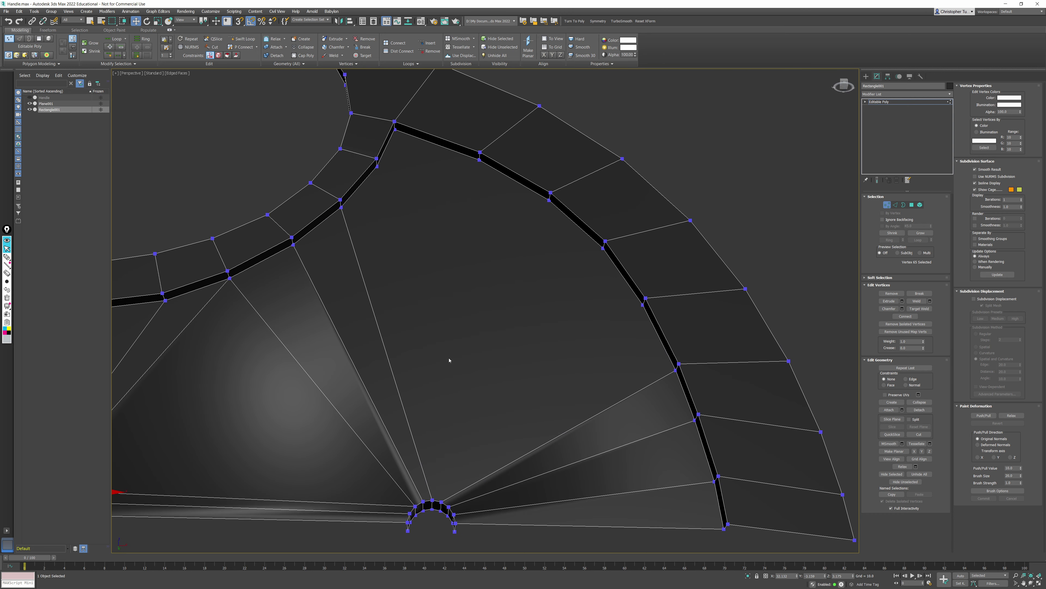
Step: Connect two neighbouring inner vertices of the upper concave rim to the two facing inner vertices of the cutting-edge rim
{"action": "left_click", "coordinate": [345, 214]}
{"action": "left_click", "coordinate": [674, 370], "text": "ctrl"}
{"action": "key", "text": "ctrl+shift+e"}
{"action": "left_click", "coordinate": [641, 305]}
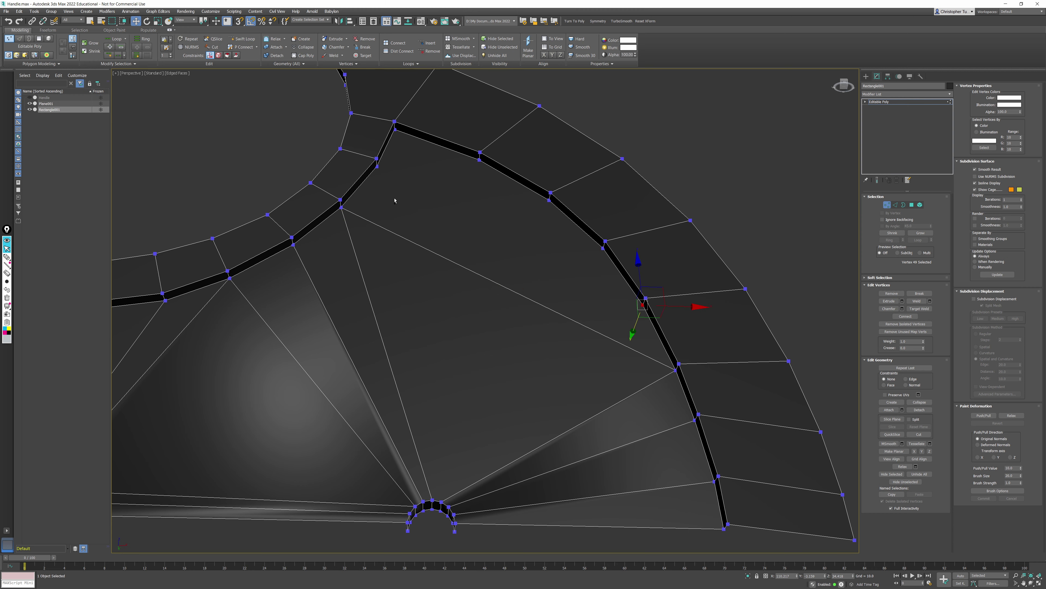
{"action": "left_click", "coordinate": [377, 167], "text": "ctrl"}
{"action": "key", "text": "ctrl+shift+e"}
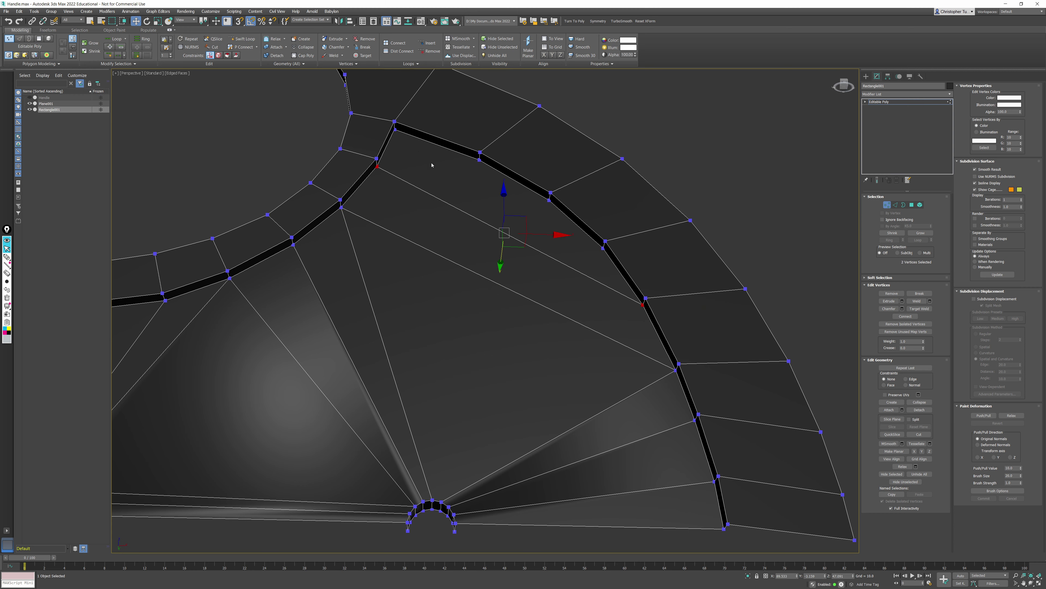
Step: Connect the concave rim's inner vertex nearest the blade's upper corner to the three remaining inner vertices of the cutting-edge rim
{"action": "left_click", "coordinate": [378, 168]}
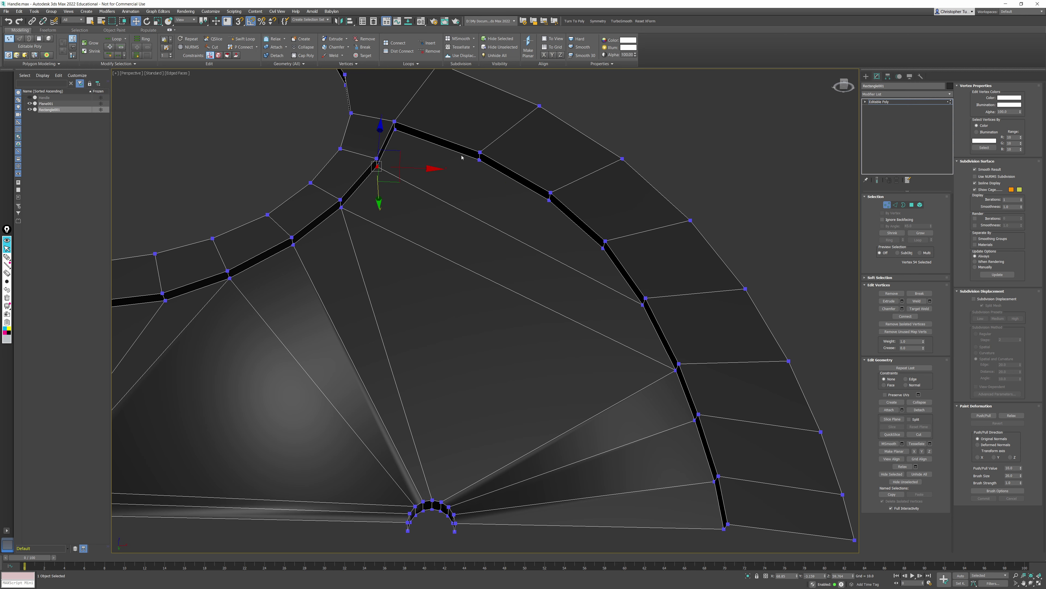
{"action": "left_click", "coordinate": [479, 161], "text": "ctrl"}
{"action": "key", "text": "ctrl+shift+e"}
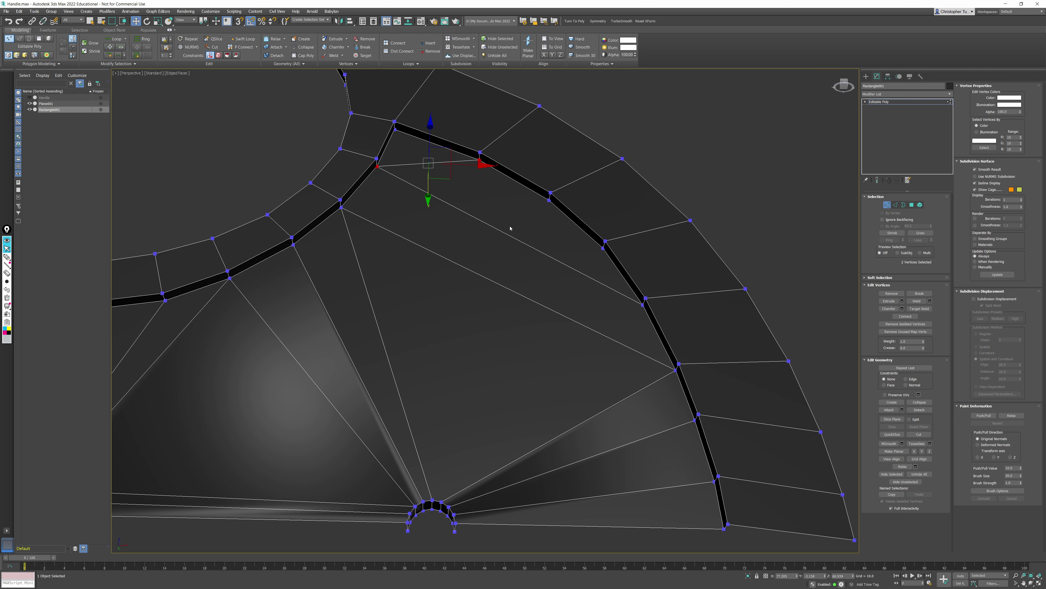
{"action": "left_click", "coordinate": [380, 167]}
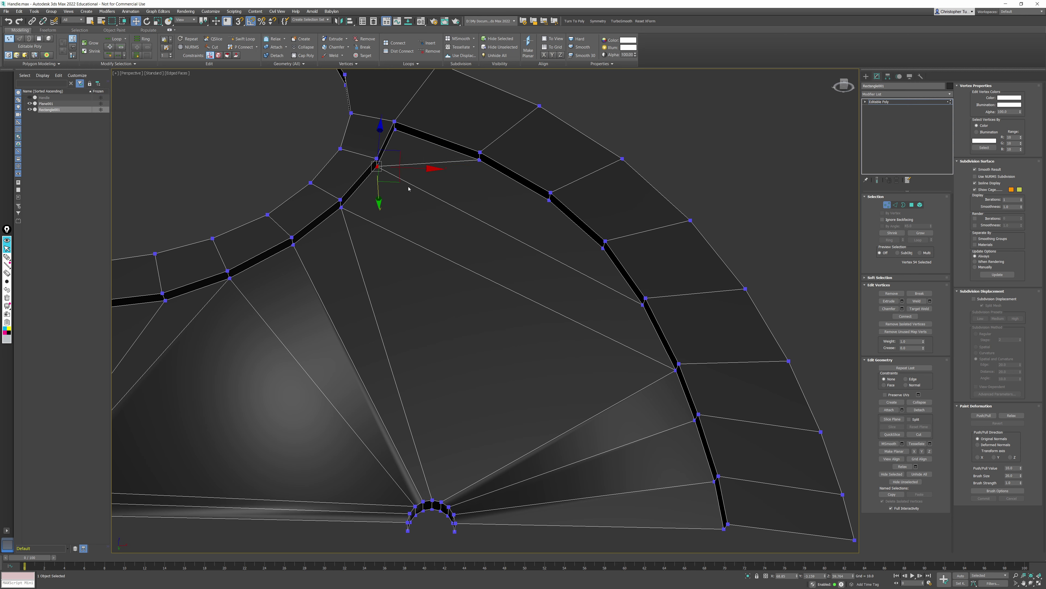
{"action": "left_click", "coordinate": [549, 201], "text": "ctrl"}
{"action": "key", "text": "ctrl+shift+e"}
{"action": "left_click", "coordinate": [603, 248], "text": "ctrl"}
{"action": "key", "text": "ctrl+shift+e"}
{"action": "left_click", "coordinate": [709, 263]}
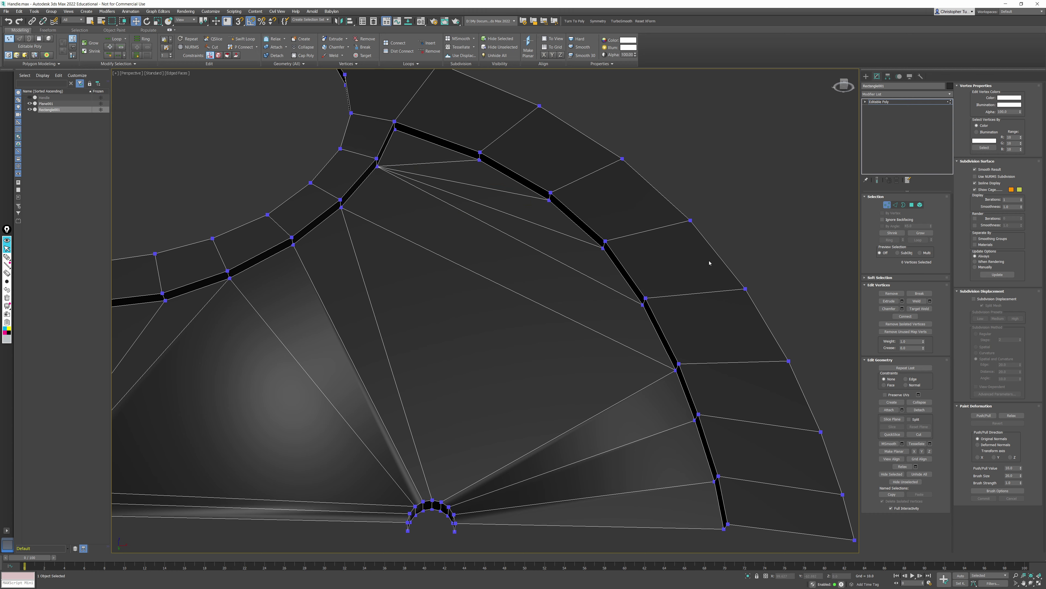
Step: Select all the blade's polygons and apply Auto Smooth to clean up the shading
{"action": "scroll", "coordinate": [675, 258], "scroll_direction": "down", "scroll_amount": 4}
{"action": "scroll", "coordinate": [494, 328], "scroll_direction": "up", "scroll_amount": 6}
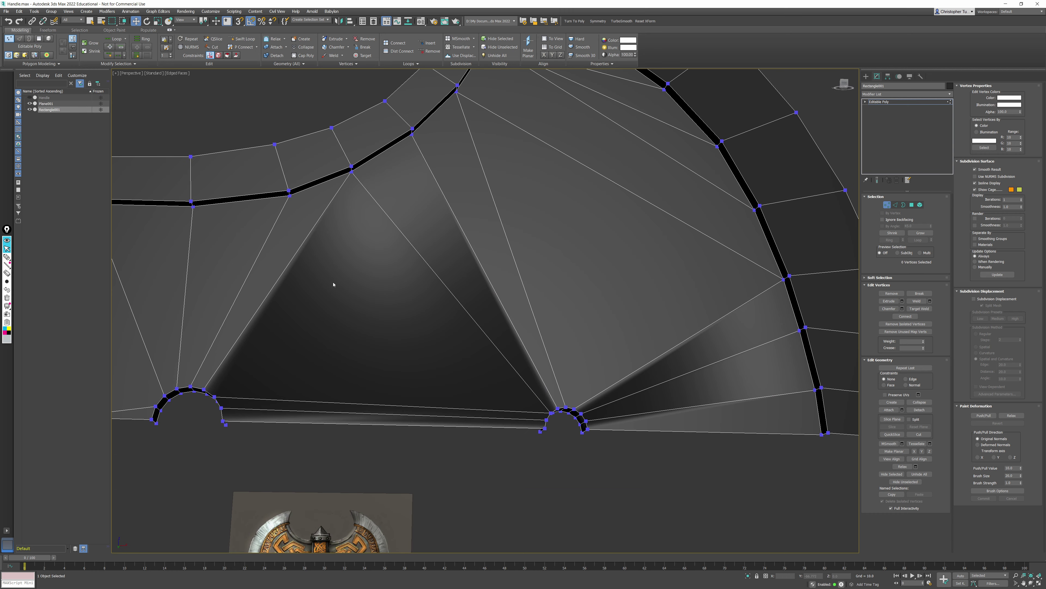
{"action": "scroll", "coordinate": [316, 290], "scroll_direction": "down", "scroll_amount": 3}
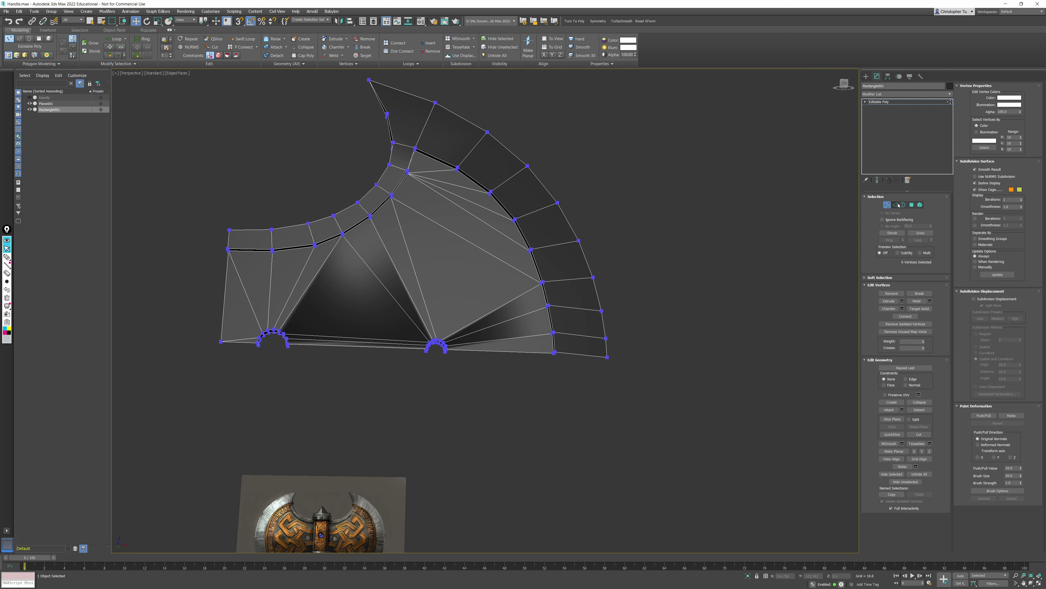
{"action": "left_click", "coordinate": [912, 205]}
{"action": "key", "text": "ctrl+a"}
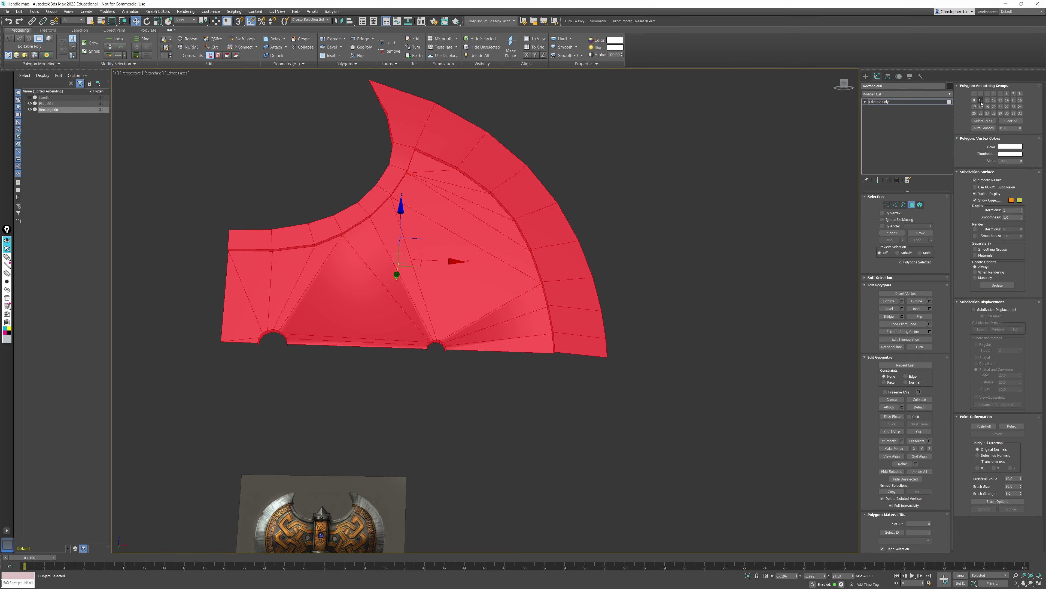
{"action": "left_click", "coordinate": [984, 127]}
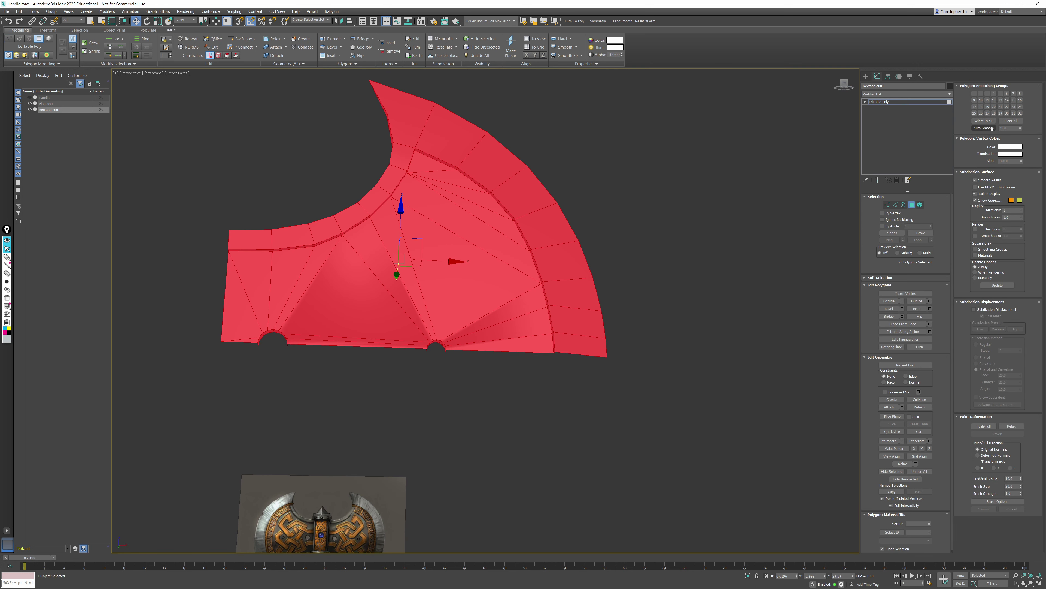
Step: Select the band of polygons along the blade's cutting edge and apply Auto Smooth to that band
{"action": "left_click", "coordinate": [693, 209]}
{"action": "mouse_move", "coordinate": [642, 239]}
{"action": "middle_mouse_down", "text": "alt"}
{"action": "mouse_move", "coordinate": [623, 248]}
{"action": "mouse_move", "coordinate": [593, 215]}
{"action": "mouse_move", "coordinate": [430, 108]}
{"action": "middle_mouse_up", "text": "alt"}
{"action": "key", "text": "F4"}
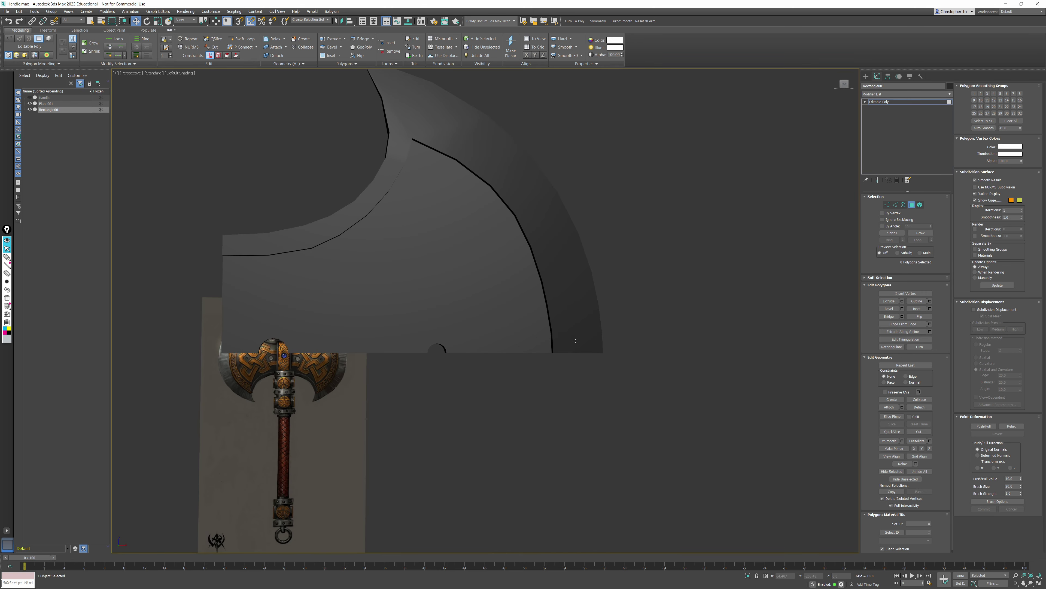
{"action": "left_click", "coordinate": [575, 342]}
{"action": "left_click", "coordinate": [574, 323], "text": "shift"}
{"action": "left_click", "coordinate": [415, 107], "text": "ctrl"}
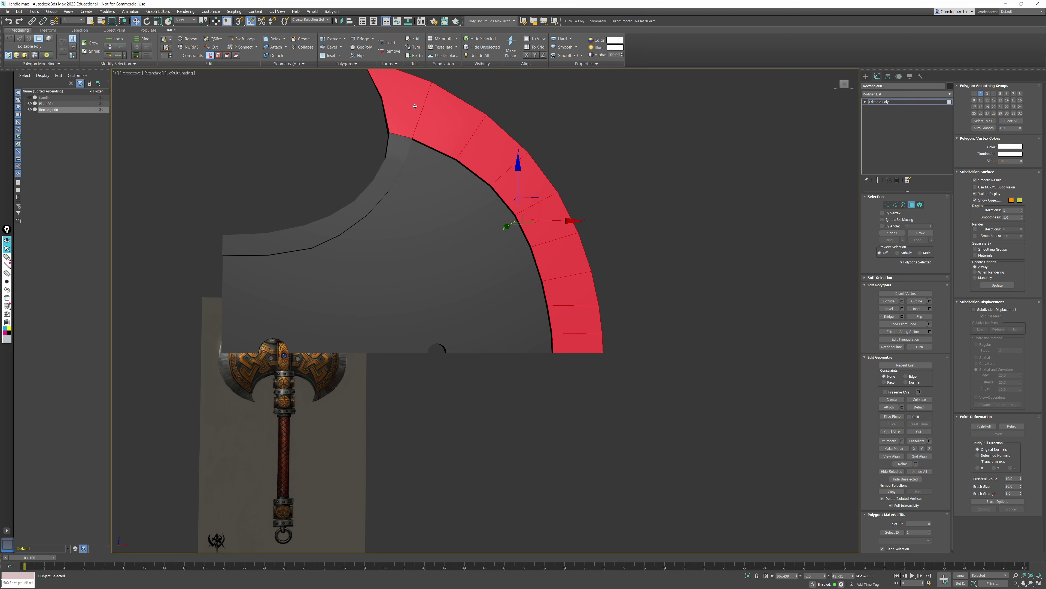
{"action": "left_click", "coordinate": [983, 128]}
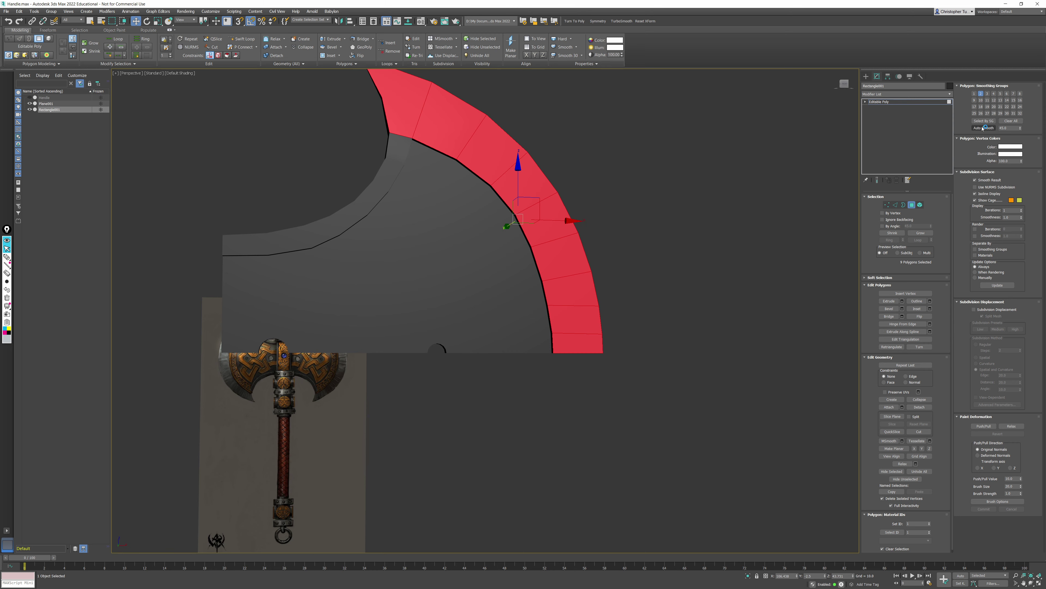
{"action": "left_click", "coordinate": [699, 221]}
{"action": "middle_click_drag", "start_coordinate": [684, 225], "coordinate": [442, 252], "text": "alt"}
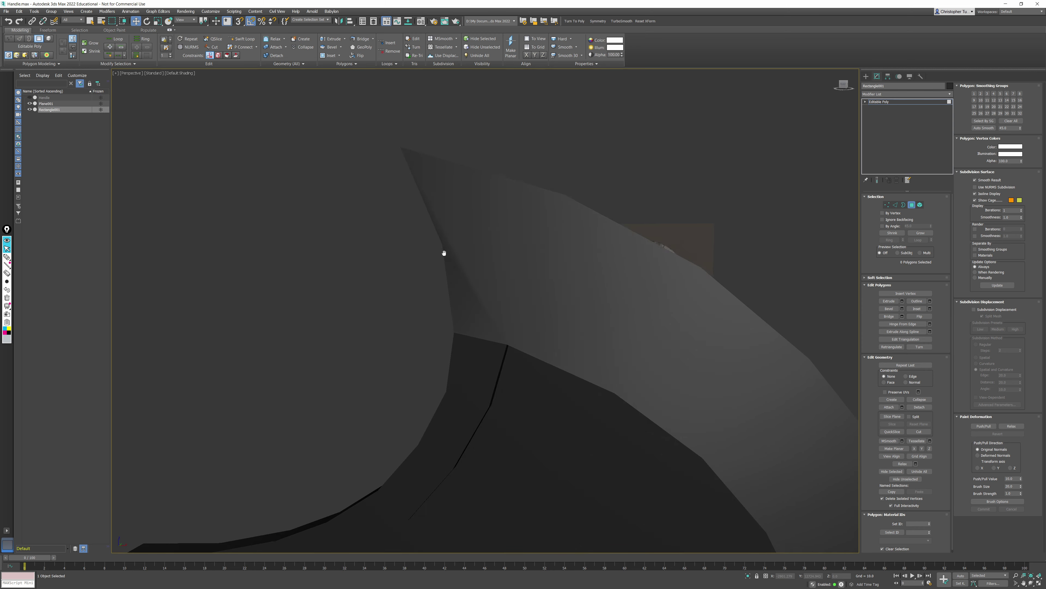
Step: Connect the rim vertex just below the blade's upper tip to the nearest inner corner vertex of the cutting-edge band
{"action": "key", "text": "1"}
{"action": "left_click_drag", "start_coordinate": [434, 232], "coordinate": [452, 255]}
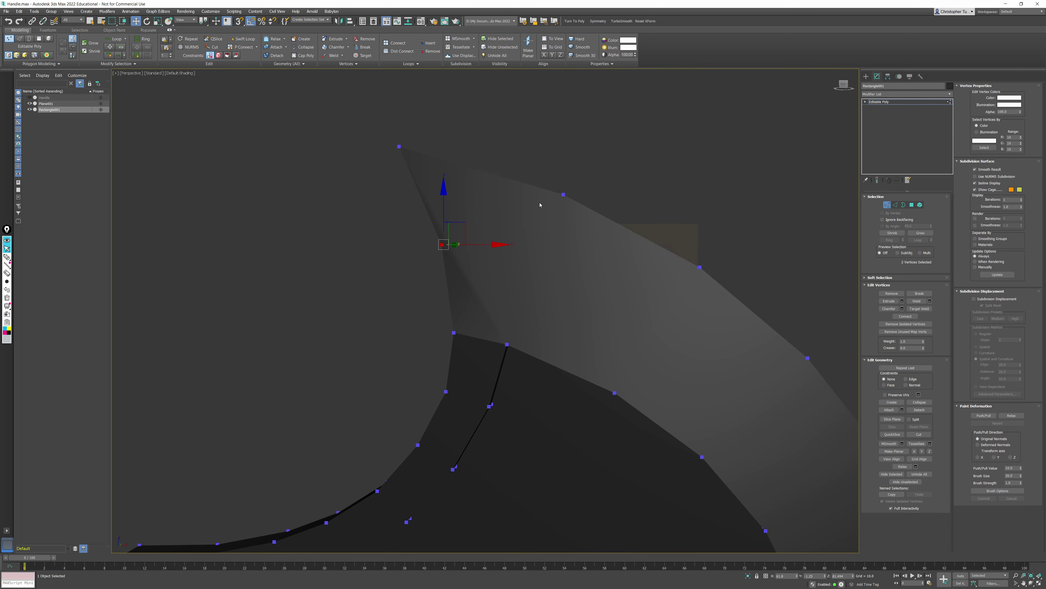
{"action": "left_click", "coordinate": [563, 194], "text": "ctrl"}
{"action": "left_click", "coordinate": [508, 344], "text": "ctrl"}
{"action": "mouse_move", "coordinate": [683, 248]}
{"action": "middle_mouse_down"}
{"action": "mouse_move", "coordinate": [630, 210]}
{"action": "mouse_move", "coordinate": [696, 265]}
{"action": "mouse_move", "coordinate": [676, 244]}
{"action": "middle_mouse_up"}
{"action": "key", "text": "F4"}
{"action": "left_click", "coordinate": [352, 198]}
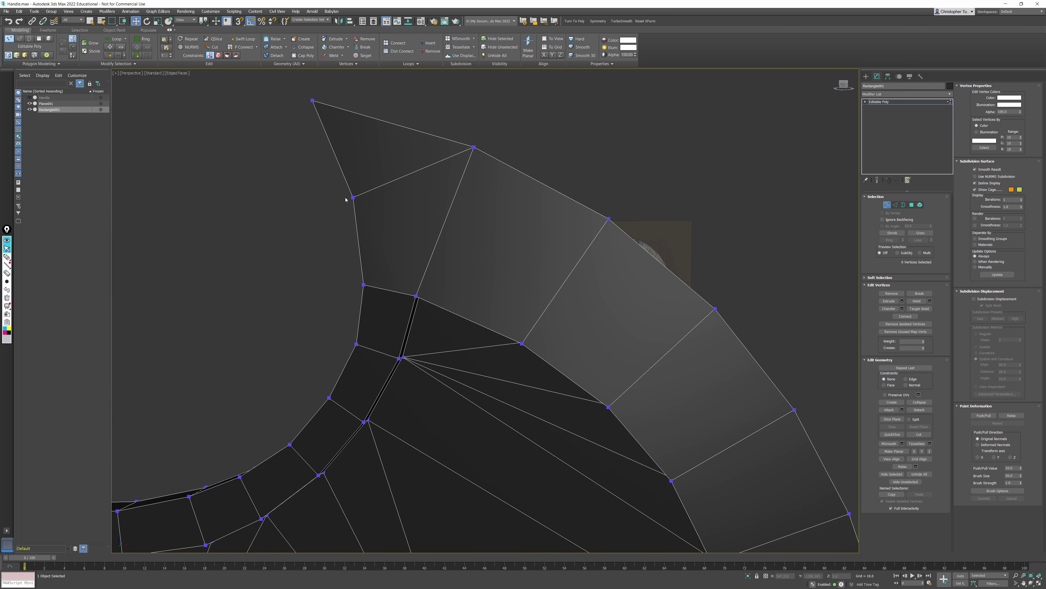
{"action": "left_click", "coordinate": [416, 295], "text": "ctrl"}
{"action": "middle_click_drag", "start_coordinate": [507, 300], "coordinate": [561, 256], "text": "alt"}
{"action": "left_click", "coordinate": [887, 205]}
{"action": "mouse_move", "coordinate": [655, 270]}
{"action": "middle_mouse_down", "text": "alt"}
{"action": "mouse_move", "coordinate": [624, 258]}
{"action": "mouse_move", "coordinate": [567, 285]}
{"action": "mouse_move", "coordinate": [613, 292]}
{"action": "mouse_move", "coordinate": [600, 290]}
{"action": "mouse_move", "coordinate": [647, 272]}
{"action": "middle_mouse_up", "text": "alt"}
{"action": "scroll", "coordinate": [616, 267], "scroll_direction": "down", "scroll_amount": 2}
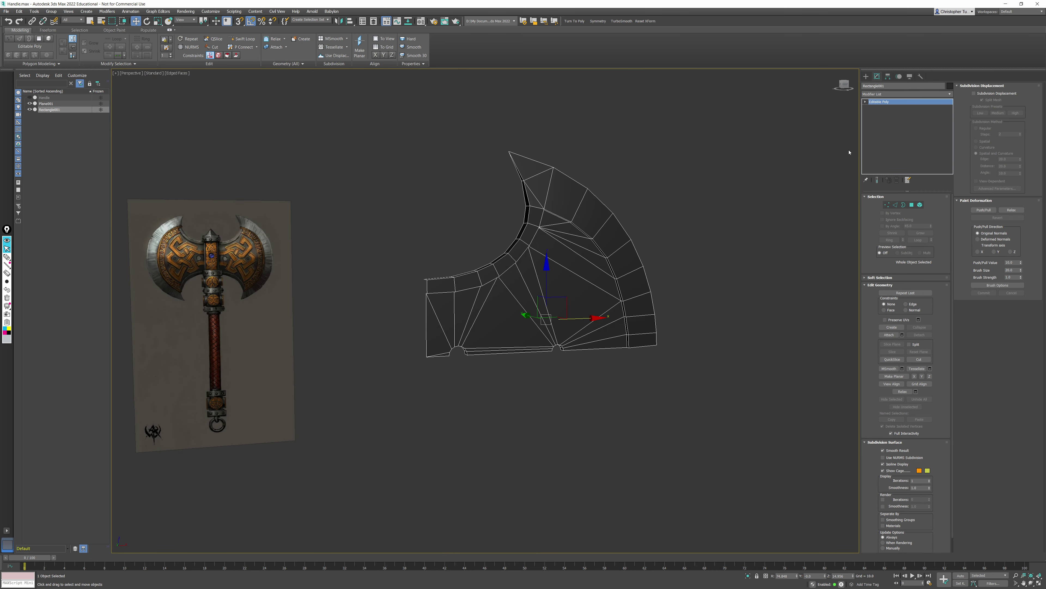
Step: Move only the blade's pivot to the world origin by zeroing its X and Z positions
{"action": "left_click", "coordinate": [887, 77]}
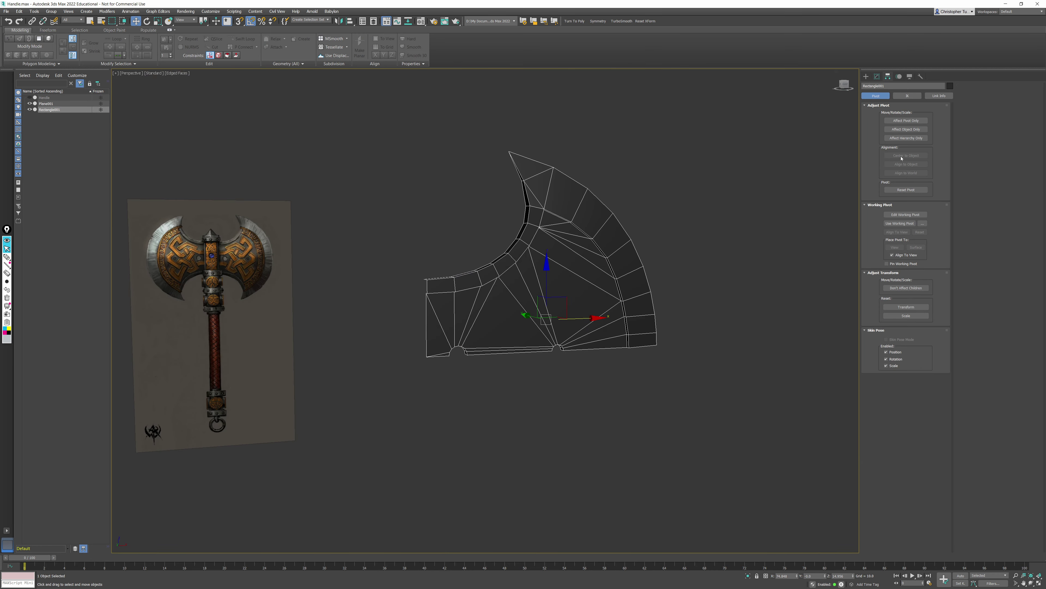
{"action": "left_click", "coordinate": [906, 121]}
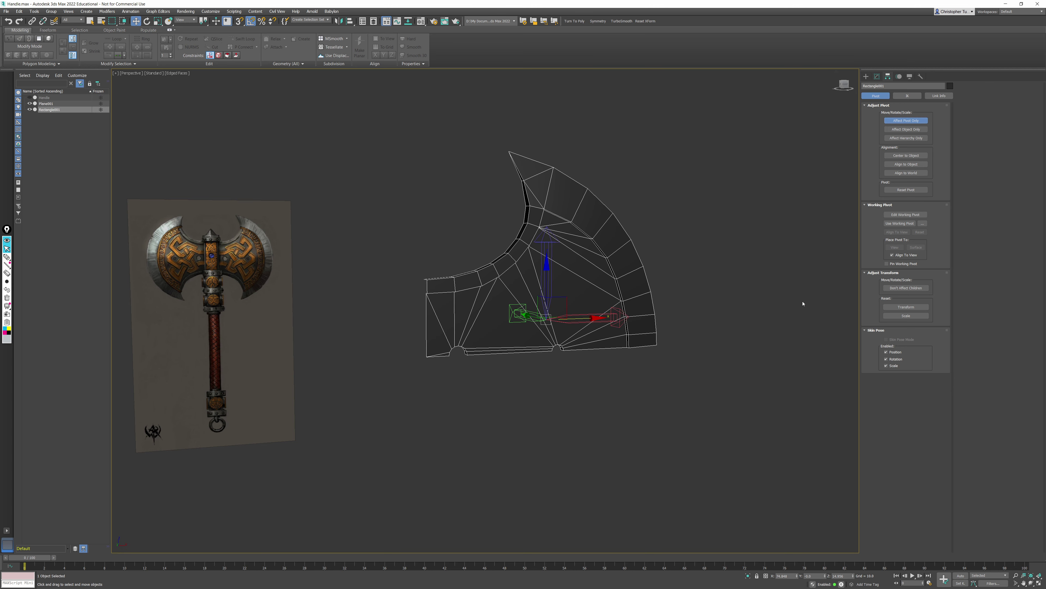
{"action": "right_click", "coordinate": [797, 577]}
{"action": "right_click", "coordinate": [853, 577]}
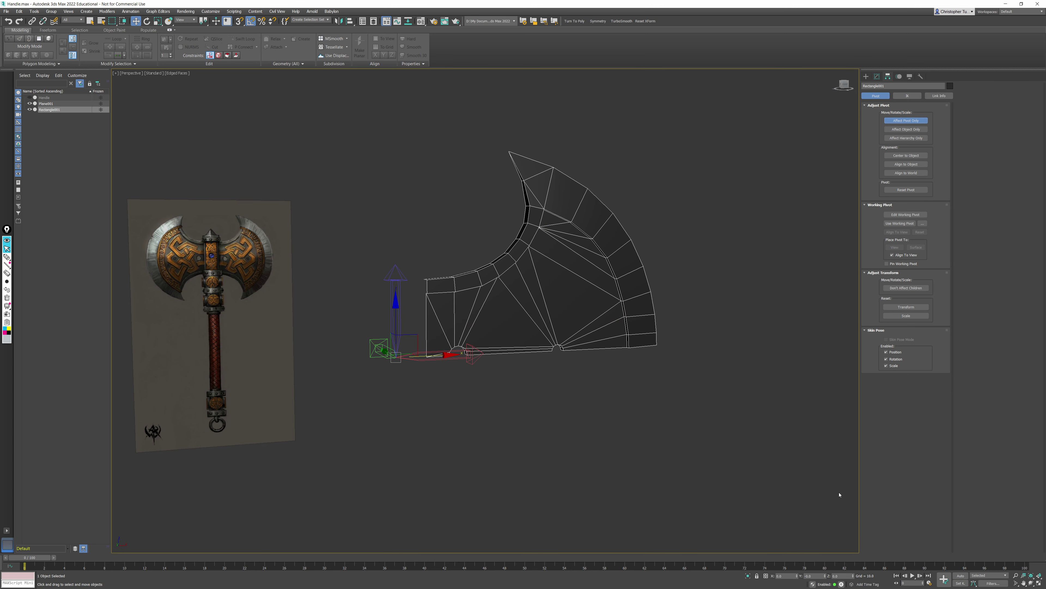
{"action": "left_click", "coordinate": [877, 77]}
Step: Mirror the blade with a planar Symmetry modifier on the X, Y and Z axes, flipping only the Y axis
{"action": "middle_click_drag", "start_coordinate": [521, 269], "coordinate": [463, 279], "text": "alt"}
{"action": "left_click", "coordinate": [598, 21]}
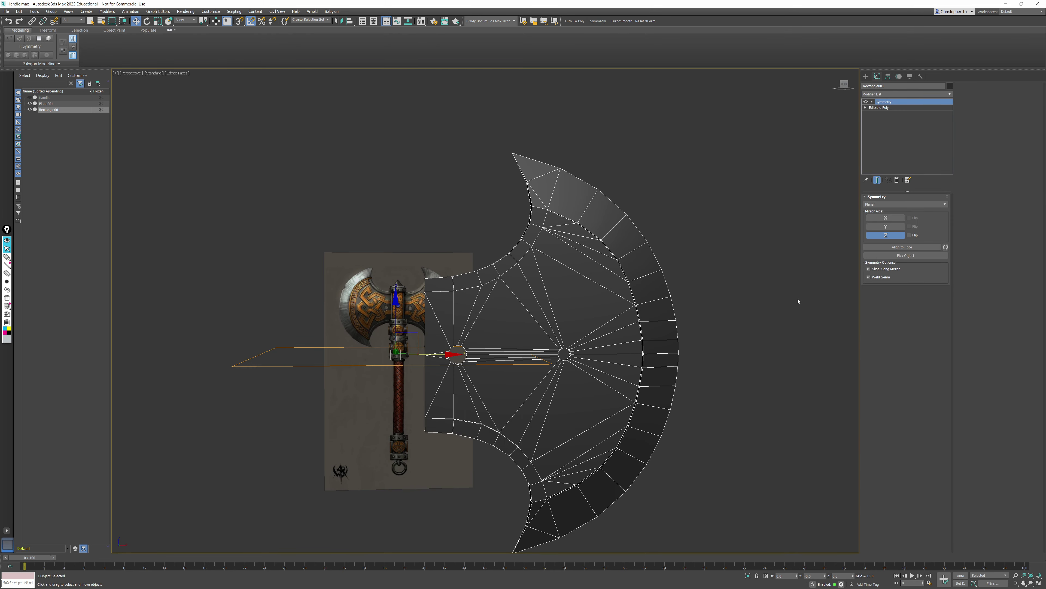
{"action": "left_click", "coordinate": [900, 227]}
{"action": "left_click", "coordinate": [898, 218]}
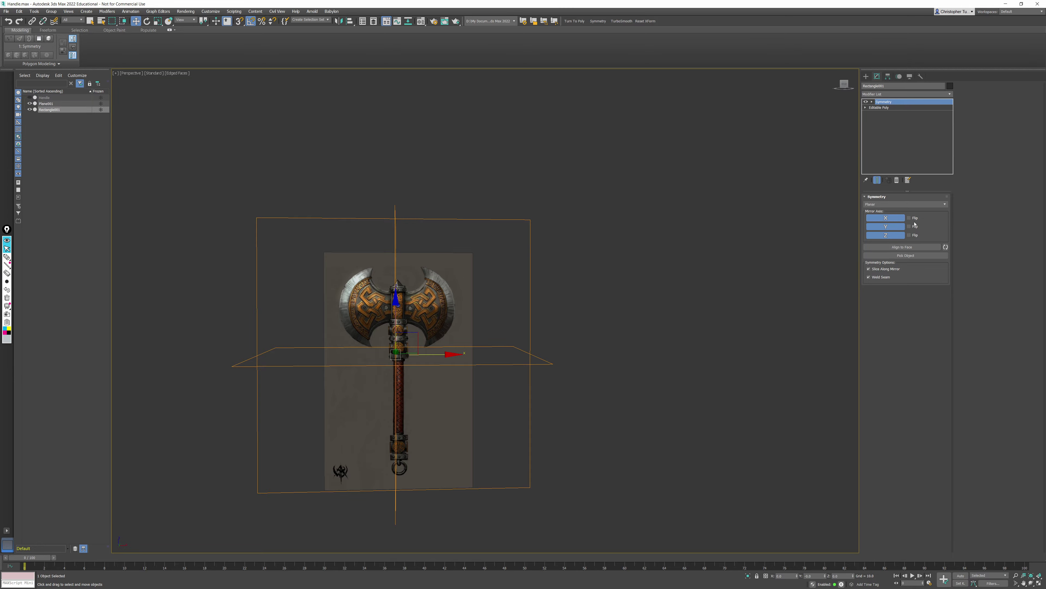
{"action": "left_click", "coordinate": [913, 227]}
{"action": "left_click", "coordinate": [911, 218]}
{"action": "left_click", "coordinate": [909, 218]}
{"action": "middle_click_drag", "start_coordinate": [570, 286], "coordinate": [580, 250], "text": "alt"}
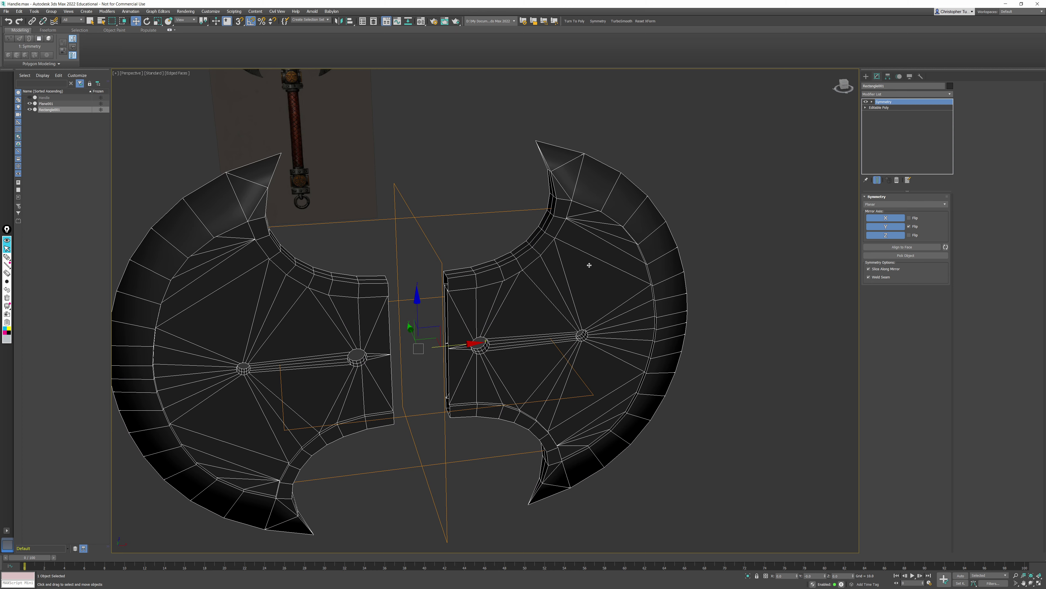
Step: Convert the mirrored blades to an Editable Poly
{"action": "right_click", "coordinate": [589, 265]}
{"action": "mouse_move", "coordinate": [618, 339]}
{"action": "left_click", "coordinate": [675, 339]}
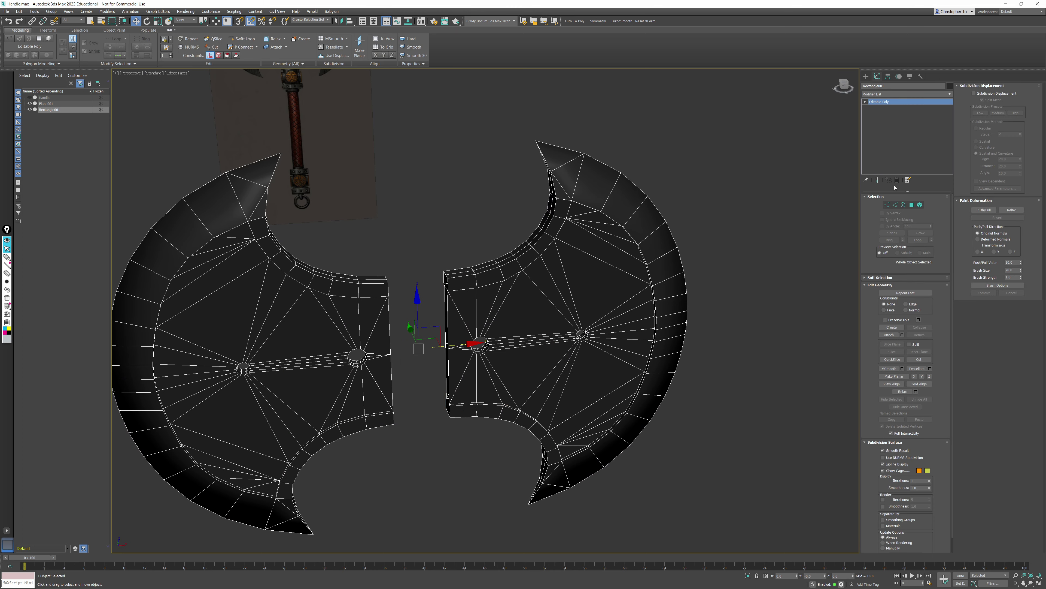
Step: Remove the middle edge loops running along the thickness of all four concave rims, excluding the outer edges at the tips
{"action": "left_click", "coordinate": [895, 204]}
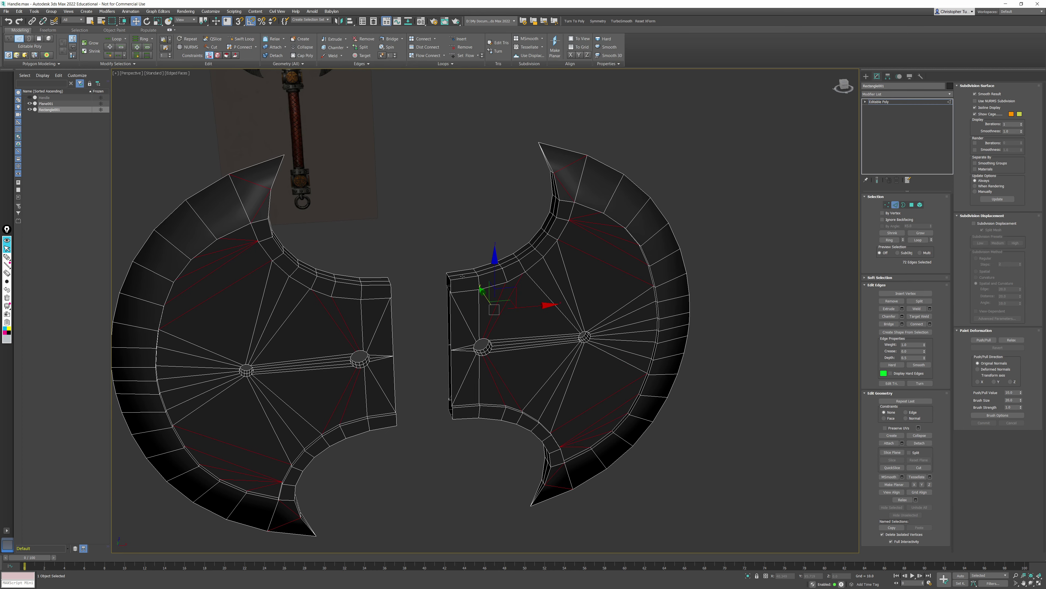
{"action": "double_click", "coordinate": [462, 275]}
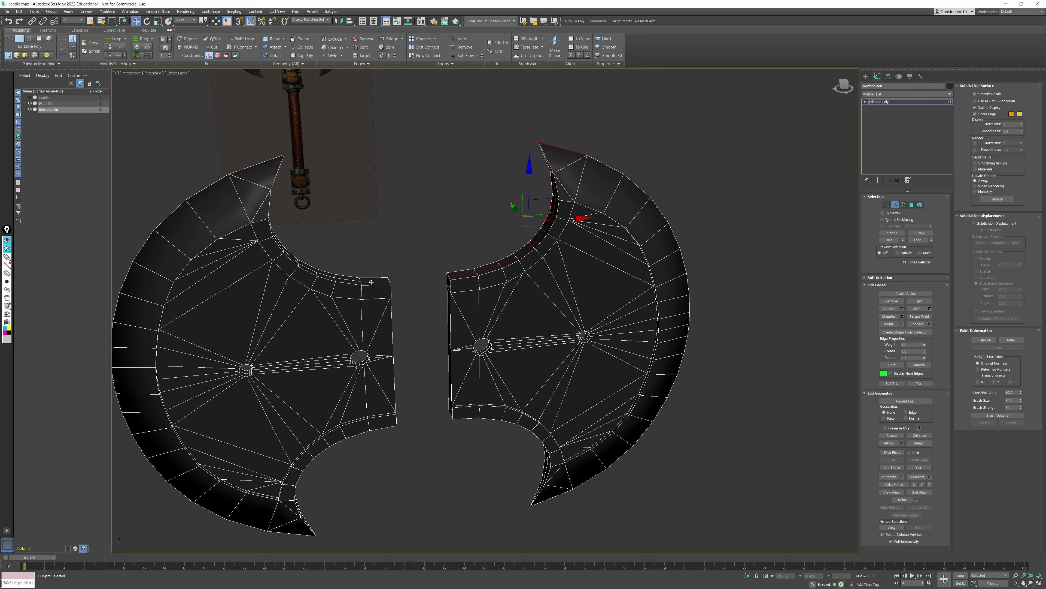
{"action": "double_click", "coordinate": [372, 282], "text": "ctrl"}
{"action": "left_click", "coordinate": [567, 145], "text": "alt"}
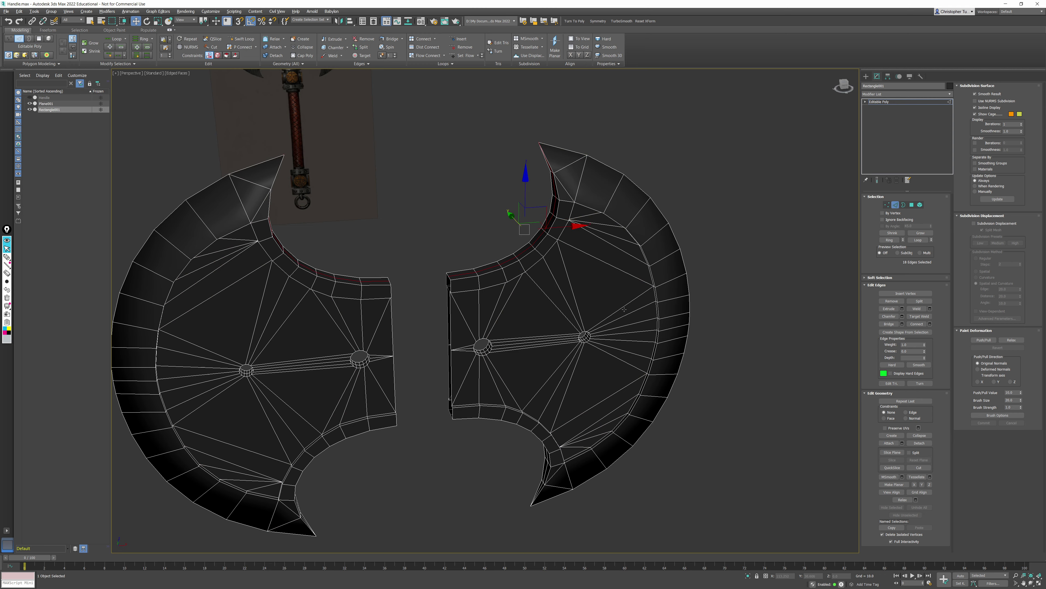
{"action": "scroll", "coordinate": [553, 332], "scroll_direction": "up", "scroll_amount": 4}
{"action": "scroll", "coordinate": [418, 346], "scroll_direction": "down", "scroll_amount": 4}
{"action": "middle_click_drag", "start_coordinate": [418, 346], "coordinate": [507, 269], "text": "alt"}
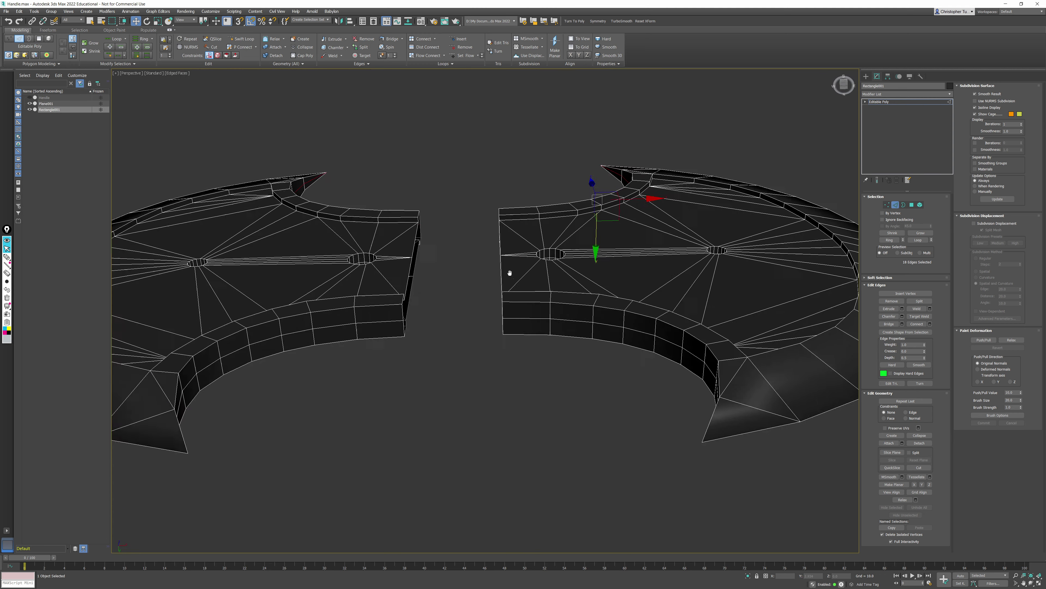
{"action": "double_click", "coordinate": [373, 320], "text": "ctrl"}
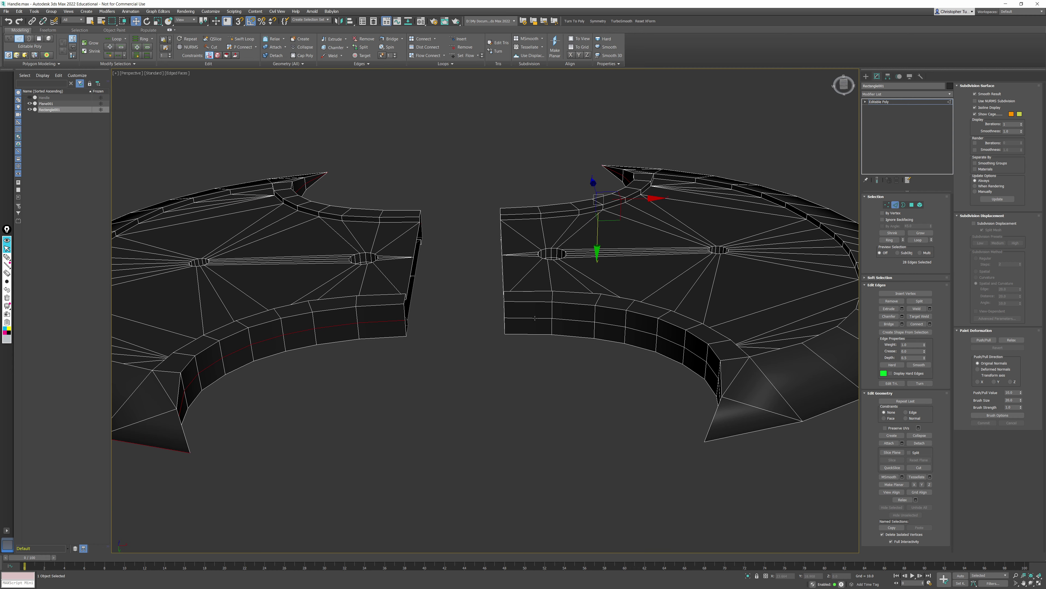
{"action": "double_click", "coordinate": [535, 318], "text": "ctrl"}
{"action": "scroll", "coordinate": [463, 343], "scroll_direction": "down", "scroll_amount": 3}
{"action": "left_click", "coordinate": [309, 377], "text": "alt"}
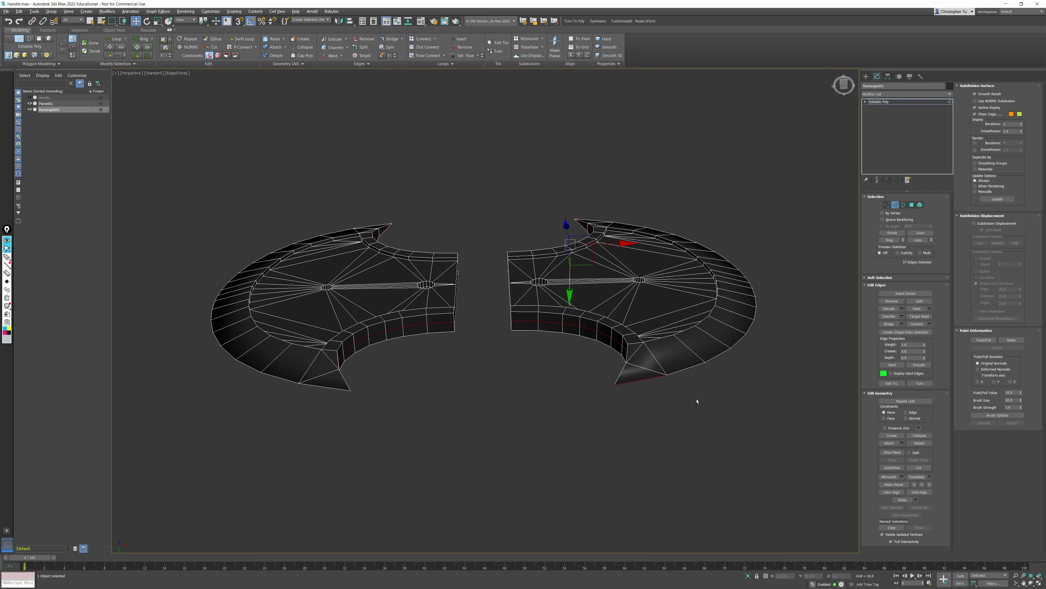
{"action": "left_click", "coordinate": [657, 381], "text": "alt"}
{"action": "middle_click_drag", "start_coordinate": [661, 393], "coordinate": [654, 406], "text": "alt"}
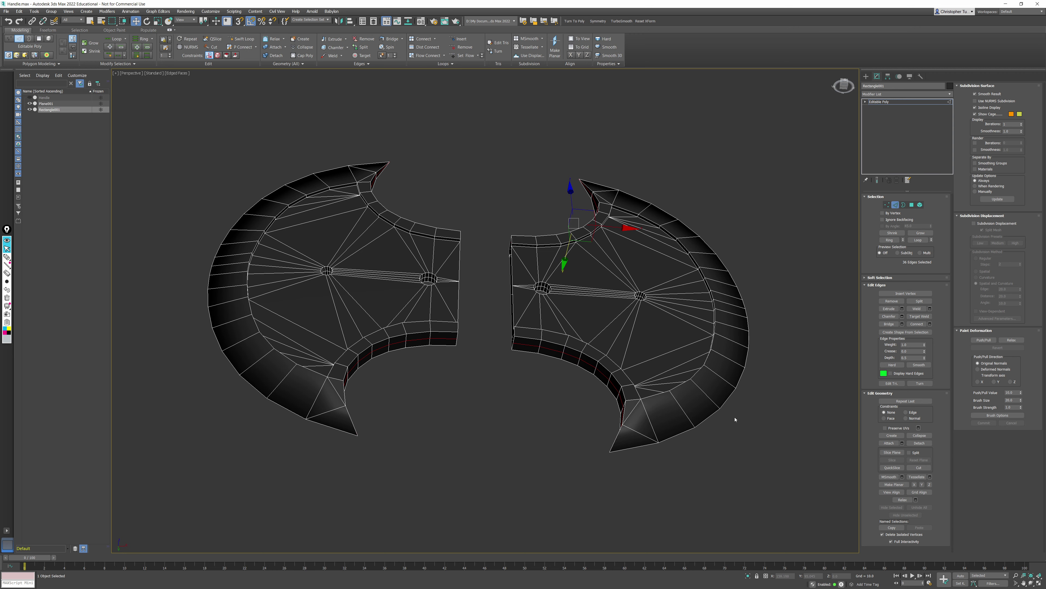
{"action": "left_click", "coordinate": [763, 285]}
Step: Remove the middle edge loops running around the inner walls of the holes in both blades
{"action": "middle_click_drag", "start_coordinate": [582, 147], "coordinate": [511, 248], "text": "alt"}
{"action": "scroll", "coordinate": [308, 274], "scroll_direction": "up", "scroll_amount": 6}
{"action": "middle_click_drag", "start_coordinate": [309, 274], "coordinate": [357, 341], "text": "alt"}
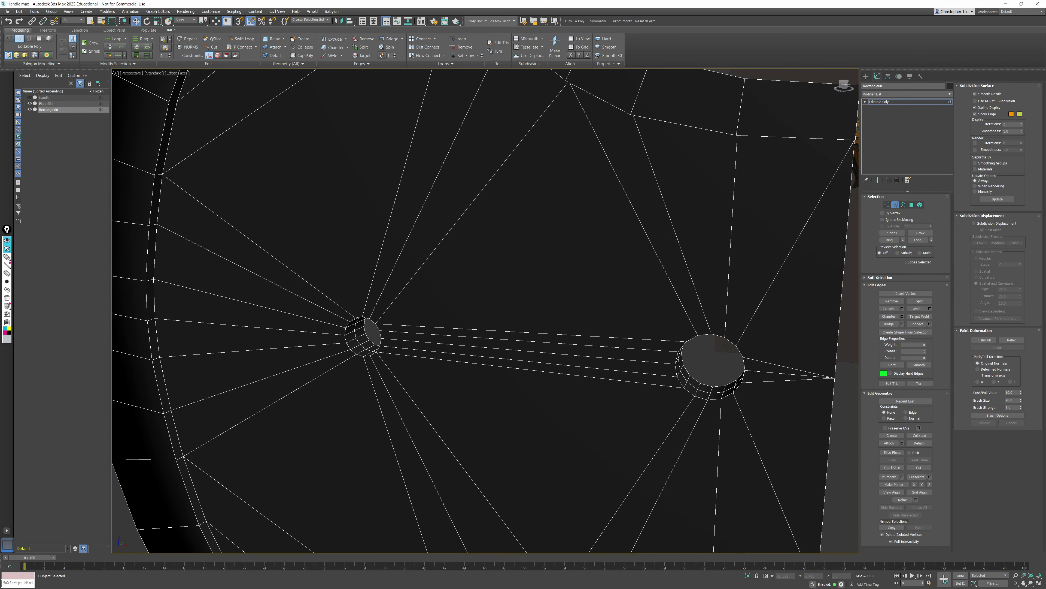
{"action": "double_click", "coordinate": [359, 336]}
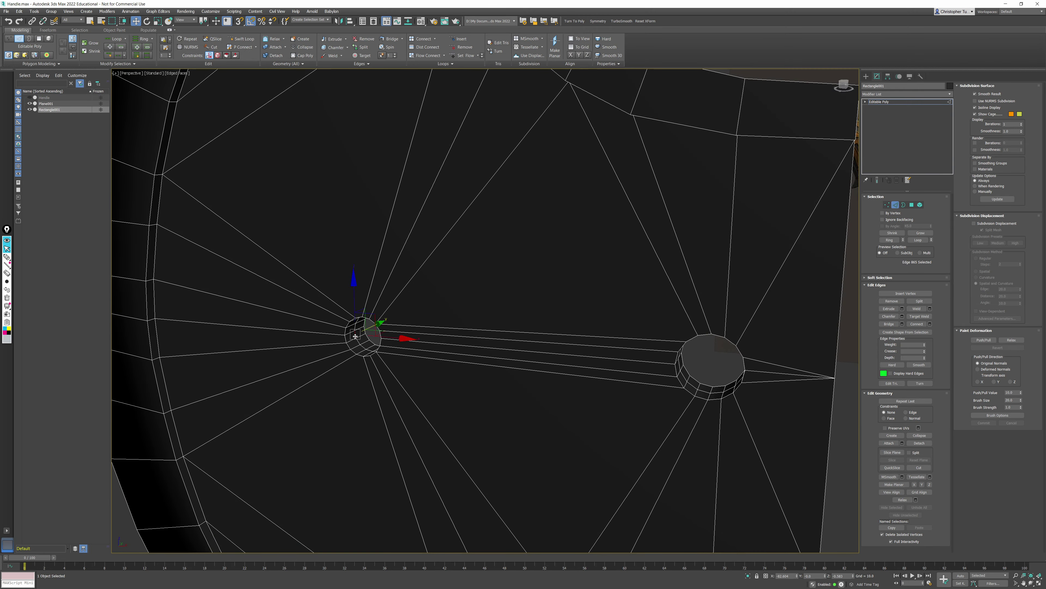
{"action": "double_click", "coordinate": [682, 364], "text": "ctrl"}
{"action": "middle_click_drag", "start_coordinate": [682, 364], "coordinate": [539, 312], "text": "alt"}
{"action": "scroll", "coordinate": [539, 311], "scroll_direction": "up", "scroll_amount": 5}
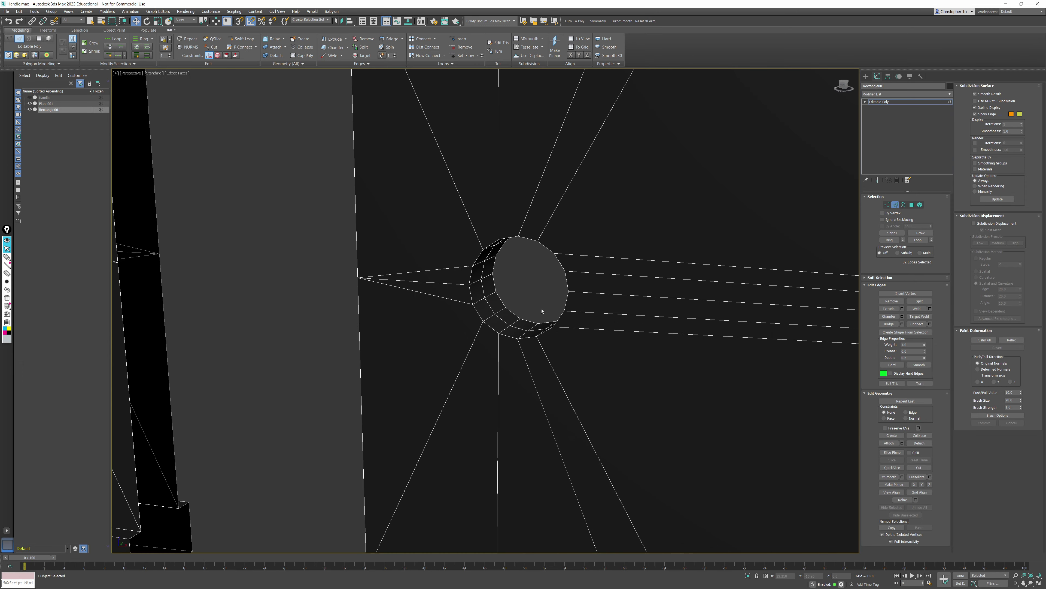
{"action": "double_click", "coordinate": [488, 290], "text": "ctrl"}
{"action": "scroll", "coordinate": [582, 306], "scroll_direction": "down", "scroll_amount": 6}
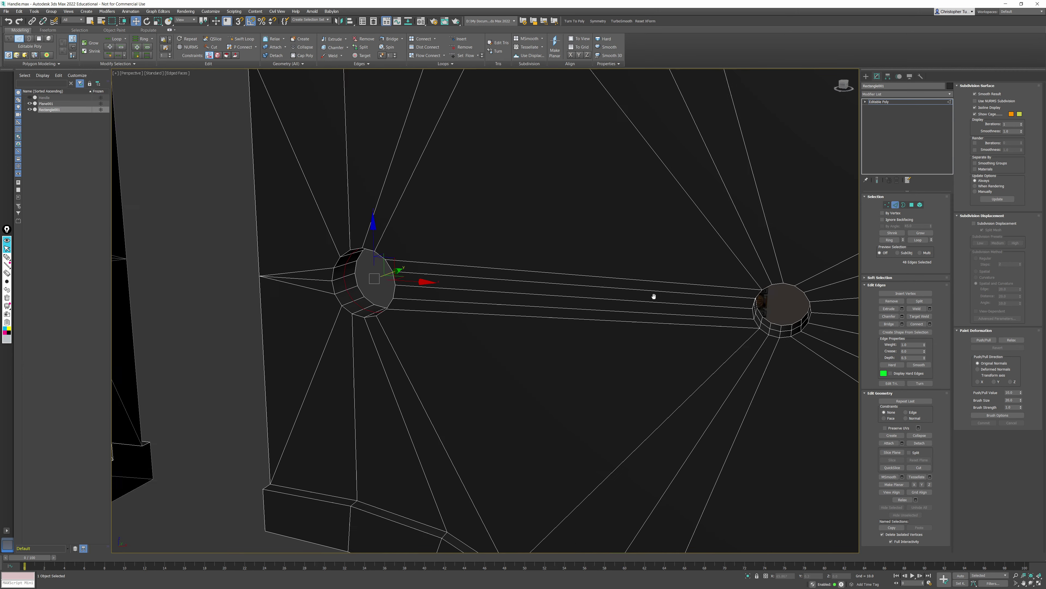
{"action": "left_click", "coordinate": [619, 317]}
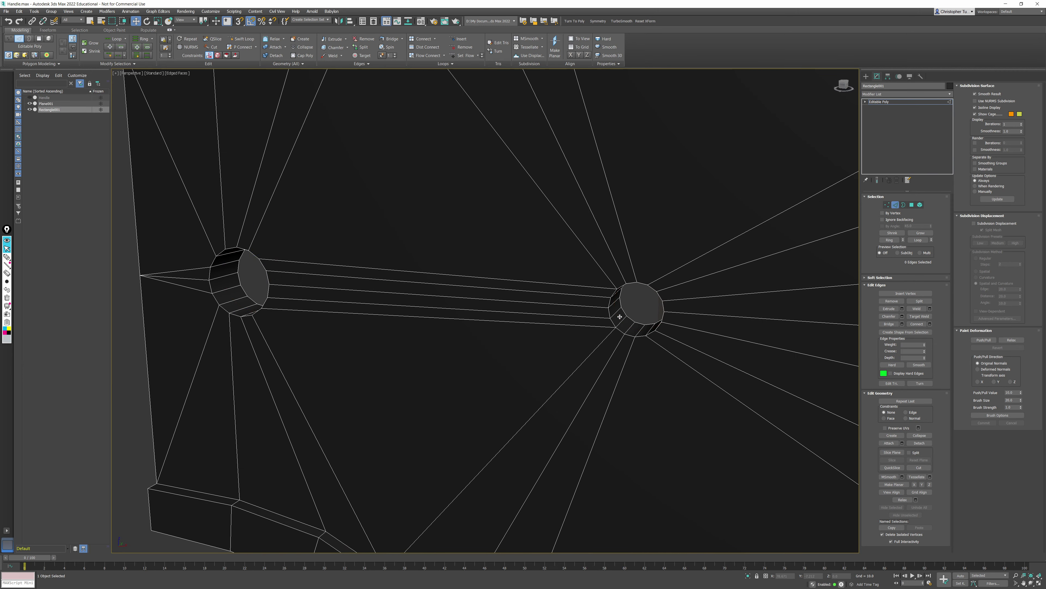
Step: Examine the blades' smoothed shading with the edge display hidden, checking the cutting edge from the side
{"action": "scroll", "coordinate": [542, 207], "scroll_direction": "down", "scroll_amount": 10}
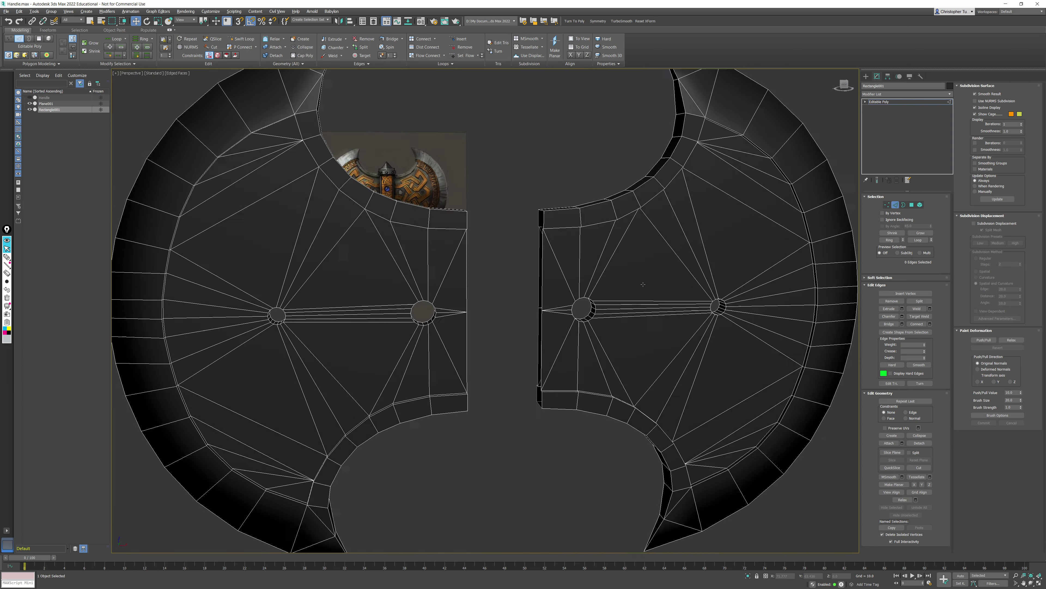
{"action": "middle_click_drag", "start_coordinate": [643, 284], "coordinate": [514, 254], "text": "alt"}
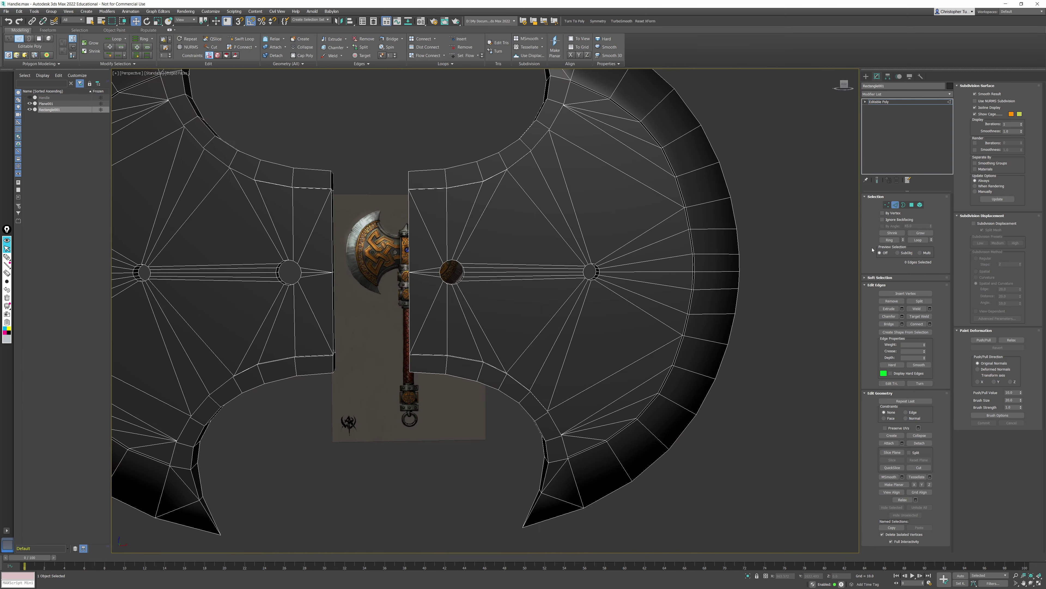
{"action": "left_click", "coordinate": [915, 205]}
{"action": "middle_click_drag", "start_coordinate": [700, 294], "coordinate": [640, 290], "text": "alt"}
{"action": "key", "text": "F4"}
{"action": "scroll", "coordinate": [659, 279], "scroll_direction": "down", "scroll_amount": 5}
{"action": "scroll", "coordinate": [434, 258], "scroll_direction": "up", "scroll_amount": 5}
{"action": "scroll", "coordinate": [385, 248], "scroll_direction": "down", "scroll_amount": 3}
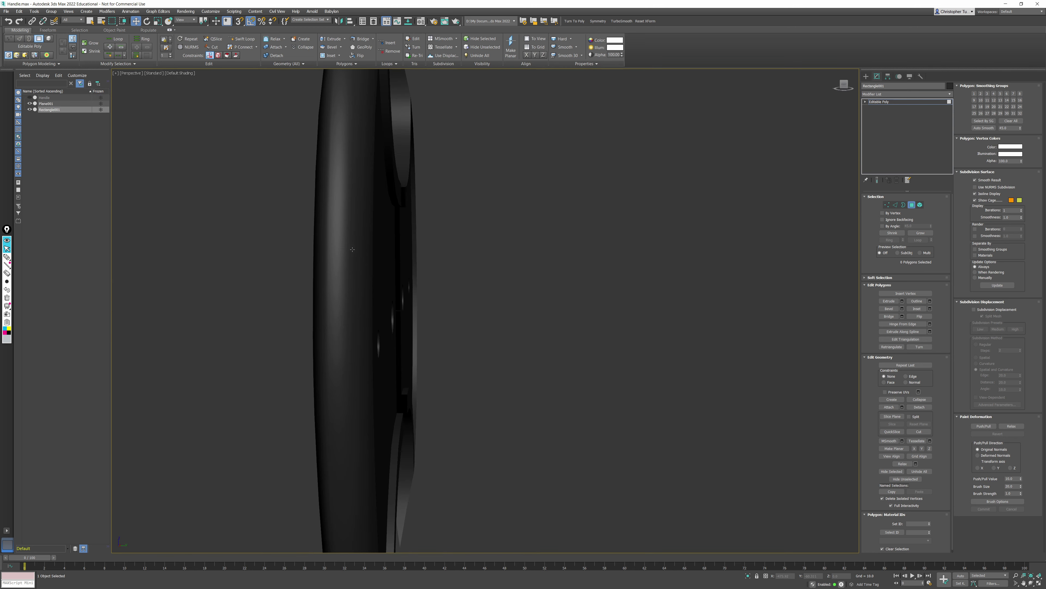
{"action": "middle_click_drag", "start_coordinate": [353, 249], "coordinate": [442, 251]}
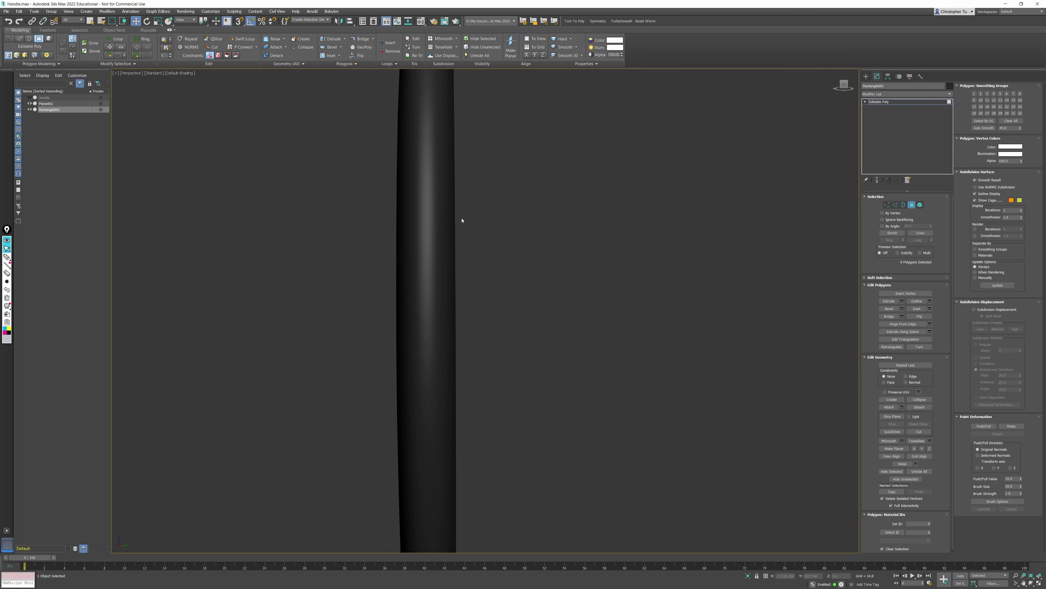
Step: Select all the polygons of the cutting-edge band on one side of the first blade, from the upper tip to the lower tip
{"action": "middle_click_drag", "start_coordinate": [555, 221], "coordinate": [557, 194], "text": "alt"}
{"action": "left_click", "coordinate": [558, 174]}
{"action": "left_click", "coordinate": [561, 183], "text": "ctrl"}
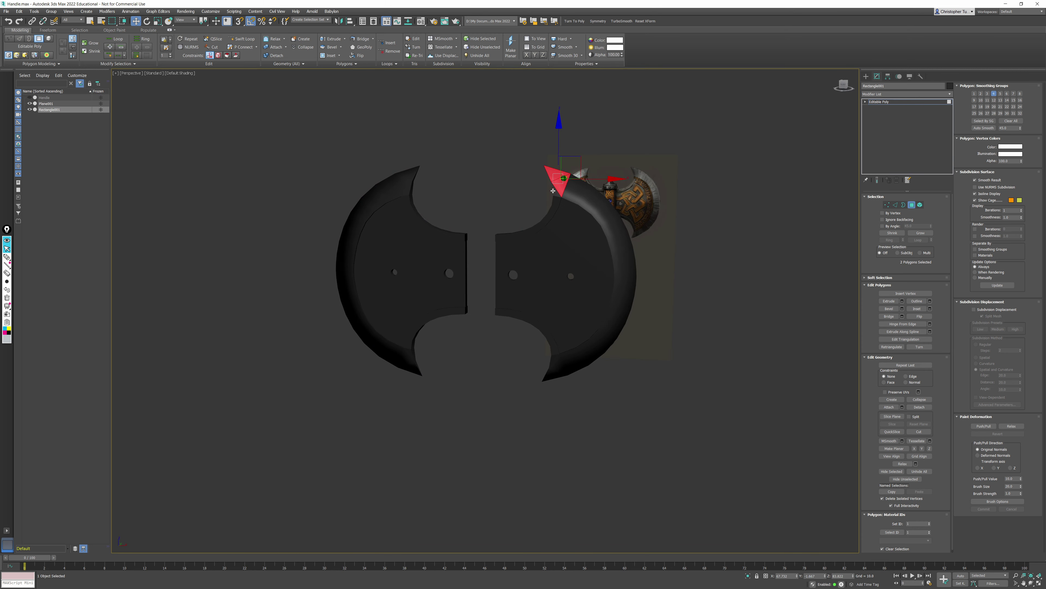
{"action": "left_click", "coordinate": [555, 190], "text": "ctrl"}
{"action": "left_click", "coordinate": [575, 193], "text": "ctrl"}
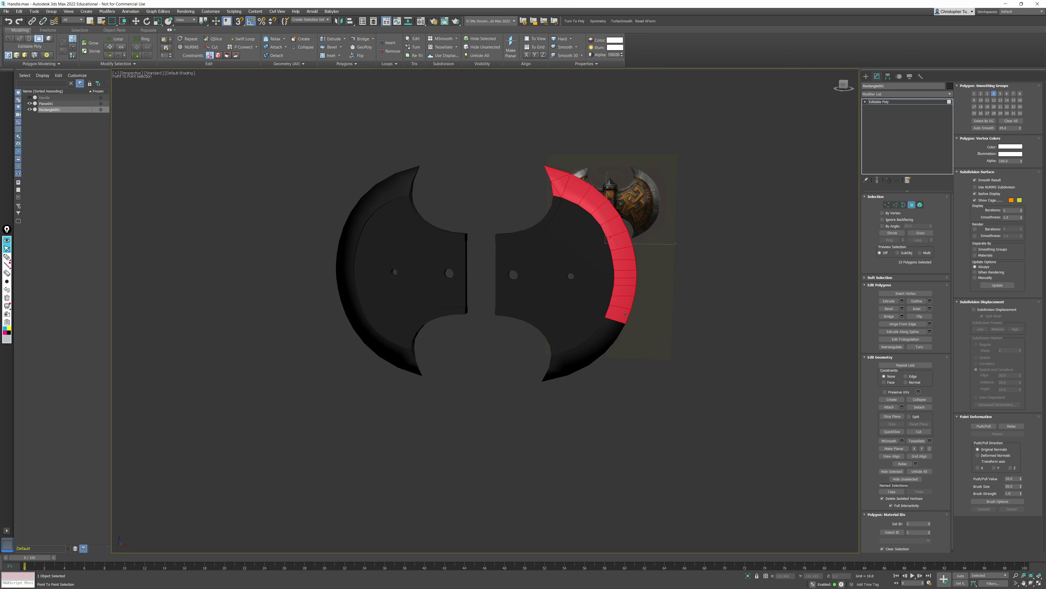
{"action": "left_click", "coordinate": [573, 365], "text": "ctrl+shift"}
{"action": "left_click", "coordinate": [555, 362], "text": "ctrl"}
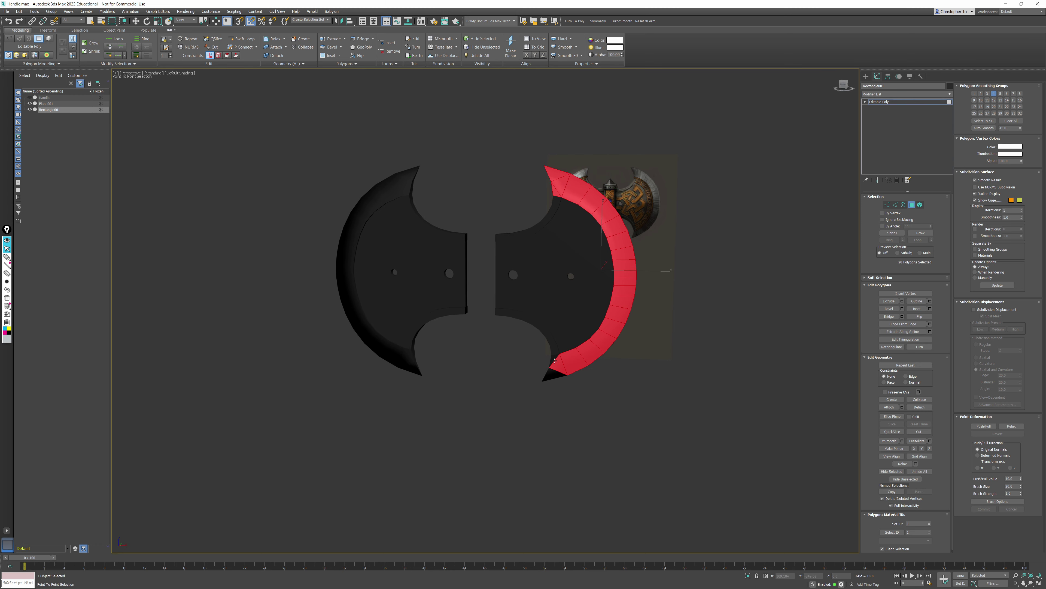
{"action": "left_click", "coordinate": [555, 361], "text": "ctrl"}
{"action": "left_click", "coordinate": [554, 359], "text": "ctrl"}
{"action": "left_click", "coordinate": [552, 373], "text": "ctrl"}
{"action": "right_click", "coordinate": [603, 183]}
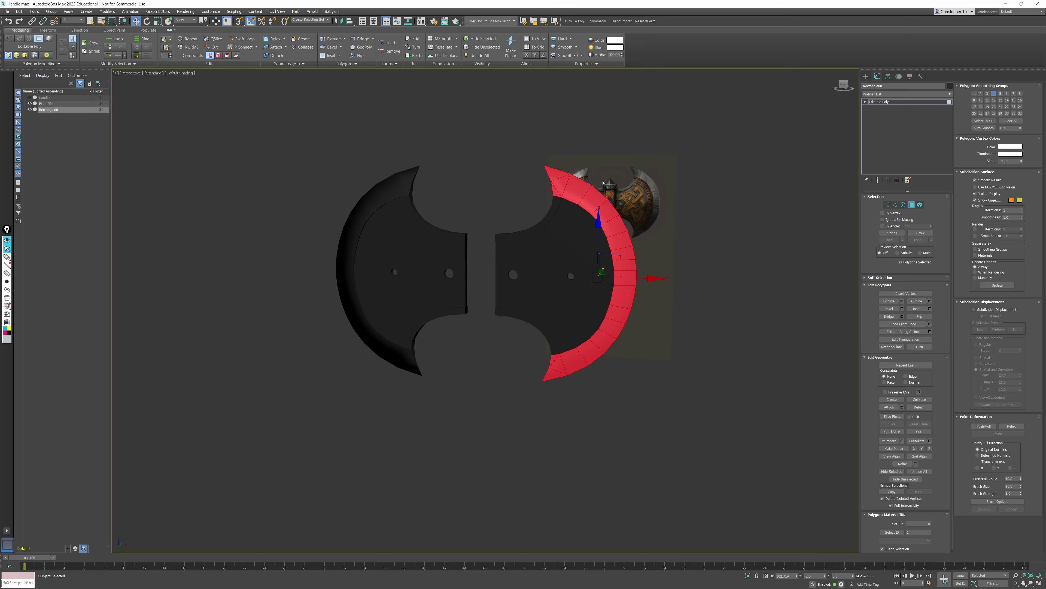
Step: Add the second blade's cutting-edge band, from the upper tip to the lower tip, to the selection and auto-smooth both bands
{"action": "middle_click_drag", "start_coordinate": [590, 299], "coordinate": [518, 259], "text": "alt"}
{"action": "left_click", "coordinate": [499, 210], "text": "ctrl"}
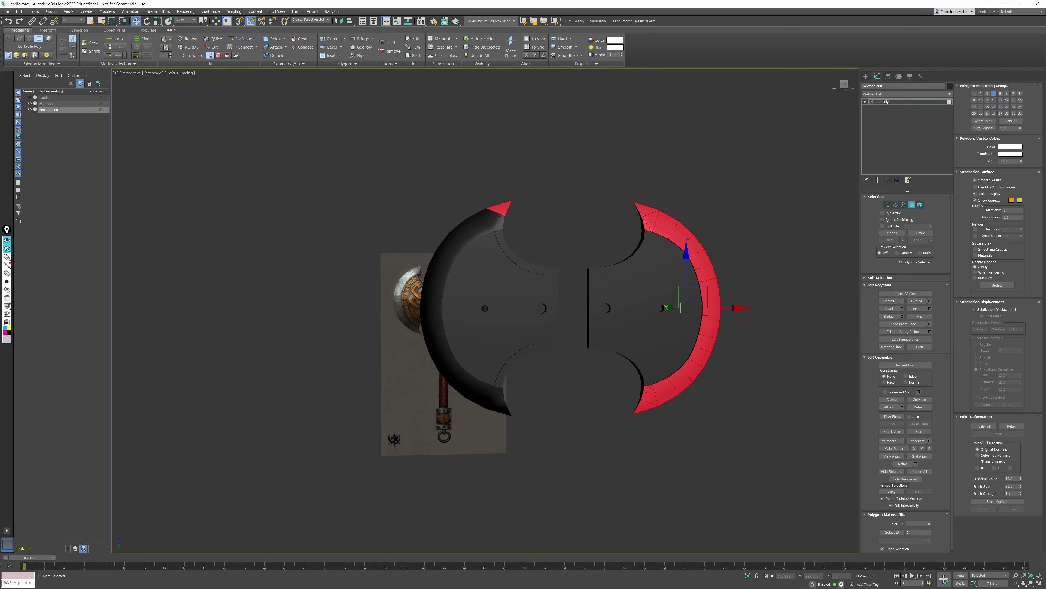
{"action": "left_click", "coordinate": [499, 222], "text": "ctrl"}
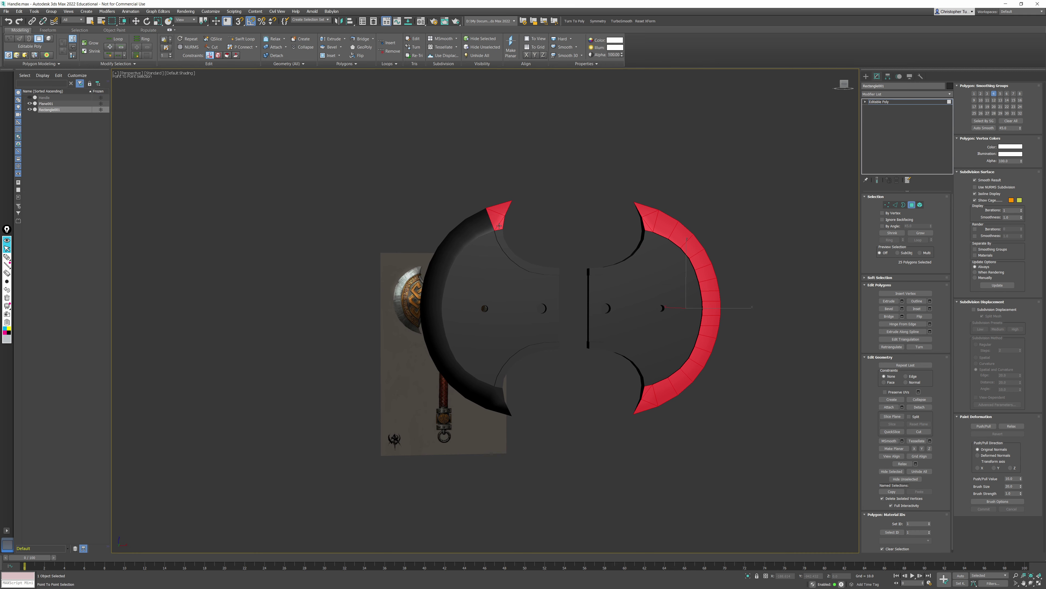
{"action": "left_click", "coordinate": [428, 337], "text": "ctrl"}
{"action": "left_click", "coordinate": [495, 397], "text": "ctrl"}
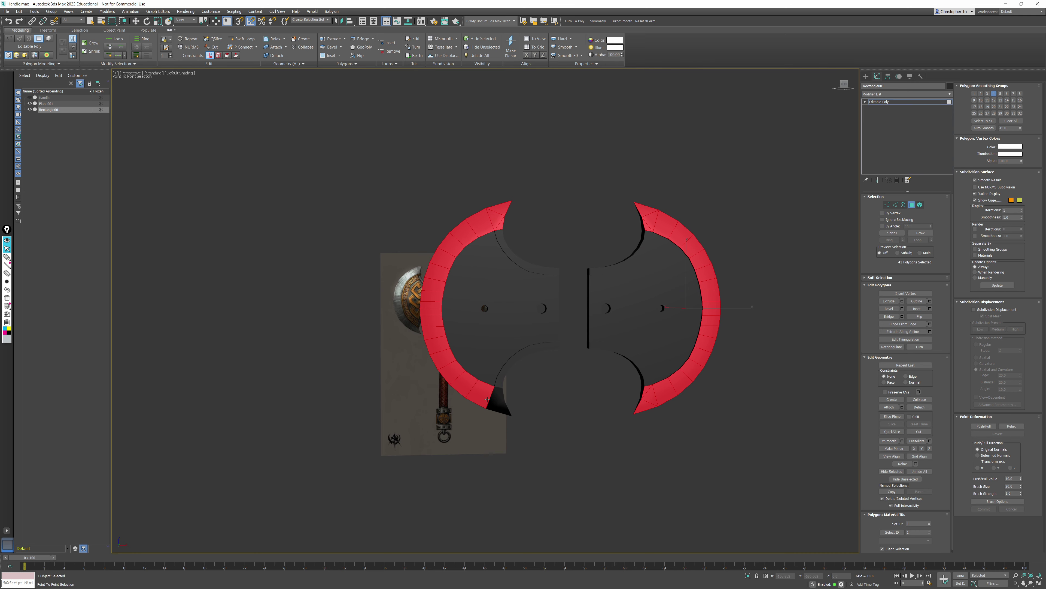
{"action": "left_click", "coordinate": [499, 407], "text": "ctrl"}
{"action": "key", "text": "w"}
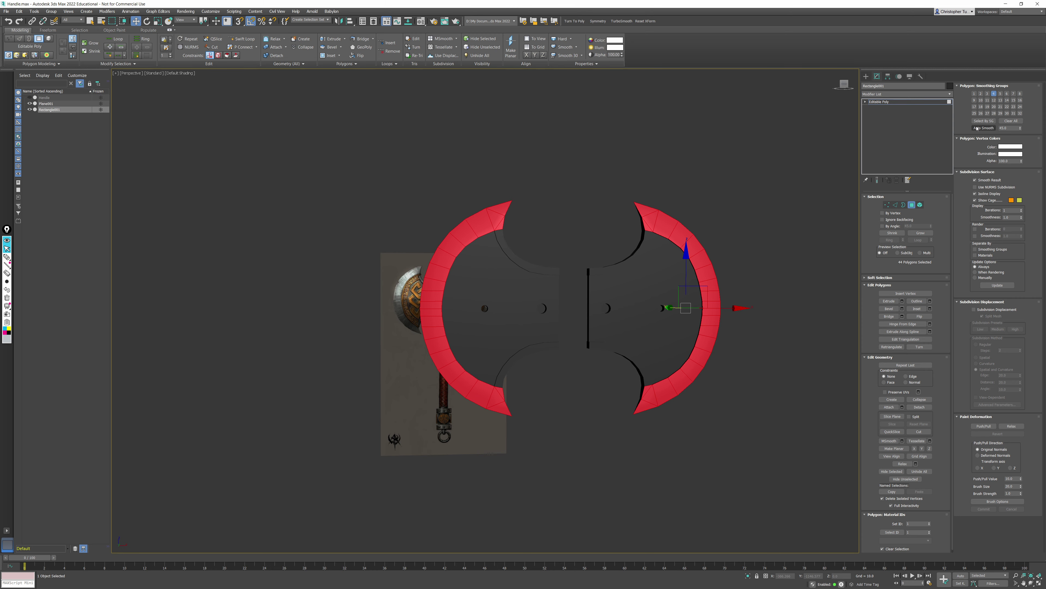
{"action": "left_click", "coordinate": [669, 197]}
{"action": "middle_click_drag", "start_coordinate": [669, 197], "coordinate": [514, 225], "text": "alt"}
Step: View the blades from the front against the reference and make the blade object see-through
{"action": "key", "text": "f"}
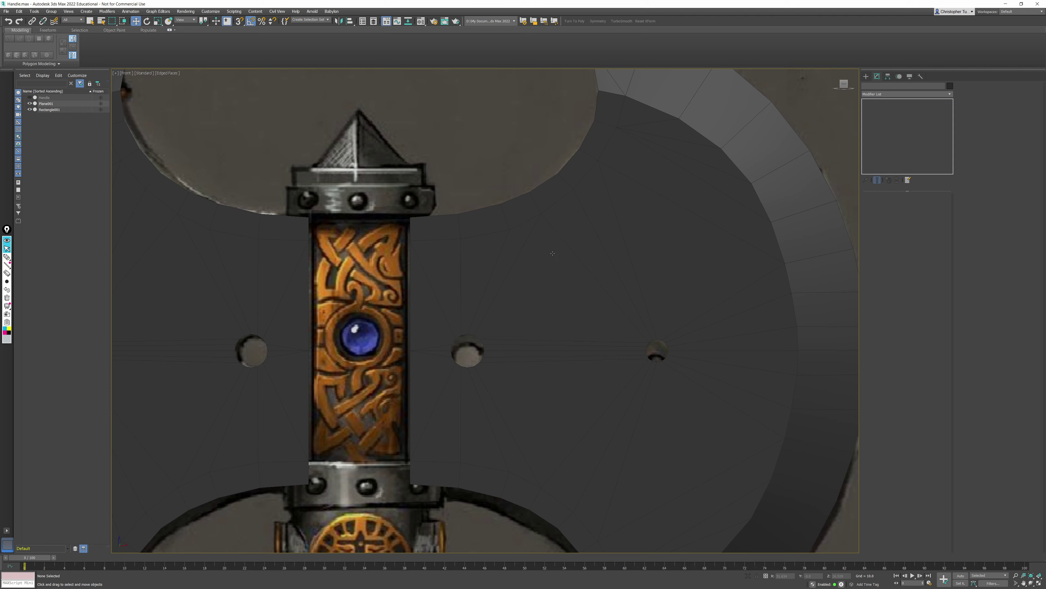
{"action": "middle_click_drag", "start_coordinate": [588, 255], "coordinate": [717, 248]}
{"action": "scroll", "coordinate": [717, 248], "scroll_direction": "down", "scroll_amount": 3}
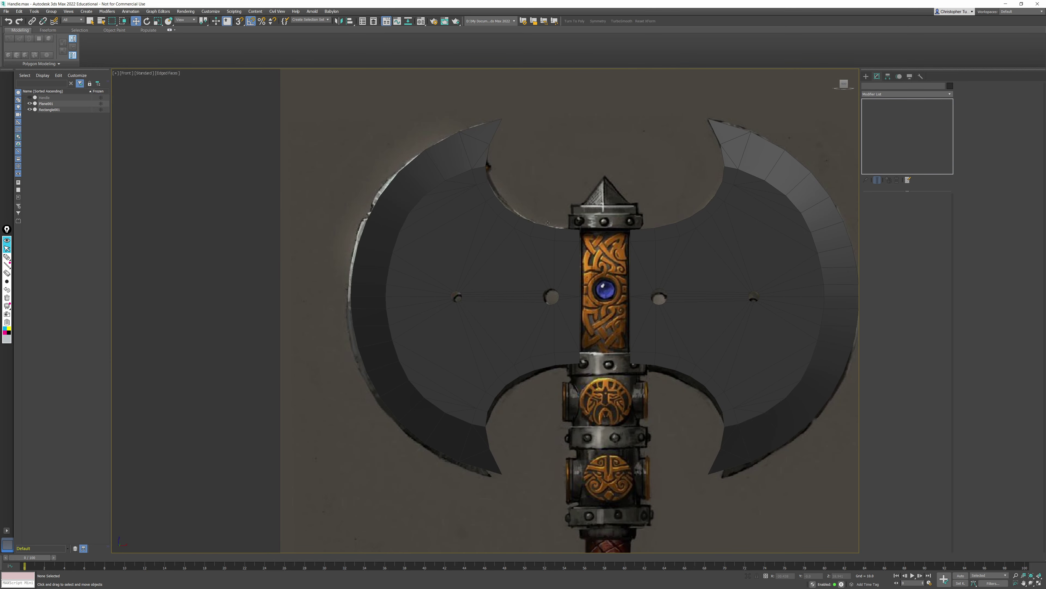
{"action": "middle_click_drag", "start_coordinate": [547, 223], "coordinate": [606, 268]}
{"action": "scroll", "coordinate": [463, 251], "scroll_direction": "up", "scroll_amount": 2}
{"action": "left_click", "coordinate": [463, 251]}
{"action": "key", "text": "alt+x"}
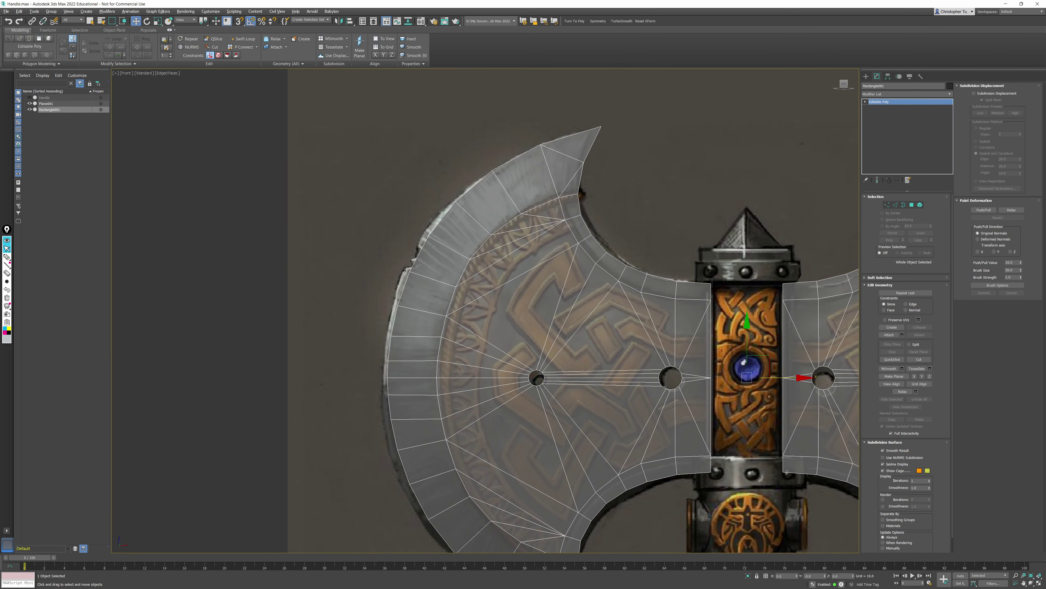
Step: Cut a zigzag notch outline into the left blade's front face, following the chipped cutting edge in the reference
{"action": "scroll", "coordinate": [411, 261], "scroll_direction": "up", "scroll_amount": 5}
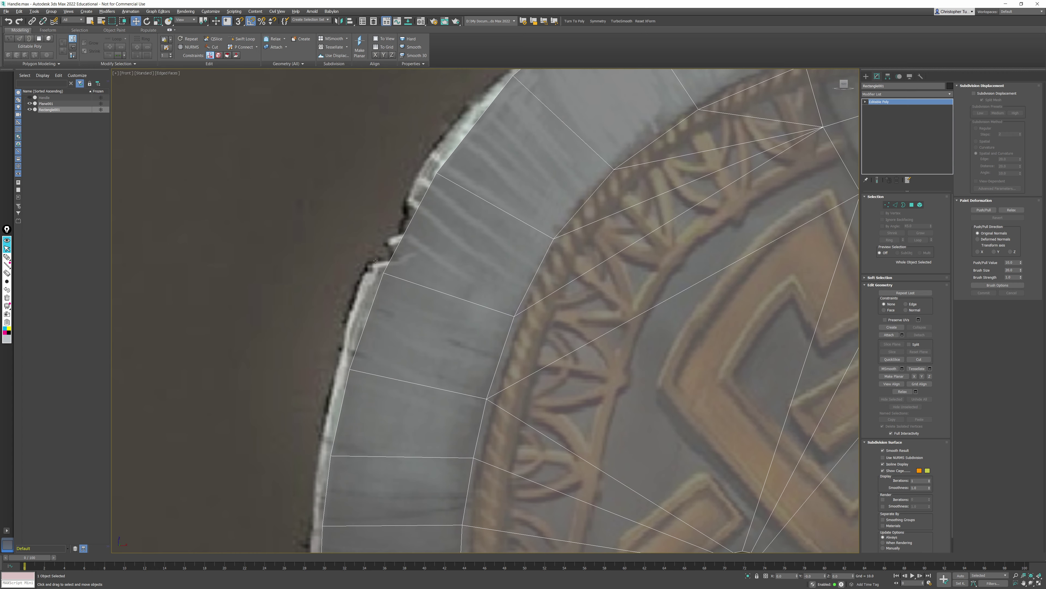
{"action": "middle_click_drag", "start_coordinate": [700, 237], "coordinate": [505, 243]}
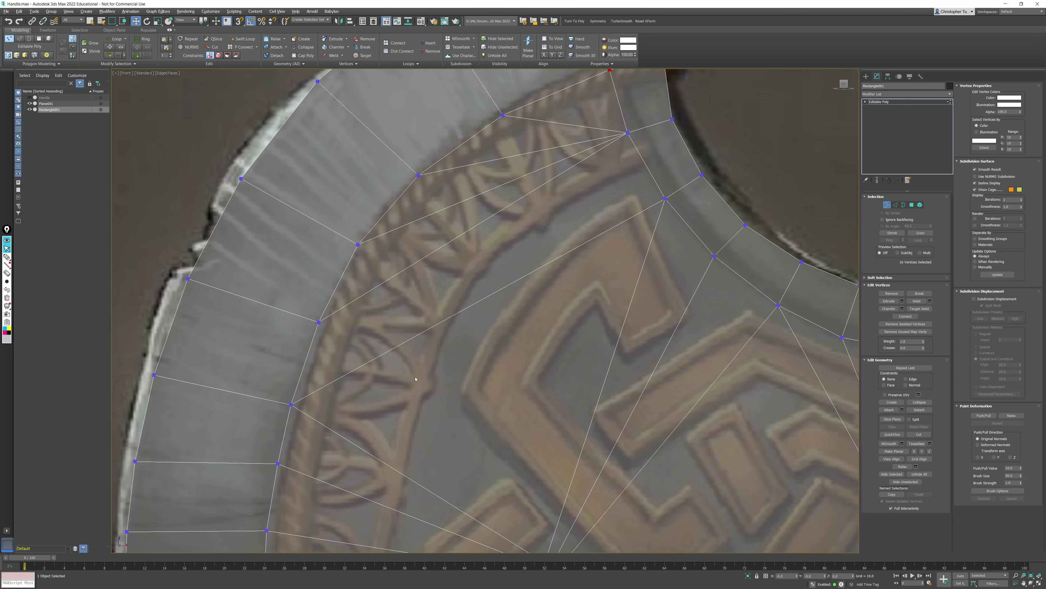
{"action": "left_click", "coordinate": [928, 435]}
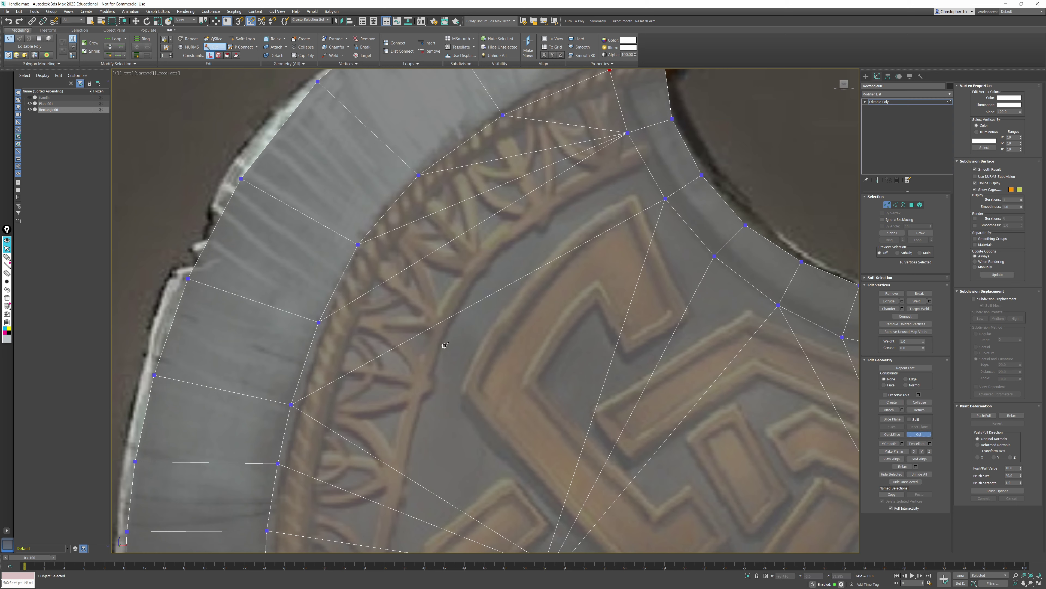
{"action": "left_click", "coordinate": [188, 278]}
{"action": "left_click", "coordinate": [223, 275]}
{"action": "left_click", "coordinate": [210, 255]}
{"action": "left_click", "coordinate": [239, 255]}
{"action": "left_click", "coordinate": [234, 230]}
{"action": "left_click", "coordinate": [244, 230]}
{"action": "scroll", "coordinate": [362, 332], "scroll_direction": "down", "scroll_amount": 5}
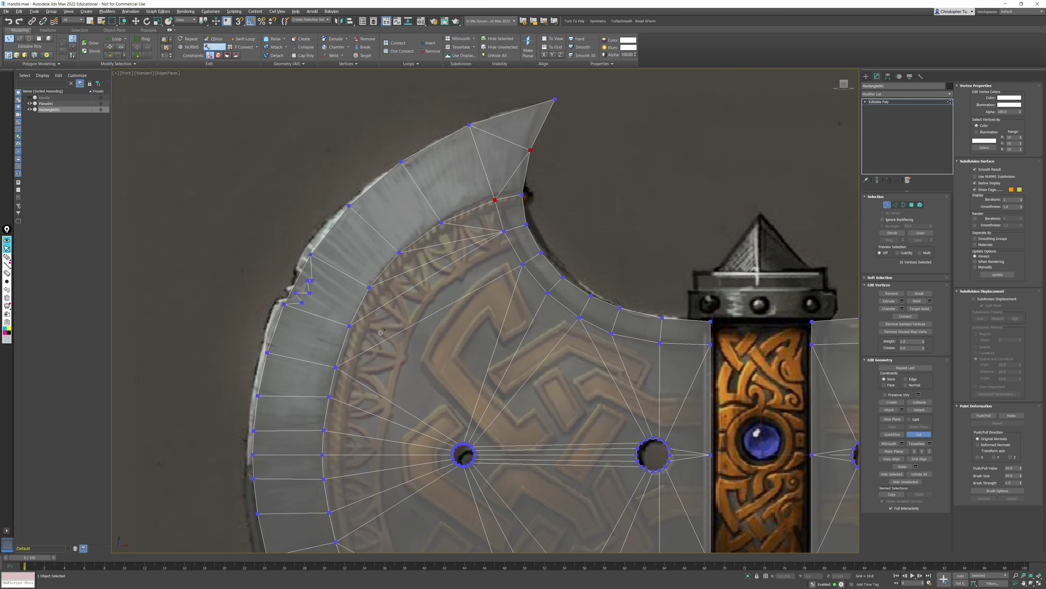
Step: Cut a corresponding zigzag notch outline into the blade's back face, working in a wireframe back view
{"action": "key", "text": "b"}
{"action": "mouse_move", "coordinate": [454, 315]}
{"action": "middle_mouse_down"}
{"action": "mouse_move", "coordinate": [423, 325]}
{"action": "mouse_move", "coordinate": [454, 304]}
{"action": "middle_mouse_up"}
{"action": "key", "text": "F3"}
{"action": "scroll", "coordinate": [556, 276], "scroll_direction": "up", "scroll_amount": 4}
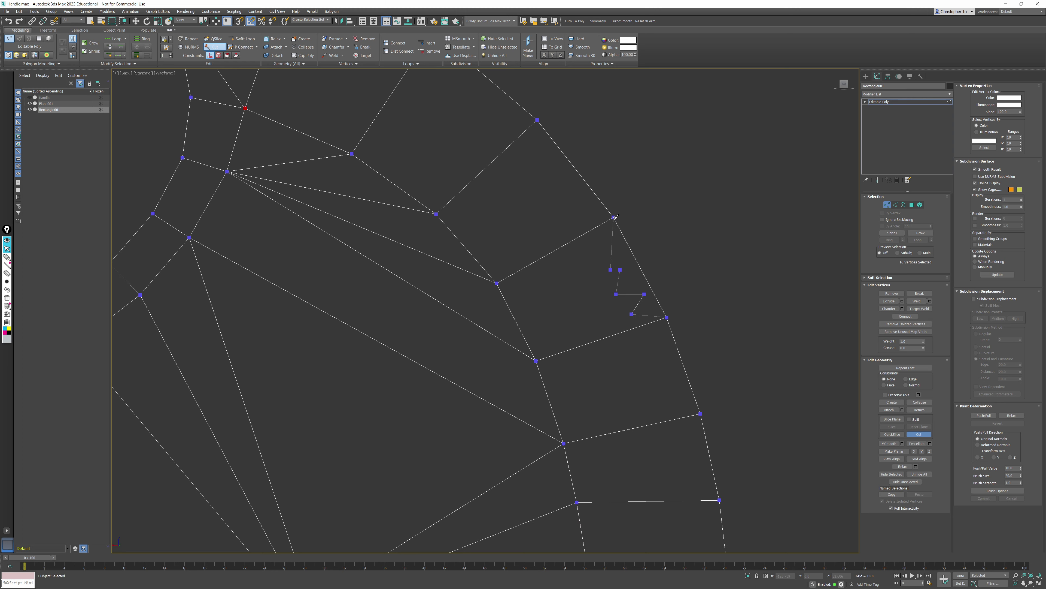
{"action": "left_click", "coordinate": [614, 217]}
{"action": "left_click", "coordinate": [613, 266]}
{"action": "left_click", "coordinate": [621, 264]}
{"action": "left_click", "coordinate": [617, 293]}
{"action": "left_click", "coordinate": [633, 286]}
{"action": "left_click", "coordinate": [623, 315]}
Step: Open the notch through the cutting edge by removing the faces outside both cut outlines and closing the walls between them
{"action": "key", "text": "p"}
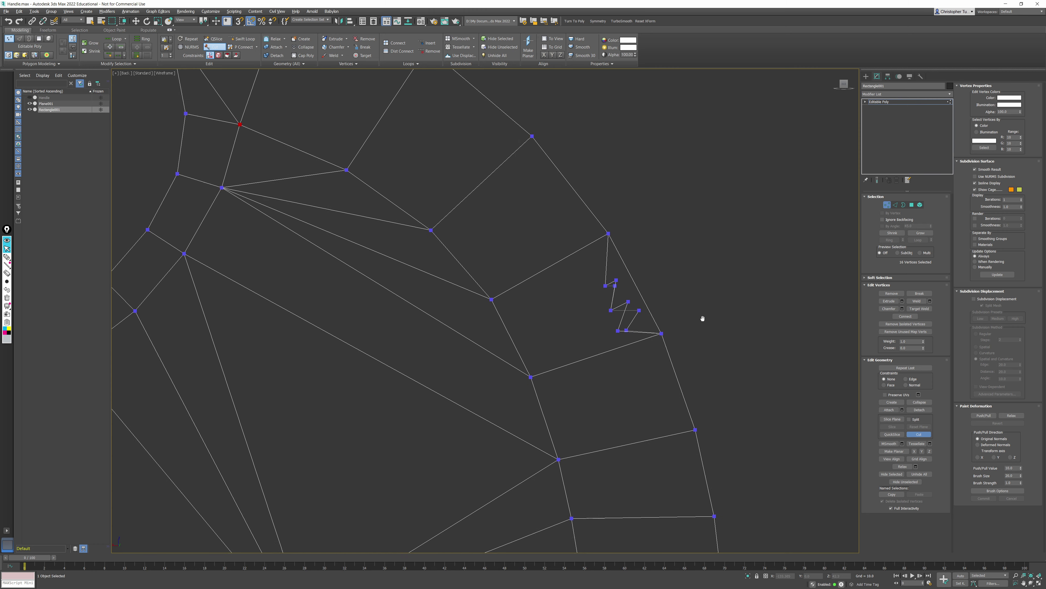
{"action": "key", "text": "F3"}
{"action": "mouse_move", "coordinate": [652, 290]}
{"action": "middle_mouse_down", "text": "alt"}
{"action": "mouse_move", "coordinate": [625, 298]}
{"action": "mouse_move", "coordinate": [582, 280]}
{"action": "mouse_move", "coordinate": [537, 285]}
{"action": "mouse_move", "coordinate": [612, 279]}
{"action": "mouse_move", "coordinate": [599, 323]}
{"action": "middle_mouse_up", "text": "alt"}
{"action": "key", "text": "F4"}
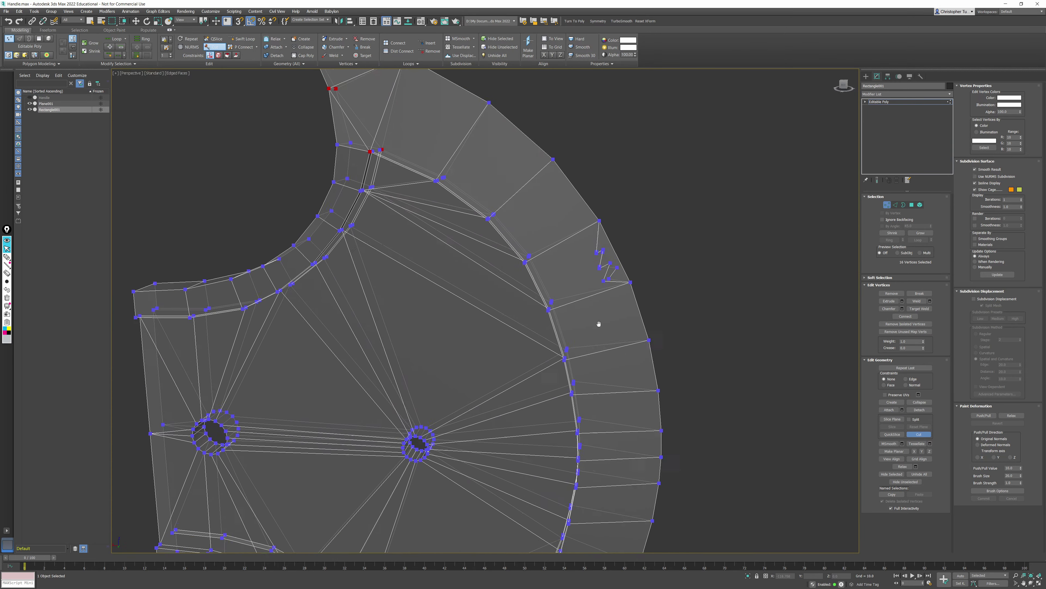
{"action": "scroll", "coordinate": [599, 323], "scroll_direction": "up", "scroll_amount": 5}
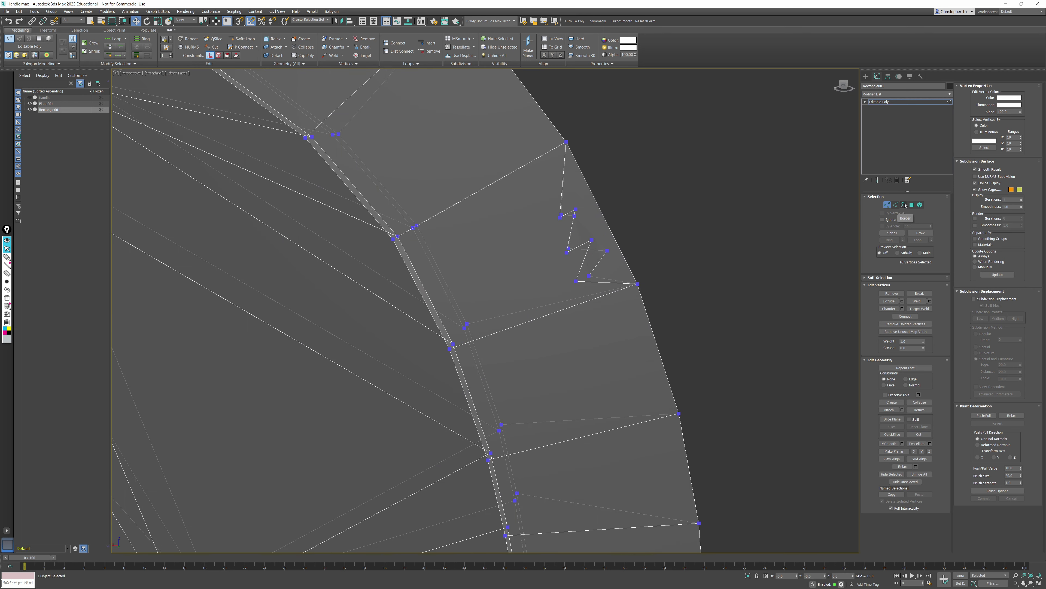
{"action": "left_click", "coordinate": [895, 205]}
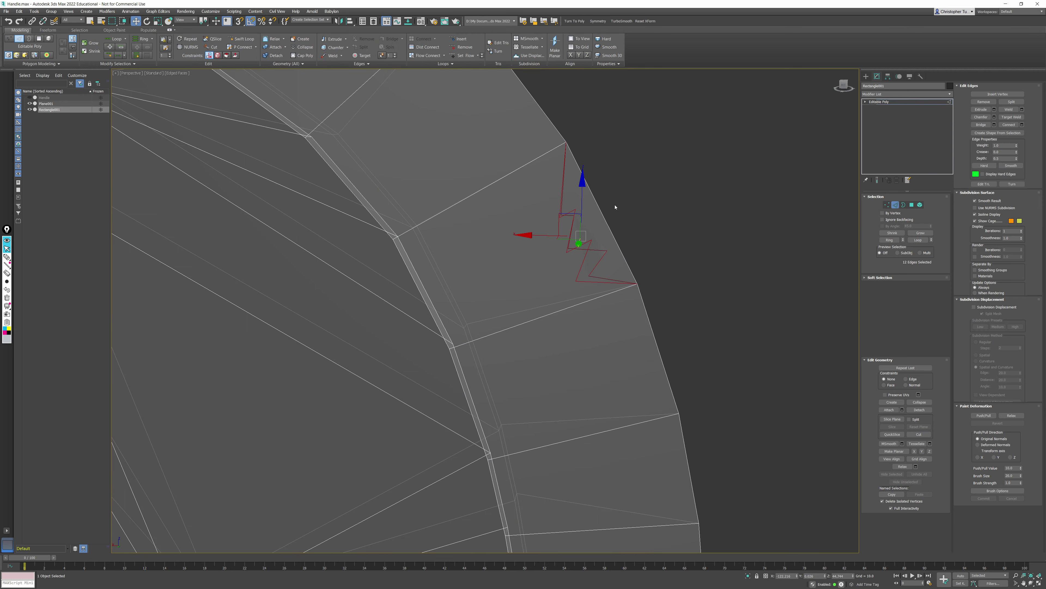
{"action": "left_click", "coordinate": [619, 246]}
{"action": "left_click", "coordinate": [664, 256]}
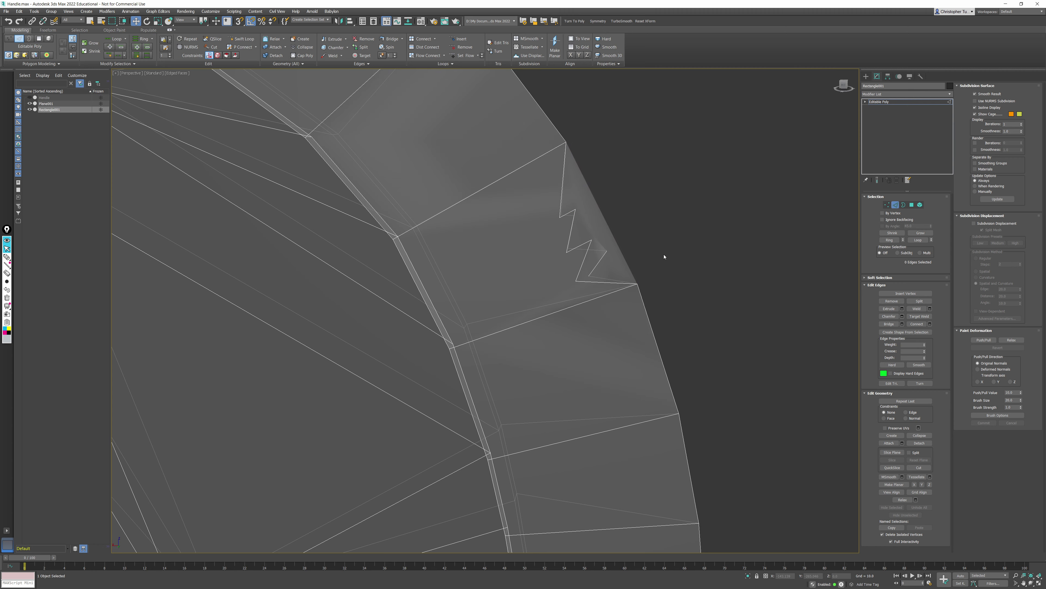
{"action": "left_click", "coordinate": [887, 205]}
{"action": "scroll", "coordinate": [556, 229], "scroll_direction": "down", "scroll_amount": 3}
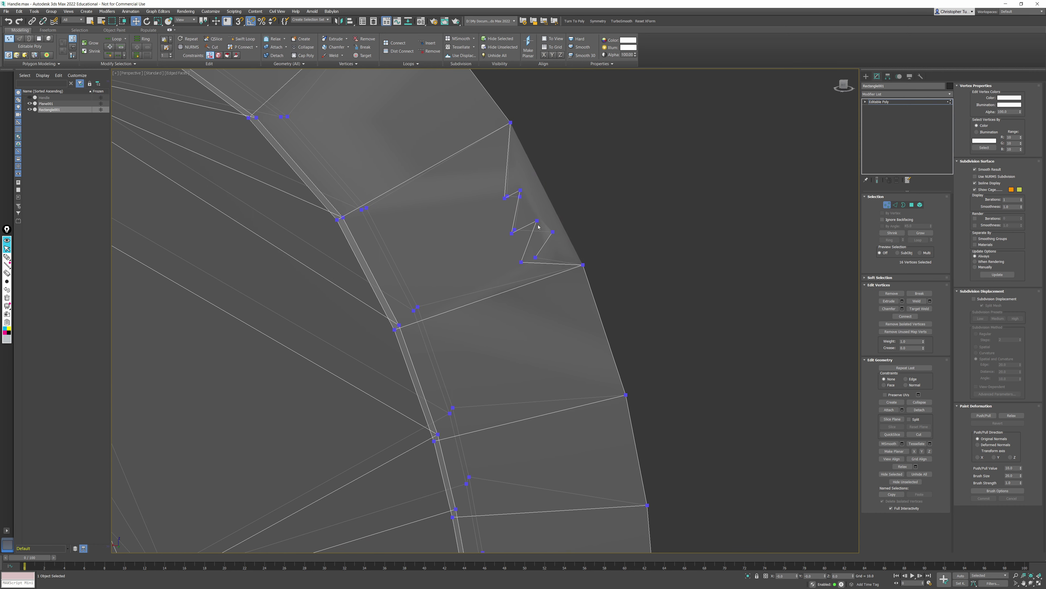
{"action": "mouse_move", "coordinate": [510, 201]}
{"action": "left_mouse_down"}
{"action": "mouse_move", "coordinate": [541, 227]}
{"action": "mouse_move", "coordinate": [539, 271]}
{"action": "left_mouse_up"}
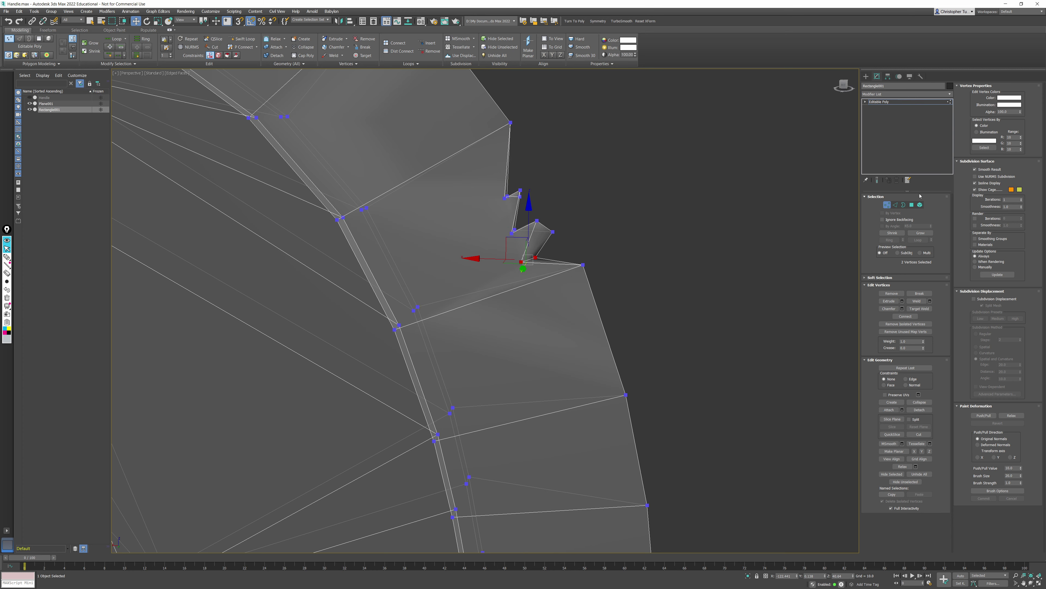
Step: Select only the small wall polygons inside the notch and check them from the front and back of the blade
{"action": "left_click", "coordinate": [912, 205]}
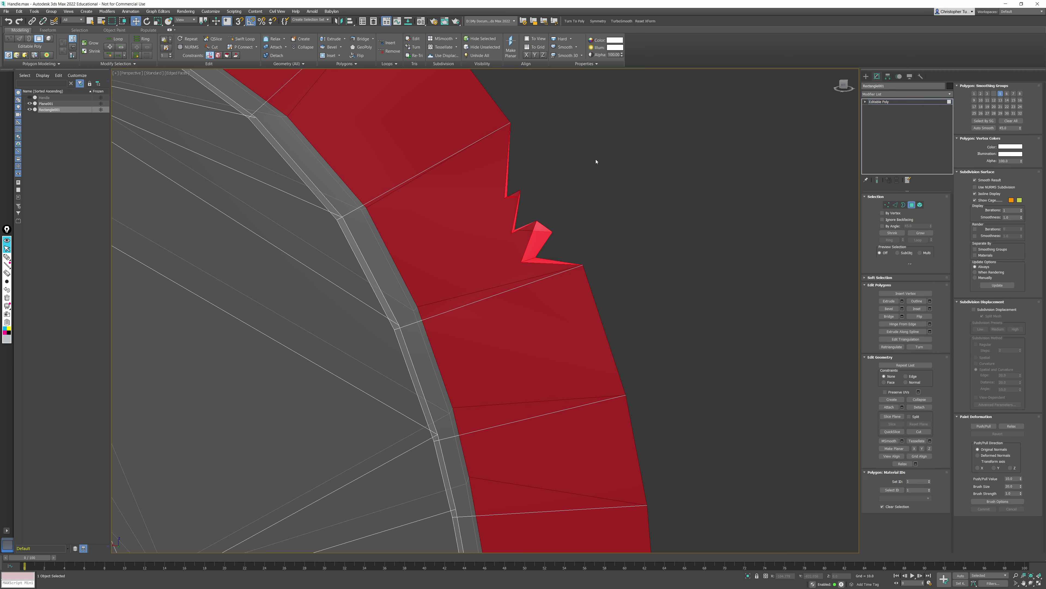
{"action": "left_click_drag", "start_coordinate": [595, 161], "coordinate": [502, 238]}
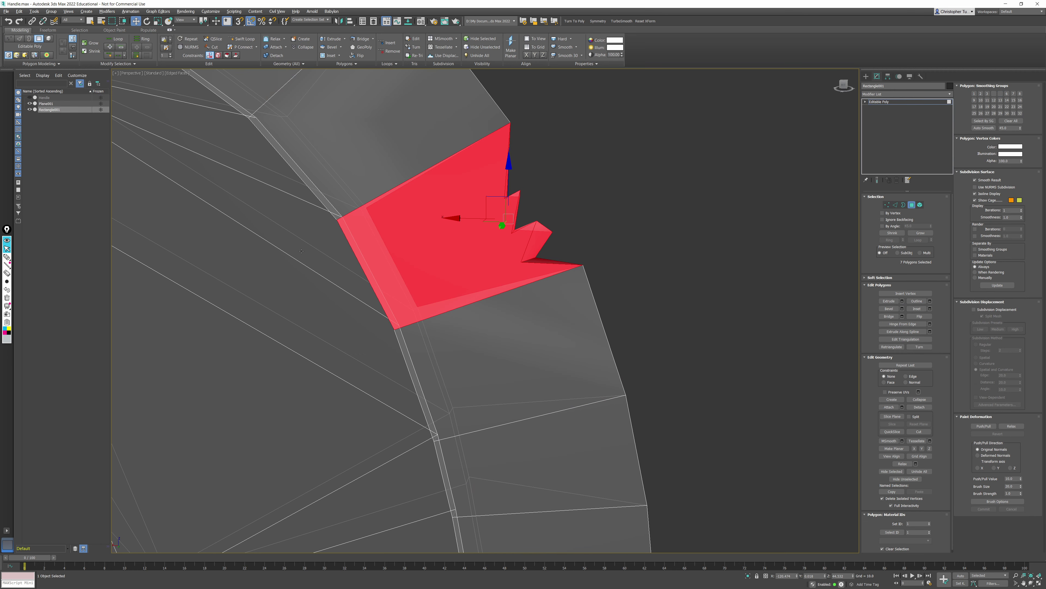
{"action": "left_click", "coordinate": [438, 275], "text": "alt"}
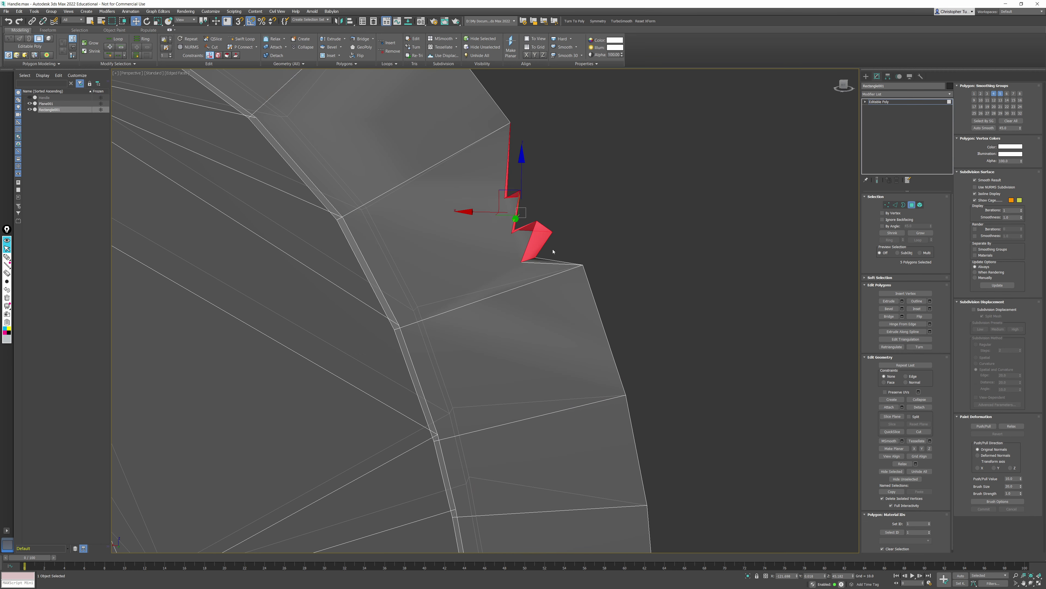
{"action": "left_click", "coordinate": [541, 259], "text": "ctrl"}
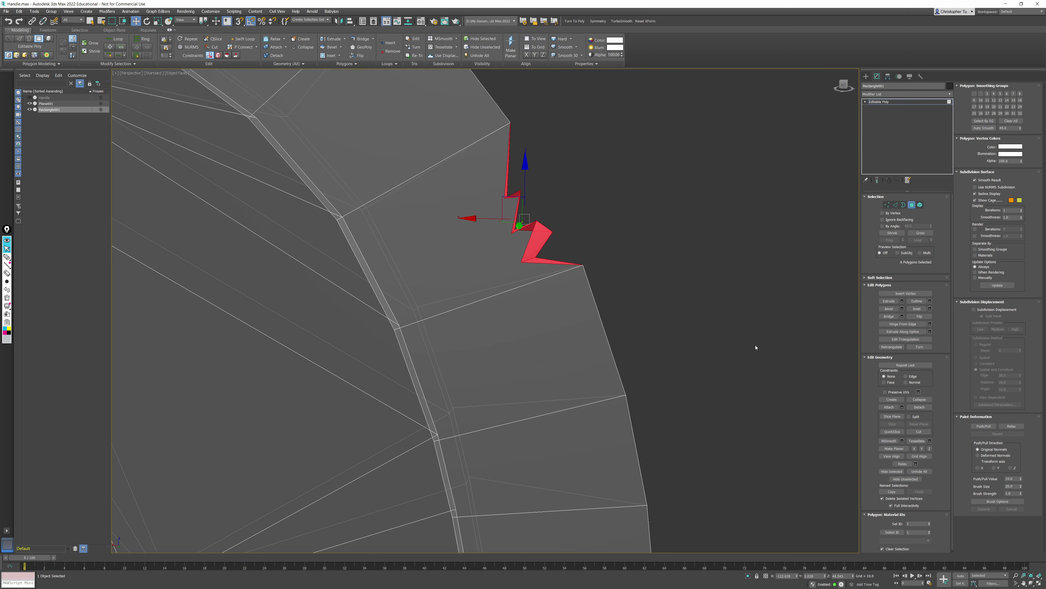
{"action": "middle_click_drag", "start_coordinate": [645, 273], "coordinate": [544, 266], "text": "alt"}
{"action": "middle_click_drag", "start_coordinate": [463, 201], "coordinate": [464, 177], "text": "alt"}
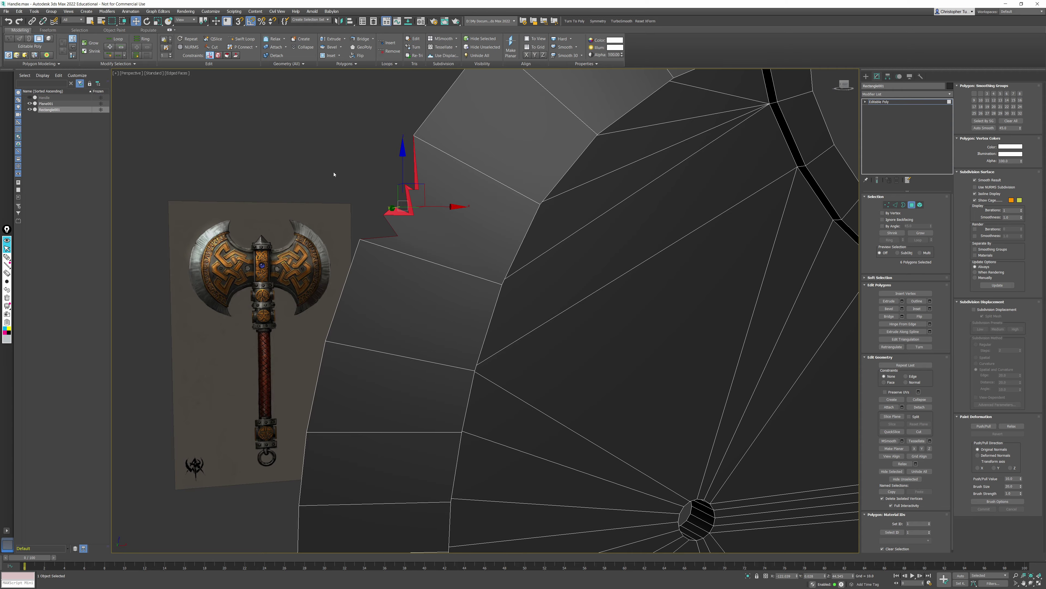
{"action": "left_click", "coordinate": [335, 173]}
Step: Align the notch's two mismatched tooth-tip vertices with their counterparts on the opposite face, working in a wireframe front view
{"action": "middle_click_drag", "start_coordinate": [346, 182], "coordinate": [450, 175], "text": "alt"}
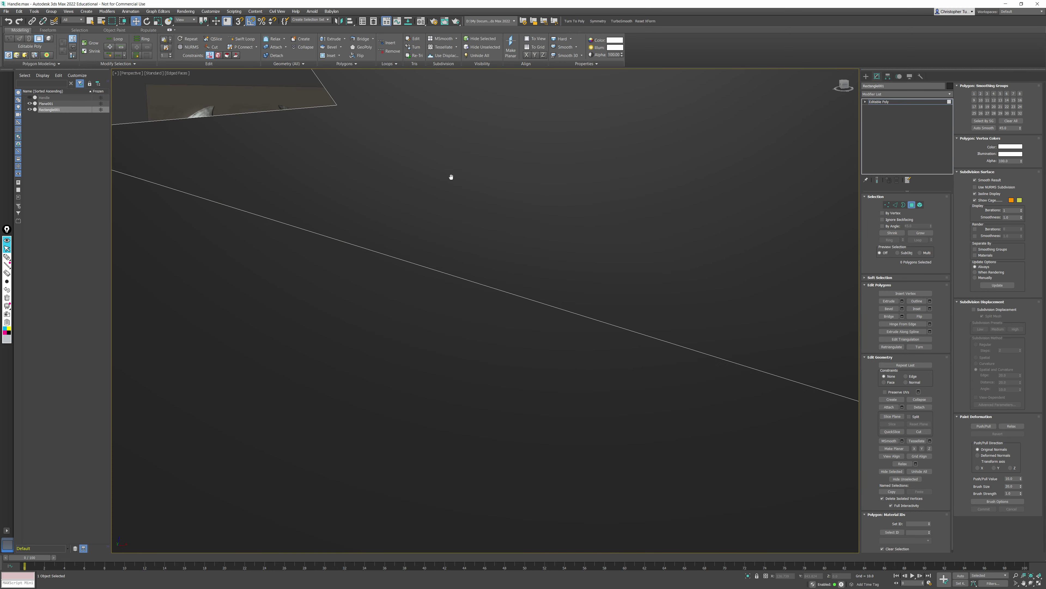
{"action": "key", "text": "f"}
{"action": "scroll", "coordinate": [399, 243], "scroll_direction": "up", "scroll_amount": 10}
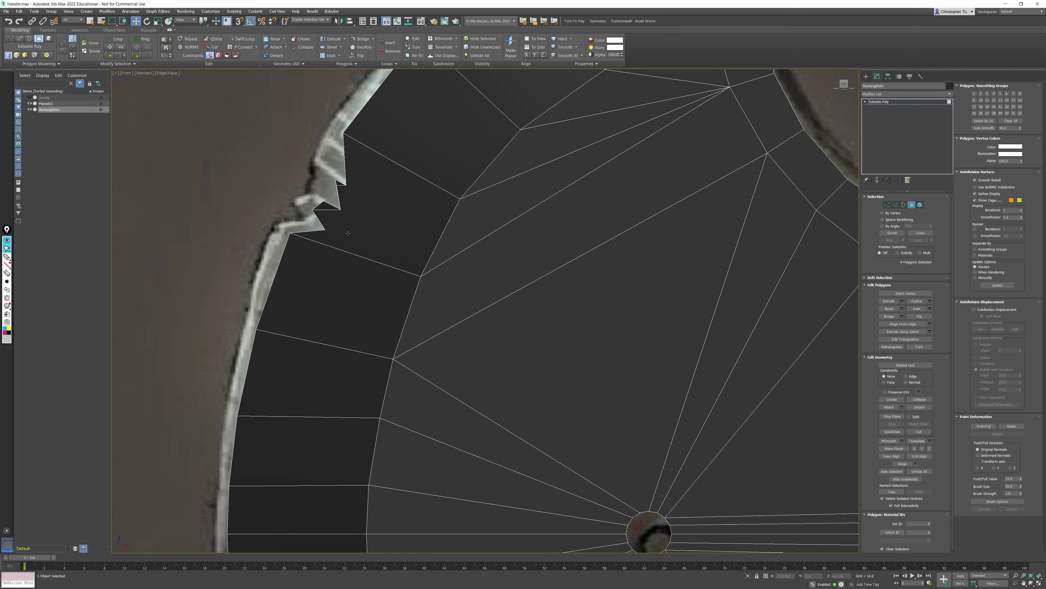
{"action": "key", "text": "F3"}
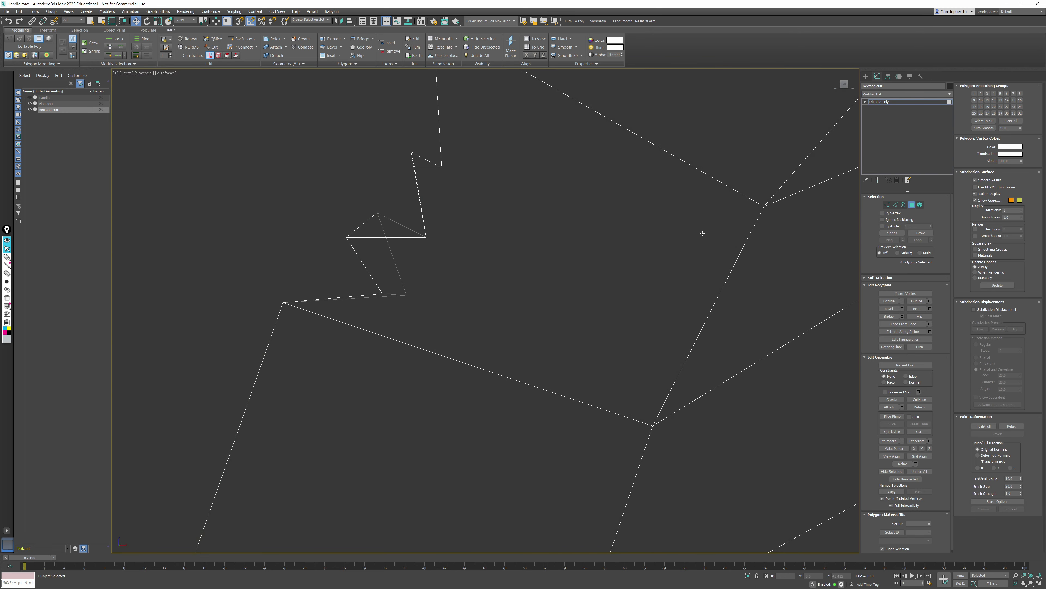
{"action": "left_click", "coordinate": [888, 205]}
{"action": "left_click", "coordinate": [377, 213]}
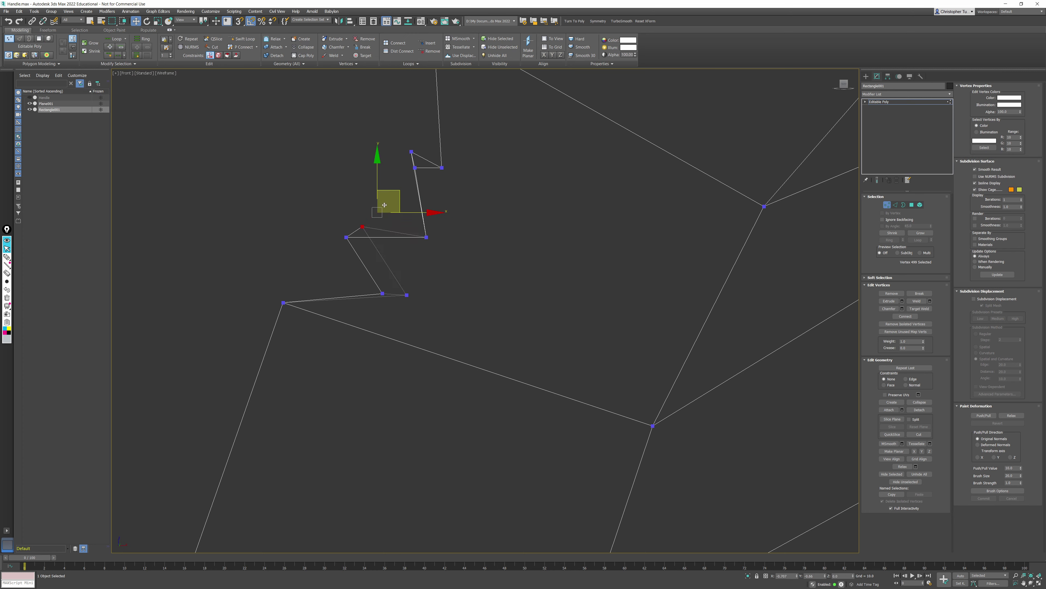
{"action": "left_click_drag", "start_coordinate": [386, 204], "coordinate": [356, 220]}
{"action": "left_click", "coordinate": [411, 152]}
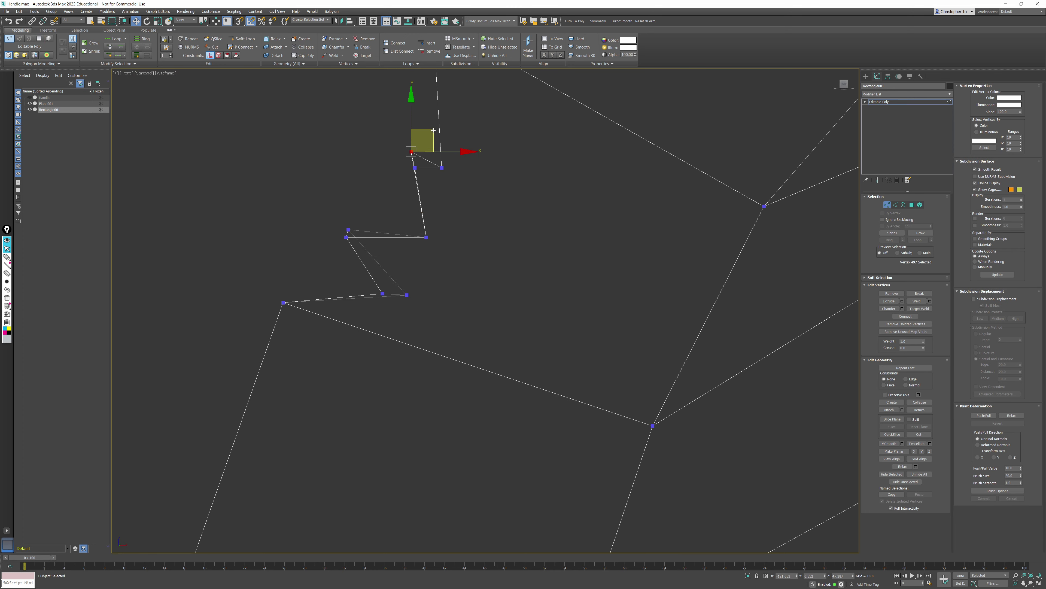
{"action": "left_click_drag", "start_coordinate": [434, 131], "coordinate": [429, 145]}
{"action": "middle_click_drag", "start_coordinate": [460, 264], "coordinate": [425, 252]}
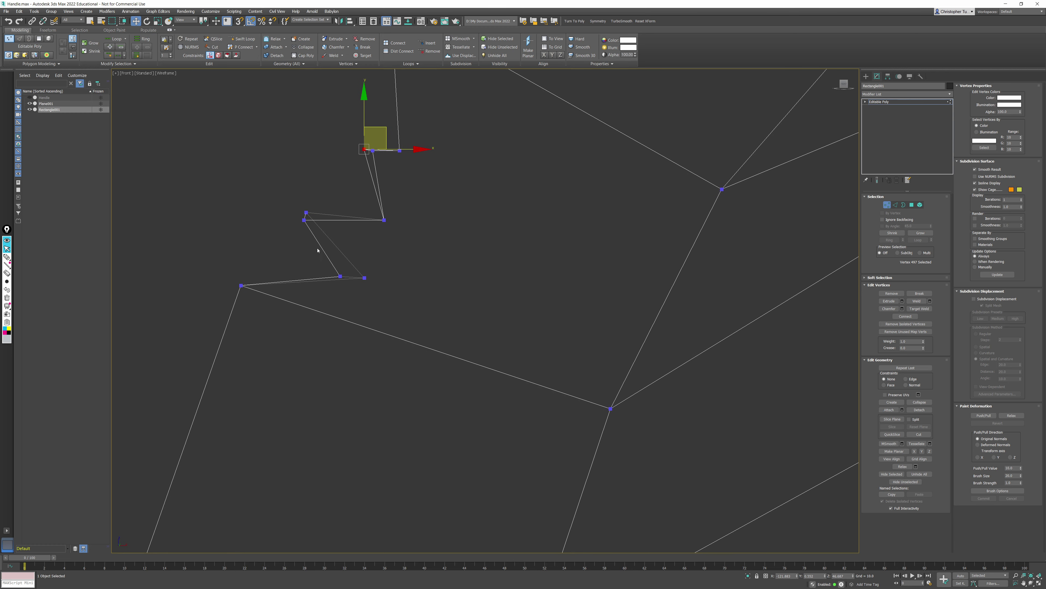
Step: Connect the notch's middle inner corner to its lower and upper inner corners with edges on both faces
{"action": "left_click_drag", "start_coordinate": [318, 251], "coordinate": [382, 293]}
{"action": "left_click_drag", "start_coordinate": [397, 209], "coordinate": [368, 234], "text": "ctrl"}
{"action": "key", "text": "ctrl+shift+e"}
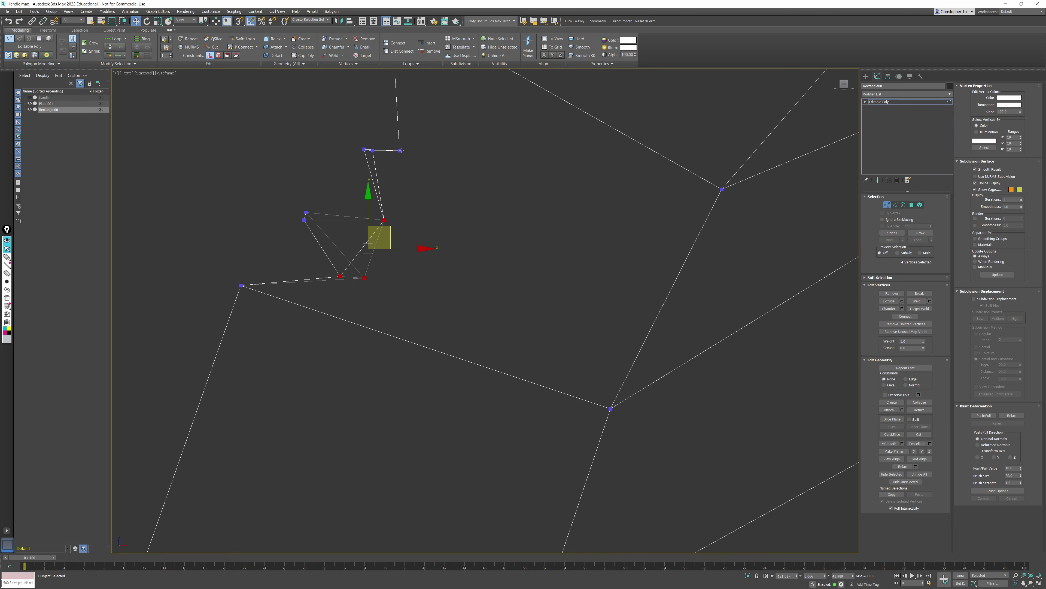
{"action": "left_click_drag", "start_coordinate": [419, 167], "coordinate": [420, 168]}
{"action": "left_click_drag", "start_coordinate": [373, 210], "coordinate": [397, 233], "text": "ctrl"}
{"action": "middle_click_drag", "start_coordinate": [406, 223], "coordinate": [397, 280]}
{"action": "scroll", "coordinate": [397, 281], "scroll_direction": "down", "scroll_amount": 2}
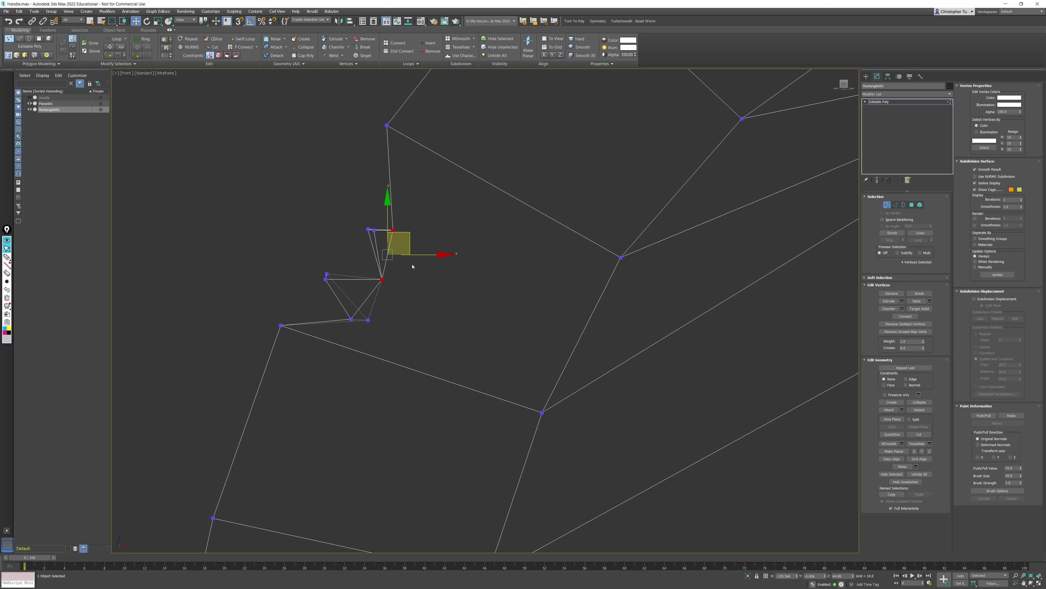
Step: Connect the notch's upper and lower inner corners to the nearest vertices on the bevel's inner edge, on both faces
{"action": "left_click_drag", "start_coordinate": [393, 242], "coordinate": [392, 241]}
{"action": "left_click_drag", "start_coordinate": [603, 276], "coordinate": [637, 246], "text": "ctrl"}
{"action": "key", "text": "ctrl+shift+e"}
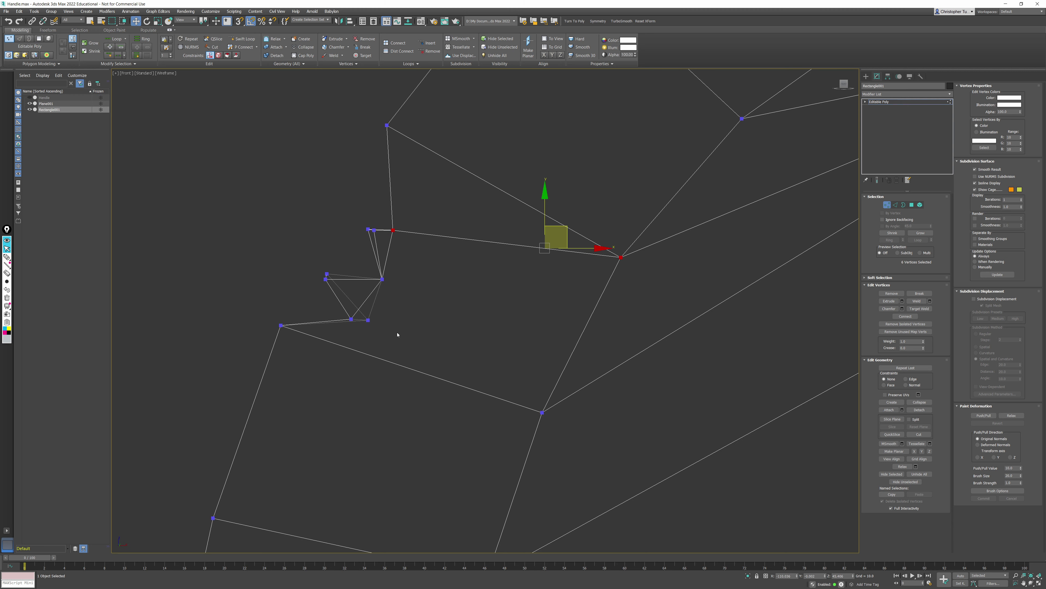
{"action": "left_click_drag", "start_coordinate": [339, 305], "coordinate": [375, 333]}
{"action": "left_click_drag", "start_coordinate": [530, 425], "coordinate": [548, 387], "text": "ctrl"}
{"action": "key", "text": "ctrl+shift+e"}
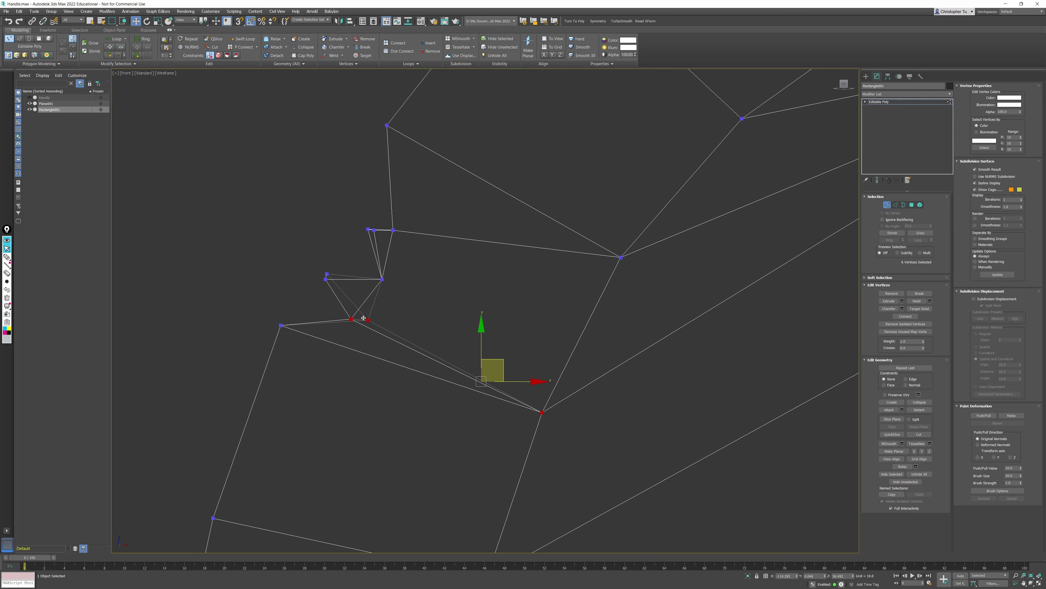
Step: Align the notch's lower tooth vertices across both faces and connect the middle inner corner to the two nearest vertices on the bevel's inner edge
{"action": "left_click", "coordinate": [351, 318]}
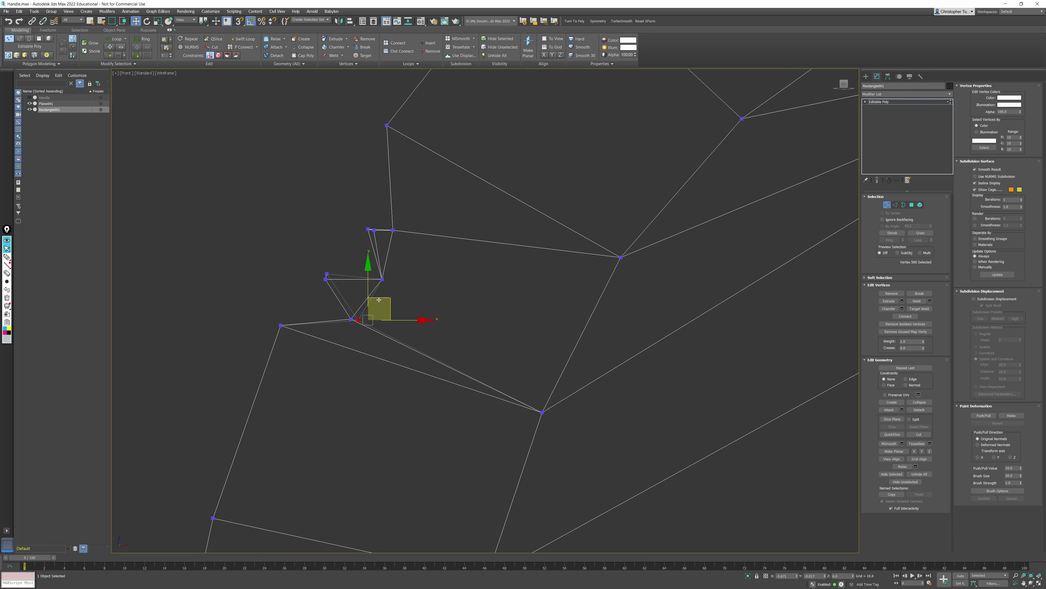
{"action": "left_click_drag", "start_coordinate": [374, 266], "coordinate": [392, 289]}
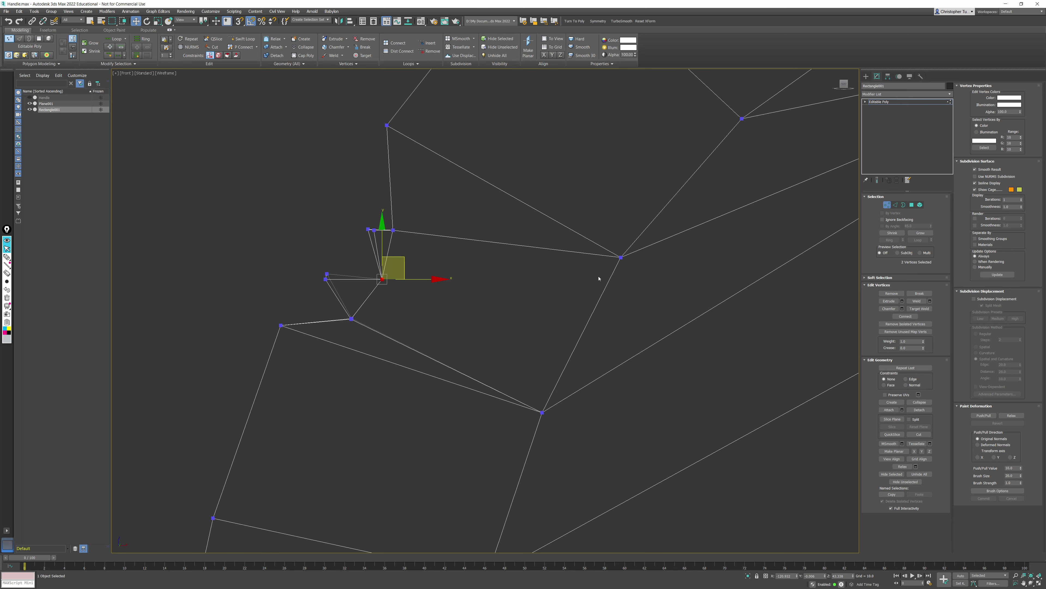
{"action": "left_click_drag", "start_coordinate": [600, 275], "coordinate": [635, 244], "text": "ctrl"}
{"action": "left_click_drag", "start_coordinate": [527, 394], "coordinate": [561, 429], "text": "ctrl"}
{"action": "key", "text": "ctrl+shift+e"}
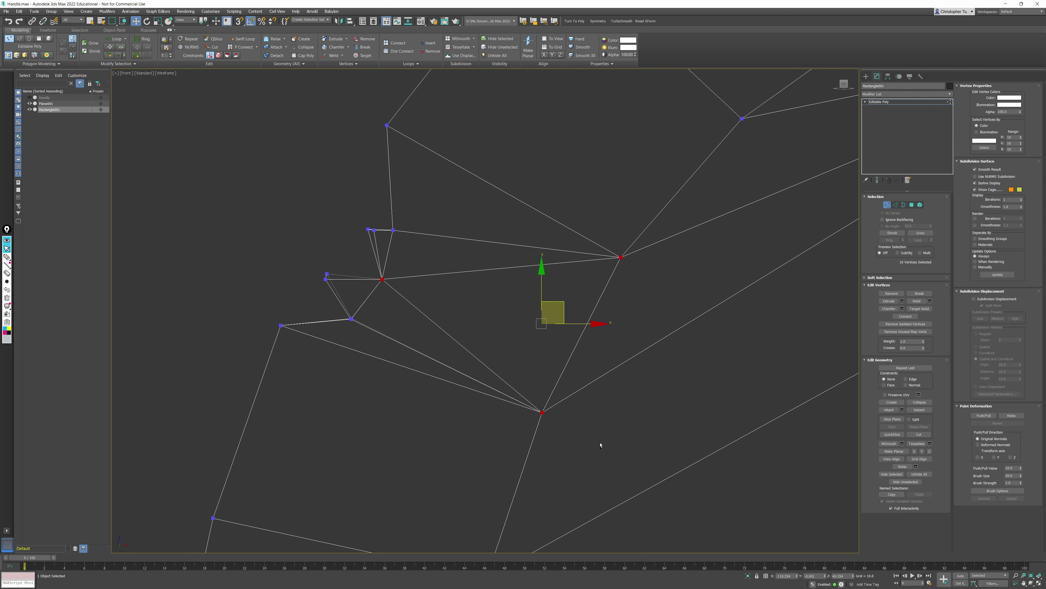
Step: Leave vertex editing and examine the shaded blades in perspective with edge display turned off
{"action": "left_click", "coordinate": [887, 205]}
{"action": "key", "text": "F3"}
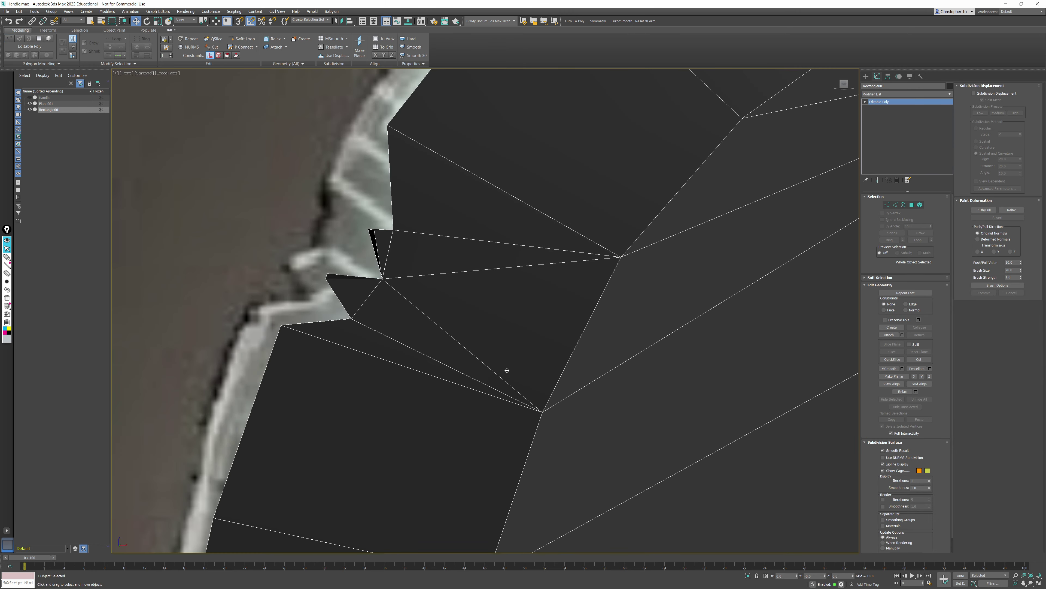
{"action": "scroll", "coordinate": [507, 370], "scroll_direction": "down", "scroll_amount": 5}
{"action": "key", "text": "p"}
{"action": "key", "text": "z"}
{"action": "middle_click_drag", "start_coordinate": [474, 366], "coordinate": [519, 374], "text": "alt"}
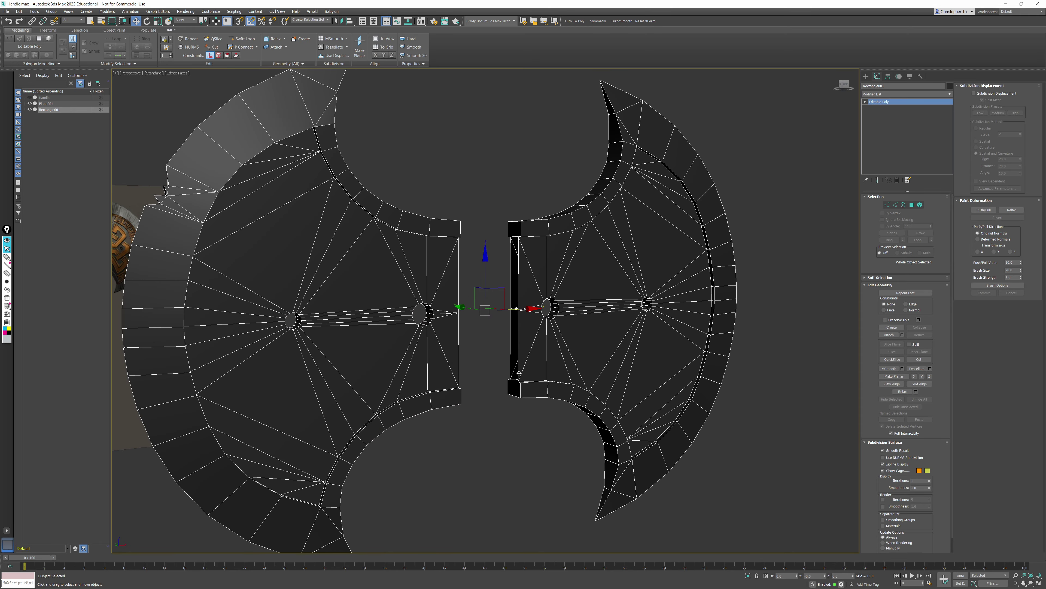
{"action": "key", "text": "F4"}
{"action": "left_click", "coordinate": [471, 406]}
{"action": "middle_click_drag", "start_coordinate": [452, 389], "coordinate": [546, 316], "text": "alt"}
{"action": "left_click", "coordinate": [546, 316]}
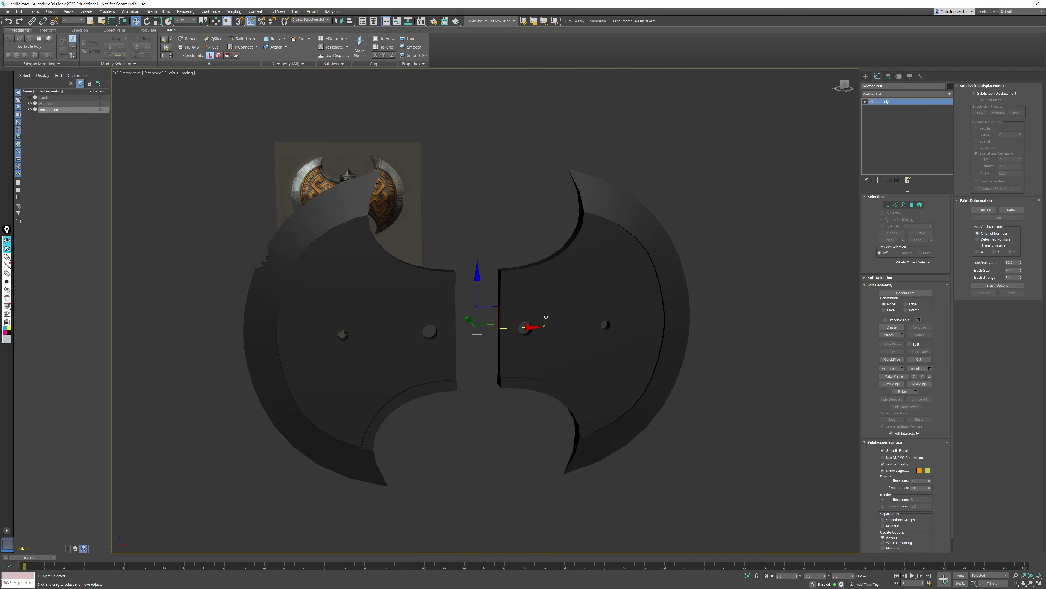
Step: Make the blades see-through and inspect the knotwork ornament of the reference image in the front view
{"action": "key", "text": "alt+x"}
{"action": "key", "text": "f"}
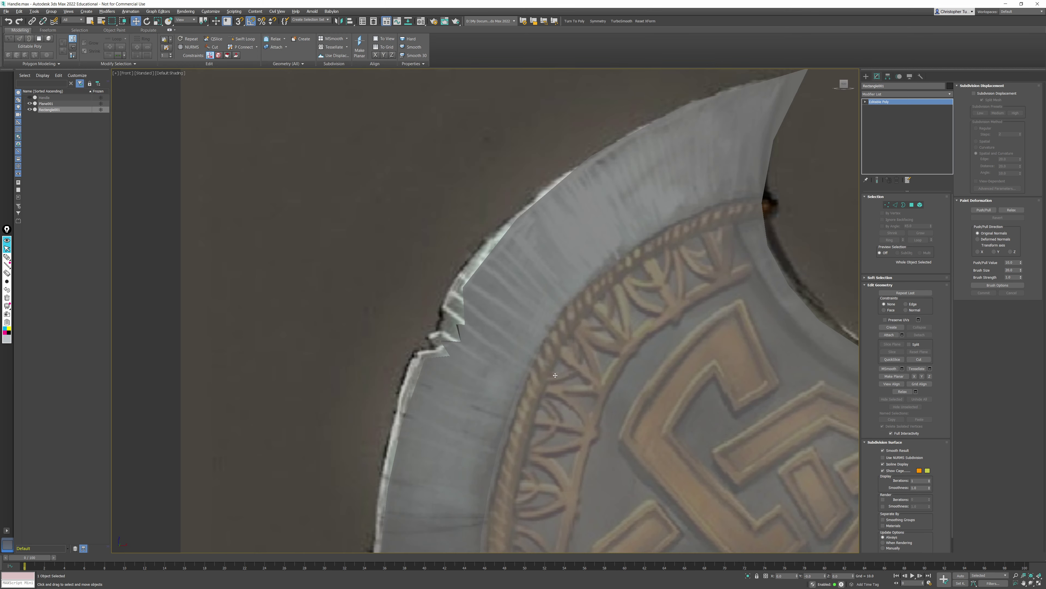
{"action": "middle_click_drag", "start_coordinate": [573, 304], "coordinate": [387, 257]}
{"action": "scroll", "coordinate": [387, 258], "scroll_direction": "down", "scroll_amount": 3}
{"action": "middle_click_drag", "start_coordinate": [471, 299], "coordinate": [460, 250]}
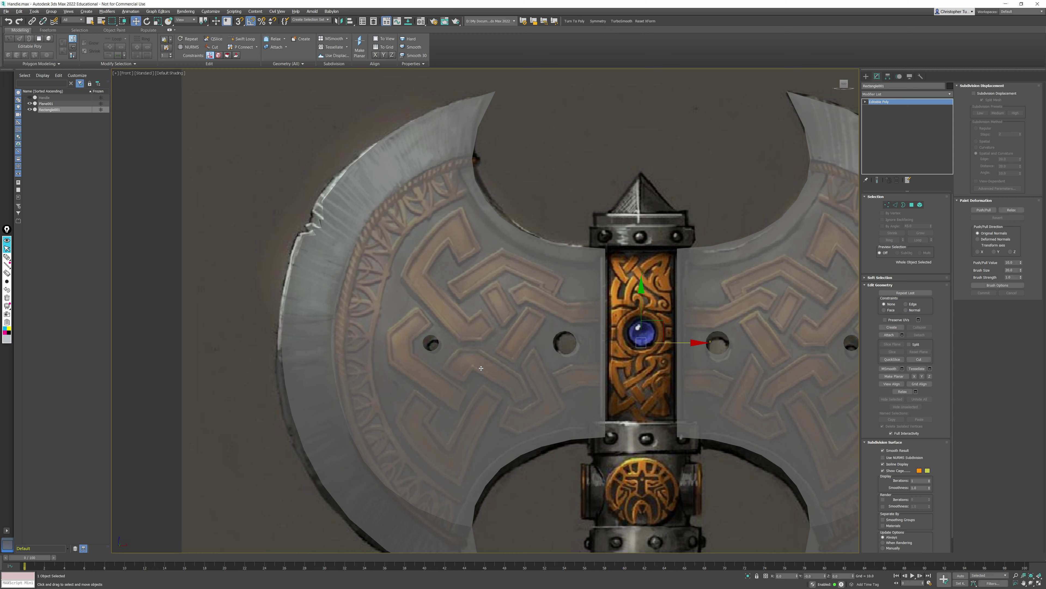
{"action": "middle_click_drag", "start_coordinate": [482, 368], "coordinate": [469, 338]}
{"action": "scroll", "coordinate": [560, 314], "scroll_direction": "up", "scroll_amount": 5}
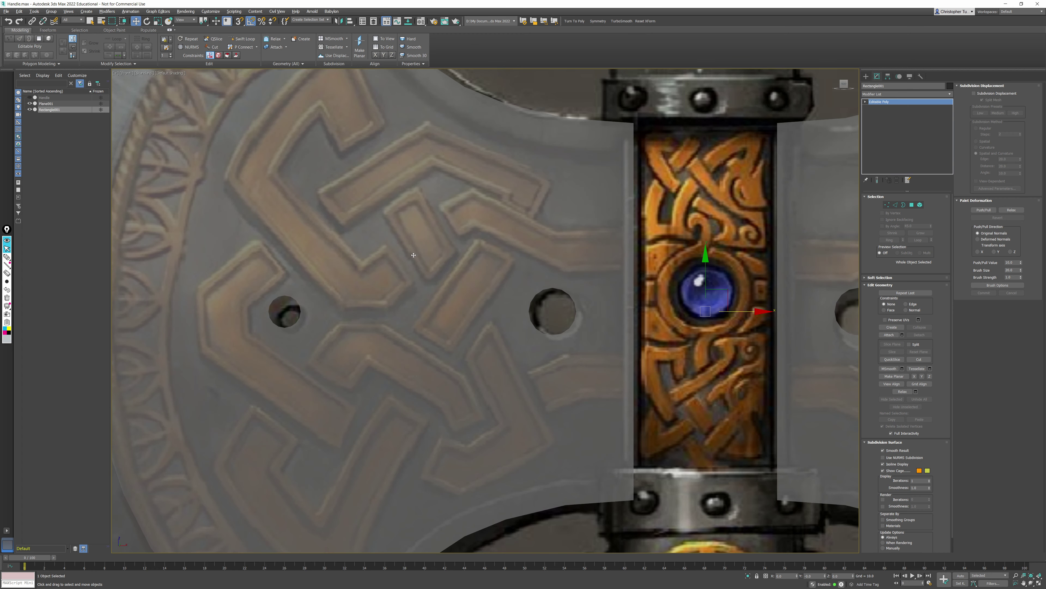
{"action": "scroll", "coordinate": [469, 203], "scroll_direction": "down", "scroll_amount": 2}
{"action": "scroll", "coordinate": [620, 265], "scroll_direction": "down", "scroll_amount": 2}
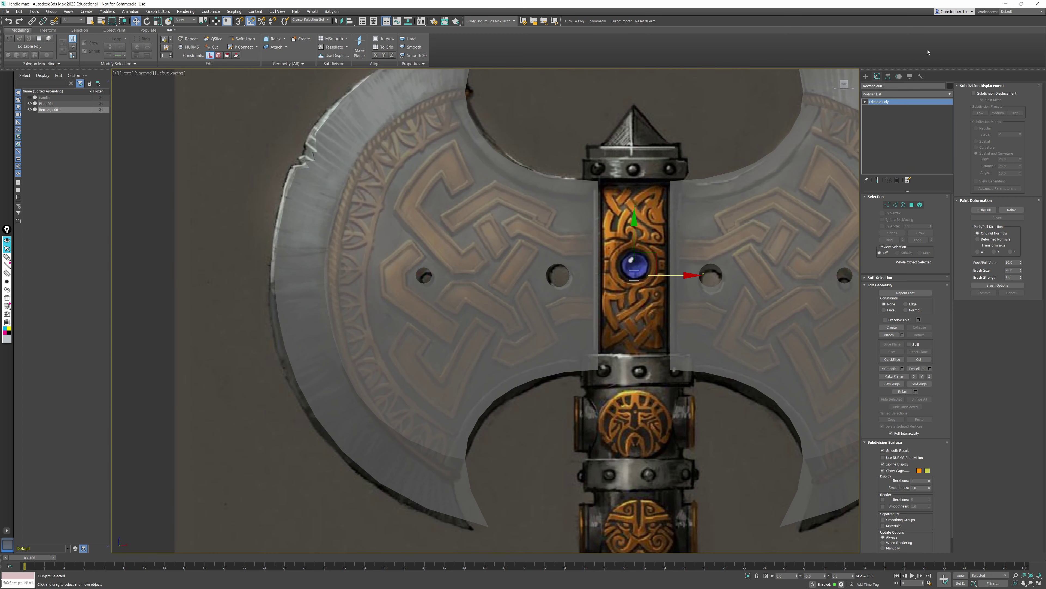
Step: Start a Line spline at the blade's inner edge and trace the upper knot band to the knot's upper outer peak
{"action": "left_click", "coordinate": [866, 76]}
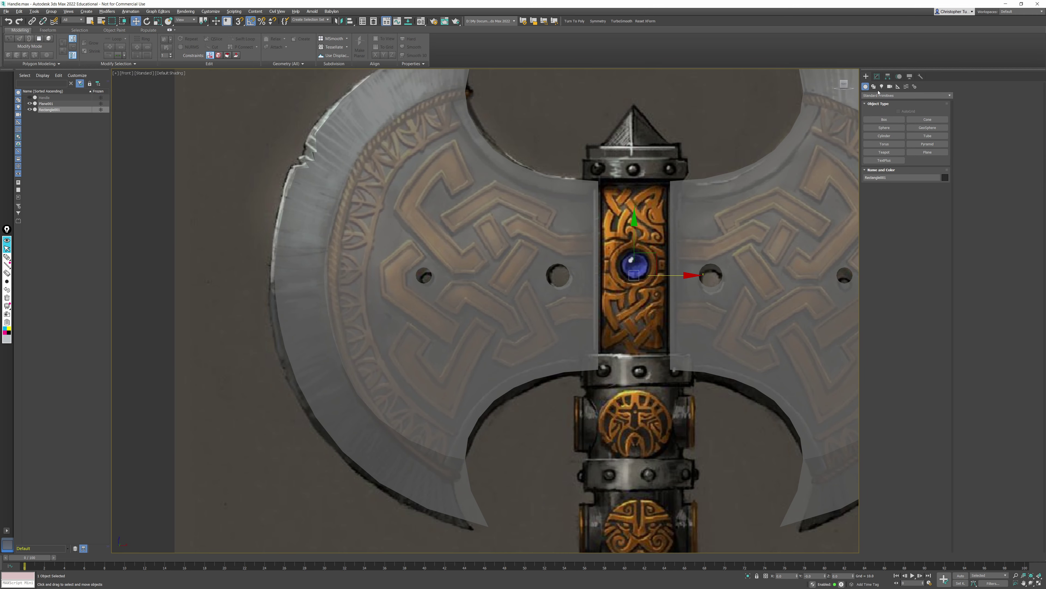
{"action": "left_click", "coordinate": [874, 86]}
{"action": "left_click", "coordinate": [884, 128]}
{"action": "middle_click_drag", "start_coordinate": [620, 255], "coordinate": [612, 296]}
{"action": "left_click", "coordinate": [593, 284]}
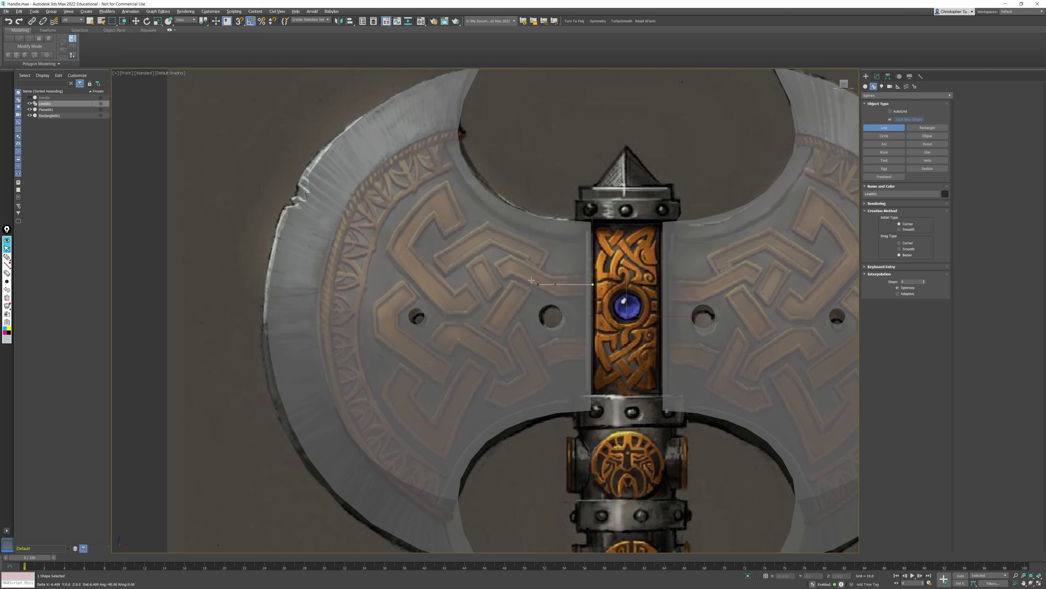
{"action": "left_click", "coordinate": [511, 262]}
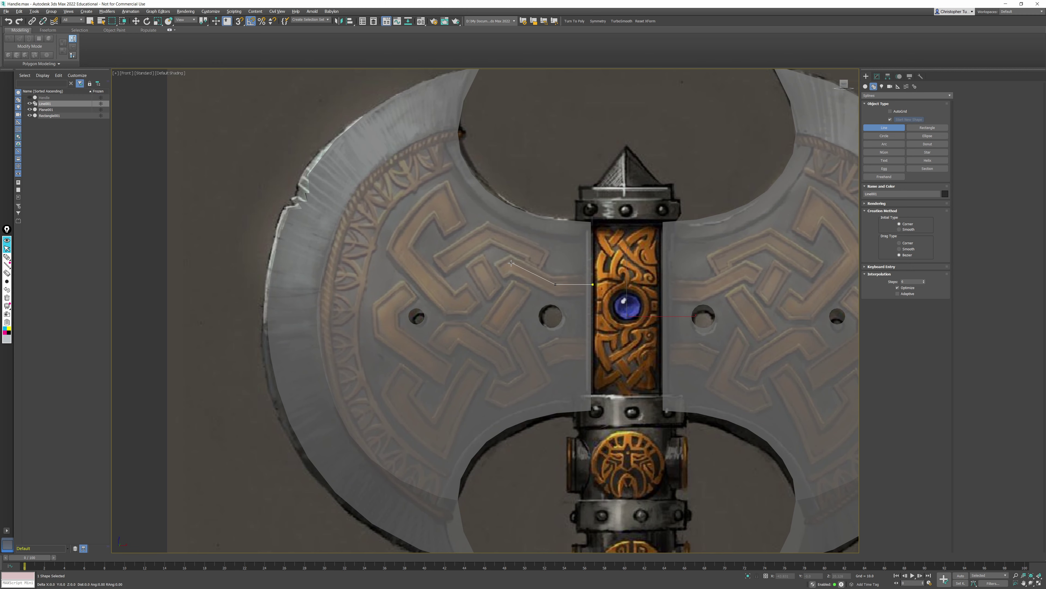
{"action": "left_click", "coordinate": [455, 305]}
{"action": "left_click", "coordinate": [399, 249]}
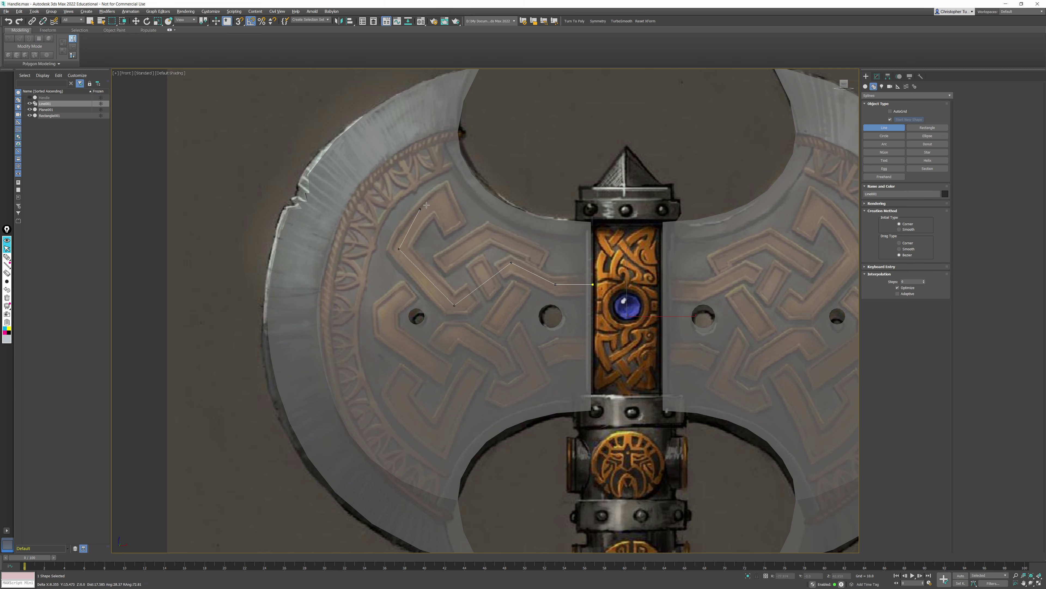
{"action": "left_click", "coordinate": [439, 199]}
Step: Continue the line diagonally down to the knot's lower inner bend, around the small outer hole and back up towards the top
{"action": "left_click", "coordinate": [452, 229]}
{"action": "left_click", "coordinate": [473, 261]}
{"action": "left_click", "coordinate": [493, 298]}
{"action": "left_click", "coordinate": [514, 330]}
{"action": "left_click", "coordinate": [487, 388]}
{"action": "left_click", "coordinate": [445, 373]}
{"action": "left_click", "coordinate": [408, 291]}
{"action": "left_click", "coordinate": [439, 265]}
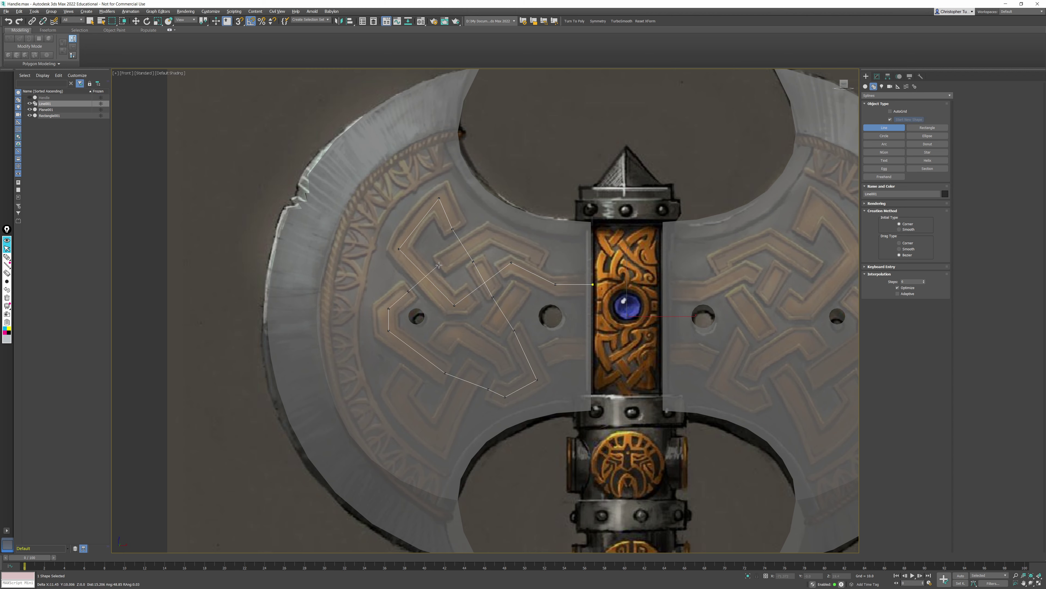
Step: Trace the knot's upper bend, its diagonal to the lowest point and the lower band, ending the line at the handle
{"action": "left_click", "coordinate": [487, 233]}
{"action": "left_click", "coordinate": [490, 329]}
{"action": "left_click", "coordinate": [434, 441]}
{"action": "left_click", "coordinate": [408, 370]}
{"action": "left_click", "coordinate": [453, 325]}
{"action": "left_click", "coordinate": [512, 365]}
{"action": "left_click", "coordinate": [543, 353]}
{"action": "left_click", "coordinate": [561, 343]}
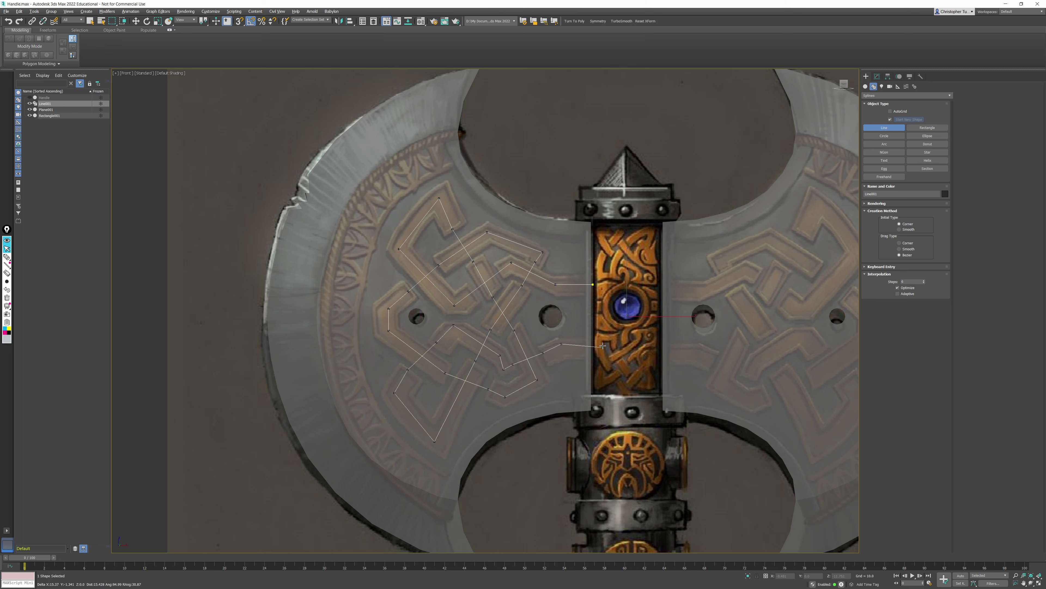
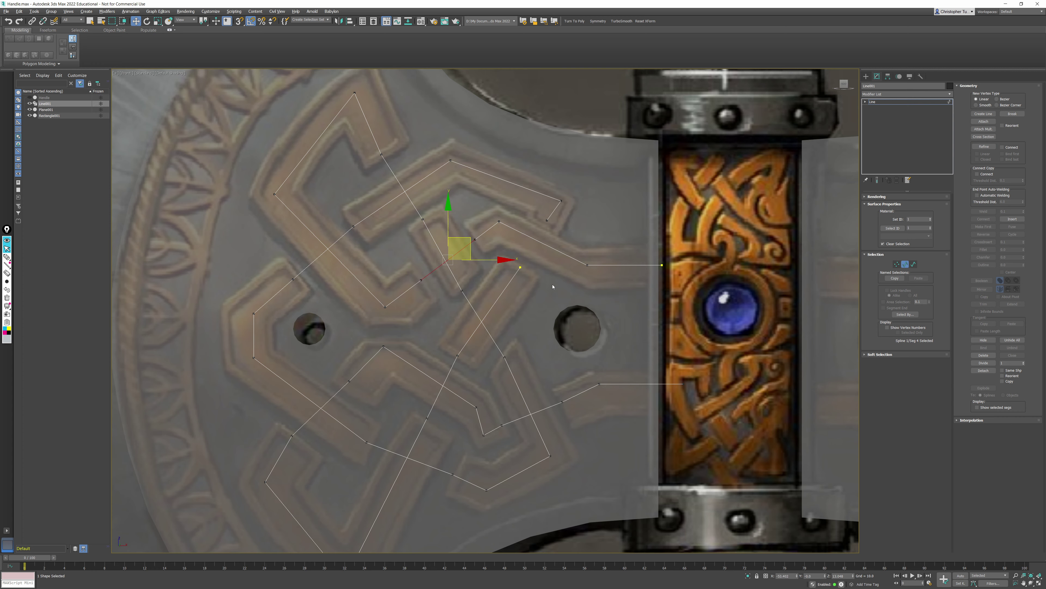
Step: Delete the line segments that bridge the gaps between bands at the crossings in the knot's middle and lower half
{"action": "key", "text": "Delete"}
{"action": "middle_click_drag", "start_coordinate": [462, 362], "coordinate": [489, 285]}
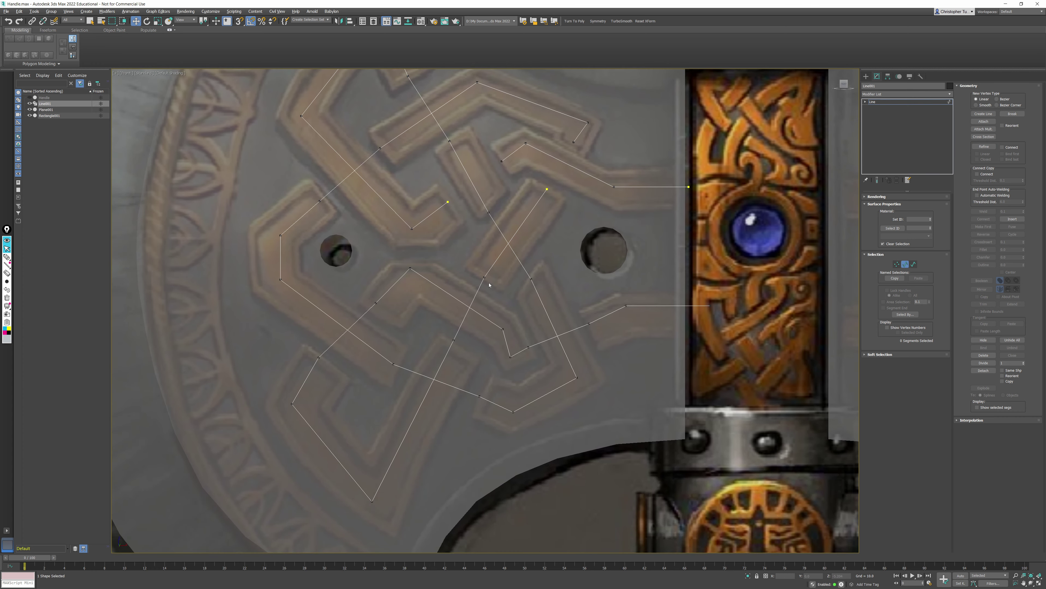
{"action": "left_click", "coordinate": [479, 289]}
{"action": "key", "text": "Delete"}
{"action": "left_click", "coordinate": [543, 342]}
{"action": "key", "text": "Delete"}
{"action": "left_click", "coordinate": [459, 382]}
{"action": "key", "text": "Delete"}
{"action": "left_click", "coordinate": [336, 344]}
{"action": "key", "text": "Delete"}
Step: Delete the remaining bridging segments at the upper and central crossings of the knot and leave segment editing
{"action": "middle_click_drag", "start_coordinate": [376, 153], "coordinate": [398, 274]}
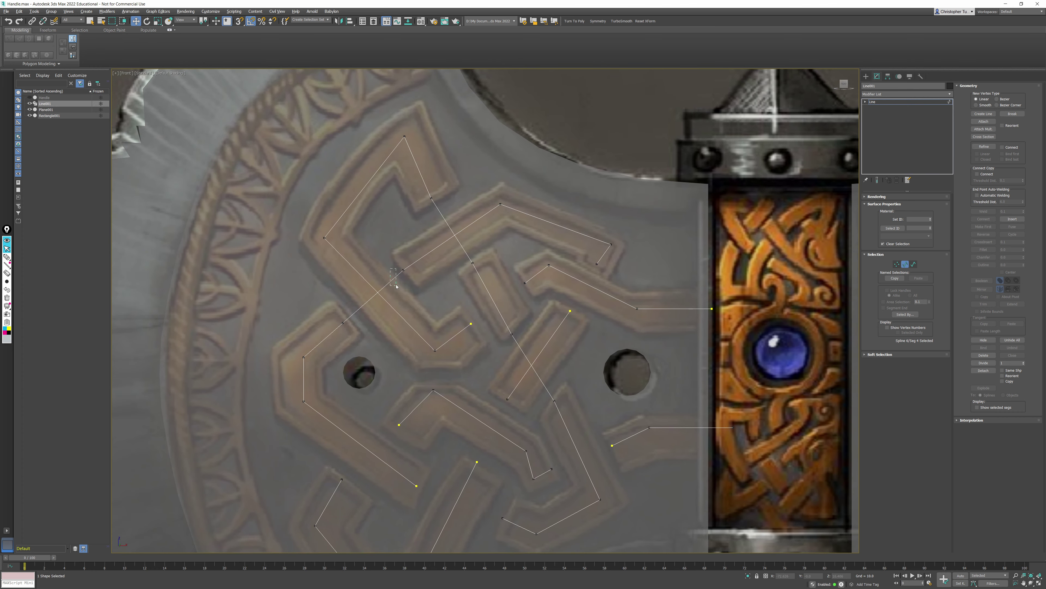
{"action": "key", "text": "Delete"}
{"action": "middle_click_drag", "start_coordinate": [475, 278], "coordinate": [469, 278]}
{"action": "left_click", "coordinate": [433, 215]}
{"action": "key", "text": "Delete"}
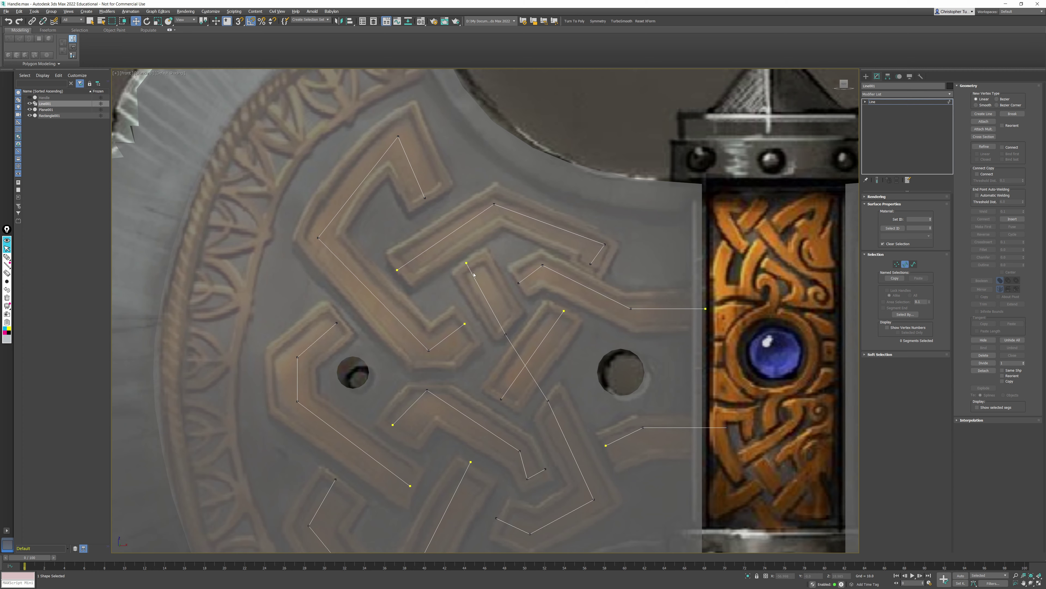
{"action": "scroll", "coordinate": [453, 216], "scroll_direction": "down", "scroll_amount": 3}
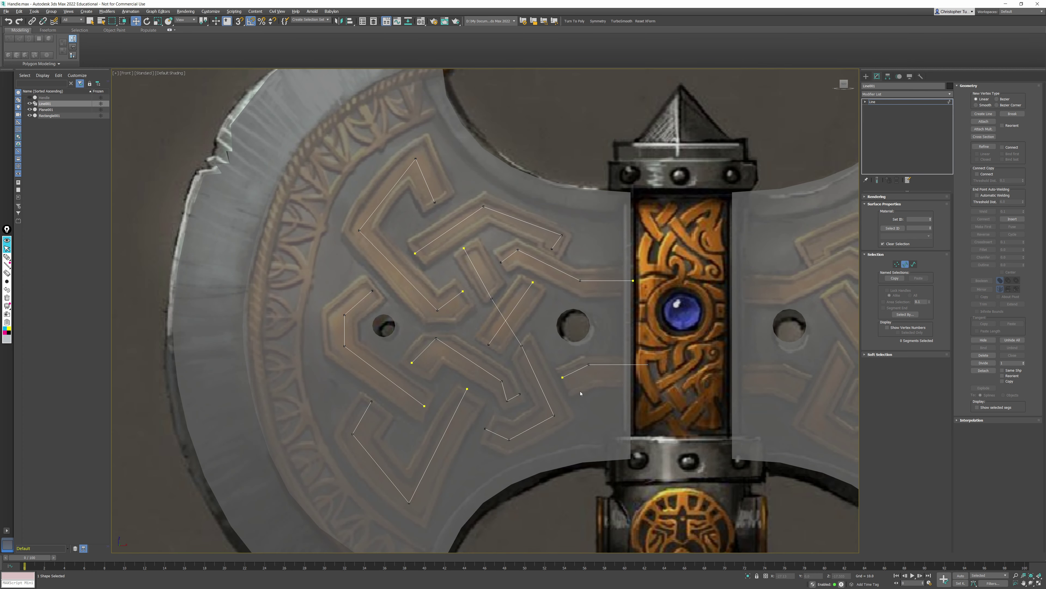
{"action": "left_click", "coordinate": [497, 313]}
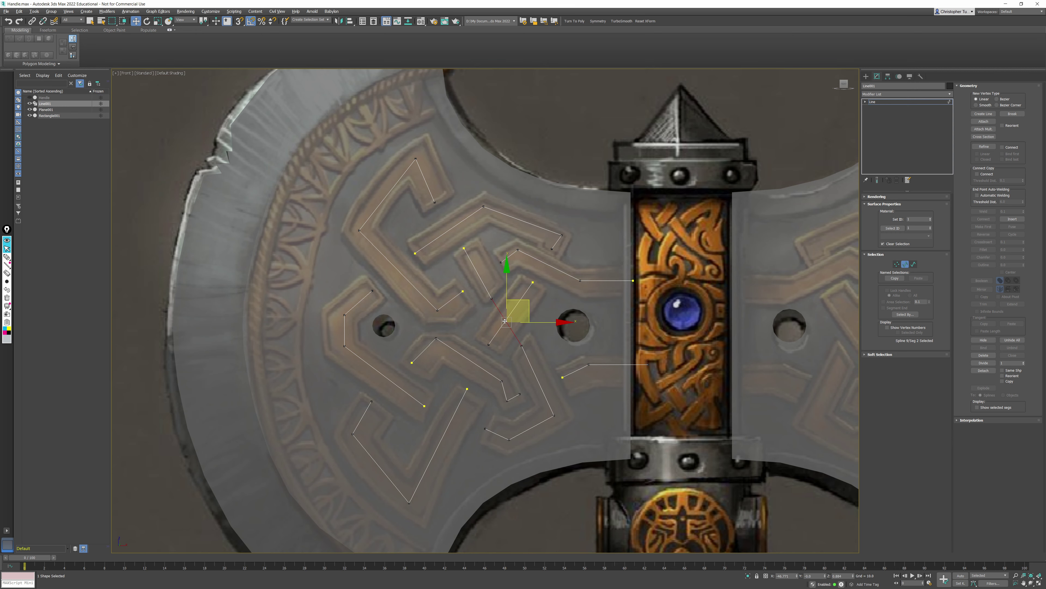
{"action": "key", "text": "Delete"}
{"action": "left_click", "coordinate": [905, 264]}
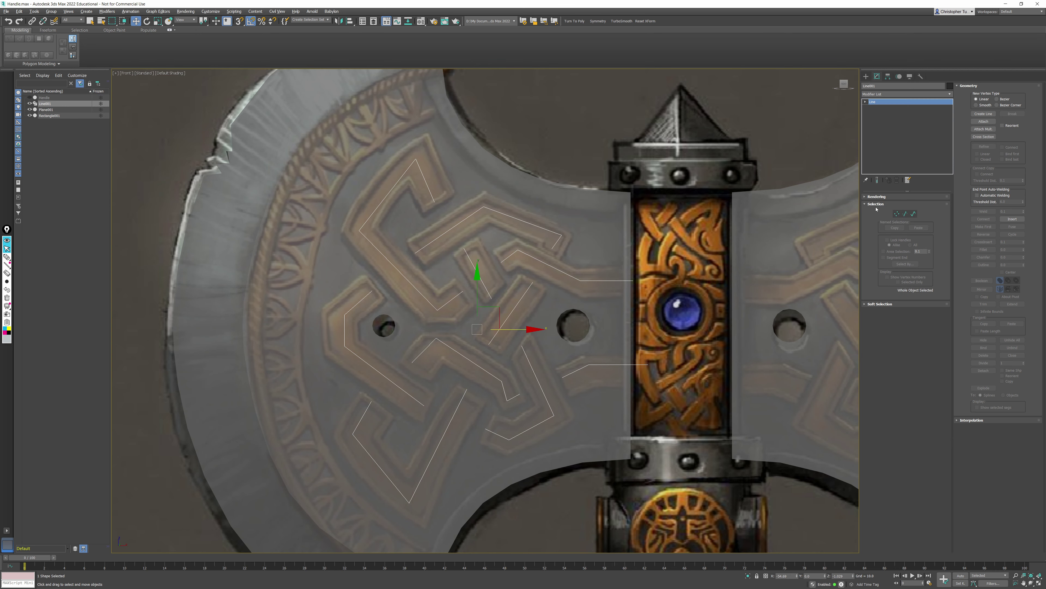
Step: Show the spline as rectangular geometry in the viewport with a width of about 7.4, and turn on edge display
{"action": "left_click", "coordinate": [876, 196]}
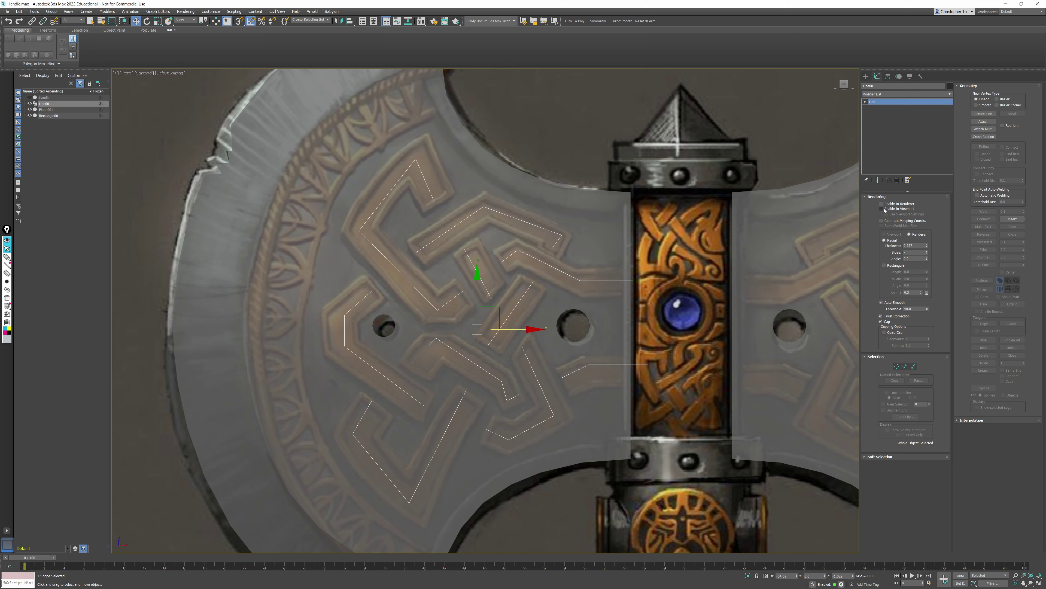
{"action": "left_click", "coordinate": [882, 209]}
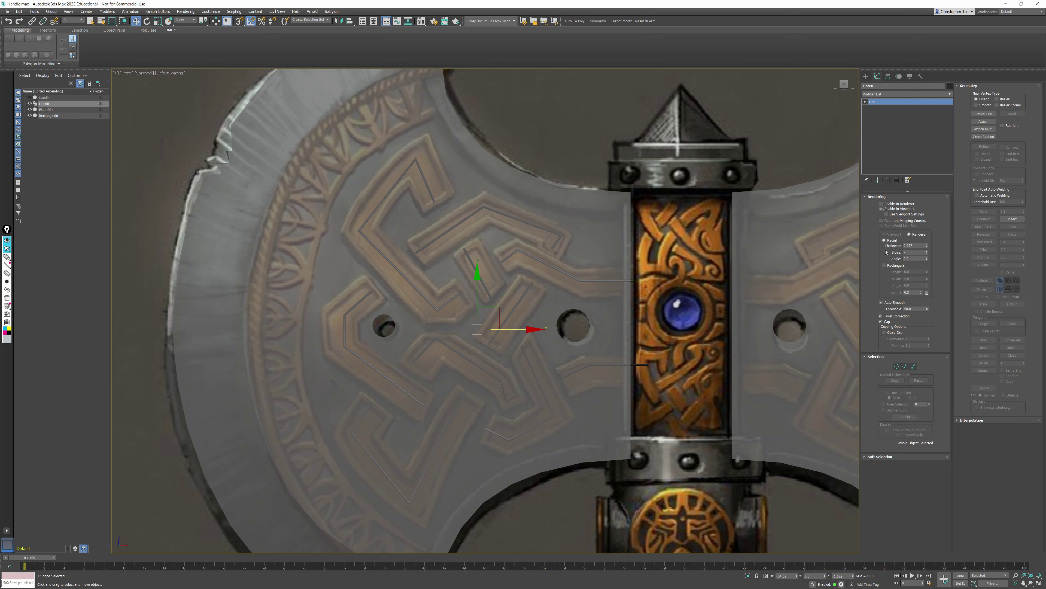
{"action": "left_click", "coordinate": [884, 266]}
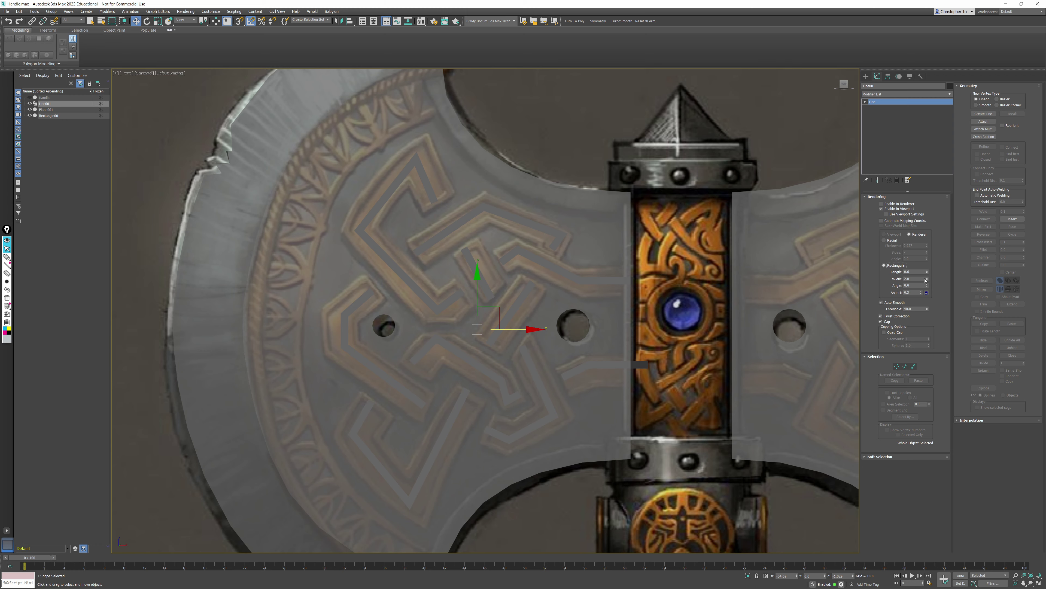
{"action": "left_click_drag", "start_coordinate": [927, 281], "coordinate": [928, 205]}
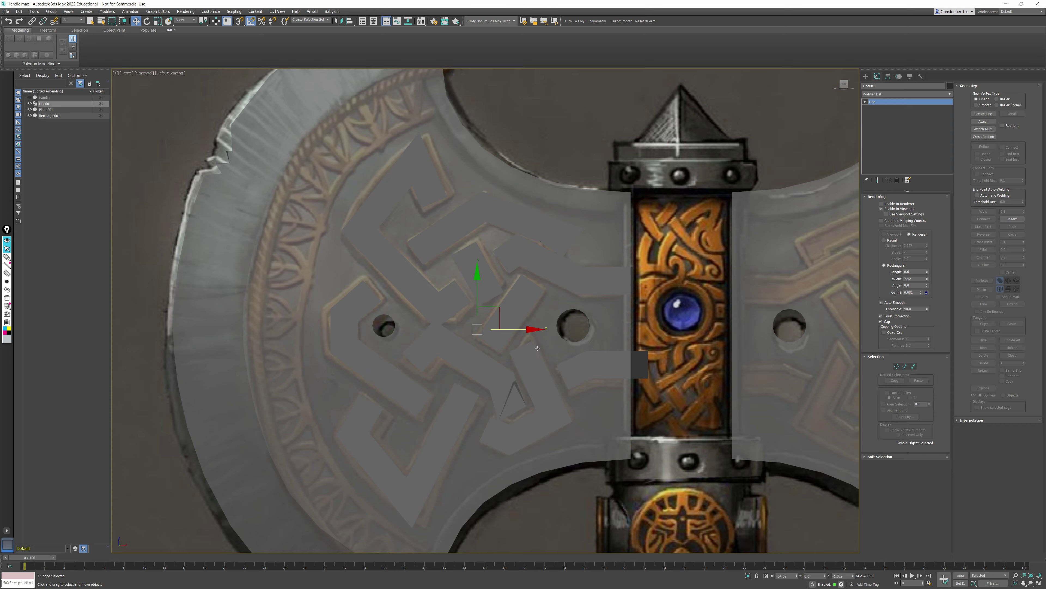
{"action": "middle_click_drag", "start_coordinate": [538, 348], "coordinate": [560, 267]}
{"action": "key", "text": "F4"}
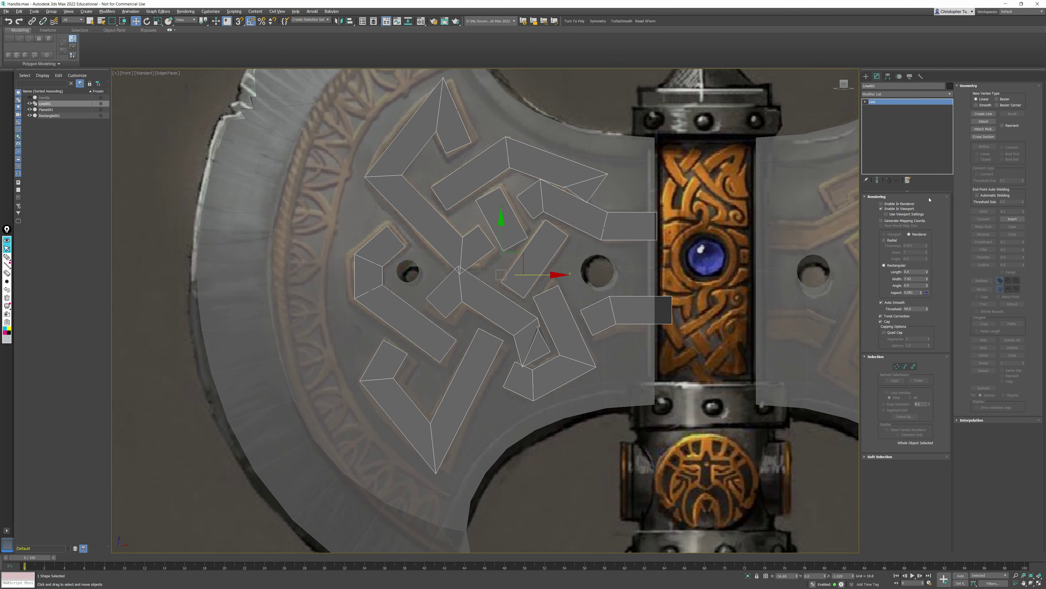
Step: Enter vertex editing and shorten the lower handle-side band so its end lines up with the end of the band above
{"action": "left_click", "coordinate": [896, 365]}
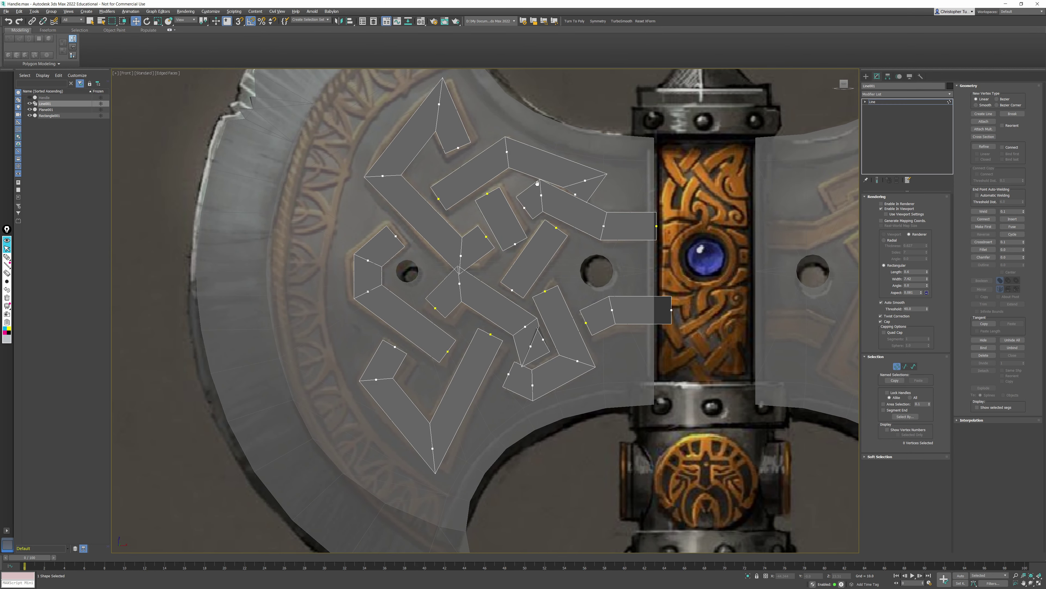
{"action": "middle_click_drag", "start_coordinate": [615, 201], "coordinate": [600, 118]}
{"action": "scroll", "coordinate": [607, 246], "scroll_direction": "up", "scroll_amount": 3}
{"action": "scroll", "coordinate": [455, 265], "scroll_direction": "up", "scroll_amount": 3}
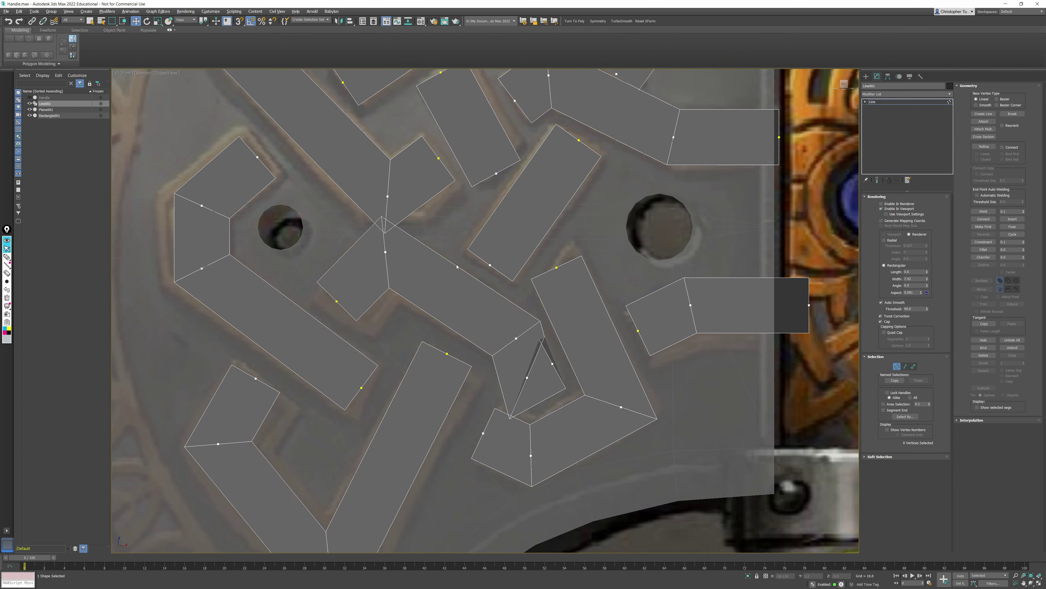
{"action": "middle_click_drag", "start_coordinate": [456, 265], "coordinate": [461, 304]}
{"action": "scroll", "coordinate": [464, 303], "scroll_direction": "down", "scroll_amount": 3}
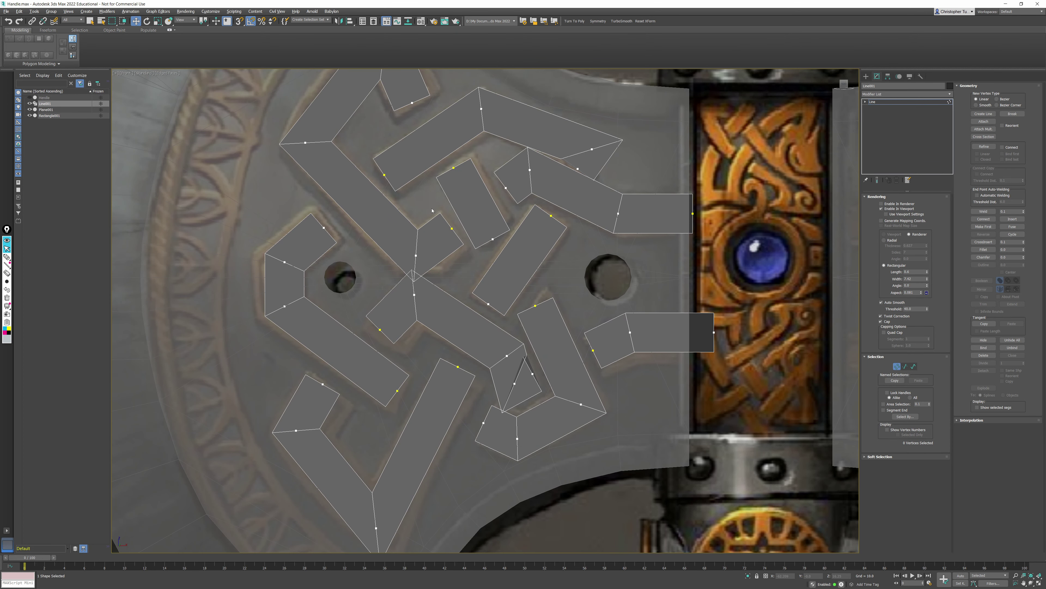
{"action": "scroll", "coordinate": [431, 210], "scroll_direction": "down", "scroll_amount": 3}
{"action": "middle_click_drag", "start_coordinate": [434, 215], "coordinate": [464, 136]}
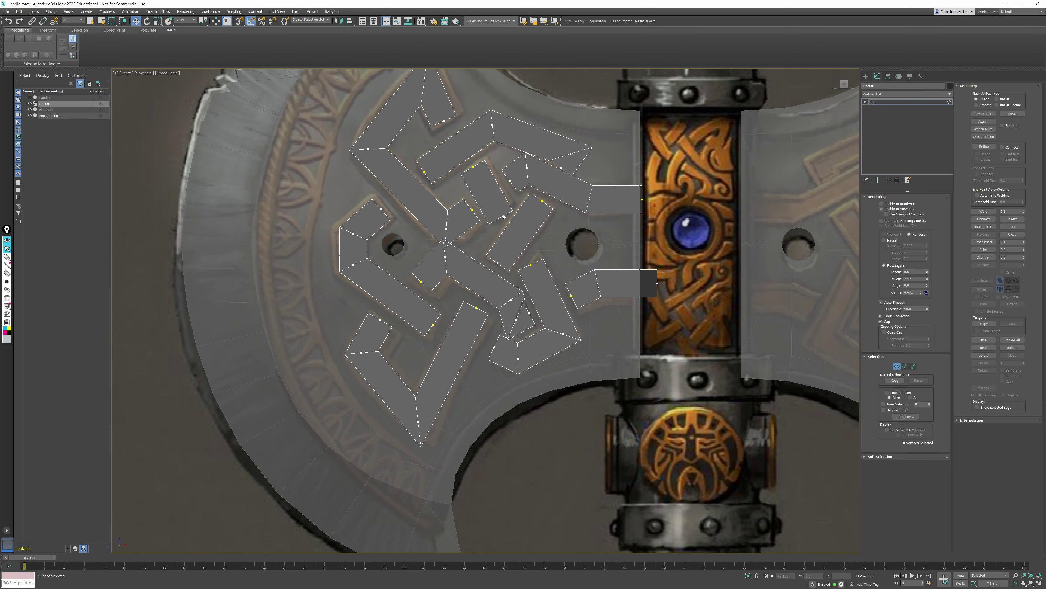
{"action": "middle_click_drag", "start_coordinate": [363, 258], "coordinate": [367, 276]}
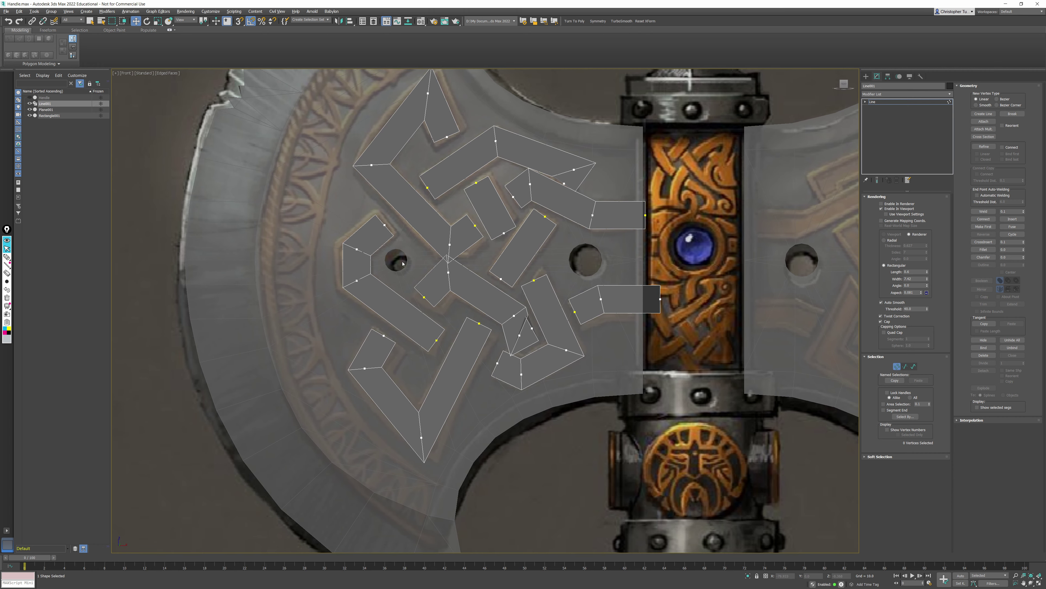
{"action": "scroll", "coordinate": [414, 280], "scroll_direction": "down", "scroll_amount": 2}
{"action": "scroll", "coordinate": [542, 287], "scroll_direction": "up", "scroll_amount": 3}
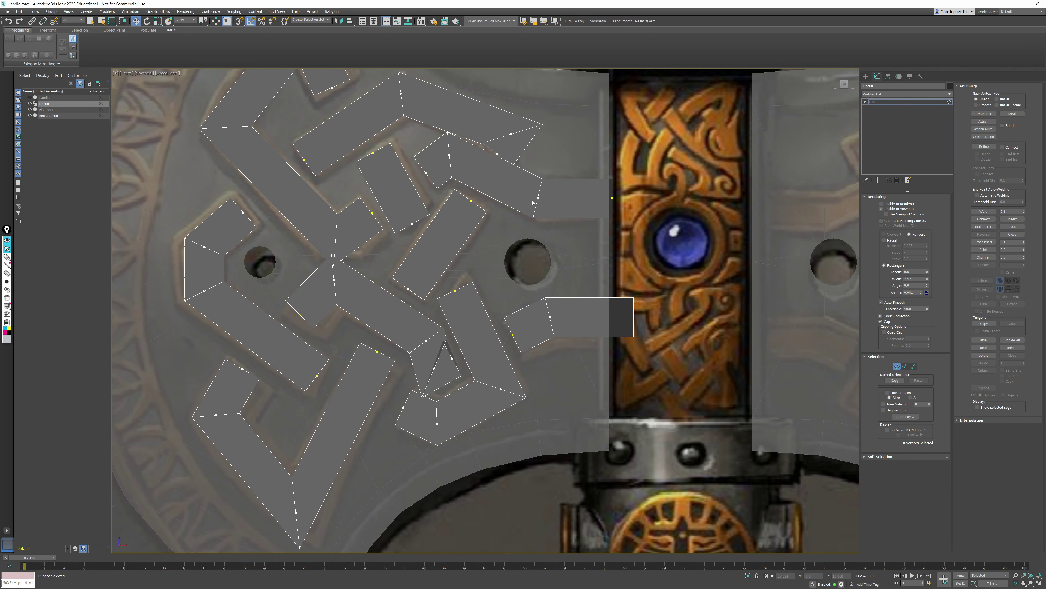
{"action": "left_click", "coordinate": [634, 317]}
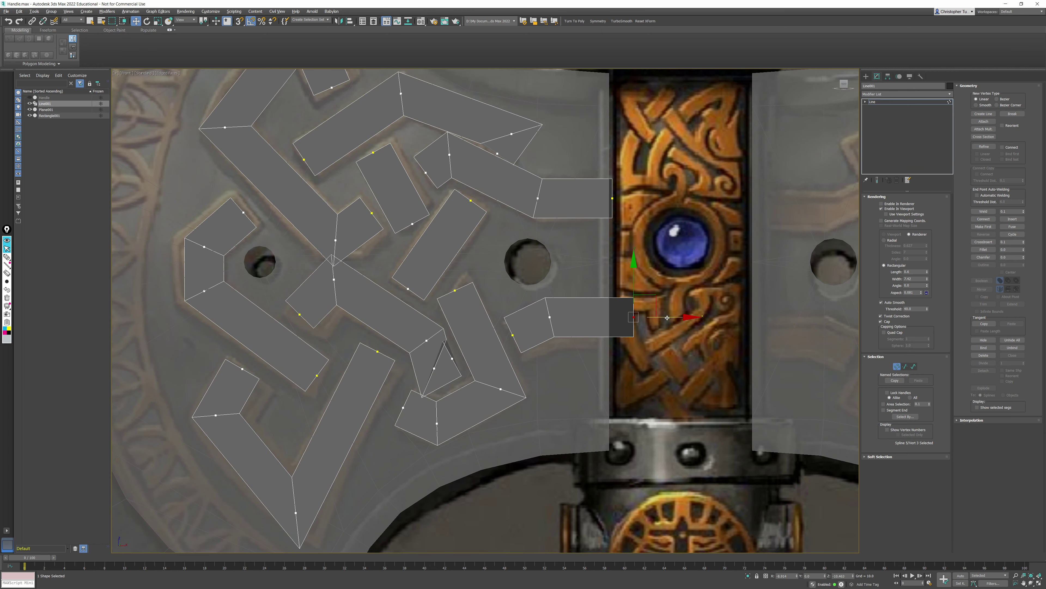
{"action": "left_click_drag", "start_coordinate": [683, 318], "coordinate": [663, 324]}
Step: Reposition the vertices of the small folded tip and the V-shaped band beside it in the knot's lower half to clear the overlaps
{"action": "middle_click_drag", "start_coordinate": [432, 338], "coordinate": [496, 304]}
{"action": "scroll", "coordinate": [496, 303], "scroll_direction": "up", "scroll_amount": 2}
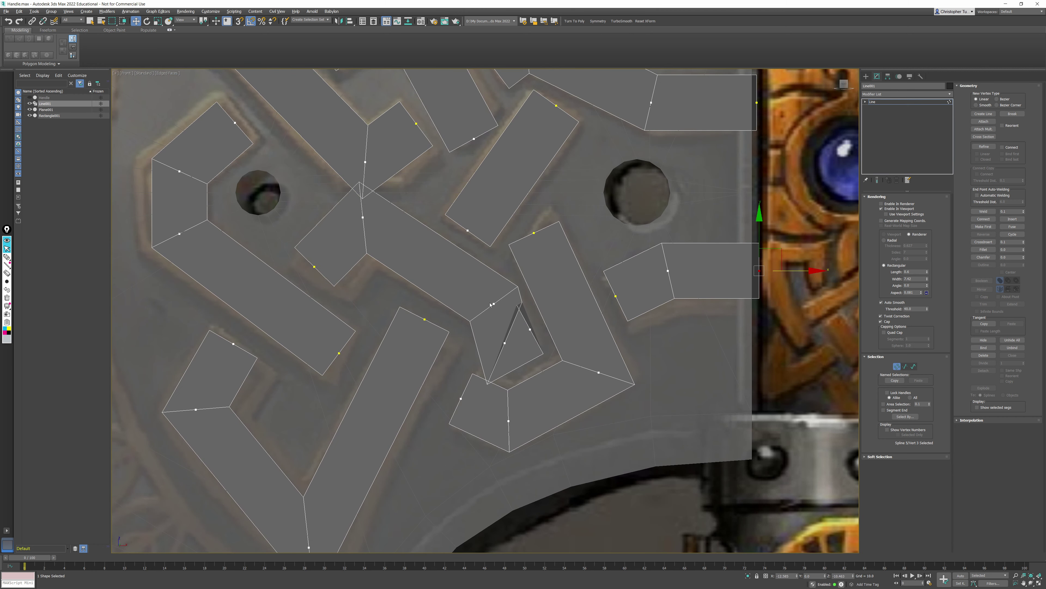
{"action": "left_click", "coordinate": [530, 329]}
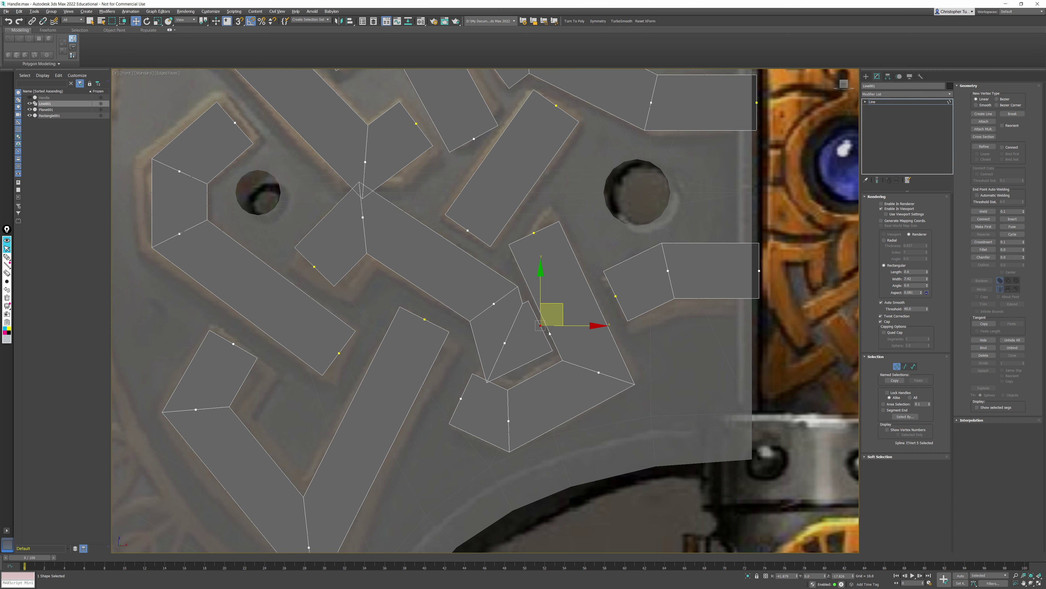
{"action": "middle_click_drag", "start_coordinate": [568, 346], "coordinate": [543, 348]}
{"action": "left_click", "coordinate": [507, 233]}
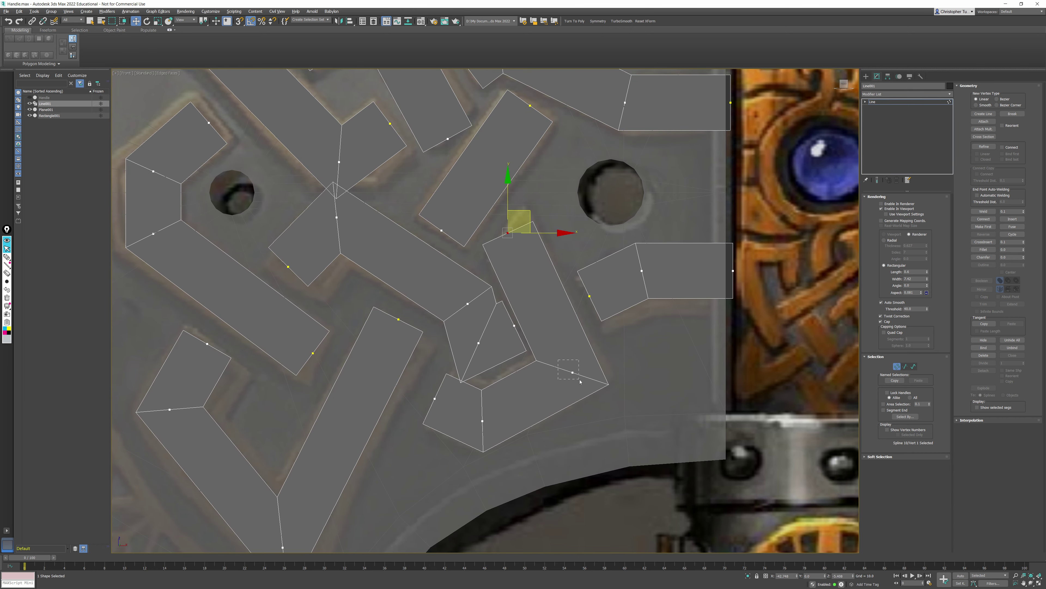
{"action": "left_click_drag", "start_coordinate": [580, 382], "coordinate": [580, 381]}
{"action": "left_click", "coordinate": [504, 232], "text": "ctrl"}
{"action": "left_click_drag", "start_coordinate": [525, 216], "coordinate": [532, 214]}
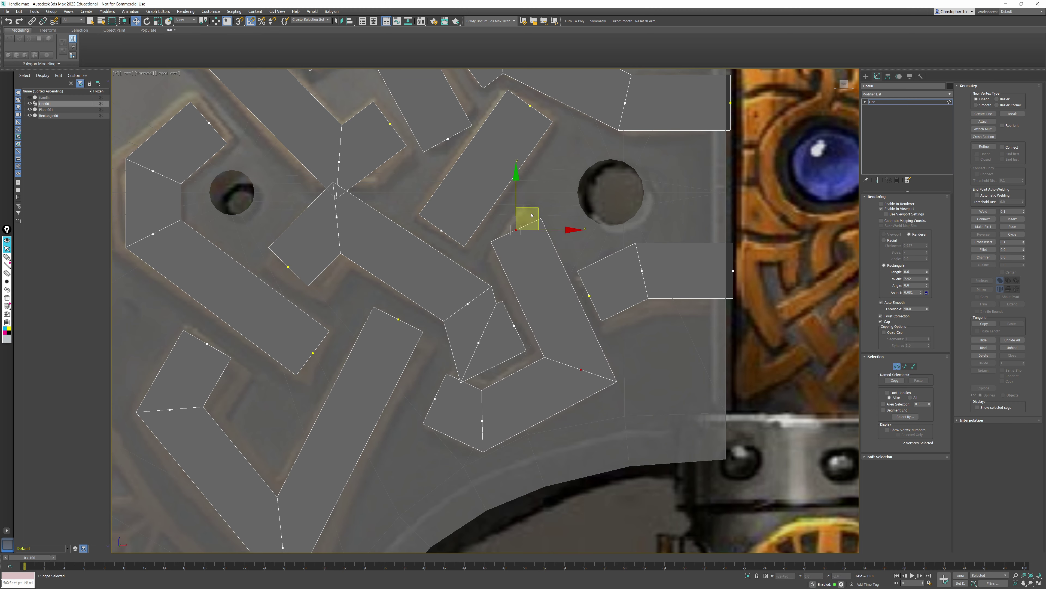
{"action": "left_click_drag", "start_coordinate": [486, 438], "coordinate": [487, 438]}
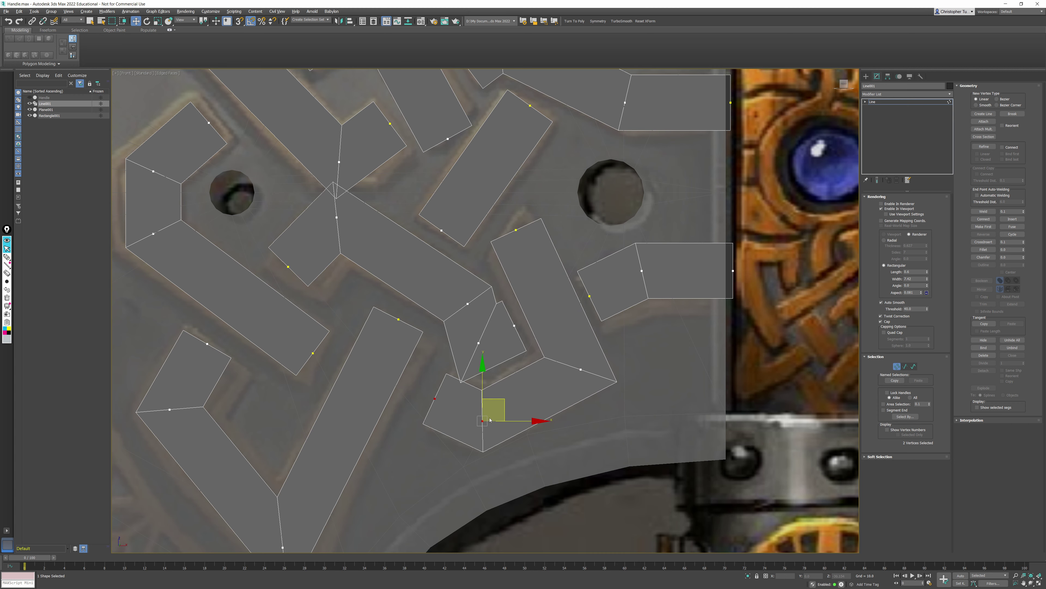
{"action": "left_click_drag", "start_coordinate": [502, 403], "coordinate": [490, 410]}
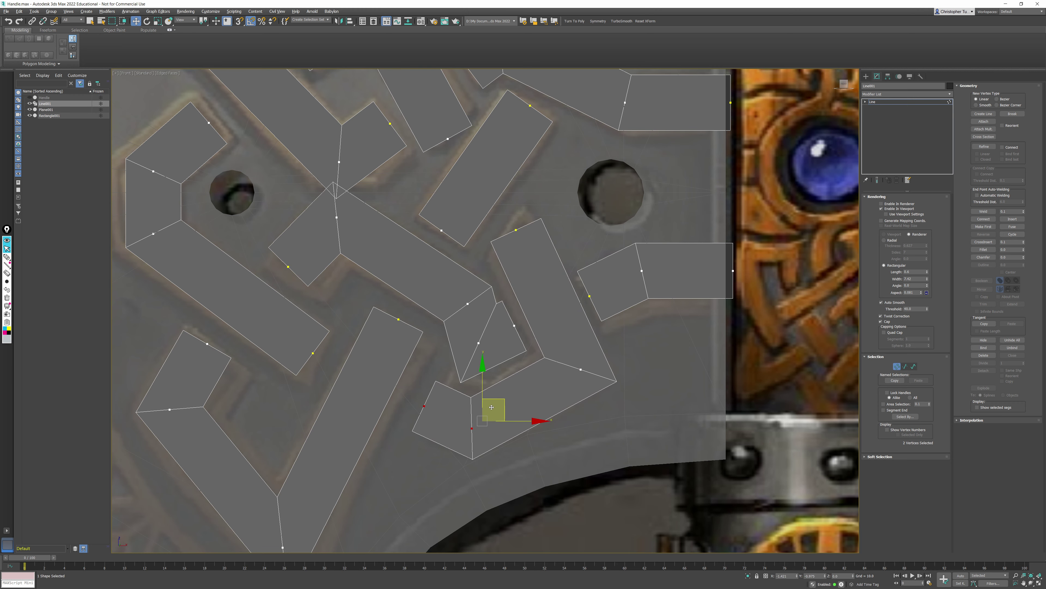
Step: Move the two bends meeting at the knot's center apart, together with their end vertices, so the bands no longer overlap
{"action": "scroll", "coordinate": [497, 437], "scroll_direction": "down", "scroll_amount": 3}
{"action": "scroll", "coordinate": [383, 263], "scroll_direction": "up", "scroll_amount": 4}
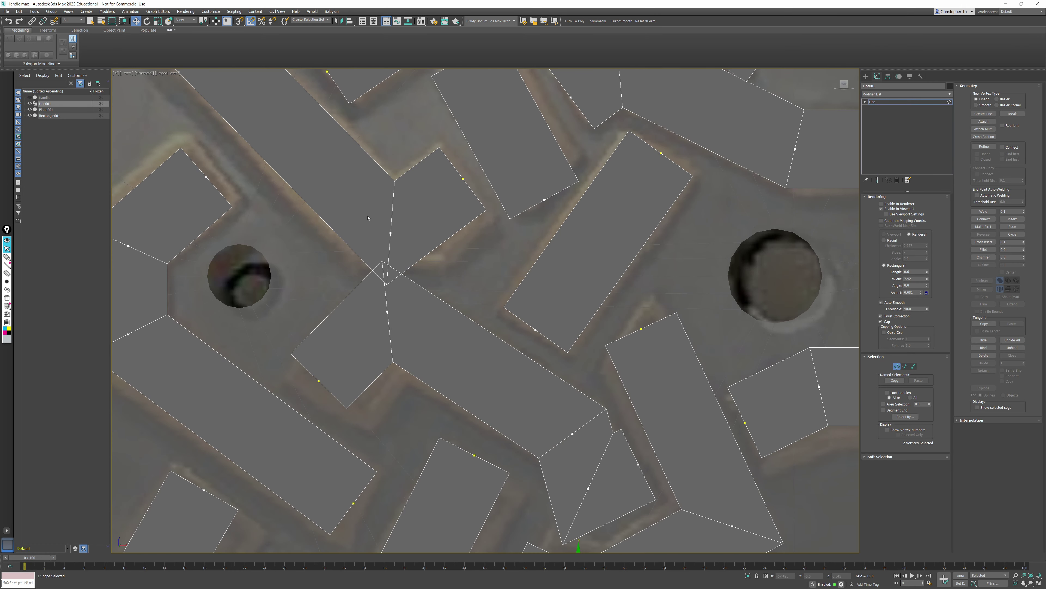
{"action": "left_click", "coordinate": [390, 233]}
{"action": "middle_click_drag", "start_coordinate": [404, 286], "coordinate": [420, 347]}
{"action": "left_click", "coordinate": [550, 389]}
{"action": "left_click", "coordinate": [407, 294]}
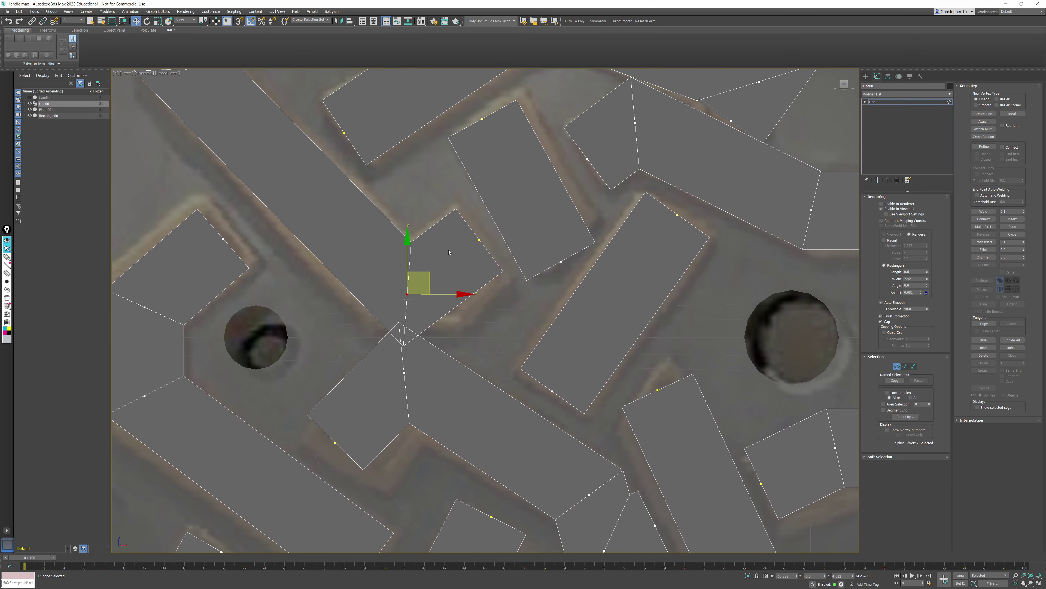
{"action": "left_click", "coordinate": [480, 240], "text": "ctrl"}
{"action": "left_click_drag", "start_coordinate": [500, 219], "coordinate": [493, 195]}
{"action": "left_click", "coordinate": [405, 373]}
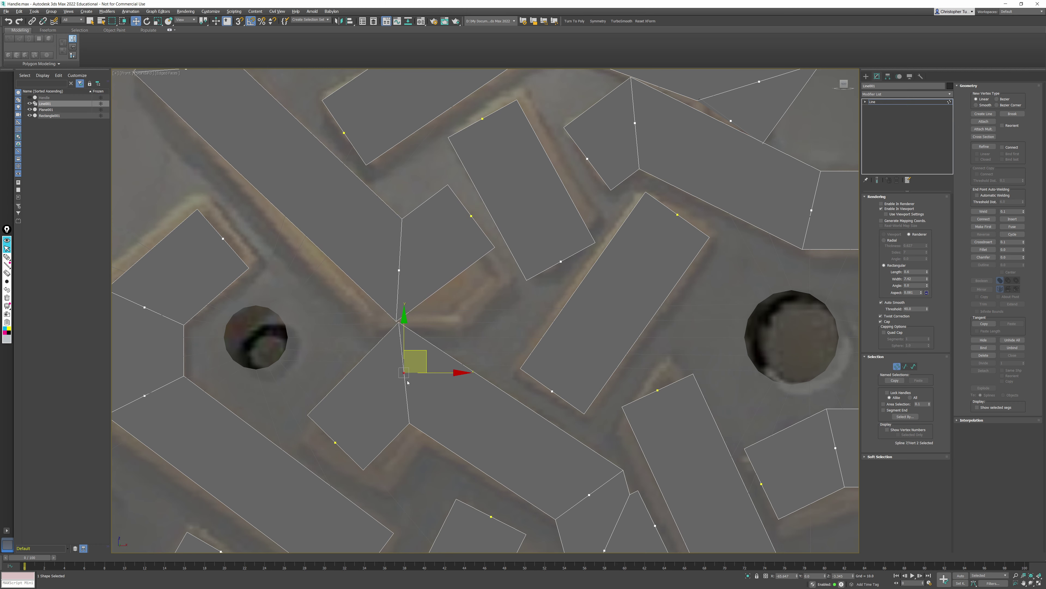
{"action": "left_click_drag", "start_coordinate": [317, 457], "coordinate": [318, 456], "text": "ctrl"}
{"action": "left_click_drag", "start_coordinate": [355, 420], "coordinate": [359, 436]}
Step: Extend the short end of the knot's lowest V-shaped band slightly toward the band above it
{"action": "middle_click_drag", "start_coordinate": [365, 419], "coordinate": [429, 231]}
{"action": "scroll", "coordinate": [349, 344], "scroll_direction": "down", "scroll_amount": 2}
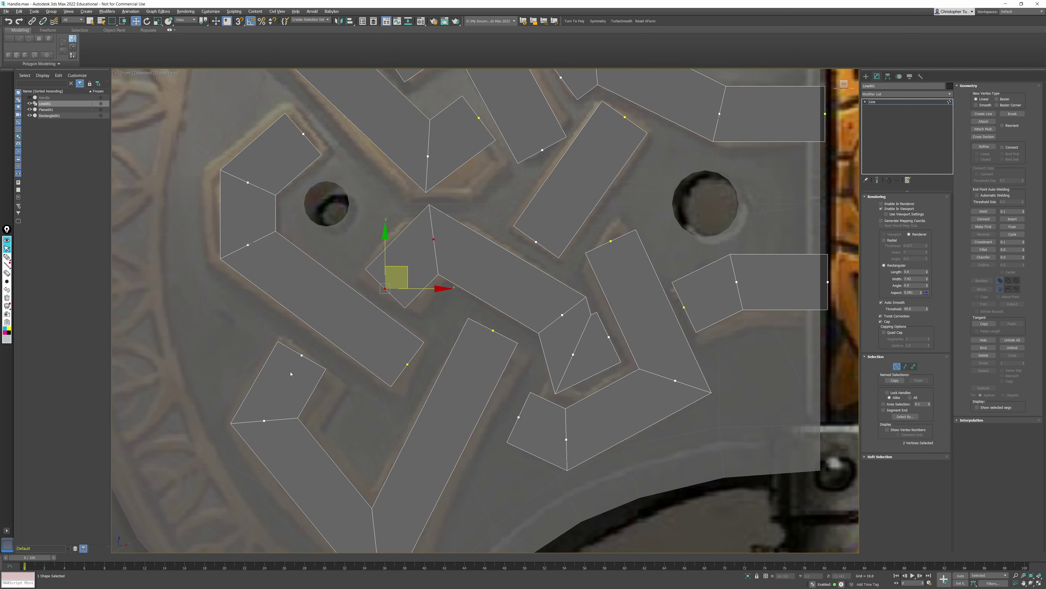
{"action": "left_click", "coordinate": [302, 354]}
{"action": "left_click_drag", "start_coordinate": [322, 332], "coordinate": [330, 337]}
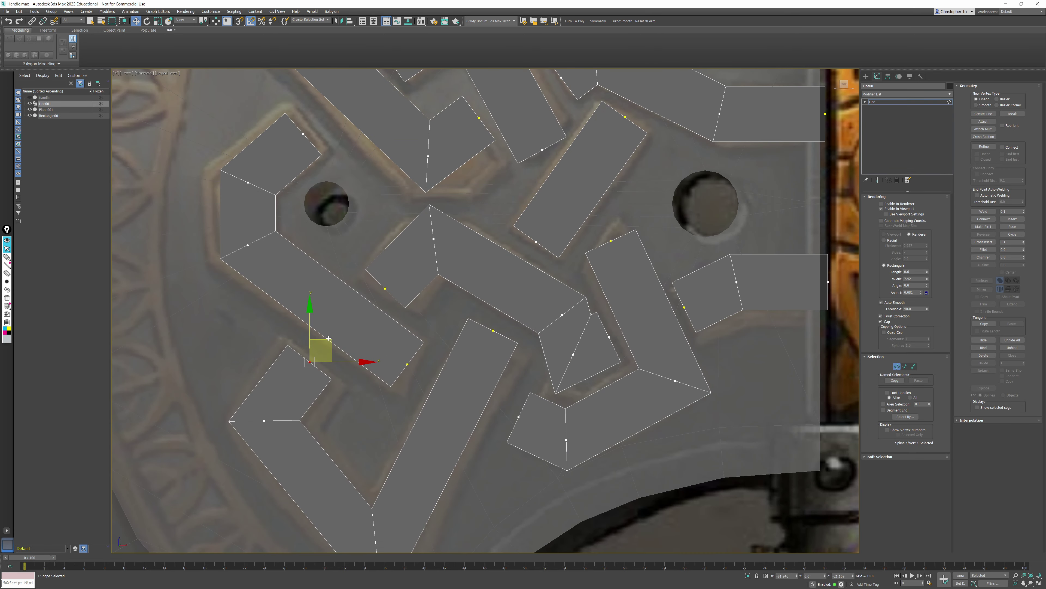
Step: Adjust the upper band's folded corner and bend vertices, and shift the end of the topmost hook to fit the reference
{"action": "scroll", "coordinate": [330, 338], "scroll_direction": "down", "scroll_amount": 2}
{"action": "middle_click_drag", "start_coordinate": [578, 143], "coordinate": [490, 317]}
{"action": "scroll", "coordinate": [489, 316], "scroll_direction": "up", "scroll_amount": 2}
{"action": "left_click", "coordinate": [486, 278]}
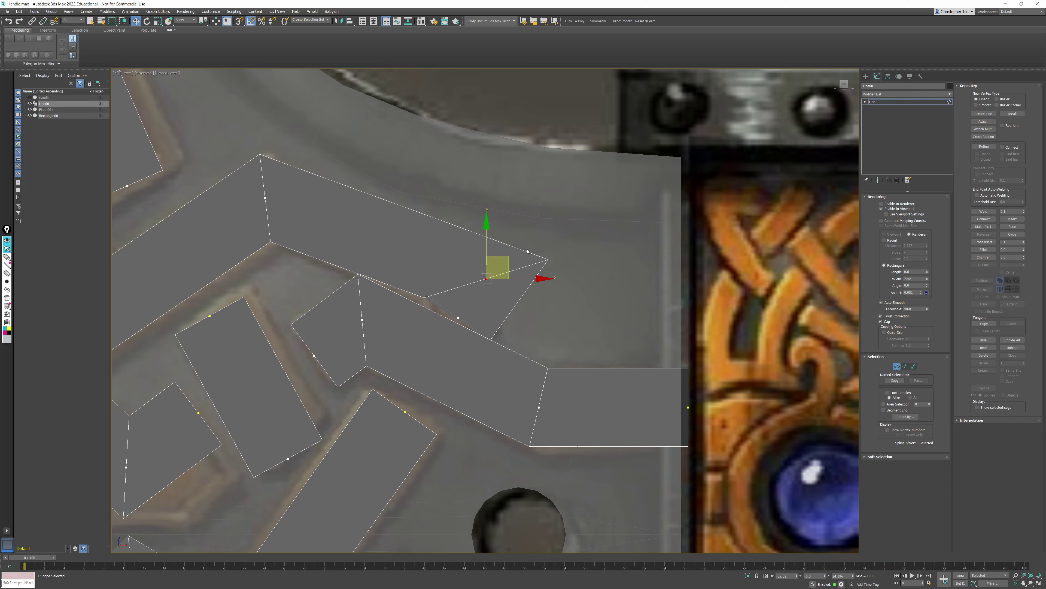
{"action": "left_click_drag", "start_coordinate": [504, 255], "coordinate": [503, 244]}
{"action": "middle_click_drag", "start_coordinate": [391, 230], "coordinate": [523, 263]}
{"action": "left_click", "coordinate": [397, 231]}
{"action": "left_click_drag", "start_coordinate": [416, 210], "coordinate": [418, 205]}
{"action": "left_click", "coordinate": [258, 220]}
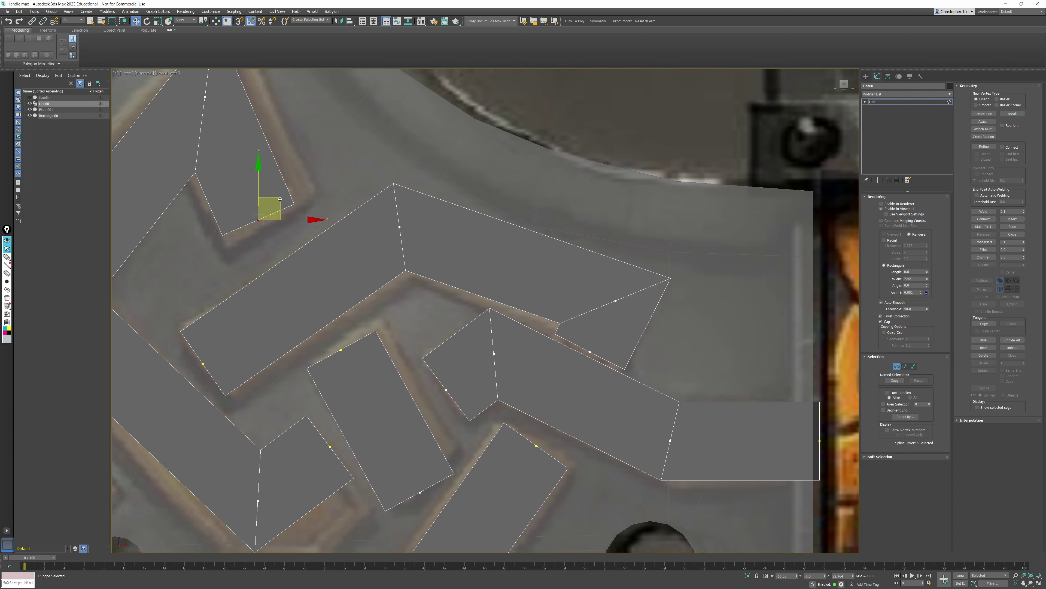
{"action": "left_click_drag", "start_coordinate": [280, 199], "coordinate": [298, 197]}
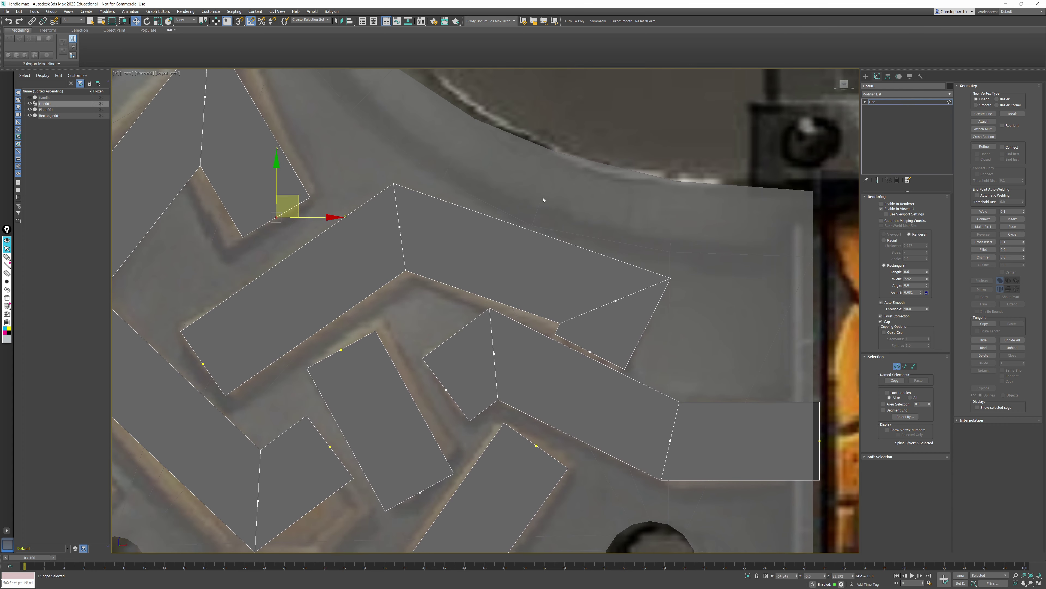
Step: Leave vertex editing and move the whole knot along Y in the perspective view to set its depth on the blade's face
{"action": "middle_click_drag", "start_coordinate": [526, 213], "coordinate": [453, 183]}
{"action": "scroll", "coordinate": [453, 184], "scroll_direction": "down", "scroll_amount": 4}
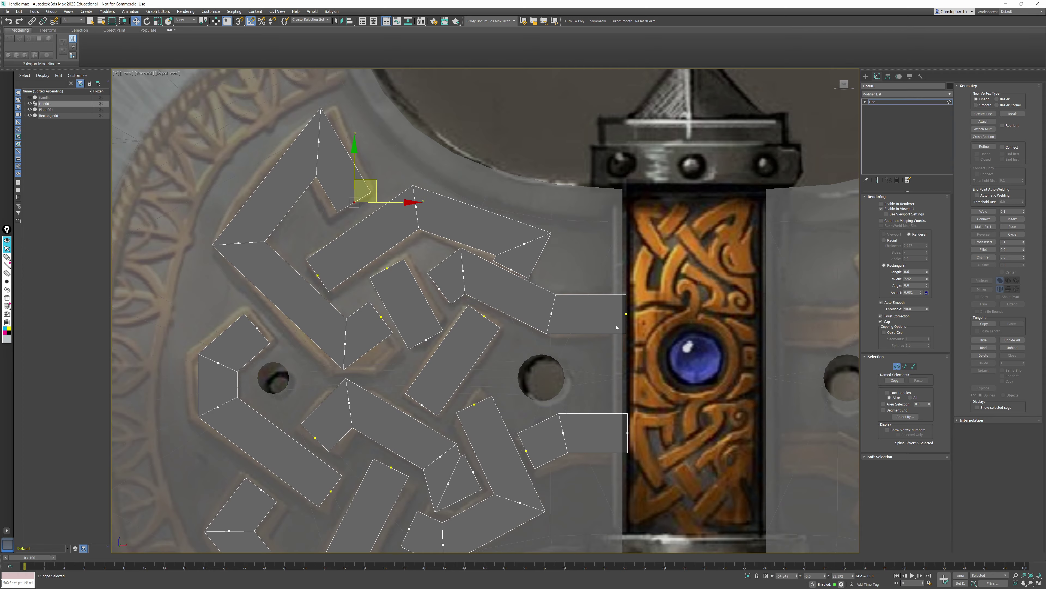
{"action": "key", "text": "p"}
{"action": "middle_click_drag", "start_coordinate": [530, 272], "coordinate": [573, 324], "text": "alt"}
{"action": "scroll", "coordinate": [572, 324], "scroll_direction": "down", "scroll_amount": 3}
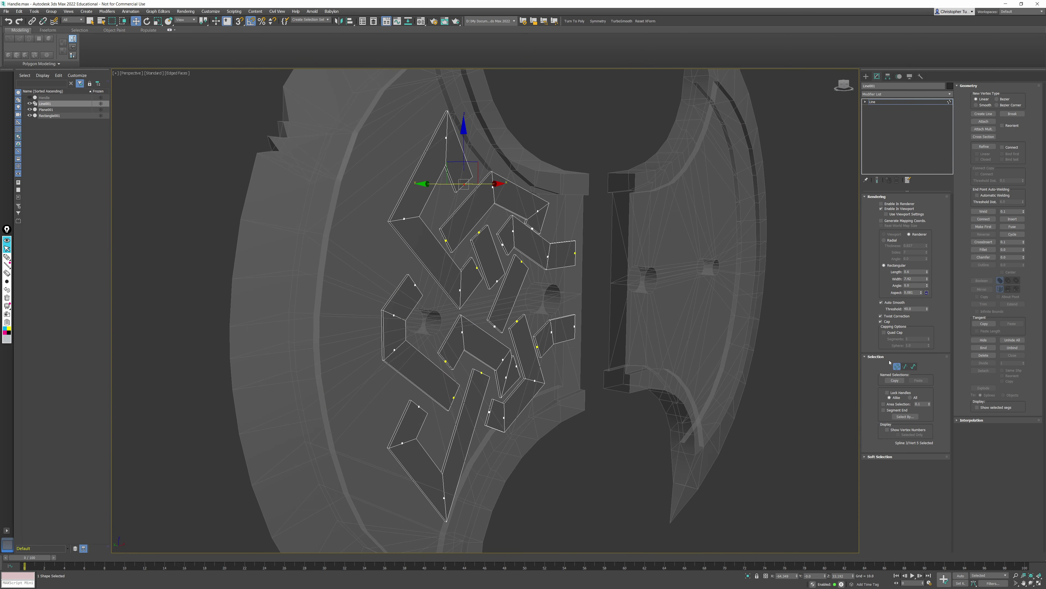
{"action": "left_click", "coordinate": [897, 366]}
{"action": "middle_click_drag", "start_coordinate": [480, 279], "coordinate": [516, 304], "text": "alt"}
{"action": "left_click_drag", "start_coordinate": [446, 311], "coordinate": [457, 318]}
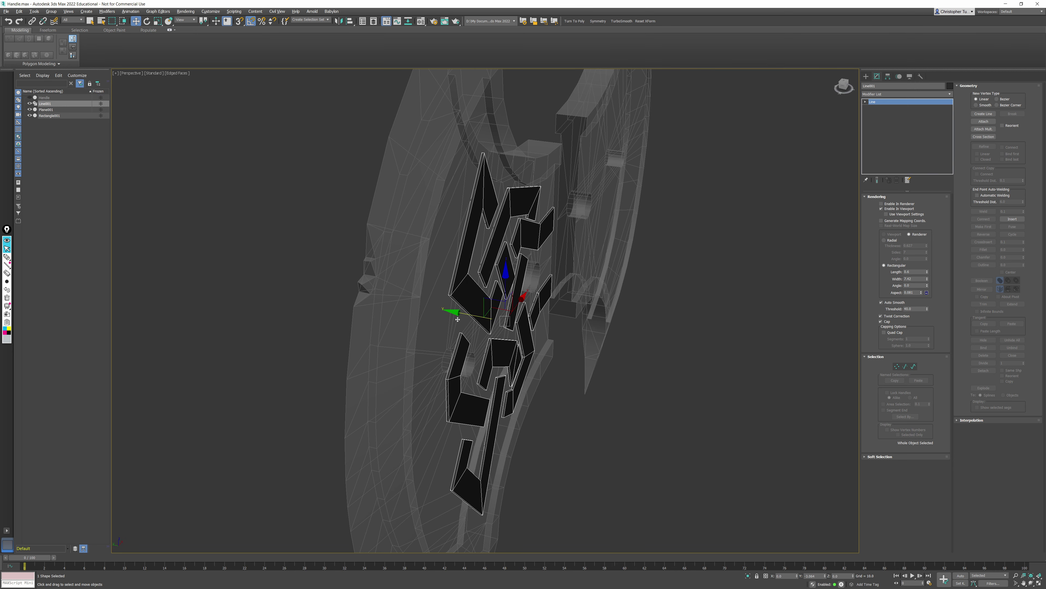
{"action": "scroll", "coordinate": [457, 318], "scroll_direction": "up", "scroll_amount": 10}
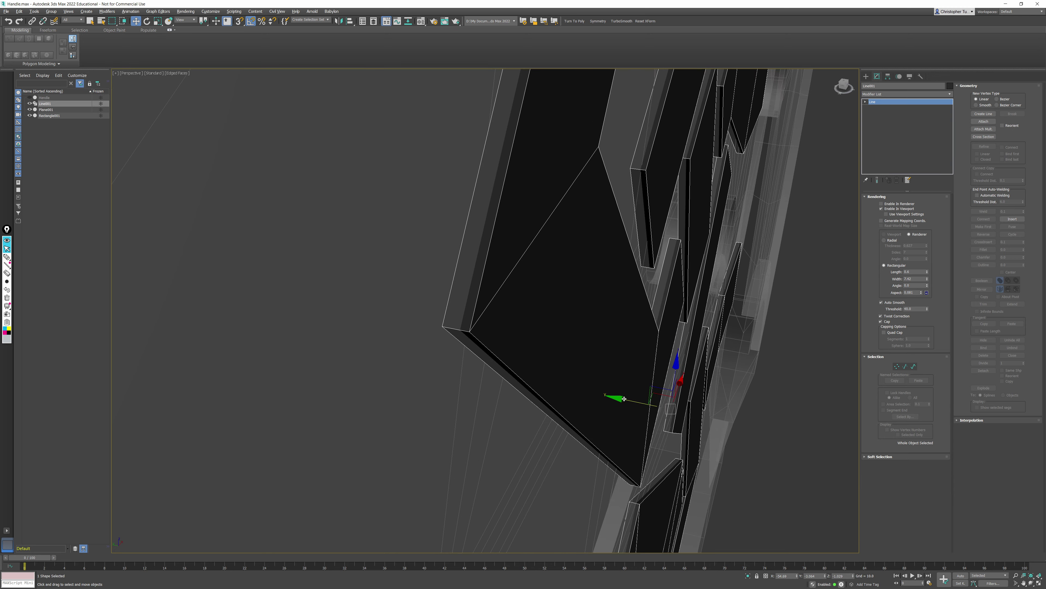
{"action": "scroll", "coordinate": [624, 399], "scroll_direction": "down", "scroll_amount": 8}
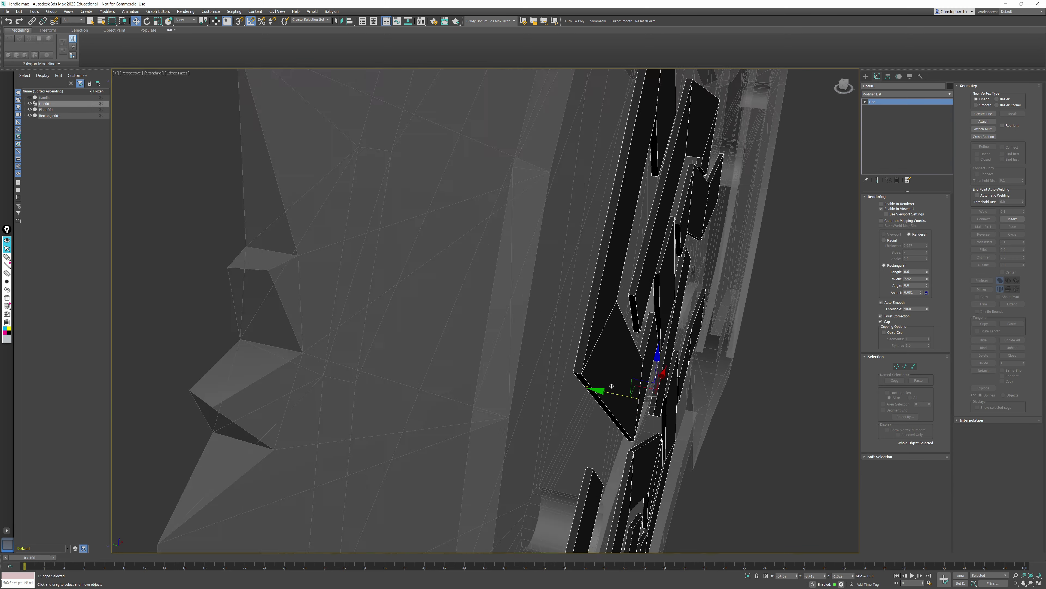
{"action": "scroll", "coordinate": [612, 386], "scroll_direction": "down", "scroll_amount": 4}
Step: Convert the knot spline to an editable poly and enter polygon editing in the top view
{"action": "middle_click_drag", "start_coordinate": [612, 386], "coordinate": [604, 289], "text": "alt"}
{"action": "scroll", "coordinate": [604, 289], "scroll_direction": "down", "scroll_amount": 4}
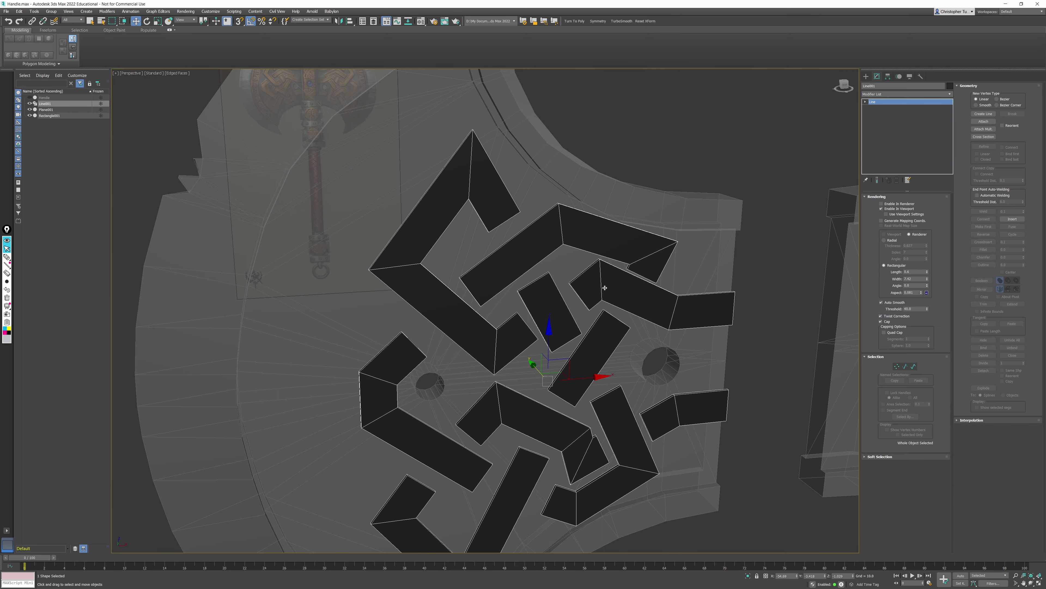
{"action": "right_click", "coordinate": [513, 240]}
{"action": "mouse_move", "coordinate": [548, 315]}
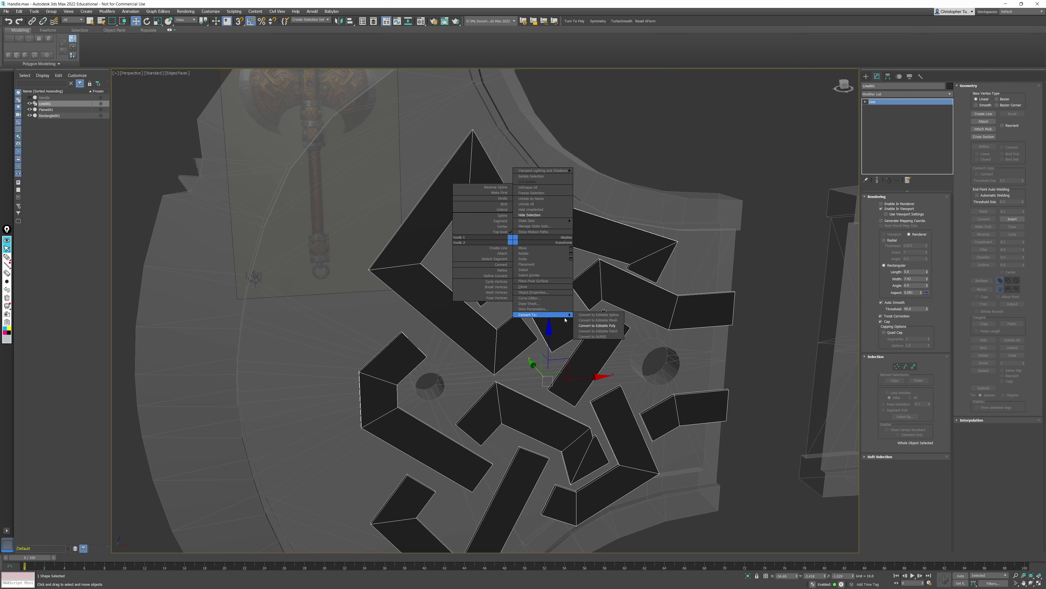
{"action": "left_click", "coordinate": [596, 325]}
{"action": "key", "text": "t"}
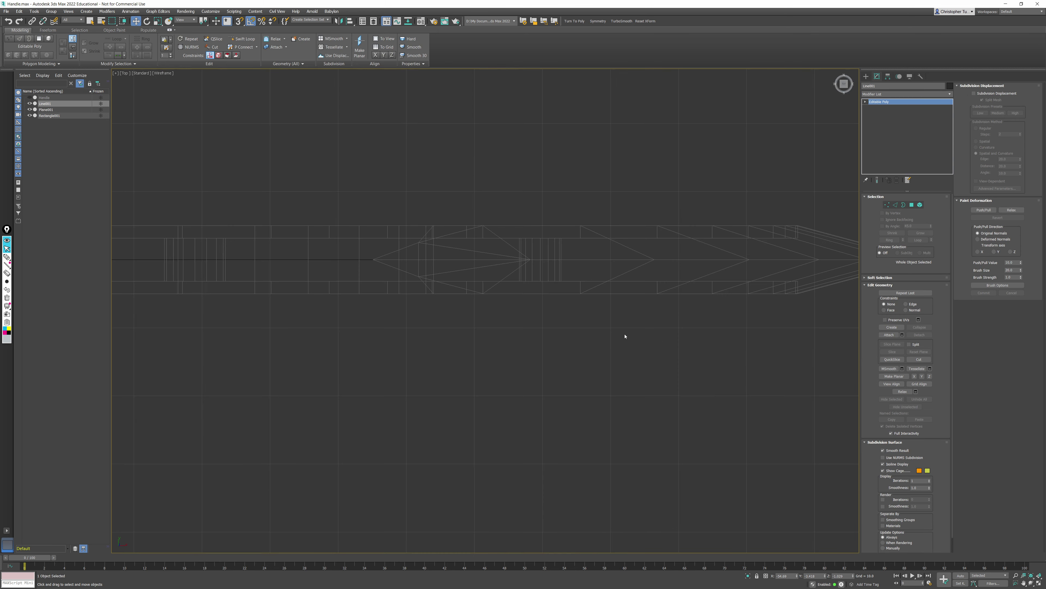
{"action": "key", "text": "z"}
{"action": "middle_click_drag", "start_coordinate": [563, 305], "coordinate": [628, 287]}
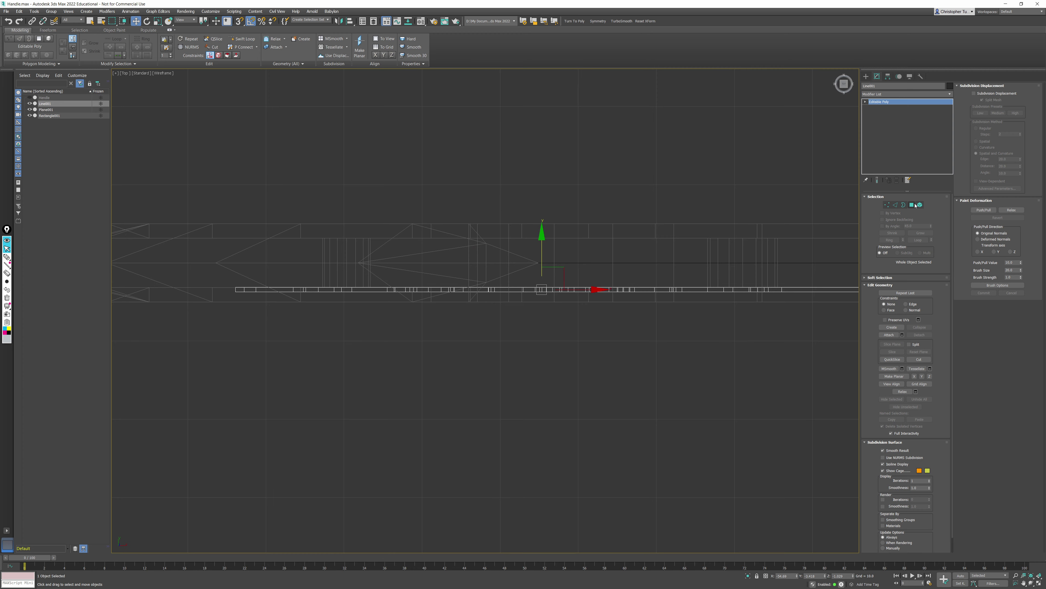
{"action": "left_click", "coordinate": [912, 205]}
Step: Try to isolate the polygons along one face of the knot by area selection and check them in the perspective view
{"action": "scroll", "coordinate": [668, 264], "scroll_direction": "down", "scroll_amount": 5}
{"action": "left_click_drag", "start_coordinate": [322, 217], "coordinate": [827, 374]}
{"action": "scroll", "coordinate": [743, 305], "scroll_direction": "up", "scroll_amount": 5}
{"action": "scroll", "coordinate": [750, 325], "scroll_direction": "down", "scroll_amount": 2}
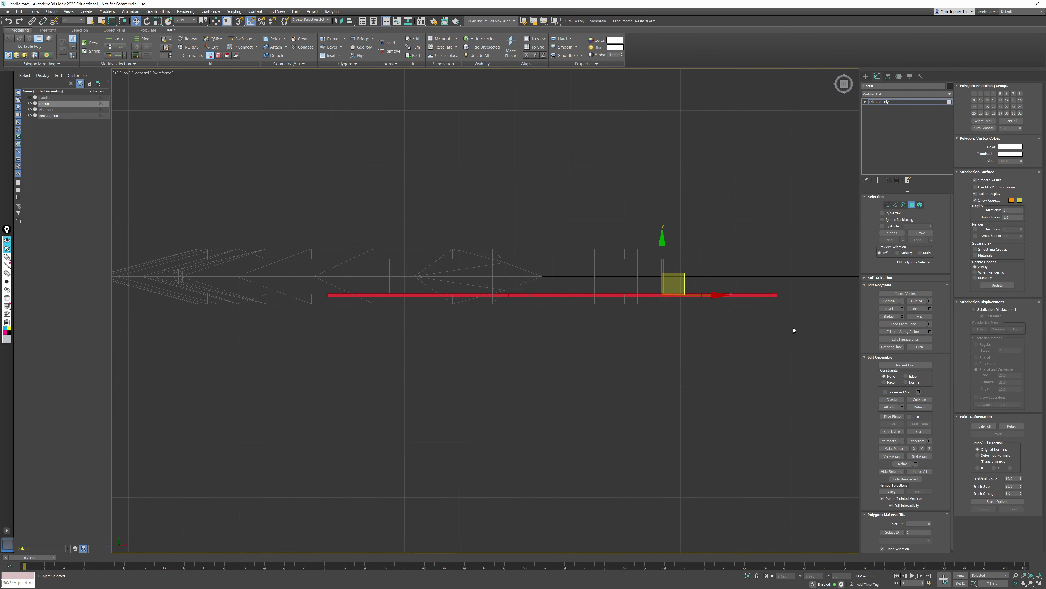
{"action": "left_click_drag", "start_coordinate": [272, 314], "coordinate": [290, 300]}
{"action": "scroll", "coordinate": [443, 358], "scroll_direction": "down", "scroll_amount": 1}
{"action": "key", "text": "p"}
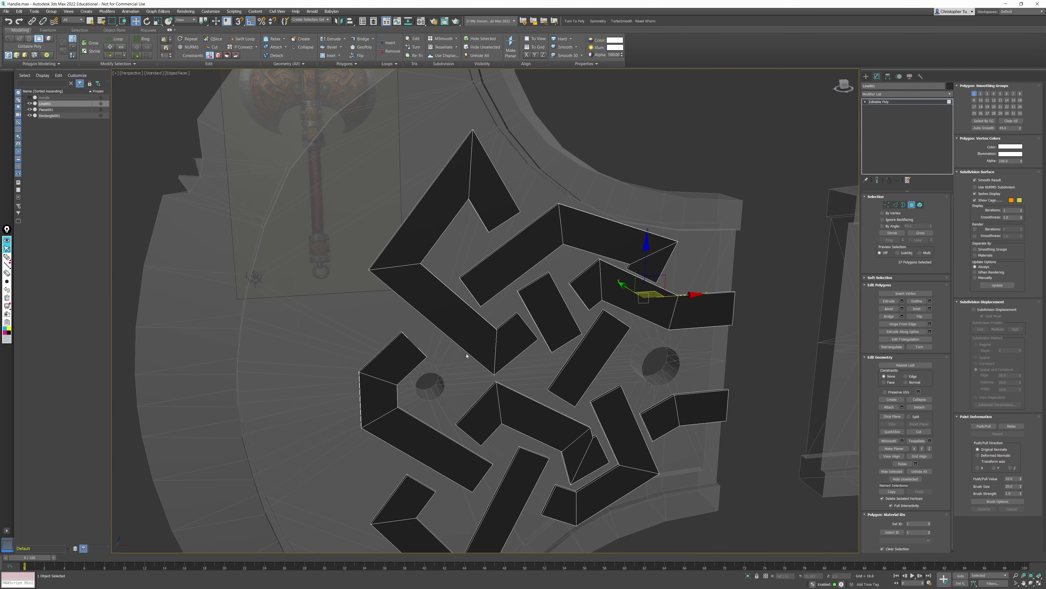
{"action": "middle_click_drag", "start_coordinate": [552, 345], "coordinate": [543, 314], "text": "alt"}
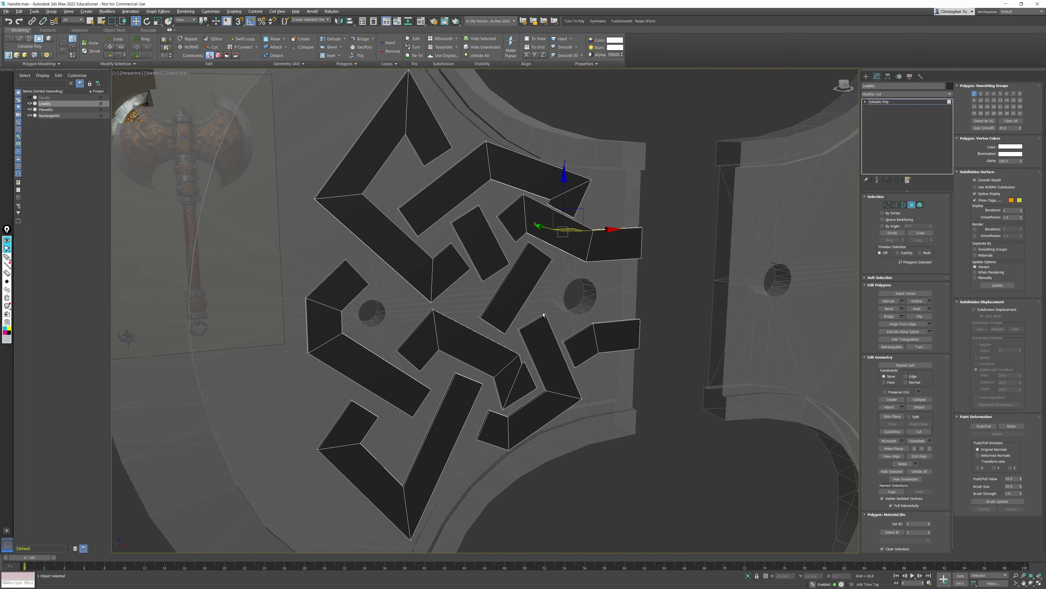
{"action": "left_click", "coordinate": [552, 324]}
Step: Select all of the knot's polygons and deselect everything behind its front face, leaving only the front-face polygons selected
{"action": "key", "text": "t"}
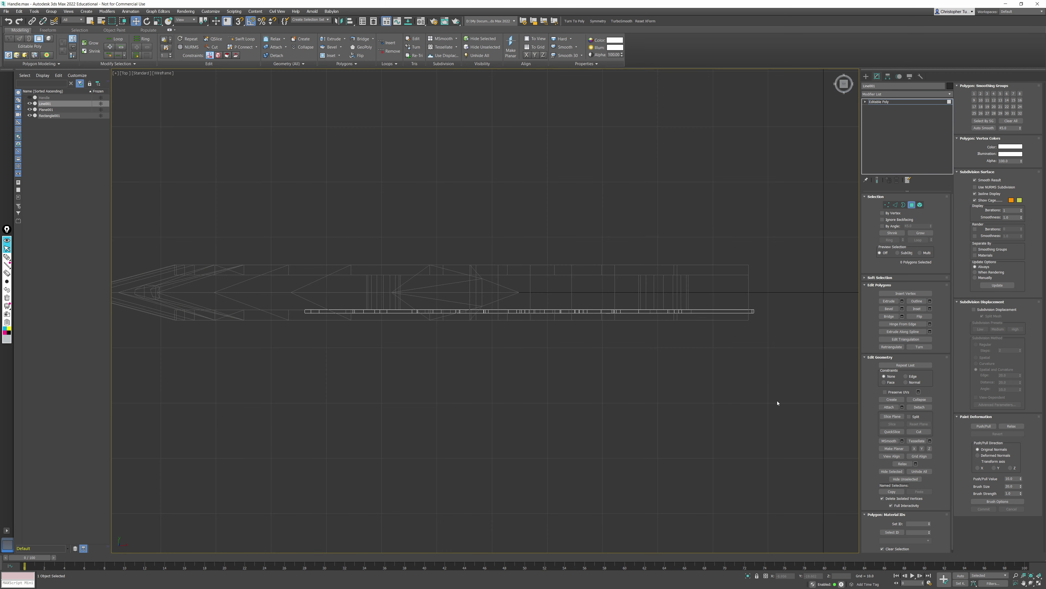
{"action": "key", "text": "ctrl+a"}
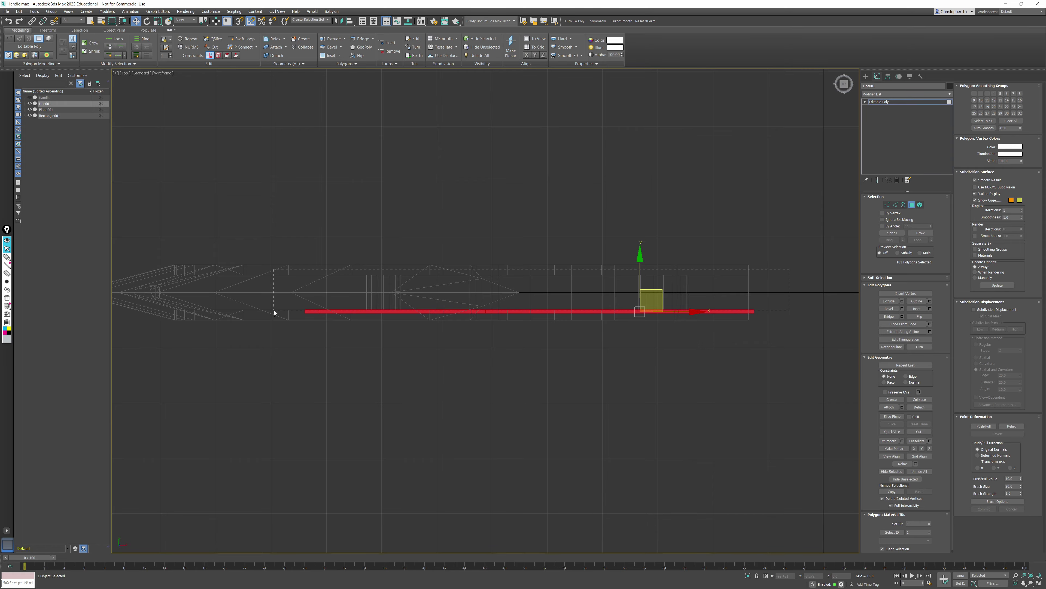
{"action": "left_click_drag", "start_coordinate": [275, 311], "coordinate": [272, 310], "text": "alt"}
{"action": "key", "text": "p"}
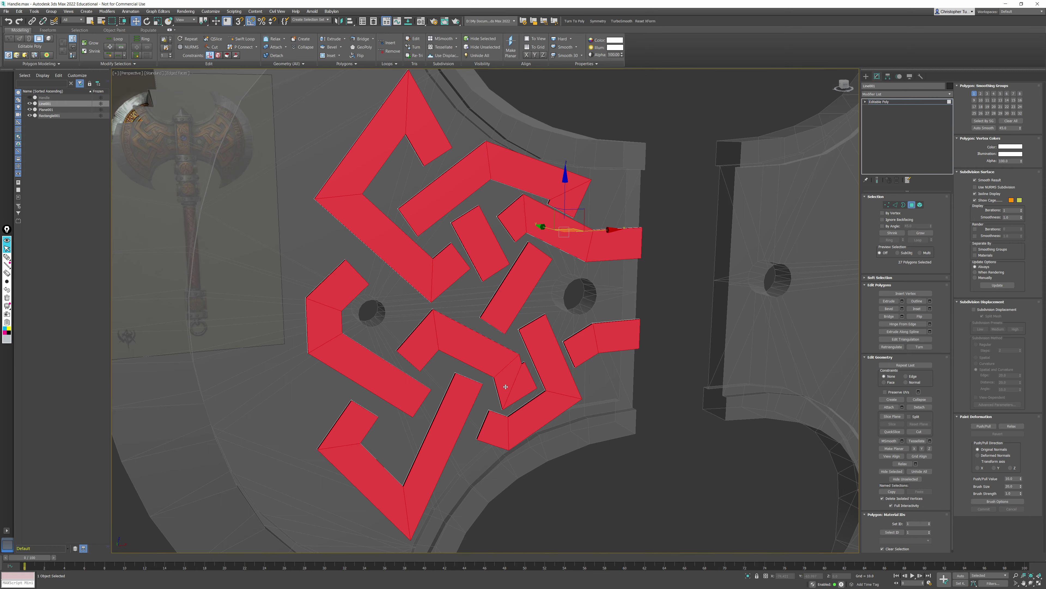
{"action": "middle_click_drag", "start_coordinate": [525, 359], "coordinate": [459, 350], "text": "alt"}
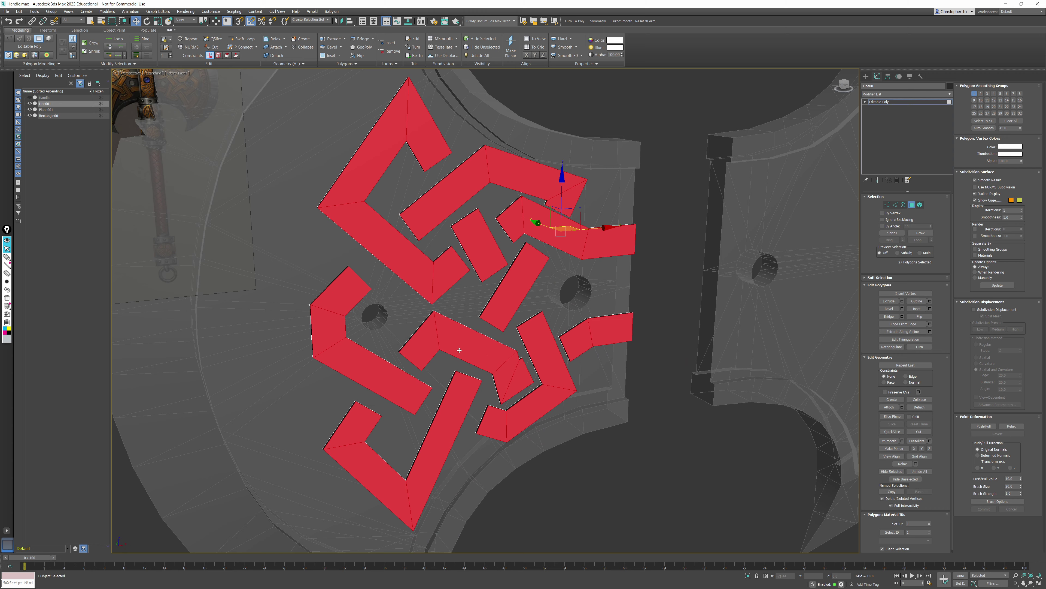
Step: Try insetting the selected front-face polygons to form a thin border around each band of the knot
{"action": "left_click", "coordinate": [930, 309]}
{"action": "middle_click_drag", "start_coordinate": [457, 228], "coordinate": [452, 282]}
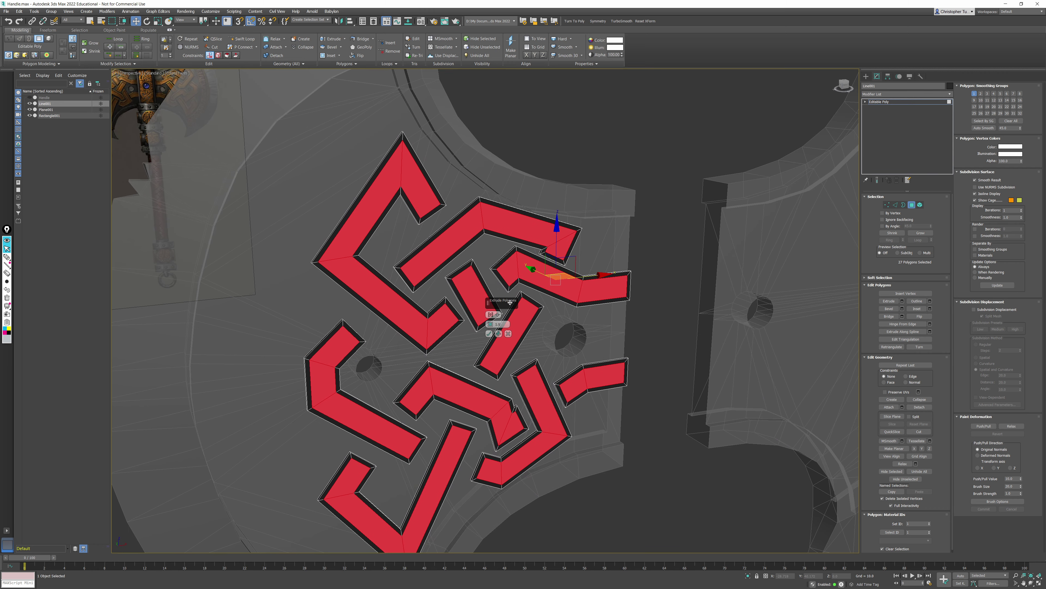
{"action": "left_click", "coordinate": [490, 332]}
{"action": "middle_click_drag", "start_coordinate": [477, 243], "coordinate": [441, 250]}
{"action": "scroll", "coordinate": [467, 268], "scroll_direction": "up", "scroll_amount": 3}
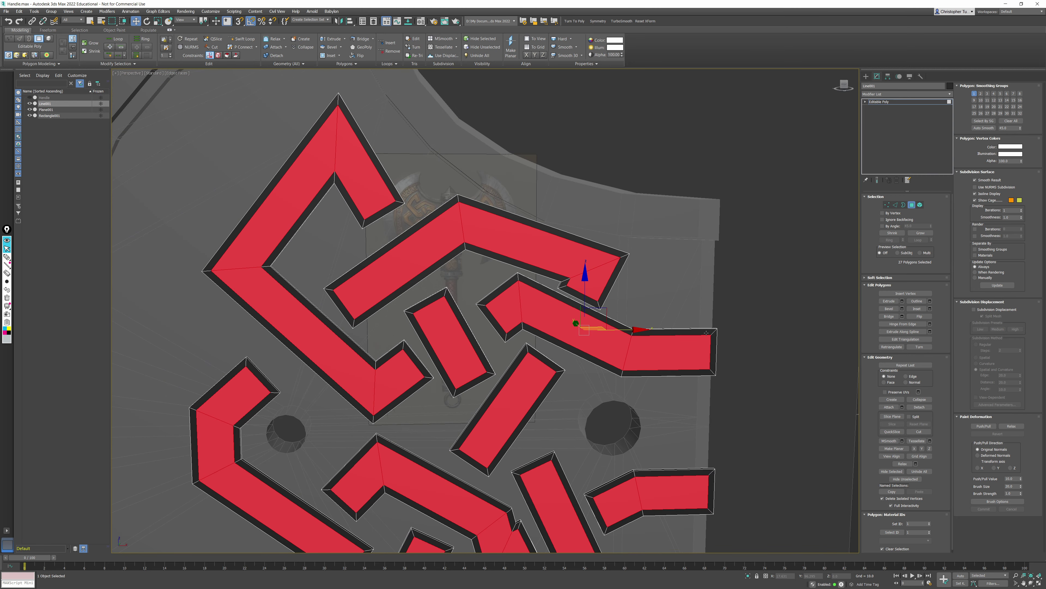
Step: Try growing the selection to include the inset border and deselecting the inner polygons of the uppermost hook
{"action": "left_click", "coordinate": [930, 233]}
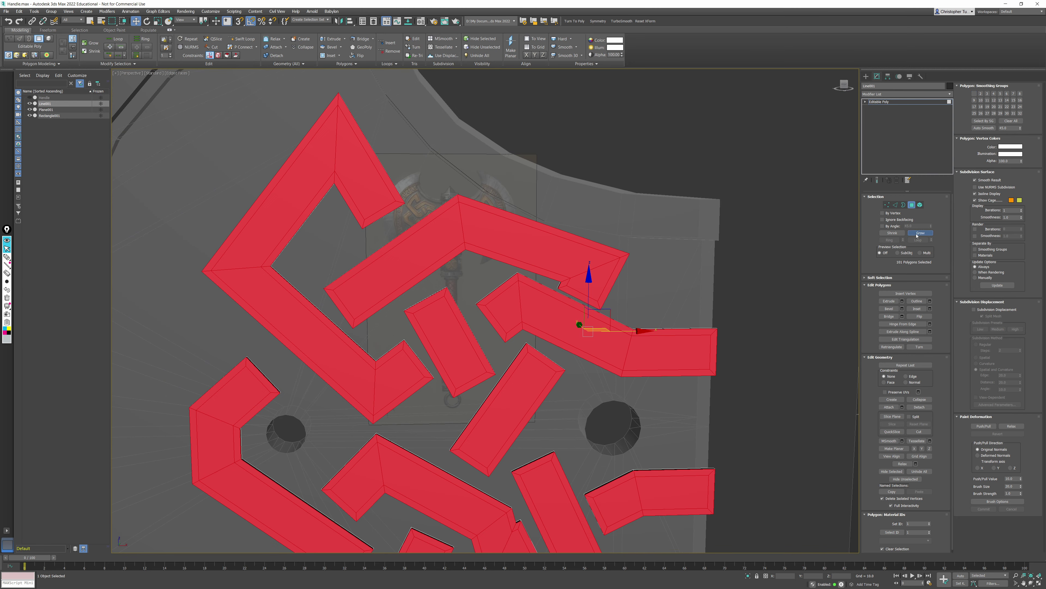
{"action": "left_click", "coordinate": [311, 154], "text": "alt"}
{"action": "left_click", "coordinate": [353, 172], "text": "alt"}
{"action": "key", "text": "ctrl+z"}
{"action": "key", "text": "ctrl+z"}
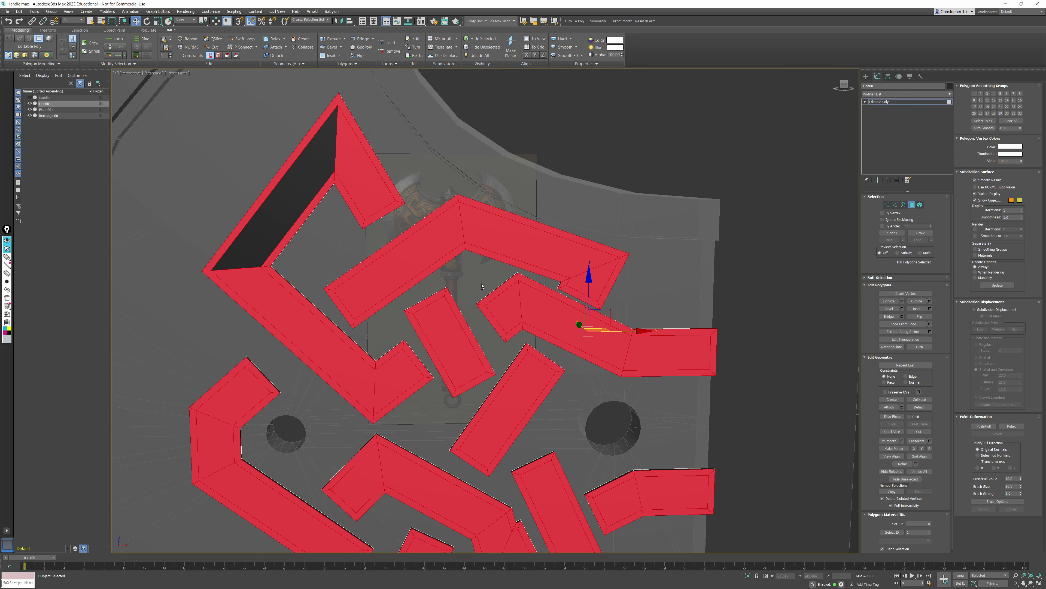
{"action": "middle_click_drag", "start_coordinate": [500, 288], "coordinate": [537, 256], "text": "alt"}
{"action": "scroll", "coordinate": [550, 321], "scroll_direction": "down", "scroll_amount": 3}
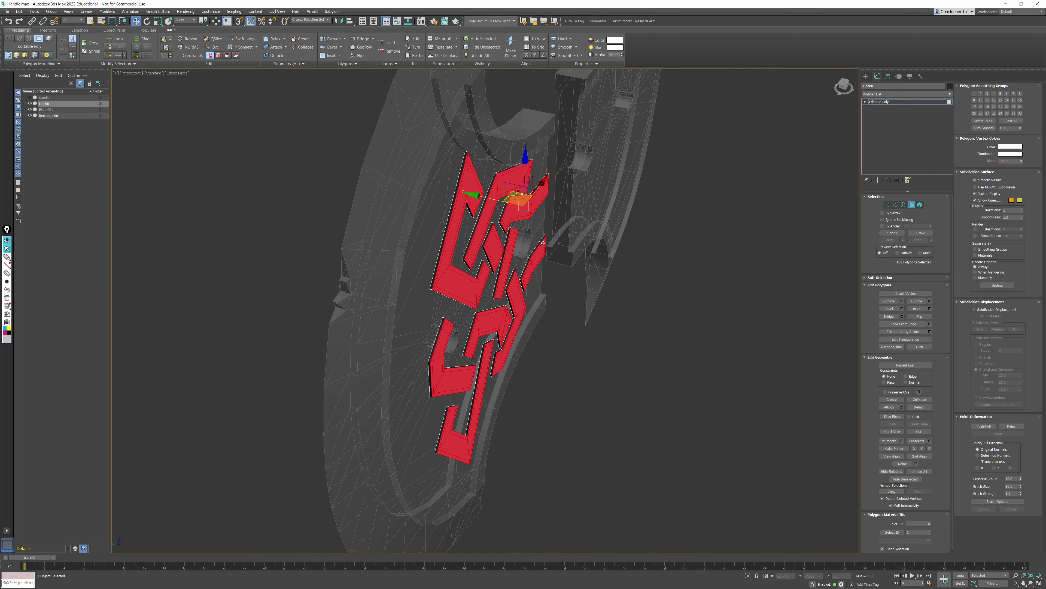
Step: Undo the inset and move the front-face polygons outward along Y to thicken the knot
{"action": "key", "text": "ctrl+z"}
{"action": "key", "text": "ctrl+z"}
{"action": "key", "text": "ctrl+z"}
{"action": "left_click_drag", "start_coordinate": [471, 196], "coordinate": [479, 199]}
{"action": "middle_click_drag", "start_coordinate": [524, 207], "coordinate": [634, 206], "text": "alt"}
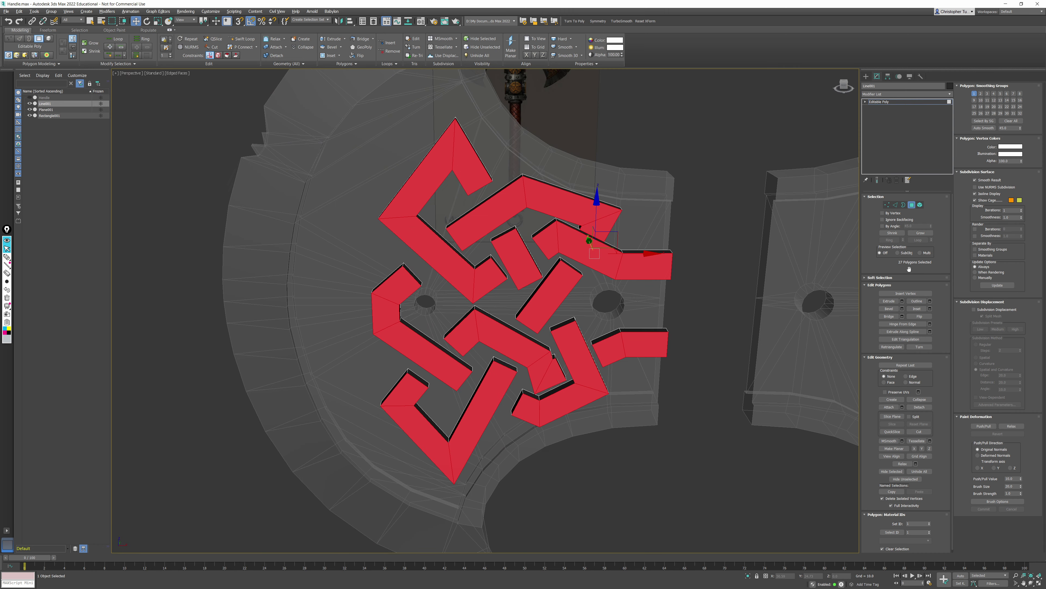
{"action": "left_click", "coordinate": [917, 309]}
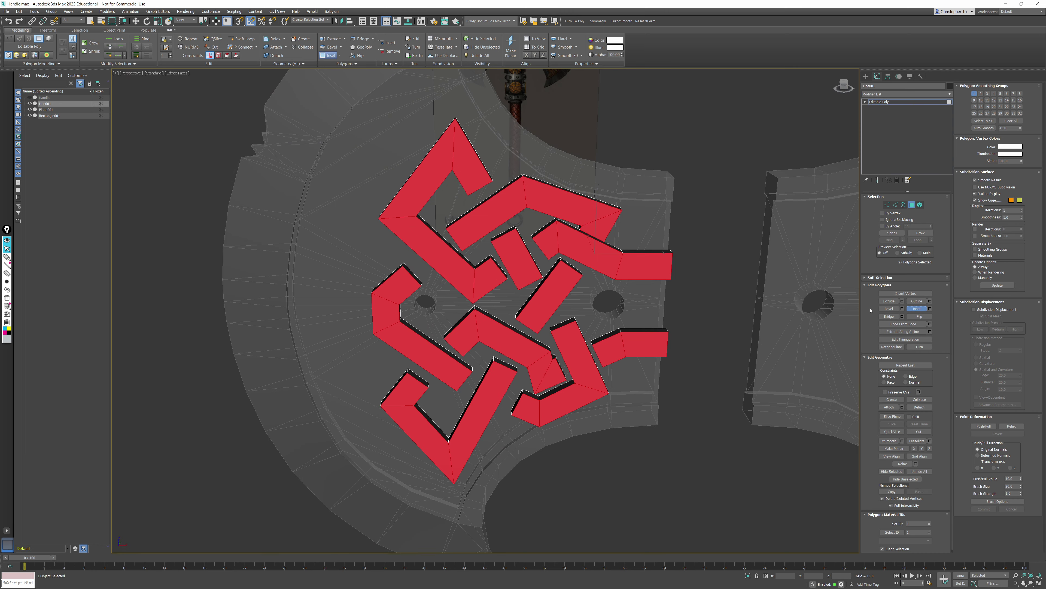
{"action": "left_click", "coordinate": [930, 309]}
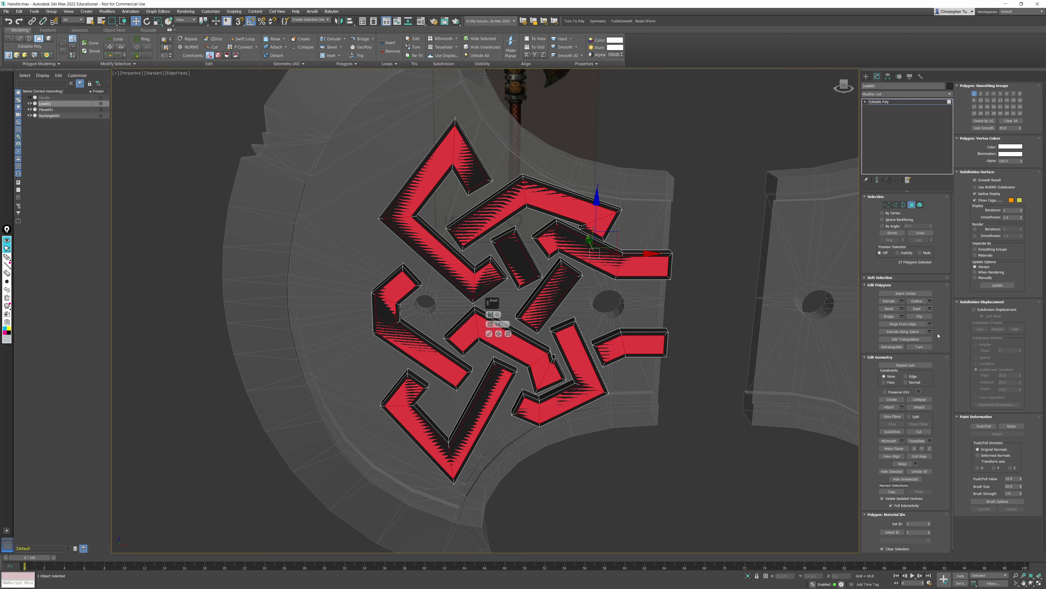
{"action": "left_click", "coordinate": [902, 301]}
{"action": "middle_click_drag", "start_coordinate": [544, 266], "coordinate": [566, 295], "text": "alt"}
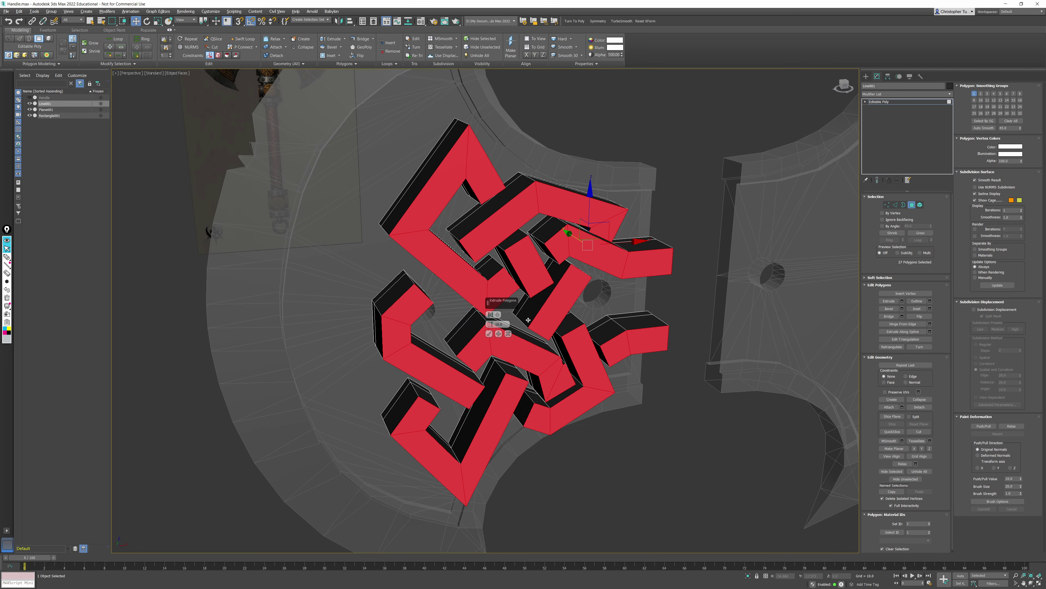
{"action": "left_click", "coordinate": [508, 334]}
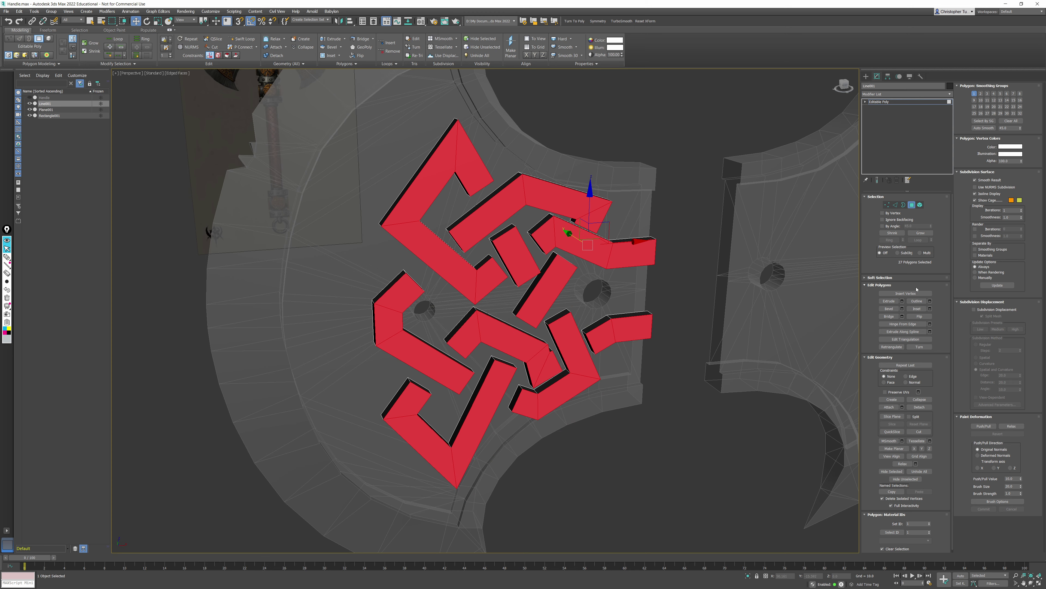
Step: Inset the knot's front-face polygons to leave a narrow border, and extrude the inner polygons with a reduced height
{"action": "left_click", "coordinate": [930, 309]}
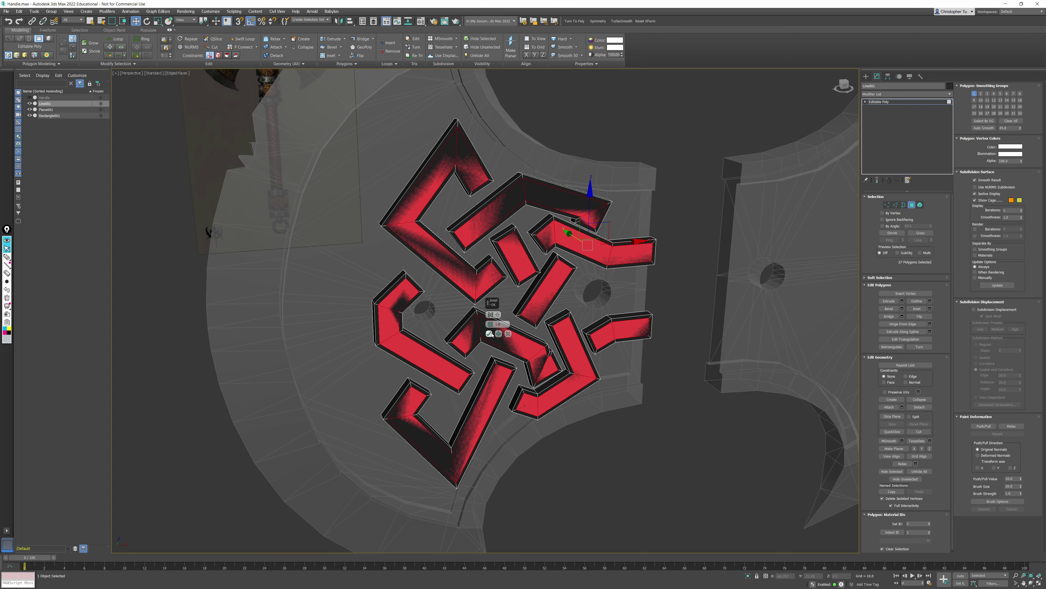
{"action": "left_click", "coordinate": [489, 333]}
{"action": "left_click", "coordinate": [902, 301]}
{"action": "middle_click_drag", "start_coordinate": [585, 235], "coordinate": [606, 222], "text": "alt"}
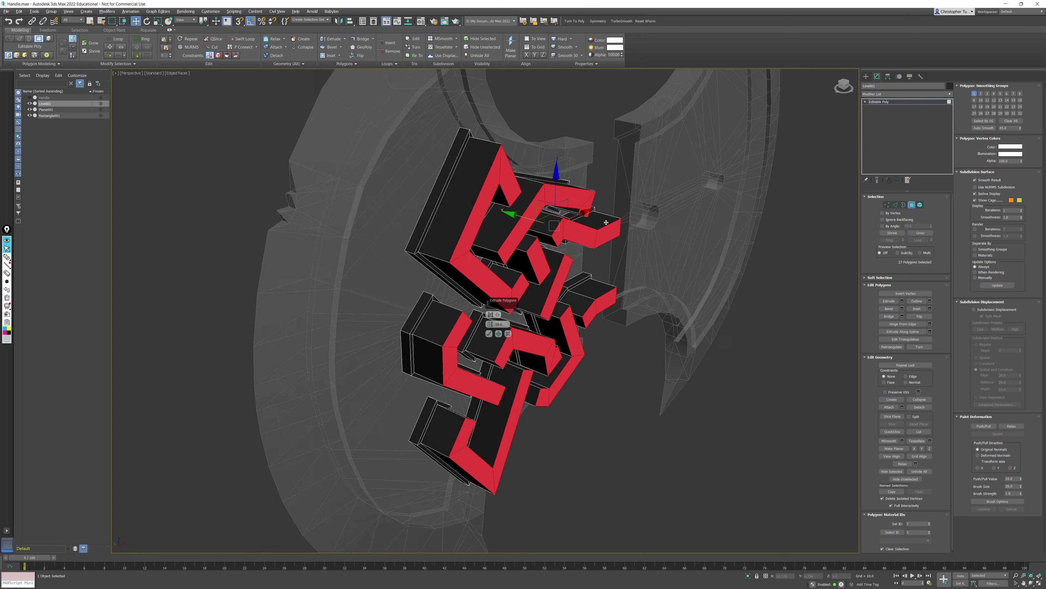
{"action": "scroll", "coordinate": [492, 271], "scroll_direction": "up", "scroll_amount": 2}
{"action": "left_click_drag", "start_coordinate": [490, 324], "coordinate": [482, 375]}
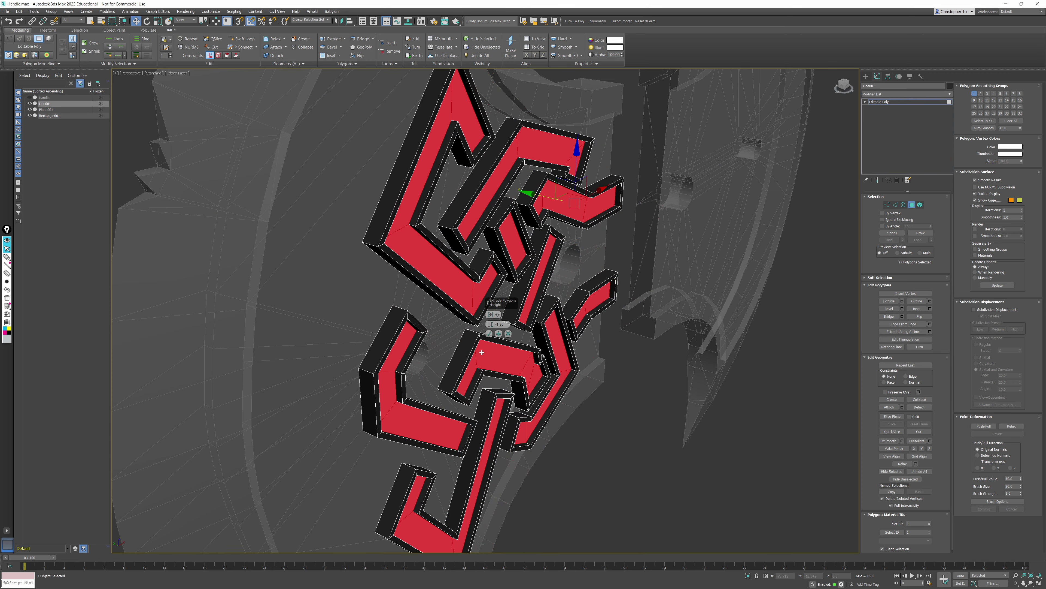
Step: Accept the knotwork polygon extrusion and delete the end-cap polygons of the two bands that meet the handle
{"action": "left_click", "coordinate": [489, 333]}
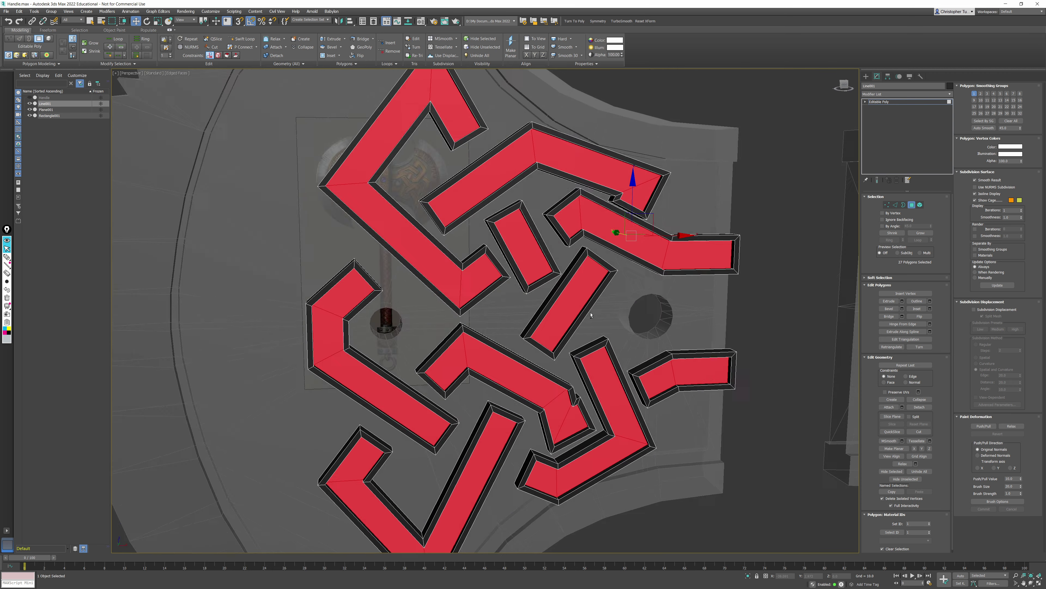
{"action": "scroll", "coordinate": [636, 293], "scroll_direction": "up", "scroll_amount": 5}
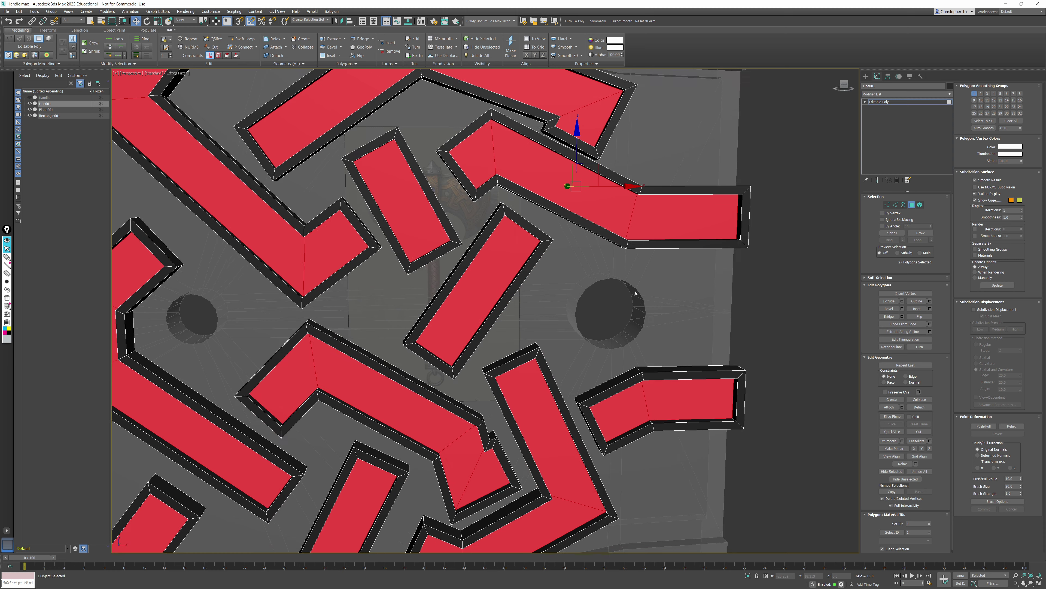
{"action": "key", "text": "f"}
{"action": "scroll", "coordinate": [535, 222], "scroll_direction": "up", "scroll_amount": 5}
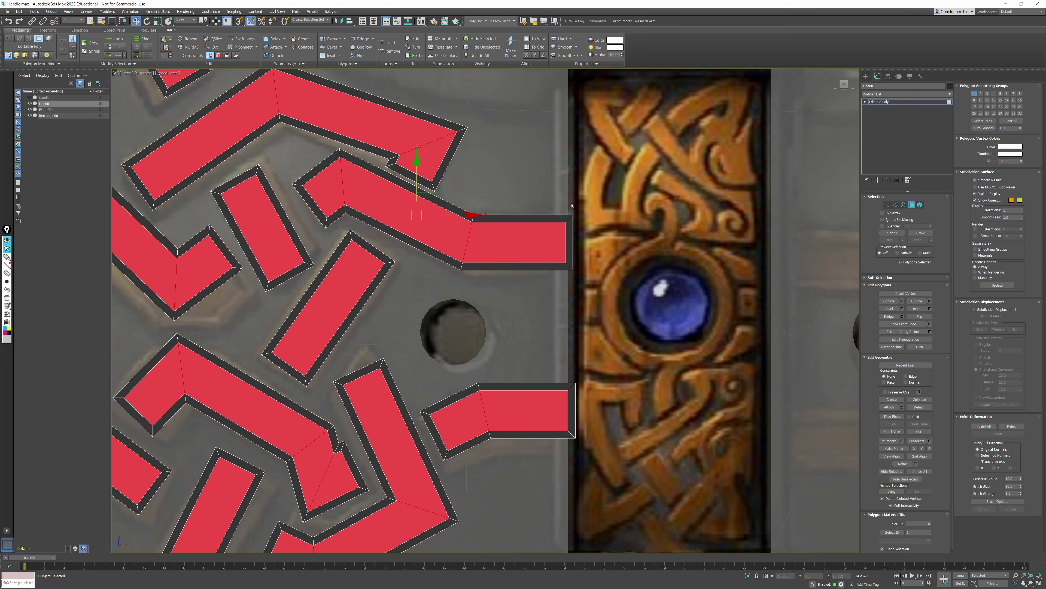
{"action": "left_click_drag", "start_coordinate": [559, 219], "coordinate": [531, 206]}
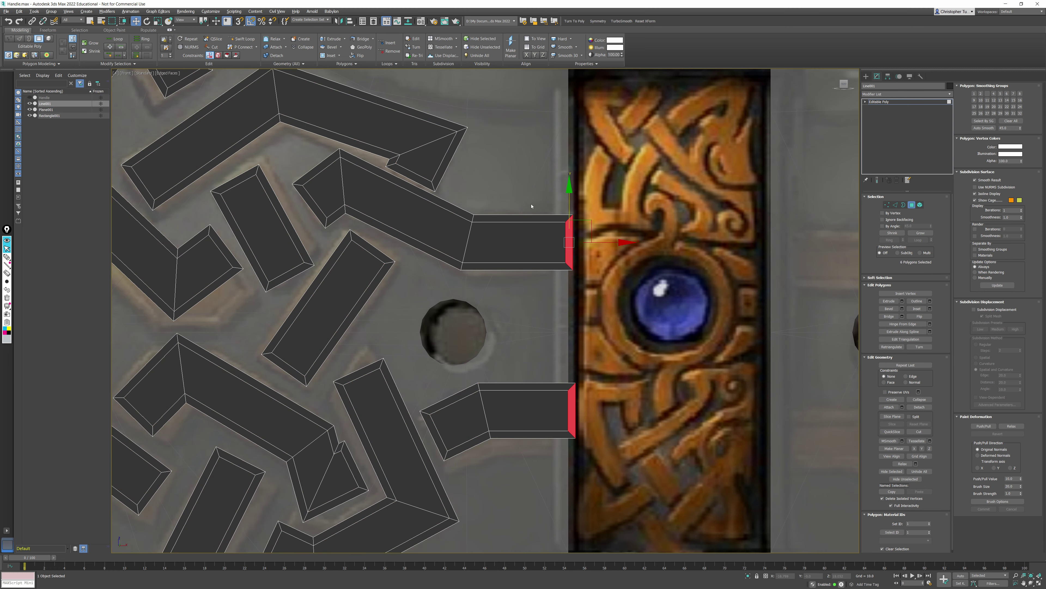
{"action": "left_click", "coordinate": [588, 274]}
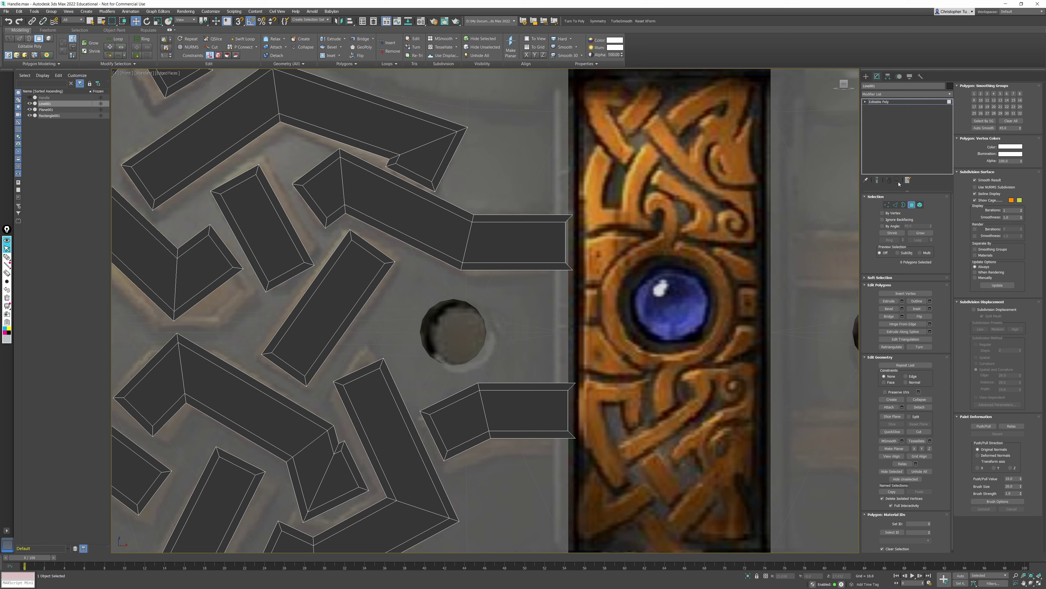
Step: Align the open end vertices of the two handle-side bands to one plane along X
{"action": "left_click", "coordinate": [887, 204]}
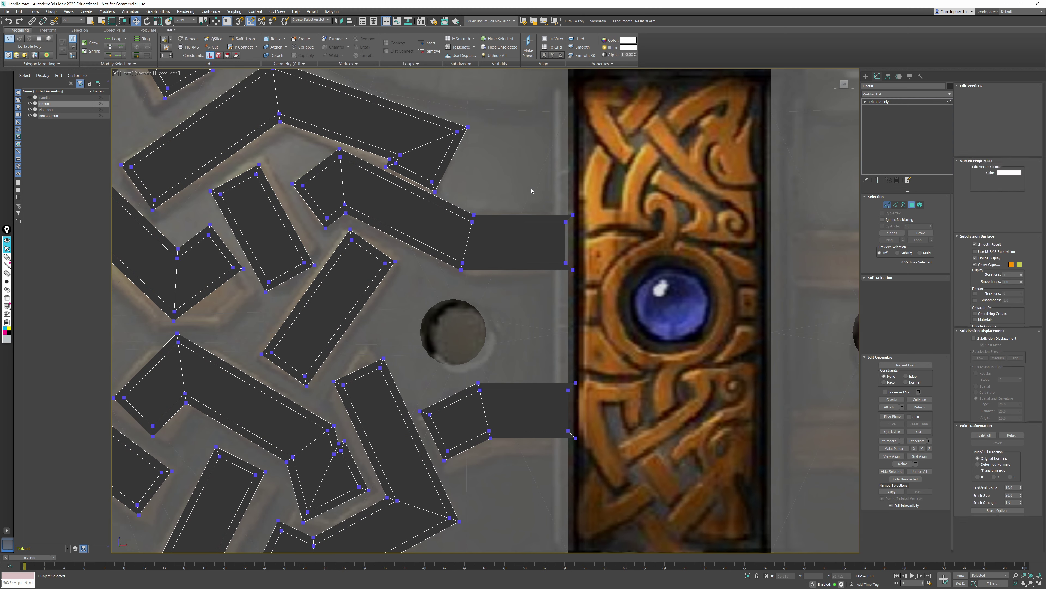
{"action": "left_click", "coordinate": [914, 451]}
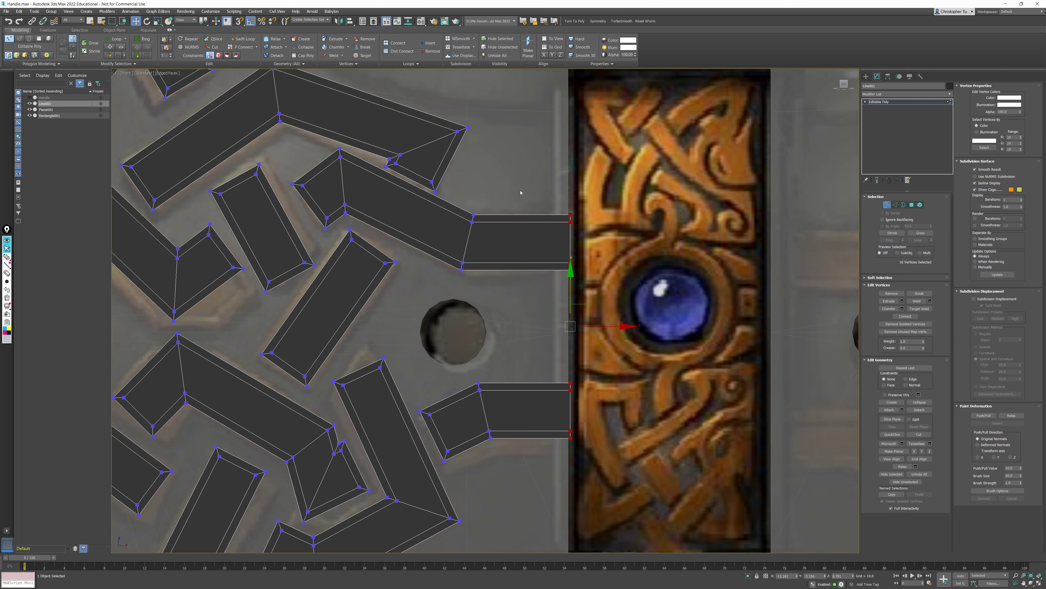
{"action": "middle_click_drag", "start_coordinate": [545, 290], "coordinate": [554, 263]}
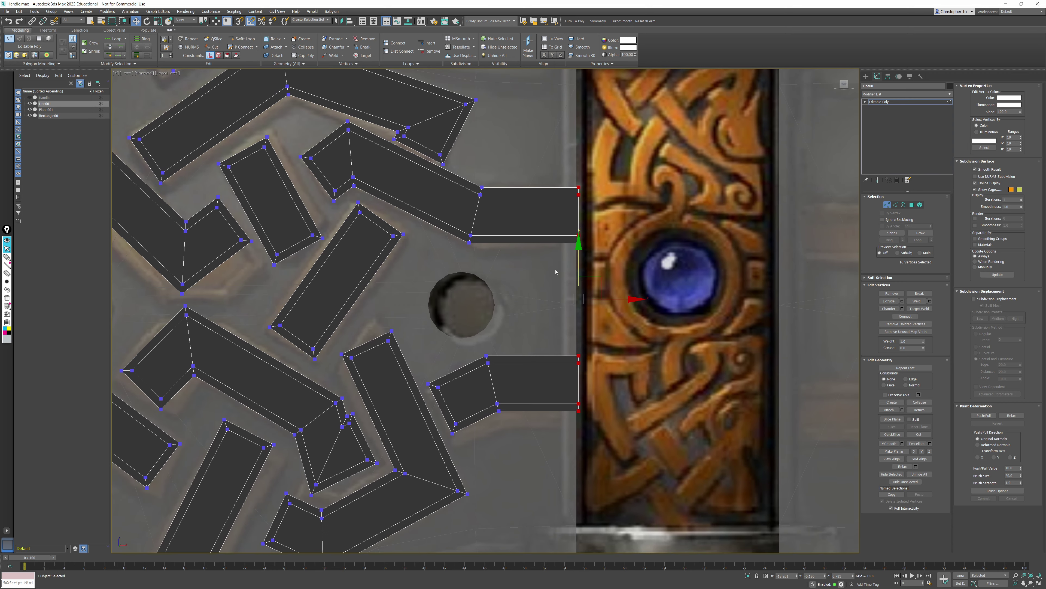
{"action": "middle_click_drag", "start_coordinate": [540, 333], "coordinate": [615, 231]}
{"action": "key", "text": "p"}
{"action": "scroll", "coordinate": [589, 270], "scroll_direction": "down", "scroll_amount": 2}
{"action": "middle_click_drag", "start_coordinate": [575, 280], "coordinate": [557, 283]}
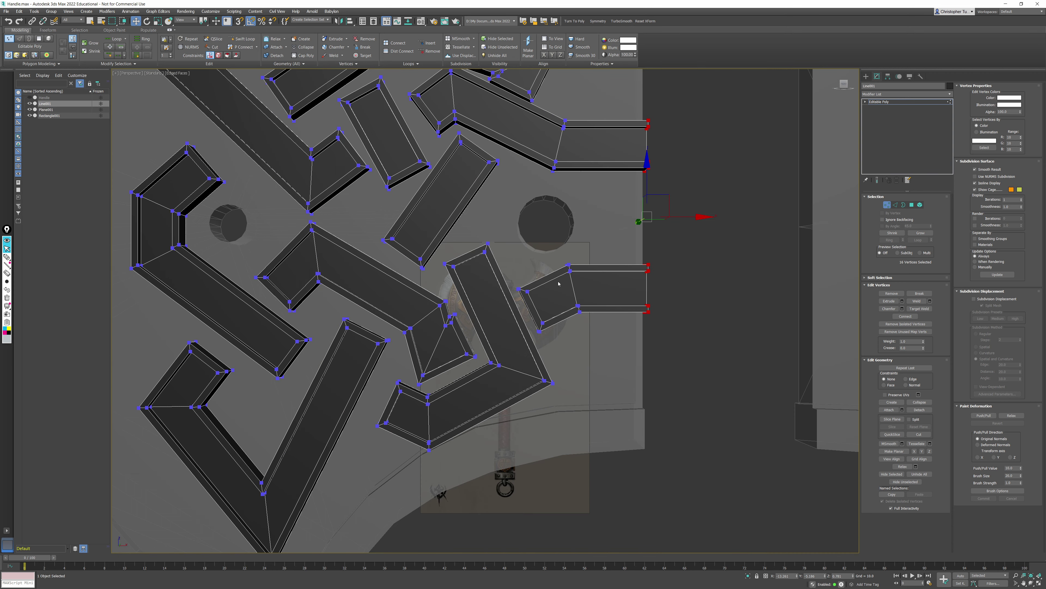
{"action": "left_click", "coordinate": [887, 205]}
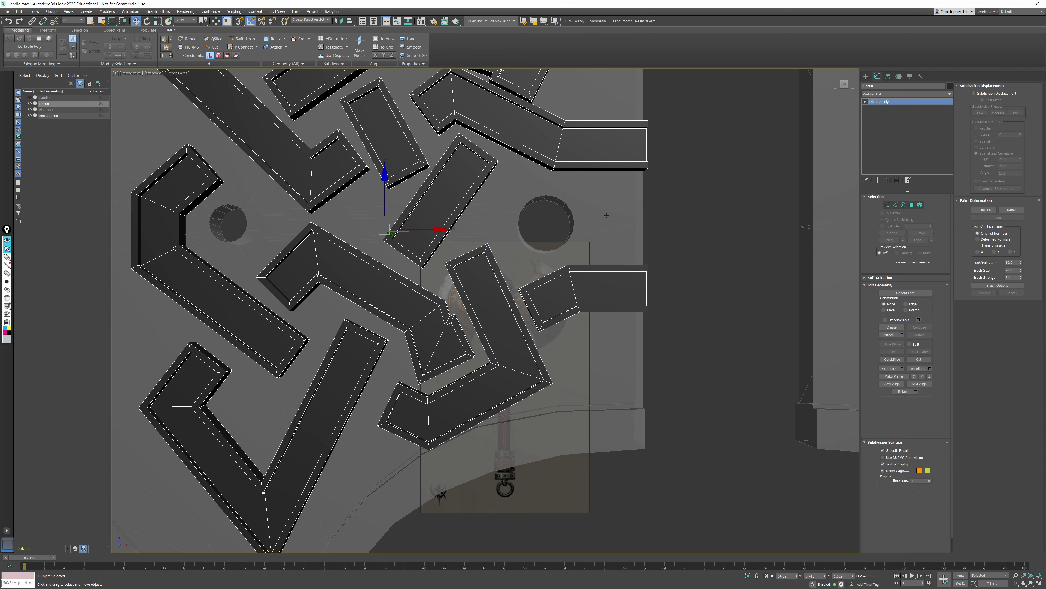
Step: Turn off see-through display and check the raised knotwork on the blade with edged faces toggled
{"action": "left_click", "coordinate": [607, 216]}
{"action": "key", "text": "alt+x"}
{"action": "middle_click_drag", "start_coordinate": [607, 216], "coordinate": [630, 224], "text": "alt"}
{"action": "key", "text": "F4"}
{"action": "mouse_move", "coordinate": [629, 228]}
{"action": "middle_mouse_down", "text": "alt"}
{"action": "mouse_move", "coordinate": [602, 283]}
{"action": "mouse_move", "coordinate": [615, 278]}
{"action": "mouse_move", "coordinate": [568, 259]}
{"action": "mouse_move", "coordinate": [540, 274]}
{"action": "mouse_move", "coordinate": [582, 266]}
{"action": "mouse_move", "coordinate": [587, 243]}
{"action": "mouse_move", "coordinate": [595, 266]}
{"action": "mouse_move", "coordinate": [548, 231]}
{"action": "middle_mouse_up", "text": "alt"}
{"action": "left_click", "coordinate": [575, 221]}
{"action": "key", "text": "F4"}
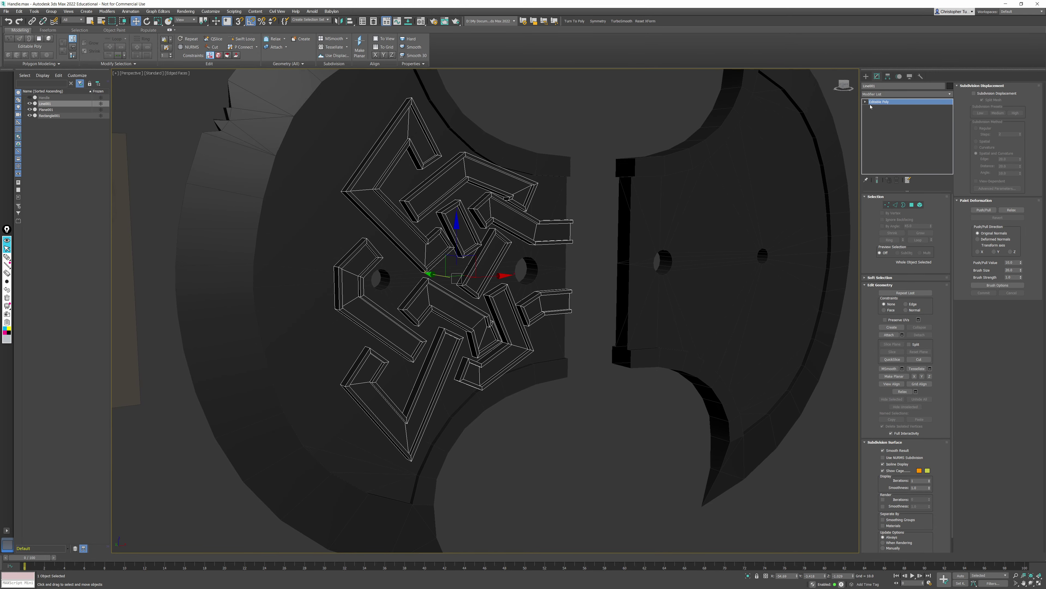
Step: Move only the knotwork's pivot to the world origin at 0, 0, 0
{"action": "left_click", "coordinate": [888, 76]}
{"action": "left_click", "coordinate": [906, 121]}
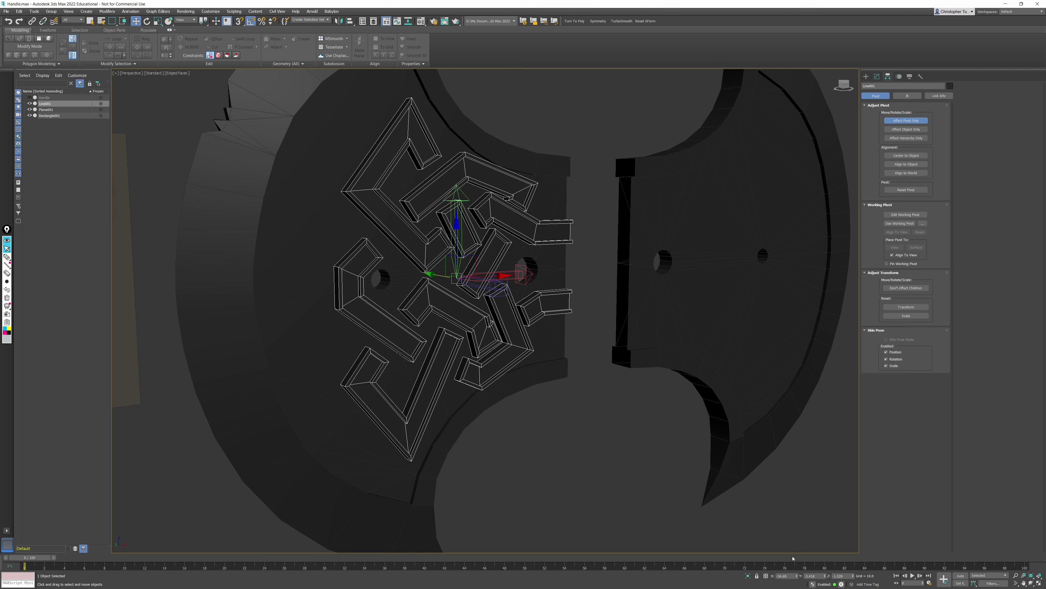
{"action": "right_click", "coordinate": [798, 576]}
{"action": "right_click", "coordinate": [825, 577]}
{"action": "right_click", "coordinate": [853, 577]}
{"action": "left_click", "coordinate": [877, 76]}
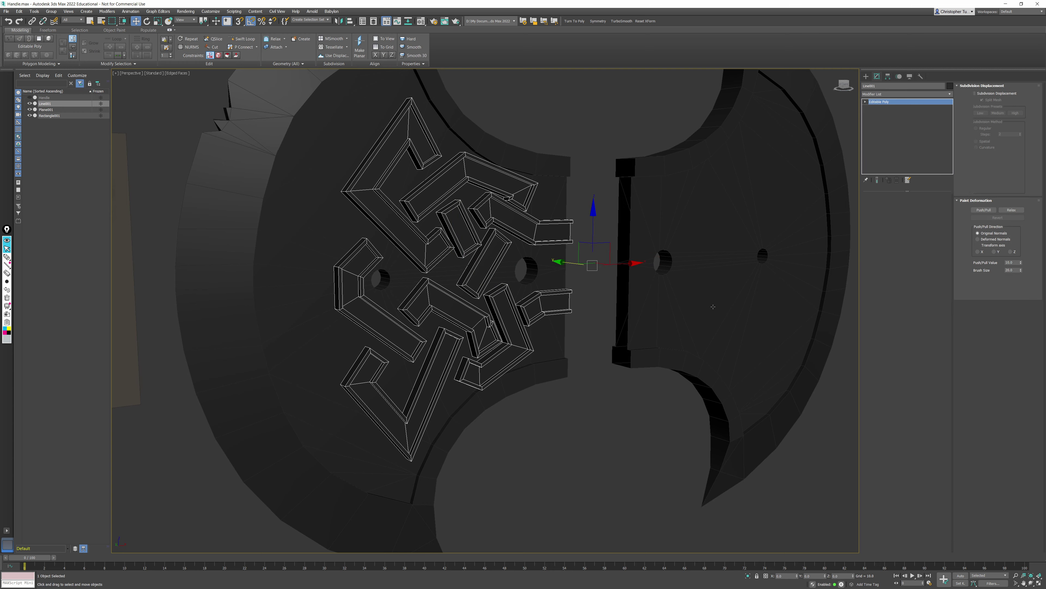
Step: Mirror the knotwork to the other blade using Symmetry on X and Z with X flipped, and convert it to Editable Poly
{"action": "scroll", "coordinate": [649, 322], "scroll_direction": "down", "scroll_amount": 4}
{"action": "left_click", "coordinate": [597, 20]}
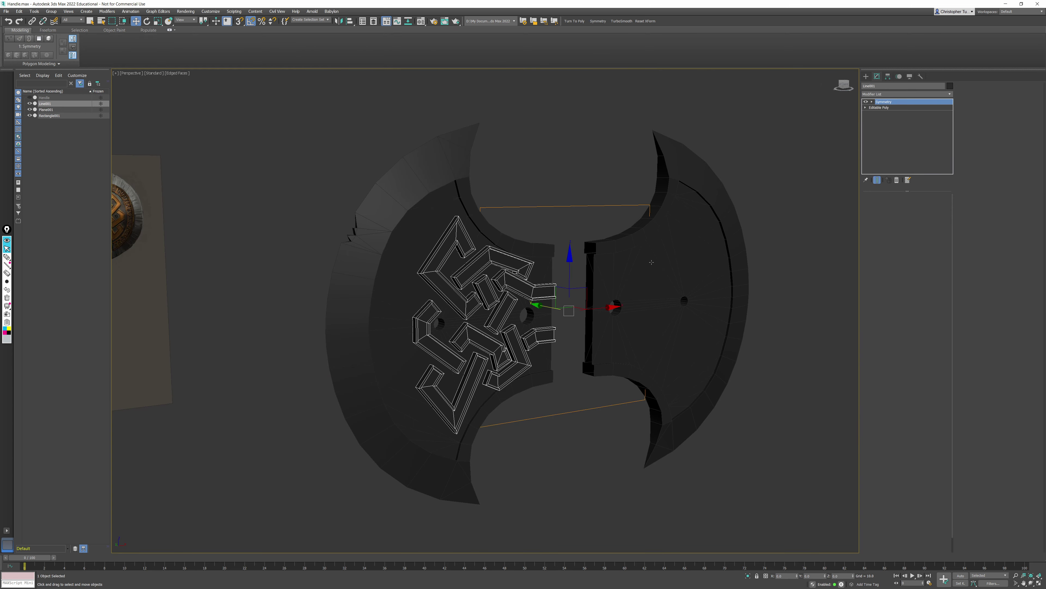
{"action": "middle_click_drag", "start_coordinate": [643, 278], "coordinate": [688, 272], "text": "alt"}
{"action": "left_click", "coordinate": [891, 219]}
{"action": "left_click", "coordinate": [910, 217]}
{"action": "right_click", "coordinate": [688, 272]}
{"action": "mouse_move", "coordinate": [721, 348]}
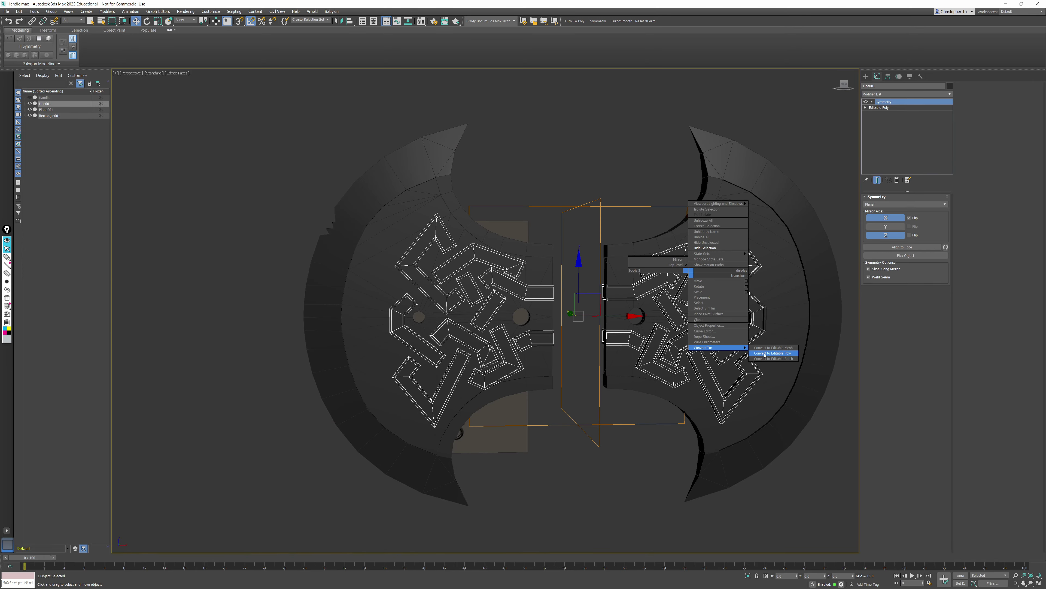
{"action": "left_click", "coordinate": [771, 354]}
Step: Compare the mirrored knotwork on both blades with the reference axe artwork
{"action": "middle_click_drag", "start_coordinate": [596, 299], "coordinate": [595, 324]}
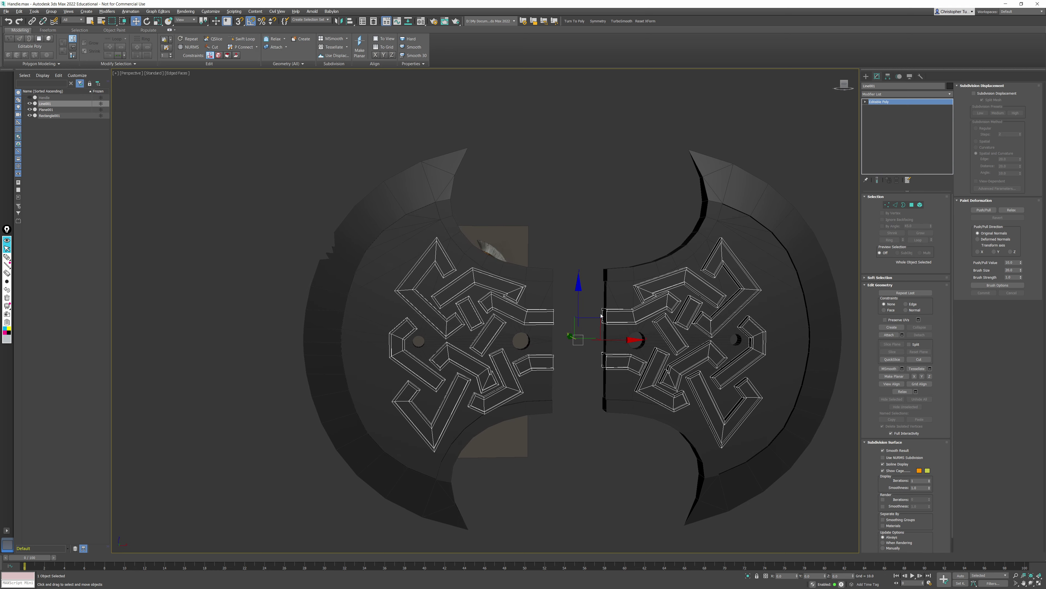
{"action": "middle_click_drag", "start_coordinate": [553, 289], "coordinate": [581, 292], "text": "alt"}
{"action": "middle_click_drag", "start_coordinate": [422, 315], "coordinate": [691, 362]}
{"action": "scroll", "coordinate": [325, 267], "scroll_direction": "up", "scroll_amount": 8}
{"action": "scroll", "coordinate": [219, 197], "scroll_direction": "up", "scroll_amount": 5}
{"action": "middle_click_drag", "start_coordinate": [343, 215], "coordinate": [317, 318]}
{"action": "scroll", "coordinate": [318, 318], "scroll_direction": "down", "scroll_amount": 4}
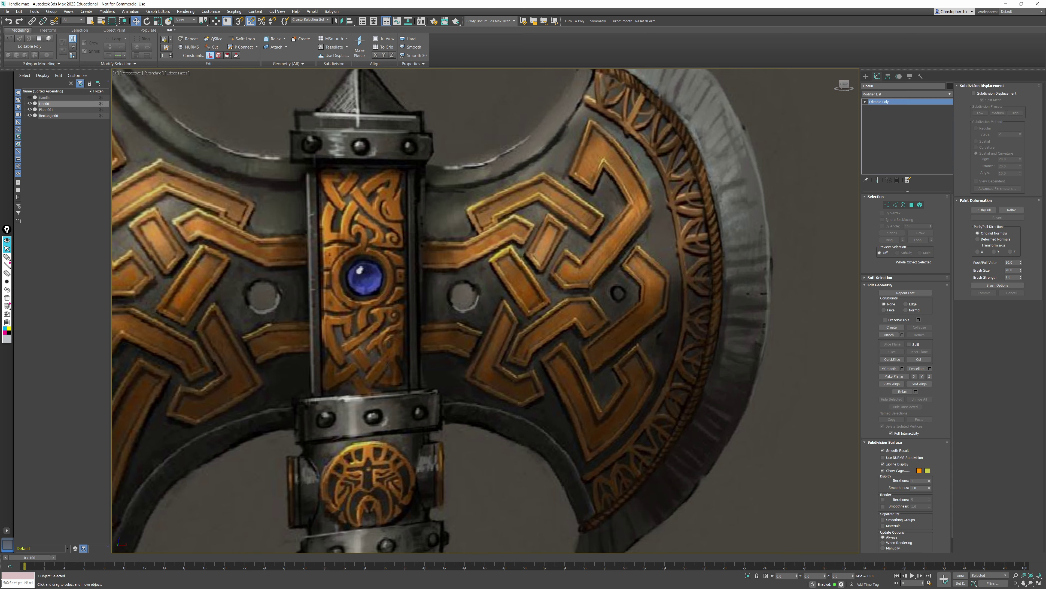
{"action": "key", "text": "f"}
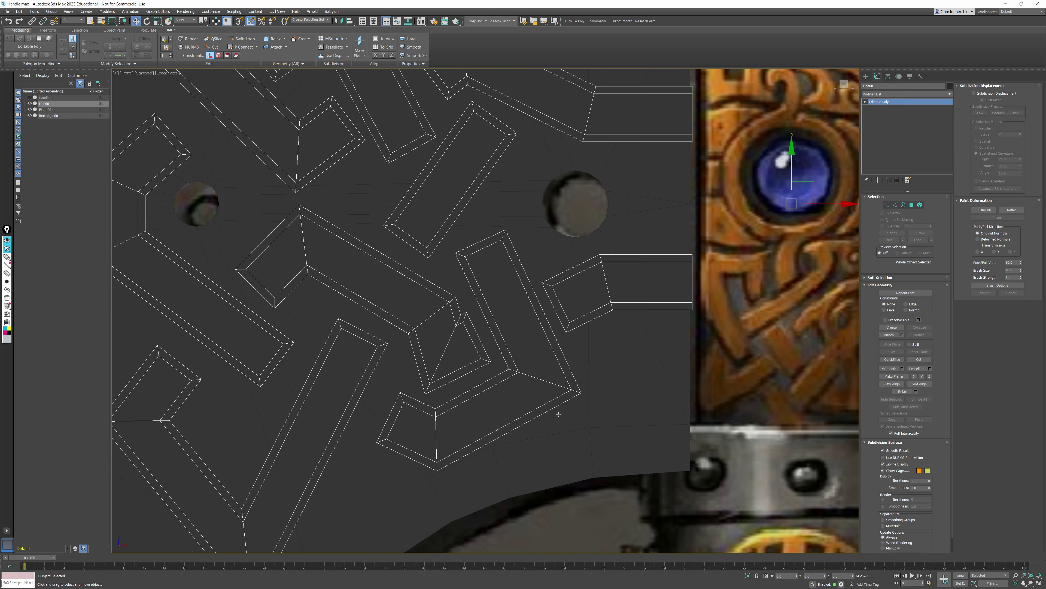
{"action": "middle_click_drag", "start_coordinate": [647, 402], "coordinate": [417, 350]}
{"action": "scroll", "coordinate": [418, 350], "scroll_direction": "down", "scroll_amount": 4}
{"action": "scroll", "coordinate": [529, 329], "scroll_direction": "down", "scroll_amount": 4}
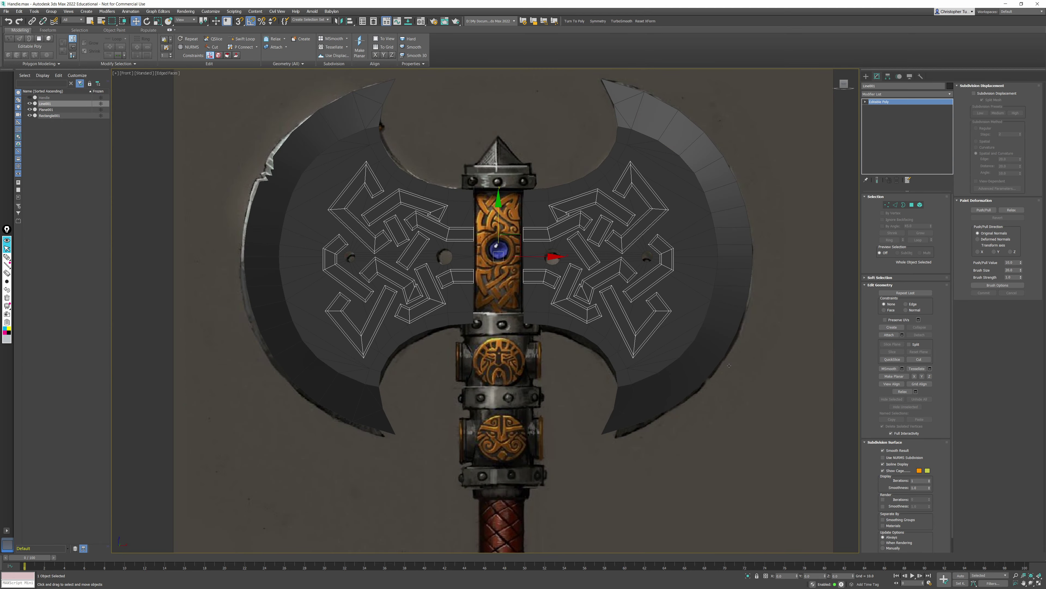
Step: Unhide the handle and make it see-through over the reference artwork
{"action": "right_click", "coordinate": [844, 316]}
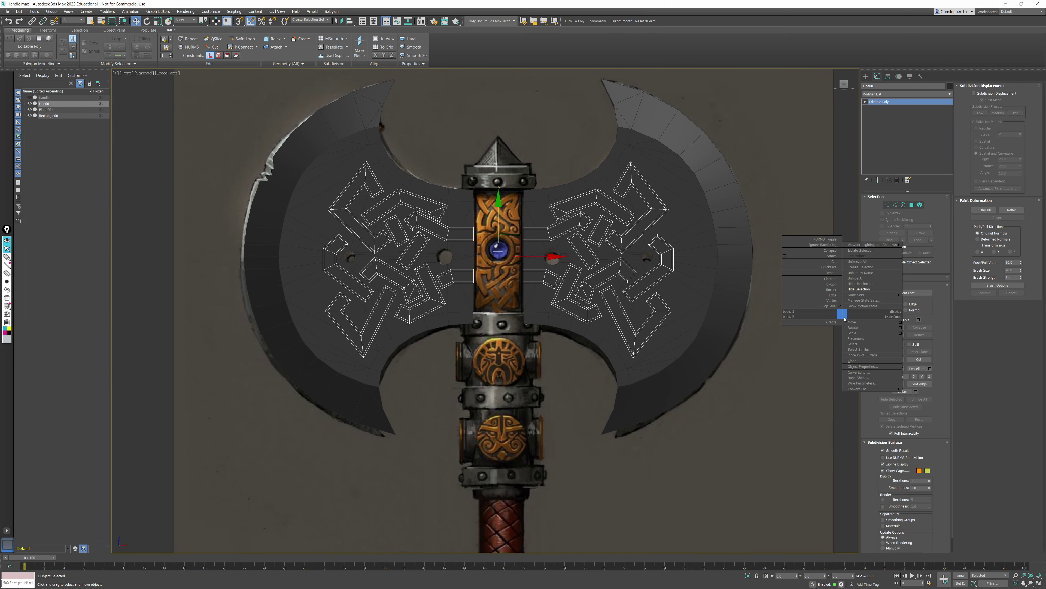
{"action": "left_click", "coordinate": [866, 290]}
{"action": "scroll", "coordinate": [472, 263], "scroll_direction": "up", "scroll_amount": 5}
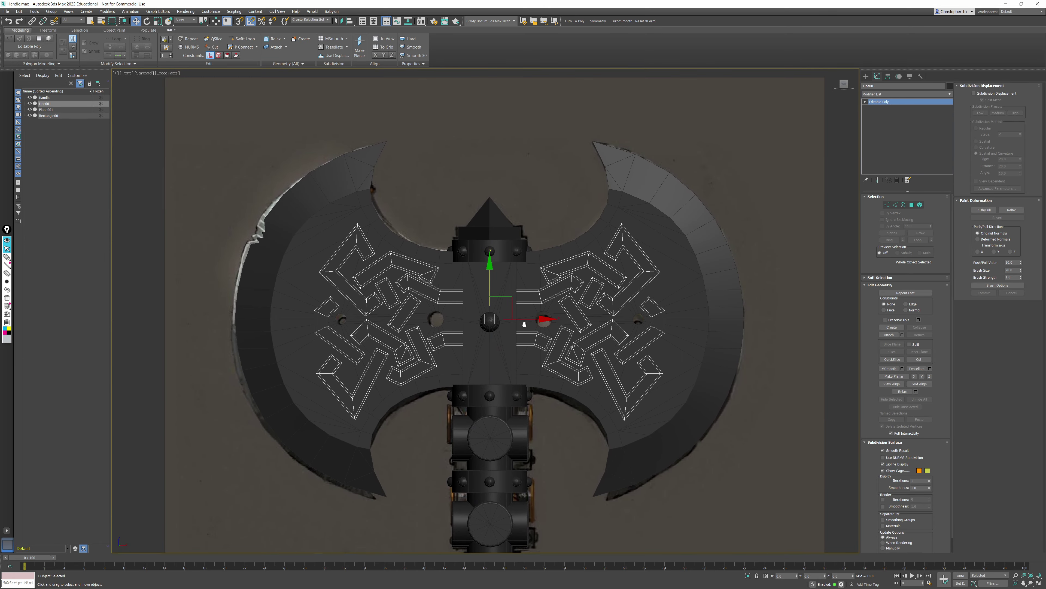
{"action": "left_click", "coordinate": [472, 264]}
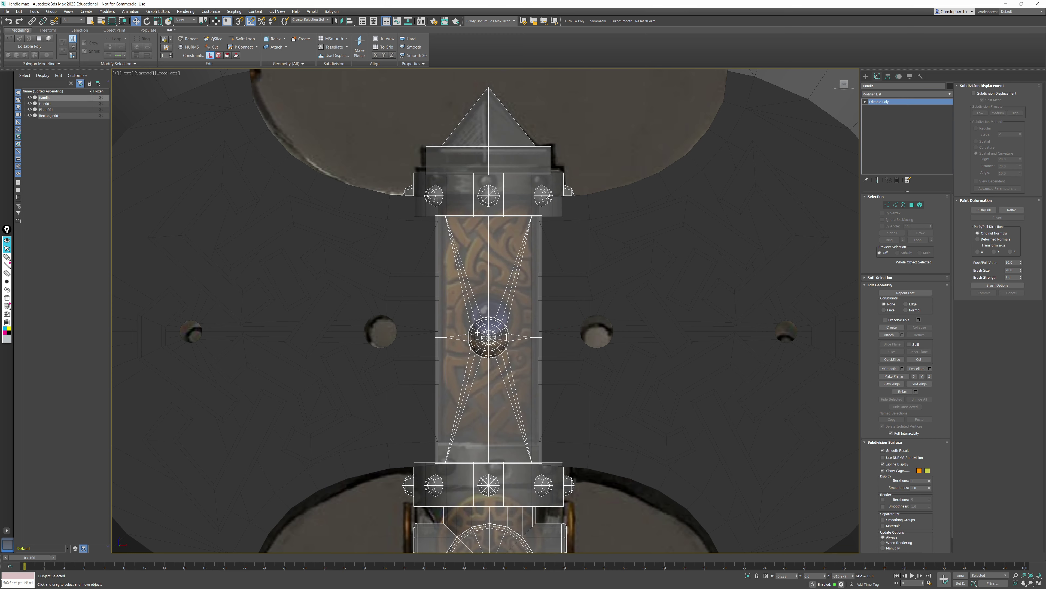
{"action": "scroll", "coordinate": [478, 334], "scroll_direction": "down", "scroll_amount": 3}
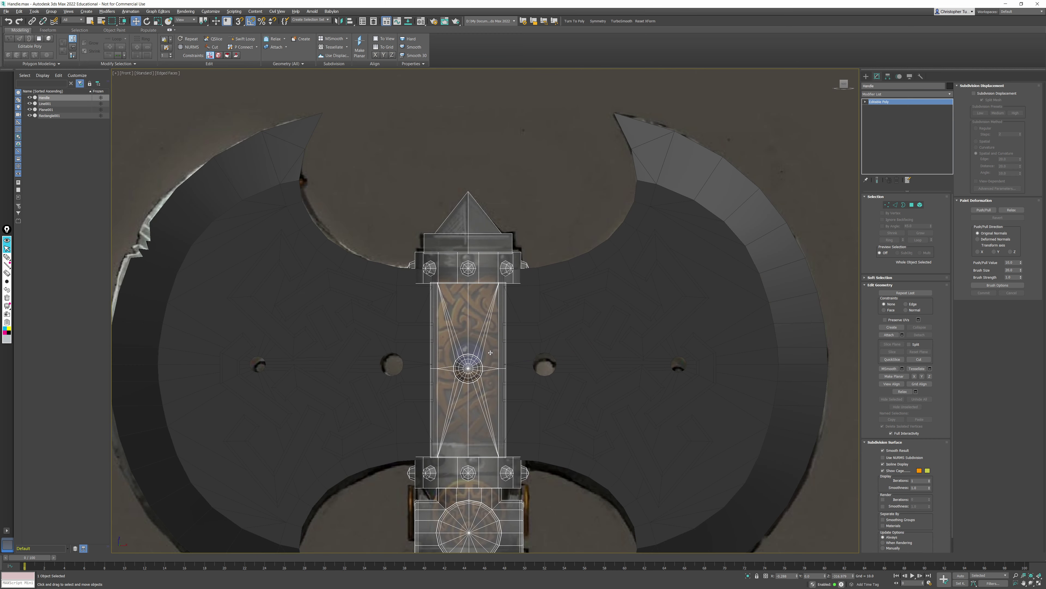
Step: Move the reference image plane so its blue gem lines up with the sphere on the handle
{"action": "left_click", "coordinate": [508, 166]}
{"action": "scroll", "coordinate": [507, 166], "scroll_direction": "down", "scroll_amount": 4}
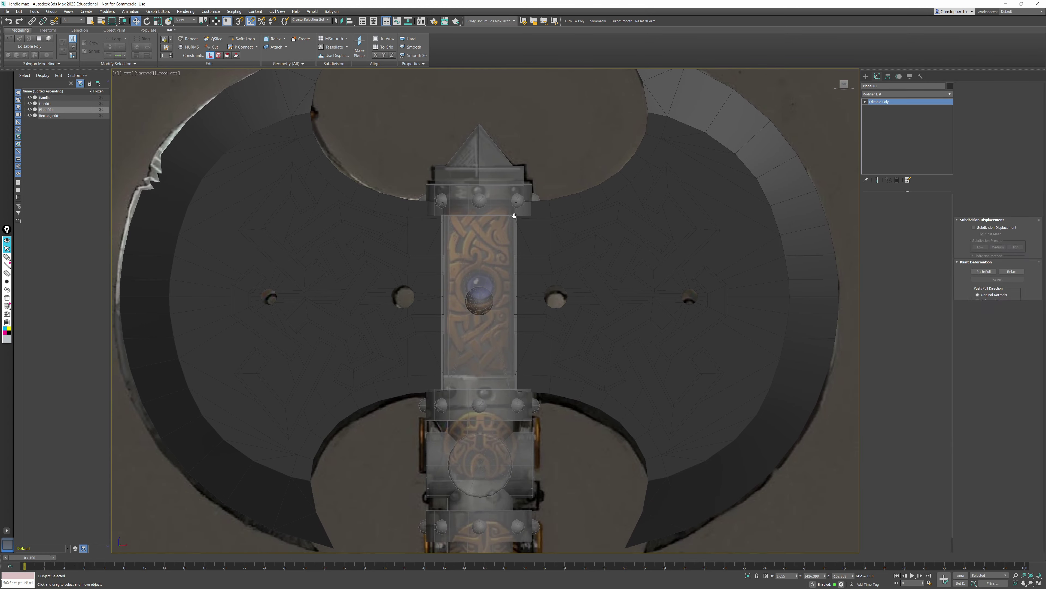
{"action": "left_click_drag", "start_coordinate": [507, 380], "coordinate": [503, 388]}
{"action": "scroll", "coordinate": [494, 256], "scroll_direction": "up", "scroll_amount": 6}
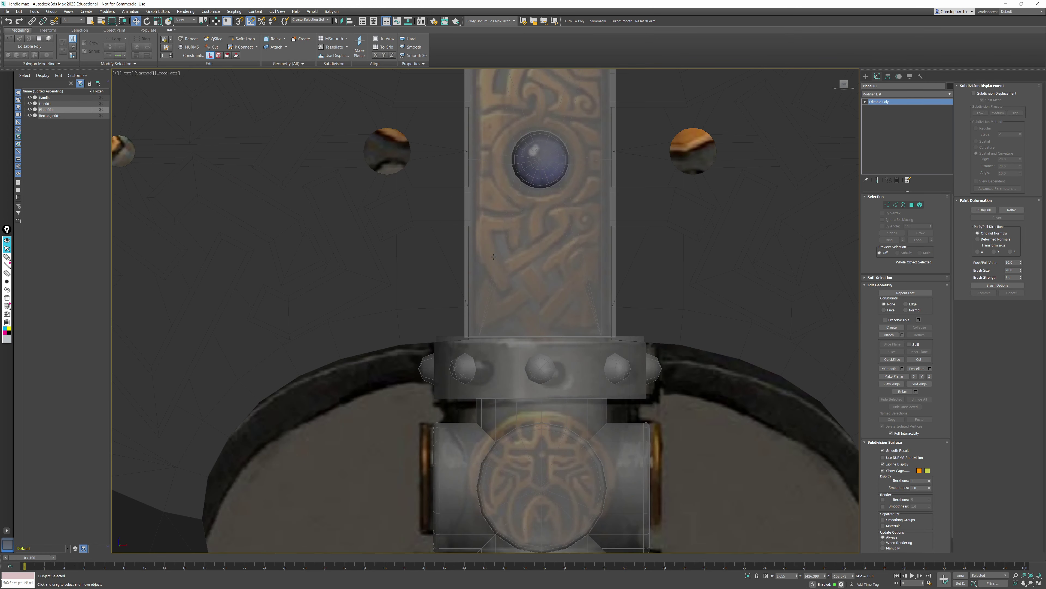
{"action": "middle_click_drag", "start_coordinate": [529, 203], "coordinate": [491, 291]}
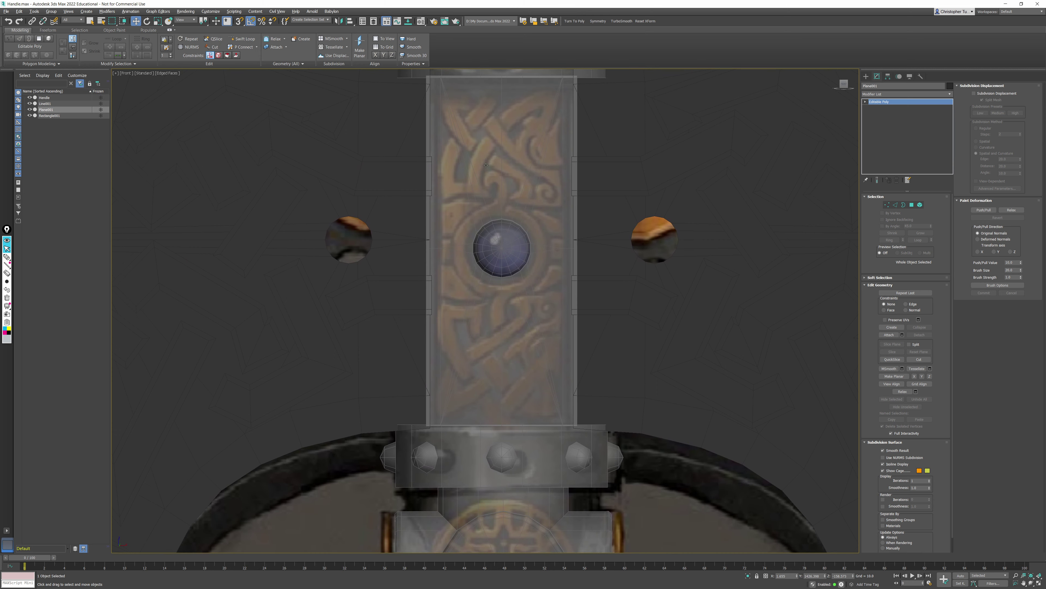
Step: Activate the Line spline tool with Enable In Viewport turned off, ready to trace the handle's carved panel
{"action": "left_click", "coordinate": [866, 76]}
{"action": "middle_click_drag", "start_coordinate": [620, 211], "coordinate": [787, 294]}
{"action": "left_click", "coordinate": [456, 228]}
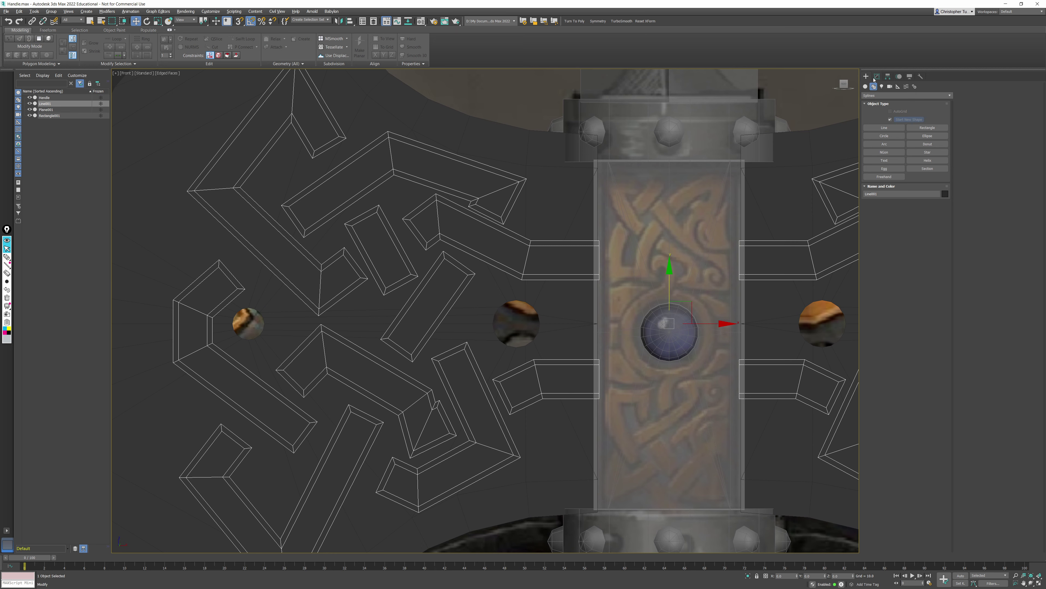
{"action": "left_click", "coordinate": [883, 137]}
{"action": "left_click", "coordinate": [884, 128]}
{"action": "scroll", "coordinate": [766, 223], "scroll_direction": "up", "scroll_amount": 5}
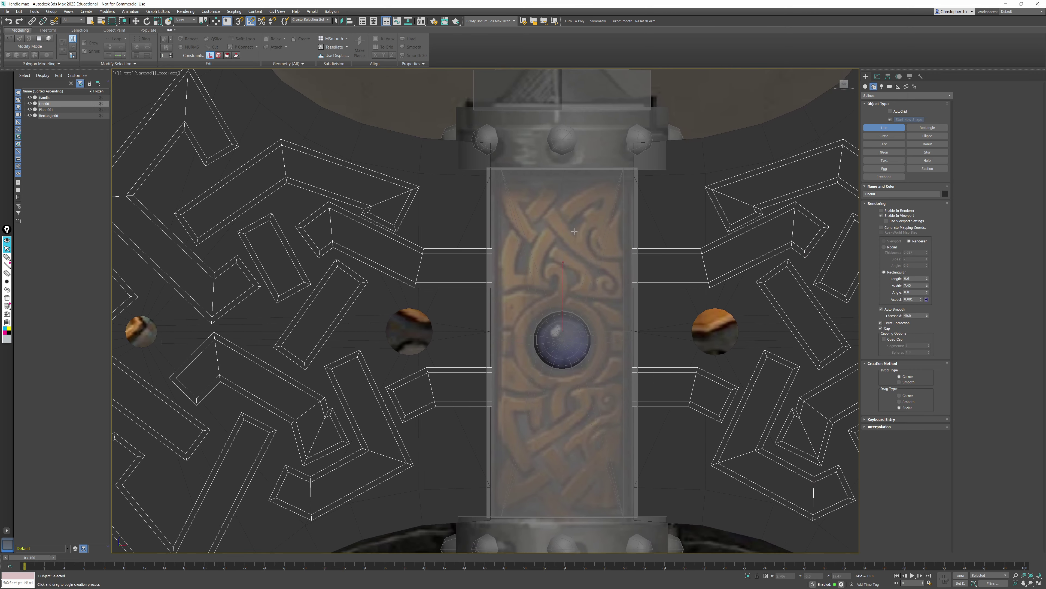
{"action": "middle_click_drag", "start_coordinate": [514, 308], "coordinate": [511, 206]}
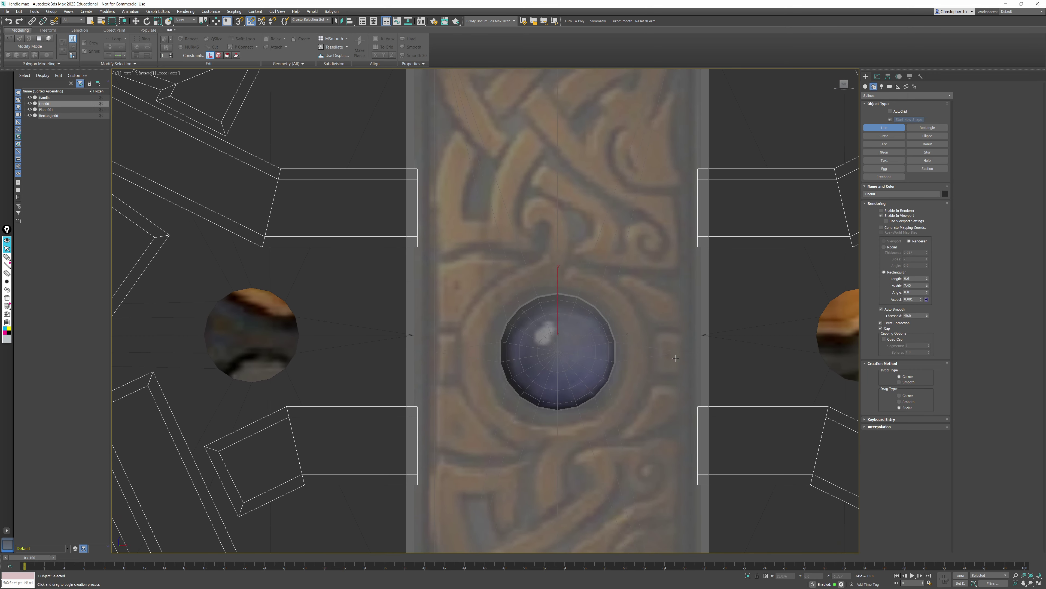
{"action": "middle_click_drag", "start_coordinate": [525, 347], "coordinate": [491, 305]}
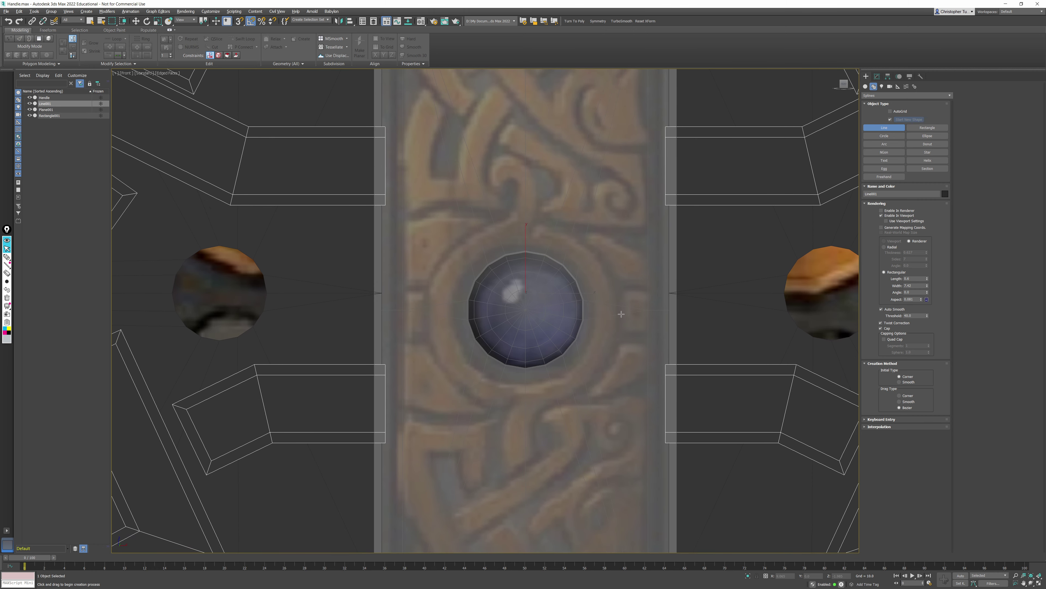
{"action": "middle_click_drag", "start_coordinate": [447, 244], "coordinate": [487, 365]}
{"action": "middle_click_drag", "start_coordinate": [454, 152], "coordinate": [463, 220]}
{"action": "left_click", "coordinate": [515, 223]}
{"action": "right_click", "coordinate": [527, 199]}
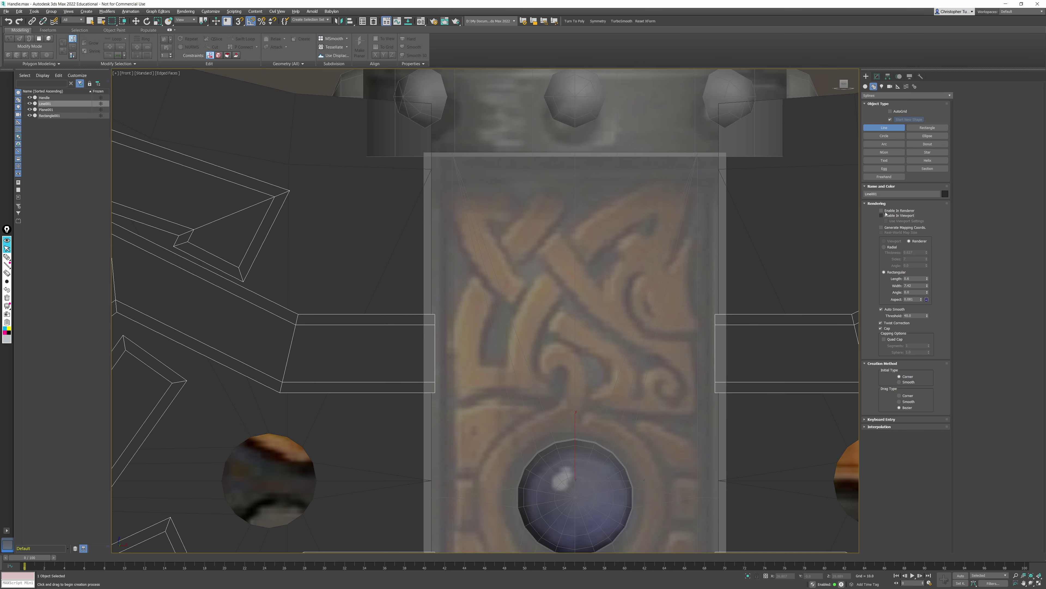
{"action": "left_click", "coordinate": [877, 203]}
Step: Trace the curved, hooked band in the upper-left corner of the handle's carved panel as a closed spline
{"action": "left_click", "coordinate": [505, 222]}
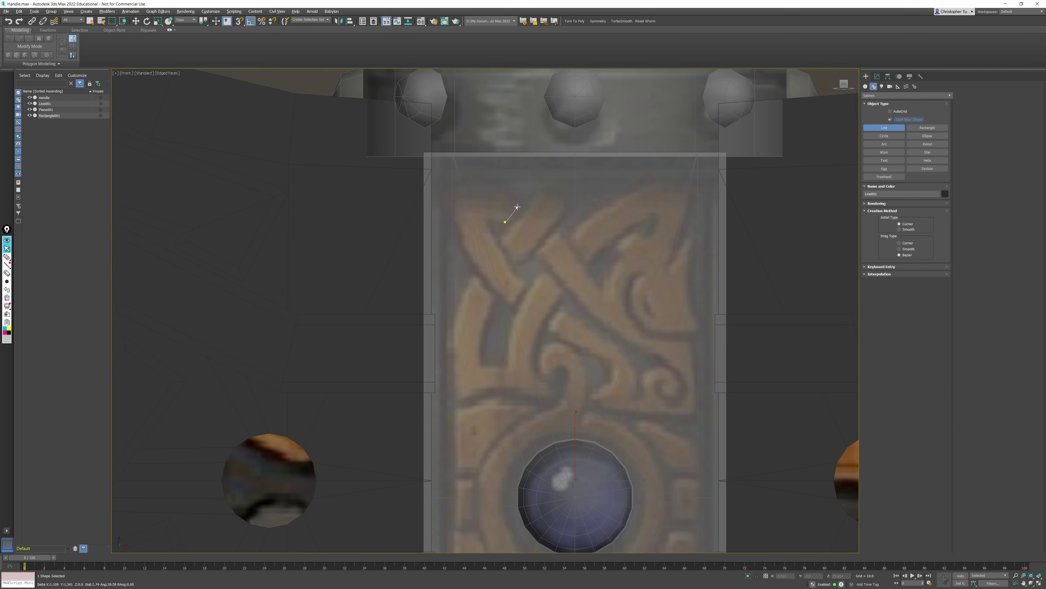
{"action": "left_click", "coordinate": [522, 202]}
{"action": "left_click", "coordinate": [489, 192]}
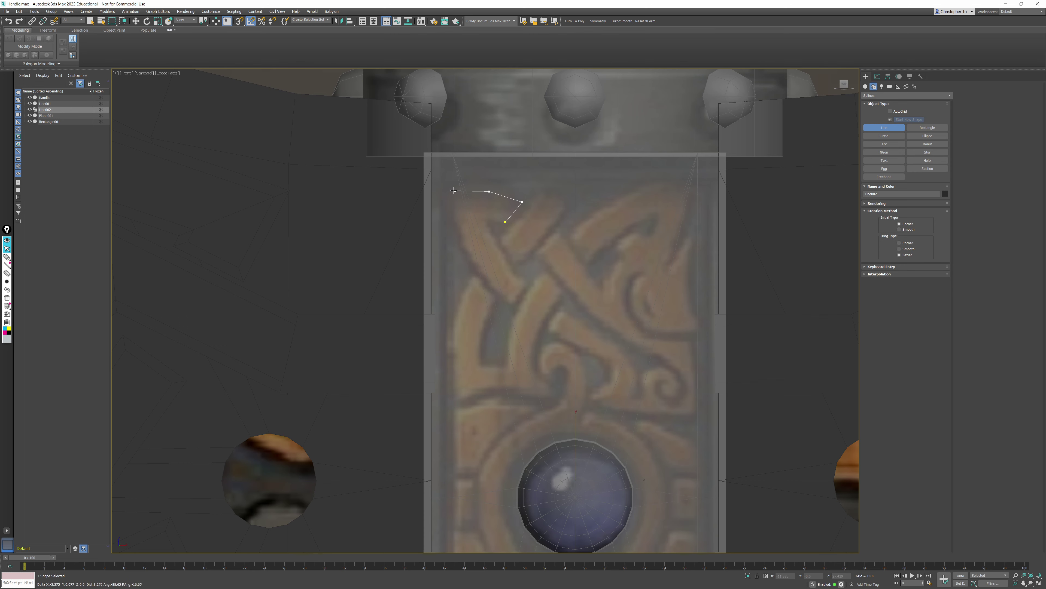
{"action": "left_click", "coordinate": [450, 191]}
{"action": "left_click", "coordinate": [456, 222]}
{"action": "left_click", "coordinate": [479, 270]}
{"action": "left_click", "coordinate": [499, 293]}
{"action": "left_click", "coordinate": [512, 307]}
{"action": "left_click", "coordinate": [526, 281]}
{"action": "left_click", "coordinate": [495, 240]}
{"action": "left_click", "coordinate": [489, 221]}
{"action": "left_click", "coordinate": [505, 223]}
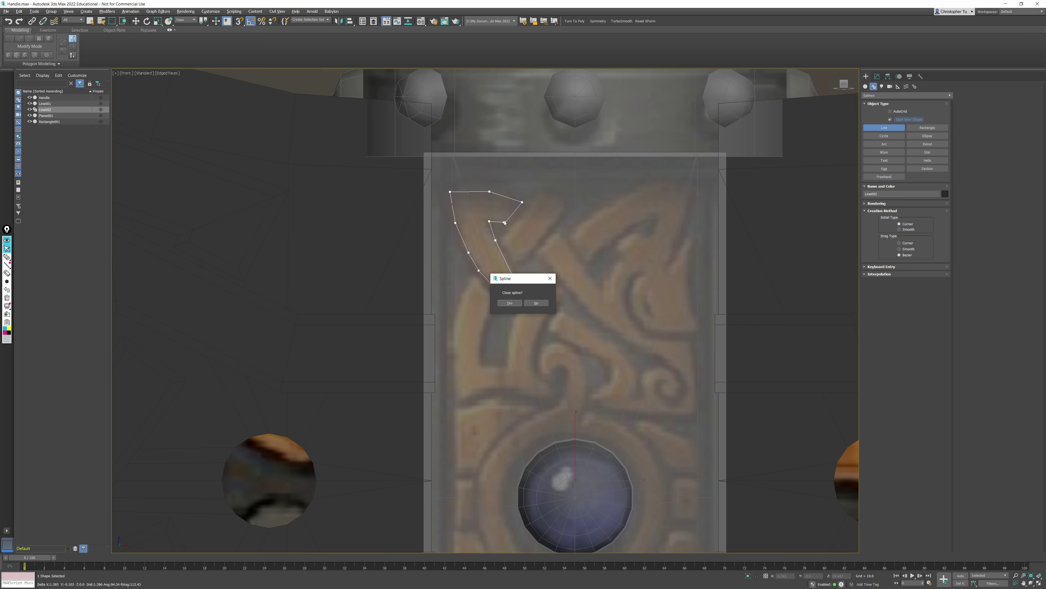
{"action": "left_click", "coordinate": [510, 303]}
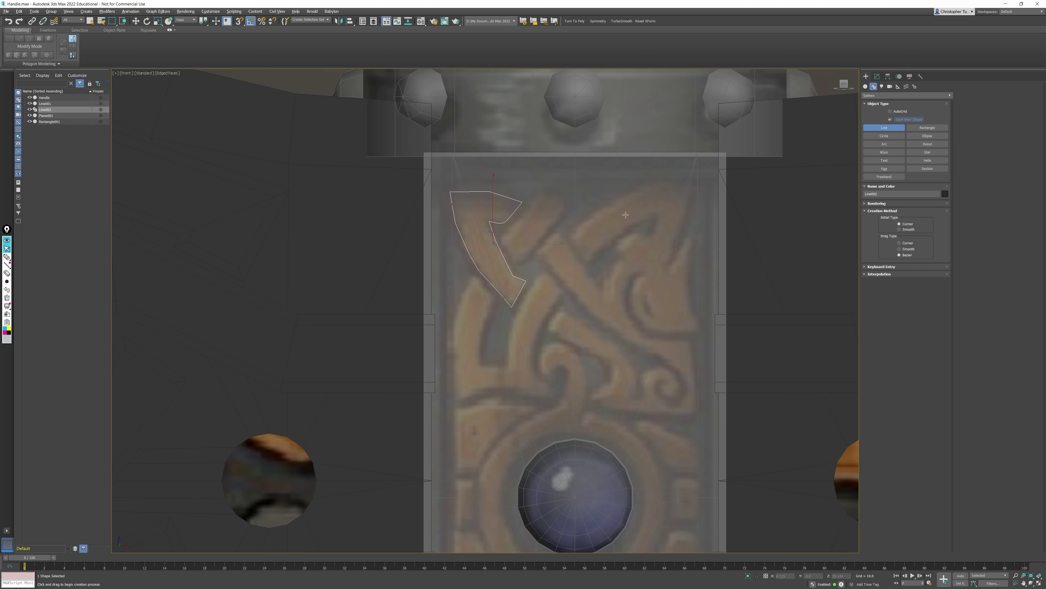
Step: Add a second closed spline to the same shape with Create Line, tracing the short diagonal band beside the hooked band
{"action": "left_click", "coordinate": [877, 76]}
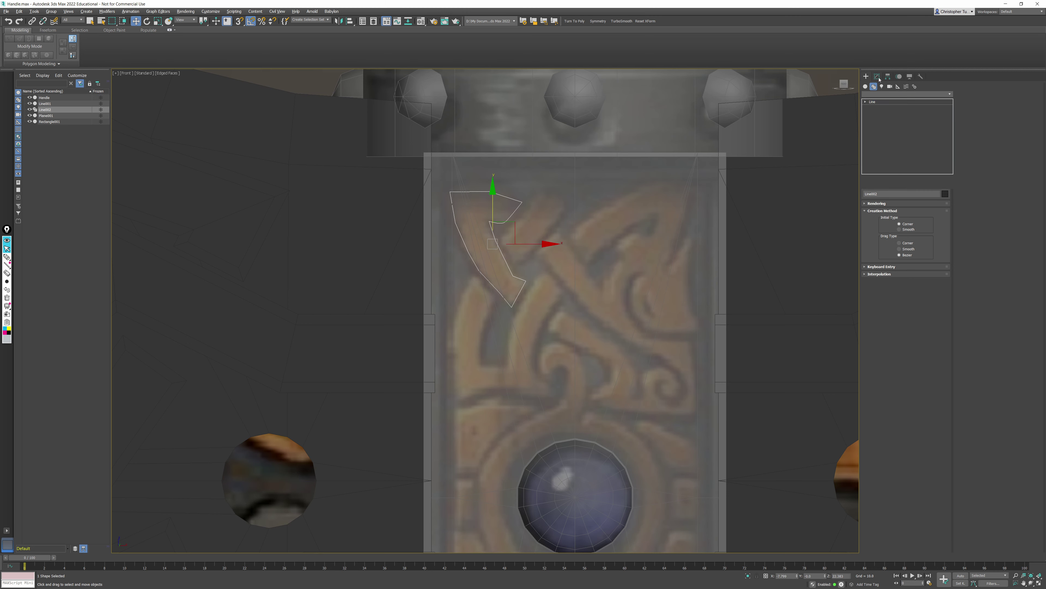
{"action": "right_click", "coordinate": [475, 246]}
{"action": "mouse_move", "coordinate": [506, 321]}
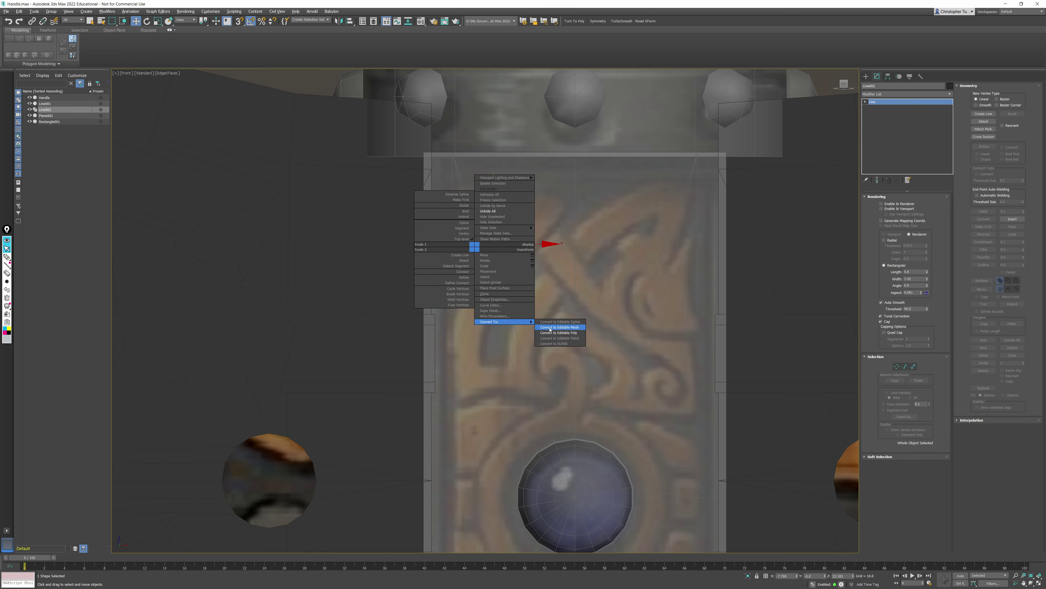
{"action": "left_click", "coordinate": [559, 320]}
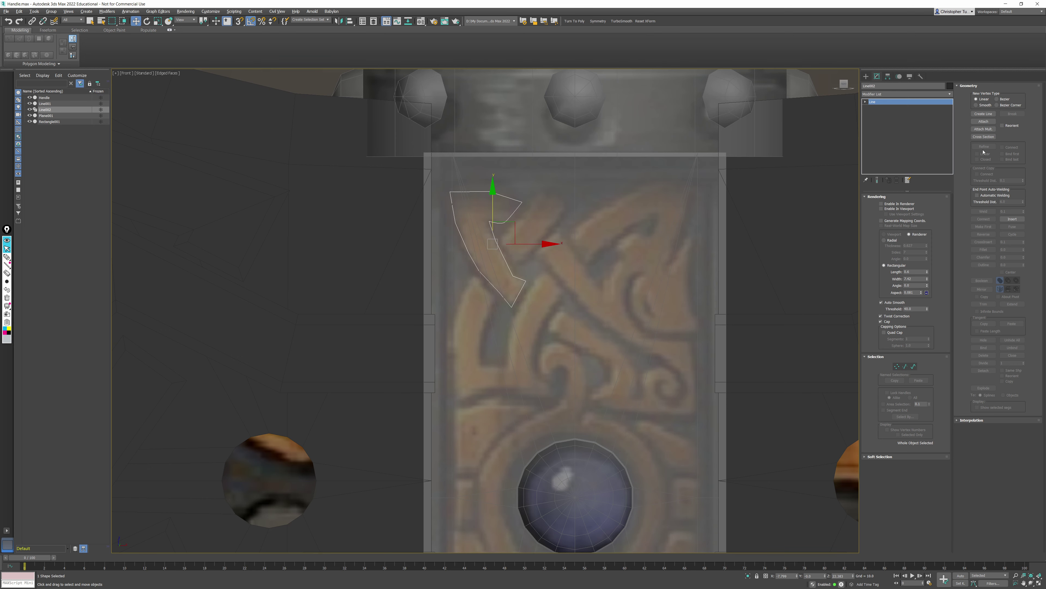
{"action": "left_click", "coordinate": [986, 114]}
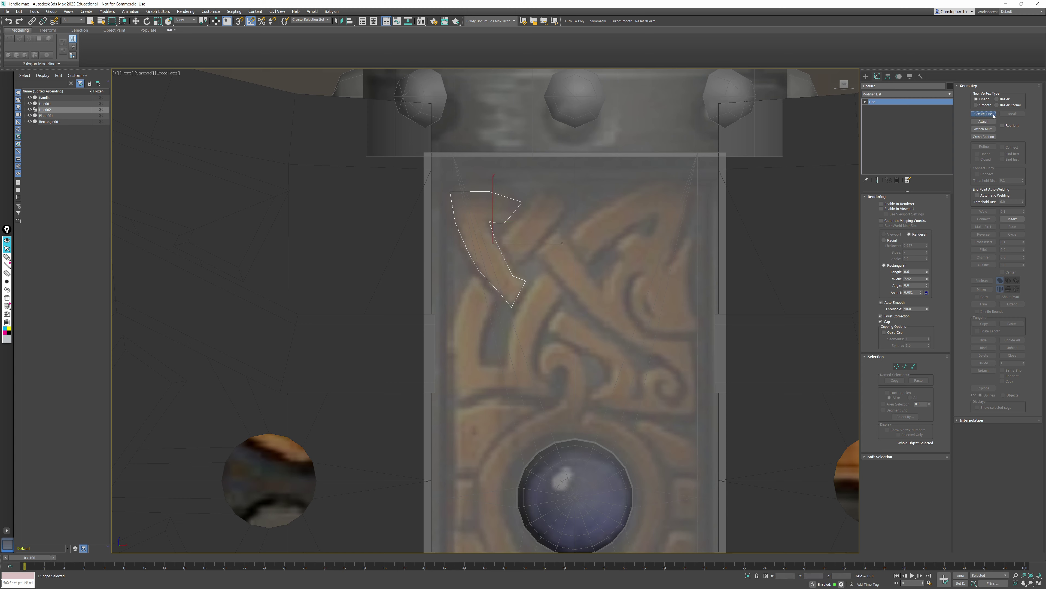
{"action": "left_click", "coordinate": [501, 239]}
{"action": "left_click", "coordinate": [533, 249]}
{"action": "left_click", "coordinate": [554, 223]}
{"action": "left_click", "coordinate": [569, 202]}
{"action": "left_click", "coordinate": [542, 188]}
{"action": "left_click", "coordinate": [532, 208]}
{"action": "left_click", "coordinate": [518, 226]}
{"action": "left_click", "coordinate": [502, 239]}
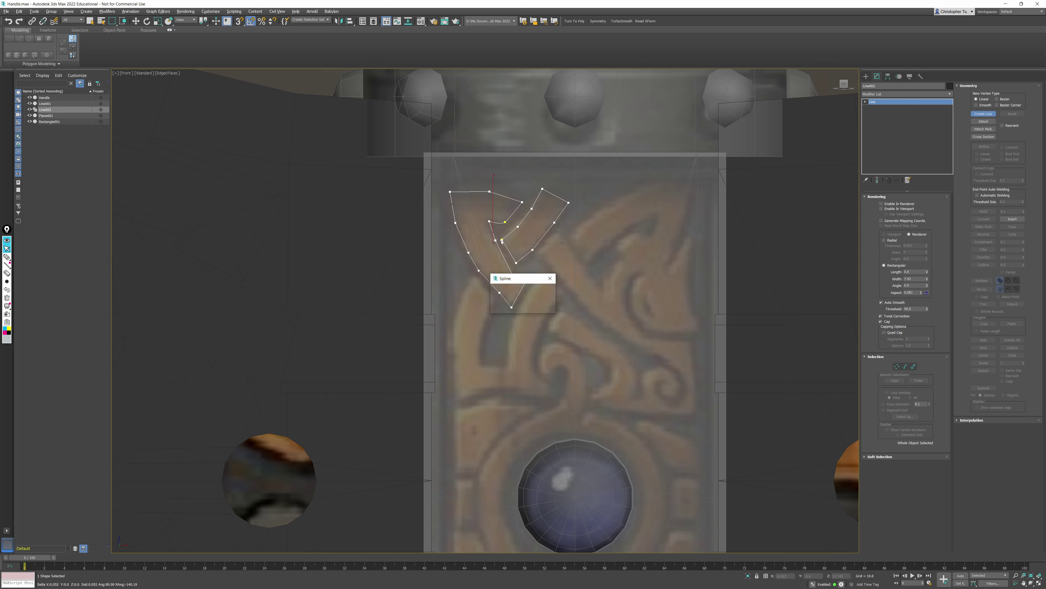
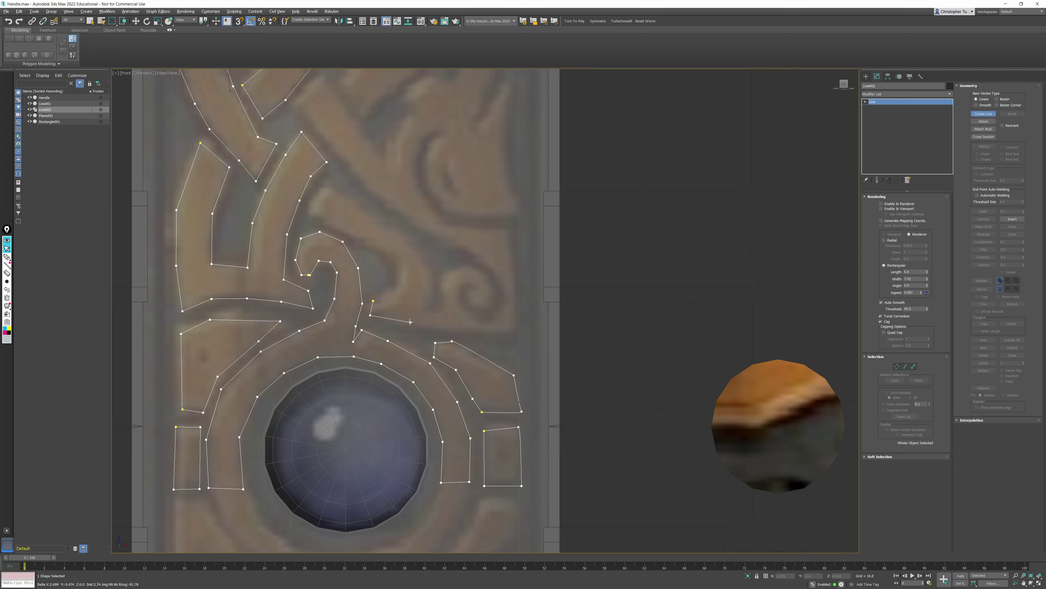
Step: Continue the open outline above the gem along the lower edge of the knotwork and up the panel's right edge
{"action": "left_click", "coordinate": [400, 324]}
{"action": "left_click", "coordinate": [427, 328]}
{"action": "left_click", "coordinate": [450, 329]}
{"action": "left_click", "coordinate": [478, 329]}
{"action": "left_click", "coordinate": [514, 331]}
{"action": "left_click", "coordinate": [514, 303]}
{"action": "left_click", "coordinate": [513, 271]}
{"action": "left_click", "coordinate": [506, 230]}
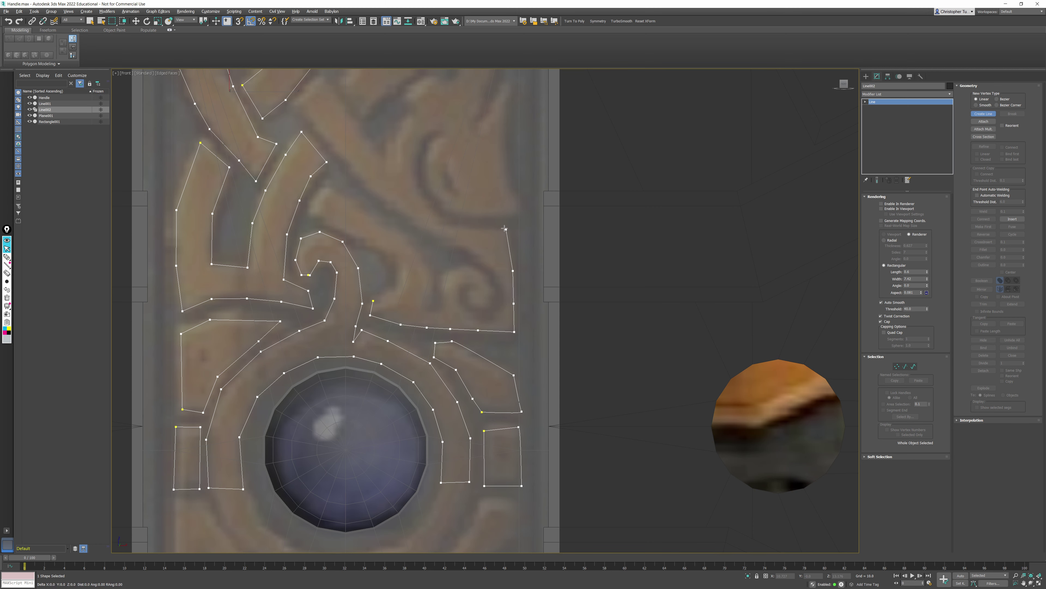
Step: Trace the outer contour of the C-shaped groove at the panel's right side, up to its rounded tip
{"action": "left_click", "coordinate": [465, 226]}
{"action": "left_click", "coordinate": [431, 215]}
{"action": "left_click", "coordinate": [417, 191]}
{"action": "middle_click_drag", "start_coordinate": [417, 191], "coordinate": [418, 288]}
{"action": "left_click", "coordinate": [415, 261]}
{"action": "left_click", "coordinate": [420, 238]}
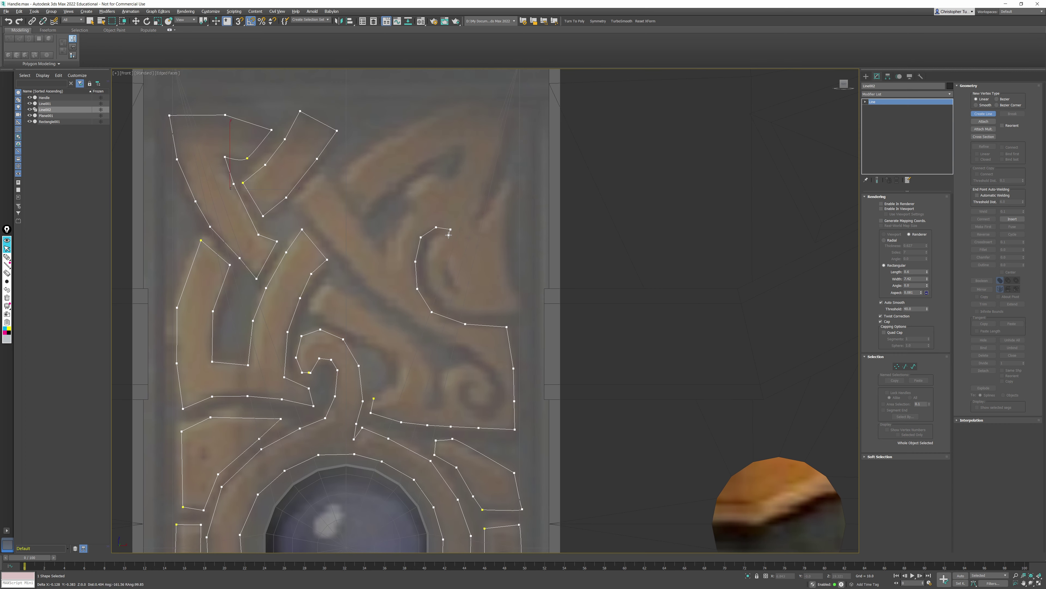
{"action": "left_click", "coordinate": [440, 236]}
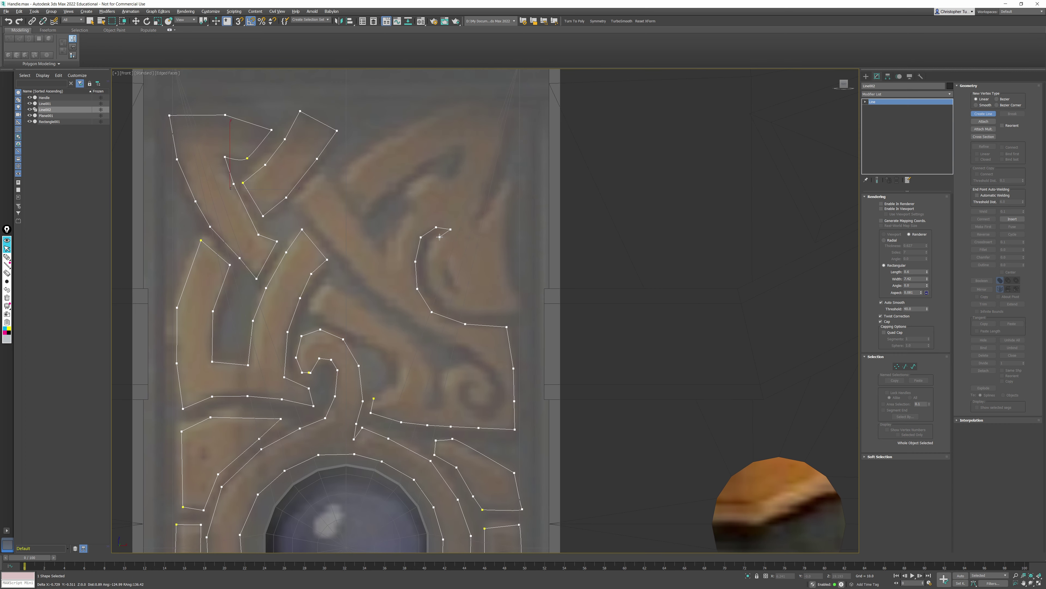
Step: Trace back along the inner contour of the C-shaped groove and up the panel's right edge
{"action": "left_click", "coordinate": [426, 262]}
{"action": "left_click", "coordinate": [428, 285]}
{"action": "left_click", "coordinate": [443, 303]}
{"action": "left_click", "coordinate": [512, 313]}
{"action": "left_click", "coordinate": [521, 296]}
{"action": "left_click", "coordinate": [507, 290]}
{"action": "left_click", "coordinate": [506, 249]}
{"action": "left_click", "coordinate": [502, 227]}
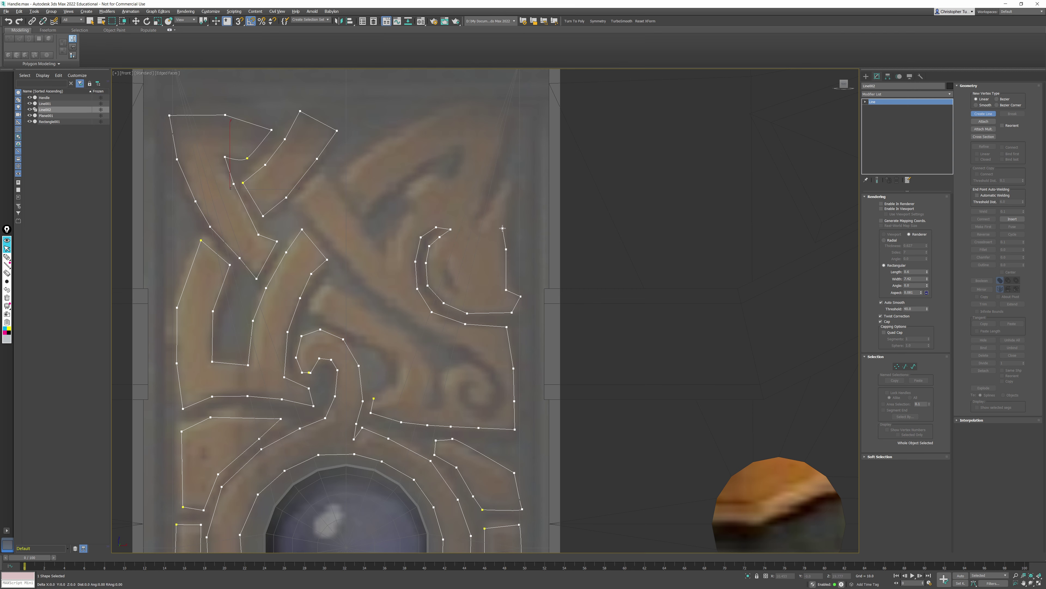
Step: Outline the narrow pointed notch near the right edge and continue the contour up to the panel's upper-right corner
{"action": "left_click", "coordinate": [506, 180]}
{"action": "left_click", "coordinate": [487, 215]}
{"action": "left_click", "coordinate": [472, 223]}
{"action": "left_click", "coordinate": [481, 208]}
{"action": "middle_click_drag", "start_coordinate": [486, 202], "coordinate": [484, 279]}
{"action": "left_click", "coordinate": [495, 248]}
{"action": "left_click", "coordinate": [501, 208]}
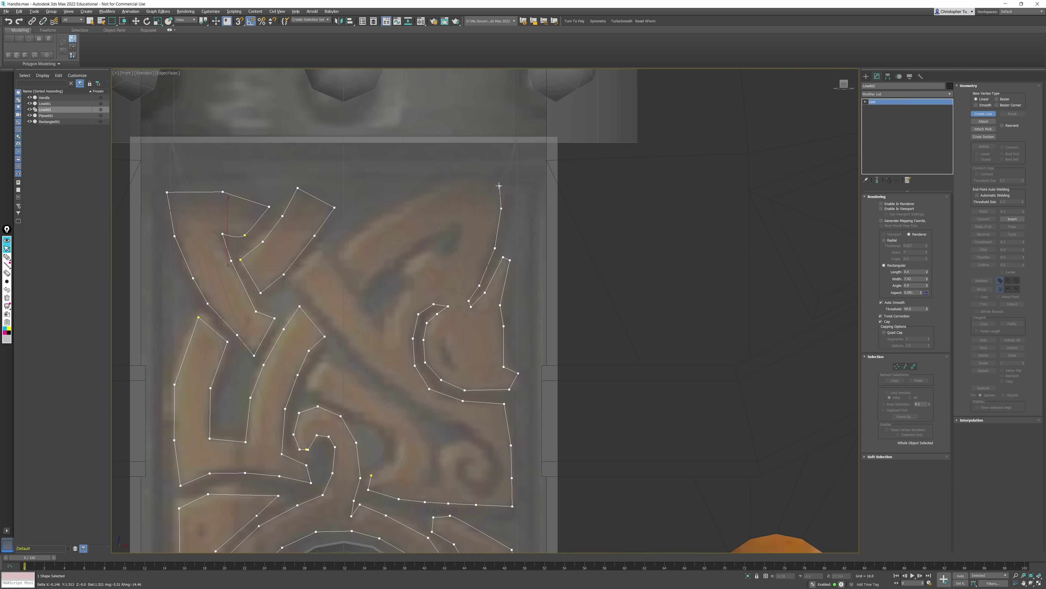
{"action": "left_click", "coordinate": [497, 185]}
Step: Trace the outer edge of the upper-right arched band down to its squared end near the panel's middle
{"action": "left_click", "coordinate": [477, 176]}
{"action": "left_click", "coordinate": [433, 188]}
{"action": "left_click", "coordinate": [392, 212]}
{"action": "left_click", "coordinate": [358, 232]}
{"action": "left_click", "coordinate": [340, 252]}
{"action": "left_click", "coordinate": [362, 289]}
Step: Trace the arched band's inner edge around the loop and the small hooked corner beneath it
{"action": "left_click", "coordinate": [377, 271]}
{"action": "left_click", "coordinate": [411, 245]}
{"action": "left_click", "coordinate": [442, 223]}
{"action": "left_click", "coordinate": [454, 221]}
{"action": "left_click", "coordinate": [460, 242]}
{"action": "left_click", "coordinate": [448, 260]}
{"action": "left_click", "coordinate": [427, 251]}
{"action": "left_click", "coordinate": [403, 269]}
{"action": "left_click", "coordinate": [407, 286]}
{"action": "left_click", "coordinate": [415, 285]}
Step: Continue the outline up the upper edge of the long diagonal band and across its upper-left end
{"action": "left_click", "coordinate": [386, 331]}
{"action": "left_click", "coordinate": [374, 326]}
{"action": "left_click", "coordinate": [349, 295]}
{"action": "left_click", "coordinate": [327, 262]}
{"action": "left_click", "coordinate": [317, 250]}
{"action": "left_click", "coordinate": [291, 279]}
Step: Trace the lower edge of the long diagonal band down toward the spiral near the panel's right edge
{"action": "left_click", "coordinate": [301, 293]}
{"action": "left_click", "coordinate": [334, 329]}
{"action": "left_click", "coordinate": [354, 350]}
{"action": "left_click", "coordinate": [380, 375]}
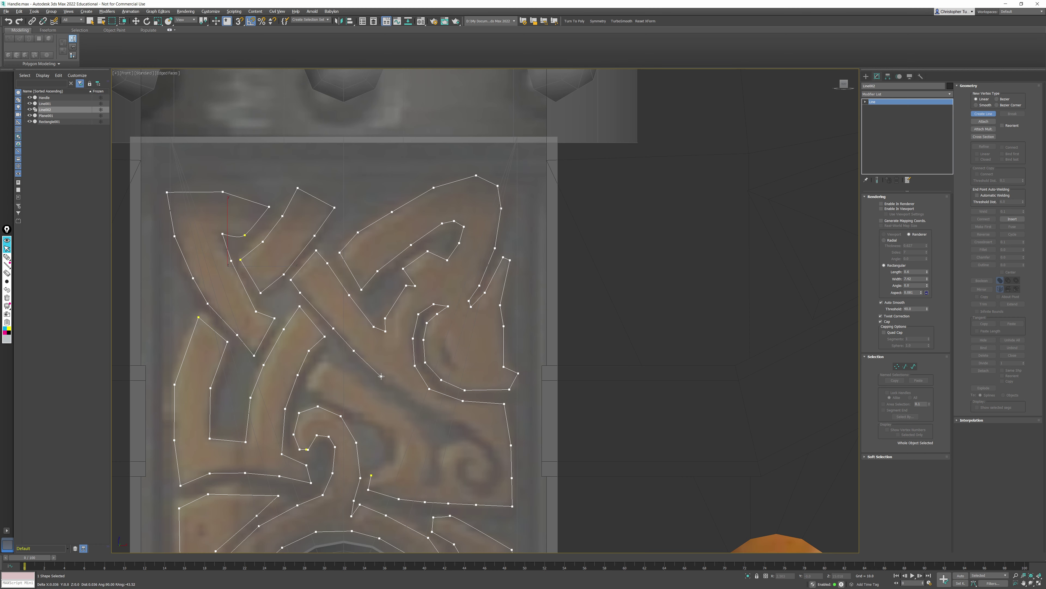
{"action": "left_click", "coordinate": [415, 401]}
{"action": "left_click", "coordinate": [460, 419]}
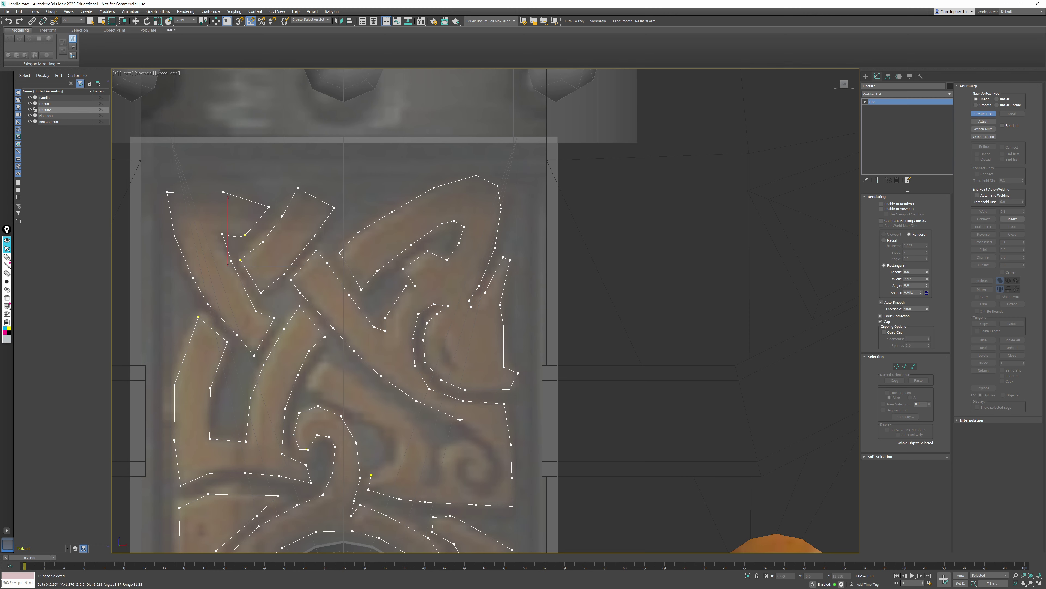
{"action": "left_click", "coordinate": [479, 433]}
{"action": "left_click", "coordinate": [492, 449]}
Step: Trace the outer contour of the spiral curl inward to its centre
{"action": "middle_click_drag", "start_coordinate": [500, 479], "coordinate": [485, 340]}
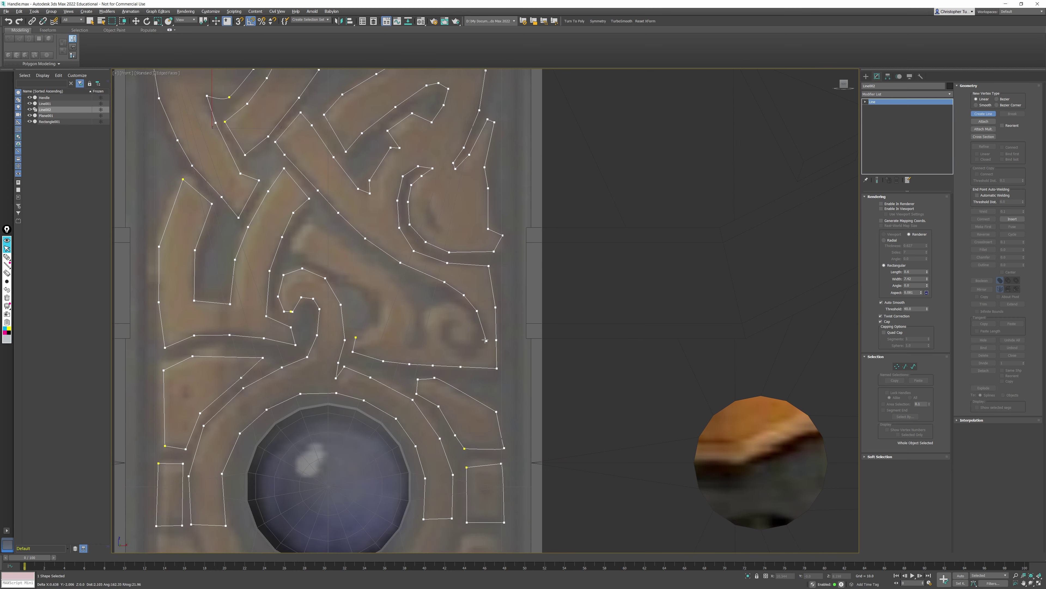
{"action": "left_click", "coordinate": [485, 335]}
{"action": "left_click", "coordinate": [480, 353]}
{"action": "left_click", "coordinate": [465, 359]}
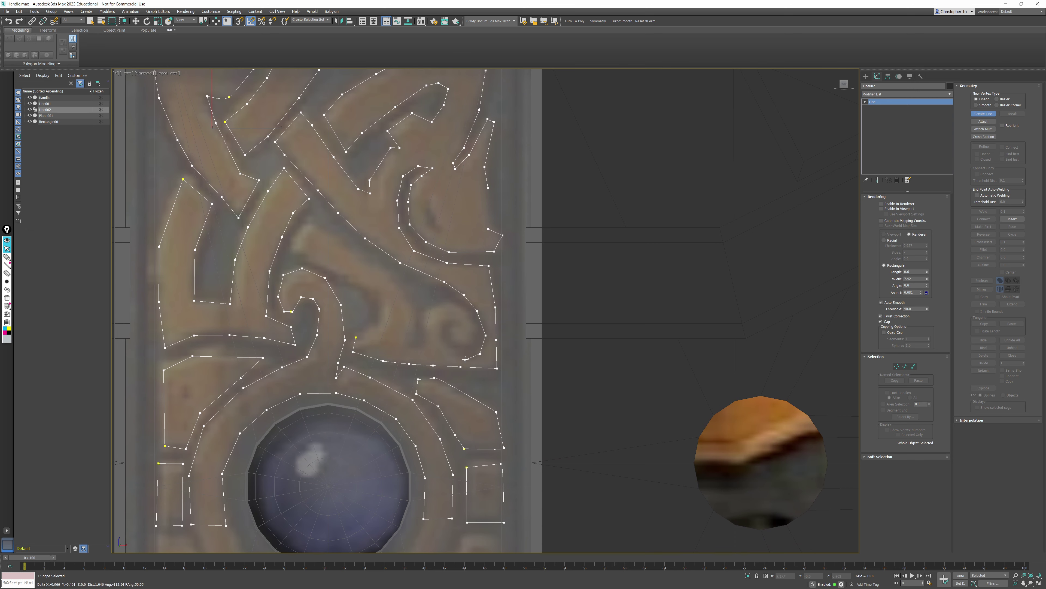
{"action": "left_click", "coordinate": [438, 330]}
{"action": "left_click", "coordinate": [456, 320]}
{"action": "left_click", "coordinate": [464, 326]}
{"action": "left_click", "coordinate": [453, 326]}
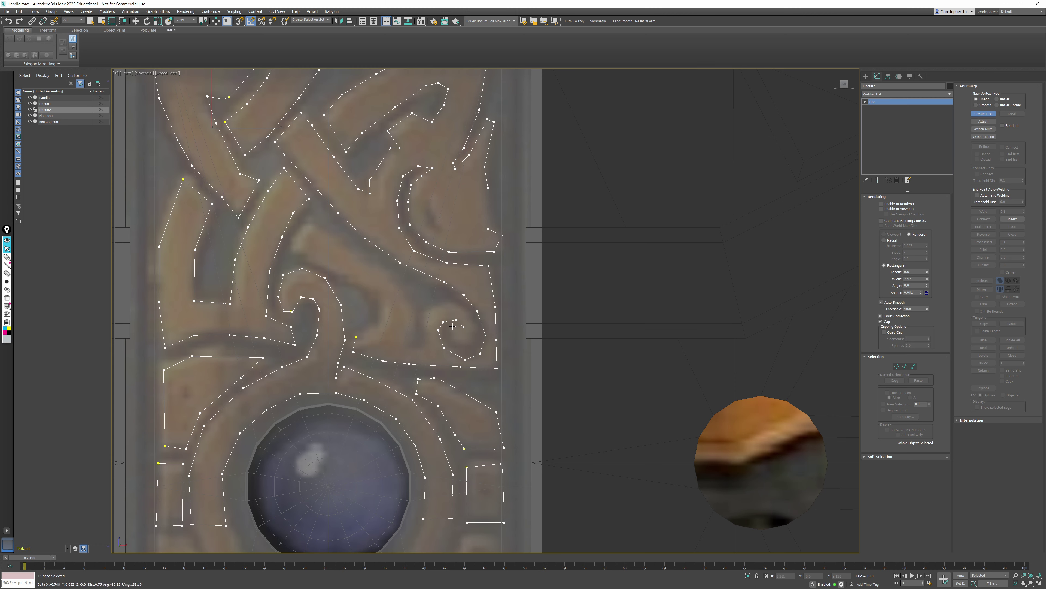
Step: Trace the spiral's inner contour back out from its centre to the gap beside the neighbouring hooked band
{"action": "left_click", "coordinate": [454, 342]}
{"action": "left_click", "coordinate": [468, 343]}
{"action": "left_click", "coordinate": [476, 329]}
{"action": "left_click", "coordinate": [471, 316]}
{"action": "left_click", "coordinate": [454, 303]}
{"action": "left_click", "coordinate": [430, 307]}
{"action": "left_click", "coordinate": [423, 316]}
{"action": "left_click", "coordinate": [423, 329]}
Step: Trace the outer edge of the curved band beside the spiral up to its squared upper-left end
{"action": "left_click", "coordinate": [426, 347]}
{"action": "left_click", "coordinate": [409, 349]}
{"action": "left_click", "coordinate": [412, 329]}
{"action": "left_click", "coordinate": [414, 315]}
{"action": "left_click", "coordinate": [404, 290]}
{"action": "left_click", "coordinate": [389, 273]}
{"action": "left_click", "coordinate": [357, 257]}
{"action": "left_click", "coordinate": [328, 233]}
{"action": "left_click", "coordinate": [308, 223]}
{"action": "left_click", "coordinate": [291, 251]}
Step: Trace the curved band's inner edge back to the starting vertex, close the spline and finish line creation
{"action": "left_click", "coordinate": [302, 258]}
{"action": "left_click", "coordinate": [333, 272]}
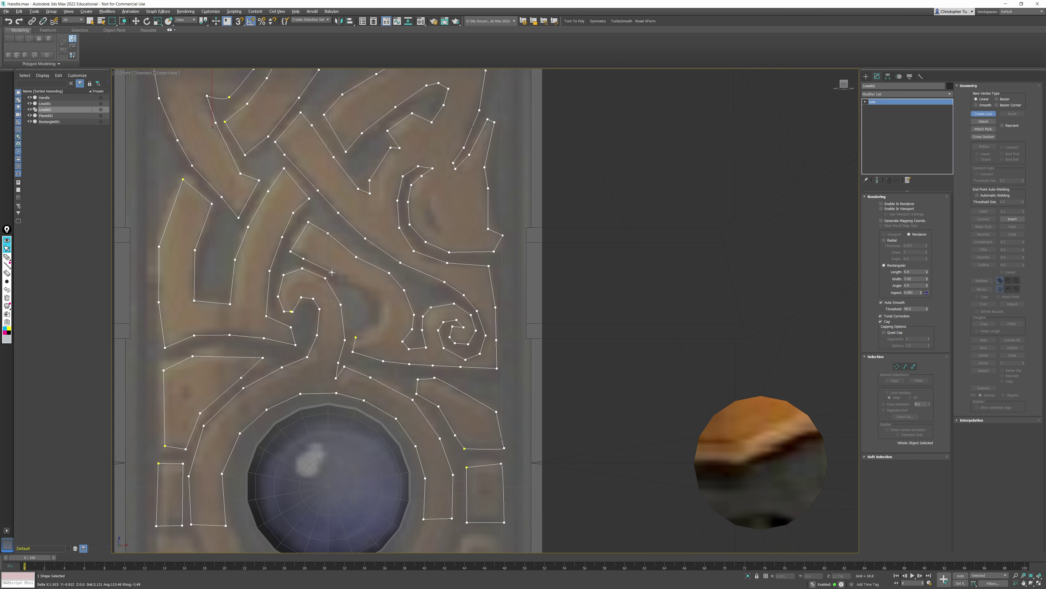
{"action": "left_click", "coordinate": [367, 290]}
{"action": "left_click", "coordinate": [382, 305]}
{"action": "left_click", "coordinate": [384, 318]}
{"action": "left_click", "coordinate": [381, 333]}
{"action": "left_click", "coordinate": [356, 337]}
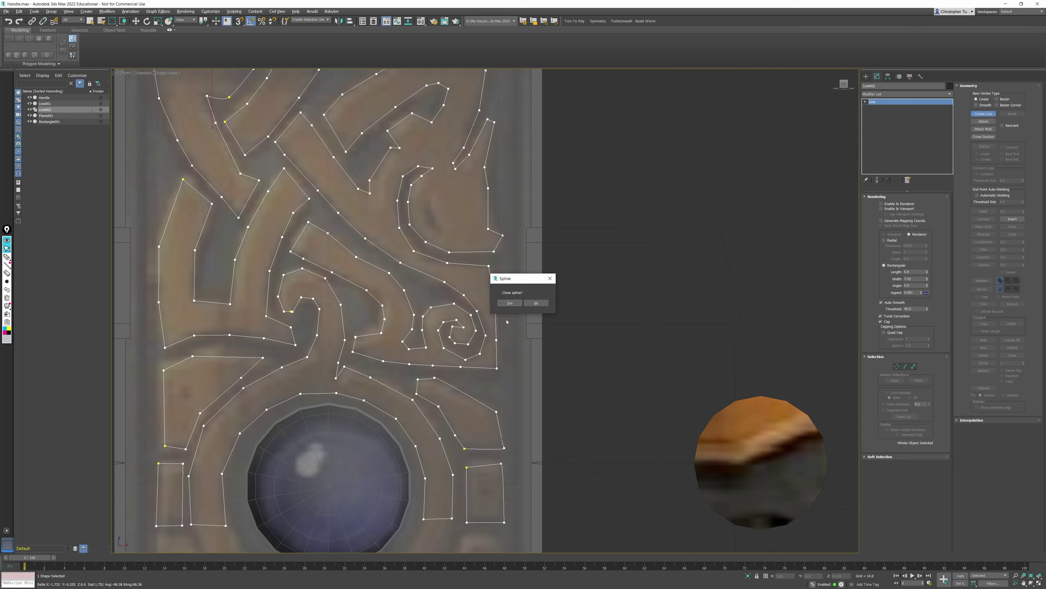
{"action": "left_click", "coordinate": [509, 303]}
{"action": "scroll", "coordinate": [510, 308], "scroll_direction": "down", "scroll_amount": 5}
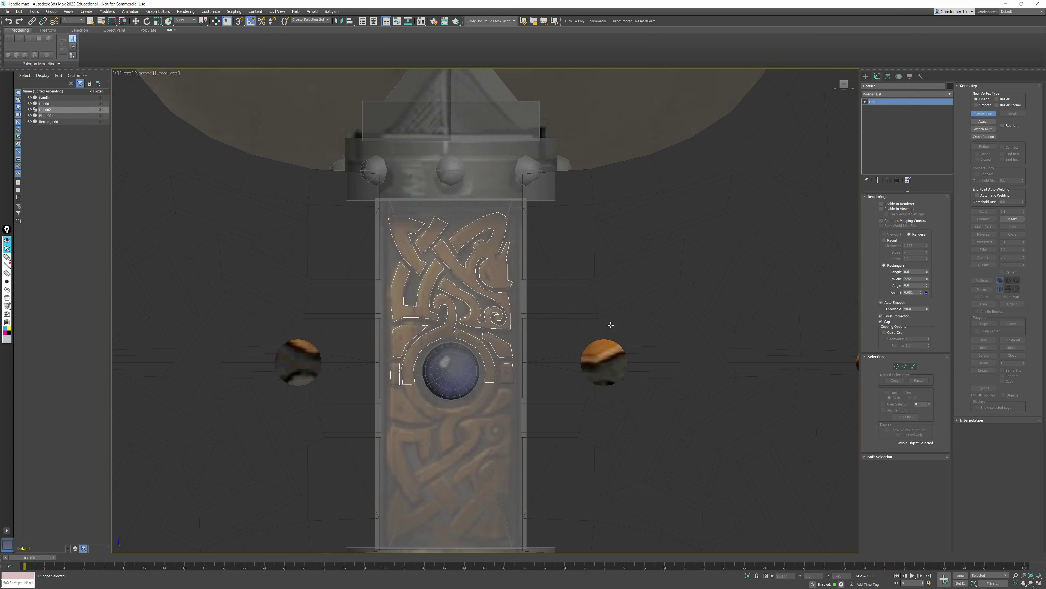
{"action": "key", "text": "w"}
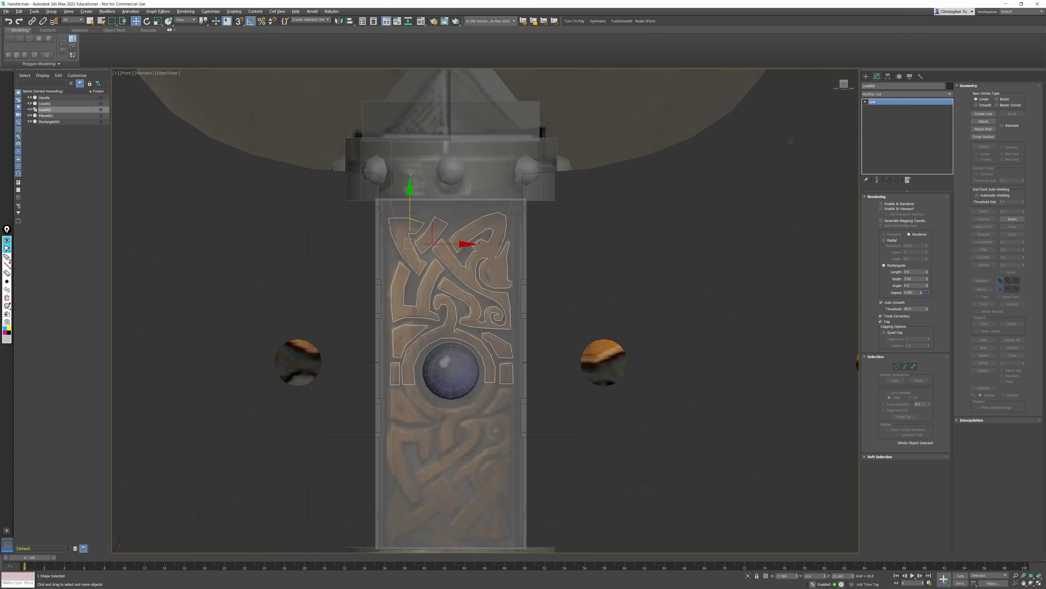
Step: Move only the traced shape's pivot to 0 on the X and Z axes
{"action": "left_click", "coordinate": [888, 76]}
{"action": "left_click", "coordinate": [906, 121]}
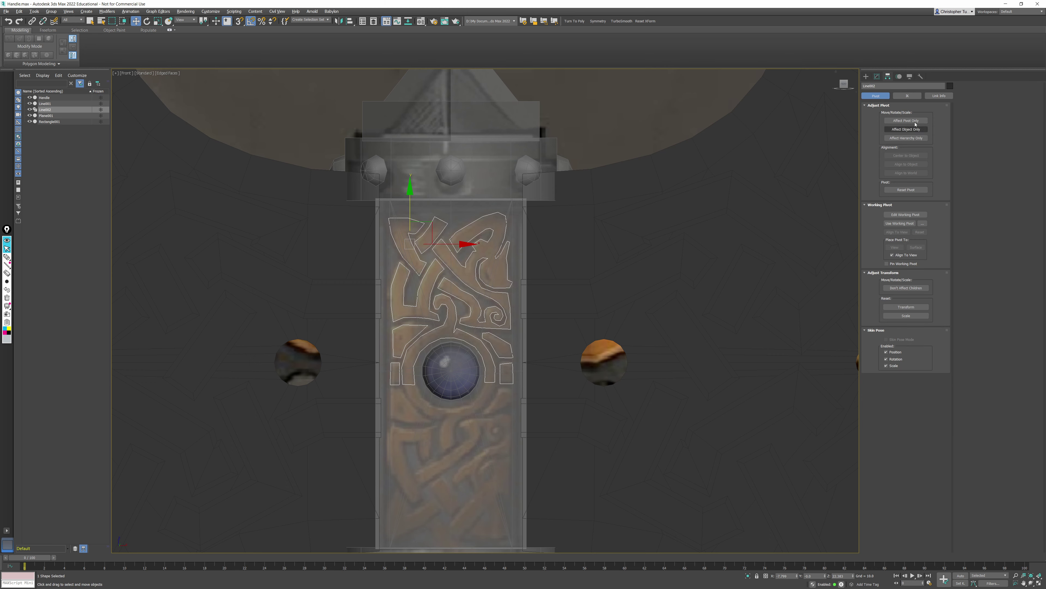
{"action": "right_click", "coordinate": [797, 575]}
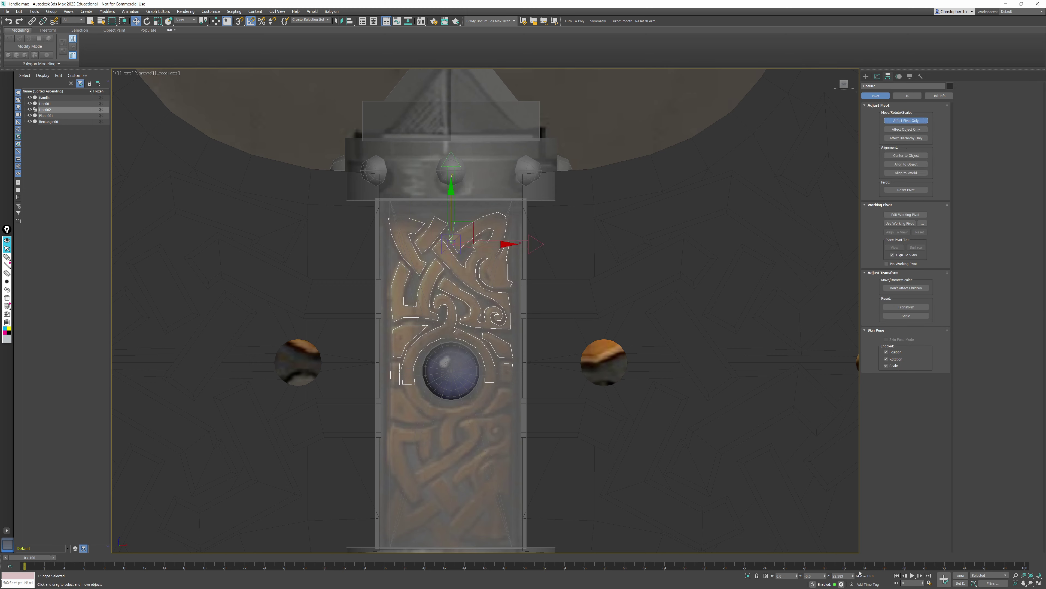
{"action": "right_click", "coordinate": [853, 575]}
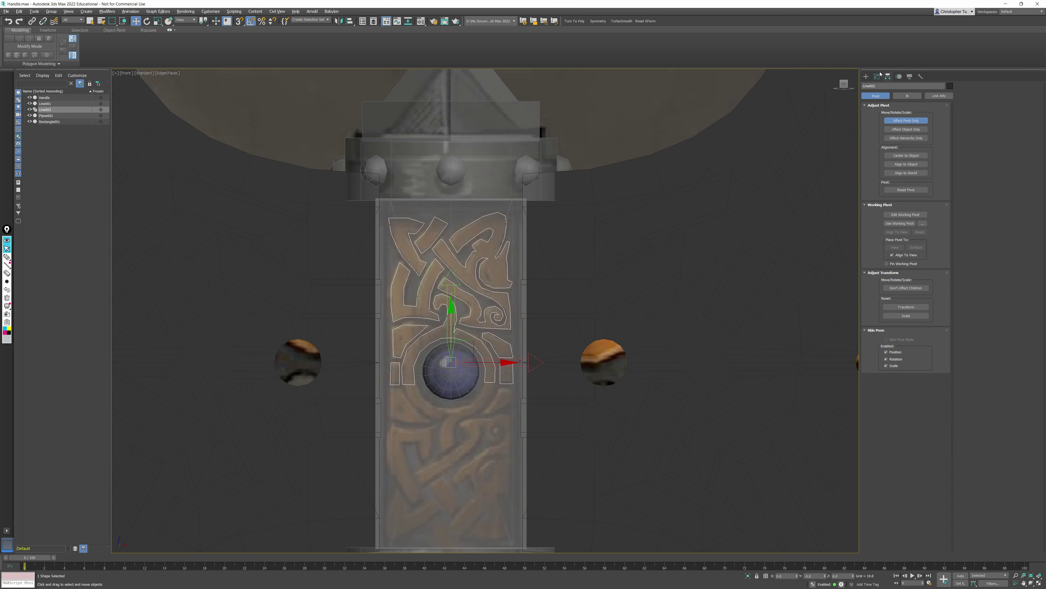
{"action": "left_click", "coordinate": [877, 76]}
Step: Lower only the shape's pivot so it sits at the centre of the blue gem sphere
{"action": "middle_click_drag", "start_coordinate": [452, 380], "coordinate": [466, 252]}
{"action": "scroll", "coordinate": [466, 252], "scroll_direction": "up", "scroll_amount": 4}
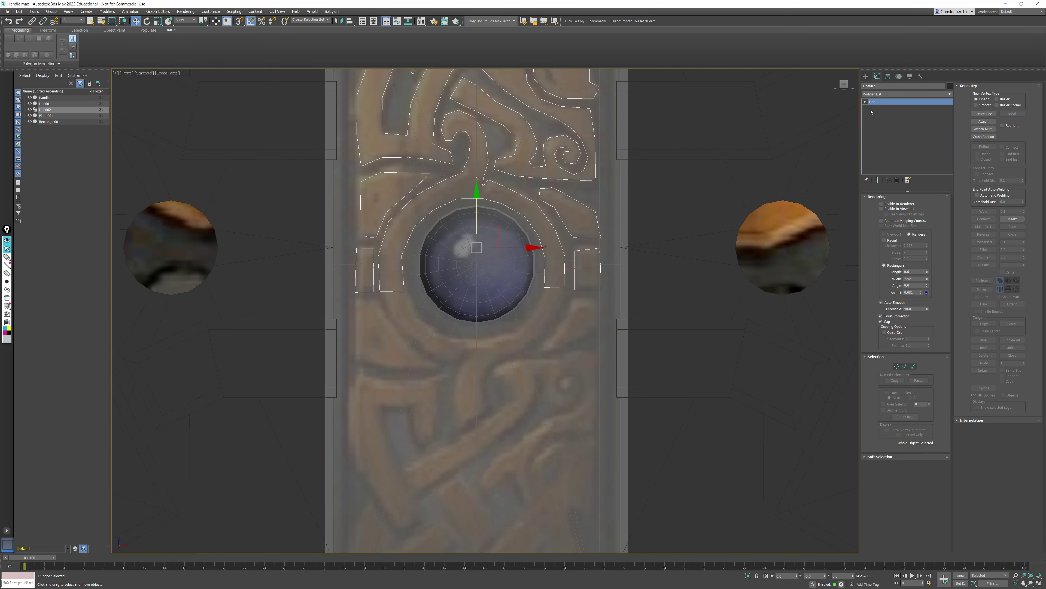
{"action": "left_click", "coordinate": [888, 77]}
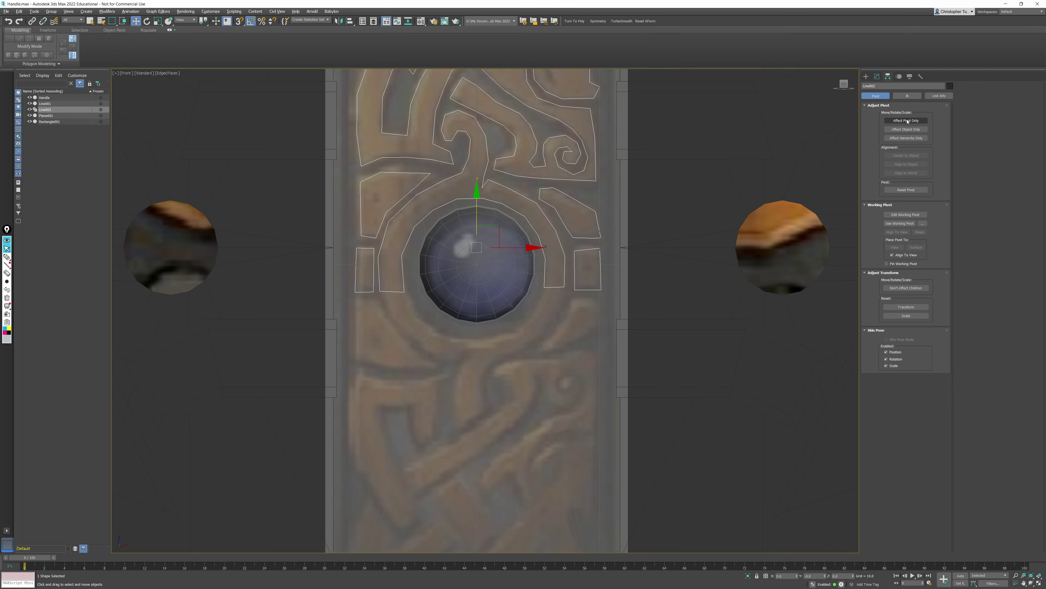
{"action": "left_click", "coordinate": [906, 120]}
{"action": "left_click_drag", "start_coordinate": [478, 194], "coordinate": [480, 211]}
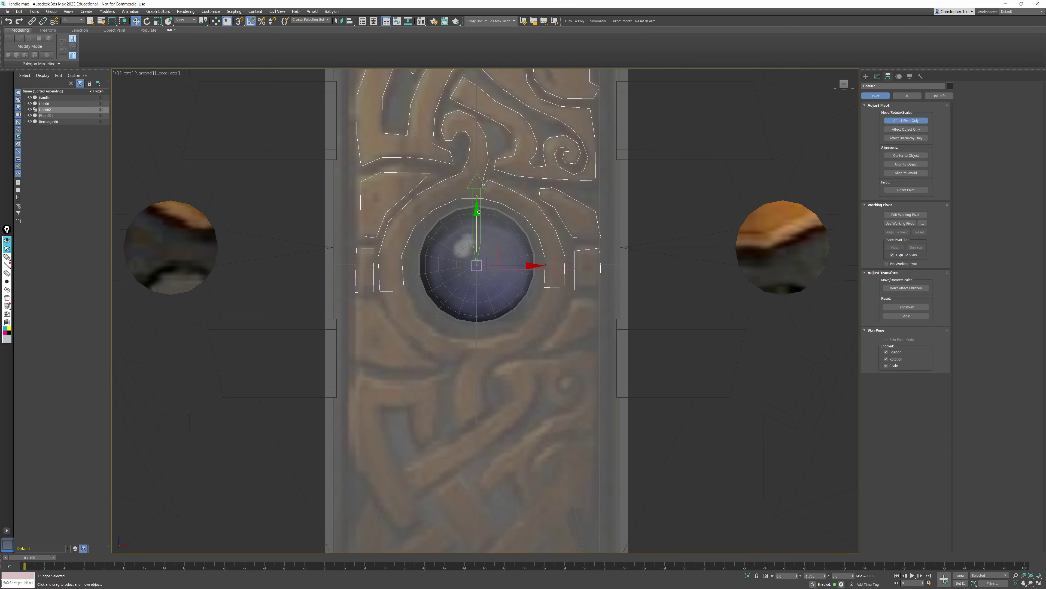
{"action": "scroll", "coordinate": [463, 244], "scroll_direction": "up", "scroll_amount": 6}
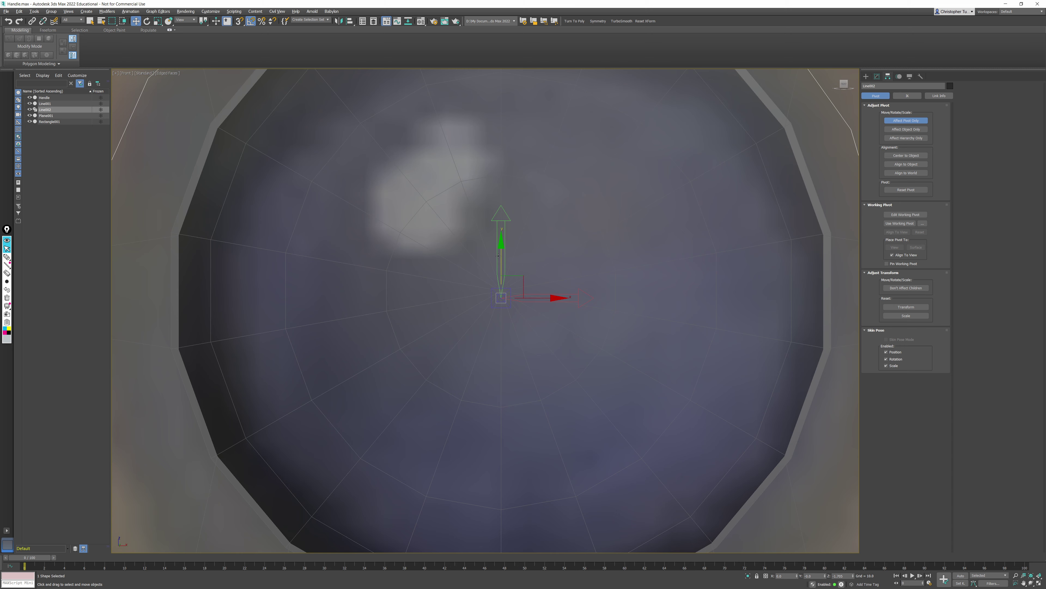
{"action": "left_click_drag", "start_coordinate": [500, 247], "coordinate": [500, 242]}
{"action": "scroll", "coordinate": [532, 245], "scroll_direction": "down", "scroll_amount": 4}
{"action": "scroll", "coordinate": [532, 244], "scroll_direction": "down", "scroll_amount": 5}
{"action": "left_click", "coordinate": [877, 76]}
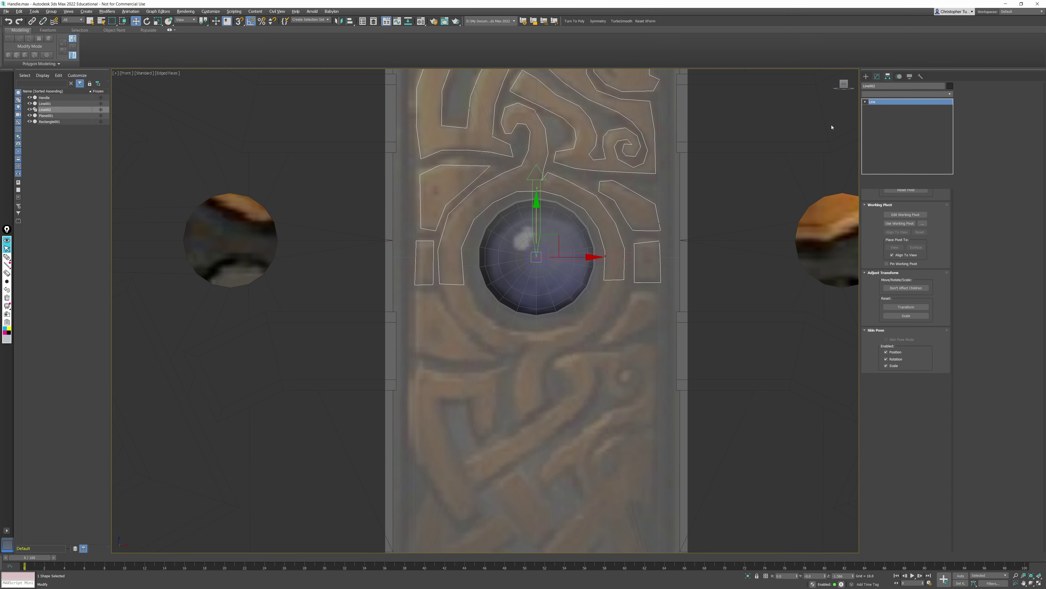
Step: In the perspective view, move the traced knotwork shape along Y out to the front of the handle
{"action": "scroll", "coordinate": [739, 252], "scroll_direction": "down", "scroll_amount": 5}
{"action": "middle_click_drag", "start_coordinate": [739, 252], "coordinate": [524, 320]}
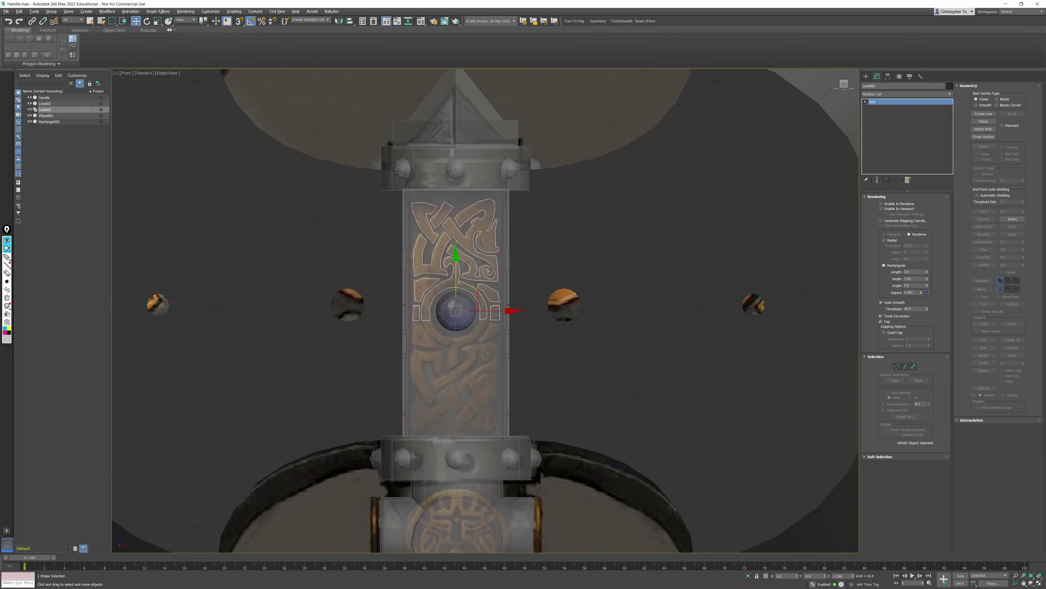
{"action": "key", "text": "p"}
{"action": "scroll", "coordinate": [514, 261], "scroll_direction": "up", "scroll_amount": 5}
{"action": "middle_click_drag", "start_coordinate": [514, 260], "coordinate": [462, 405], "text": "alt"}
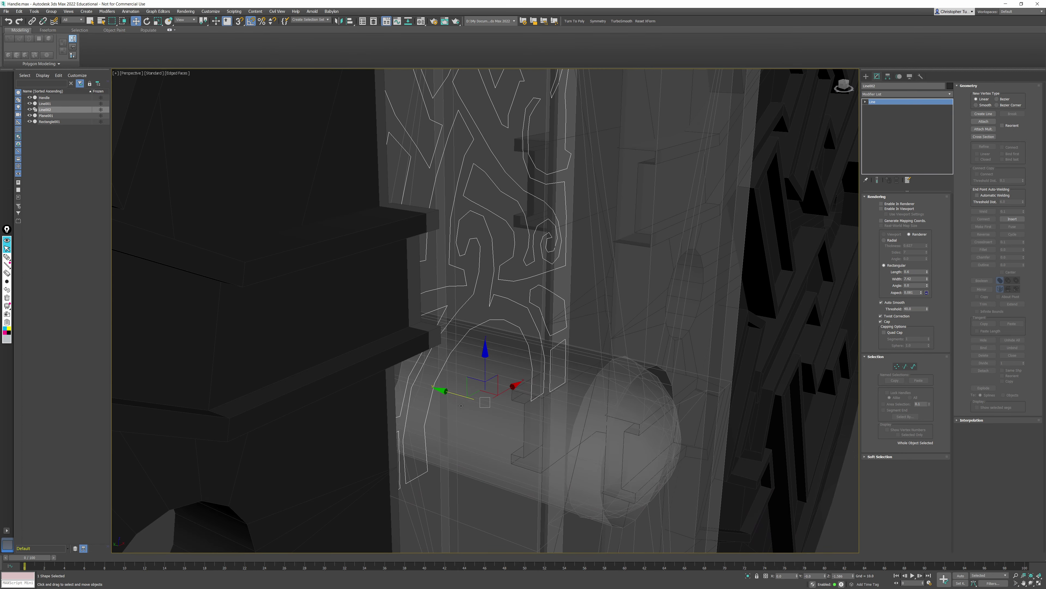
{"action": "left_click_drag", "start_coordinate": [447, 391], "coordinate": [588, 409]}
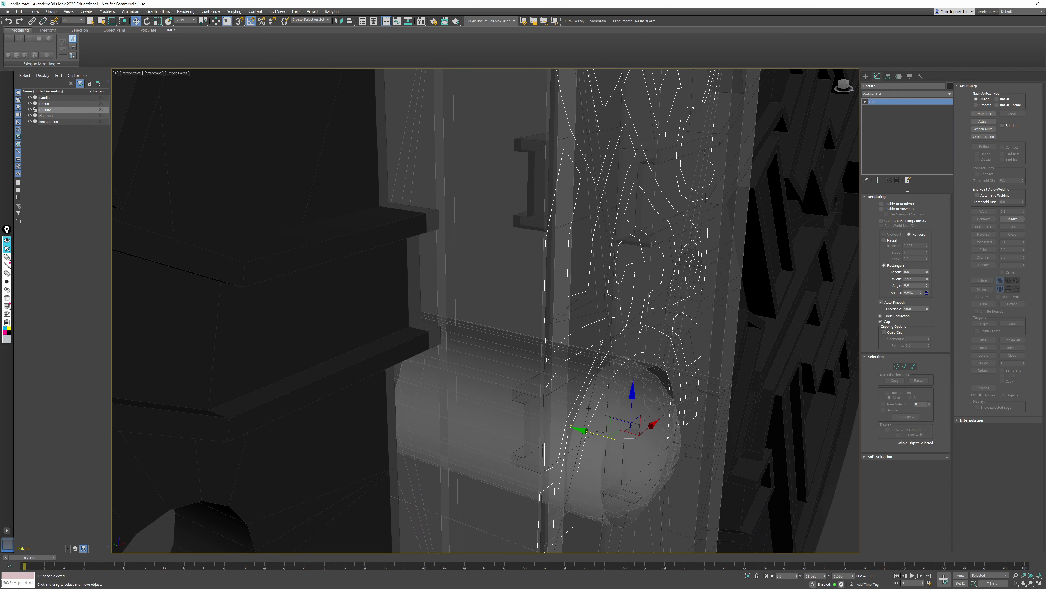
Step: Select the handle, turn off its see-through display and switch the viewport to wireframe
{"action": "left_click", "coordinate": [486, 252]}
{"action": "key", "text": "alt+x"}
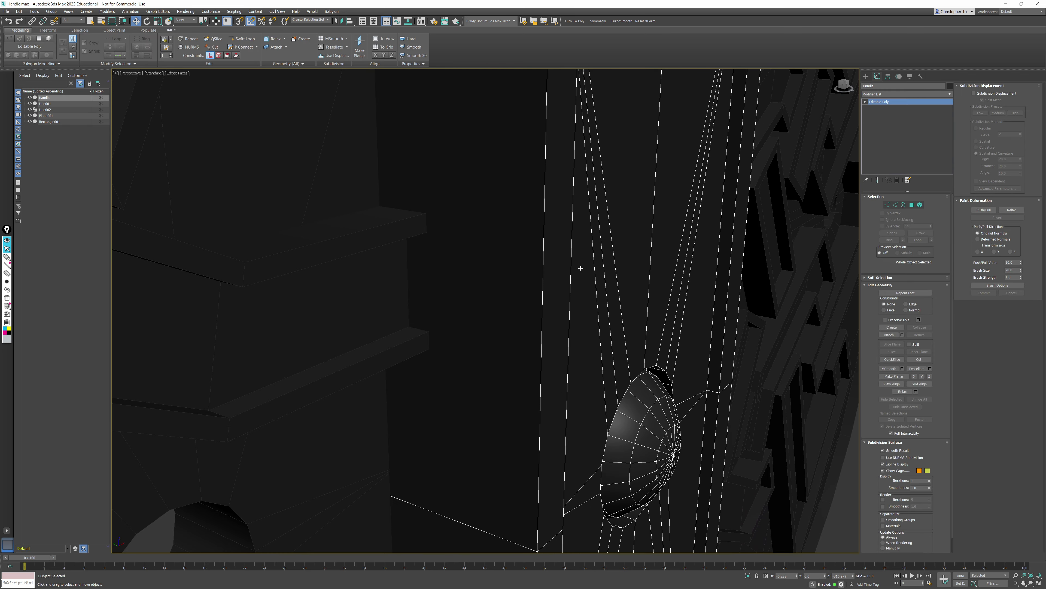
{"action": "key", "text": "F3"}
Step: Select the traced knotwork shape among the wireframe objects and return the viewport to shaded display
{"action": "left_click", "coordinate": [618, 185]}
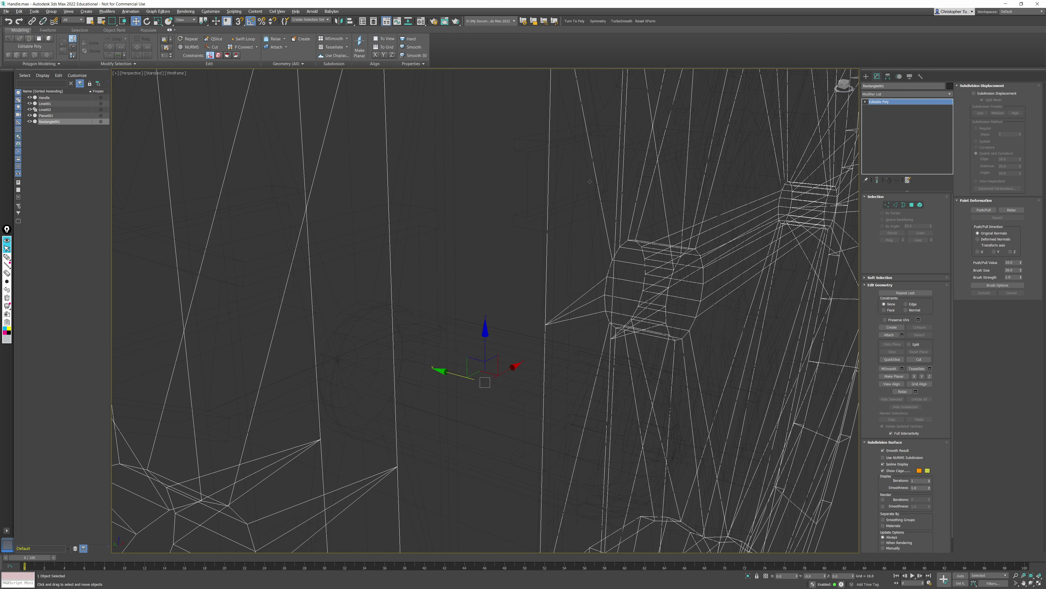
{"action": "left_click", "coordinate": [573, 180]}
{"action": "key", "text": "ctrl+a"}
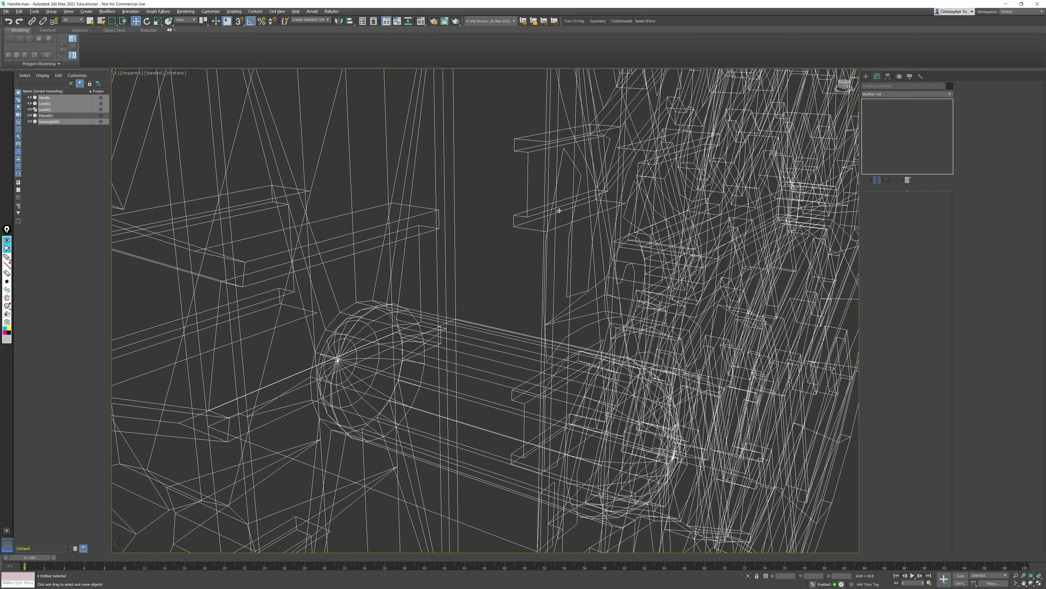
{"action": "left_click_drag", "start_coordinate": [527, 167], "coordinate": [528, 169], "text": "alt"}
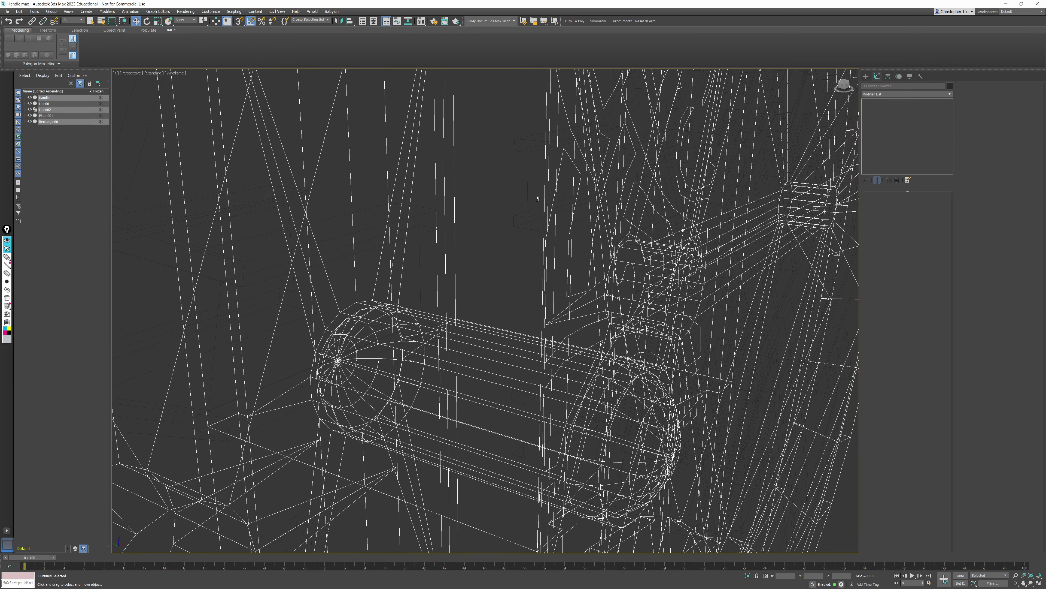
{"action": "left_click", "coordinate": [478, 336], "text": "alt"}
{"action": "left_click", "coordinate": [544, 416], "text": "alt"}
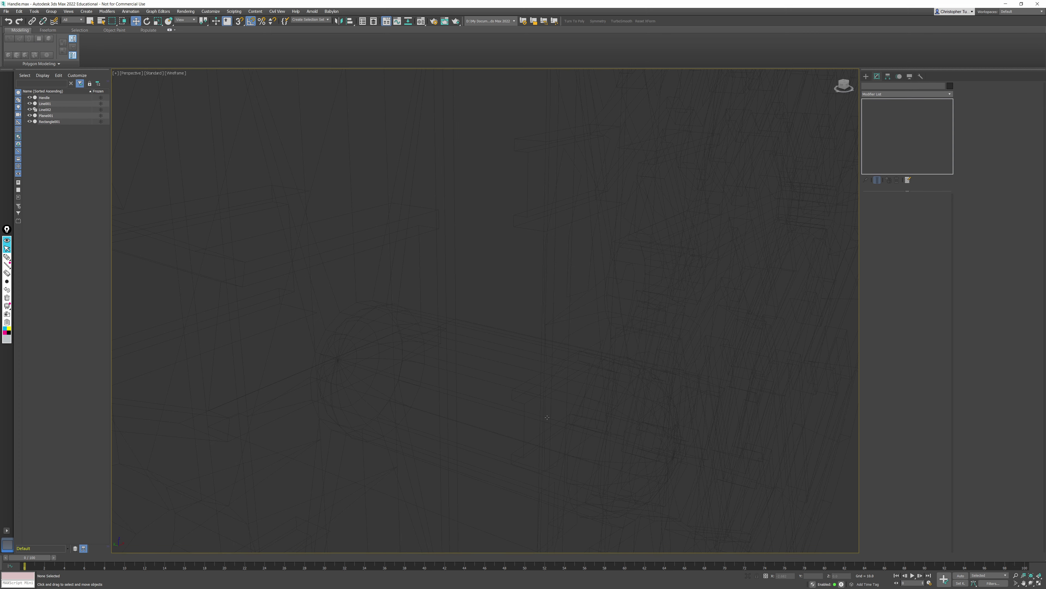
{"action": "left_click", "coordinate": [556, 397]}
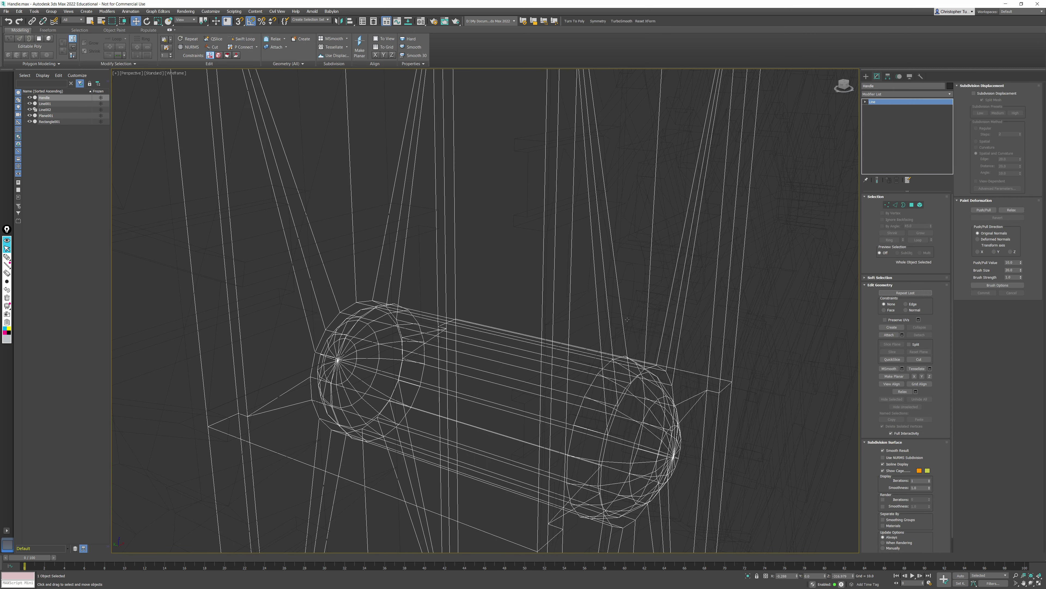
{"action": "left_click", "coordinate": [627, 322]}
{"action": "key", "text": "F3"}
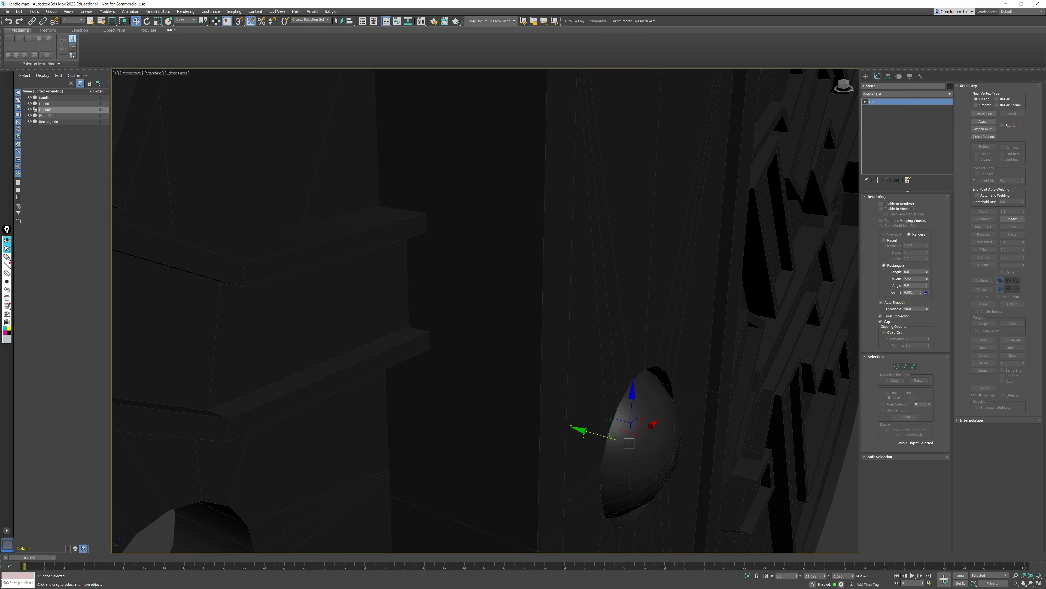
Step: Move the knotwork shape along Y out to the handle's front panel, setting it slightly behind the panel surface
{"action": "left_click_drag", "start_coordinate": [581, 428], "coordinate": [589, 439]}
{"action": "scroll", "coordinate": [599, 436], "scroll_direction": "down", "scroll_amount": 3}
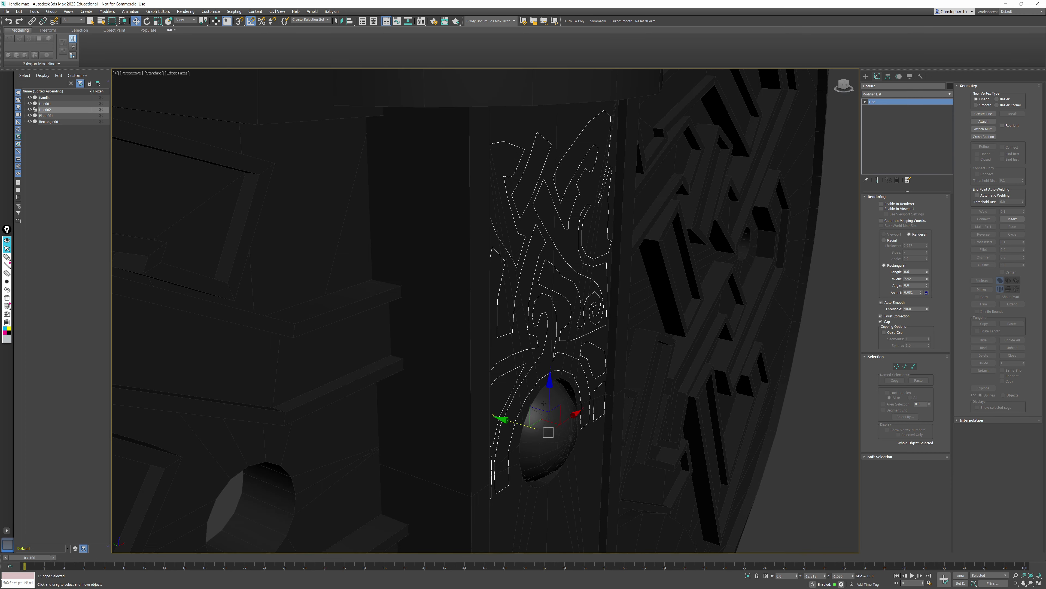
{"action": "middle_click_drag", "start_coordinate": [598, 437], "coordinate": [636, 379], "text": "alt"}
{"action": "key", "text": "z"}
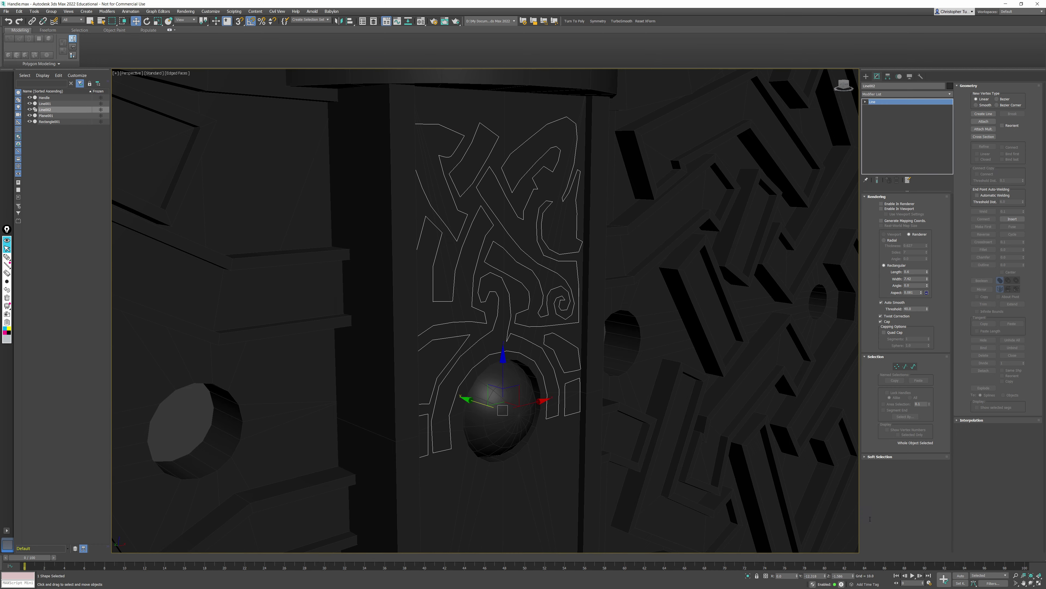
{"action": "left_click_drag", "start_coordinate": [471, 399], "coordinate": [470, 398]}
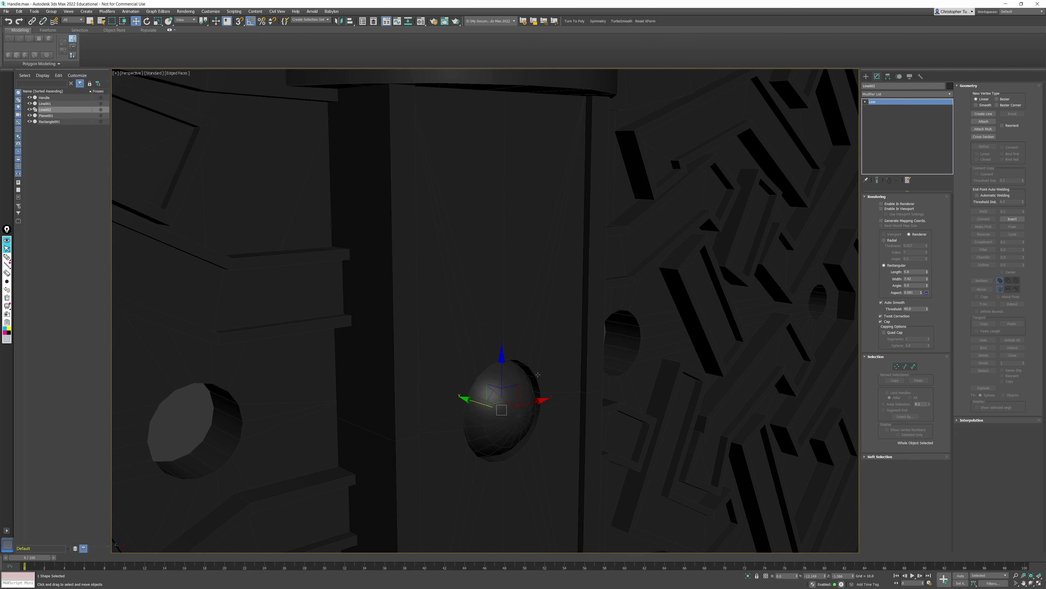
Step: Add an Extrude modifier to the knotwork shape and set its amount to 1.0
{"action": "left_click", "coordinate": [892, 97]}
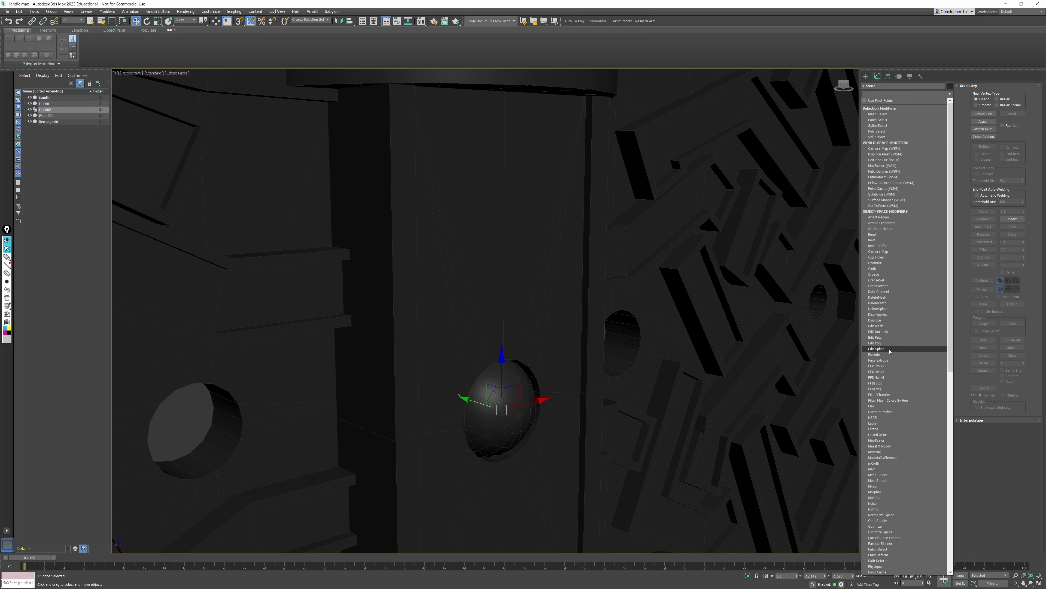
{"action": "left_click", "coordinate": [876, 354]}
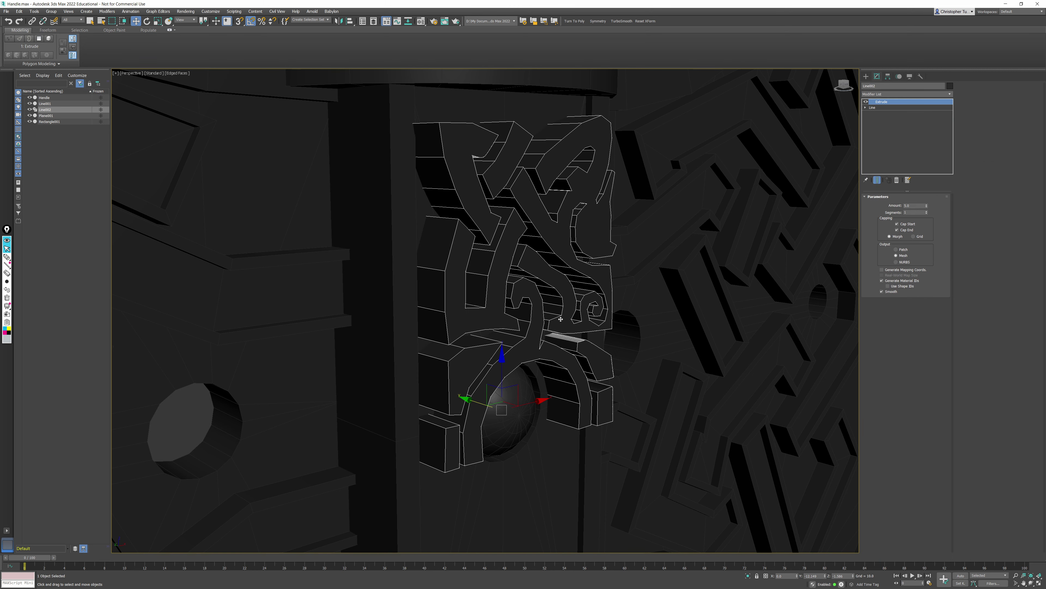
{"action": "right_click", "coordinate": [926, 205]}
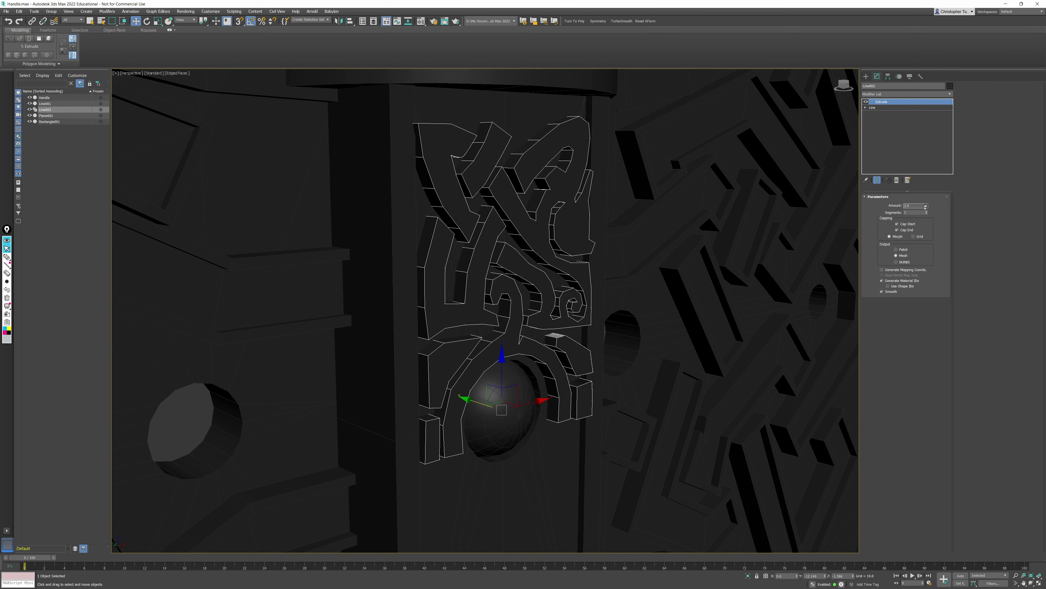
{"action": "left_click_drag", "start_coordinate": [927, 206], "coordinate": [927, 209]}
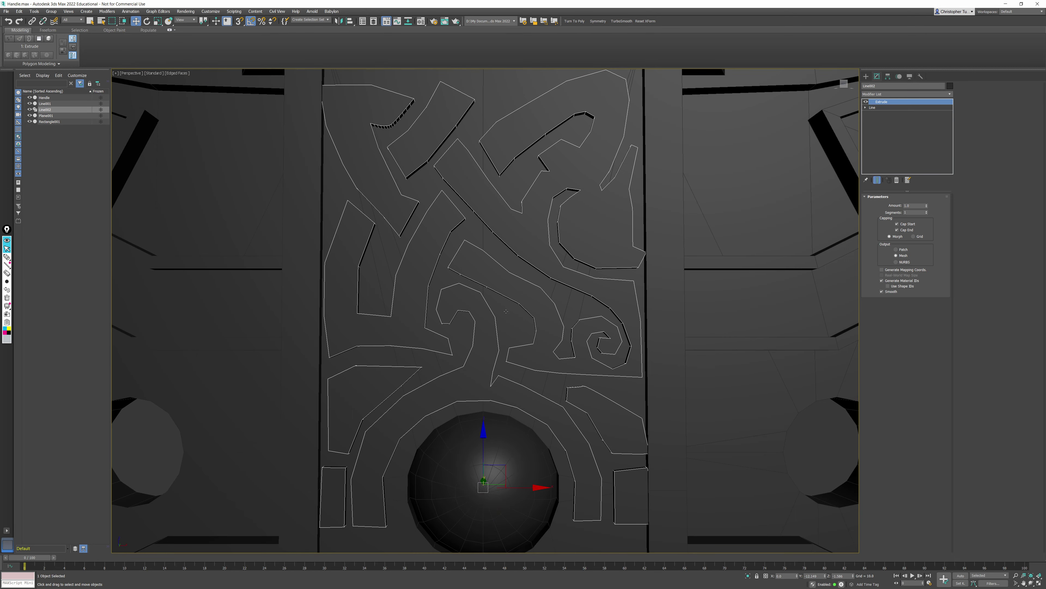
Step: Scale the extruded knotwork down along X so it fits inside the handle panel with a narrow margin on both sides
{"action": "middle_click_drag", "start_coordinate": [506, 311], "coordinate": [500, 321]}
{"action": "scroll", "coordinate": [327, 156], "scroll_direction": "down", "scroll_amount": 3}
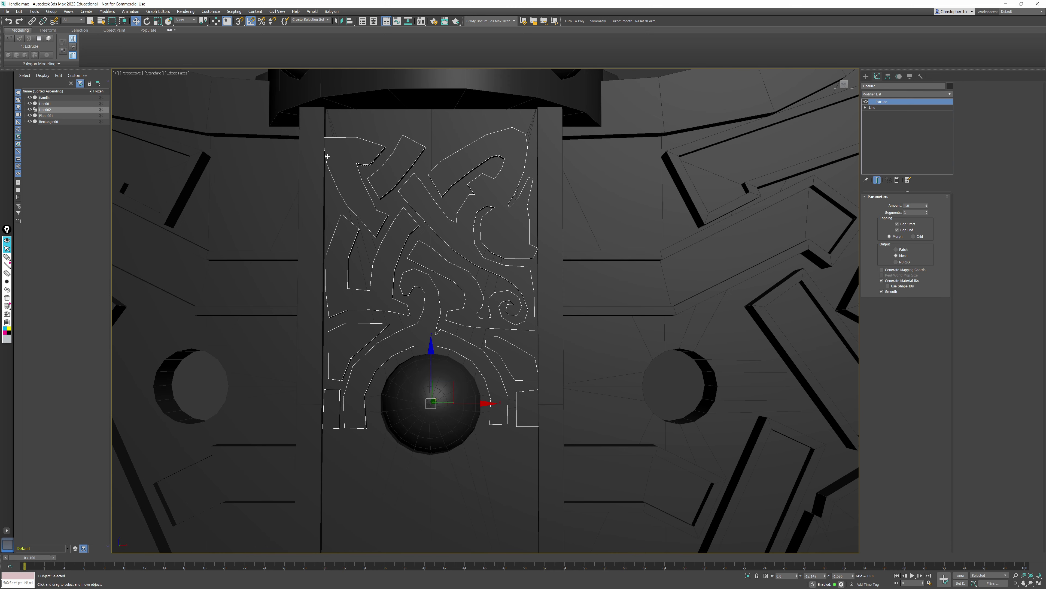
{"action": "key", "text": "r"}
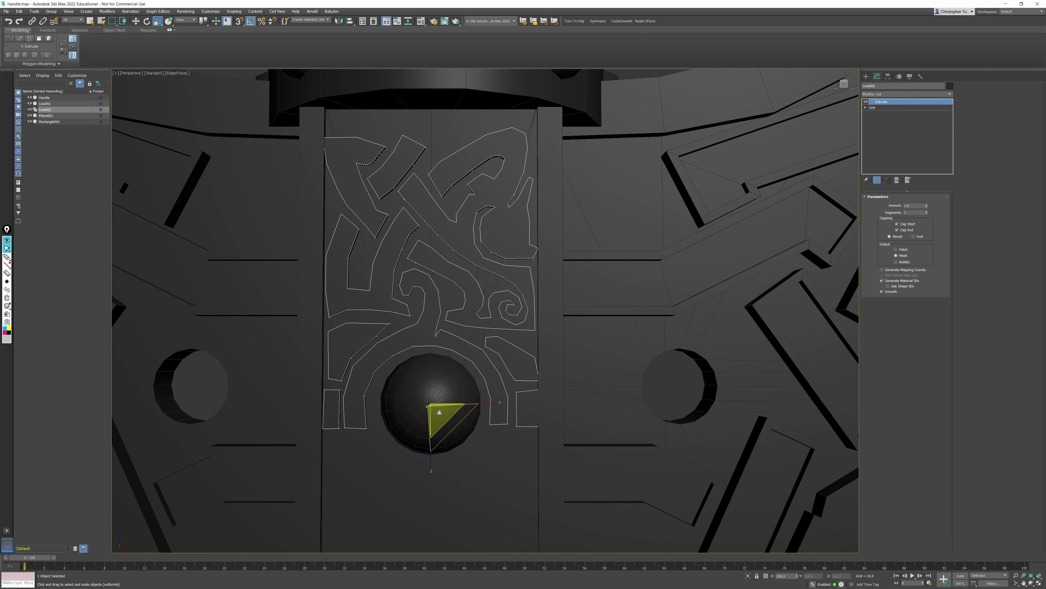
{"action": "left_click_drag", "start_coordinate": [492, 403], "coordinate": [490, 402]}
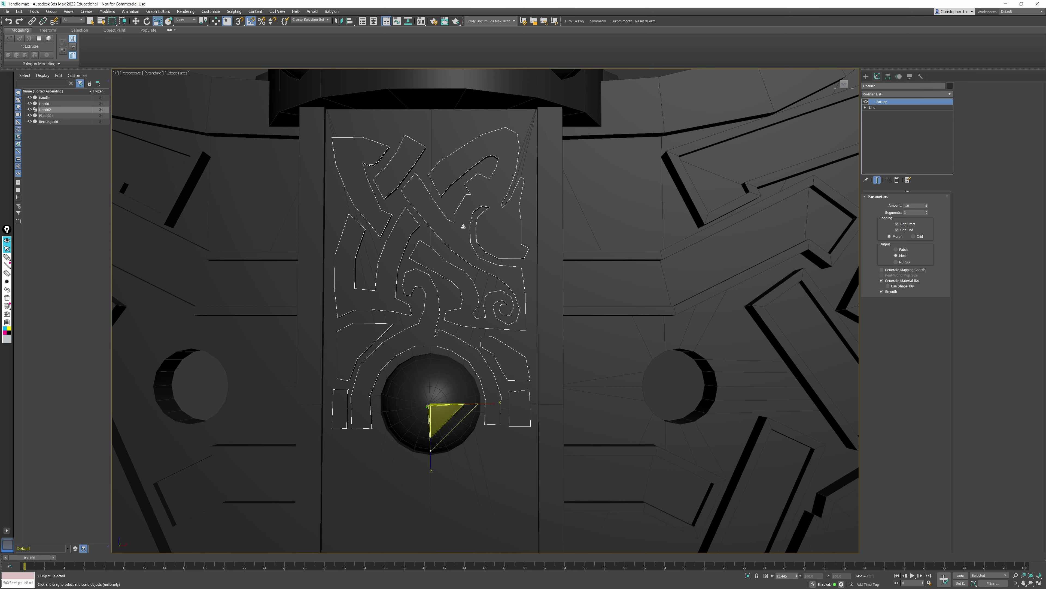
{"action": "scroll", "coordinate": [464, 226], "scroll_direction": "down", "scroll_amount": 3}
{"action": "scroll", "coordinate": [414, 252], "scroll_direction": "up", "scroll_amount": 8}
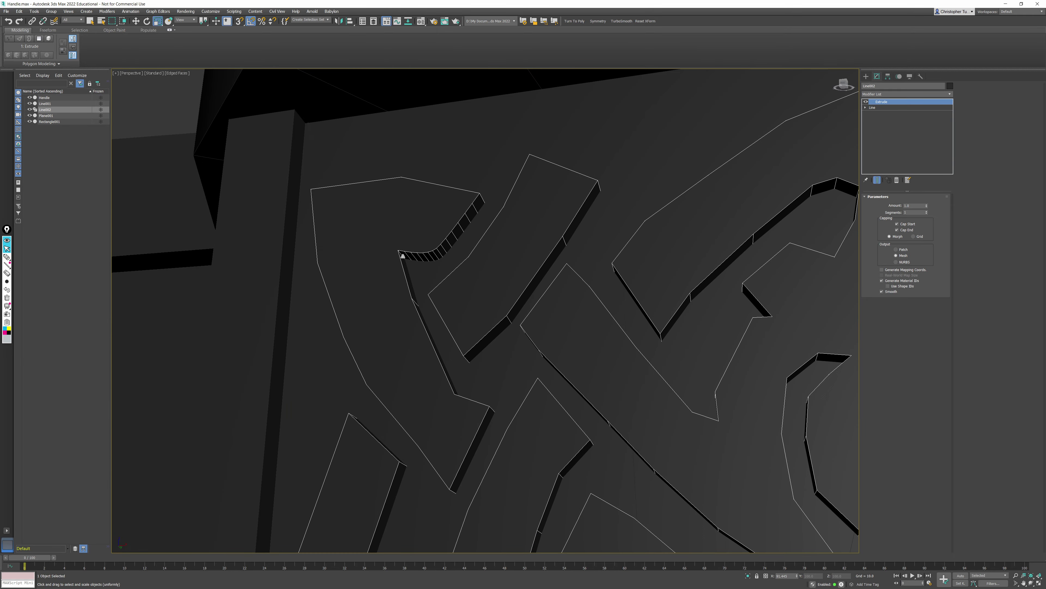
{"action": "scroll", "coordinate": [516, 286], "scroll_direction": "down", "scroll_amount": 6}
Step: Convert all vertices of the knotwork's base Line to Corner type, then go back to the Extrude result in shaded display
{"action": "key", "text": "F3"}
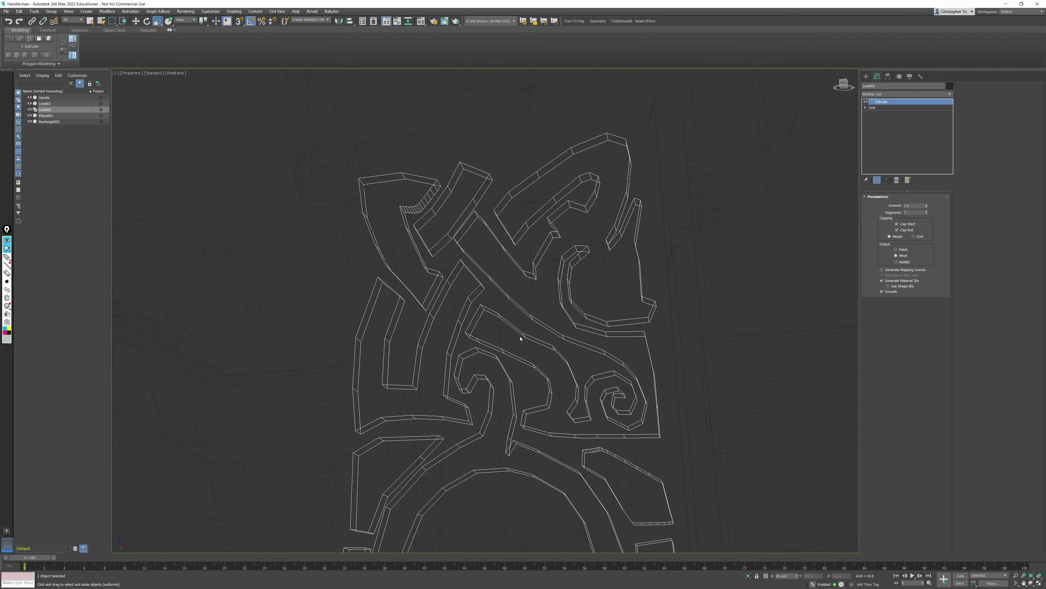
{"action": "middle_click_drag", "start_coordinate": [520, 336], "coordinate": [507, 280], "text": "alt"}
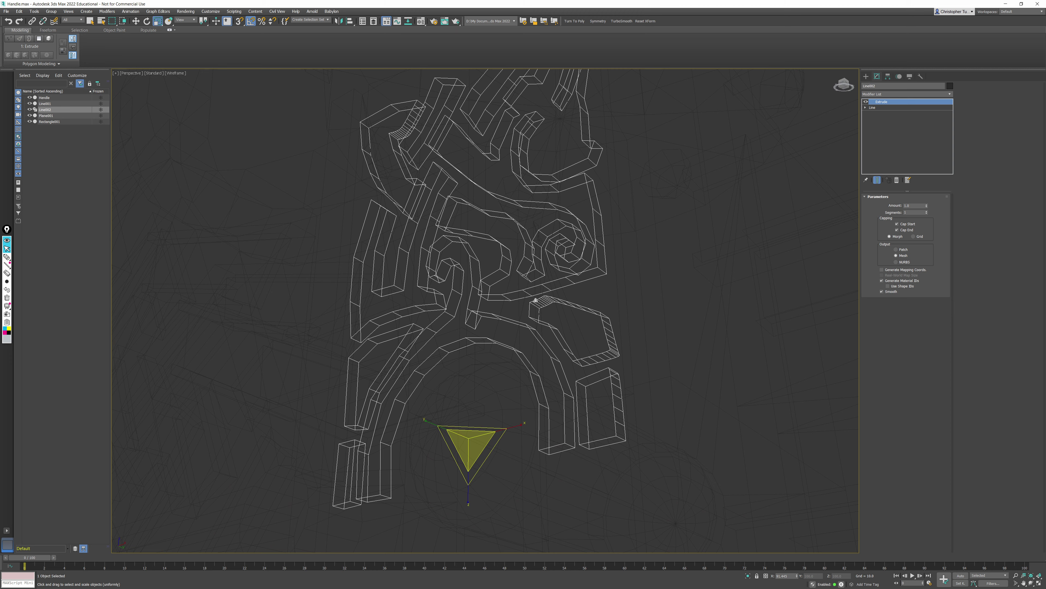
{"action": "left_click", "coordinate": [879, 108]}
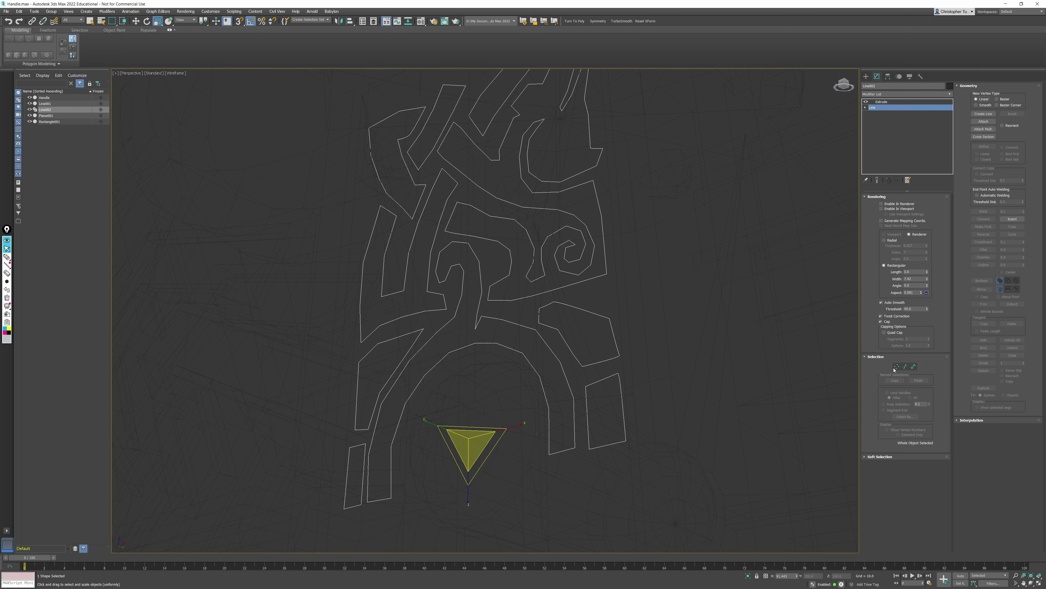
{"action": "left_click", "coordinate": [897, 366]}
{"action": "scroll", "coordinate": [651, 288], "scroll_direction": "down", "scroll_amount": 4}
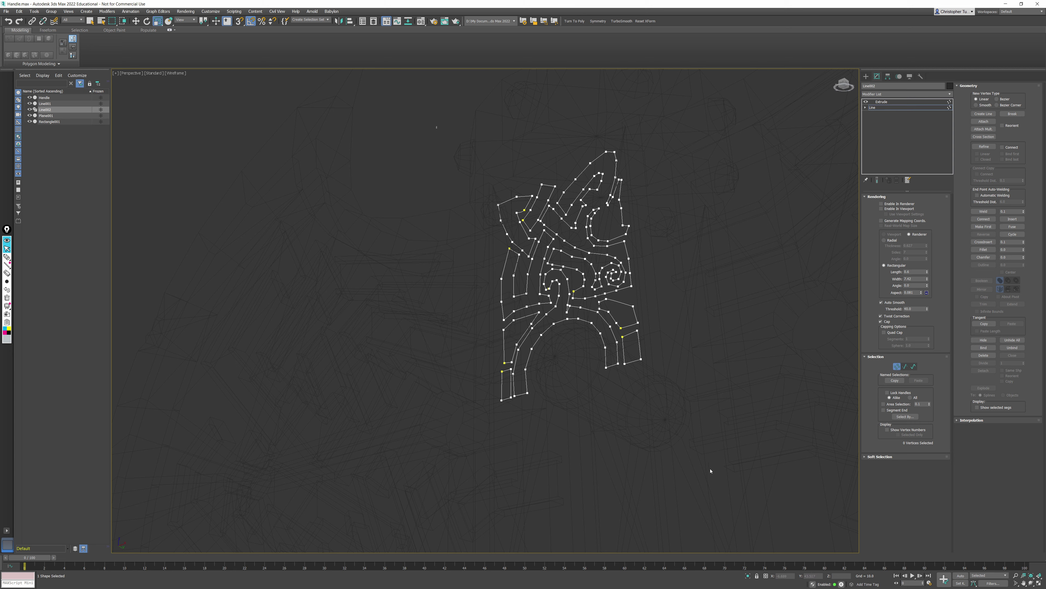
{"action": "key", "text": "ctrl+a"}
{"action": "middle_click_drag", "start_coordinate": [736, 315], "coordinate": [755, 328], "text": "alt"}
{"action": "key", "text": "w"}
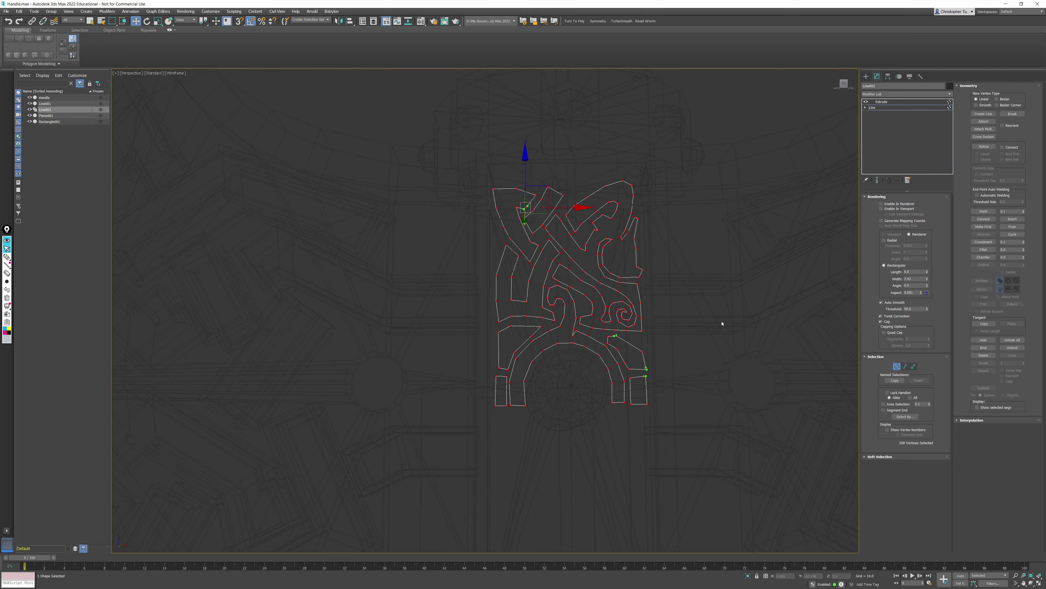
{"action": "middle_click_drag", "start_coordinate": [580, 279], "coordinate": [565, 277], "text": "alt"}
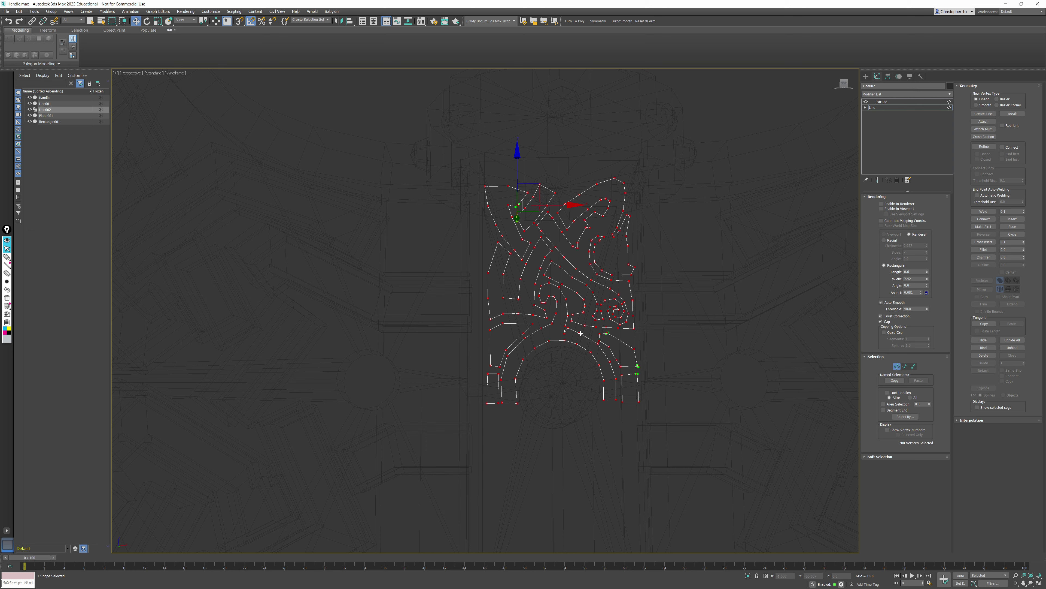
{"action": "right_click", "coordinate": [645, 296]}
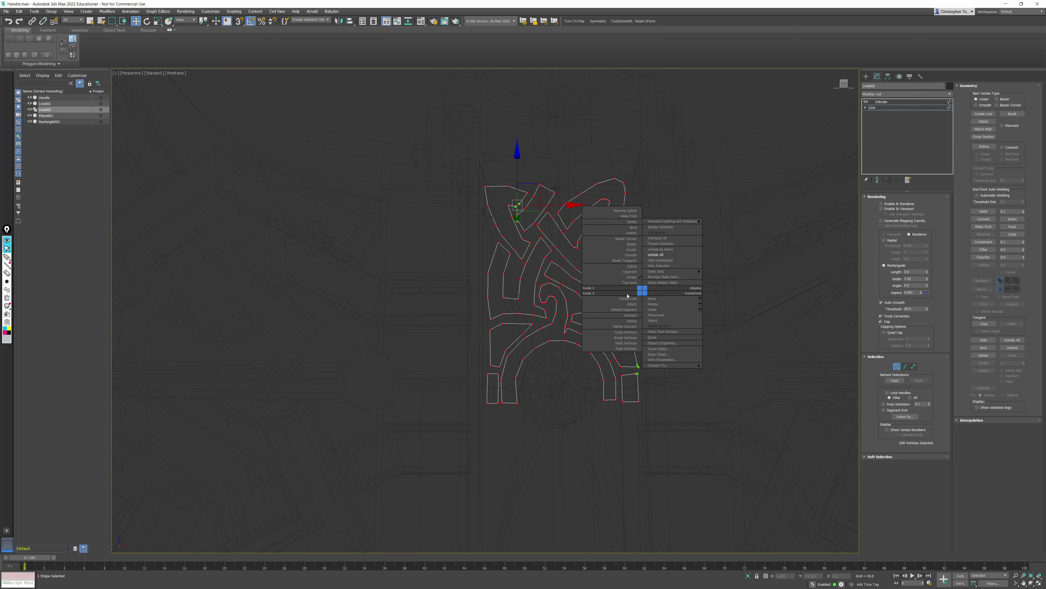
{"action": "left_click", "coordinate": [631, 250]}
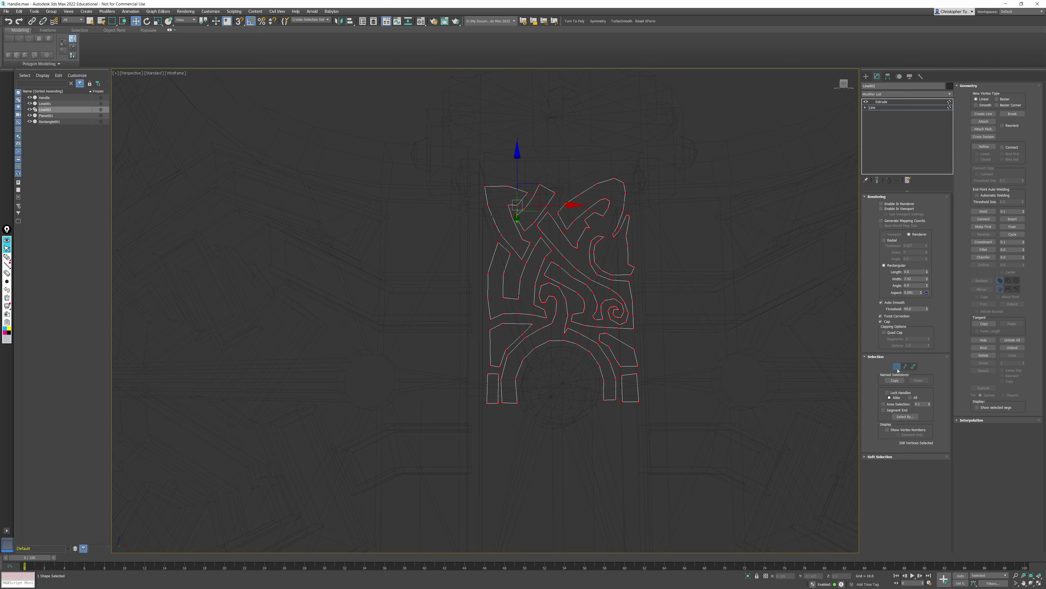
{"action": "left_click", "coordinate": [886, 107]}
{"action": "key", "text": "F3"}
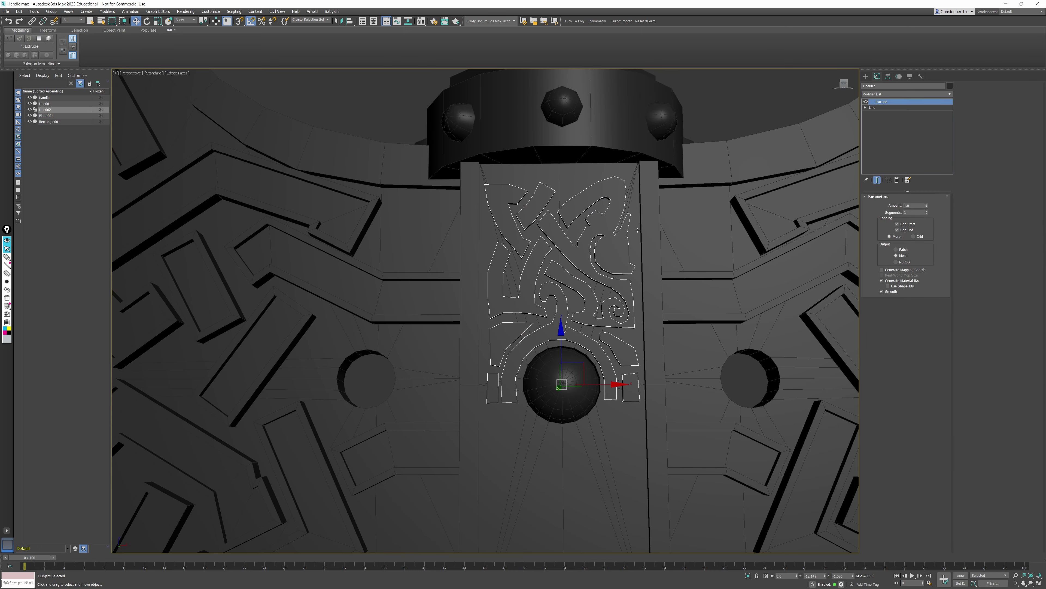
Step: Inspect the extruded knotwork's edges up close and convert it to an Editable Poly
{"action": "mouse_move", "coordinate": [669, 238]}
{"action": "middle_mouse_down", "text": "alt"}
{"action": "mouse_move", "coordinate": [615, 219]}
{"action": "mouse_move", "coordinate": [535, 225]}
{"action": "mouse_move", "coordinate": [567, 241]}
{"action": "mouse_move", "coordinate": [635, 236]}
{"action": "mouse_move", "coordinate": [533, 265]}
{"action": "middle_mouse_up", "text": "alt"}
{"action": "scroll", "coordinate": [535, 224], "scroll_direction": "up", "scroll_amount": 5}
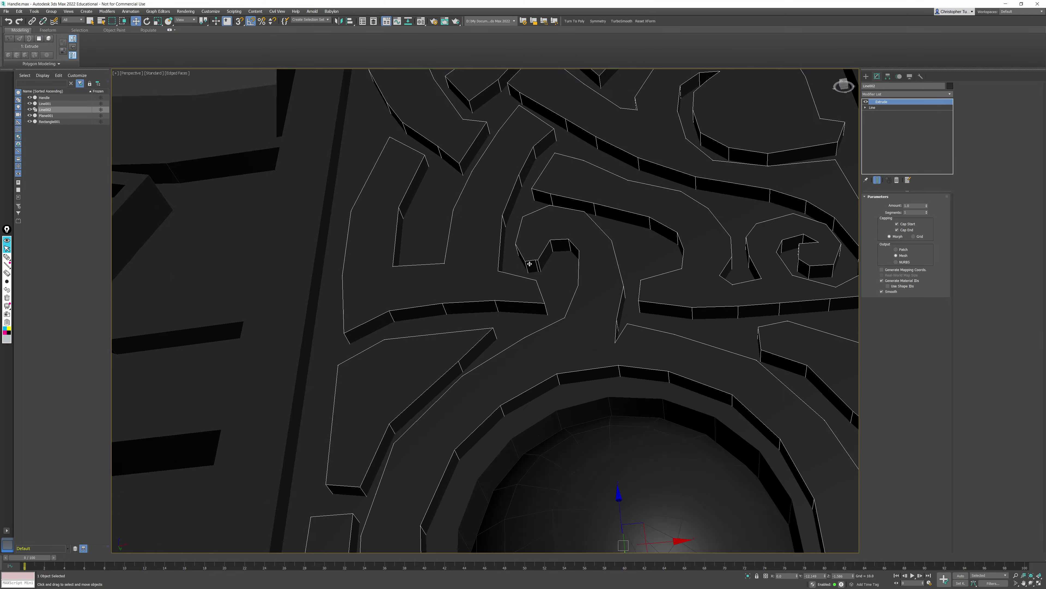
{"action": "scroll", "coordinate": [544, 266], "scroll_direction": "up", "scroll_amount": 8}
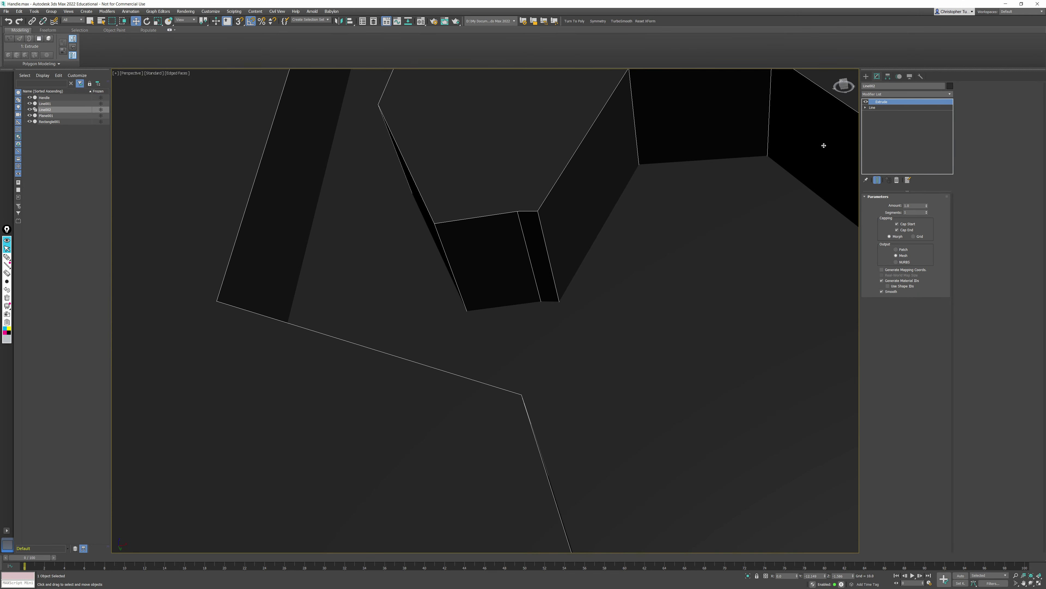
{"action": "scroll", "coordinate": [470, 245], "scroll_direction": "down", "scroll_amount": 6}
{"action": "scroll", "coordinate": [563, 278], "scroll_direction": "down", "scroll_amount": 4}
{"action": "scroll", "coordinate": [581, 288], "scroll_direction": "up", "scroll_amount": 3}
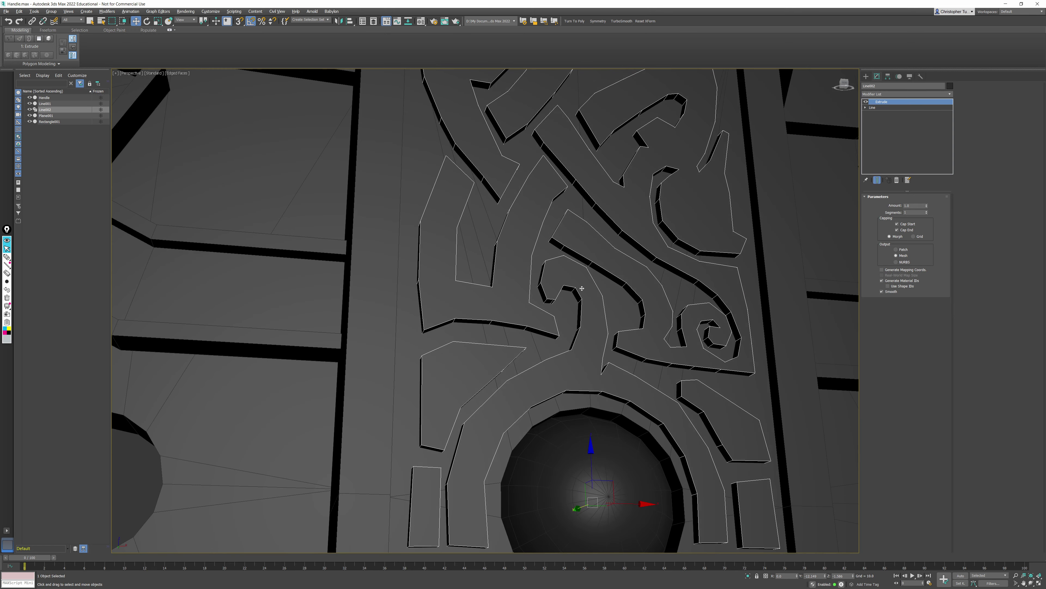
{"action": "right_click", "coordinate": [581, 288]}
{"action": "mouse_move", "coordinate": [610, 349]}
{"action": "left_click", "coordinate": [654, 349]}
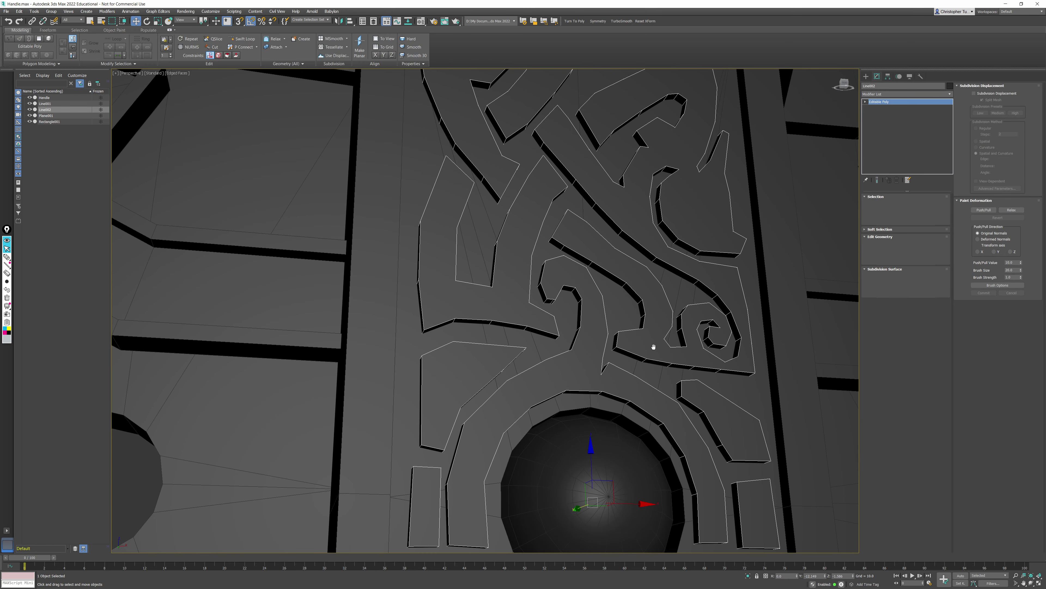
Step: Enter polygon editing on the knotwork, select all its polygons in the top view, clear the selection and return to perspective
{"action": "key", "text": "t"}
{"action": "key", "text": "z"}
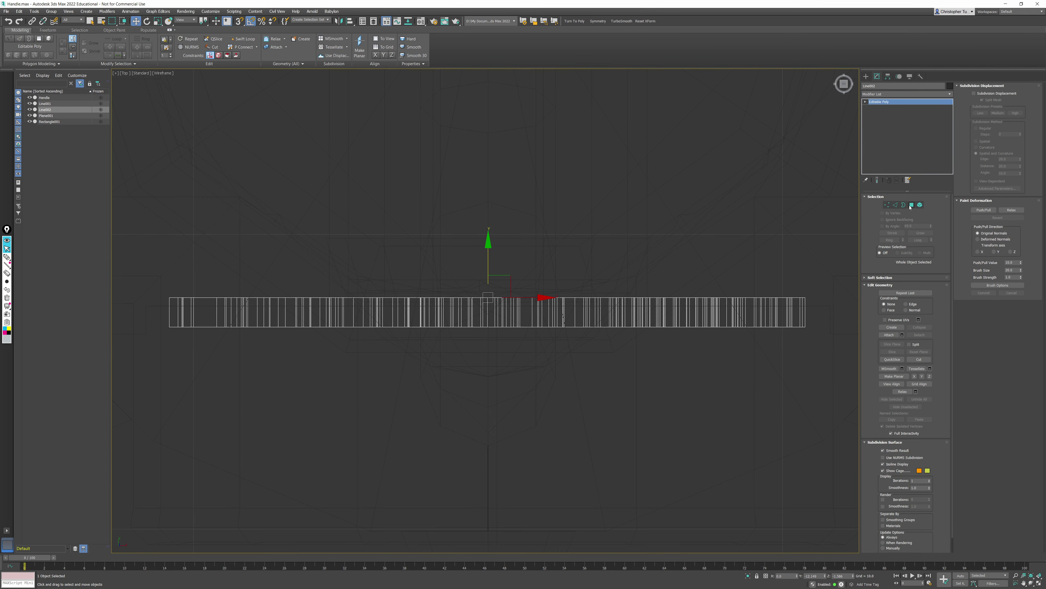
{"action": "left_click", "coordinate": [911, 205]}
{"action": "key", "text": "ctrl+a"}
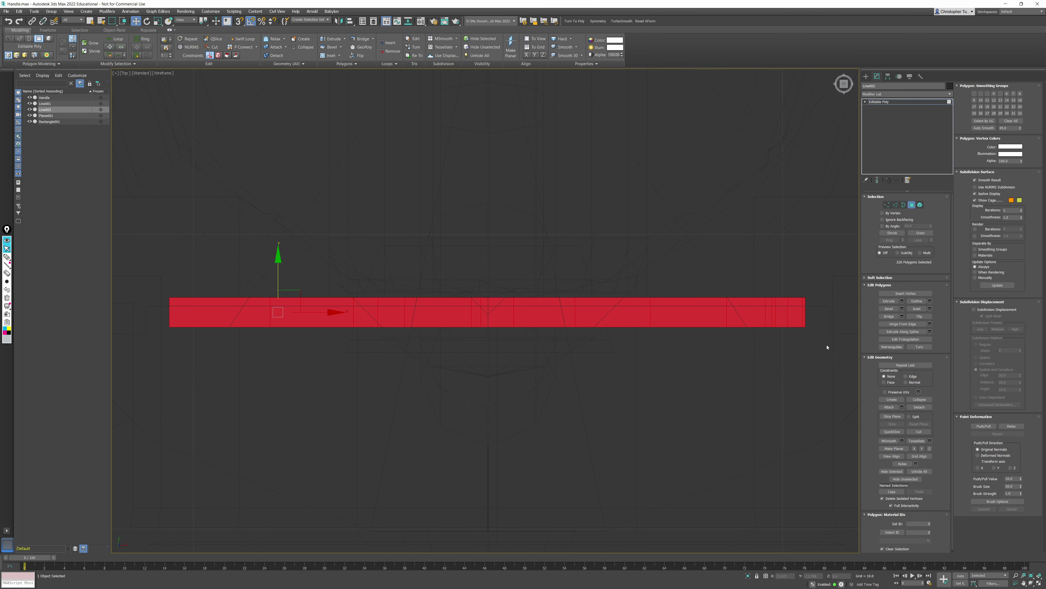
{"action": "left_click_drag", "start_coordinate": [147, 465], "coordinate": [72, 464], "text": "alt"}
{"action": "left_click", "coordinate": [120, 454]}
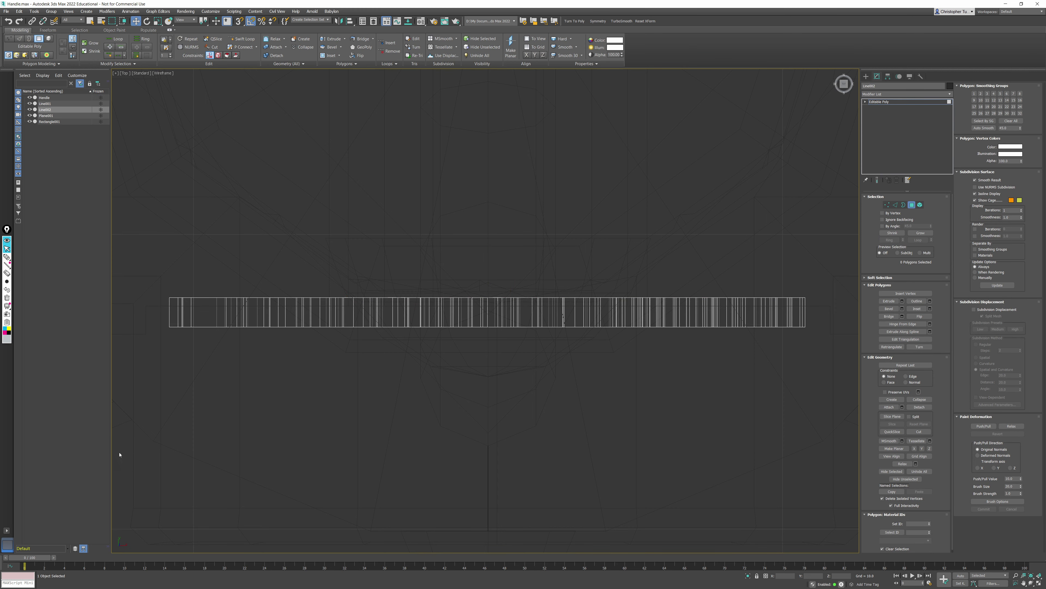
{"action": "key", "text": "p"}
{"action": "middle_click_drag", "start_coordinate": [448, 381], "coordinate": [524, 357], "text": "alt"}
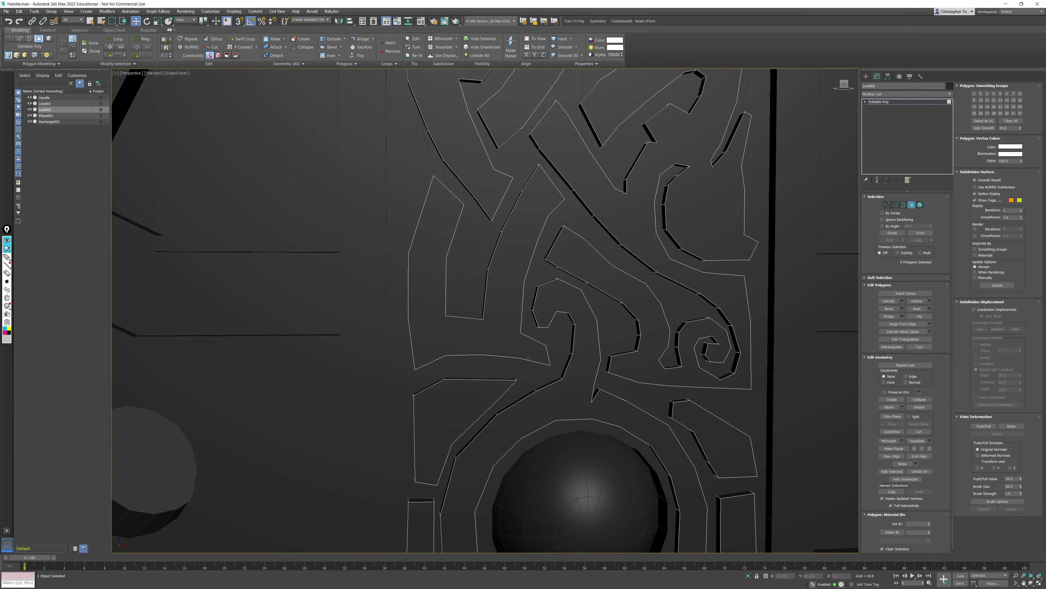
{"action": "scroll", "coordinate": [529, 357], "scroll_direction": "down", "scroll_amount": 4}
{"action": "scroll", "coordinate": [544, 346], "scroll_direction": "up", "scroll_amount": 1}
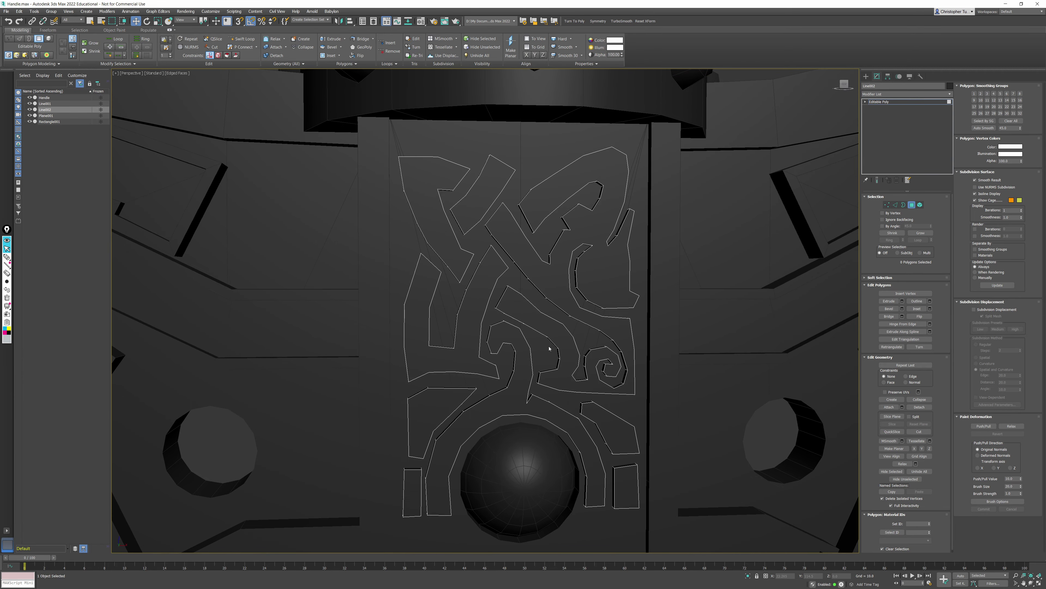
Step: Leave polygon editing and add a Turn to Poly modifier to the knotwork with Keep Polygons Convex and Limit Polygon Size enabled
{"action": "left_click", "coordinate": [912, 205]}
{"action": "left_click", "coordinate": [907, 94]}
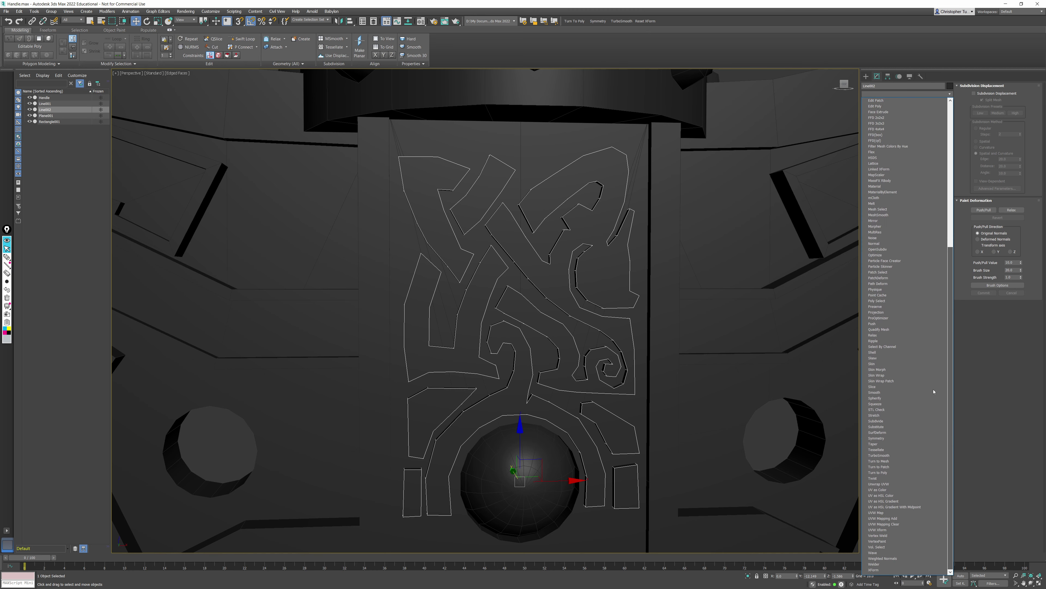
{"action": "left_click", "coordinate": [899, 472]}
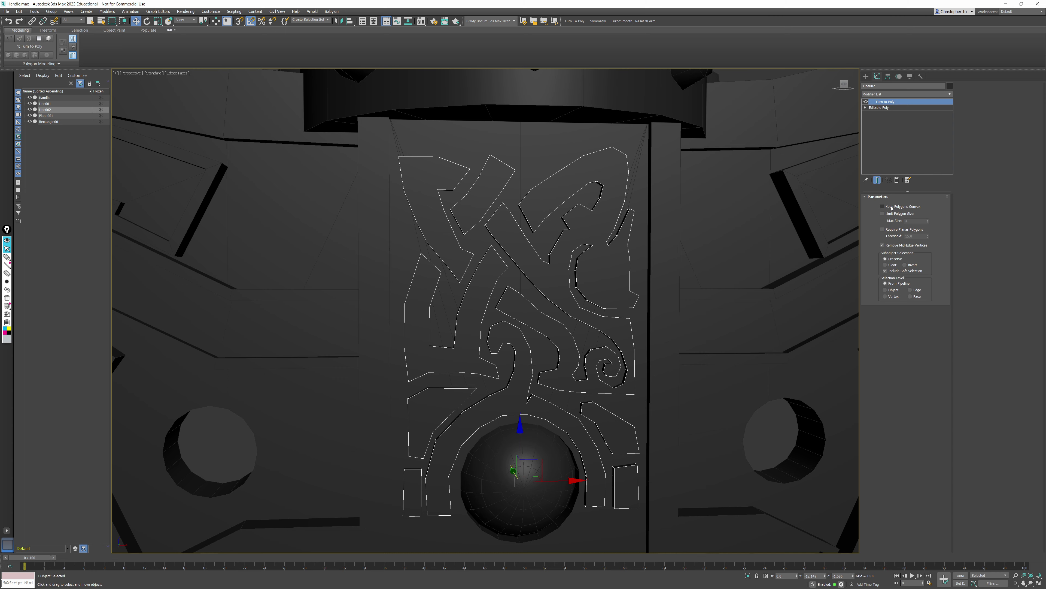
{"action": "left_click", "coordinate": [892, 208]}
{"action": "middle_click_drag", "start_coordinate": [606, 275], "coordinate": [540, 293], "text": "alt"}
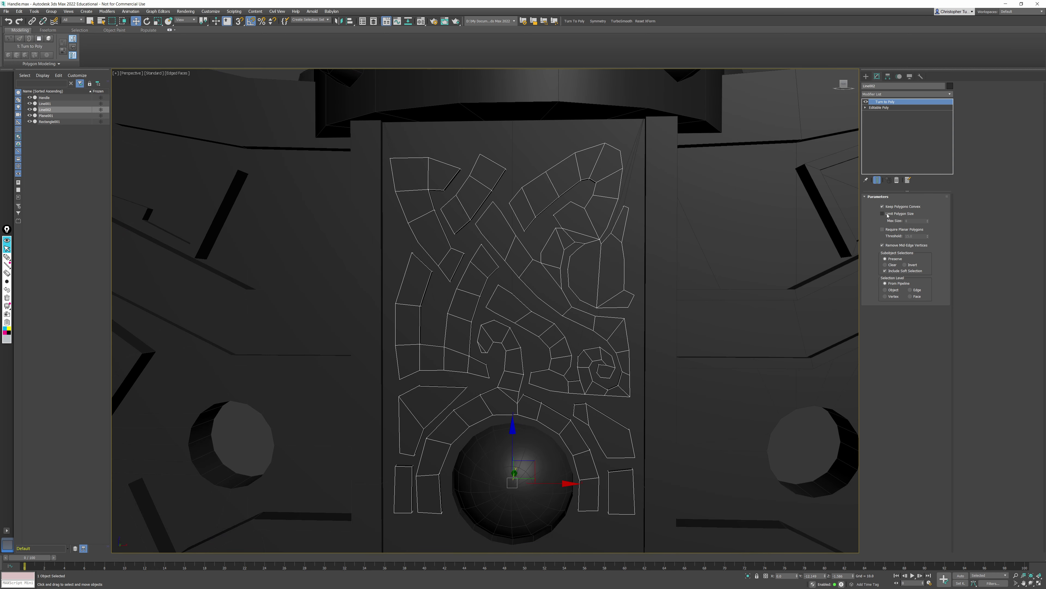
{"action": "left_click", "coordinate": [882, 214]}
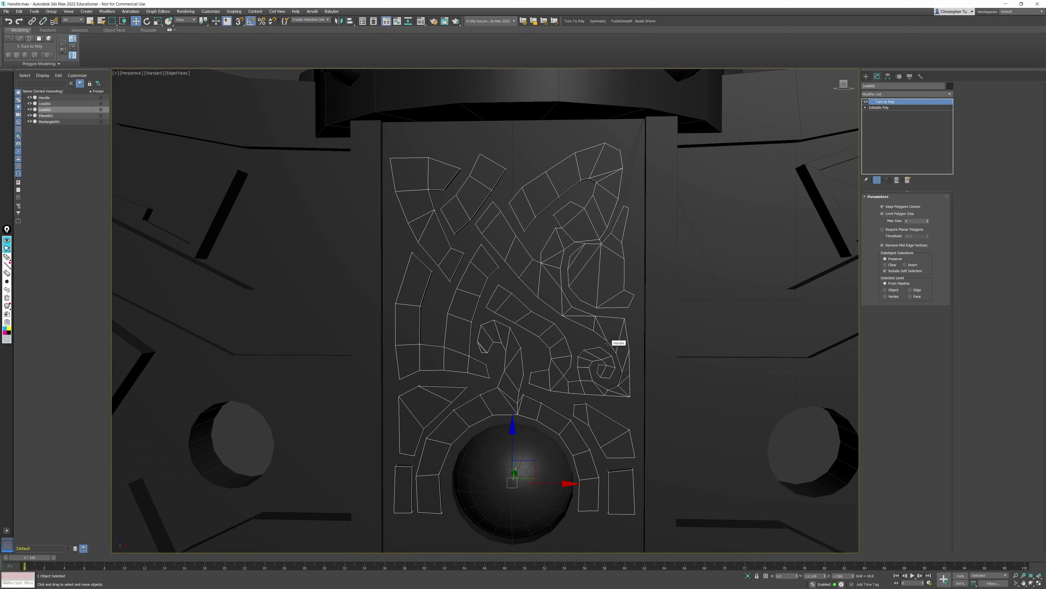
Step: Check the knotwork's new polygon division up close and collapse it to an Editable Poly
{"action": "scroll", "coordinate": [643, 226], "scroll_direction": "up", "scroll_amount": 5}
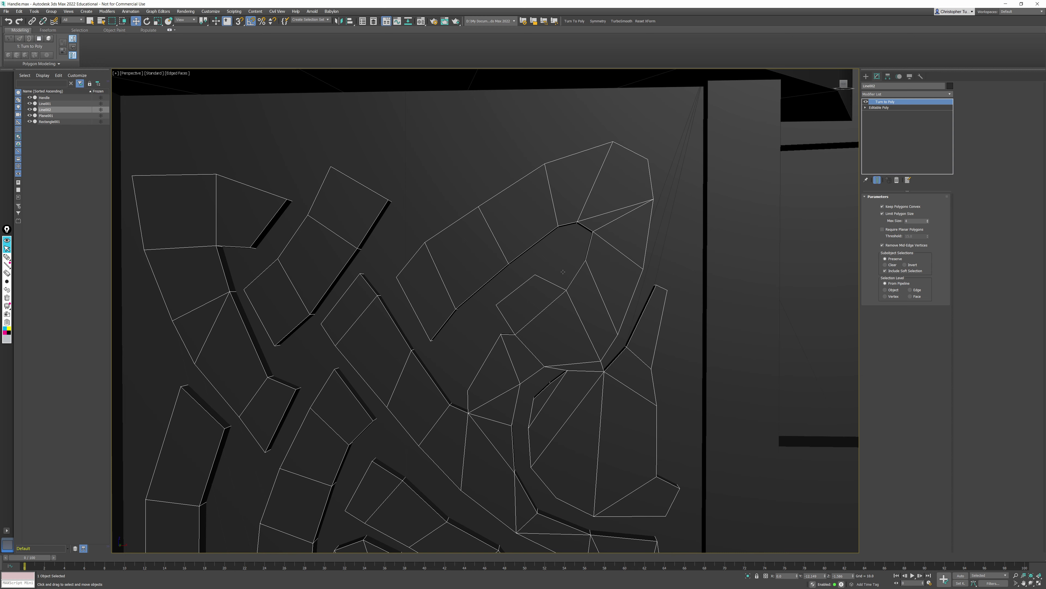
{"action": "scroll", "coordinate": [563, 271], "scroll_direction": "down", "scroll_amount": 5}
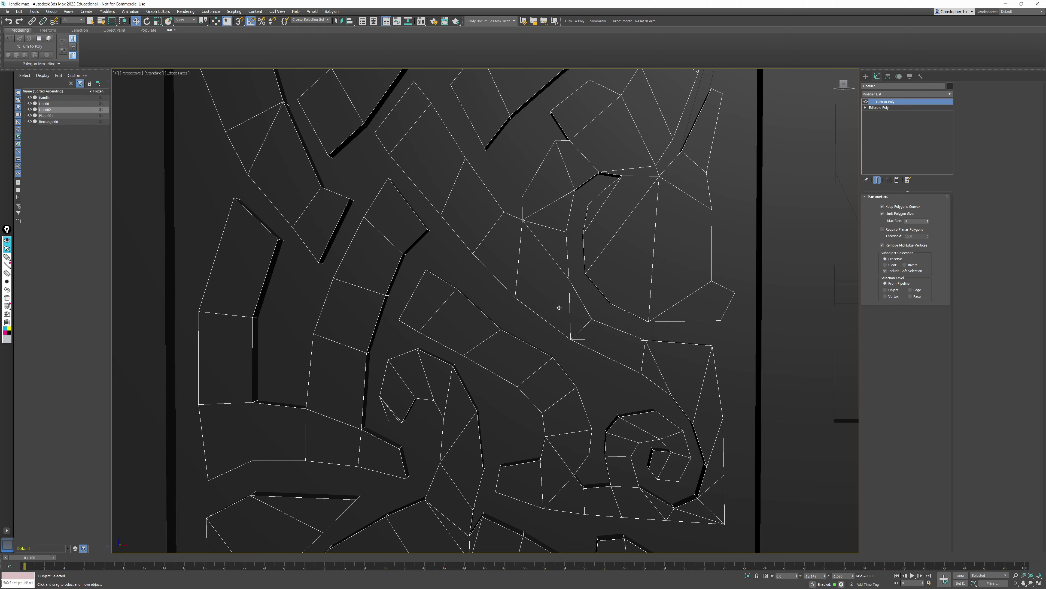
{"action": "middle_click_drag", "start_coordinate": [603, 336], "coordinate": [648, 148]}
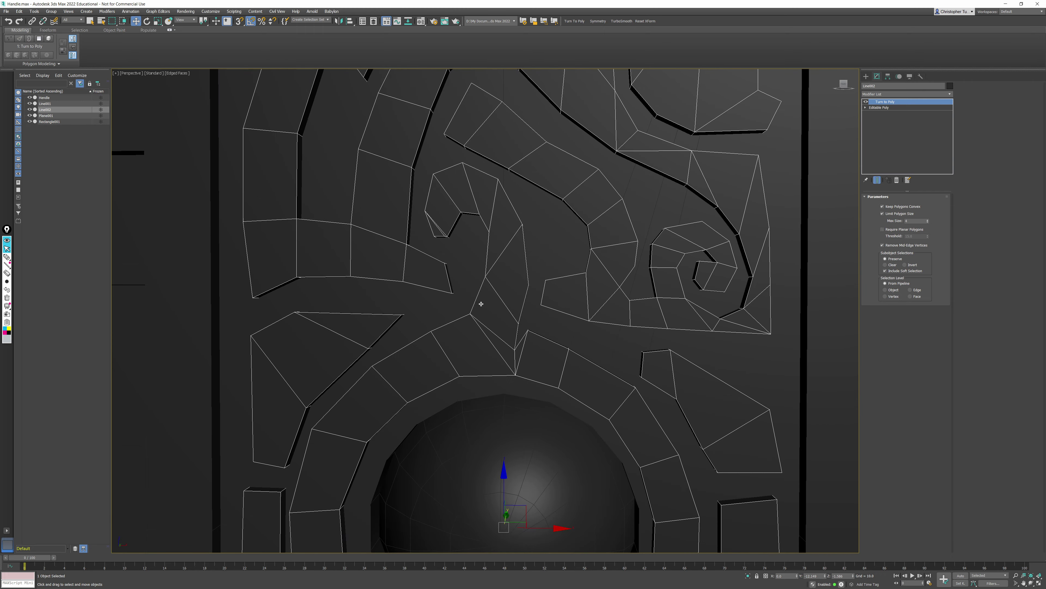
{"action": "scroll", "coordinate": [515, 340], "scroll_direction": "down", "scroll_amount": 3}
{"action": "middle_click_drag", "start_coordinate": [571, 372], "coordinate": [565, 402]}
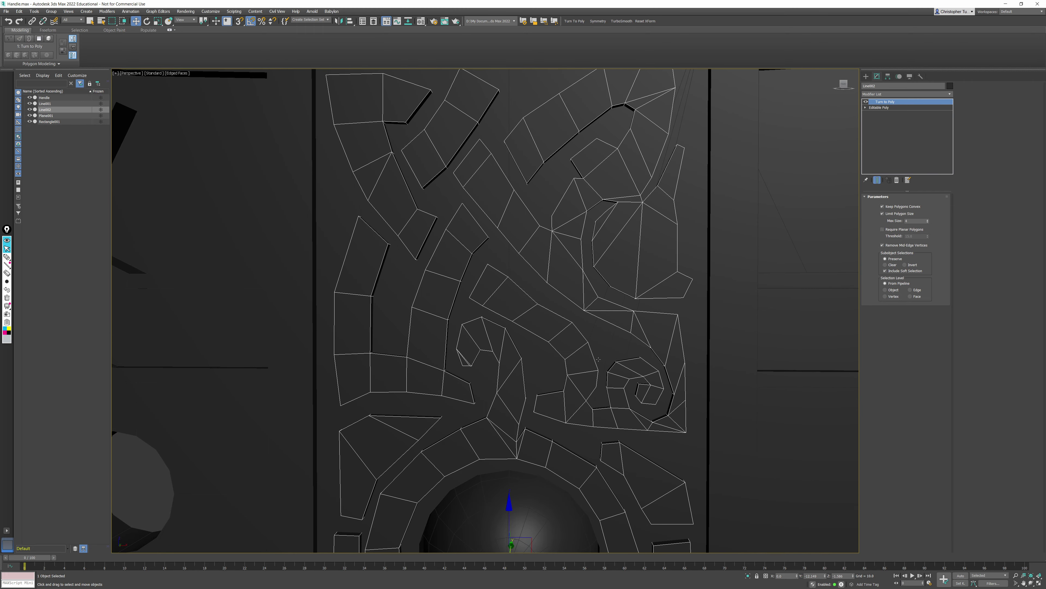
{"action": "right_click", "coordinate": [559, 274]}
{"action": "mouse_move", "coordinate": [618, 346]}
{"action": "left_click", "coordinate": [656, 348]}
{"action": "scroll", "coordinate": [656, 348], "scroll_direction": "down", "scroll_amount": 6}
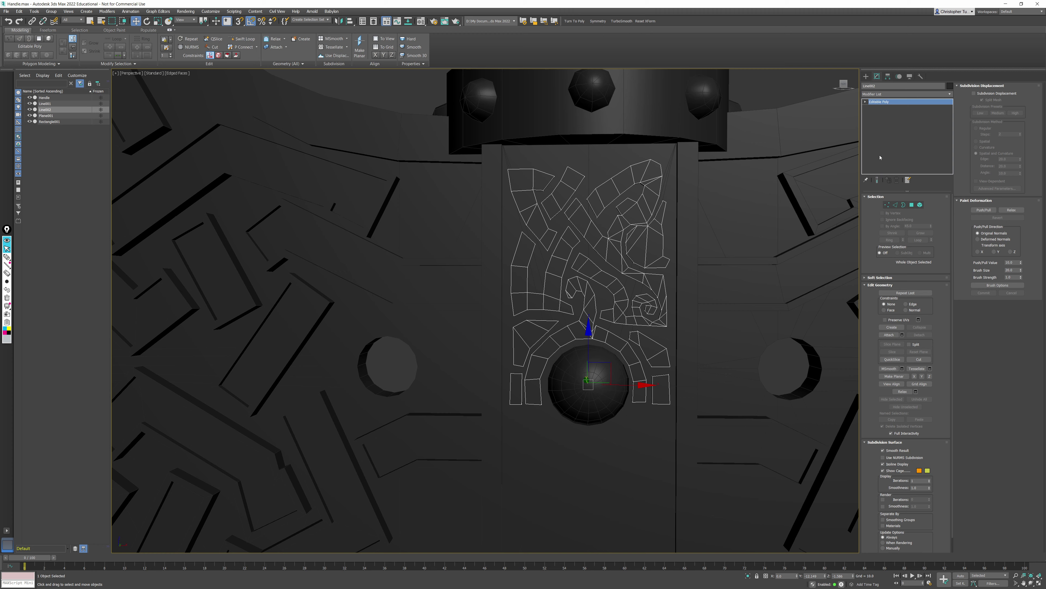
Step: Mirror the knotwork to the lower half of the handle panel with a Y-axis Symmetry modifier and convert it to an Editable Poly
{"action": "left_click", "coordinate": [597, 21]}
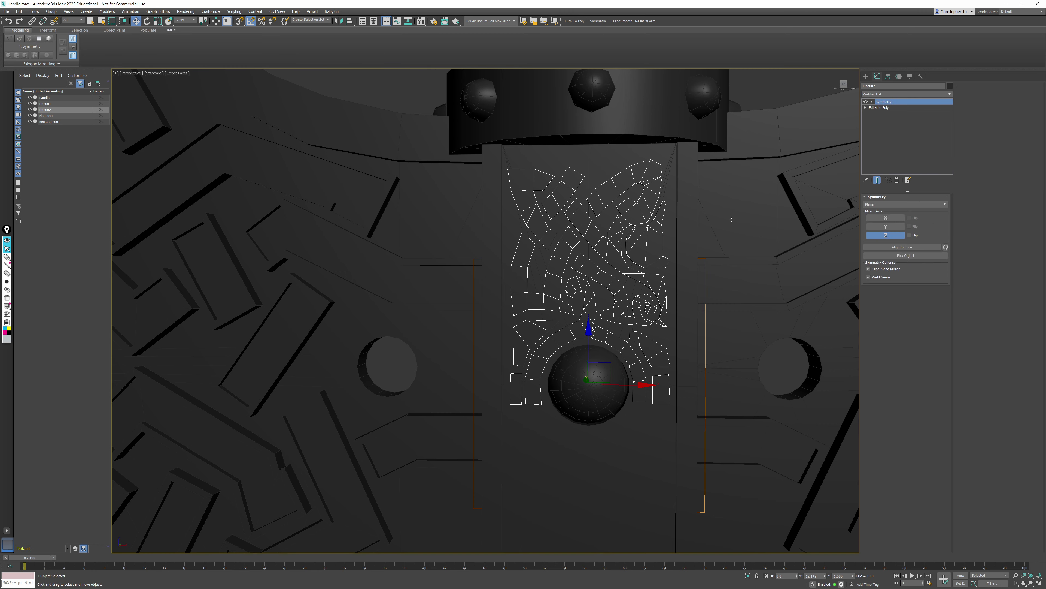
{"action": "left_click", "coordinate": [886, 226]}
{"action": "scroll", "coordinate": [663, 243], "scroll_direction": "up", "scroll_amount": 5}
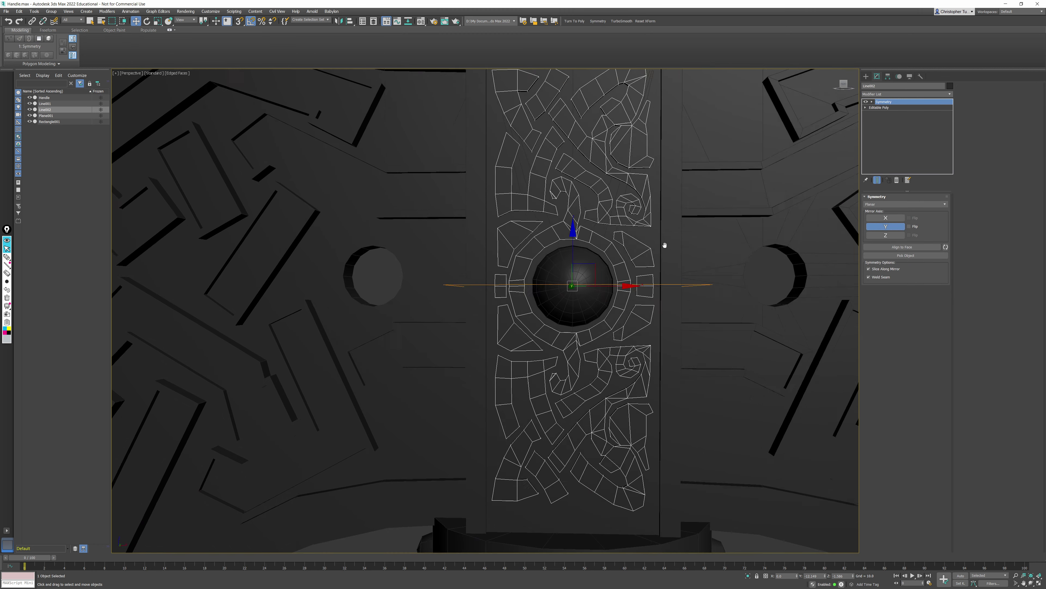
{"action": "right_click", "coordinate": [598, 281]}
{"action": "mouse_move", "coordinate": [630, 355]}
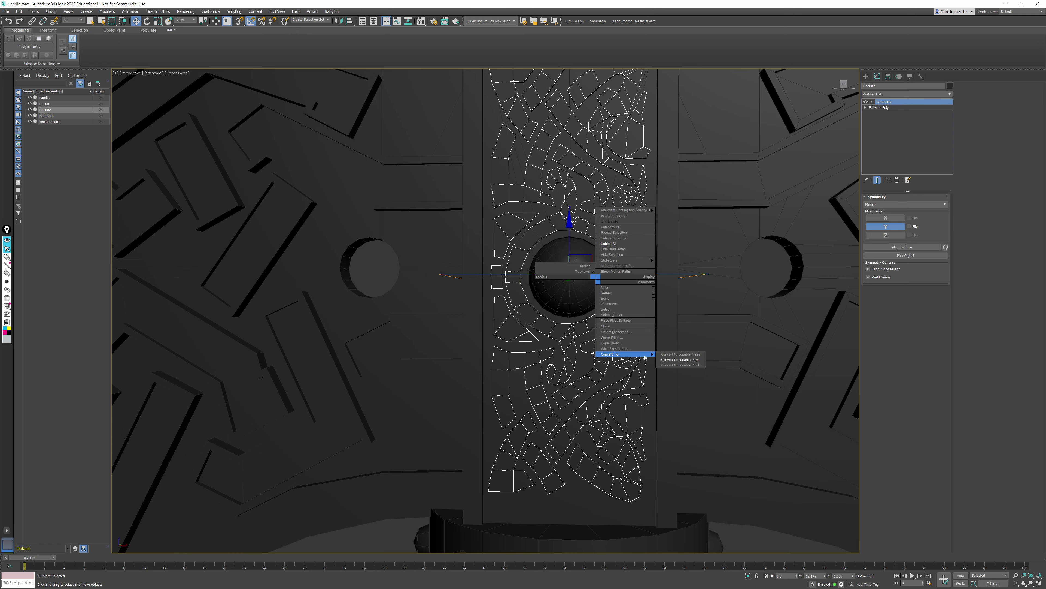
{"action": "left_click", "coordinate": [679, 357]}
{"action": "scroll", "coordinate": [645, 328], "scroll_direction": "down", "scroll_amount": 3}
{"action": "mouse_move", "coordinate": [645, 328]}
{"action": "middle_mouse_down"}
{"action": "mouse_move", "coordinate": [584, 342]}
{"action": "mouse_move", "coordinate": [639, 347]}
{"action": "mouse_move", "coordinate": [591, 338]}
{"action": "middle_mouse_up"}
{"action": "scroll", "coordinate": [584, 342], "scroll_direction": "down", "scroll_amount": 3}
{"action": "left_click", "coordinate": [740, 462]}
{"action": "key", "text": "F4"}
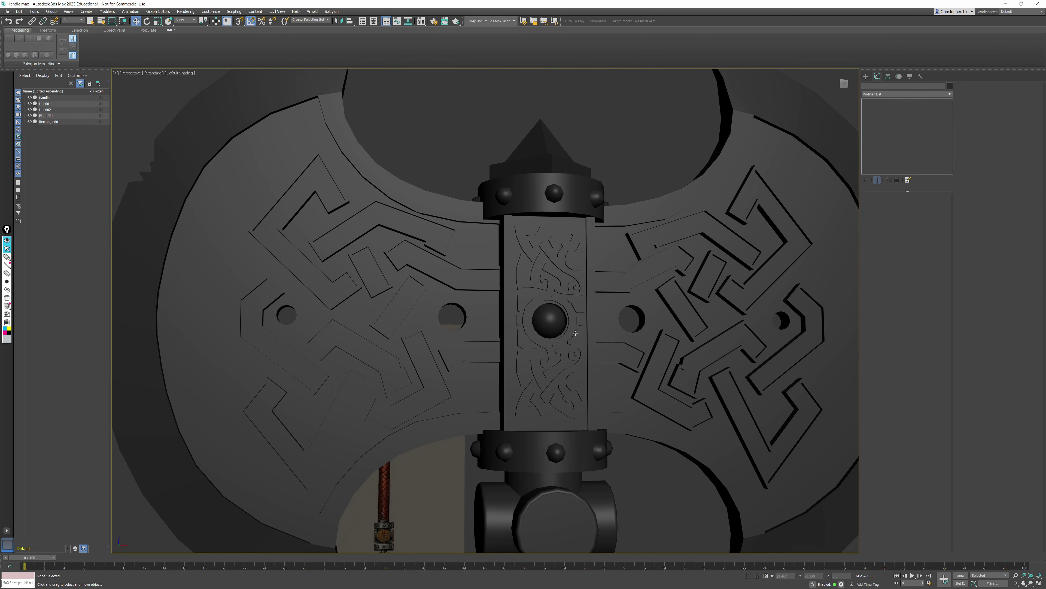
Step: Give the handle knotwork and the blade ornaments a dark orange object colour and display the model without edges
{"action": "left_click", "coordinate": [567, 274]}
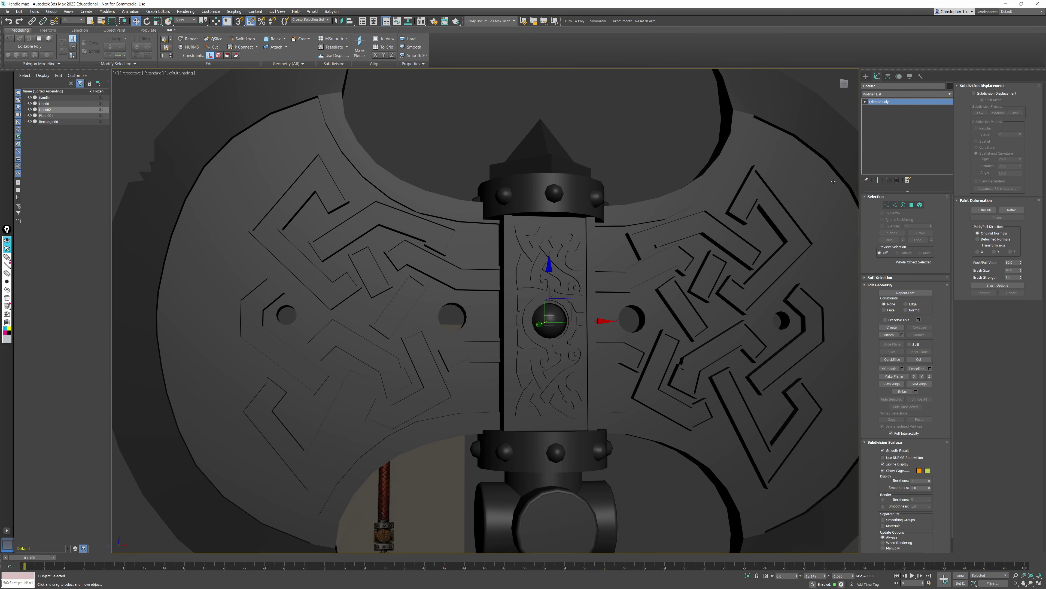
{"action": "key", "text": "F4"}
{"action": "left_click", "coordinate": [637, 232], "text": "ctrl"}
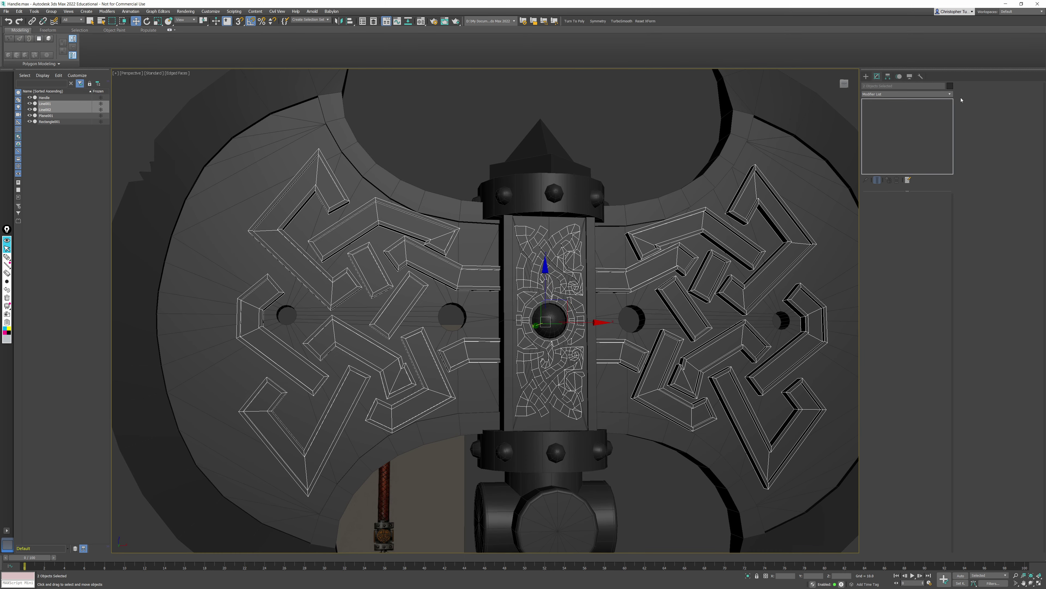
{"action": "left_click", "coordinate": [949, 87]}
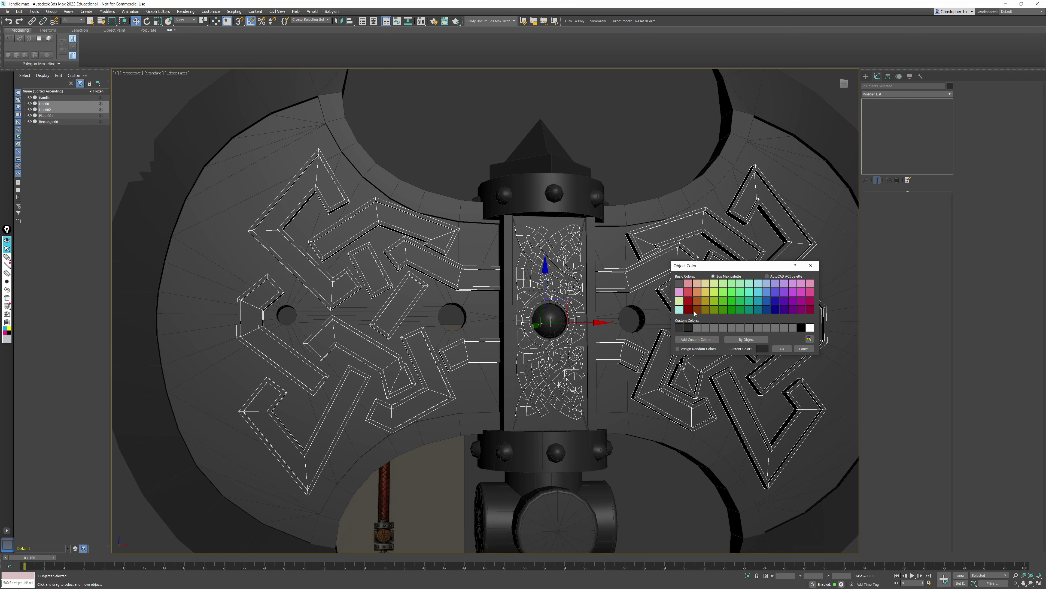
{"action": "left_click", "coordinate": [696, 310]}
{"action": "left_click", "coordinate": [782, 348]}
{"action": "left_click", "coordinate": [633, 168]}
{"action": "middle_click_drag", "start_coordinate": [633, 168], "coordinate": [630, 214], "text": "alt"}
{"action": "mouse_move", "coordinate": [631, 215]}
{"action": "middle_mouse_down"}
{"action": "mouse_move", "coordinate": [642, 165]}
{"action": "mouse_move", "coordinate": [636, 226]}
{"action": "mouse_move", "coordinate": [608, 283]}
{"action": "mouse_move", "coordinate": [645, 280]}
{"action": "middle_mouse_up"}
{"action": "key", "text": "F4"}
Step: Review the coloured ornaments on the axe and examine the round face medallions on the handle in the reference artwork
{"action": "scroll", "coordinate": [641, 169], "scroll_direction": "down", "scroll_amount": 3}
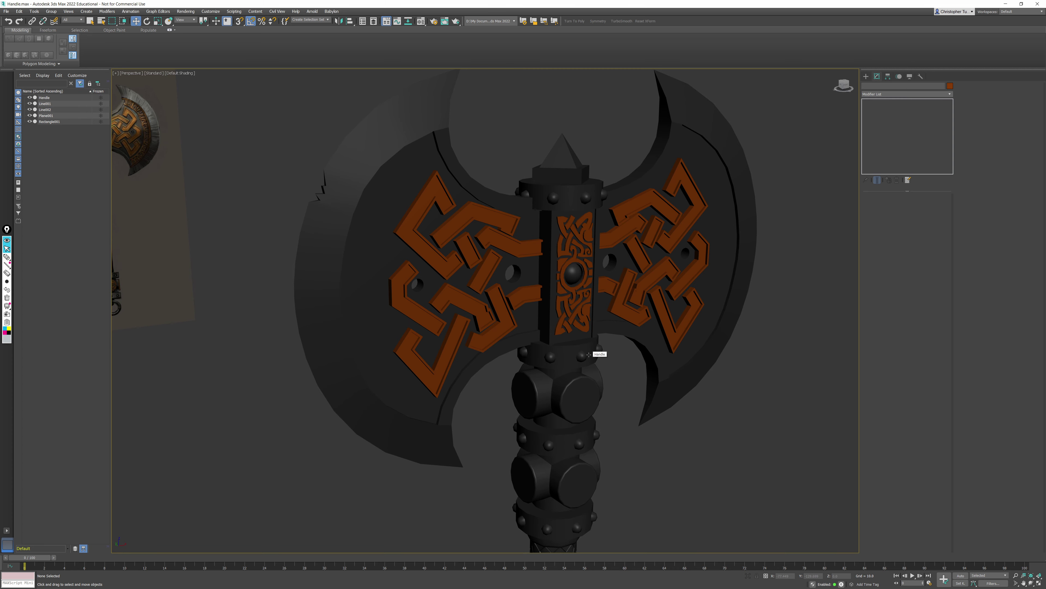
{"action": "mouse_move", "coordinate": [583, 285]}
{"action": "middle_mouse_down", "text": "alt"}
{"action": "mouse_move", "coordinate": [529, 281]}
{"action": "mouse_move", "coordinate": [603, 287]}
{"action": "middle_mouse_up", "text": "alt"}
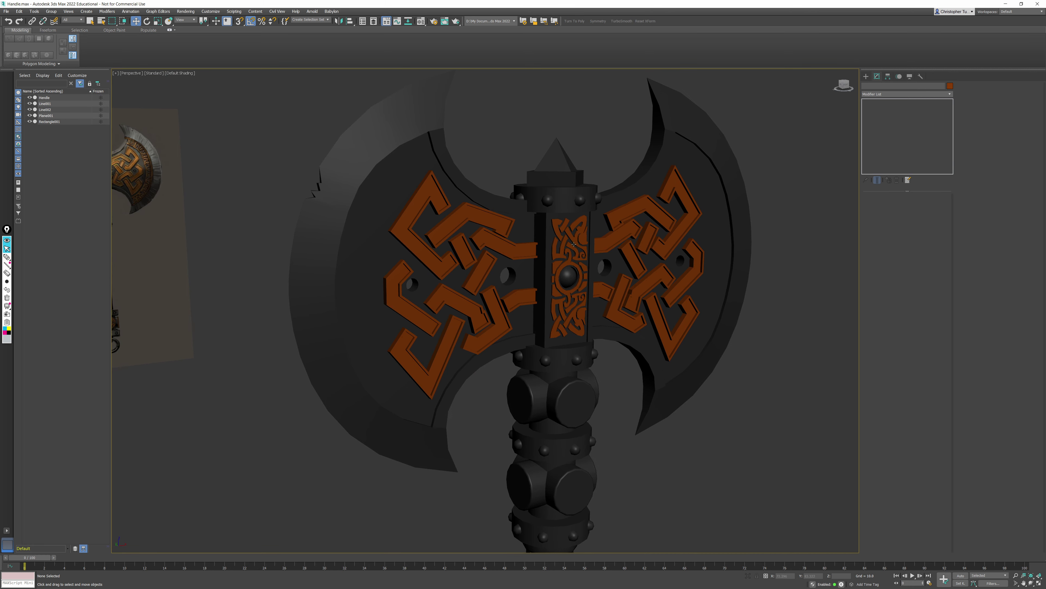
{"action": "scroll", "coordinate": [553, 273], "scroll_direction": "down", "scroll_amount": 3}
{"action": "middle_click_drag", "start_coordinate": [562, 276], "coordinate": [993, 229]}
{"action": "middle_click_drag", "start_coordinate": [389, 258], "coordinate": [565, 321]}
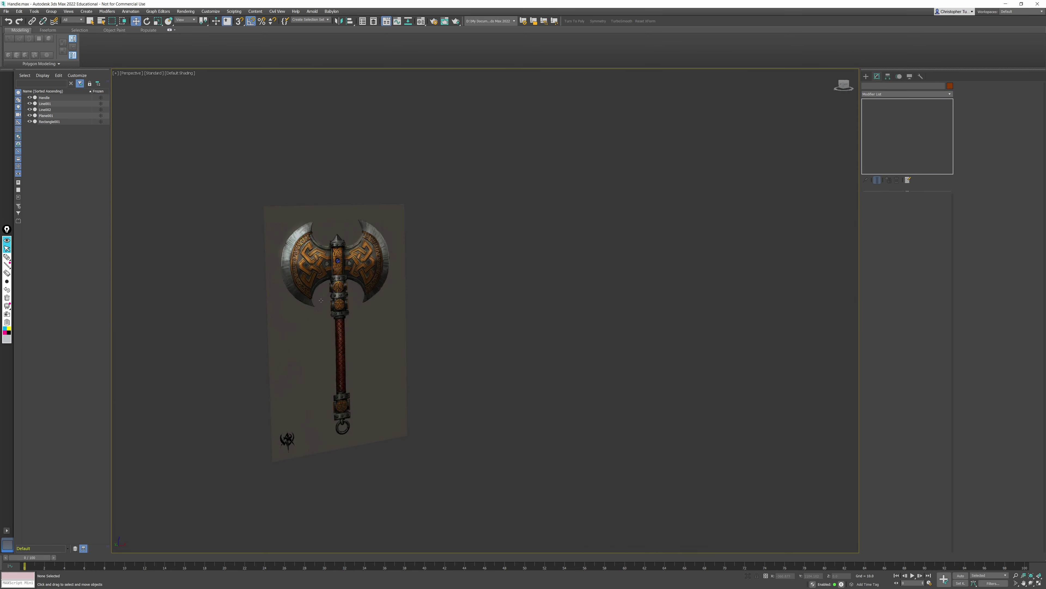
{"action": "scroll", "coordinate": [328, 301], "scroll_direction": "up", "scroll_amount": 10}
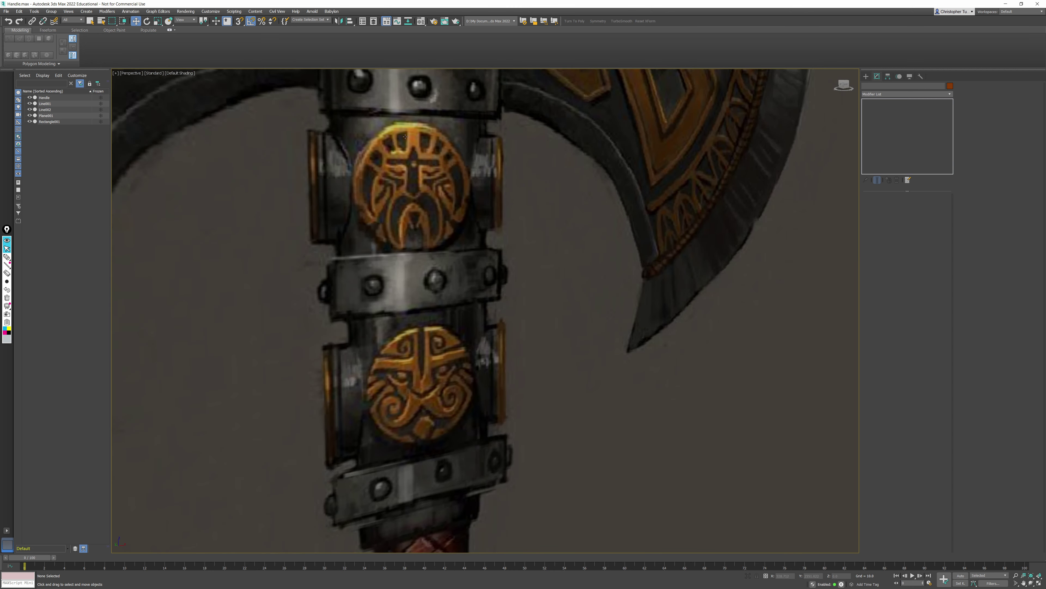
{"action": "scroll", "coordinate": [403, 199], "scroll_direction": "down", "scroll_amount": 4}
{"action": "scroll", "coordinate": [502, 273], "scroll_direction": "down", "scroll_amount": 6}
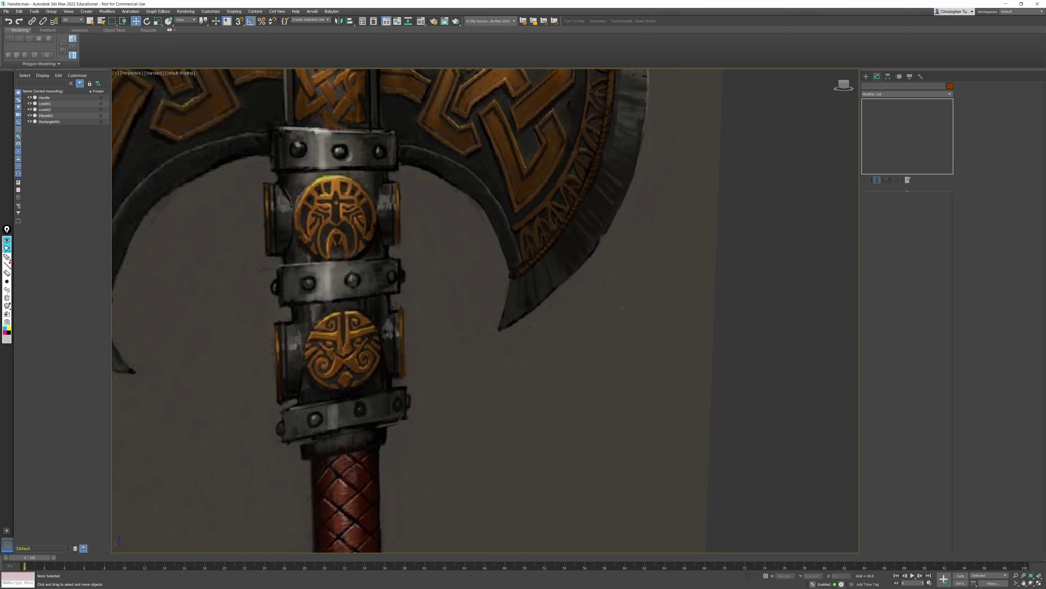
{"action": "middle_click_drag", "start_coordinate": [671, 312], "coordinate": [513, 319]}
{"action": "scroll", "coordinate": [610, 334], "scroll_direction": "down", "scroll_amount": 3}
{"action": "scroll", "coordinate": [626, 326], "scroll_direction": "down", "scroll_amount": 4}
{"action": "middle_click_drag", "start_coordinate": [567, 379], "coordinate": [571, 366]}
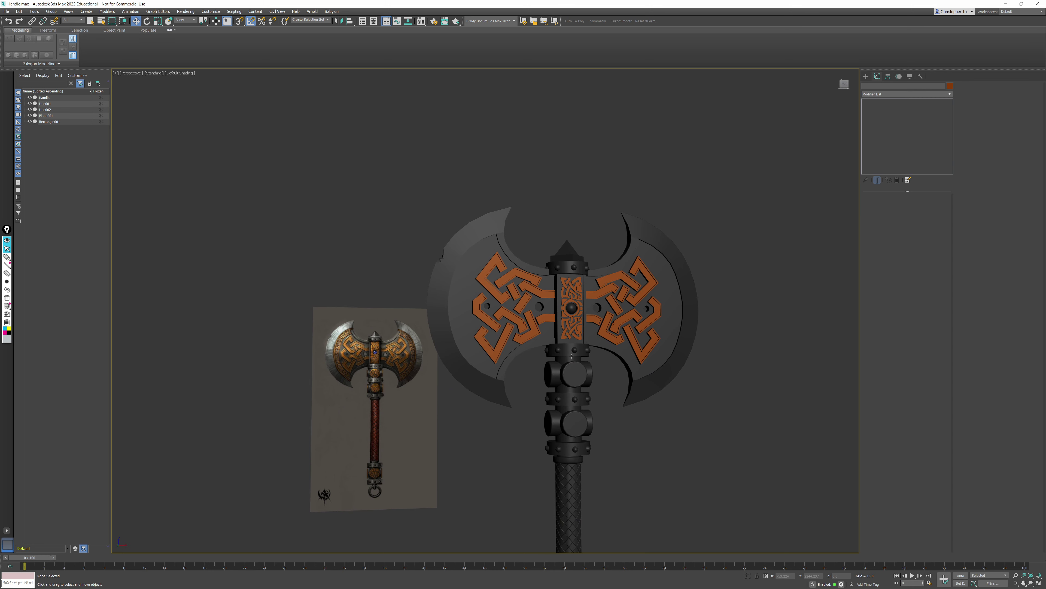
Step: Examine the rope and leaf-pattern trim along the blade edges in the reference artwork, then return to the modelled axe
{"action": "key", "text": "shift+z"}
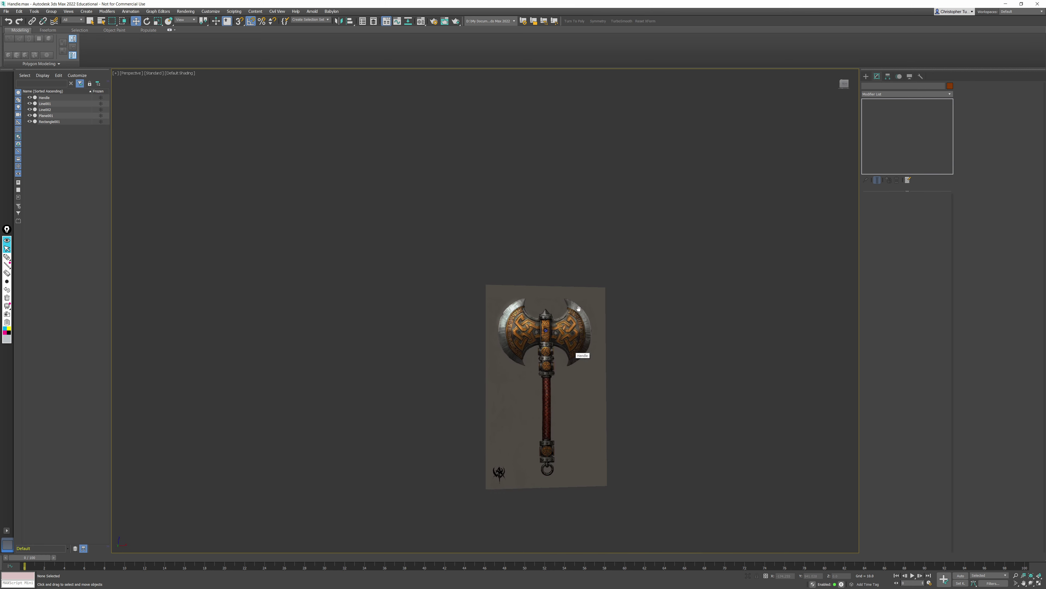
{"action": "scroll", "coordinate": [520, 321], "scroll_direction": "up", "scroll_amount": 5}
{"action": "scroll", "coordinate": [476, 322], "scroll_direction": "up", "scroll_amount": 3}
{"action": "middle_click_drag", "start_coordinate": [597, 233], "coordinate": [555, 169]}
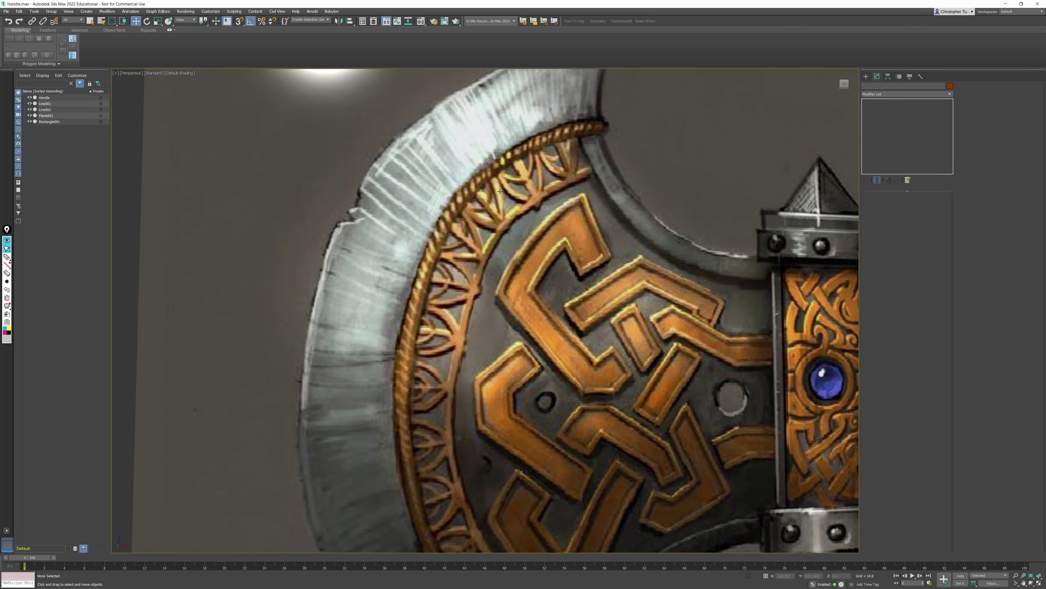
{"action": "scroll", "coordinate": [500, 191], "scroll_direction": "down", "scroll_amount": 5}
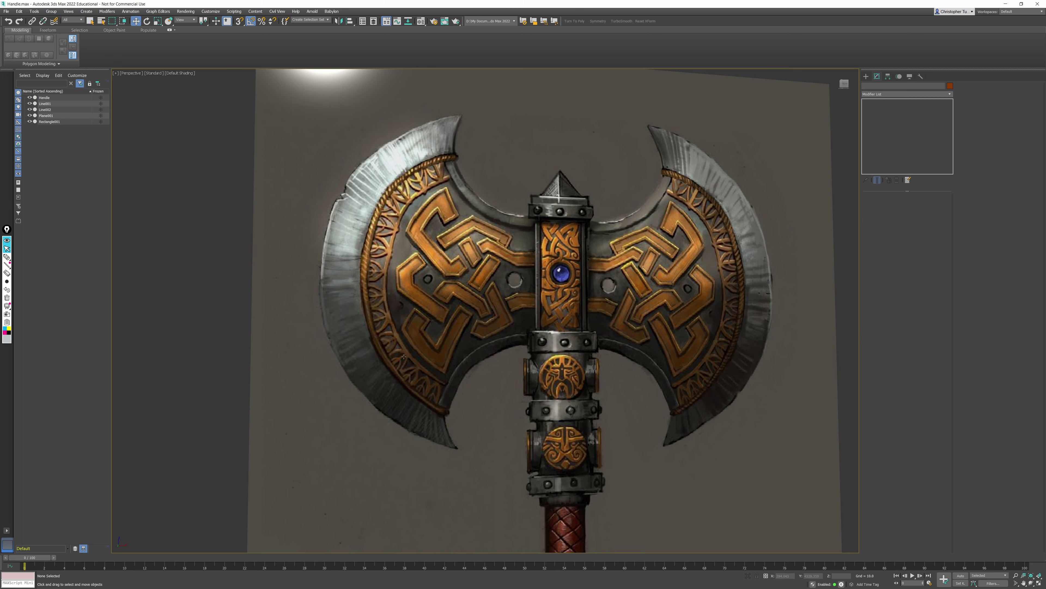
{"action": "middle_click_drag", "start_coordinate": [658, 204], "coordinate": [346, 244]}
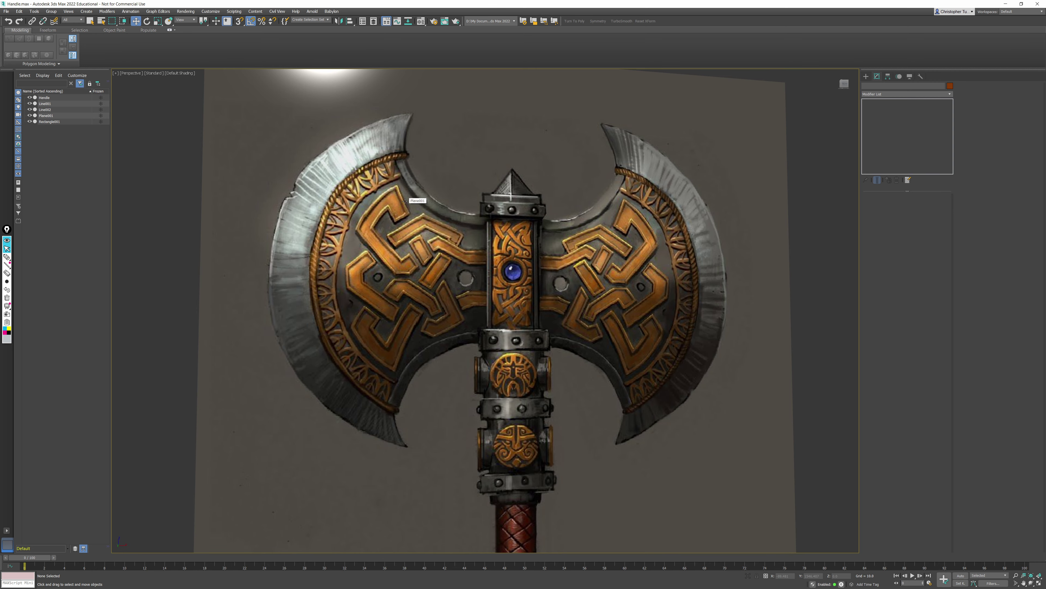
{"action": "scroll", "coordinate": [380, 211], "scroll_direction": "down", "scroll_amount": 6}
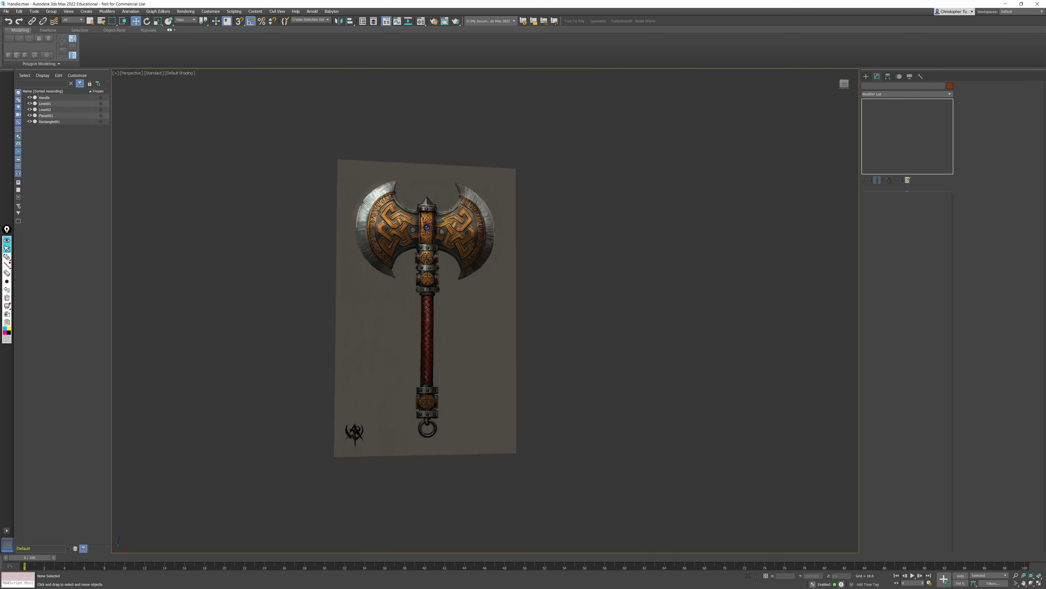
{"action": "middle_click_drag", "start_coordinate": [540, 223], "coordinate": [320, 325]}
{"action": "scroll", "coordinate": [321, 324], "scroll_direction": "down", "scroll_amount": 4}
{"action": "middle_click_drag", "start_coordinate": [350, 276], "coordinate": [459, 361]}
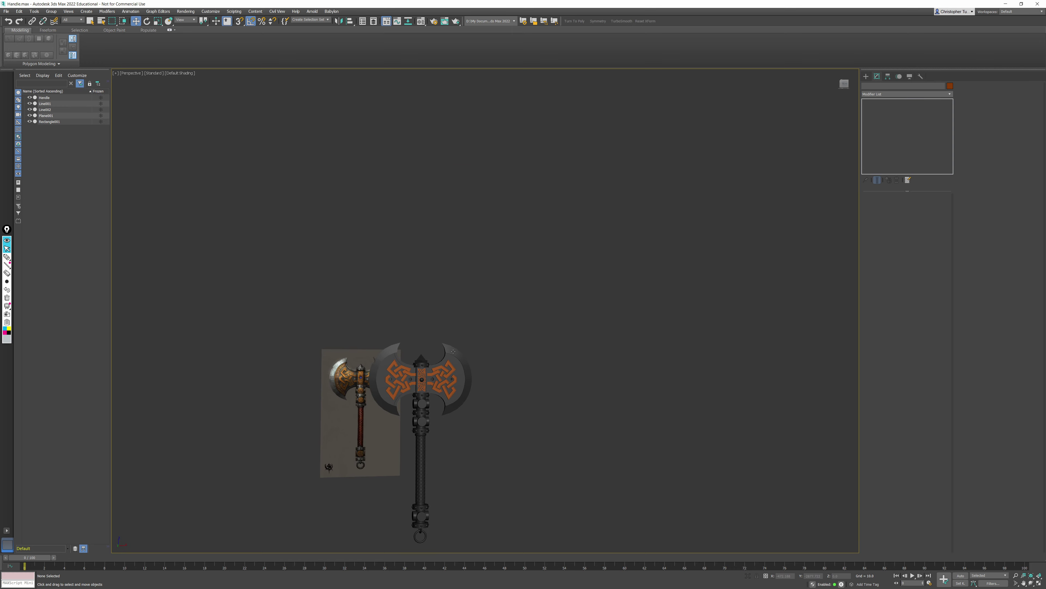
Step: Select the axe blade object, frame it with edged faces displayed, and enter edge editing
{"action": "left_click", "coordinate": [453, 351]}
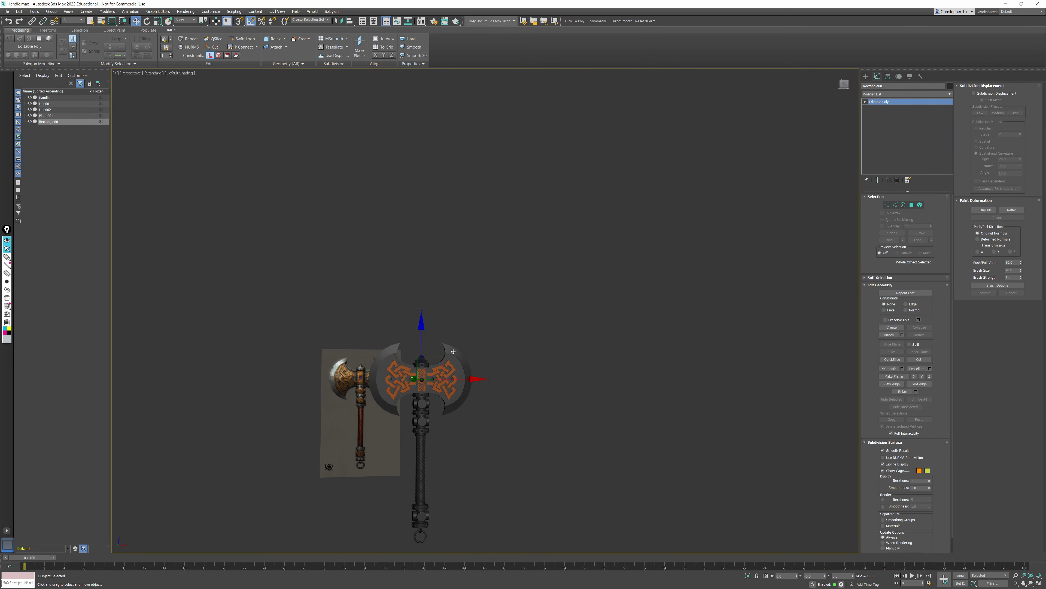
{"action": "key", "text": "z"}
{"action": "middle_click_drag", "start_coordinate": [524, 297], "coordinate": [529, 303], "text": "alt"}
{"action": "key", "text": "F4"}
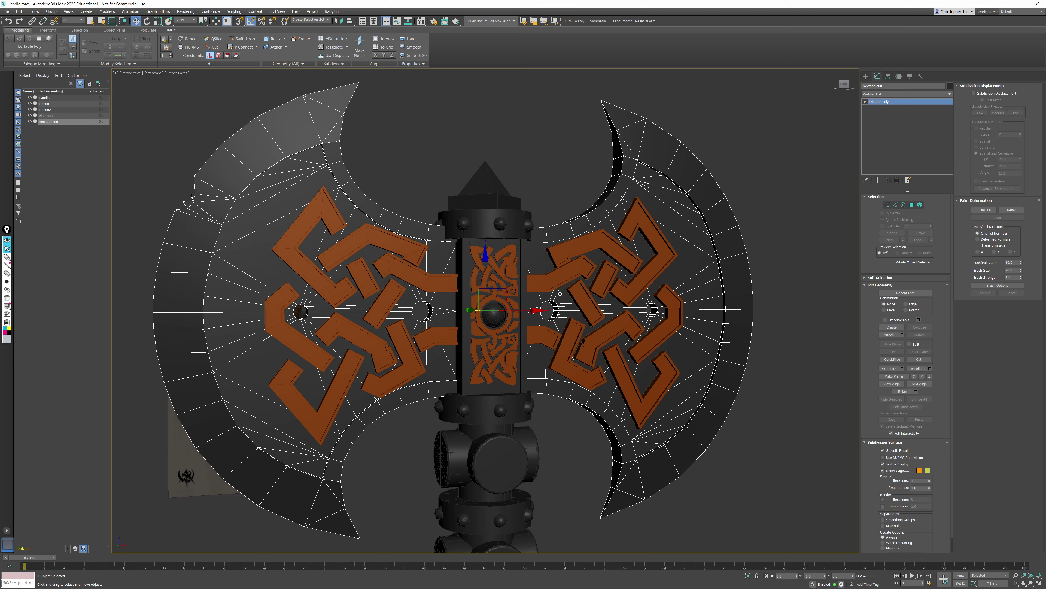
{"action": "mouse_move", "coordinate": [793, 205]}
{"action": "middle_mouse_down", "text": "alt"}
{"action": "mouse_move", "coordinate": [802, 201]}
{"action": "mouse_move", "coordinate": [792, 194]}
{"action": "middle_mouse_up", "text": "alt"}
{"action": "middle_click_drag", "start_coordinate": [792, 195], "coordinate": [772, 171]}
{"action": "key", "text": "2"}
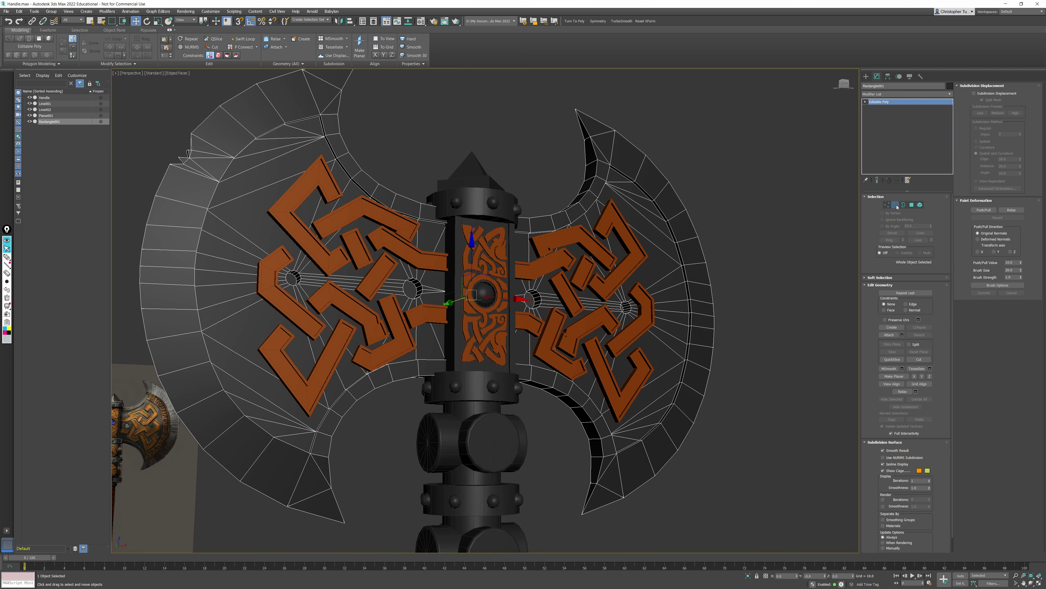
Step: Select the inner border edge loops on both faces of one blade, including the edges crossing the blade's thickness at each end
{"action": "left_click", "coordinate": [602, 161]}
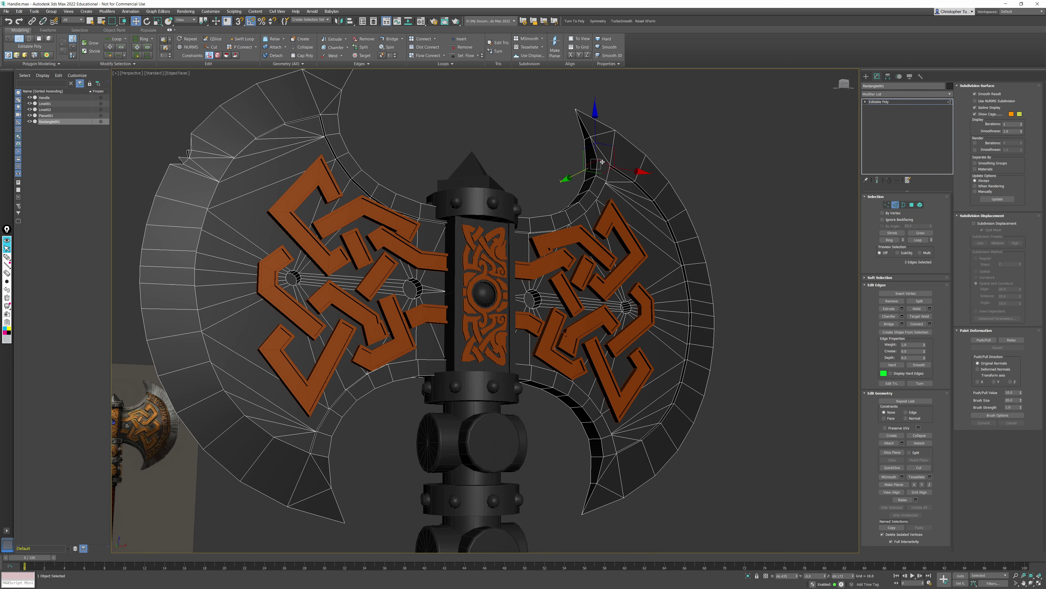
{"action": "double_click", "coordinate": [625, 175]}
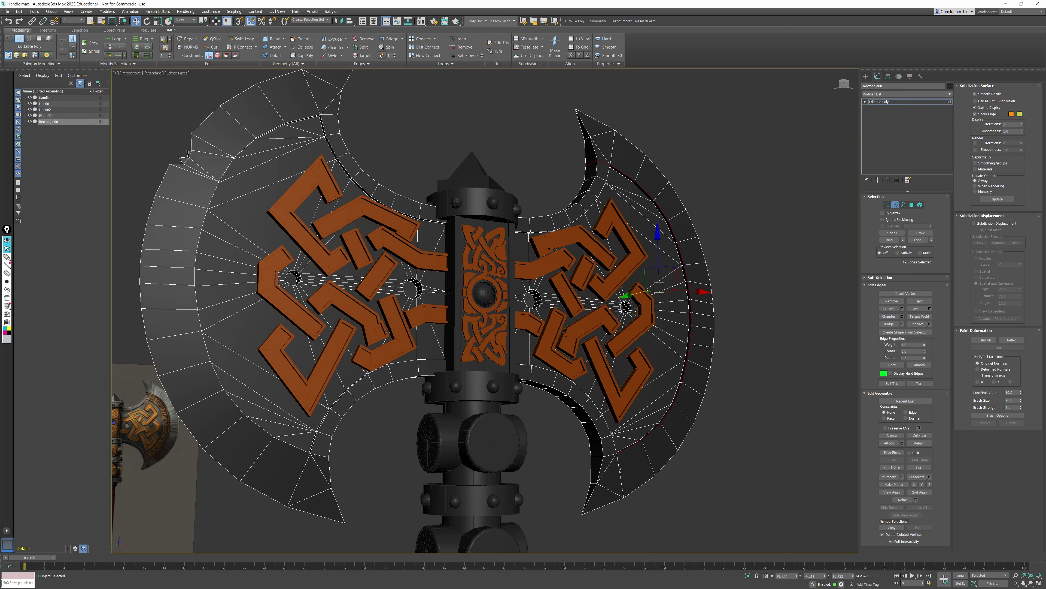
{"action": "double_click", "coordinate": [610, 455], "text": "ctrl"}
{"action": "key", "text": "z"}
{"action": "middle_click_drag", "start_coordinate": [647, 407], "coordinate": [554, 218], "text": "alt"}
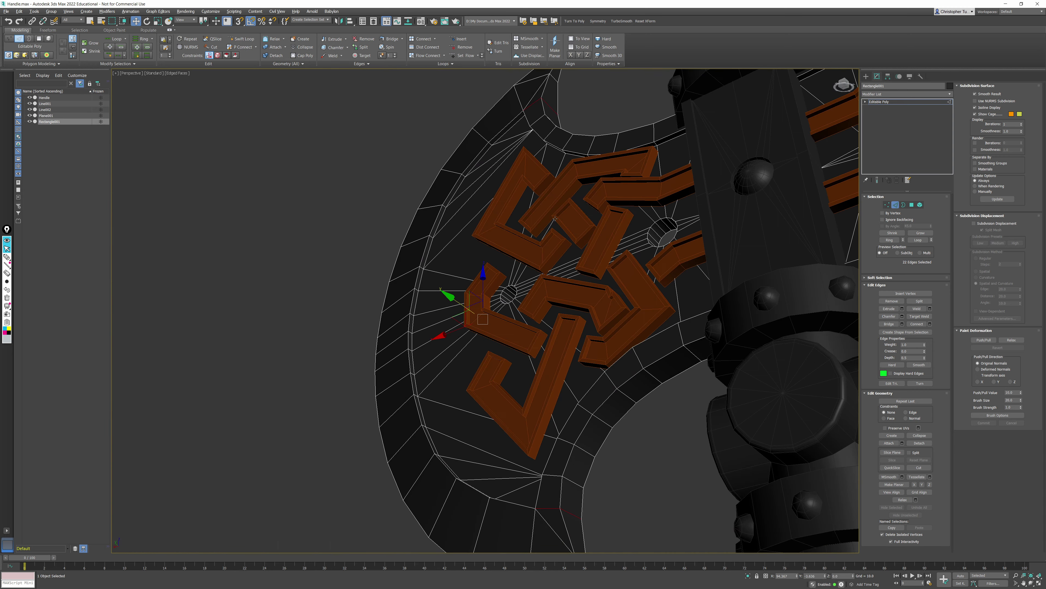
{"action": "double_click", "coordinate": [505, 127], "text": "ctrl"}
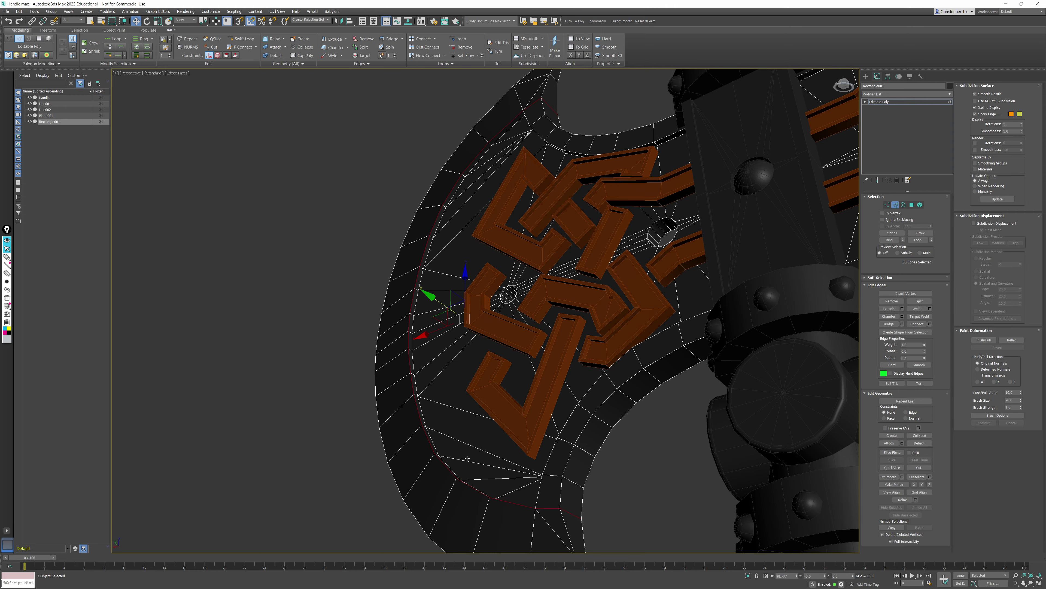
{"action": "middle_click_drag", "start_coordinate": [563, 489], "coordinate": [752, 504], "text": "alt"}
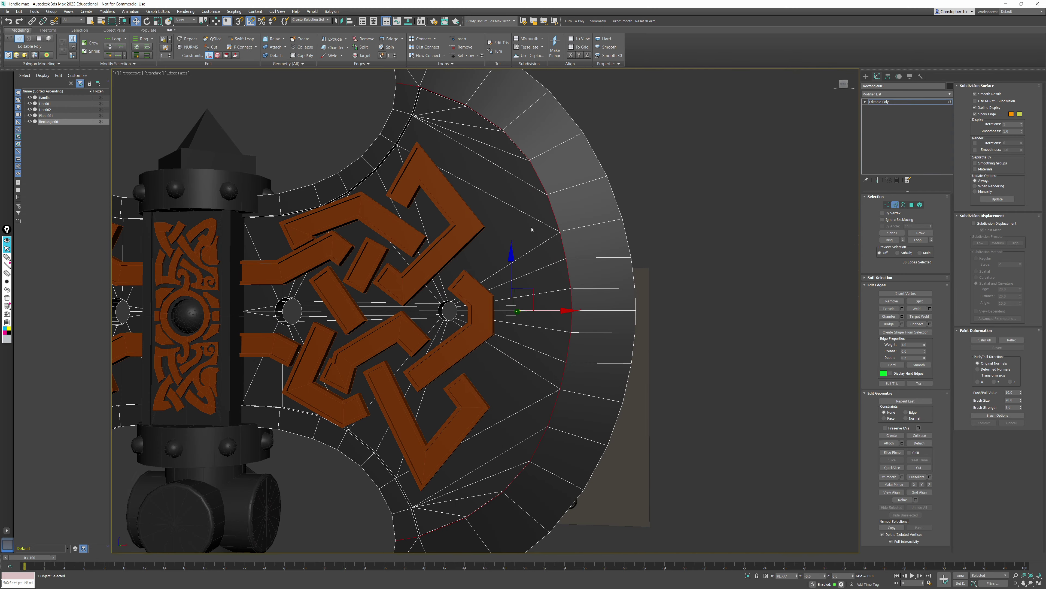
{"action": "middle_click_drag", "start_coordinate": [532, 229], "coordinate": [529, 207], "text": "alt"}
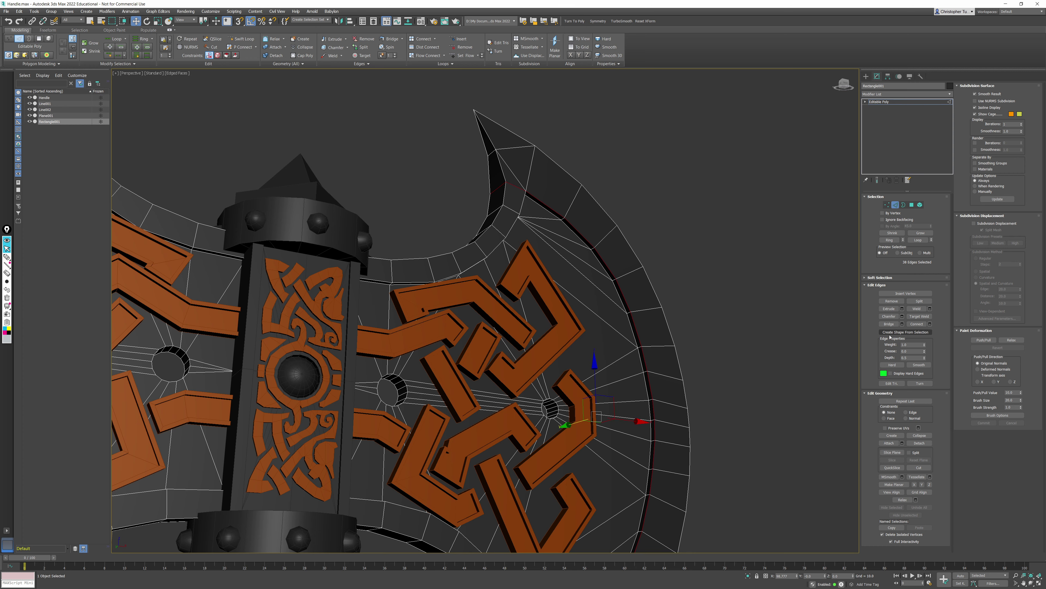
Step: Create a linear shape from the selected blade edges and select that new spline
{"action": "left_click", "coordinate": [927, 332]}
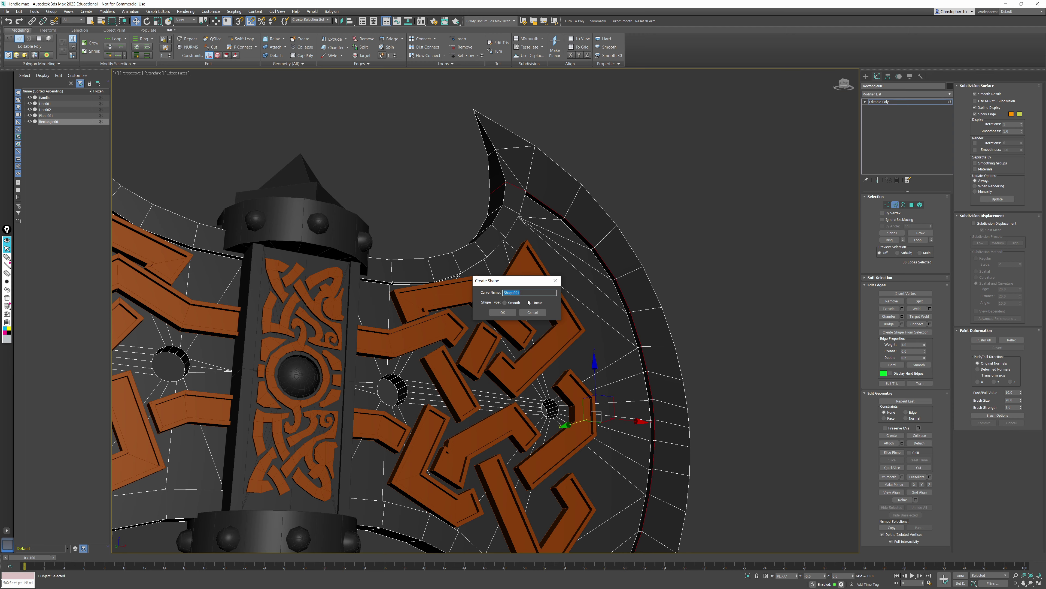
{"action": "left_click", "coordinate": [502, 312]}
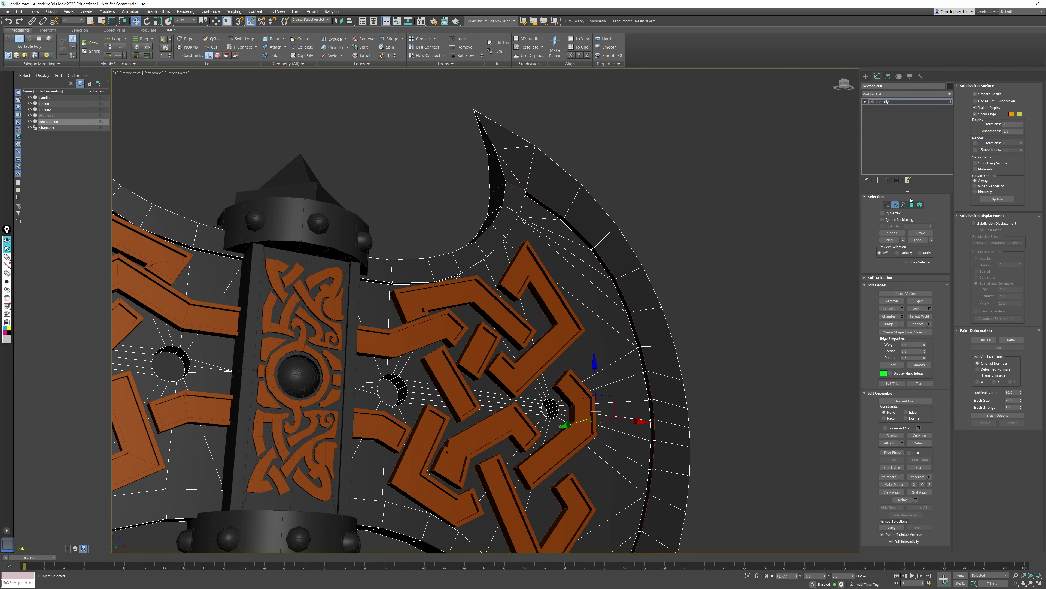
{"action": "left_click", "coordinate": [705, 227]}
{"action": "key", "text": "F3"}
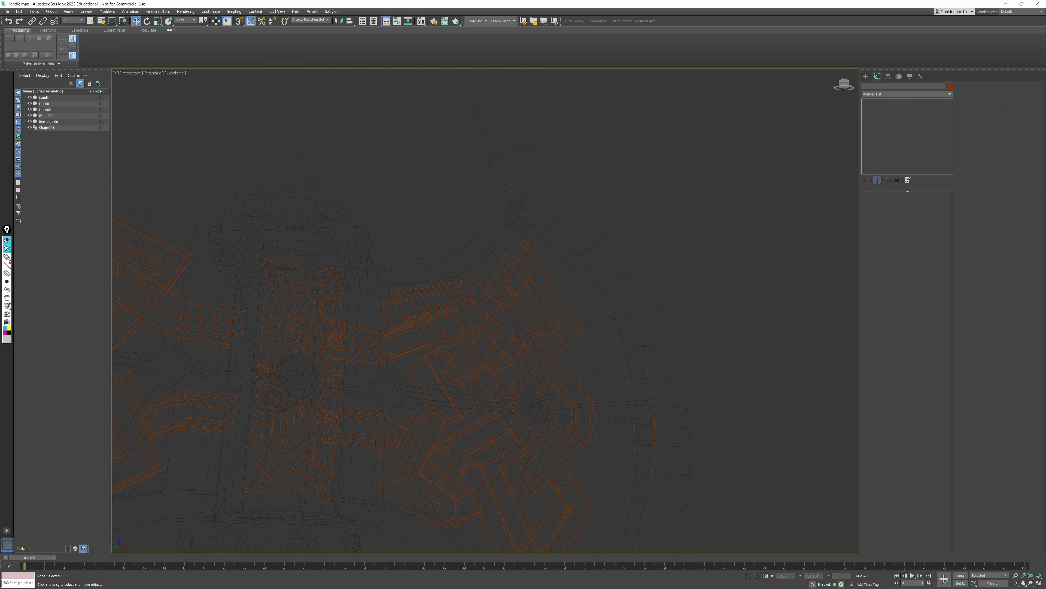
{"action": "left_click", "coordinate": [496, 185]}
{"action": "key", "text": "F3"}
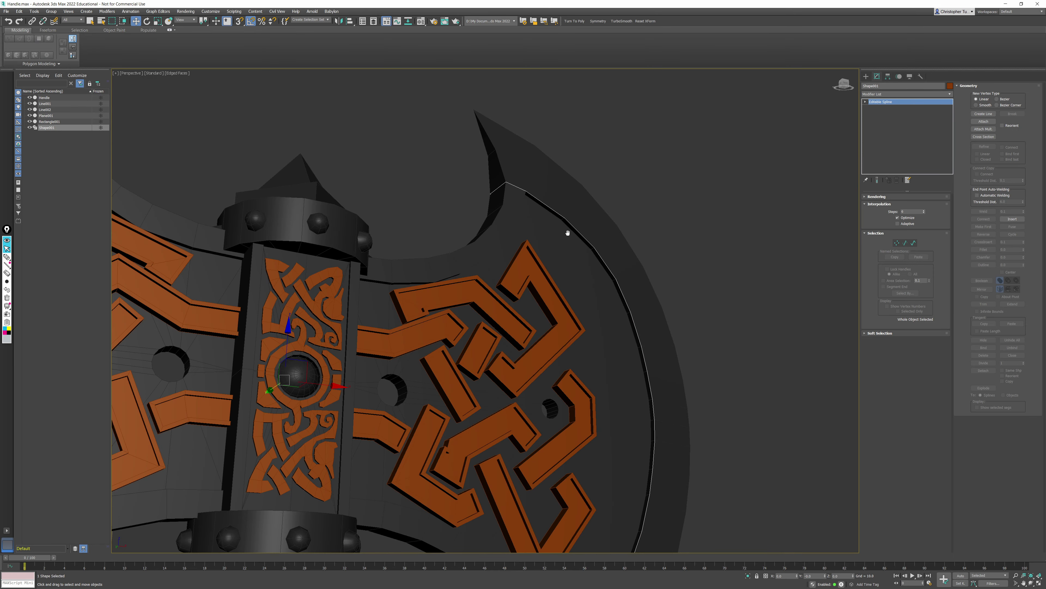
Step: Enable the border spline's viewport rendering with a radial cross-section
{"action": "middle_click_drag", "start_coordinate": [568, 233], "coordinate": [599, 356]}
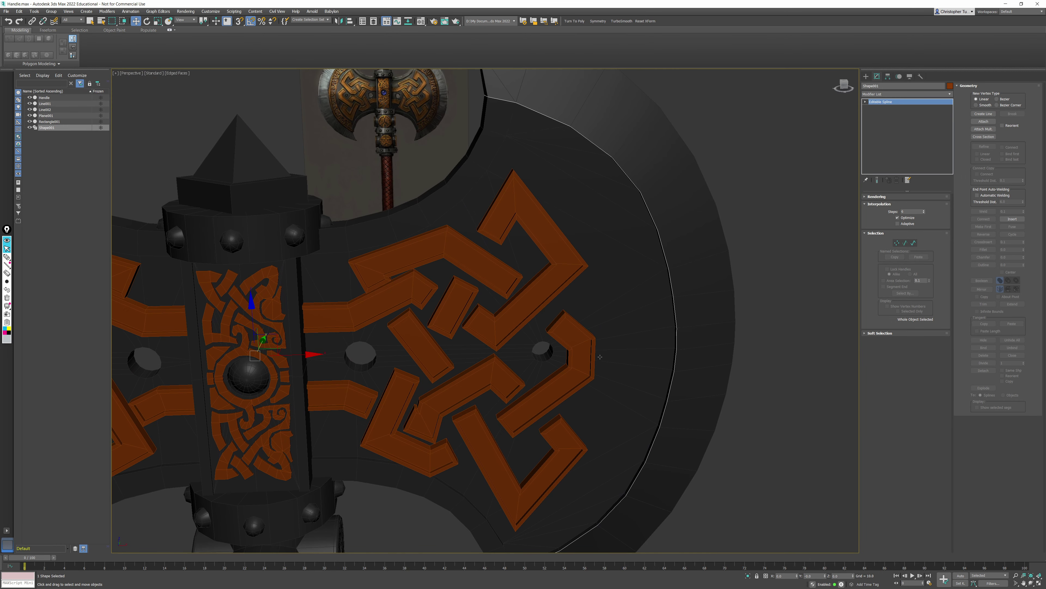
{"action": "left_click", "coordinate": [878, 198]}
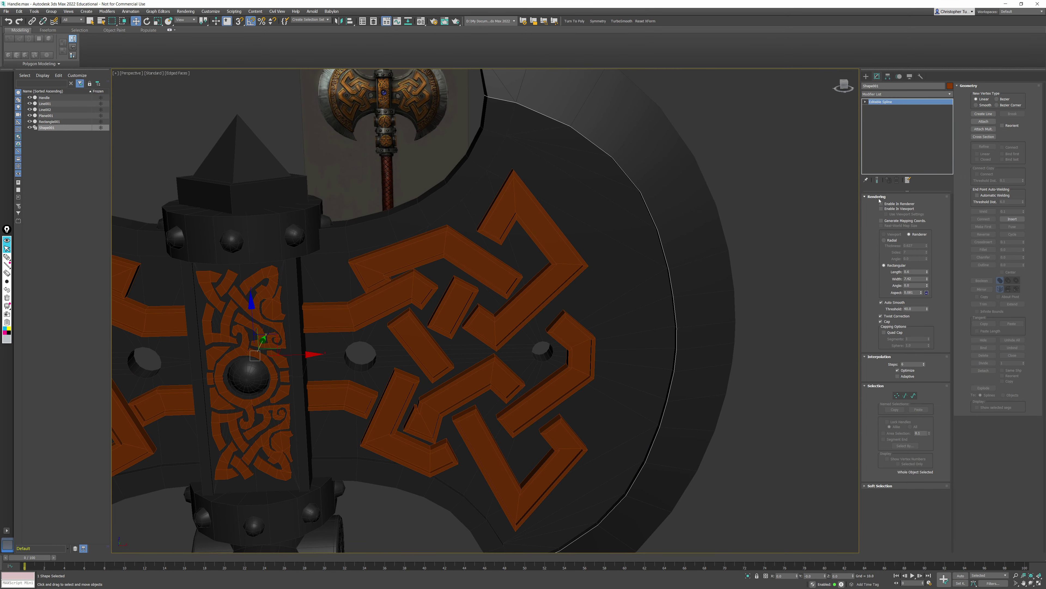
{"action": "left_click", "coordinate": [890, 209]}
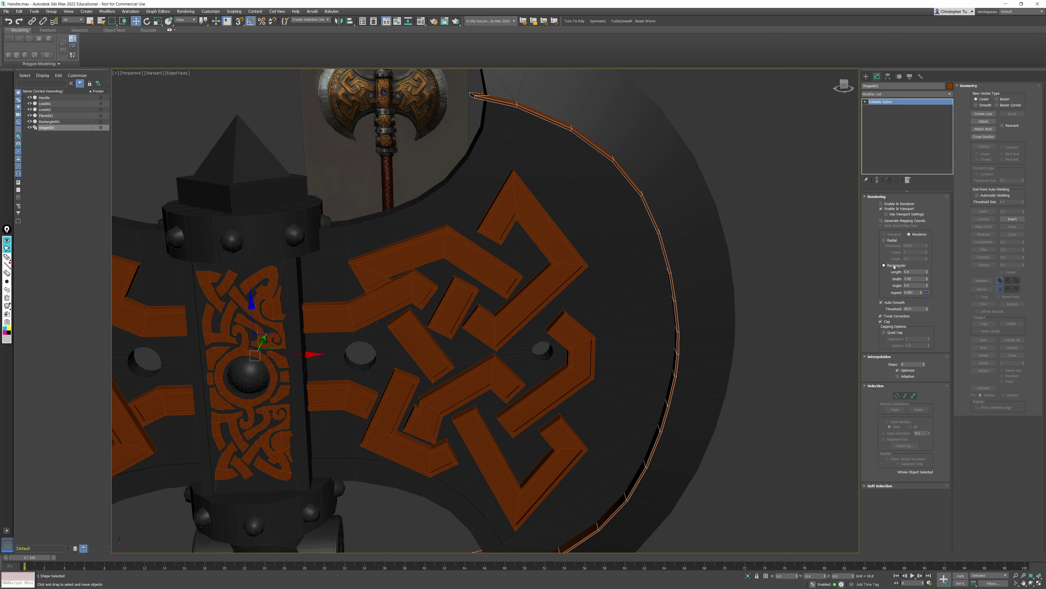
{"action": "left_click", "coordinate": [887, 242]}
{"action": "middle_click_drag", "start_coordinate": [741, 268], "coordinate": [676, 157], "text": "alt"}
{"action": "middle_click_drag", "start_coordinate": [577, 103], "coordinate": [607, 241]}
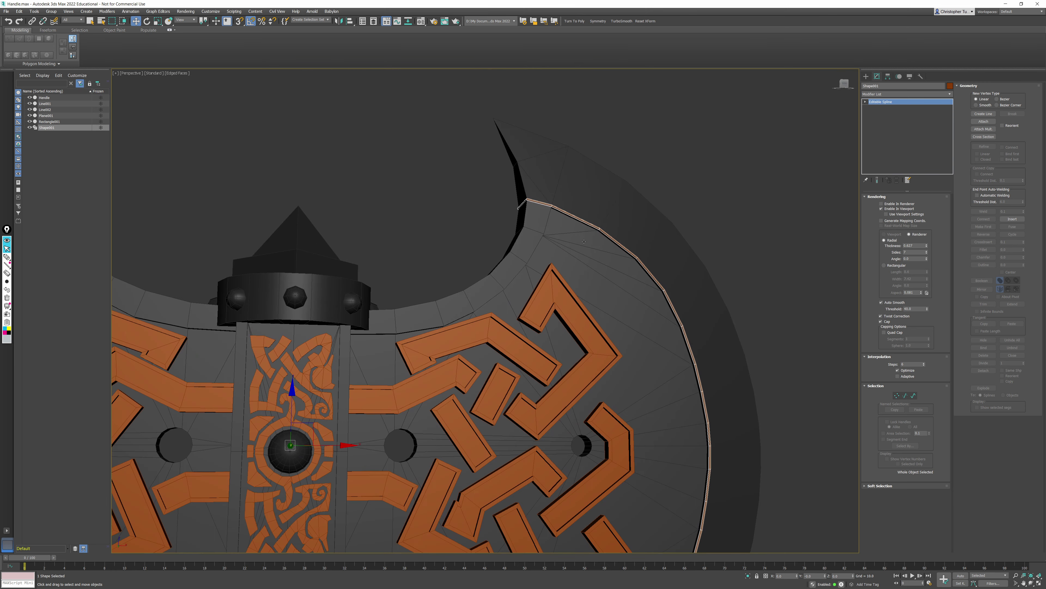
Step: Increase the radial thickness of the border spline into a heavier rope-like trim, and display the model without edges
{"action": "middle_click_drag", "start_coordinate": [548, 181], "coordinate": [569, 207], "text": "alt"}
{"action": "scroll", "coordinate": [569, 207], "scroll_direction": "up", "scroll_amount": 4}
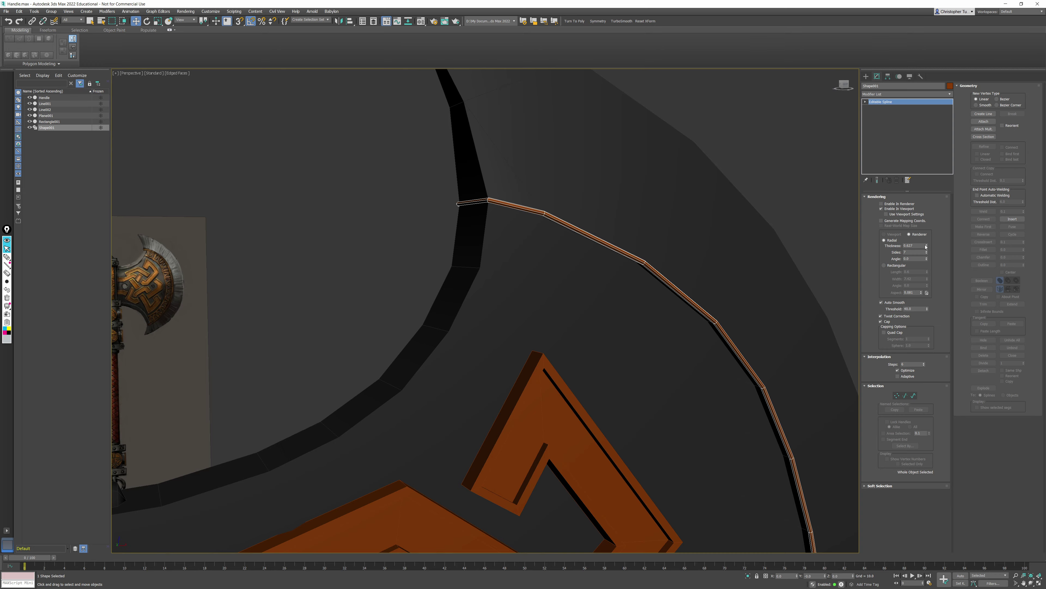
{"action": "left_click_drag", "start_coordinate": [926, 246], "coordinate": [929, 205]}
{"action": "scroll", "coordinate": [712, 317], "scroll_direction": "down", "scroll_amount": 3}
{"action": "mouse_move", "coordinate": [712, 318]}
{"action": "middle_mouse_down"}
{"action": "mouse_move", "coordinate": [635, 268]}
{"action": "mouse_move", "coordinate": [637, 335]}
{"action": "mouse_move", "coordinate": [614, 284]}
{"action": "mouse_move", "coordinate": [622, 301]}
{"action": "middle_mouse_up"}
{"action": "key", "text": "F4"}
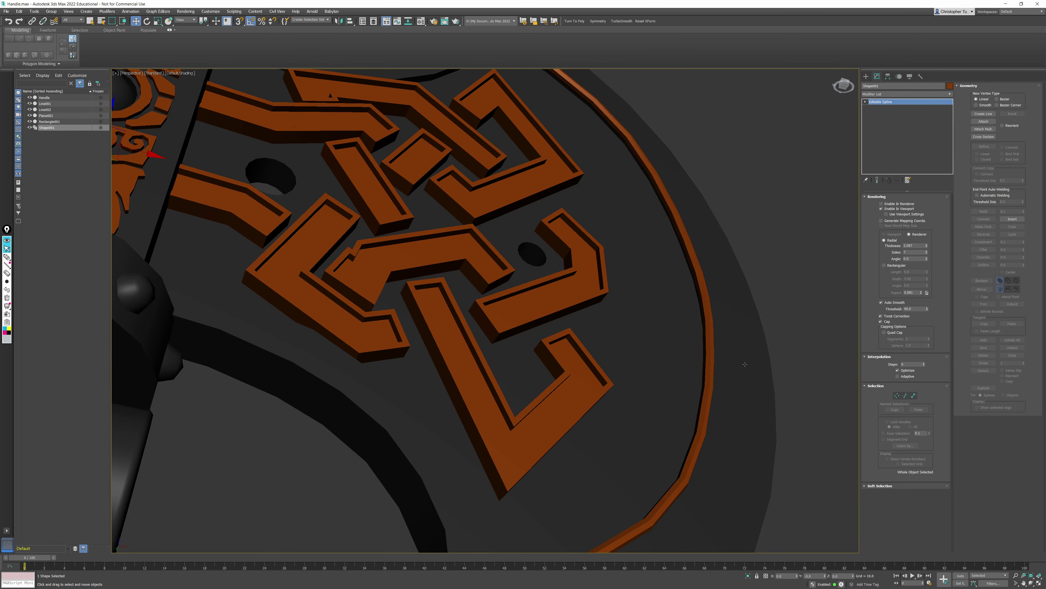
Step: Convert the blade trim to Editable Poly and assign all its polygons to smoothing group 1 only
{"action": "right_click", "coordinate": [706, 340]}
{"action": "mouse_move", "coordinate": [737, 415]}
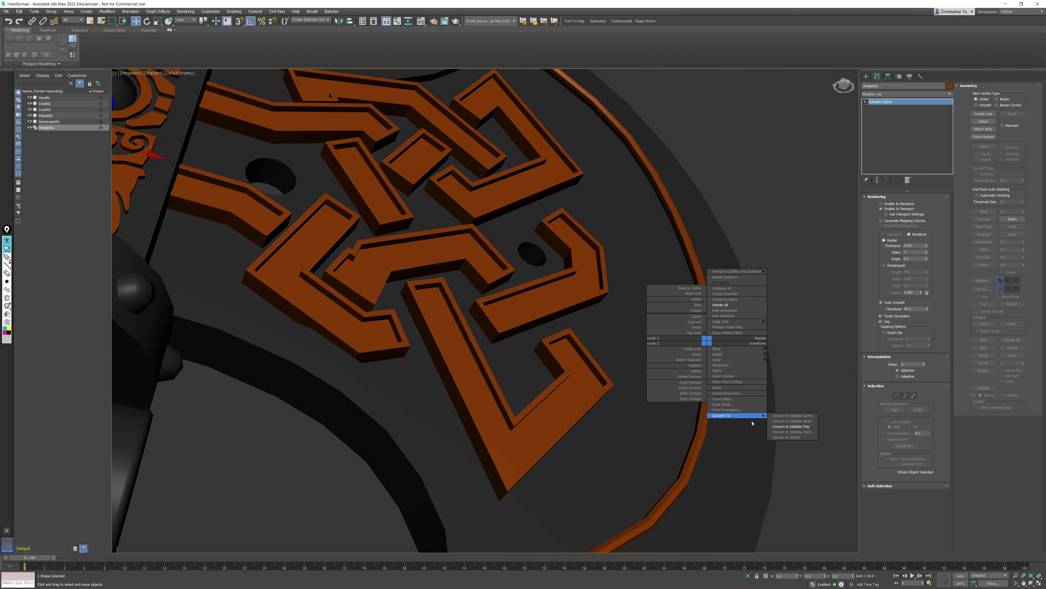
{"action": "left_click", "coordinate": [795, 425]}
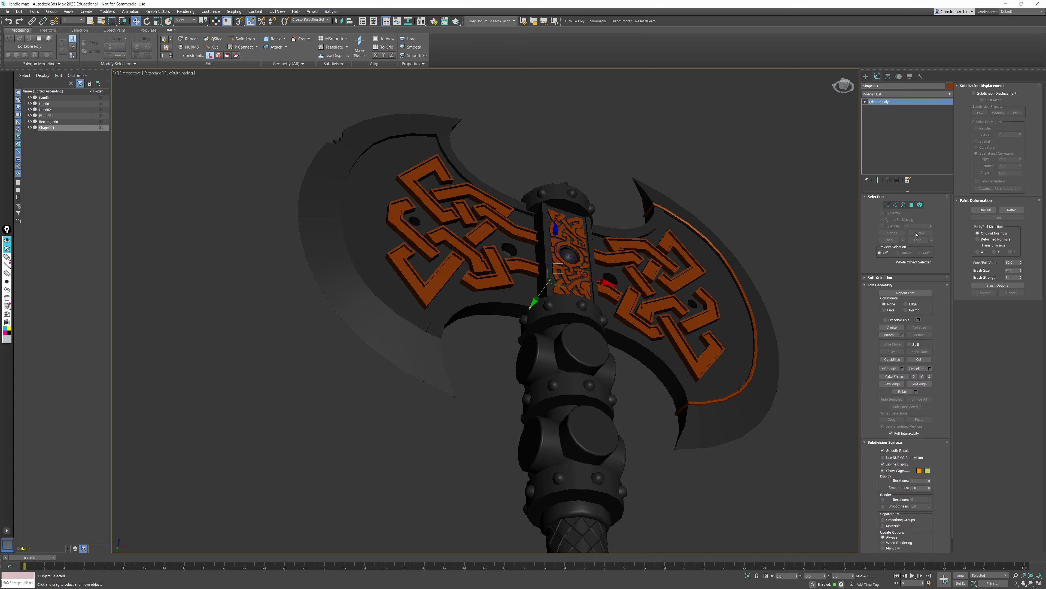
{"action": "key", "text": "4"}
{"action": "left_click", "coordinate": [715, 327]}
{"action": "middle_click_drag", "start_coordinate": [716, 326], "coordinate": [724, 330], "text": "alt"}
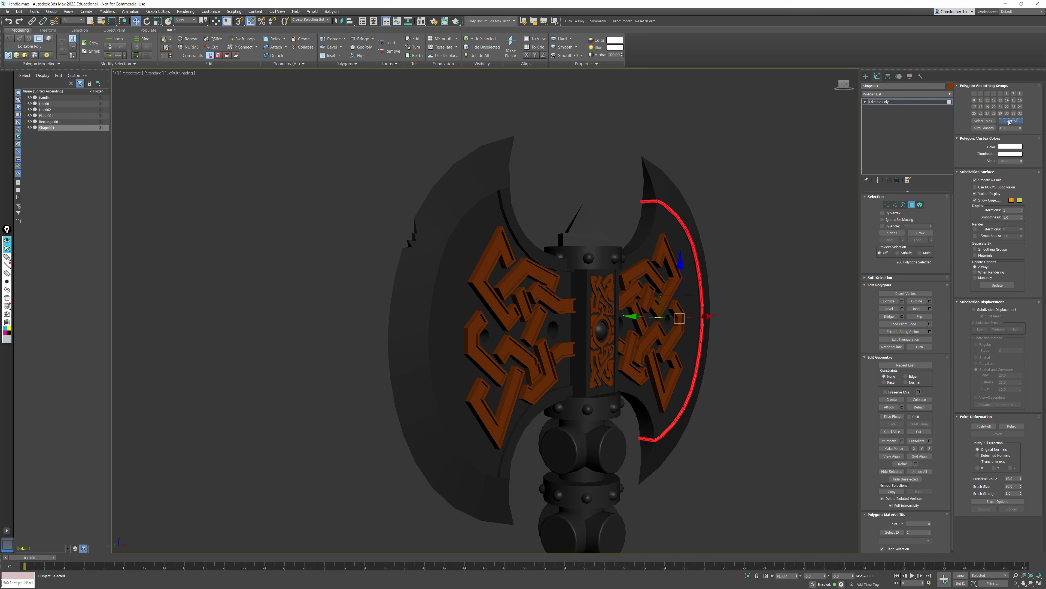
{"action": "left_click", "coordinate": [974, 94]}
Step: Put the trim's short end pieces crossing the blade thickness in smoothing group 9 instead of 1
{"action": "middle_click_drag", "start_coordinate": [743, 241], "coordinate": [610, 243], "text": "alt"}
{"action": "key", "text": "t"}
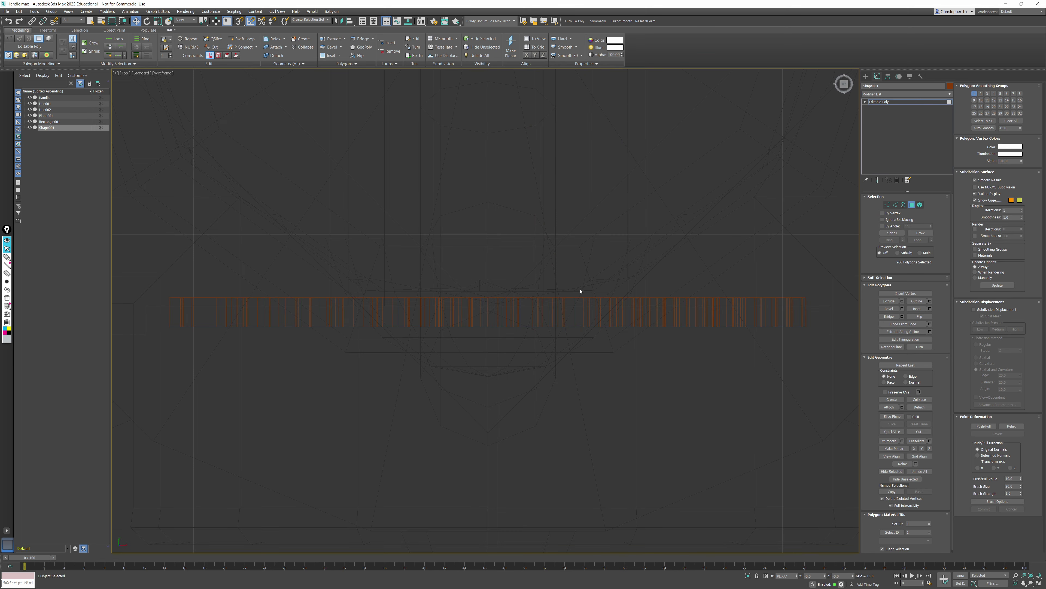
{"action": "key", "text": "F3"}
{"action": "key", "text": "z"}
{"action": "key", "text": "F3"}
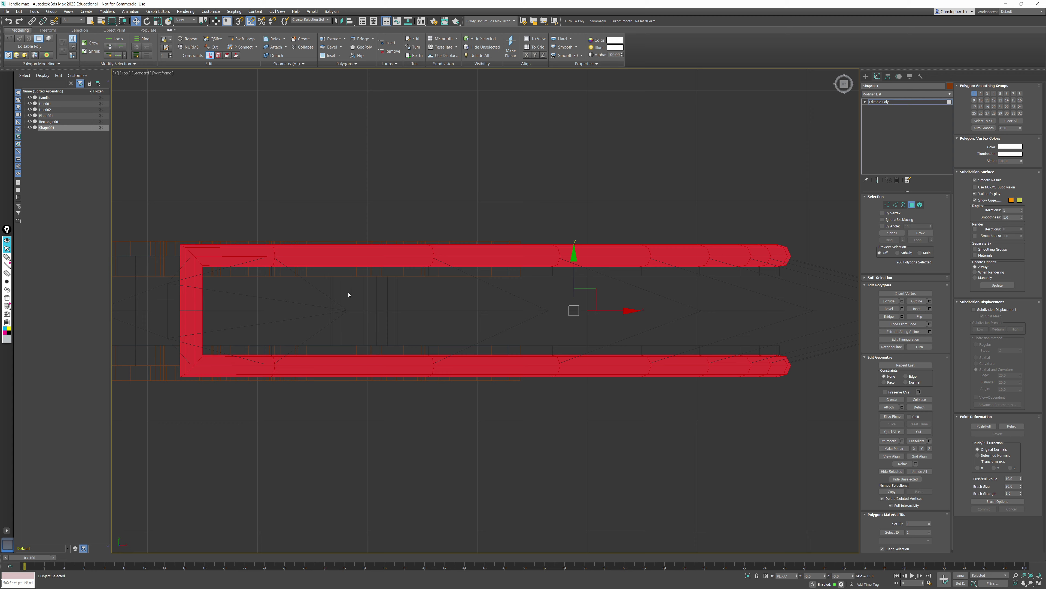
{"action": "left_click_drag", "start_coordinate": [146, 326], "coordinate": [161, 319]}
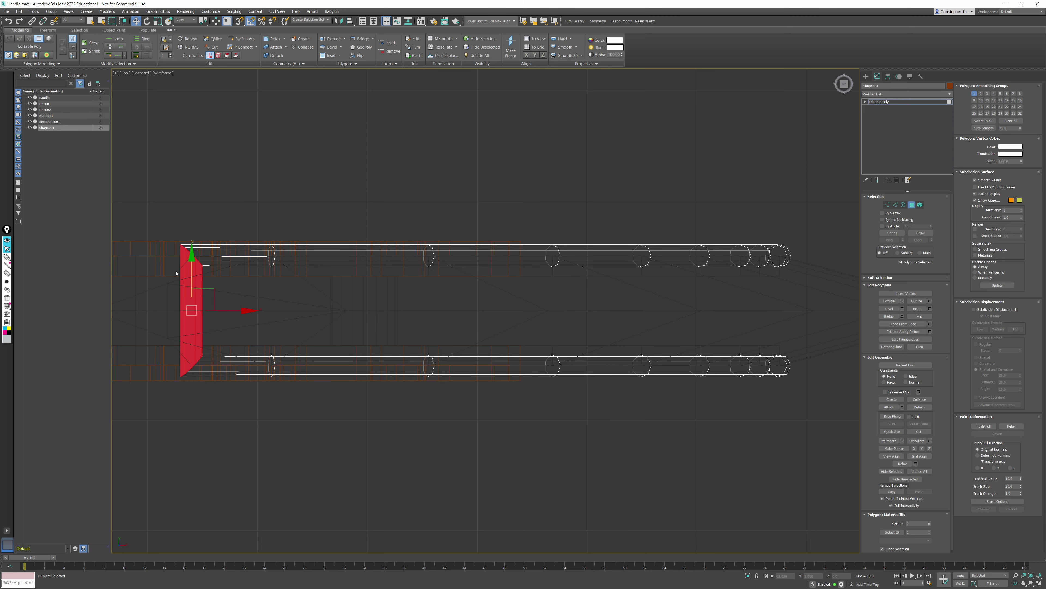
{"action": "left_click", "coordinate": [975, 100]}
{"action": "left_click", "coordinate": [974, 94]}
{"action": "mouse_move", "coordinate": [666, 266]}
{"action": "middle_mouse_down"}
{"action": "mouse_move", "coordinate": [624, 284]}
{"action": "mouse_move", "coordinate": [603, 230]}
{"action": "middle_mouse_up"}
{"action": "scroll", "coordinate": [624, 283], "scroll_direction": "down", "scroll_amount": 3}
{"action": "key", "text": "p"}
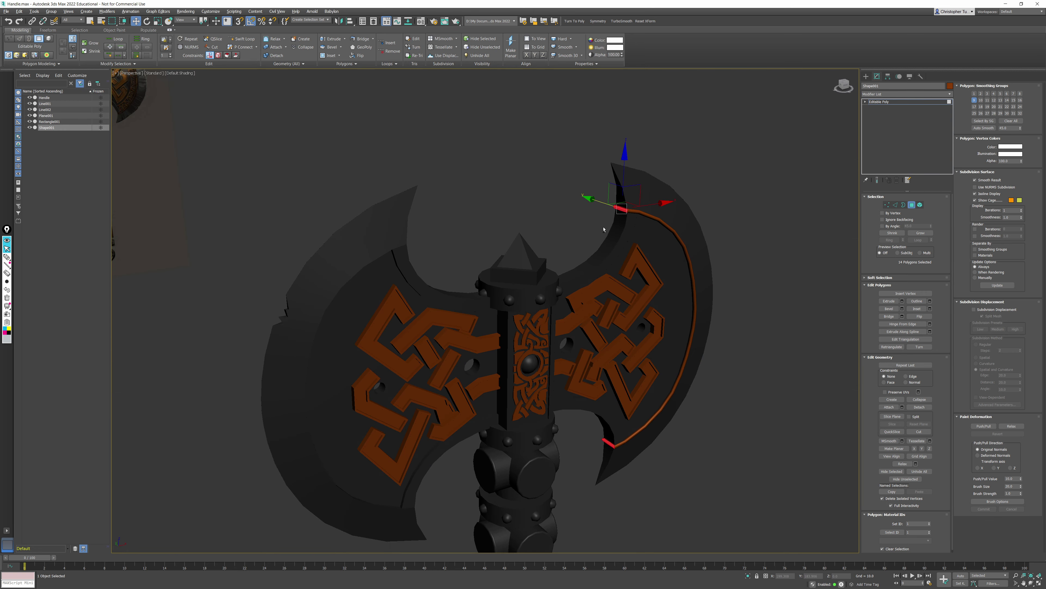
Step: Examine the smoothing of the trim along the blade border and at its ends
{"action": "middle_click_drag", "start_coordinate": [632, 196], "coordinate": [610, 215]}
{"action": "scroll", "coordinate": [611, 216], "scroll_direction": "up", "scroll_amount": 5}
{"action": "left_click", "coordinate": [508, 256]}
{"action": "scroll", "coordinate": [583, 255], "scroll_direction": "down", "scroll_amount": 5}
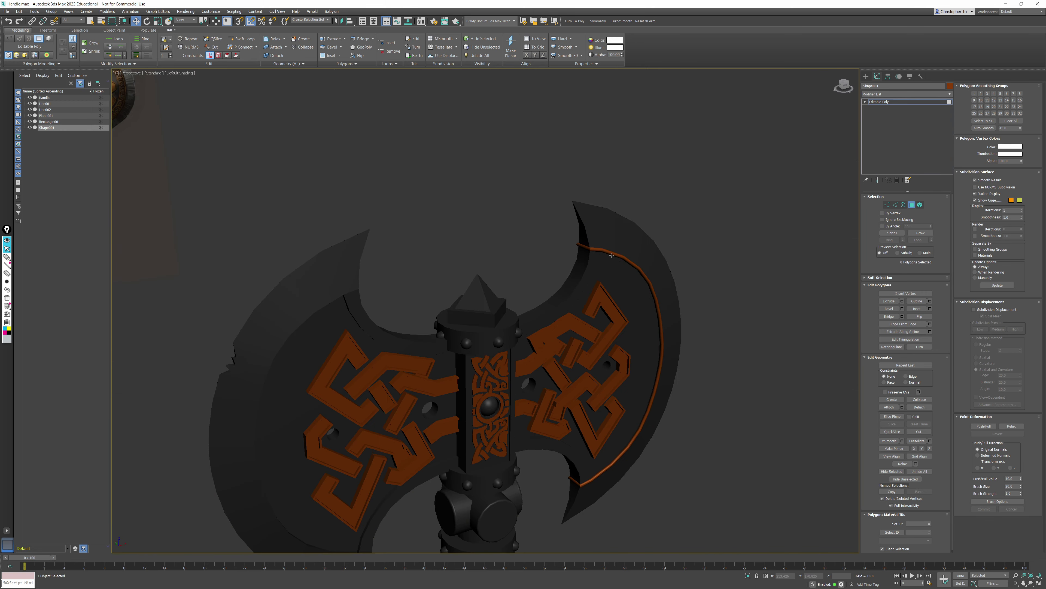
{"action": "middle_click_drag", "start_coordinate": [584, 254], "coordinate": [611, 244], "text": "alt"}
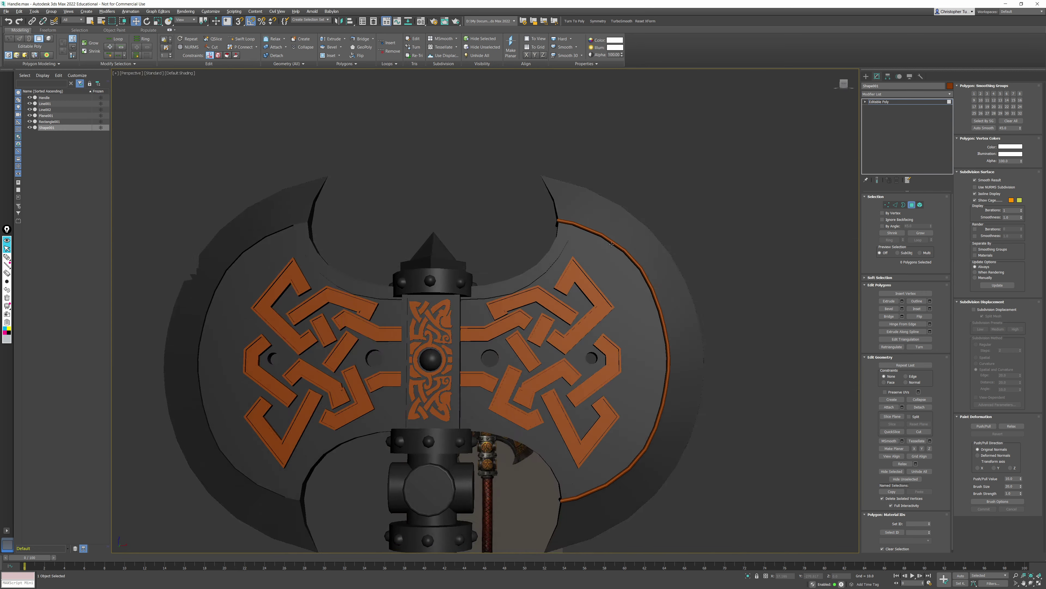
{"action": "scroll", "coordinate": [554, 221], "scroll_direction": "up", "scroll_amount": 10}
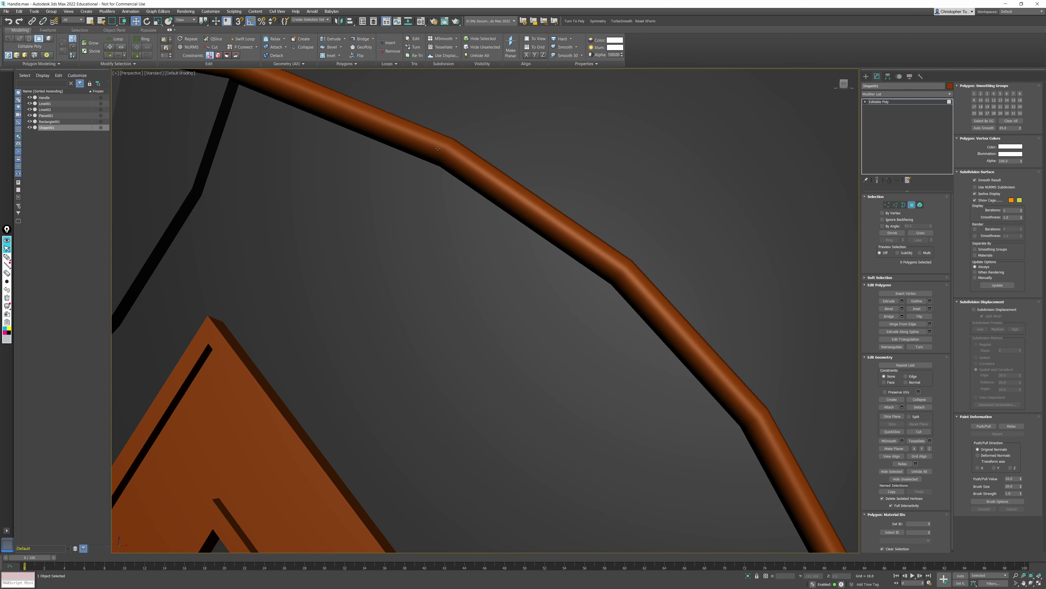
{"action": "scroll", "coordinate": [438, 149], "scroll_direction": "down", "scroll_amount": 10}
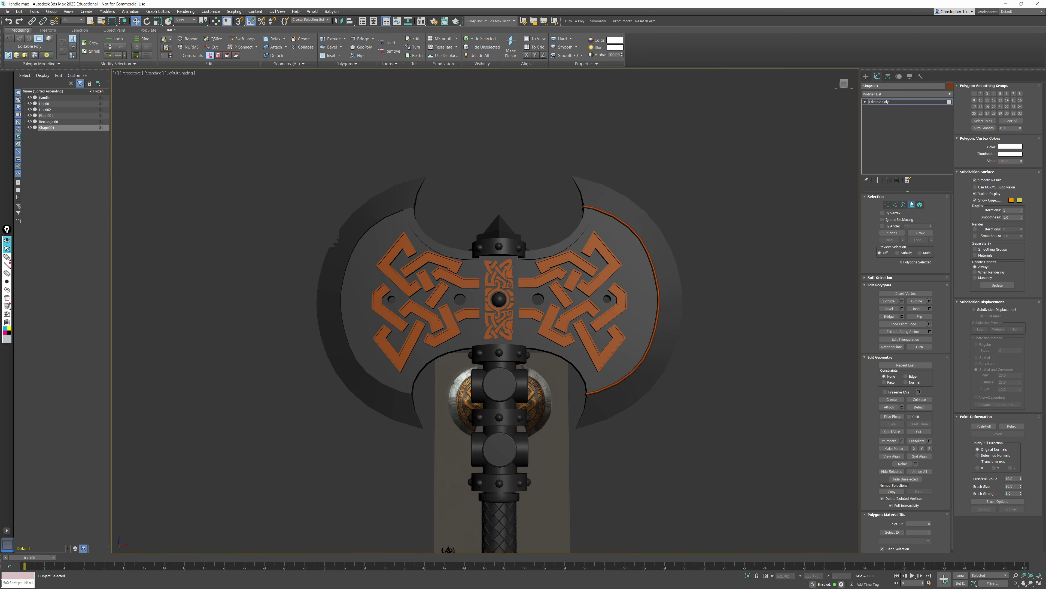
Step: Mirror the trim onto the opposite blade with Symmetry on the X axis and convert the result to Editable Poly
{"action": "left_click", "coordinate": [912, 204]}
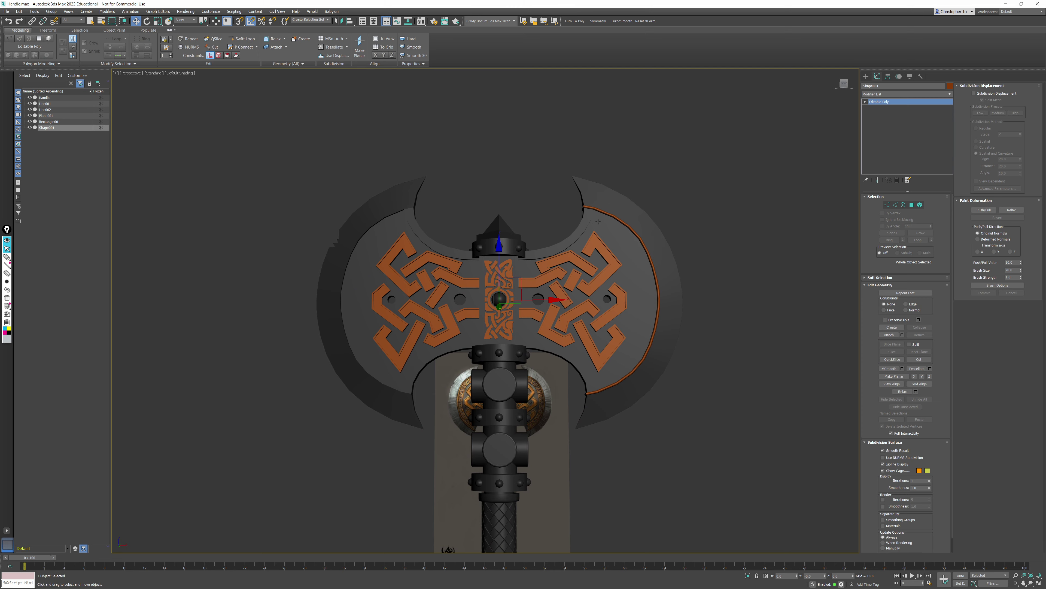
{"action": "middle_click_drag", "start_coordinate": [598, 221], "coordinate": [612, 234], "text": "alt"}
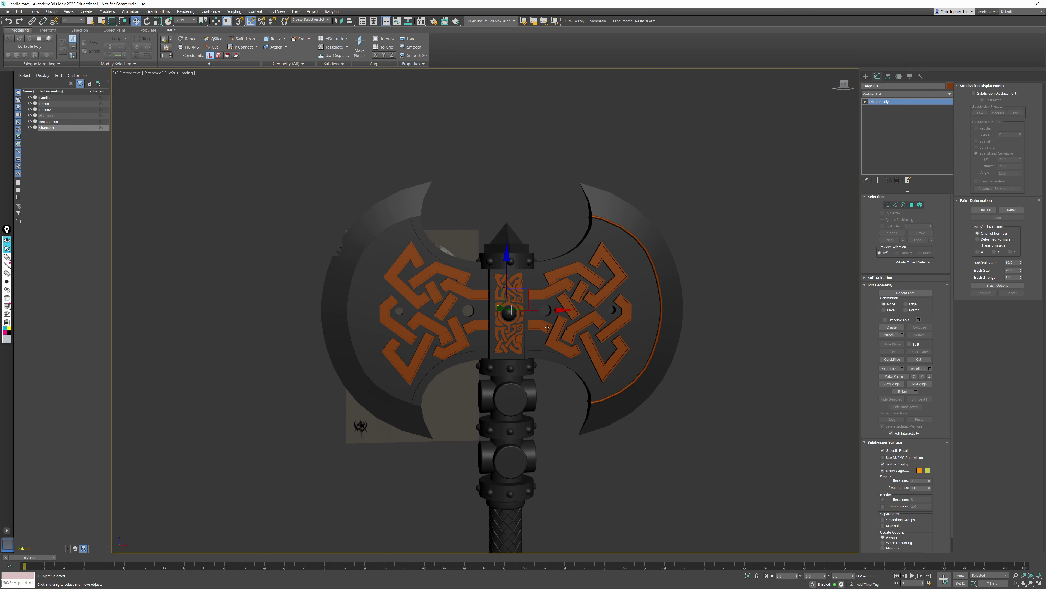
{"action": "left_click", "coordinate": [598, 21]}
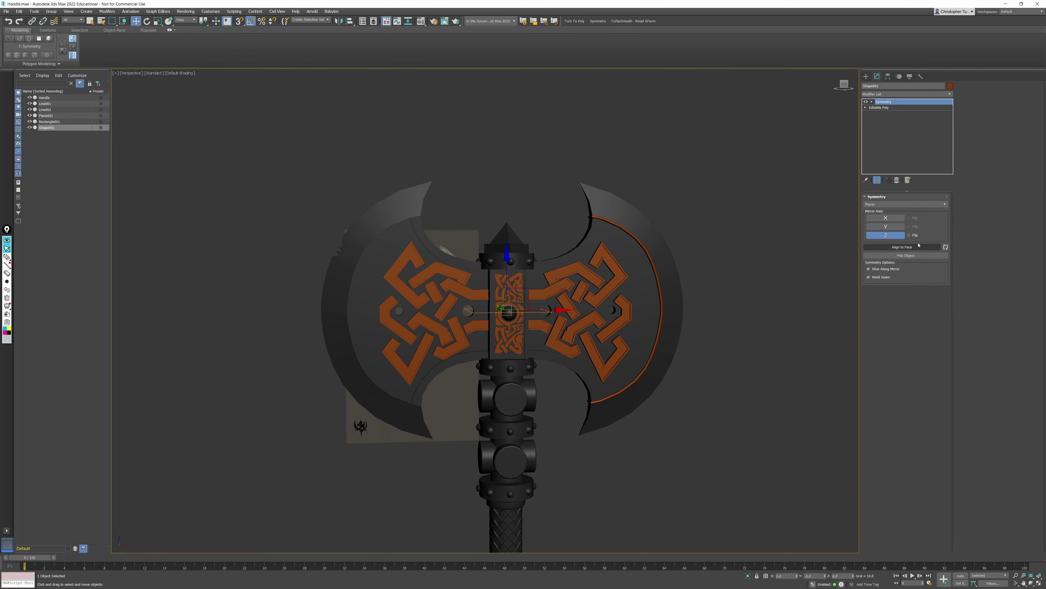
{"action": "right_click", "coordinate": [684, 292]}
{"action": "mouse_move", "coordinate": [715, 366]}
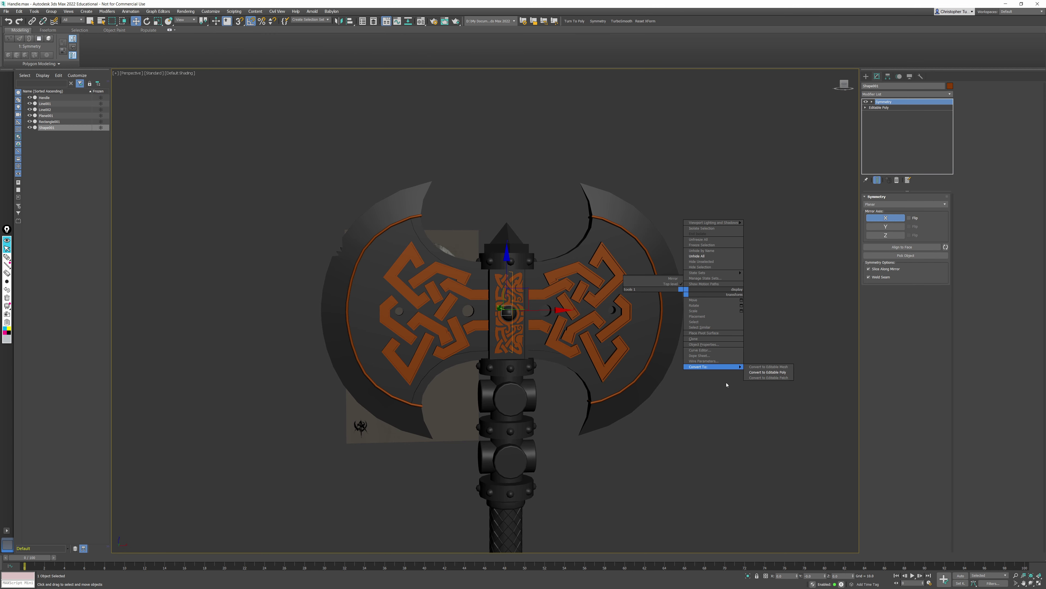
{"action": "left_click", "coordinate": [768, 372]}
{"action": "left_click", "coordinate": [761, 369]}
Step: Compare the trimmed blades with the reference artwork in the front view and select the reference image plane
{"action": "middle_click_drag", "start_coordinate": [761, 370], "coordinate": [550, 364], "text": "alt"}
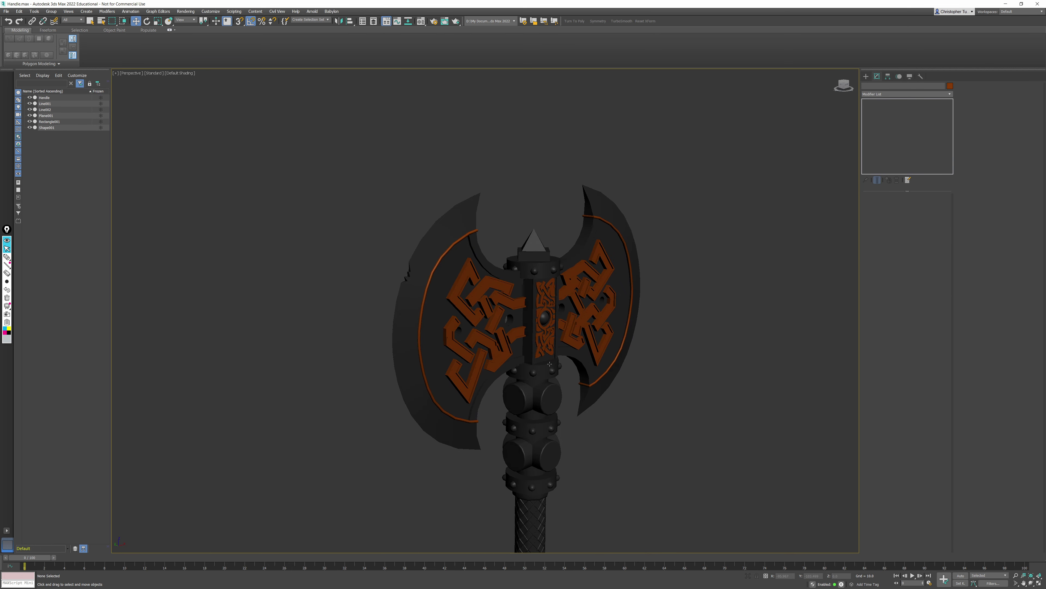
{"action": "middle_click_drag", "start_coordinate": [657, 413], "coordinate": [528, 323], "text": "alt"}
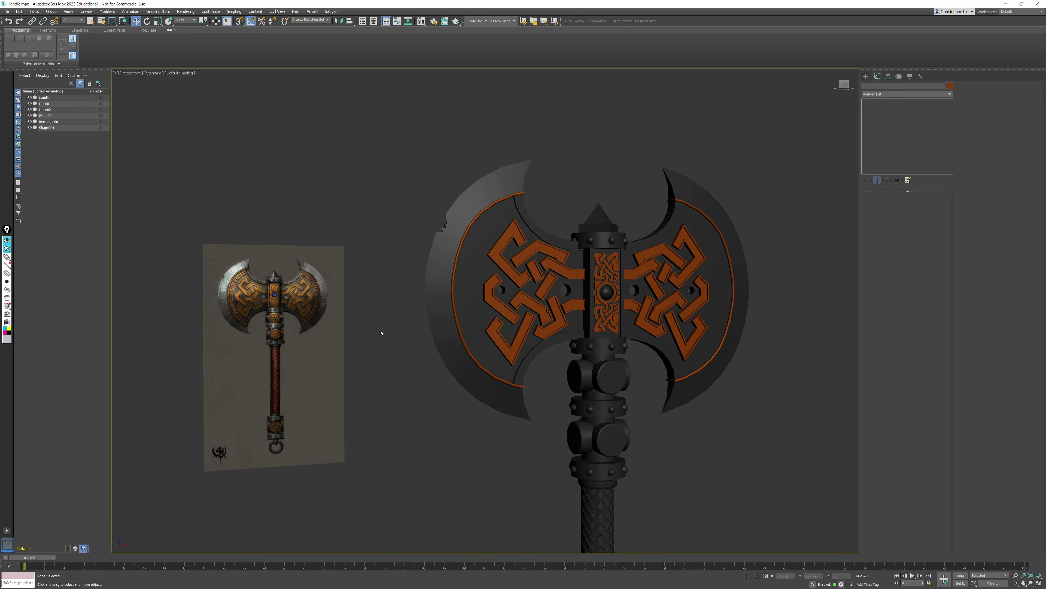
{"action": "key", "text": "f"}
{"action": "middle_click_drag", "start_coordinate": [455, 314], "coordinate": [635, 340]}
{"action": "scroll", "coordinate": [635, 340], "scroll_direction": "down", "scroll_amount": 5}
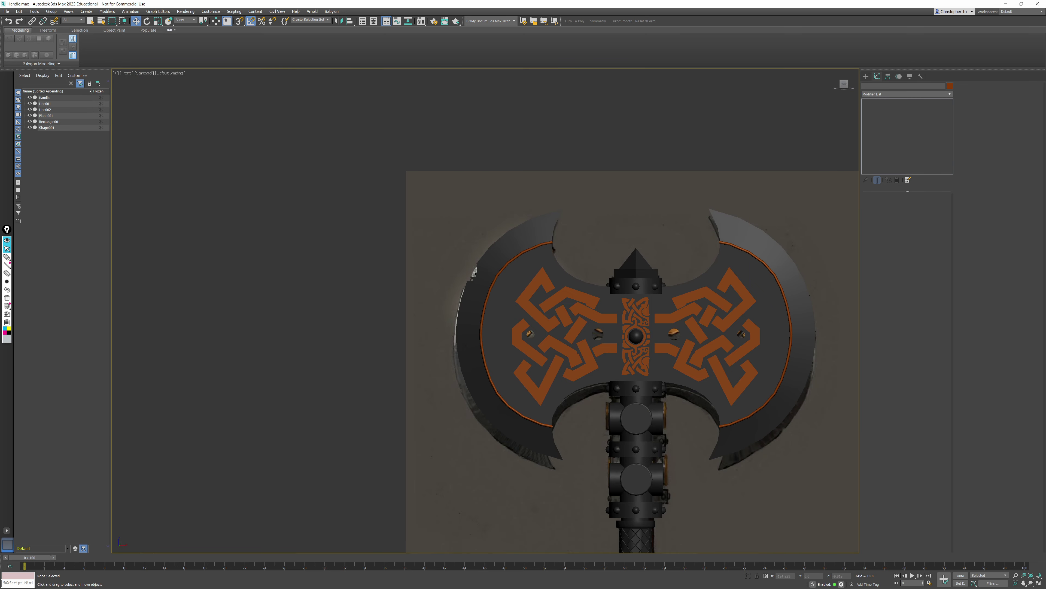
{"action": "middle_click_drag", "start_coordinate": [322, 327], "coordinate": [330, 290]}
{"action": "left_click", "coordinate": [457, 318]}
{"action": "scroll", "coordinate": [463, 315], "scroll_direction": "down", "scroll_amount": 3}
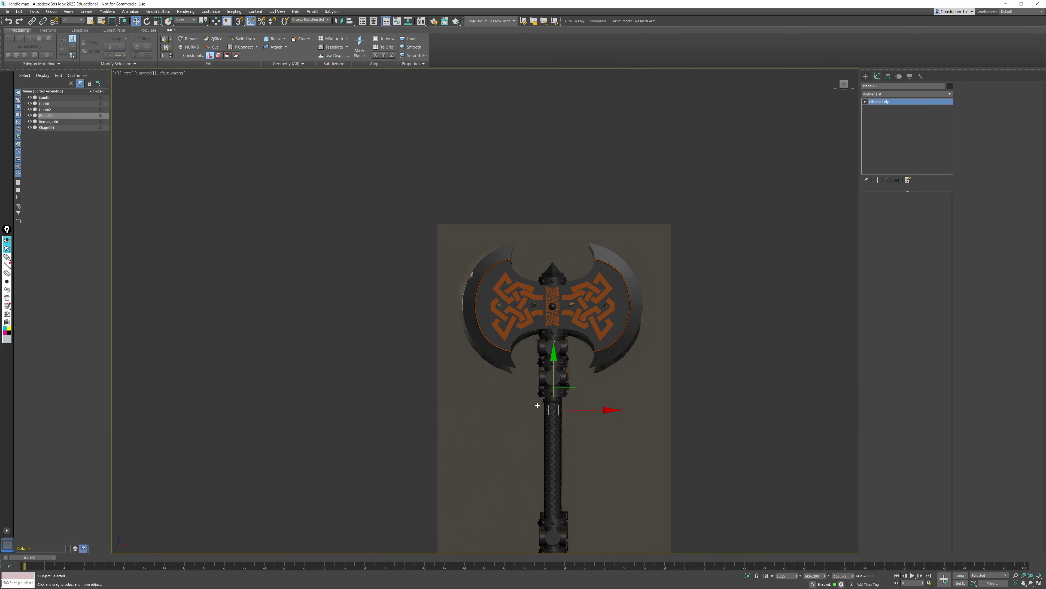
Step: Move the reference image plane sideways so the artwork sits beside the axe model
{"action": "left_click_drag", "start_coordinate": [606, 411], "coordinate": [382, 404]}
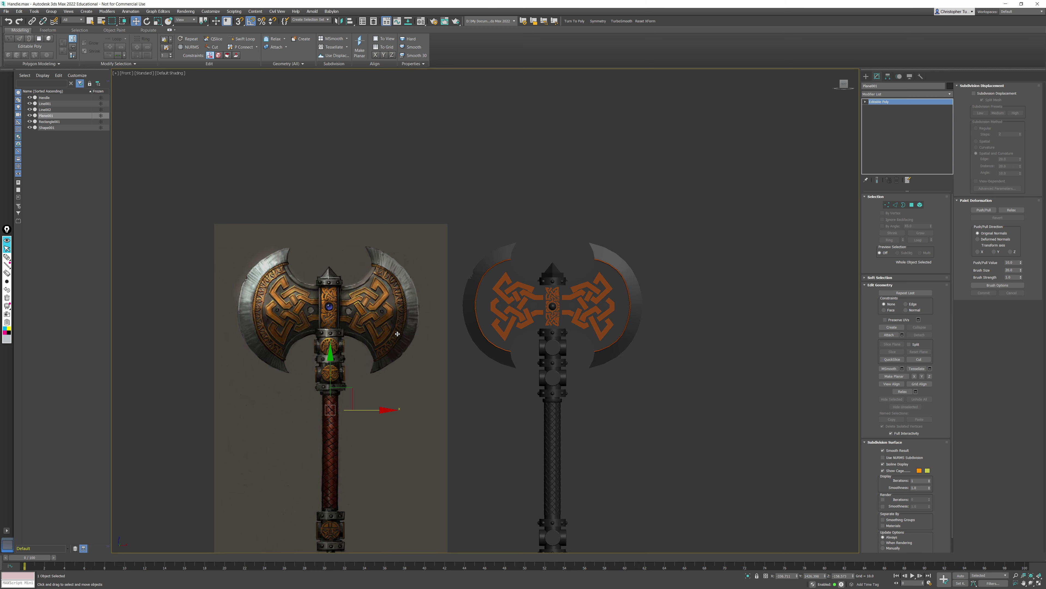
{"action": "scroll", "coordinate": [389, 328], "scroll_direction": "up", "scroll_amount": 5}
{"action": "middle_click_drag", "start_coordinate": [387, 327], "coordinate": [622, 318]}
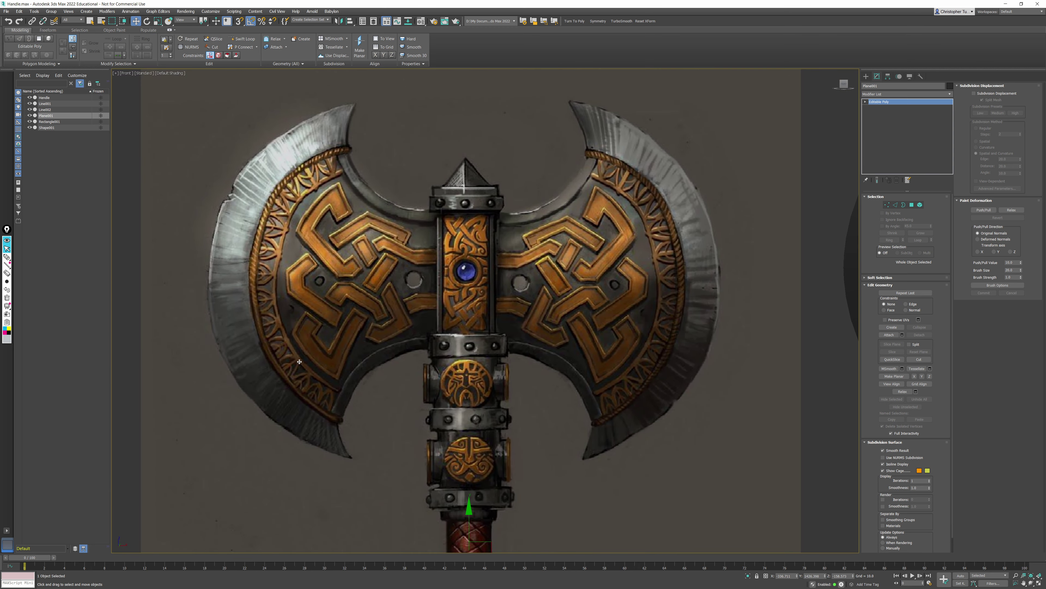
Step: Examine the twisted rope edge and repeating arch pattern along the blade border in the reference artwork
{"action": "scroll", "coordinate": [354, 398], "scroll_direction": "up", "scroll_amount": 6}
{"action": "scroll", "coordinate": [382, 328], "scroll_direction": "down", "scroll_amount": 2}
{"action": "scroll", "coordinate": [439, 484], "scroll_direction": "down", "scroll_amount": 3}
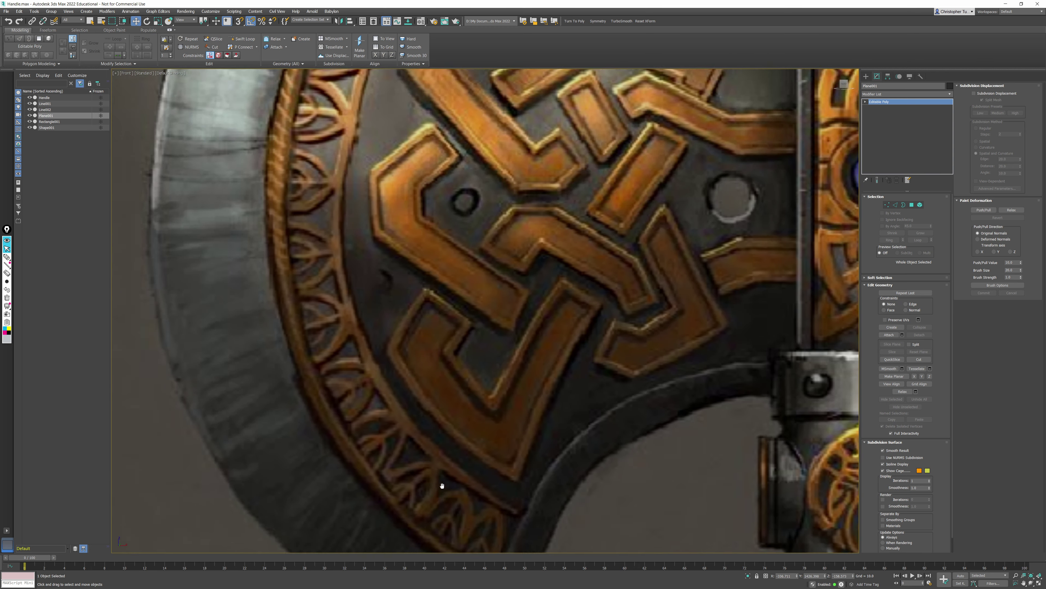
{"action": "scroll", "coordinate": [354, 256], "scroll_direction": "up", "scroll_amount": 4}
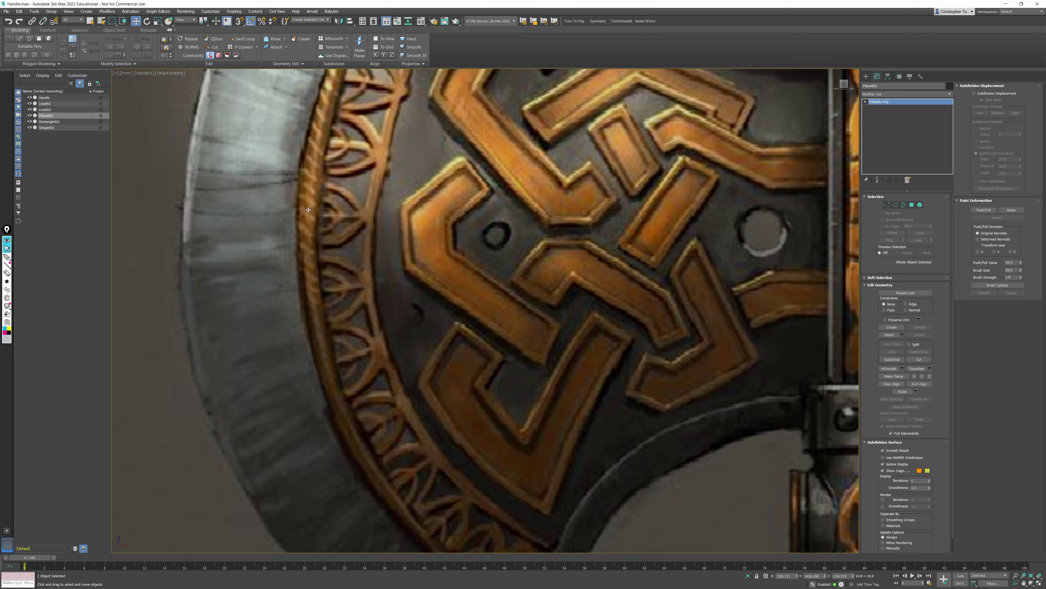
{"action": "scroll", "coordinate": [306, 227], "scroll_direction": "down", "scroll_amount": 4}
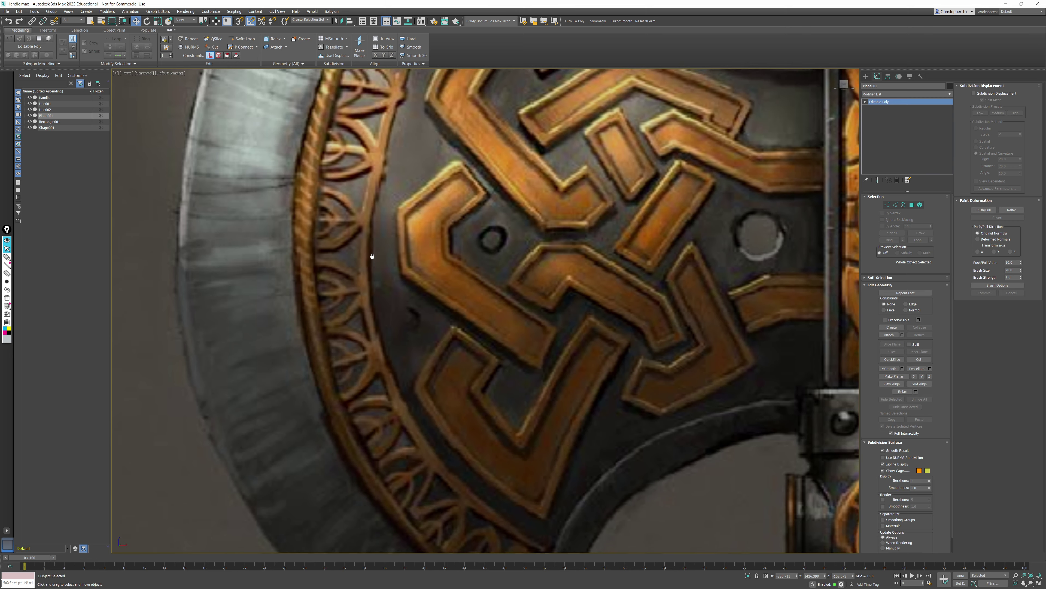
{"action": "scroll", "coordinate": [312, 300], "scroll_direction": "up", "scroll_amount": 2}
{"action": "middle_click_drag", "start_coordinate": [395, 76], "coordinate": [394, 110]}
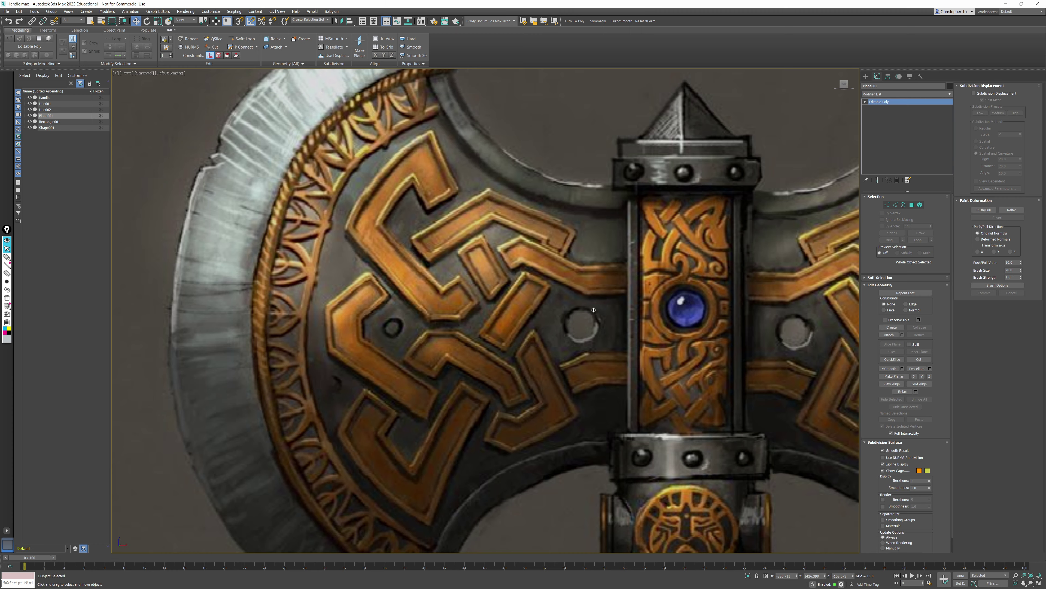
{"action": "middle_click_drag", "start_coordinate": [563, 329], "coordinate": [496, 242]}
{"action": "middle_click_drag", "start_coordinate": [329, 264], "coordinate": [385, 325]}
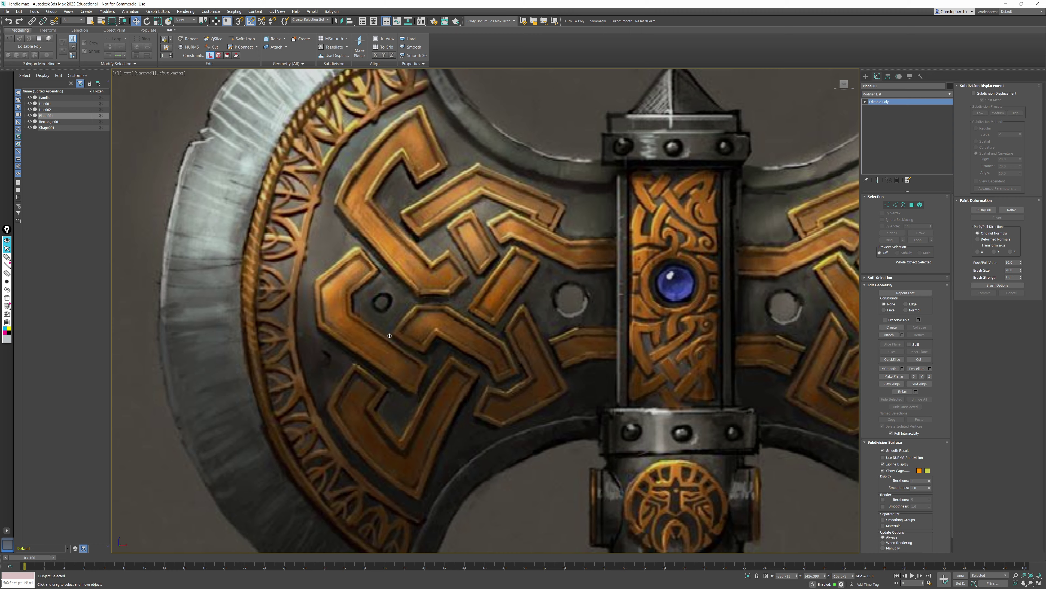
Step: Draw a small flat Plane over the center of one border arch motif and convert it to Editable Poly
{"action": "left_click", "coordinate": [866, 76]}
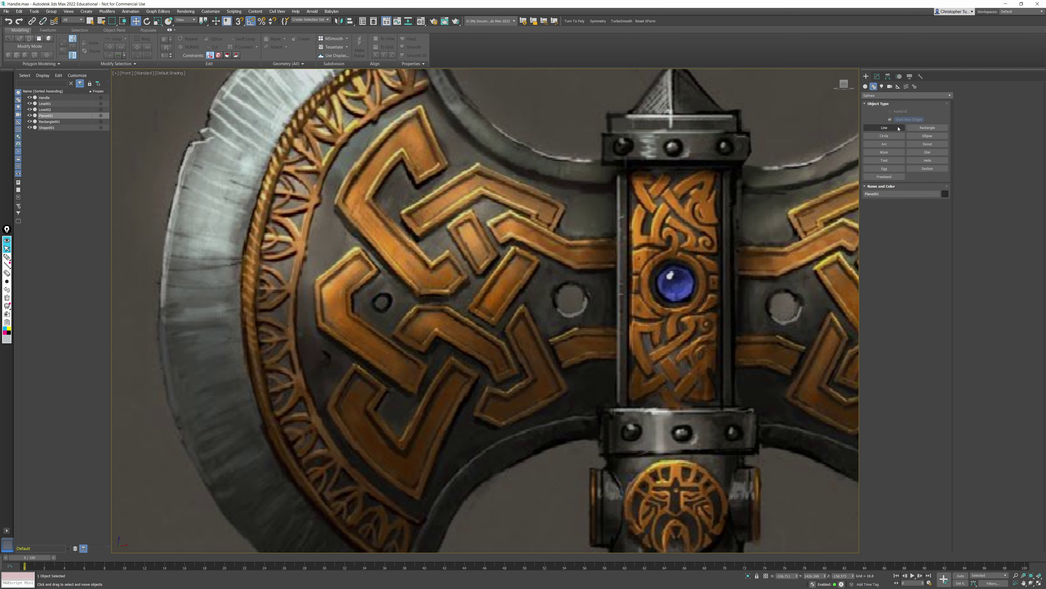
{"action": "left_click", "coordinate": [873, 86]}
{"action": "left_click", "coordinate": [865, 86]}
{"action": "left_click", "coordinate": [927, 152]}
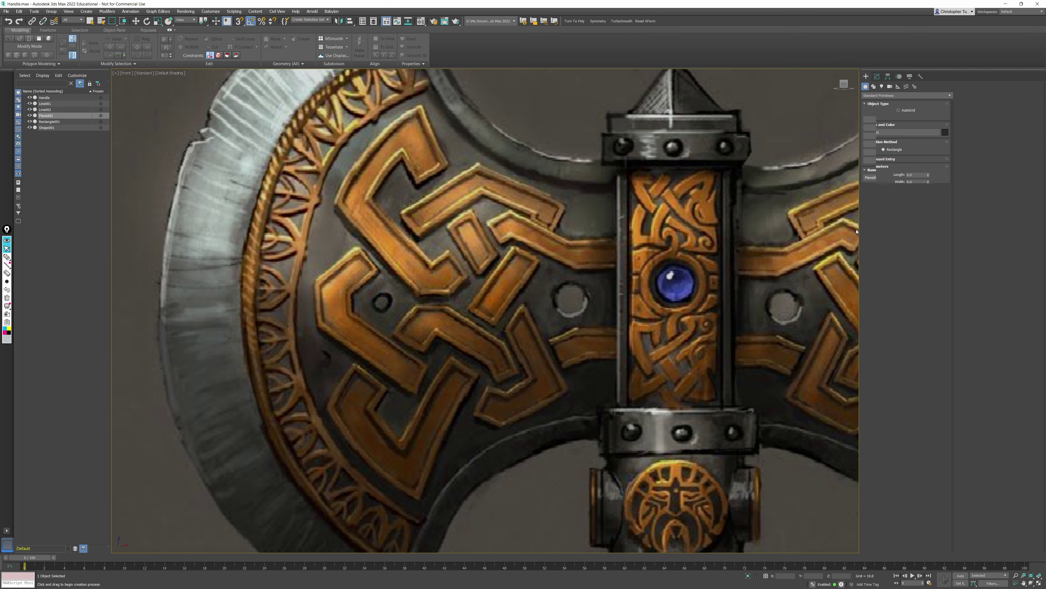
{"action": "middle_click_drag", "start_coordinate": [294, 283], "coordinate": [390, 254]}
{"action": "scroll", "coordinate": [391, 254], "scroll_direction": "up", "scroll_amount": 10}
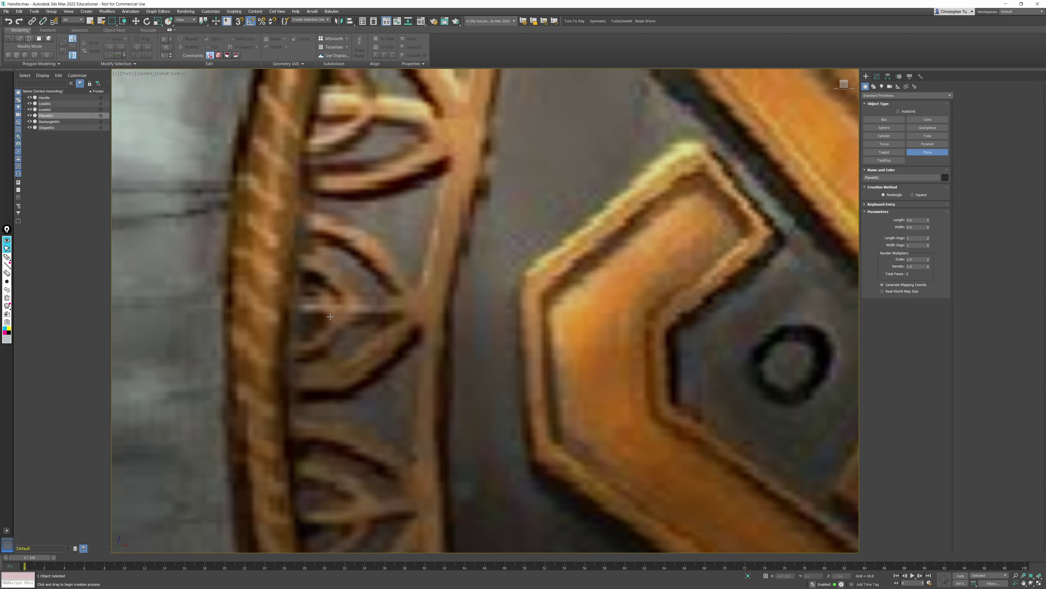
{"action": "left_click_drag", "start_coordinate": [290, 297], "coordinate": [328, 306]}
{"action": "key", "text": "w"}
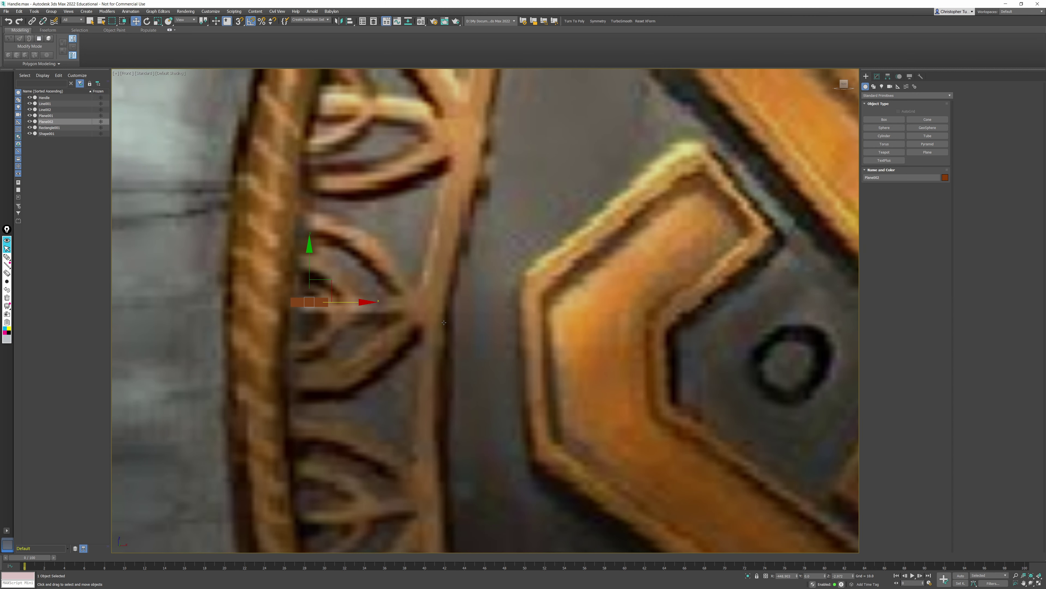
{"action": "right_click", "coordinate": [310, 309]}
{"action": "mouse_move", "coordinate": [338, 384]}
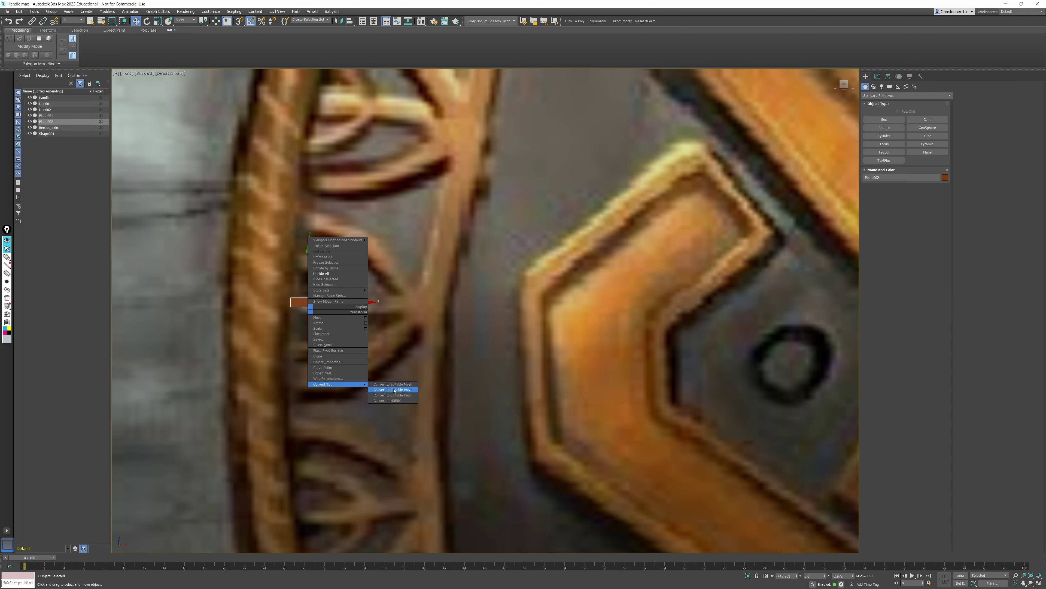
{"action": "left_click", "coordinate": [395, 389]}
Step: Extend the plane's inner end edge into a horizontal strip of five segments reaching across the inner border band
{"action": "left_click", "coordinate": [897, 205]}
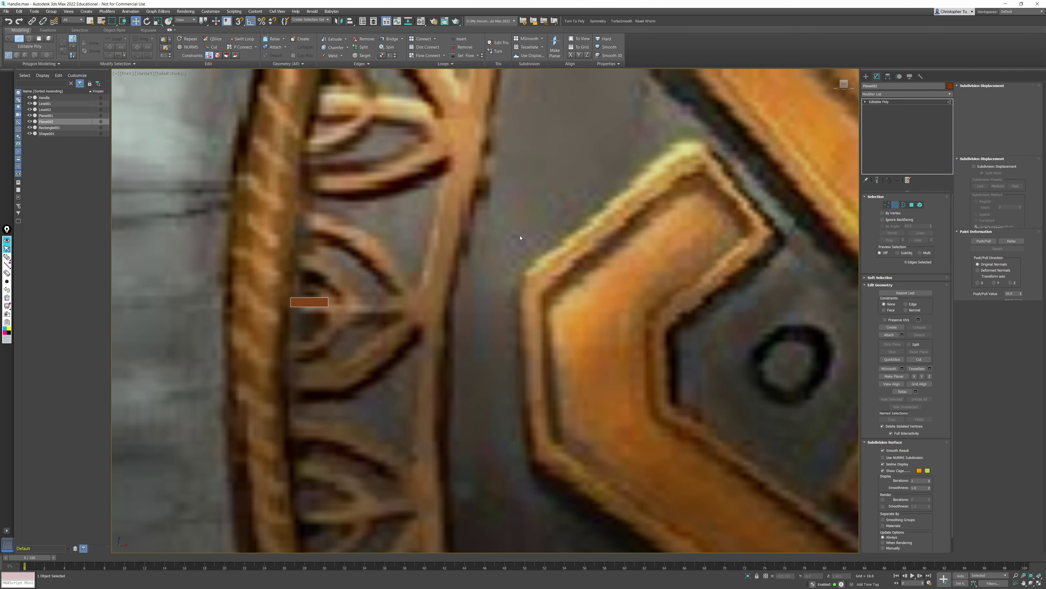
{"action": "scroll", "coordinate": [304, 276], "scroll_direction": "up", "scroll_amount": 5}
{"action": "left_click", "coordinate": [305, 325]}
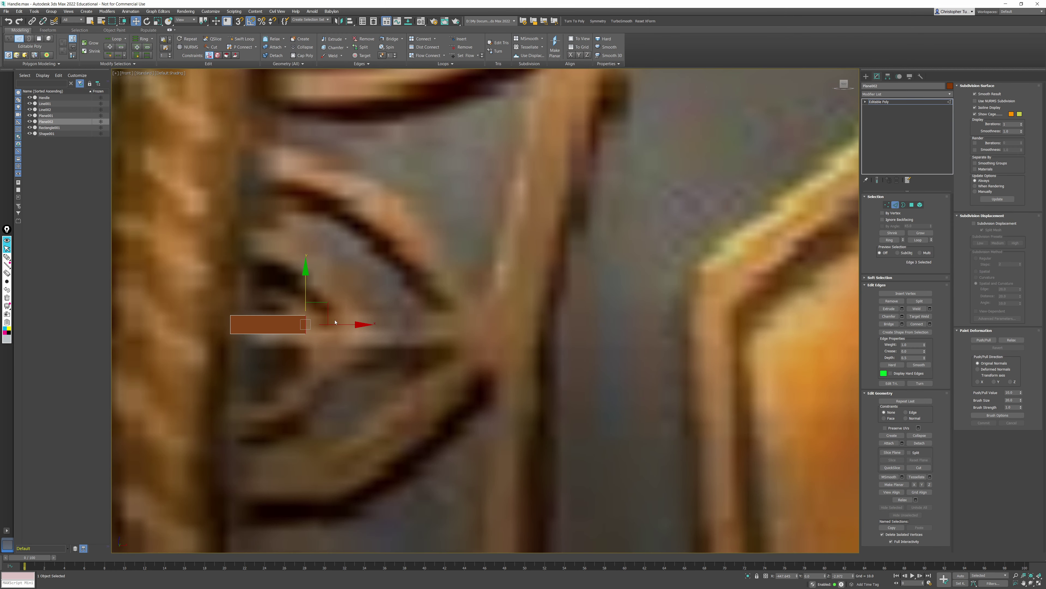
{"action": "left_click_drag", "start_coordinate": [353, 324], "coordinate": [598, 324], "text": "shift"}
Step: Extrude the upper edge of the strip's second segment into a three-segment inner arch curving back to the rope edge
{"action": "left_click", "coordinate": [329, 315]}
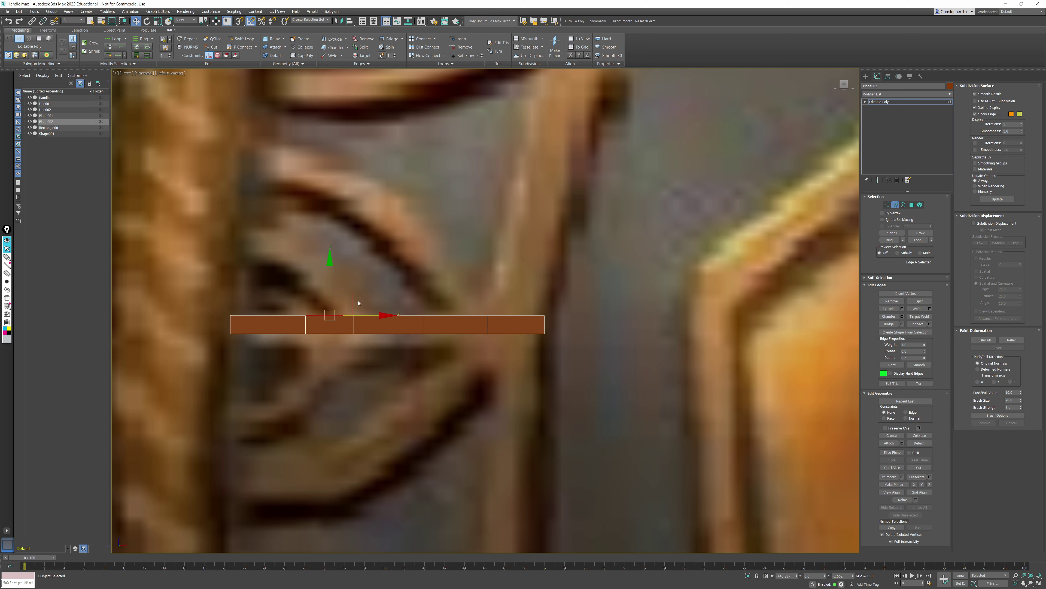
{"action": "left_click_drag", "start_coordinate": [344, 297], "coordinate": [306, 201], "text": "shift"}
{"action": "key", "text": "e"}
{"action": "key", "text": "w"}
{"action": "key", "text": "e"}
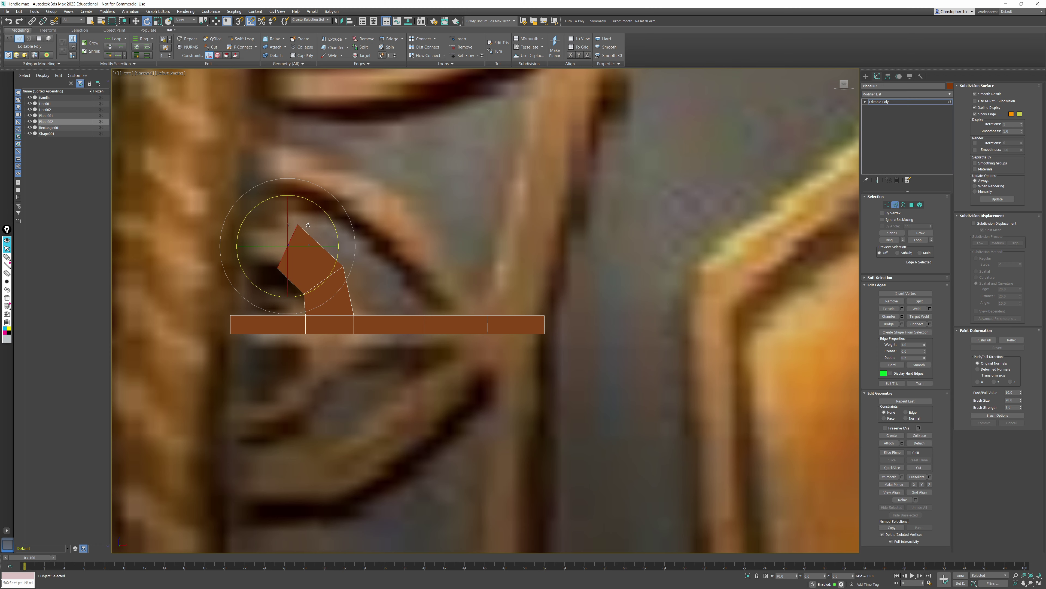
{"action": "key", "text": "w"}
{"action": "left_click_drag", "start_coordinate": [342, 248], "coordinate": [285, 247], "text": "shift"}
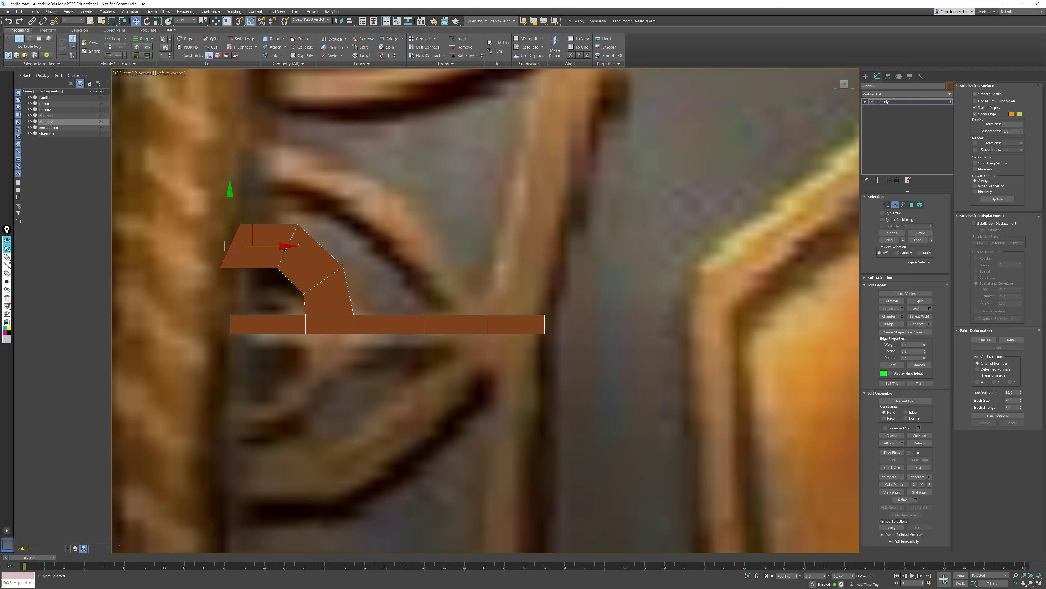
{"action": "key", "text": "e"}
{"action": "left_click_drag", "start_coordinate": [257, 205], "coordinate": [239, 176]}
{"action": "key", "text": "w"}
Step: Extrude the upper edge of the strip's fourth segment into the larger outer arch and position its end at the rope edge
{"action": "middle_click_drag", "start_coordinate": [399, 297], "coordinate": [392, 304]}
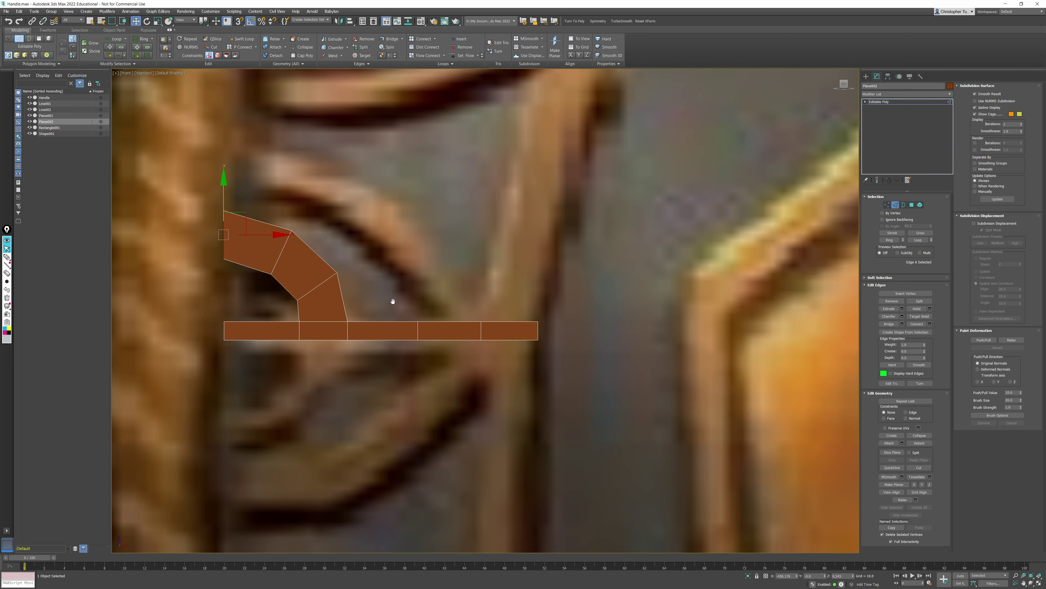
{"action": "left_click", "coordinate": [451, 321]}
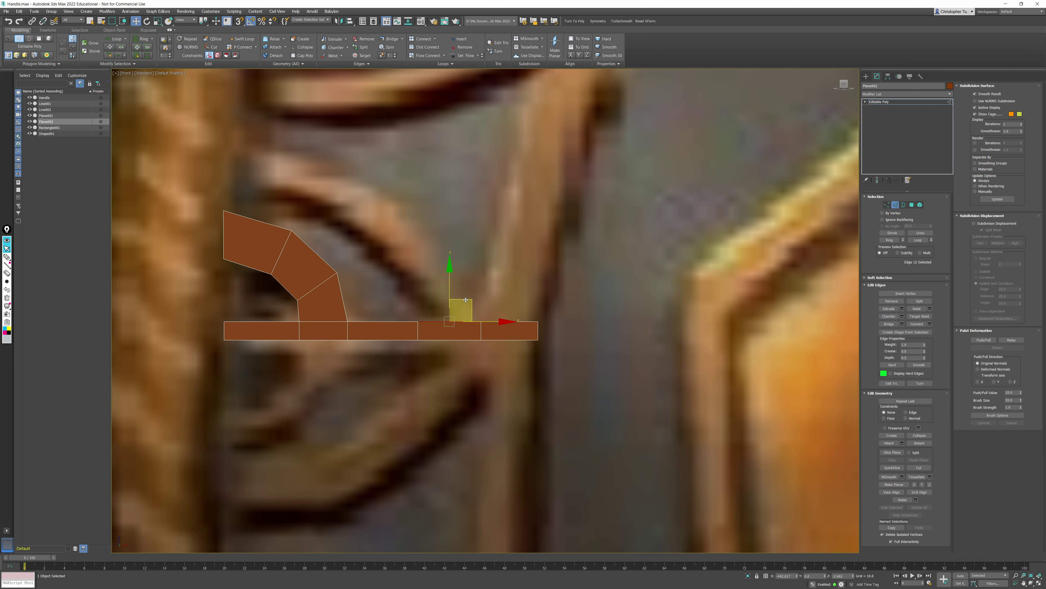
{"action": "left_click_drag", "start_coordinate": [460, 308], "coordinate": [264, 109], "text": "shift"}
{"action": "key", "text": "e"}
{"action": "key", "text": "w"}
{"action": "key", "text": "e"}
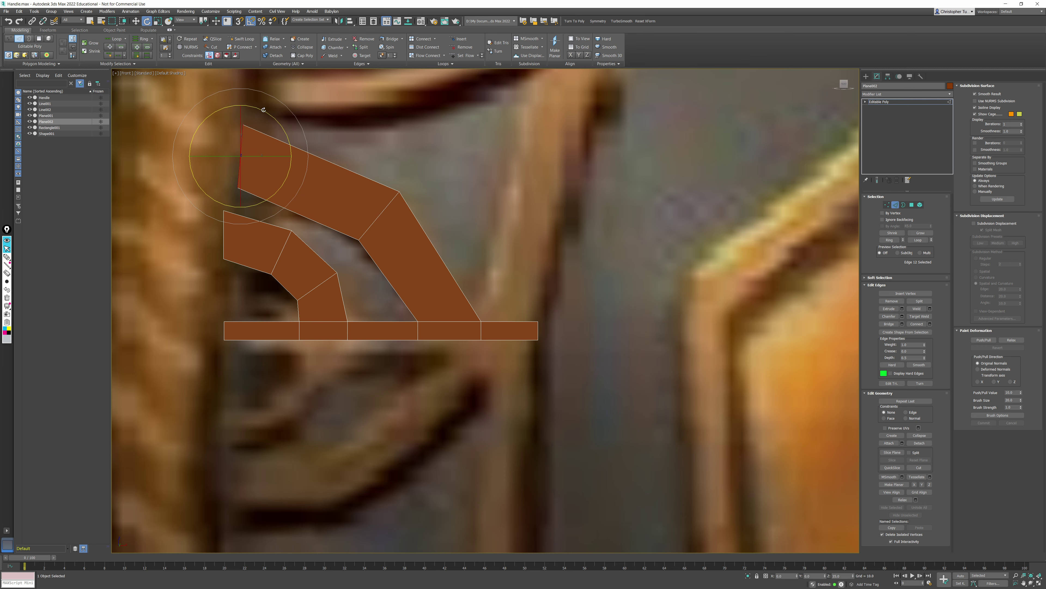
{"action": "key", "text": "w"}
{"action": "left_click", "coordinate": [250, 132]}
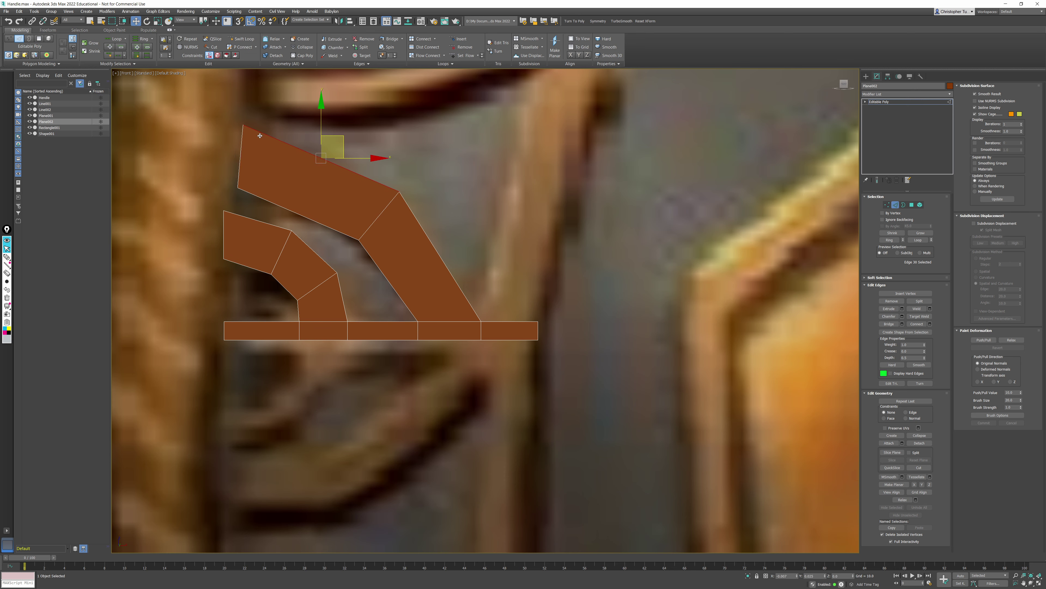
{"action": "left_click_drag", "start_coordinate": [253, 160], "coordinate": [230, 136]}
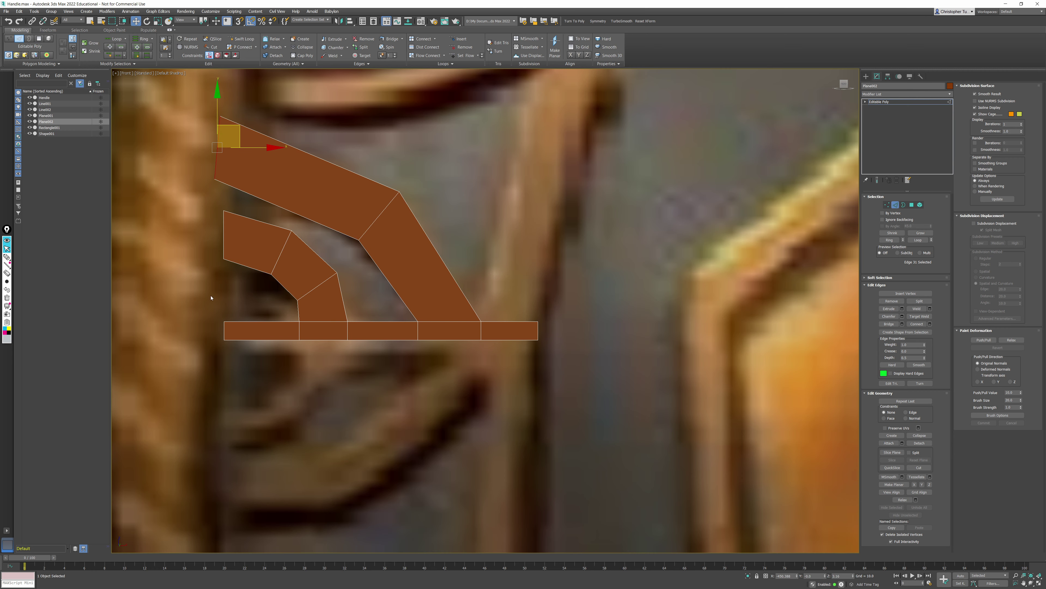
Step: Extend the upper edge of the strip's last segment upward to form the straight inner border band
{"action": "middle_click_drag", "start_coordinate": [260, 351], "coordinate": [187, 276]}
{"action": "middle_click_drag", "start_coordinate": [427, 257], "coordinate": [413, 438]}
{"action": "left_click", "coordinate": [437, 362]}
{"action": "left_click_drag", "start_coordinate": [411, 390], "coordinate": [431, 170], "text": "shift"}
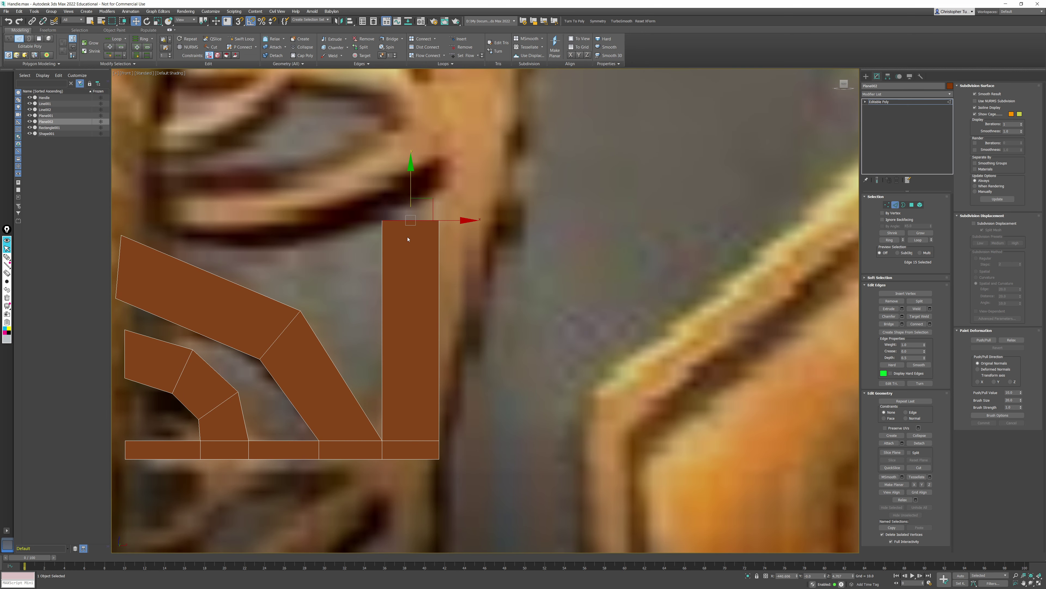
Step: Add two edge loops across the upright border band with Swift Loop
{"action": "middle_click_drag", "start_coordinate": [399, 278], "coordinate": [430, 198]}
{"action": "key", "text": "alt+1"}
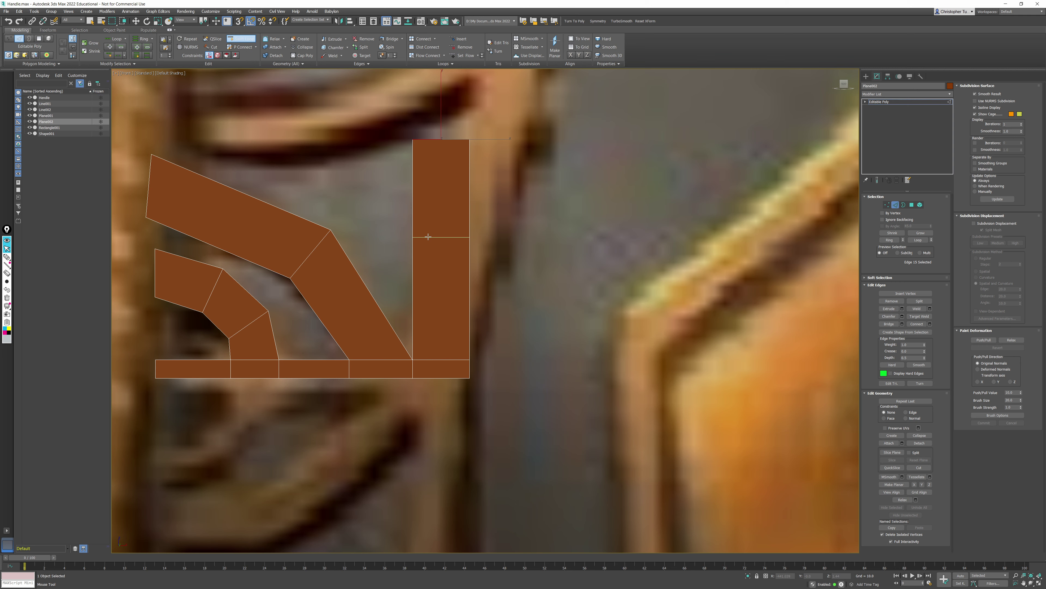
{"action": "left_click", "coordinate": [429, 228]}
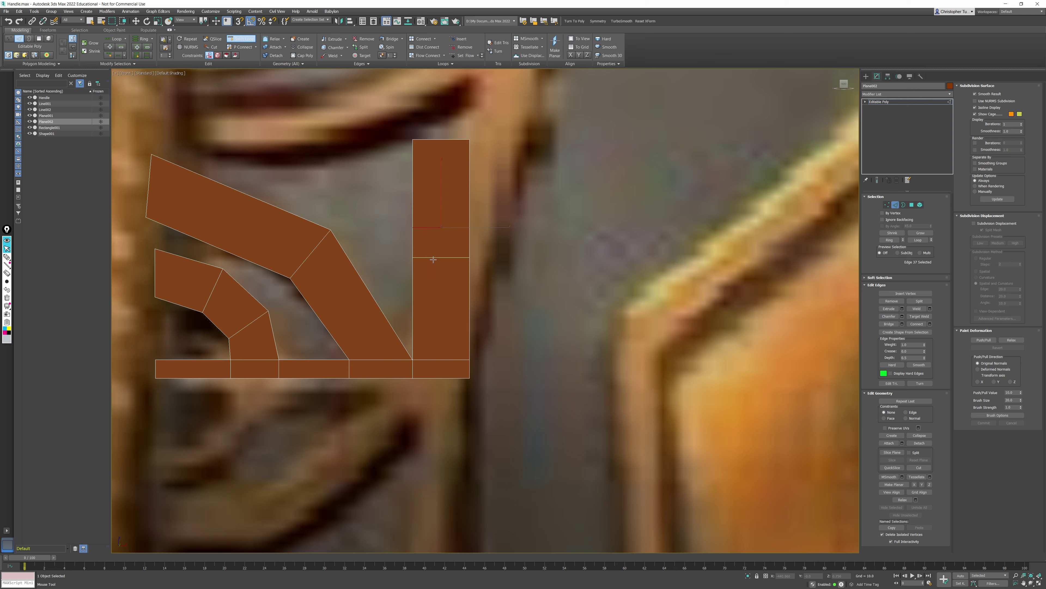
{"action": "left_click", "coordinate": [430, 288]}
{"action": "right_click", "coordinate": [574, 248]}
{"action": "left_click", "coordinate": [532, 256]}
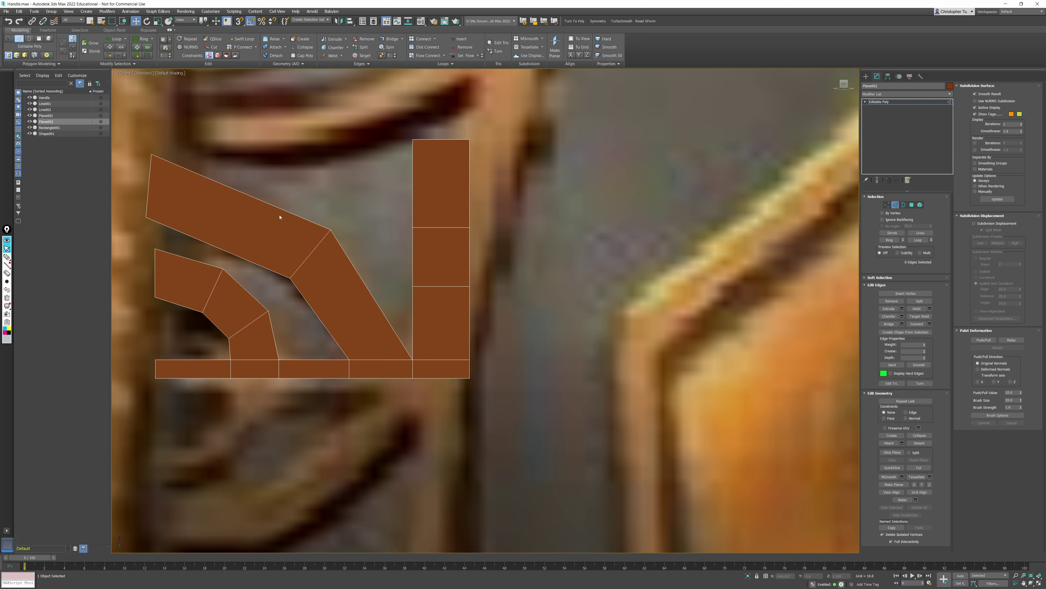
Step: Add an edge loop across the outer arch's upper segment and shift it outward to round the curve
{"action": "key", "text": "alt+1"}
{"action": "left_click", "coordinate": [248, 199]}
{"action": "right_click", "coordinate": [256, 202]}
{"action": "left_click_drag", "start_coordinate": [258, 202], "coordinate": [264, 189]}
{"action": "left_click", "coordinate": [341, 201]}
{"action": "scroll", "coordinate": [343, 225], "scroll_direction": "up", "scroll_amount": 2}
{"action": "middle_click_drag", "start_coordinate": [345, 226], "coordinate": [372, 227]}
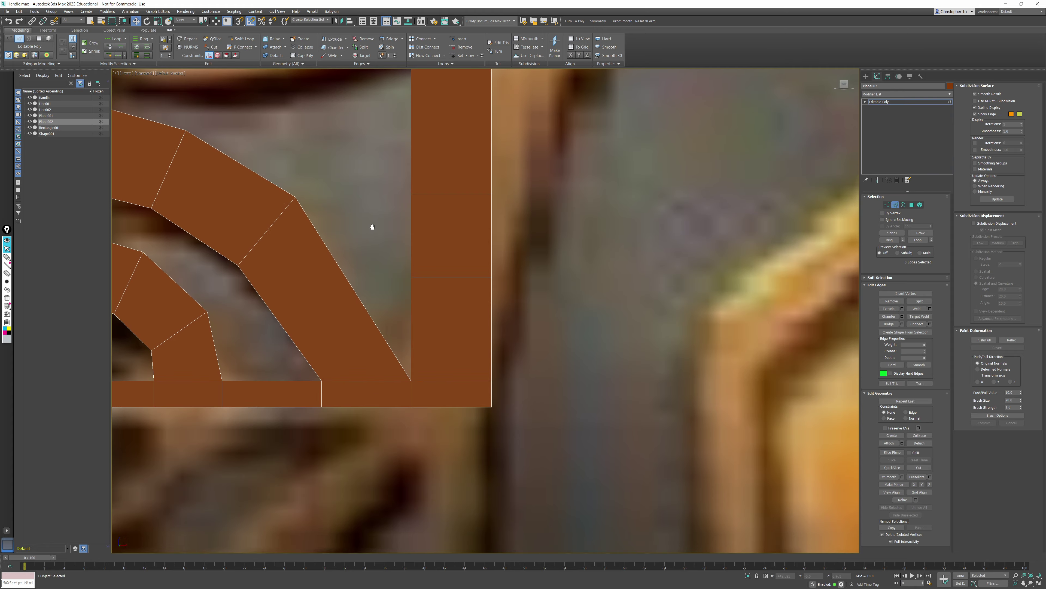
{"action": "scroll", "coordinate": [372, 226], "scroll_direction": "down", "scroll_amount": 3}
Step: Mirror the half motif downward with Symmetry on the Y axis and convert the result to Editable Poly
{"action": "left_click", "coordinate": [375, 315]}
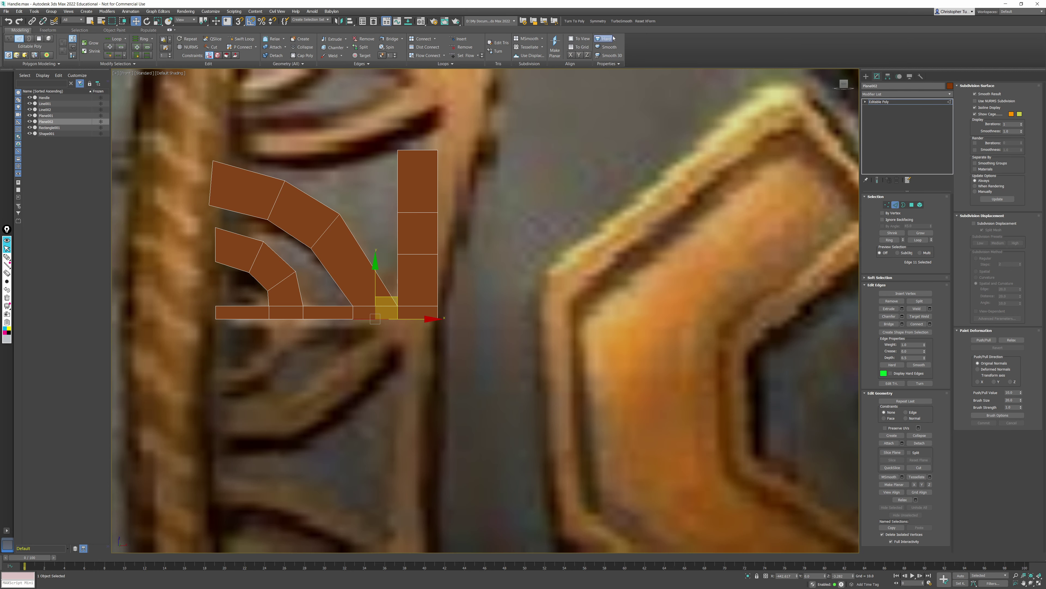
{"action": "left_click", "coordinate": [598, 21]}
{"action": "left_click", "coordinate": [885, 226]}
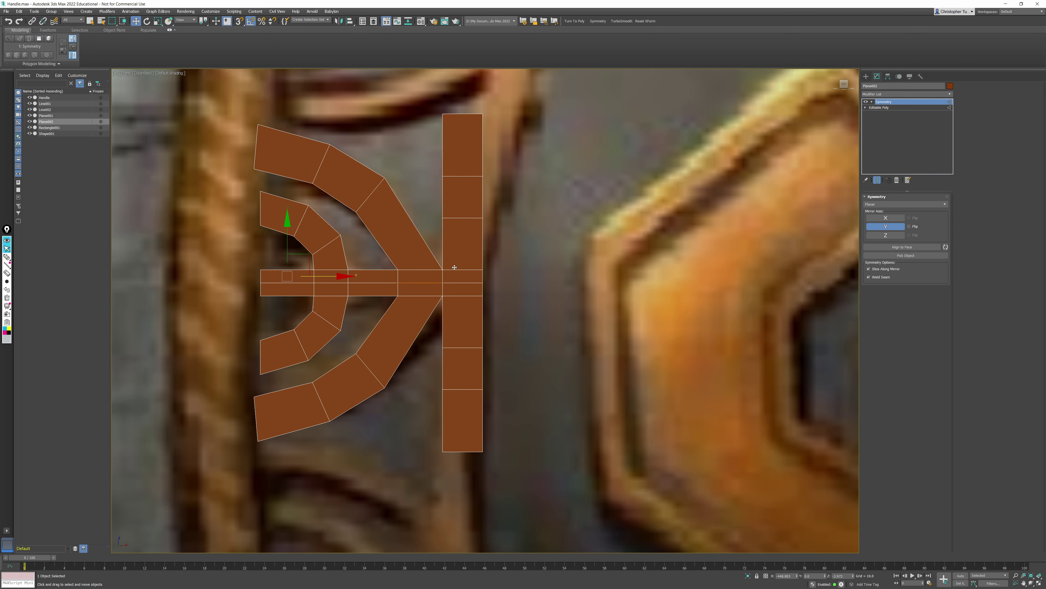
{"action": "right_click", "coordinate": [455, 267]}
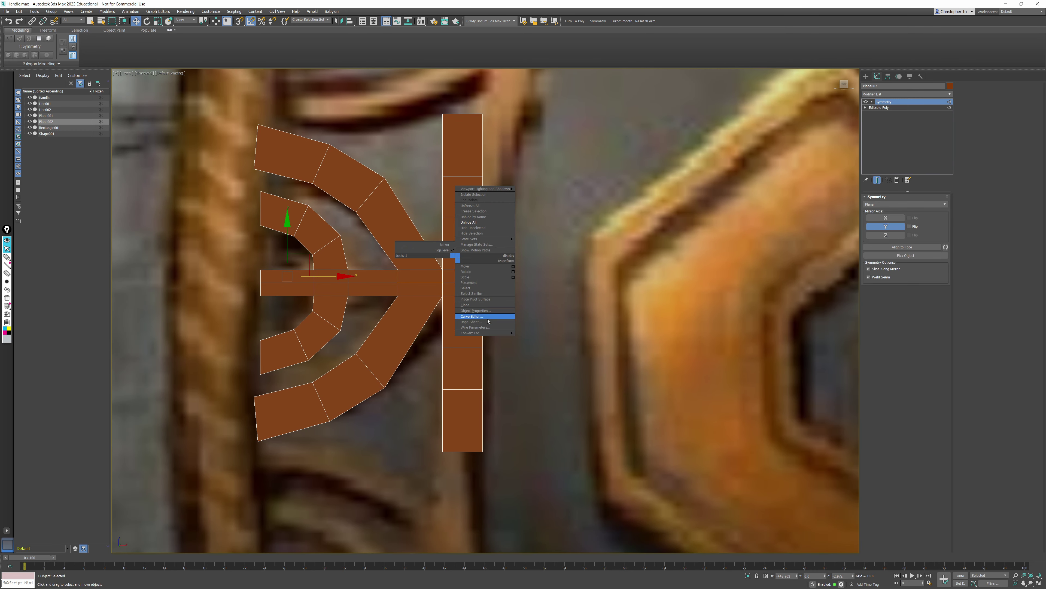
{"action": "mouse_move", "coordinate": [486, 335]}
{"action": "left_click", "coordinate": [540, 337]}
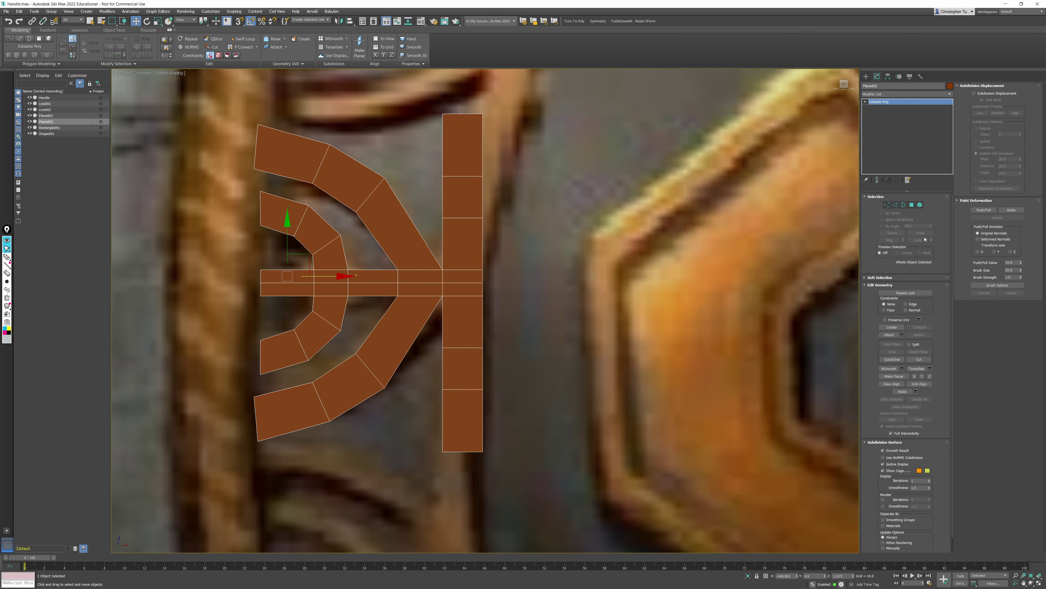
Step: Remove the center edge loop running along the mirrored motif's seam
{"action": "left_click", "coordinate": [896, 205]}
{"action": "double_click", "coordinate": [376, 283]}
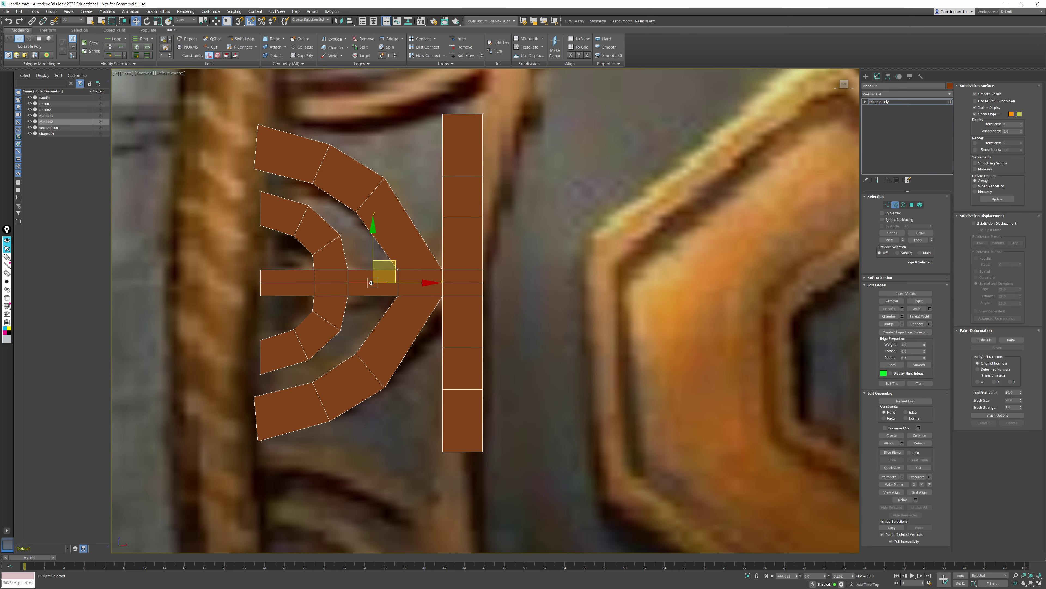
{"action": "key", "text": "ctrl+BackSpace"}
Step: Mirror the arch motif downward across its border band's bottom edge with Symmetry on the Y axis and convert to Editable Poly
{"action": "scroll", "coordinate": [386, 321], "scroll_direction": "down", "scroll_amount": 6}
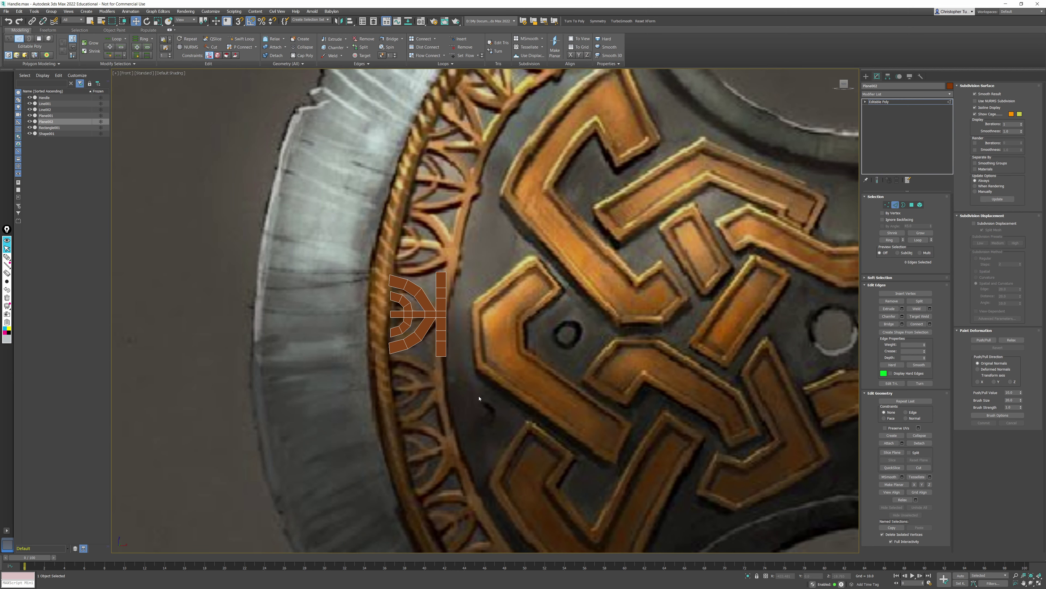
{"action": "scroll", "coordinate": [424, 376], "scroll_direction": "down", "scroll_amount": 2}
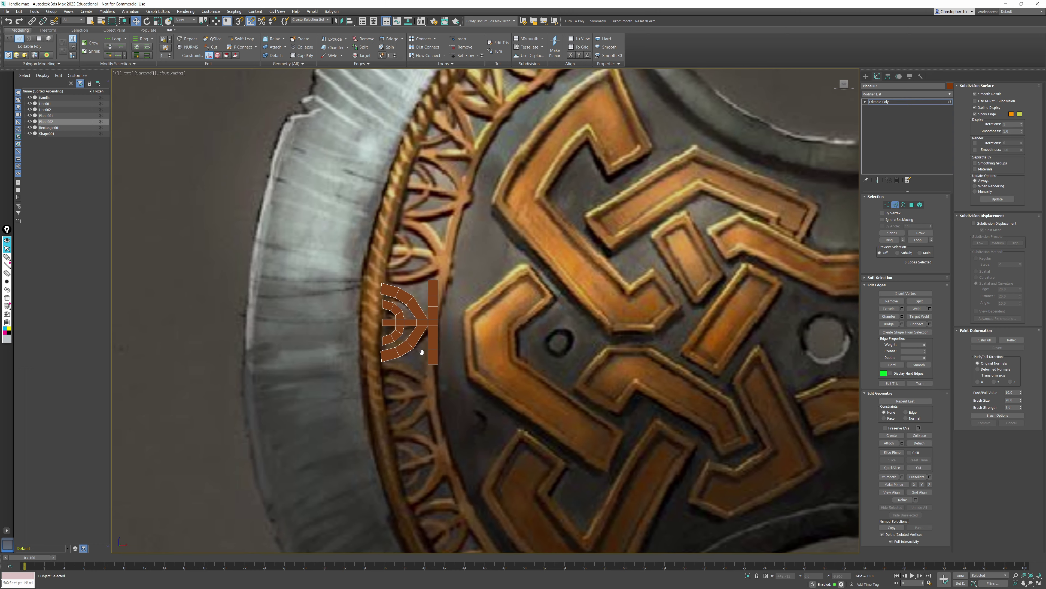
{"action": "scroll", "coordinate": [429, 371], "scroll_direction": "up", "scroll_amount": 6}
{"action": "left_click", "coordinate": [431, 361]}
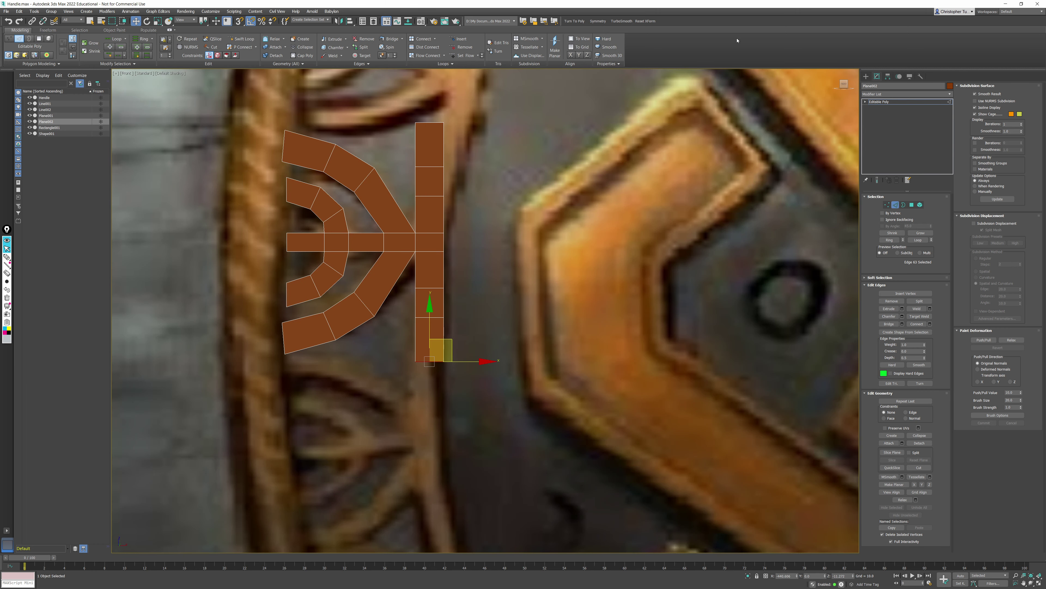
{"action": "left_click", "coordinate": [598, 21]}
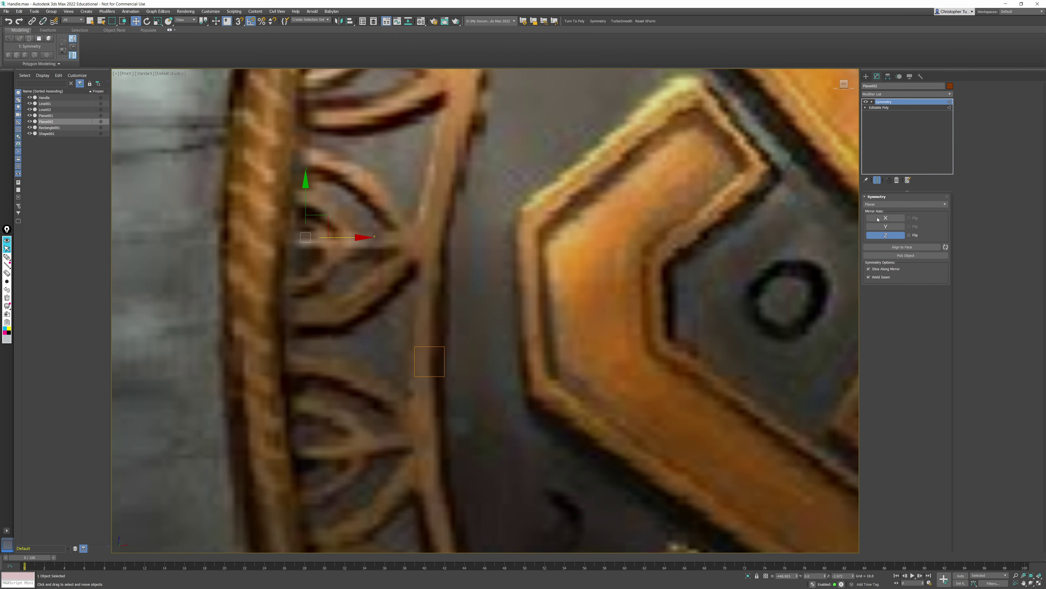
{"action": "left_click", "coordinate": [884, 227]}
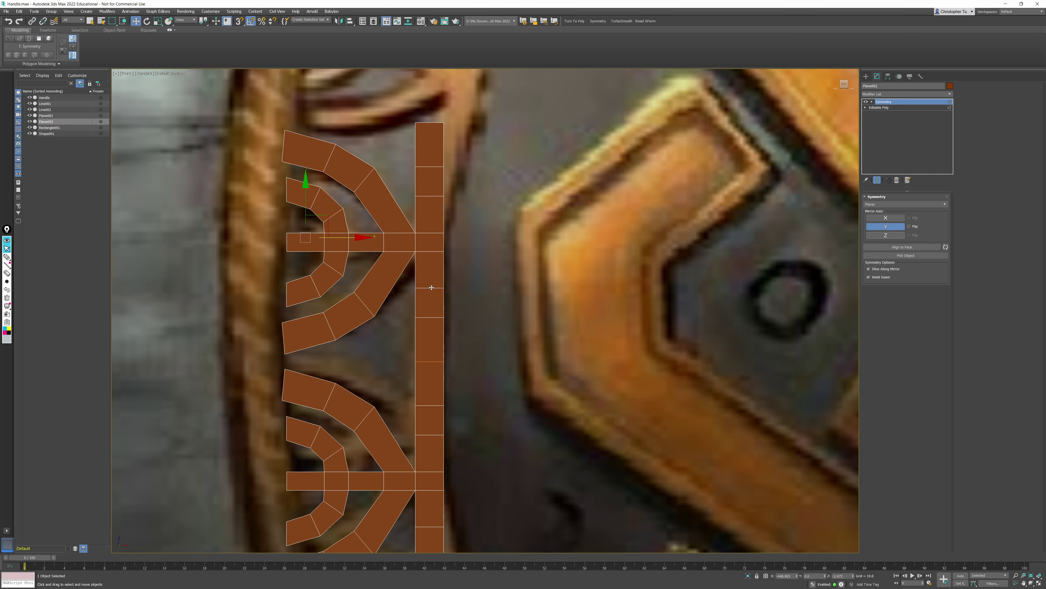
{"action": "right_click", "coordinate": [431, 287]}
{"action": "left_click", "coordinate": [496, 363]}
Step: Mirror the two-motif strip upward across the band's top edge with flipped Y-axis Symmetry and convert to Editable Poly
{"action": "scroll", "coordinate": [511, 318], "scroll_direction": "down", "scroll_amount": 2}
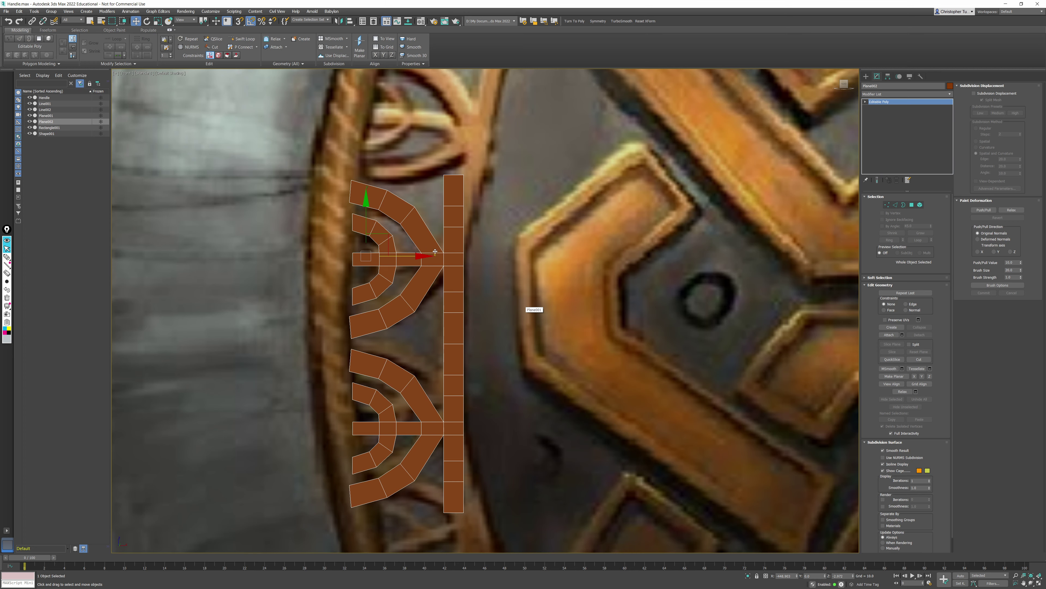
{"action": "middle_click_drag", "start_coordinate": [435, 251], "coordinate": [430, 323]}
{"action": "left_click", "coordinate": [895, 205]}
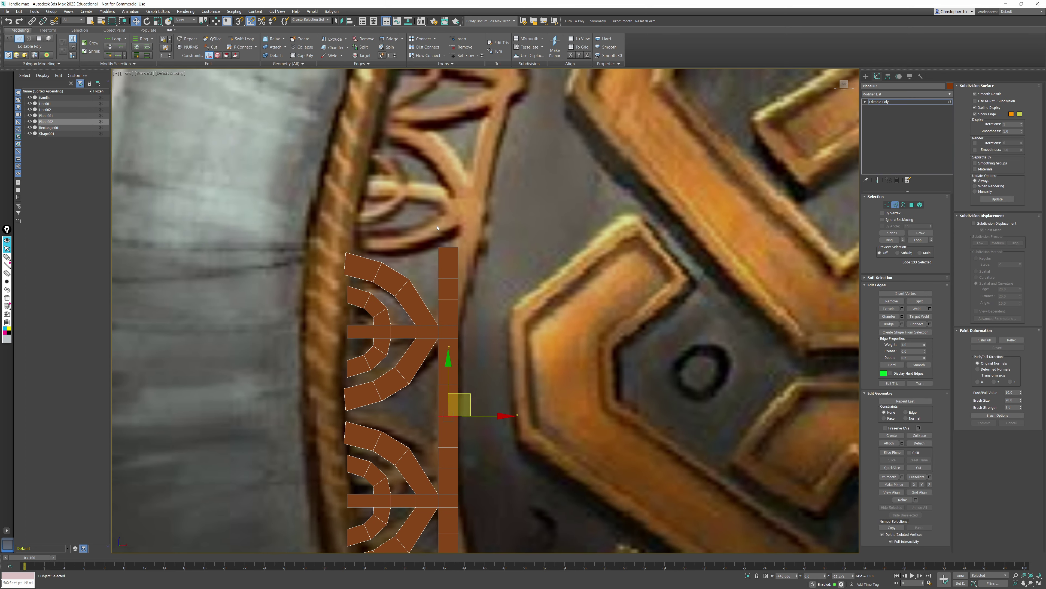
{"action": "left_click", "coordinate": [448, 248]}
{"action": "scroll", "coordinate": [663, 304], "scroll_direction": "down", "scroll_amount": 2}
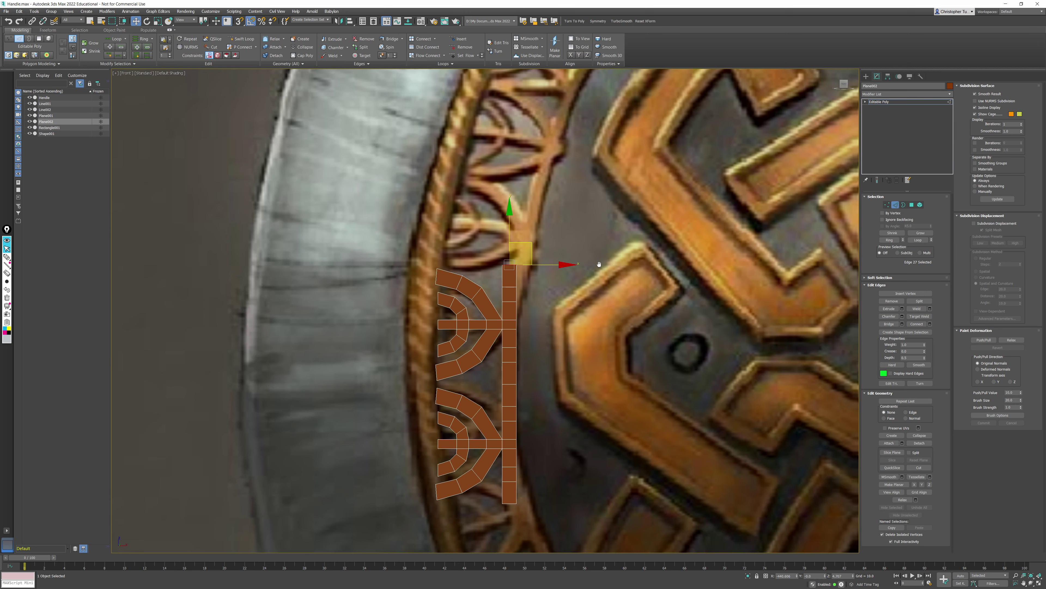
{"action": "middle_click_drag", "start_coordinate": [598, 264], "coordinate": [576, 270]}
{"action": "left_click", "coordinate": [599, 21]}
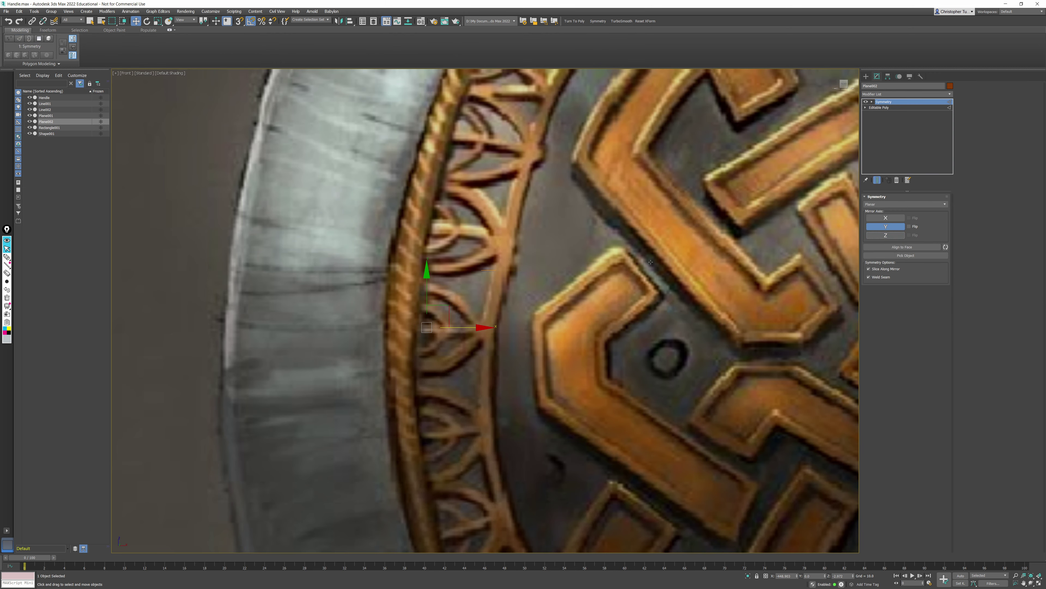
{"action": "left_click", "coordinate": [909, 226]}
{"action": "scroll", "coordinate": [517, 297], "scroll_direction": "down", "scroll_amount": 2}
{"action": "scroll", "coordinate": [518, 297], "scroll_direction": "down", "scroll_amount": 2}
{"action": "right_click", "coordinate": [490, 289]}
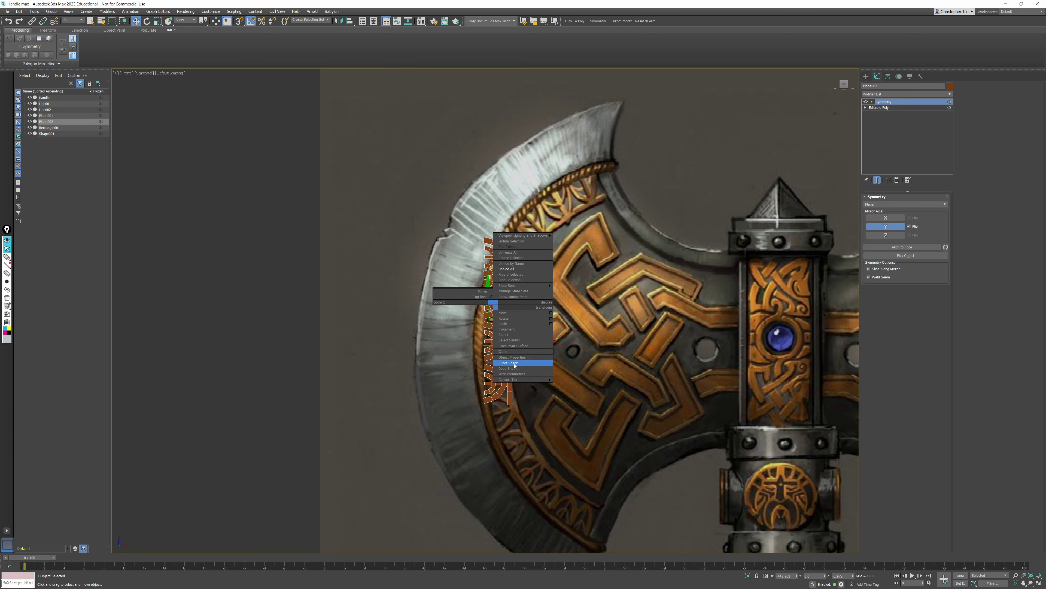
{"action": "mouse_move", "coordinate": [524, 384]}
{"action": "left_click", "coordinate": [577, 385]}
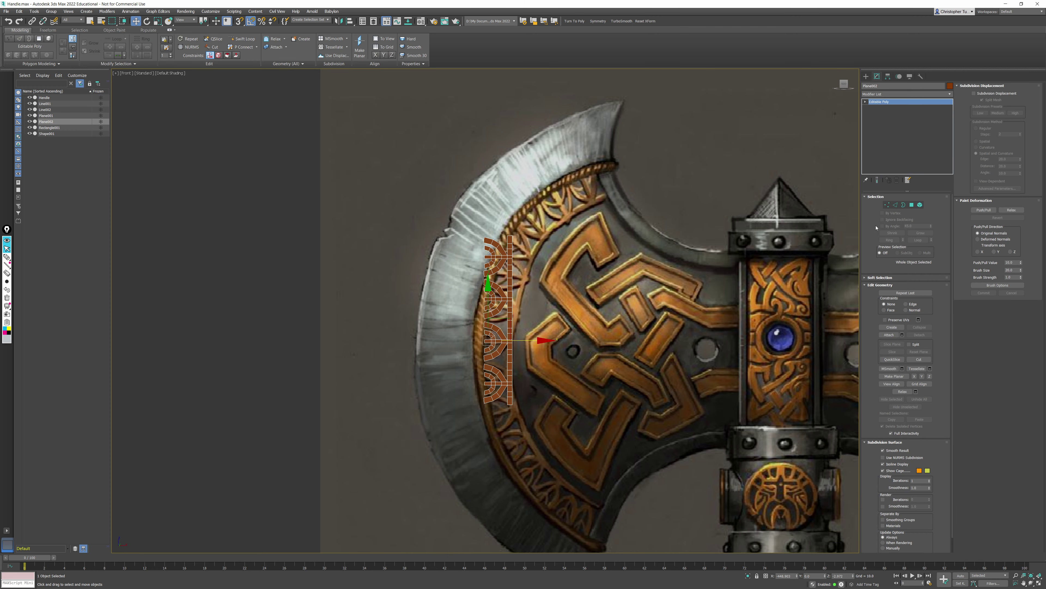
Step: Mirror the four-motif strip downward across the band's bottom edge with Symmetry on the Y axis and convert to Editable Poly
{"action": "left_click", "coordinate": [896, 204]}
{"action": "scroll", "coordinate": [512, 411], "scroll_direction": "up", "scroll_amount": 4}
{"action": "left_click_drag", "start_coordinate": [497, 395], "coordinate": [498, 394]}
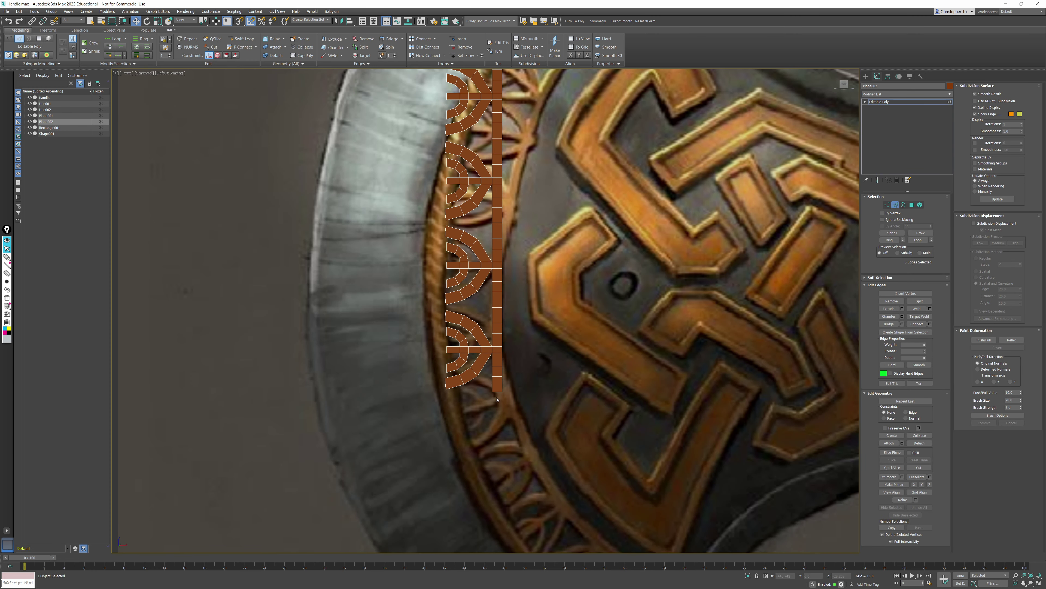
{"action": "left_click", "coordinate": [497, 391]}
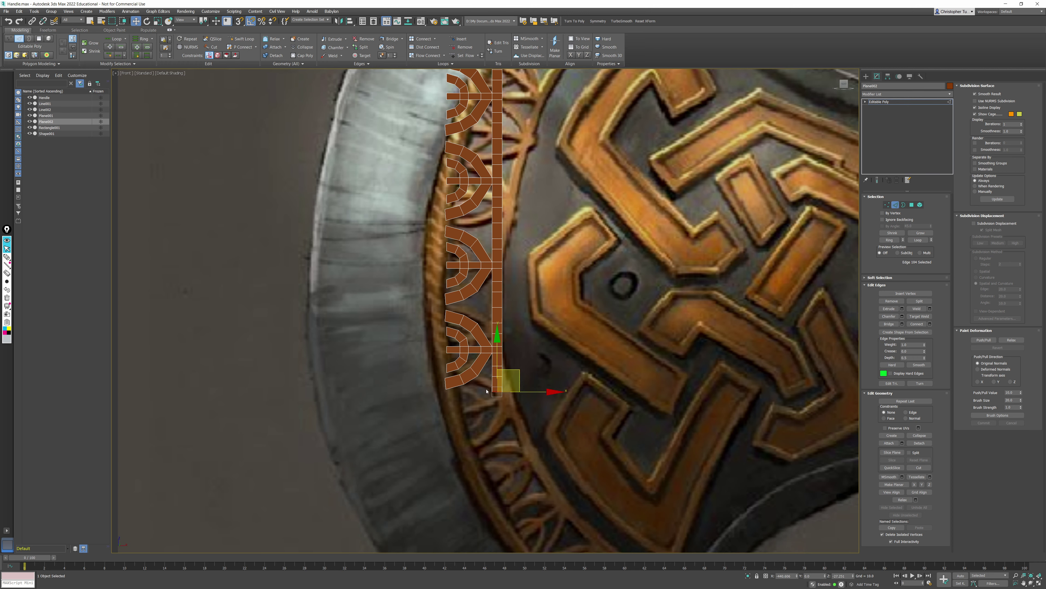
{"action": "left_click", "coordinate": [598, 21]}
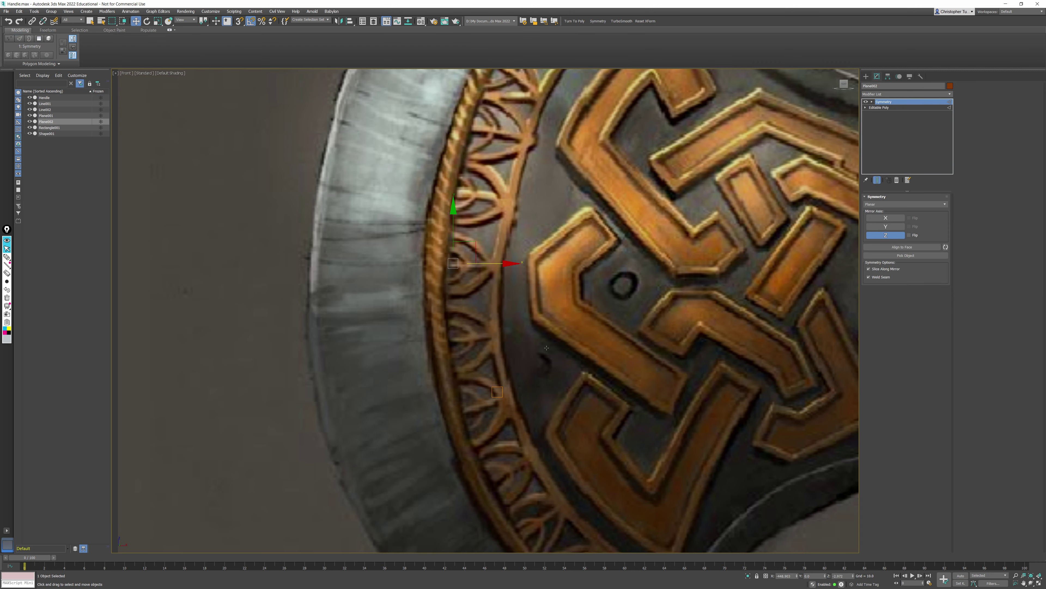
{"action": "left_click", "coordinate": [885, 226]}
{"action": "scroll", "coordinate": [534, 294], "scroll_direction": "down", "scroll_amount": 3}
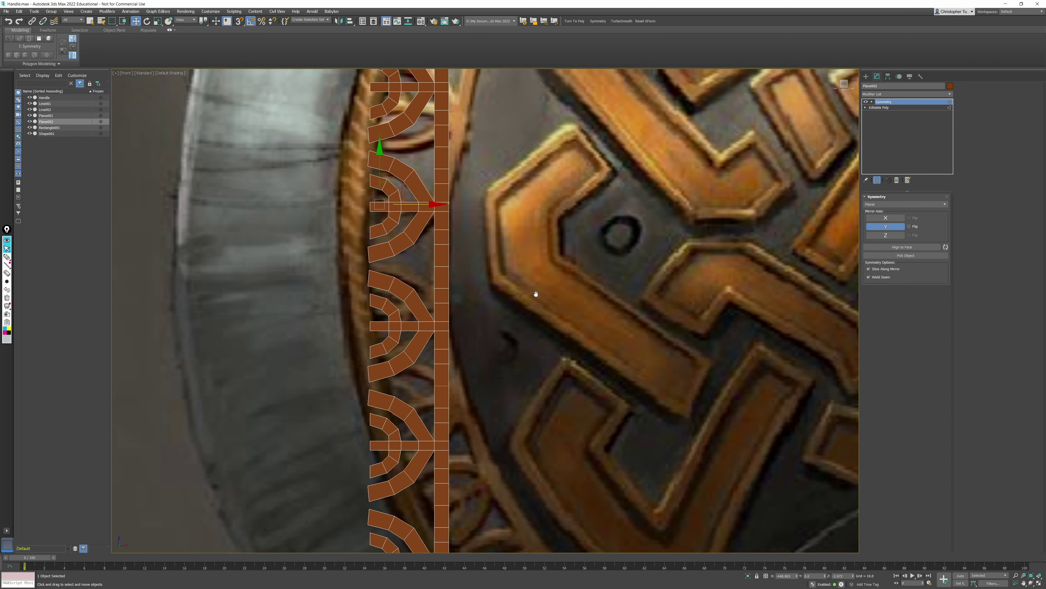
{"action": "scroll", "coordinate": [524, 257], "scroll_direction": "down", "scroll_amount": 4}
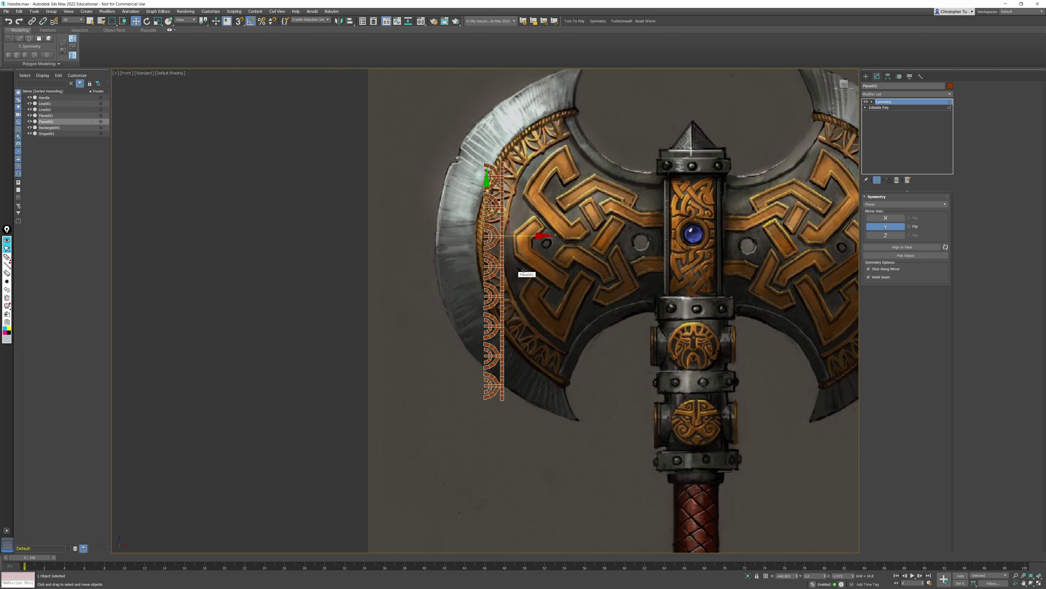
{"action": "right_click", "coordinate": [500, 260]}
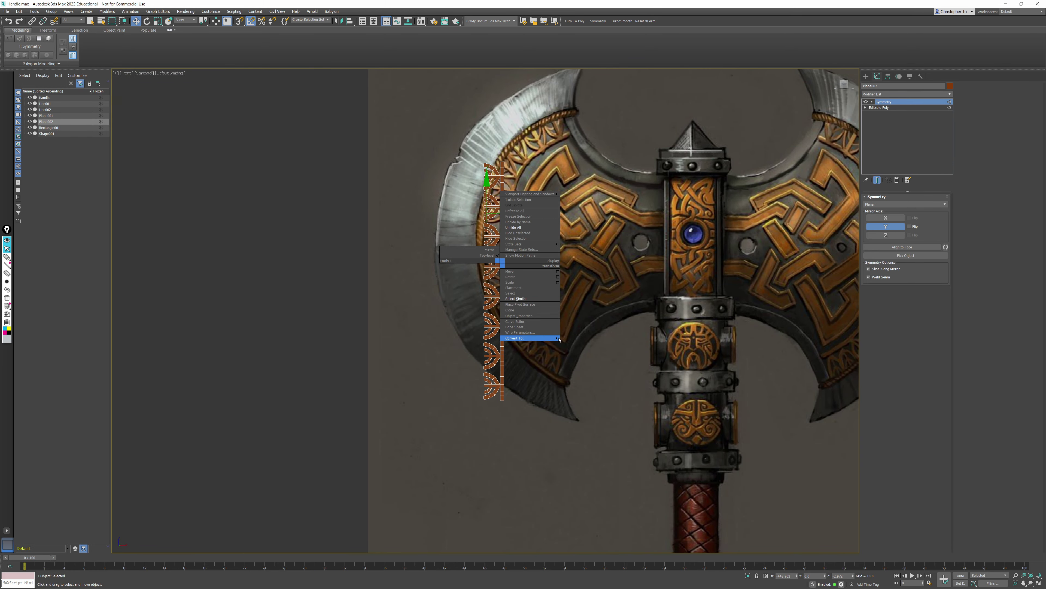
{"action": "left_click", "coordinate": [585, 344]}
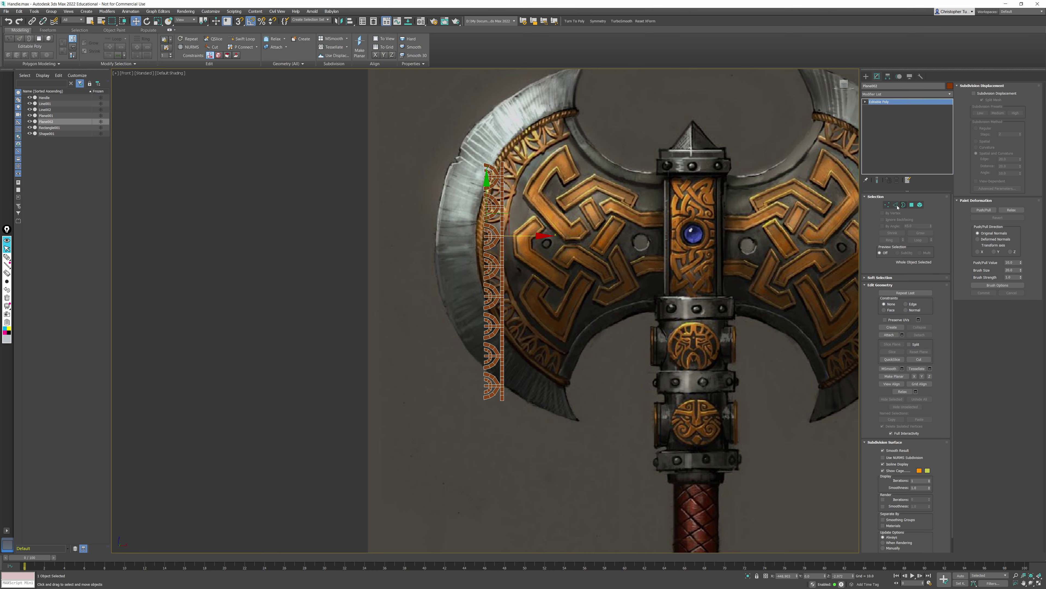
Step: Double the eight-motif strip downward across its lowest band edge with Y-axis Symmetry and convert to Editable Poly
{"action": "left_click", "coordinate": [896, 205]}
{"action": "scroll", "coordinate": [505, 405], "scroll_direction": "up", "scroll_amount": 5}
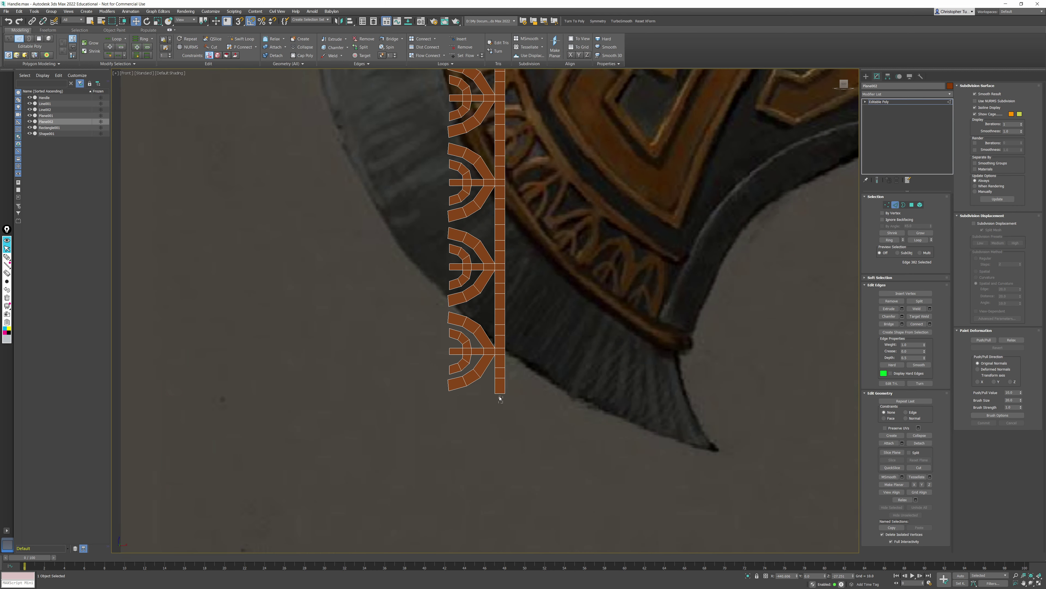
{"action": "left_click", "coordinate": [516, 368]}
{"action": "left_click", "coordinate": [499, 388]}
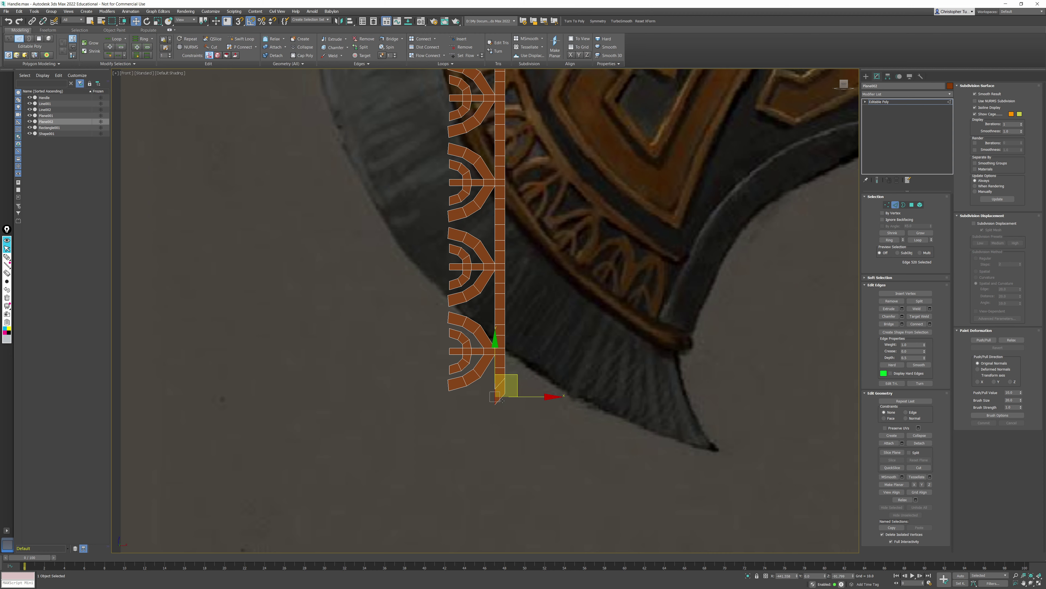
{"action": "left_click", "coordinate": [598, 21]}
{"action": "left_click", "coordinate": [885, 226]}
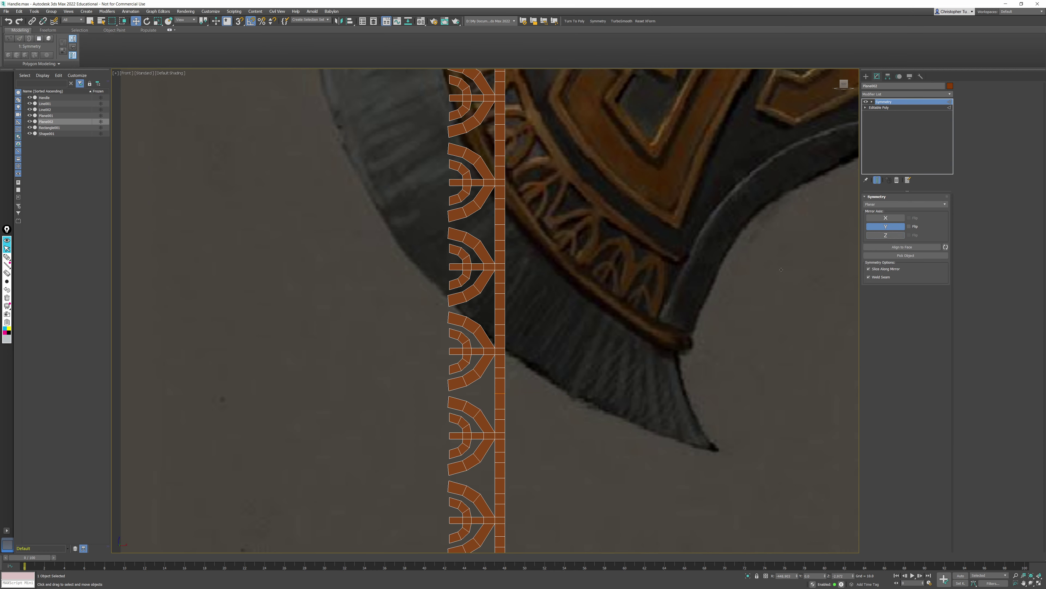
{"action": "scroll", "coordinate": [539, 270], "scroll_direction": "down", "scroll_amount": 5}
{"action": "right_click", "coordinate": [538, 261]}
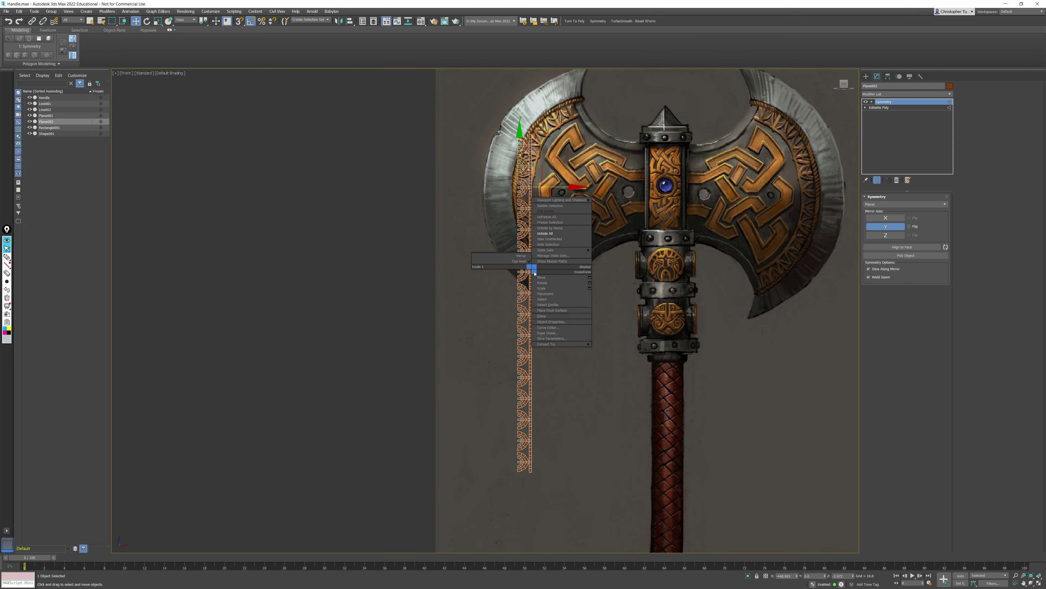
{"action": "mouse_move", "coordinate": [577, 348]}
{"action": "left_click", "coordinate": [618, 348]}
Step: Delete the polygons of the two uppermost arch motifs, including their section of the upright border band
{"action": "middle_click_drag", "start_coordinate": [591, 226], "coordinate": [590, 338]}
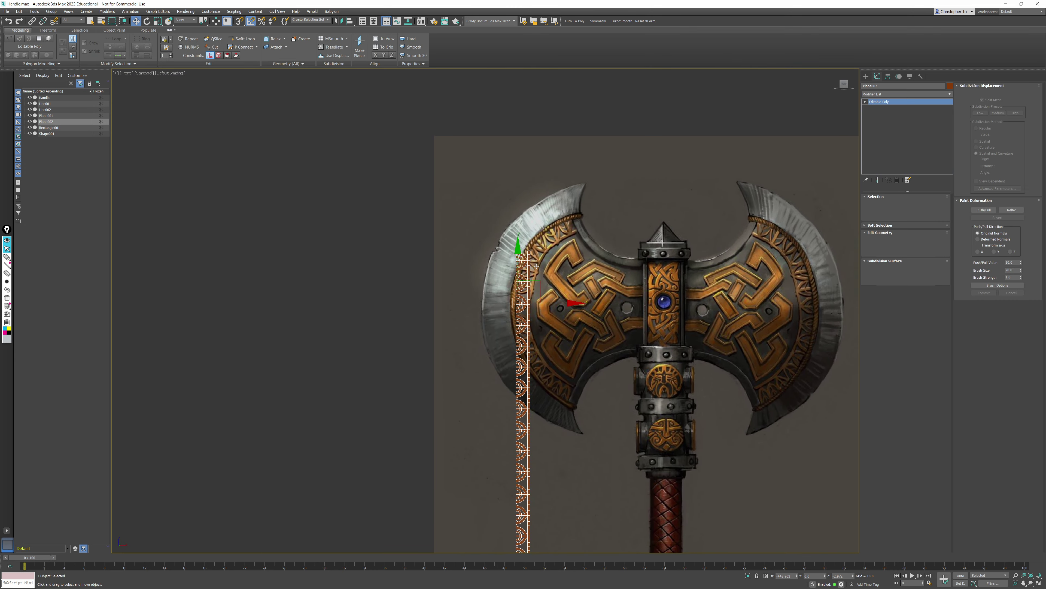
{"action": "scroll", "coordinate": [538, 272], "scroll_direction": "up", "scroll_amount": 5}
{"action": "left_click", "coordinate": [912, 205]}
{"action": "scroll", "coordinate": [527, 365], "scroll_direction": "up", "scroll_amount": 4}
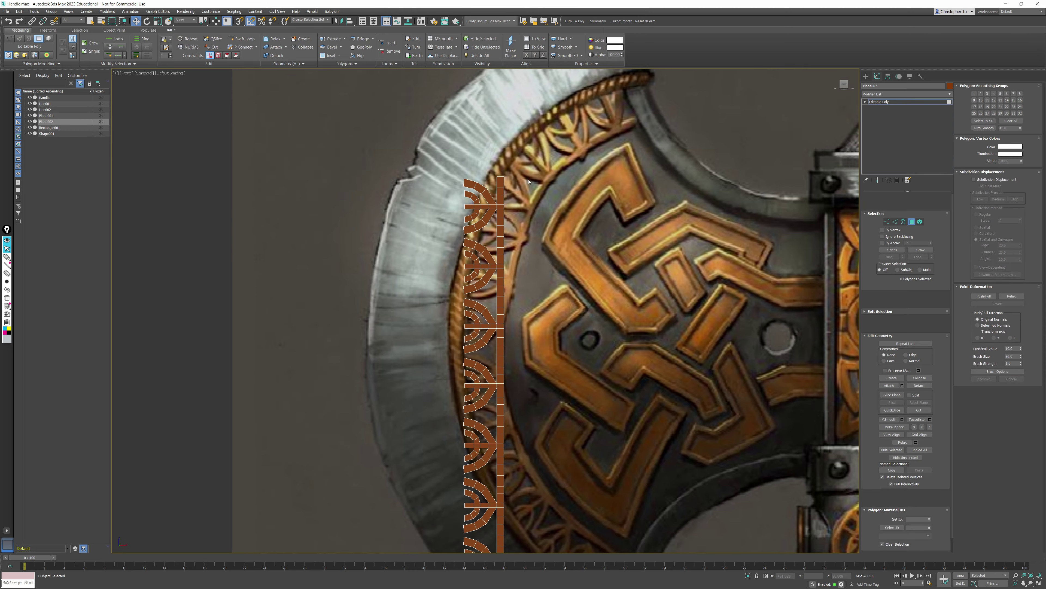
{"action": "left_click_drag", "start_coordinate": [580, 416], "coordinate": [578, 416]}
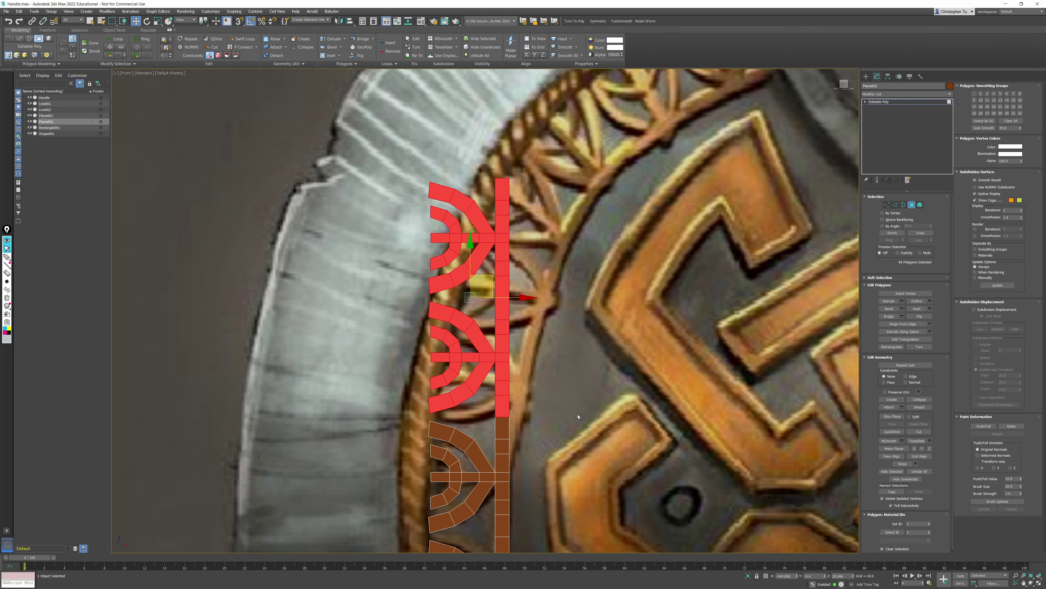
{"action": "left_click", "coordinate": [580, 411]}
{"action": "scroll", "coordinate": [580, 411], "scroll_direction": "down", "scroll_amount": 8}
{"action": "middle_click_drag", "start_coordinate": [518, 263], "coordinate": [524, 303]}
{"action": "key", "text": "4"}
Step: Examine the arch pattern near the blade's lower tip in the artwork and the lower end of the modeled strip
{"action": "scroll", "coordinate": [532, 267], "scroll_direction": "up", "scroll_amount": 5}
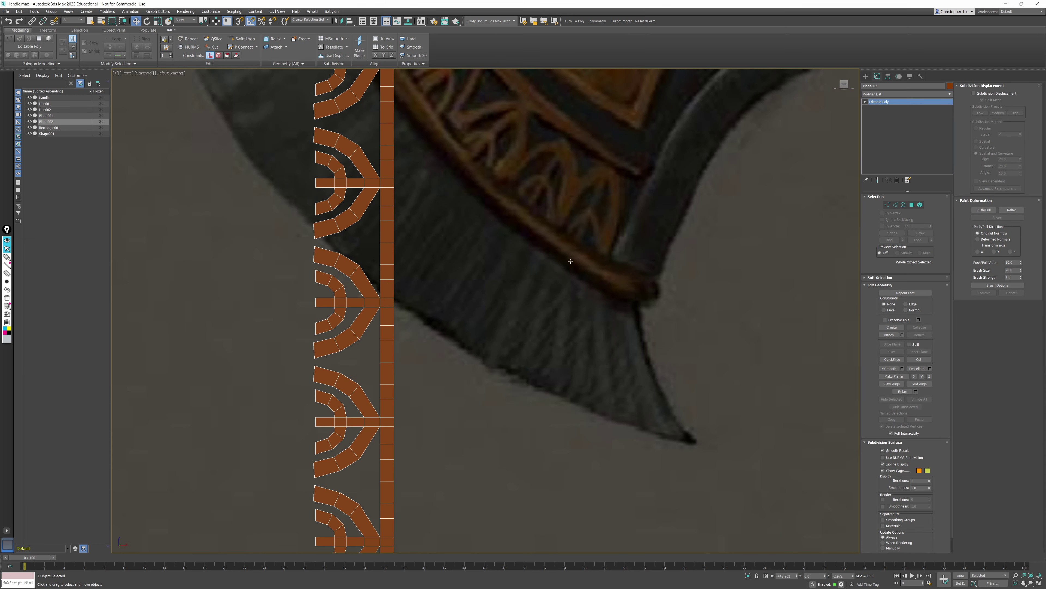
{"action": "middle_click_drag", "start_coordinate": [606, 227], "coordinate": [648, 335]}
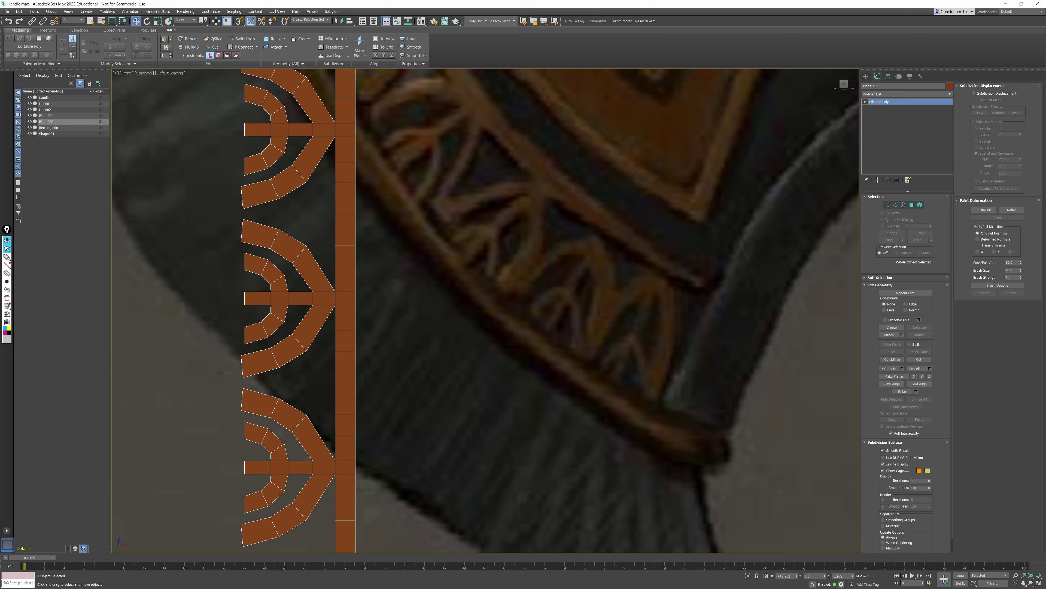
{"action": "middle_click_drag", "start_coordinate": [638, 323], "coordinate": [740, 85]}
{"action": "middle_click_drag", "start_coordinate": [486, 454], "coordinate": [549, 110]}
{"action": "scroll", "coordinate": [549, 109], "scroll_direction": "down", "scroll_amount": 5}
{"action": "middle_click_drag", "start_coordinate": [467, 314], "coordinate": [480, 157]}
{"action": "middle_click_drag", "start_coordinate": [517, 374], "coordinate": [515, 232]}
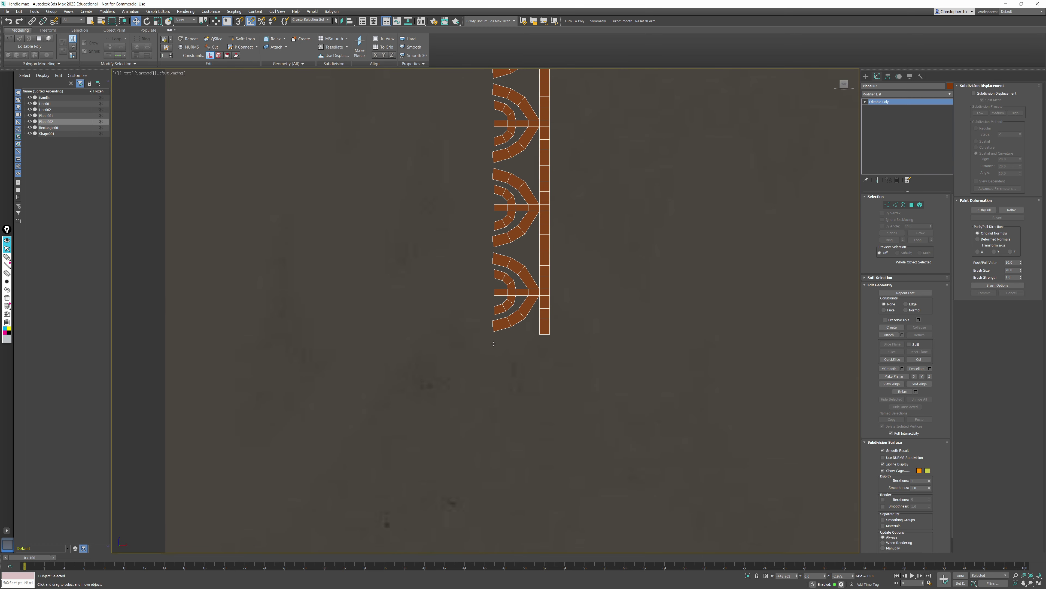
Step: Move only the strip's pivot to its bottom corner, at the open end of the lowest arch
{"action": "left_click", "coordinate": [888, 77]}
{"action": "scroll", "coordinate": [595, 176], "scroll_direction": "down", "scroll_amount": 4}
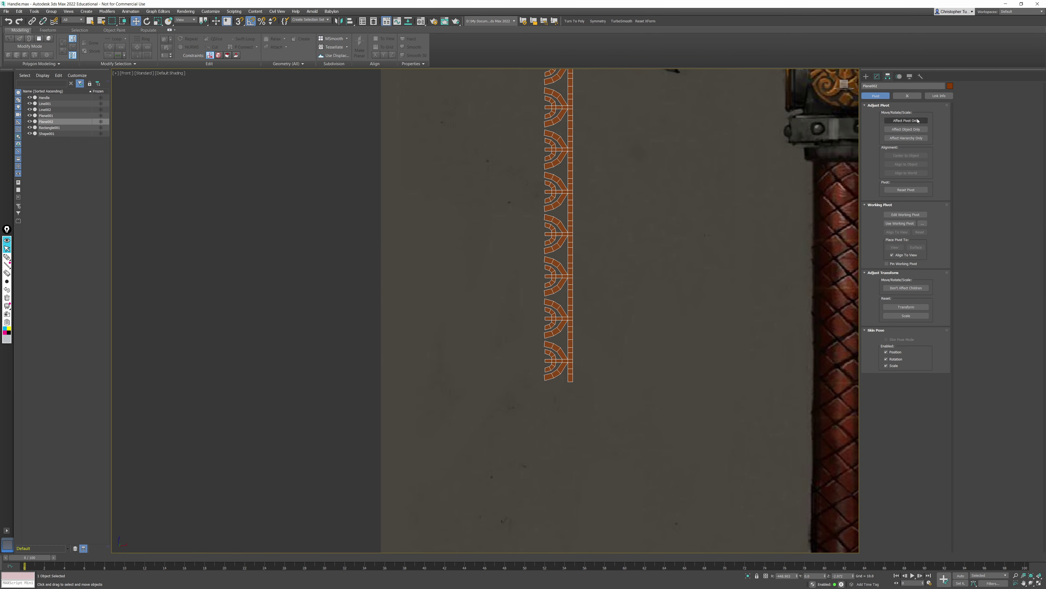
{"action": "left_click", "coordinate": [905, 121]}
{"action": "scroll", "coordinate": [526, 245], "scroll_direction": "down", "scroll_amount": 5}
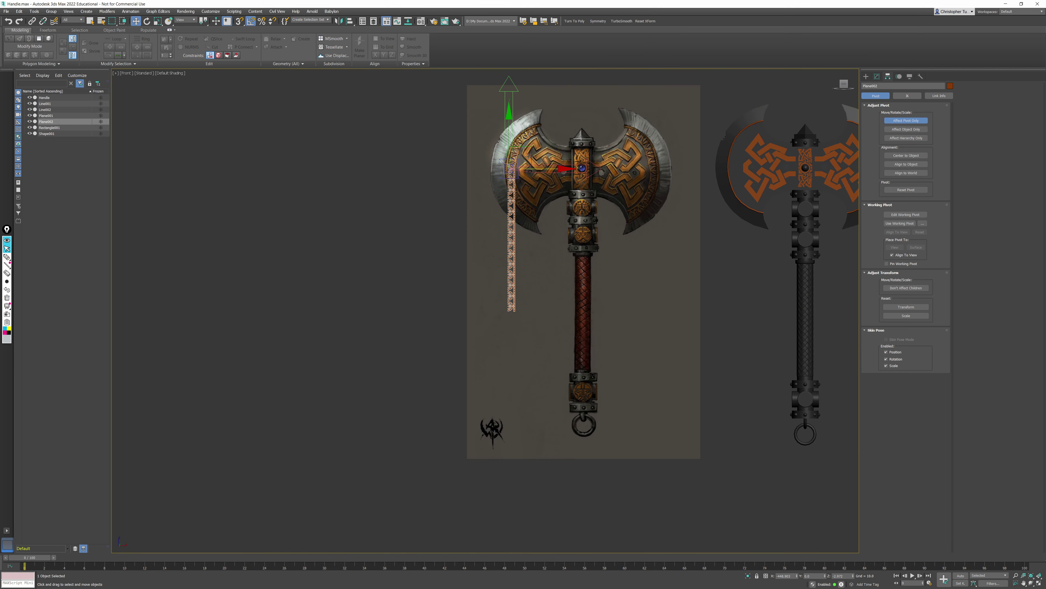
{"action": "left_click_drag", "start_coordinate": [529, 149], "coordinate": [527, 292]}
{"action": "scroll", "coordinate": [518, 303], "scroll_direction": "up", "scroll_amount": 6}
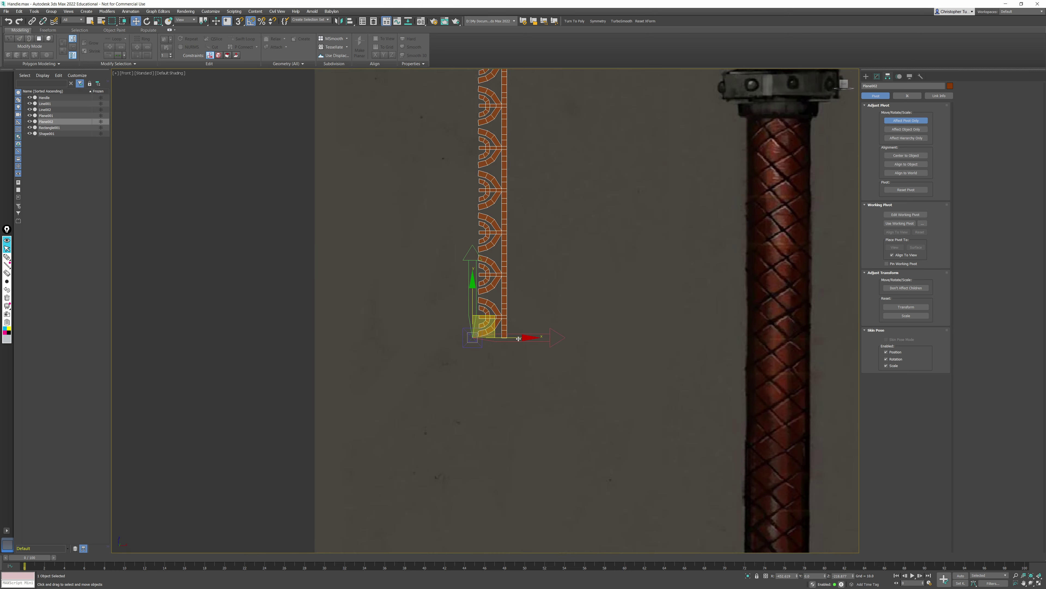
{"action": "scroll", "coordinate": [518, 338], "scroll_direction": "up", "scroll_amount": 9}
{"action": "left_click_drag", "start_coordinate": [368, 279], "coordinate": [417, 274]}
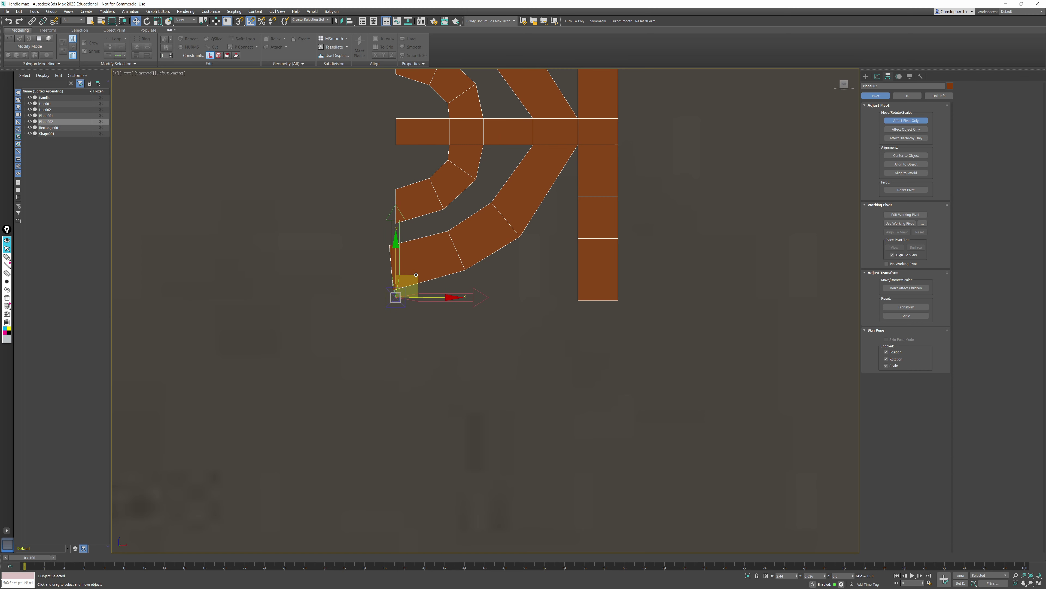
{"action": "left_click", "coordinate": [899, 121]}
Step: Select all polygons of the arch strip and extrude them into a shallow raised relief
{"action": "scroll", "coordinate": [495, 374], "scroll_direction": "down", "scroll_amount": 4}
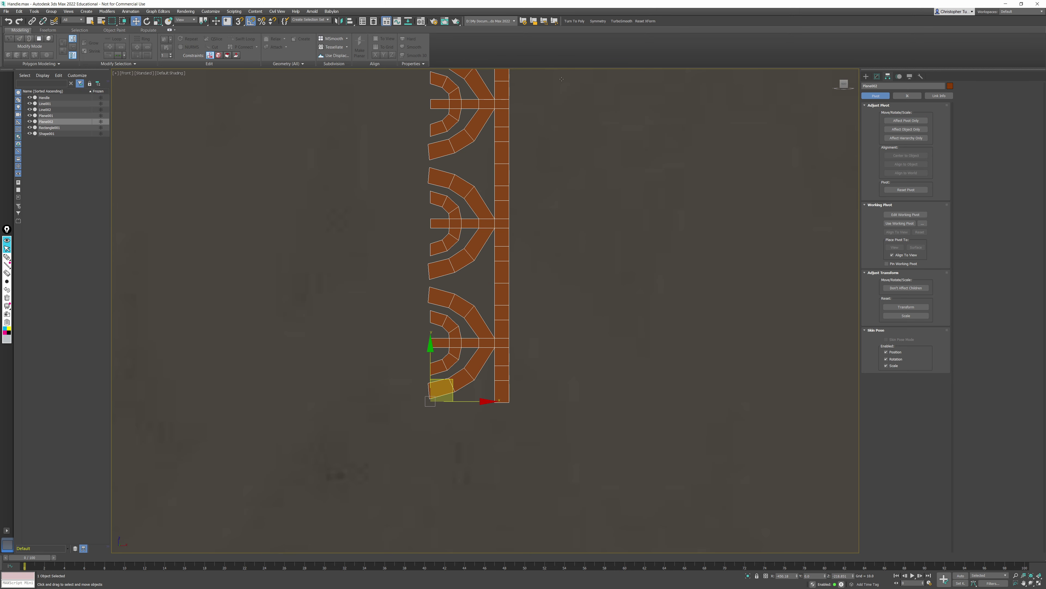
{"action": "left_click", "coordinate": [878, 76]}
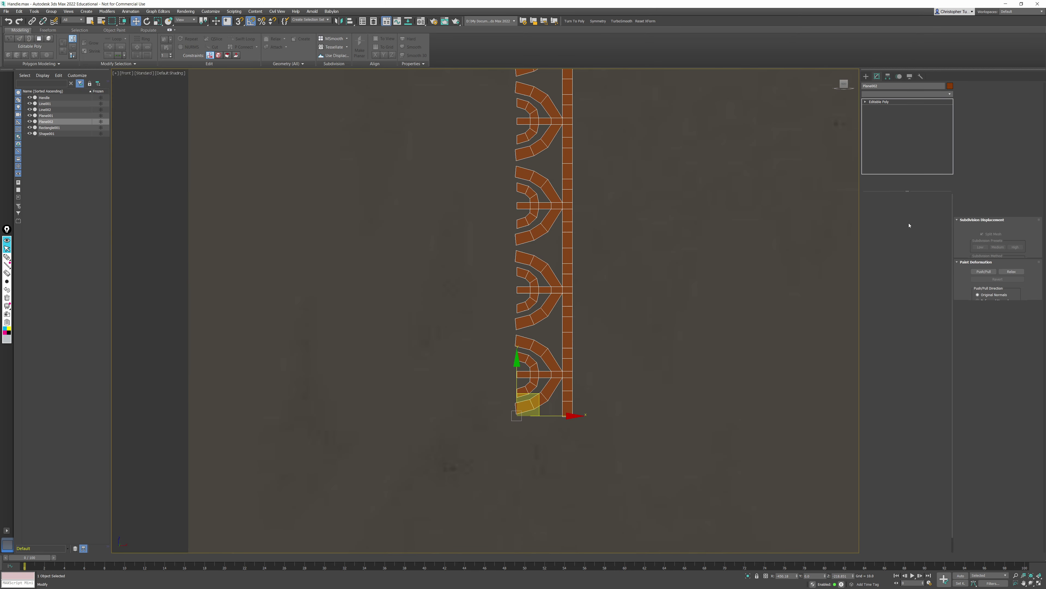
{"action": "left_click", "coordinate": [911, 204]}
{"action": "key", "text": "ctrl+a"}
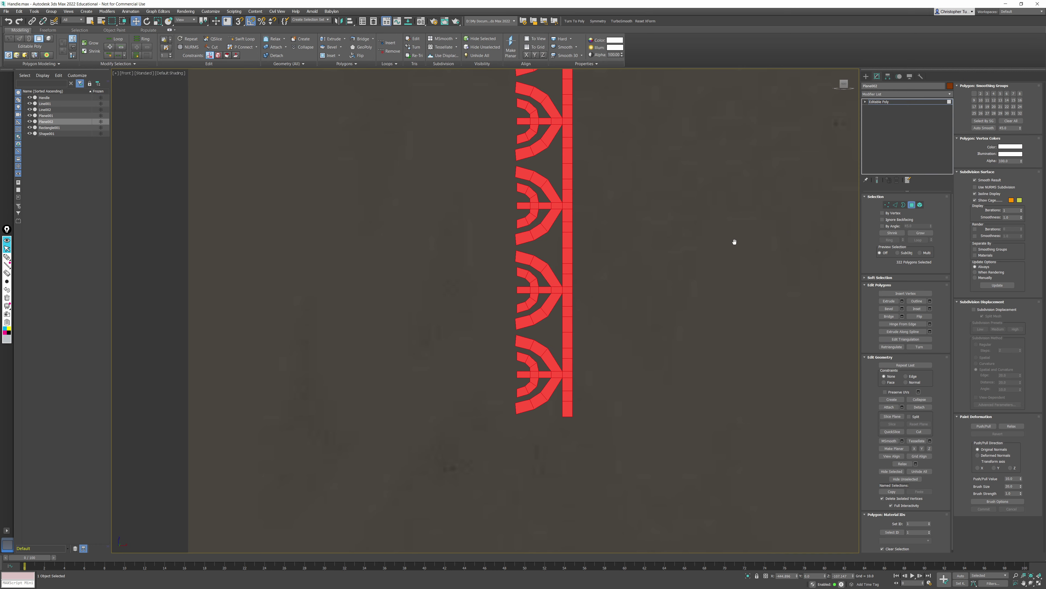
{"action": "key", "text": "p"}
{"action": "key", "text": "z"}
{"action": "middle_click_drag", "start_coordinate": [607, 213], "coordinate": [640, 236], "text": "alt"}
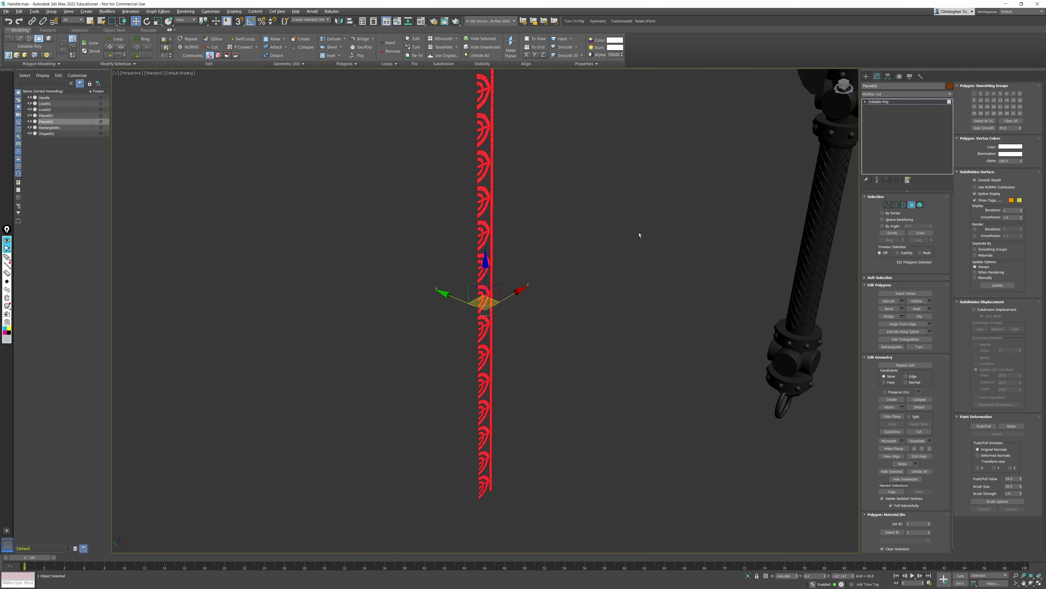
{"action": "left_click", "coordinate": [902, 301]}
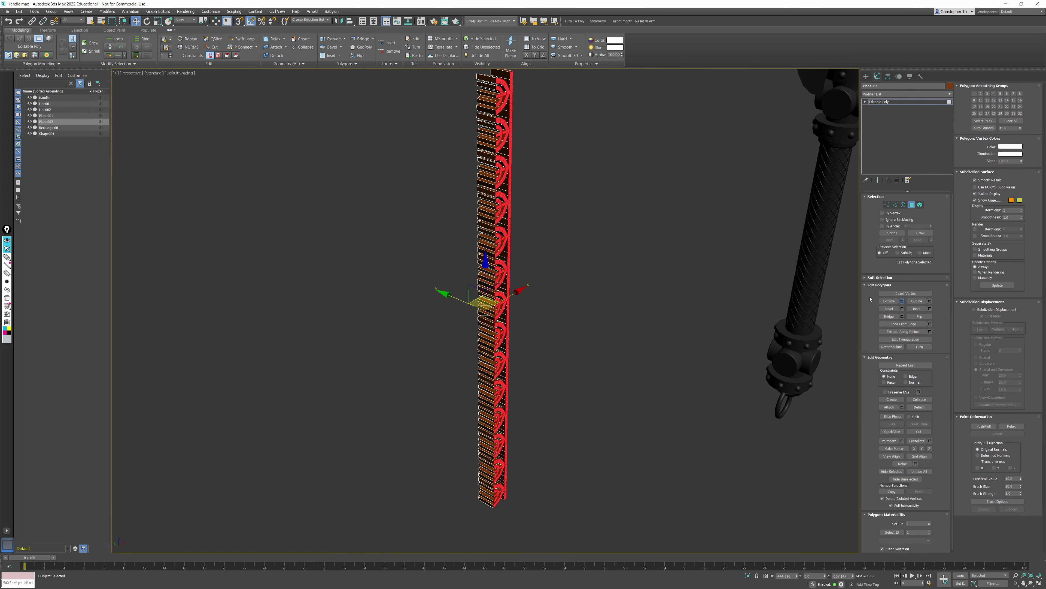
{"action": "left_click_drag", "start_coordinate": [489, 327], "coordinate": [473, 366]}
{"action": "middle_click_drag", "start_coordinate": [492, 276], "coordinate": [585, 256], "text": "alt"}
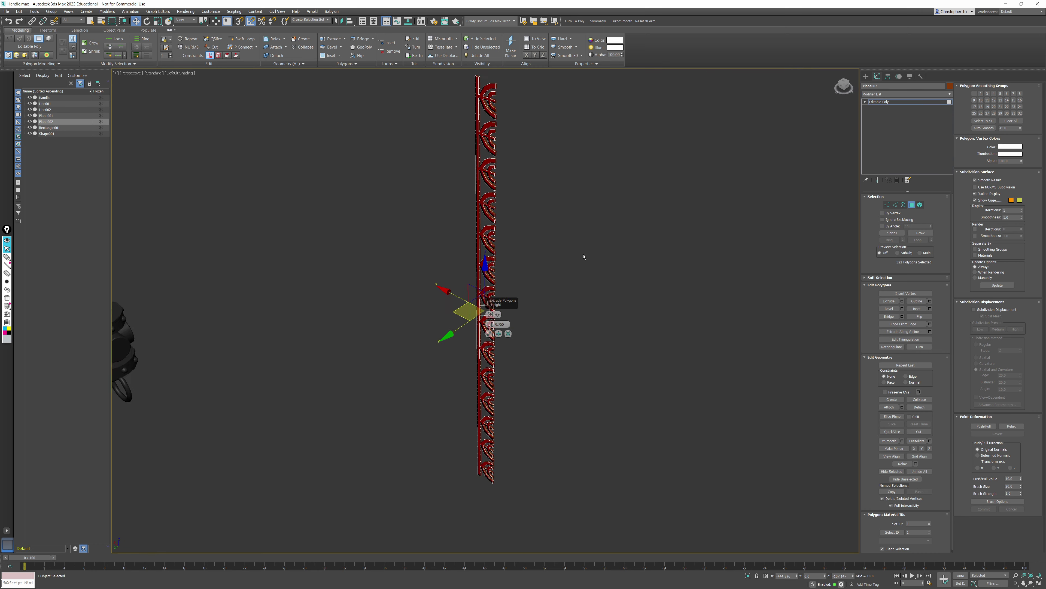
{"action": "scroll", "coordinate": [495, 238], "scroll_direction": "up", "scroll_amount": 6}
{"action": "middle_click_drag", "start_coordinate": [495, 238], "coordinate": [466, 214]}
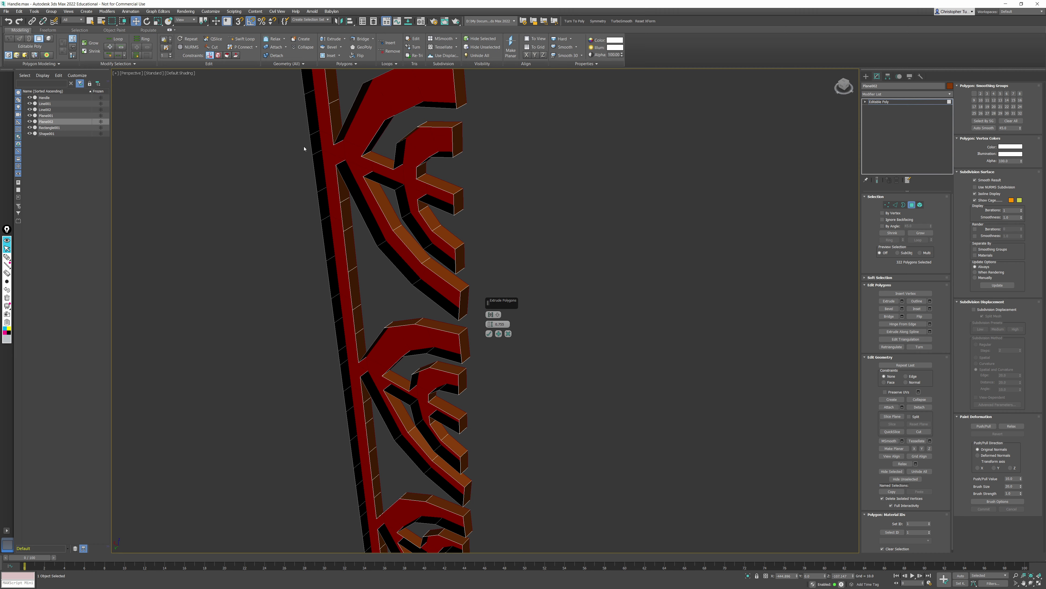
{"action": "key", "text": "shift+z"}
{"action": "key", "text": "shift+z"}
{"action": "key", "text": "shift+z"}
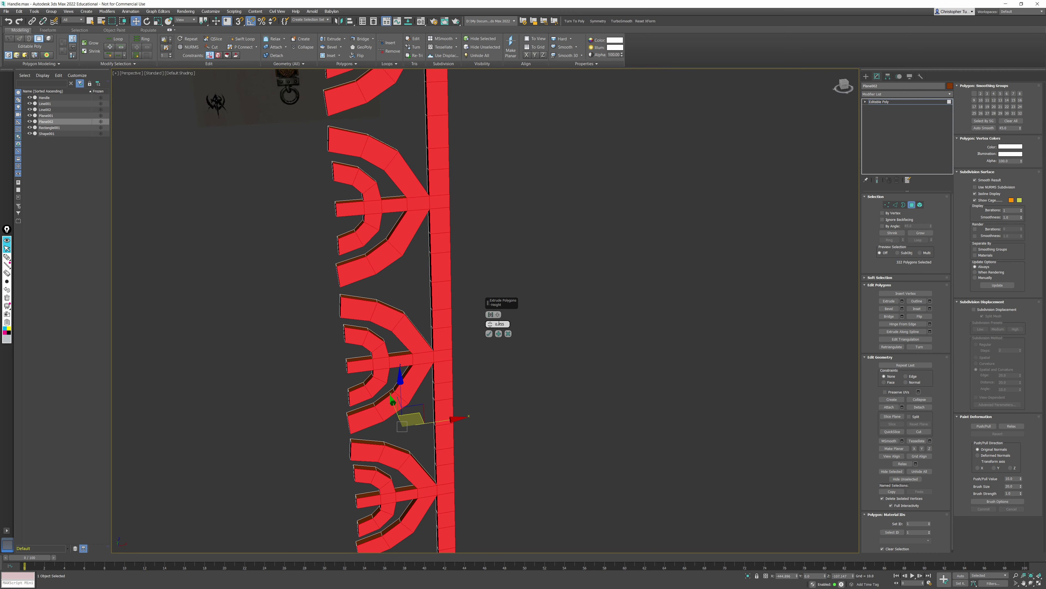
{"action": "left_click", "coordinate": [488, 334]}
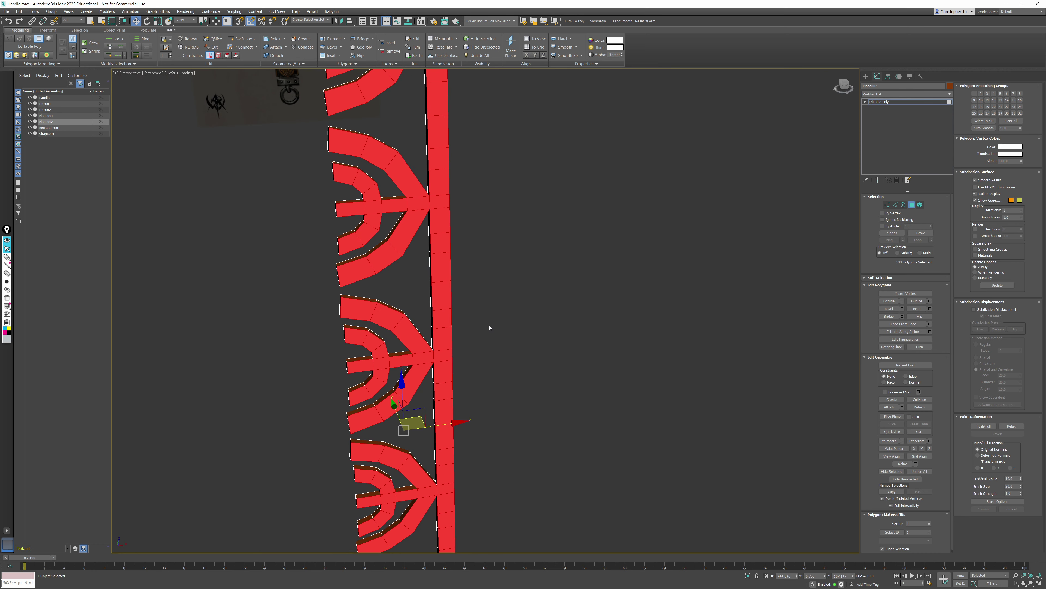
Step: Narrow the polygon selection from above to the faces at the outermost arch ends on the strip's open side
{"action": "key", "text": "f"}
{"action": "key", "text": "t"}
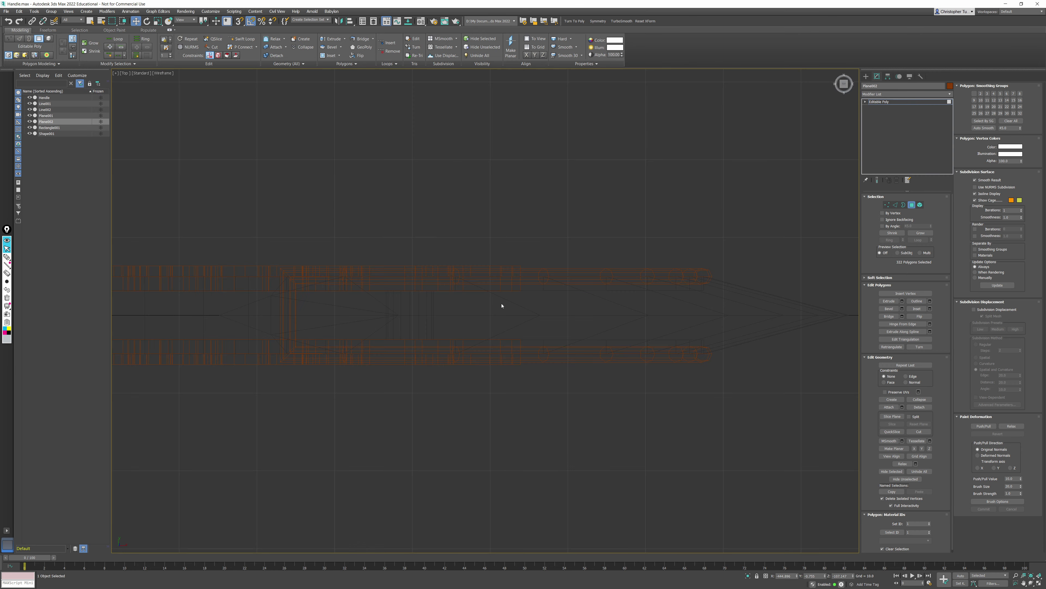
{"action": "middle_click_drag", "start_coordinate": [502, 305], "coordinate": [612, 277]}
{"action": "scroll", "coordinate": [612, 287], "scroll_direction": "down", "scroll_amount": 5}
{"action": "key", "text": "z"}
{"action": "middle_click_drag", "start_coordinate": [498, 273], "coordinate": [681, 245]}
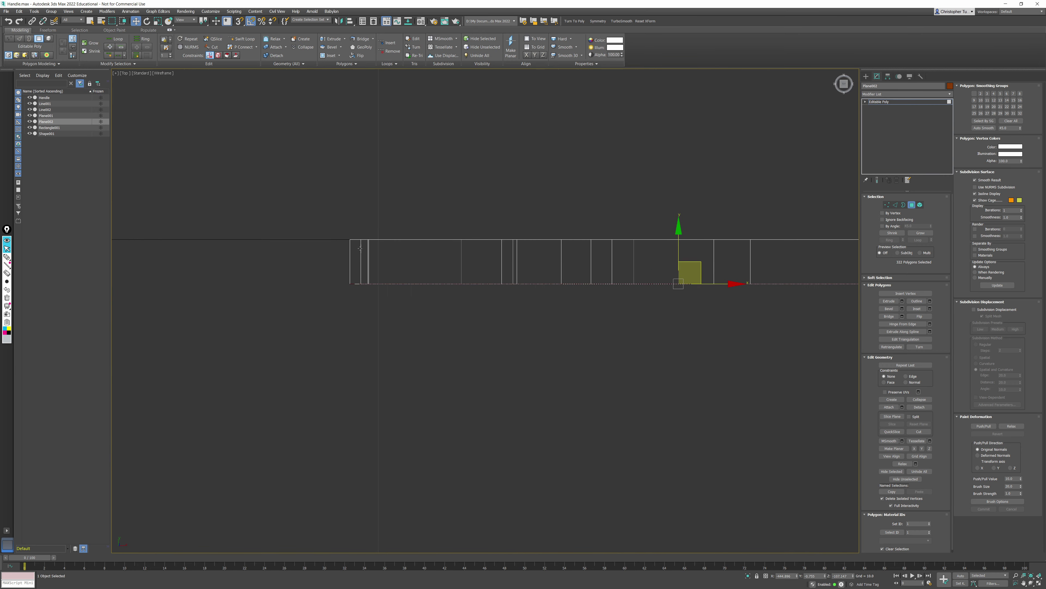
{"action": "scroll", "coordinate": [356, 211], "scroll_direction": "down", "scroll_amount": 5}
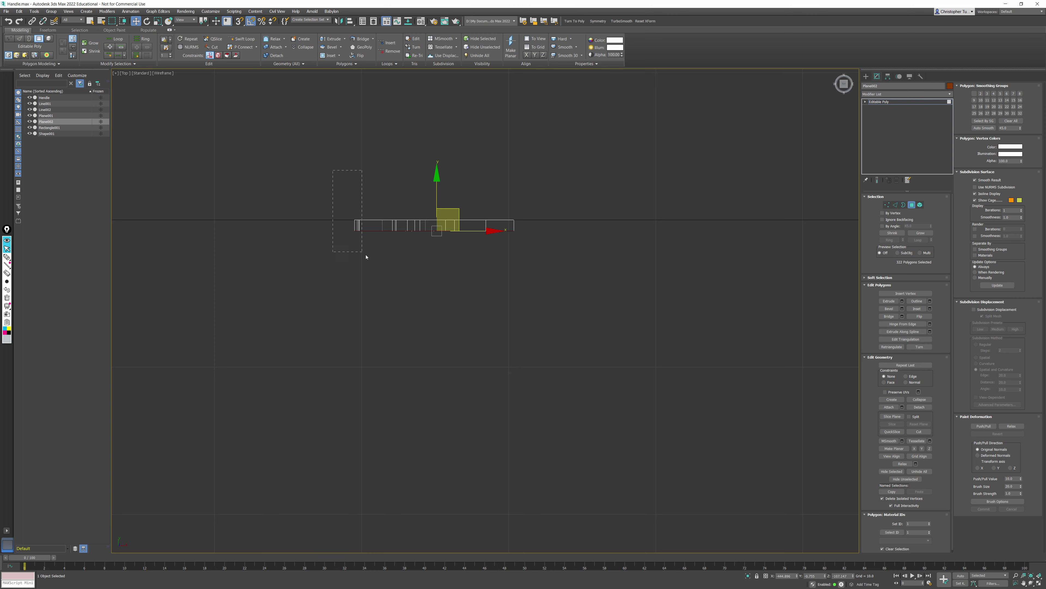
{"action": "left_click_drag", "start_coordinate": [366, 257], "coordinate": [406, 272]}
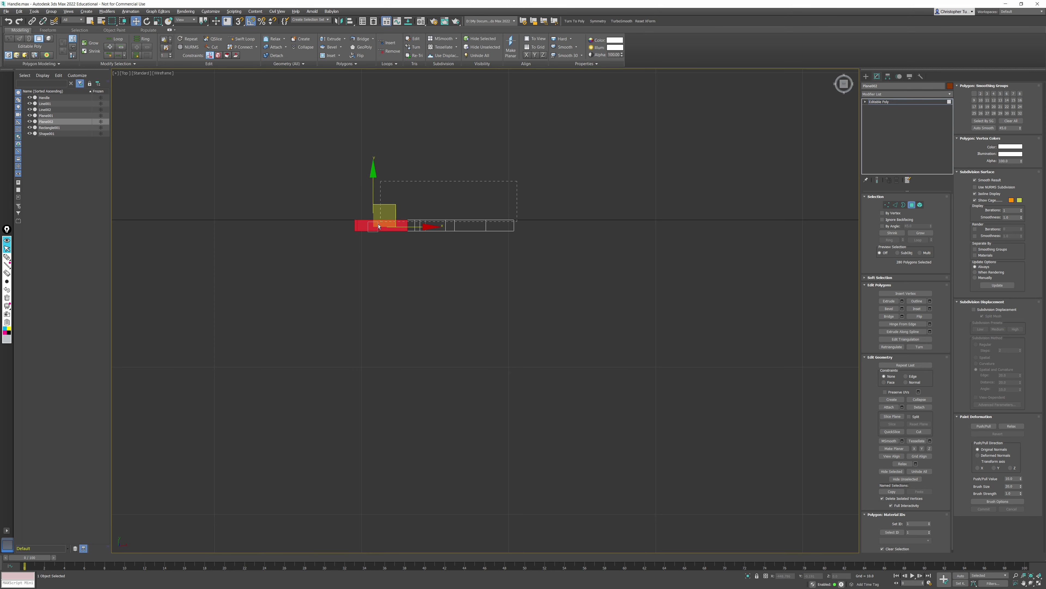
{"action": "left_click_drag", "start_coordinate": [357, 249], "coordinate": [357, 247], "text": "alt"}
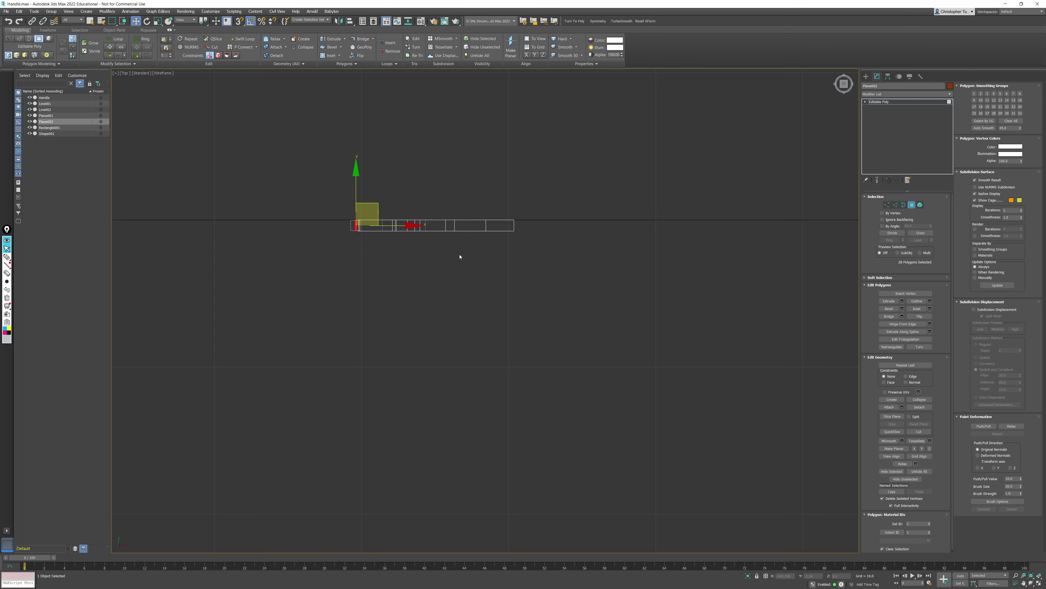
{"action": "key", "text": "p"}
{"action": "key", "text": "z"}
{"action": "mouse_move", "coordinate": [460, 257]}
{"action": "middle_mouse_down", "text": "alt"}
{"action": "mouse_move", "coordinate": [492, 214]}
{"action": "mouse_move", "coordinate": [487, 201]}
{"action": "mouse_move", "coordinate": [449, 263]}
{"action": "middle_mouse_up", "text": "alt"}
{"action": "scroll", "coordinate": [475, 230], "scroll_direction": "down", "scroll_amount": 5}
{"action": "key", "text": "t"}
{"action": "scroll", "coordinate": [271, 186], "scroll_direction": "up", "scroll_amount": 5}
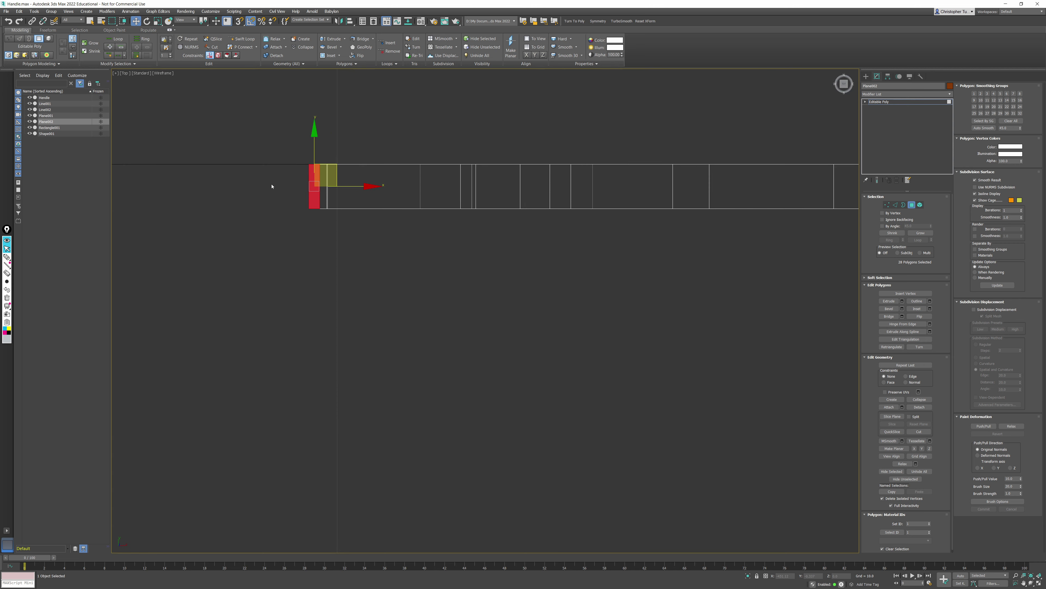
Step: Extend the selection to the remaining arch end faces along the strip's open side, excluding the side faces farther in
{"action": "left_click_drag", "start_coordinate": [369, 194], "coordinate": [537, 220]}
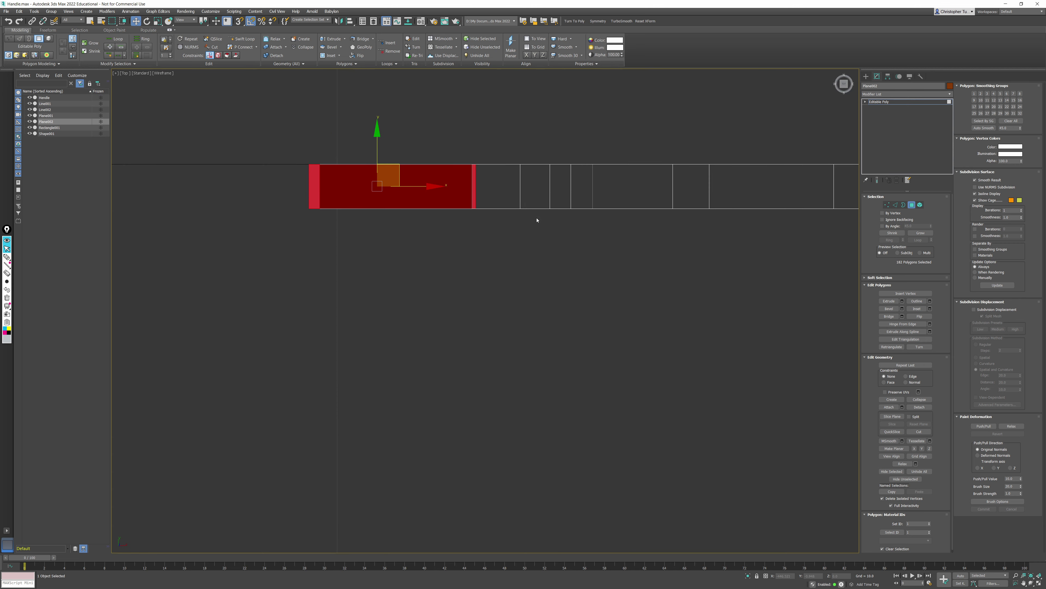
{"action": "left_click_drag", "start_coordinate": [489, 151], "coordinate": [471, 229], "text": "alt"}
{"action": "left_click_drag", "start_coordinate": [468, 176], "coordinate": [453, 187], "text": "alt"}
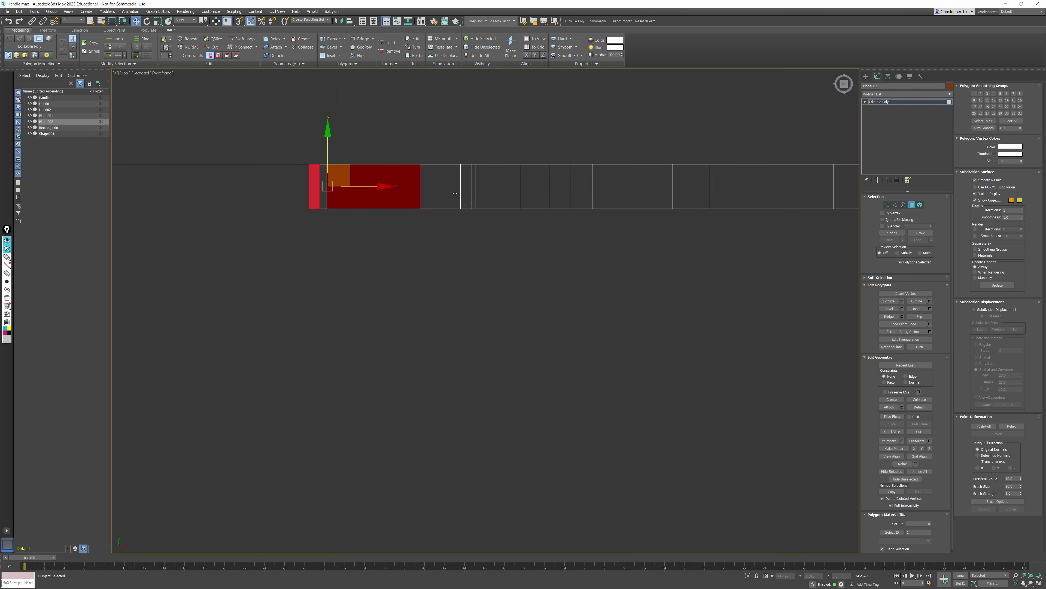
{"action": "key", "text": "p"}
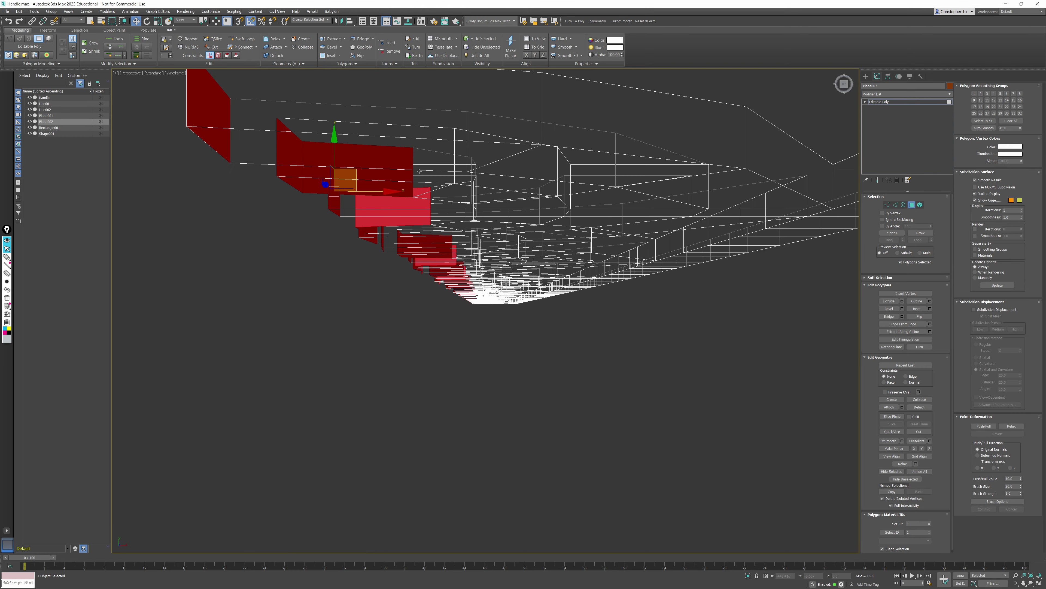
{"action": "middle_click_drag", "start_coordinate": [420, 171], "coordinate": [444, 149], "text": "alt"}
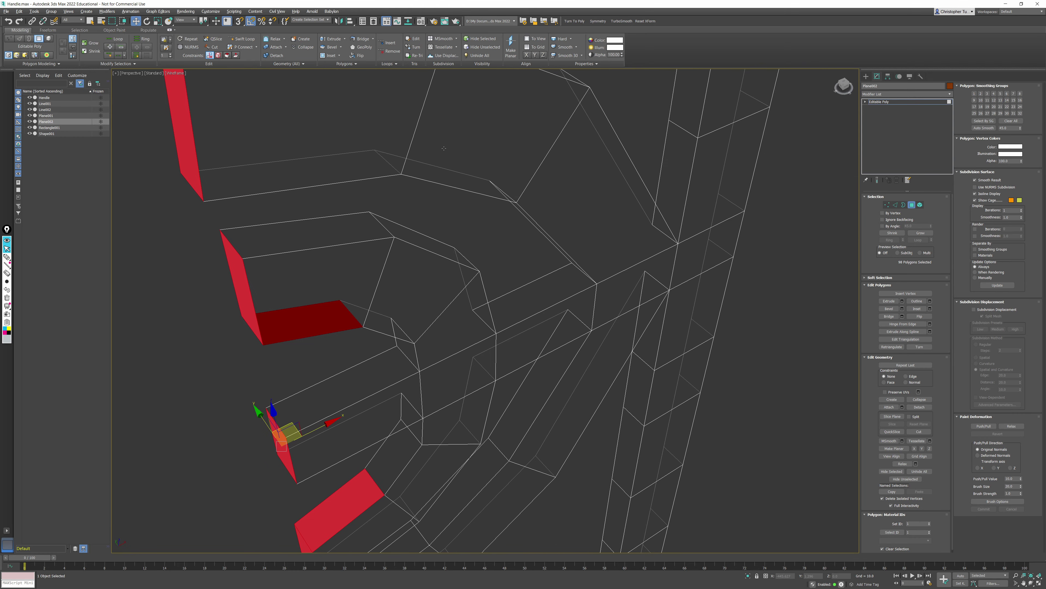
{"action": "key", "text": "t"}
{"action": "left_click_drag", "start_coordinate": [428, 178], "coordinate": [411, 190], "text": "alt"}
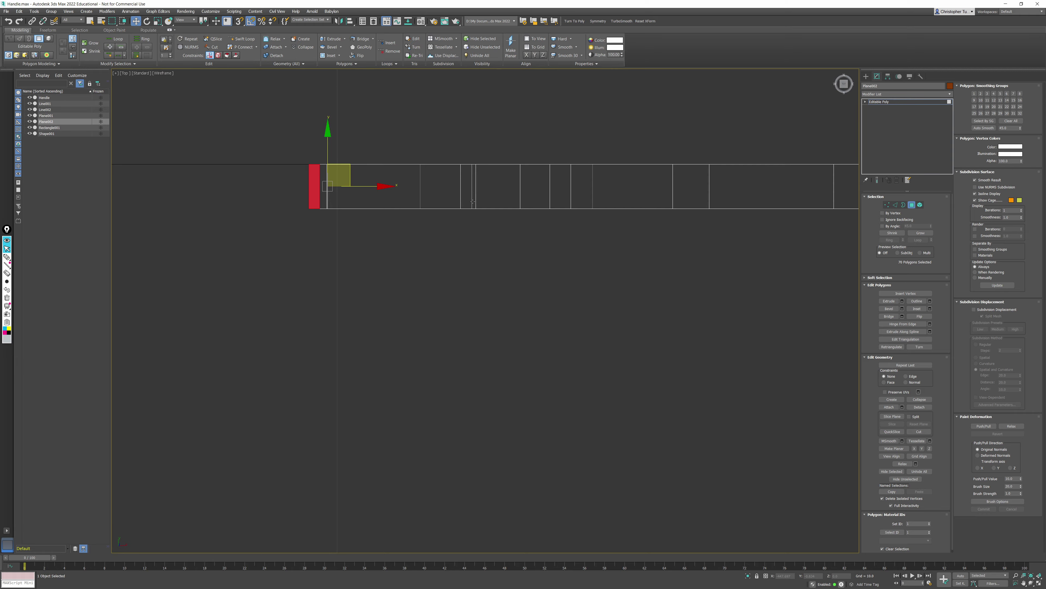
{"action": "key", "text": "p"}
{"action": "middle_click_drag", "start_coordinate": [473, 202], "coordinate": [504, 175], "text": "alt"}
{"action": "scroll", "coordinate": [509, 264], "scroll_direction": "down", "scroll_amount": 9}
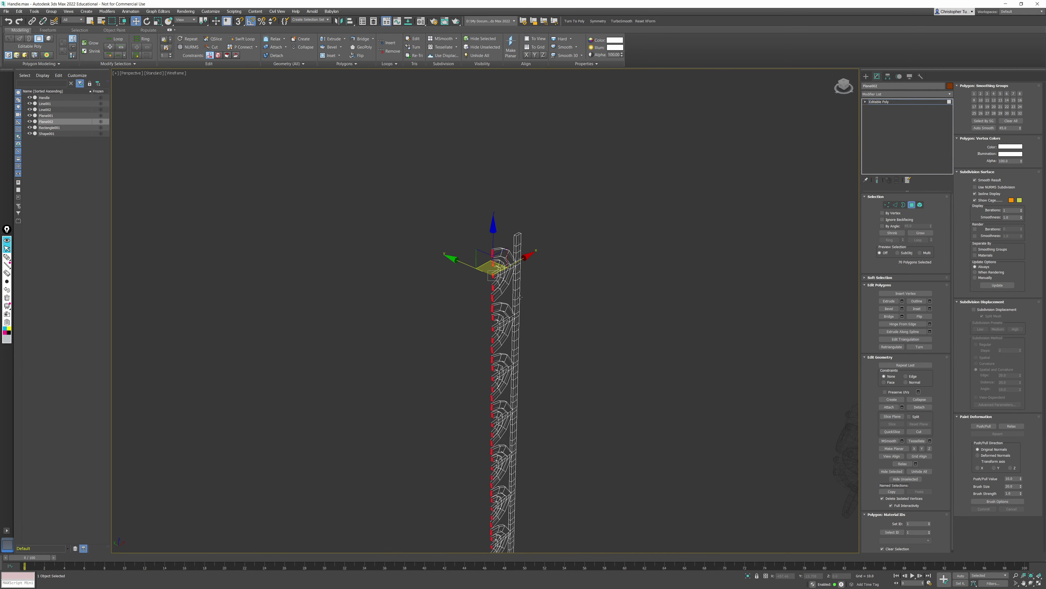
{"action": "middle_click_drag", "start_coordinate": [548, 391], "coordinate": [537, 269]}
{"action": "mouse_move", "coordinate": [515, 358]}
{"action": "middle_mouse_down", "text": "alt"}
{"action": "mouse_move", "coordinate": [497, 332]}
{"action": "mouse_move", "coordinate": [512, 420]}
{"action": "middle_mouse_up", "text": "alt"}
{"action": "left_click", "coordinate": [513, 365]}
Step: Apply Reset XForm to the whole arch strip and convert it back to Editable Poly
{"action": "key", "text": "f"}
{"action": "key", "text": "F3"}
{"action": "scroll", "coordinate": [493, 351], "scroll_direction": "up", "scroll_amount": 8}
{"action": "scroll", "coordinate": [591, 403], "scroll_direction": "down", "scroll_amount": 4}
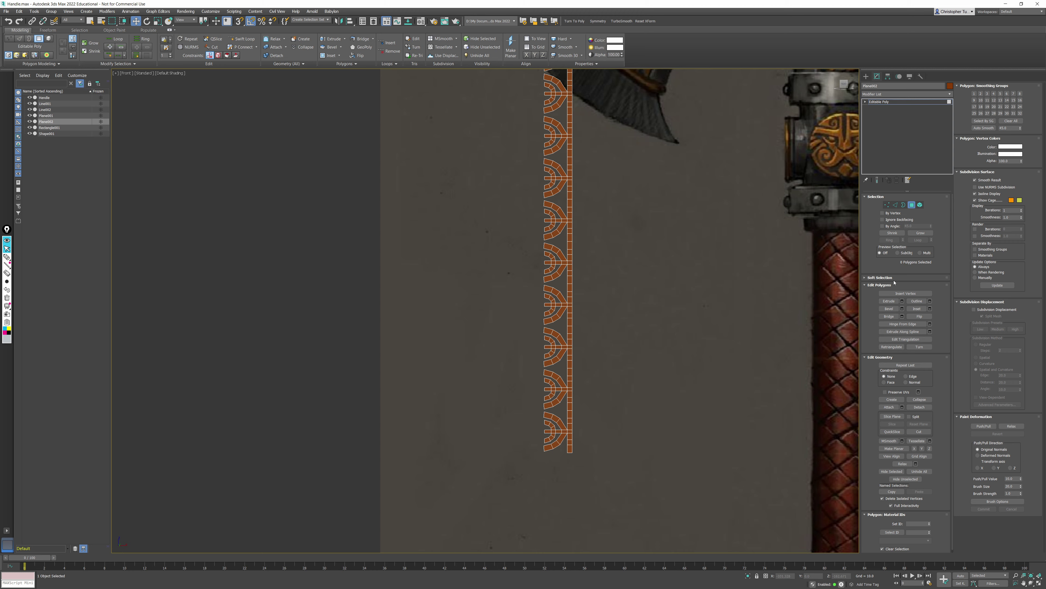
{"action": "left_click", "coordinate": [912, 205]}
{"action": "scroll", "coordinate": [528, 364], "scroll_direction": "down", "scroll_amount": 3}
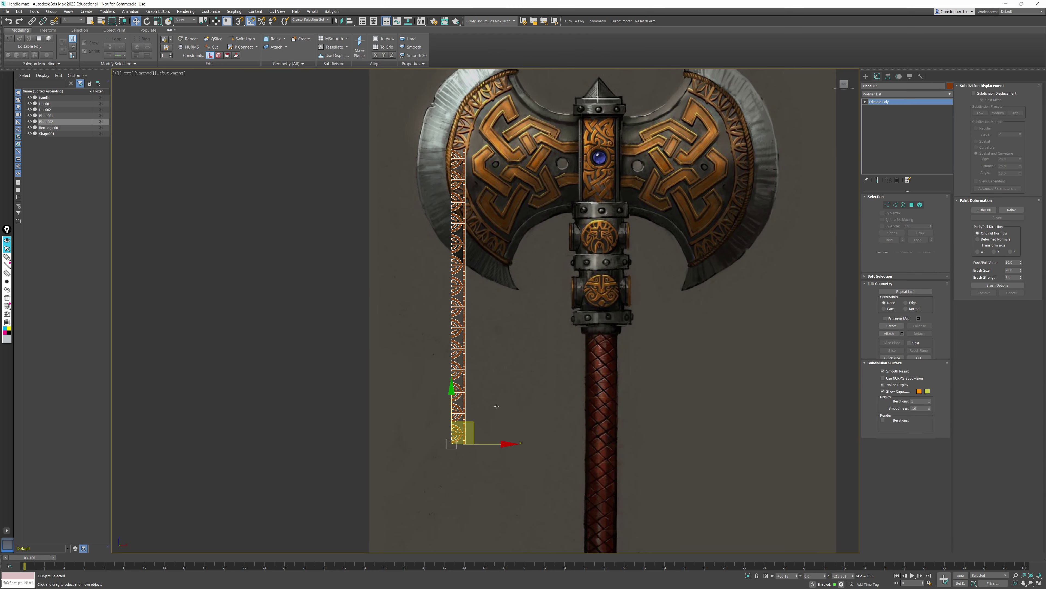
{"action": "left_click", "coordinate": [645, 21]}
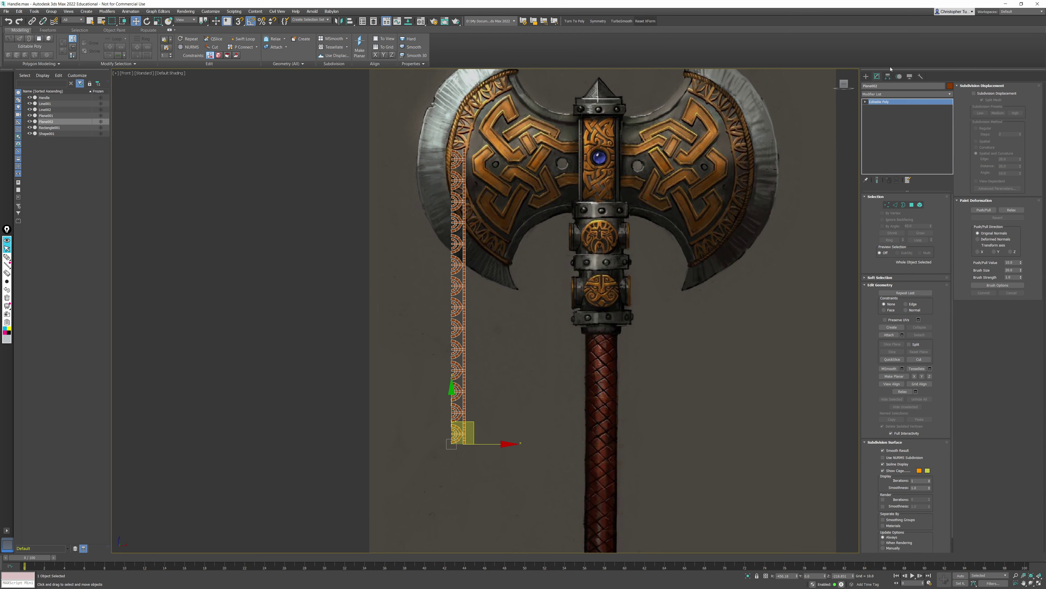
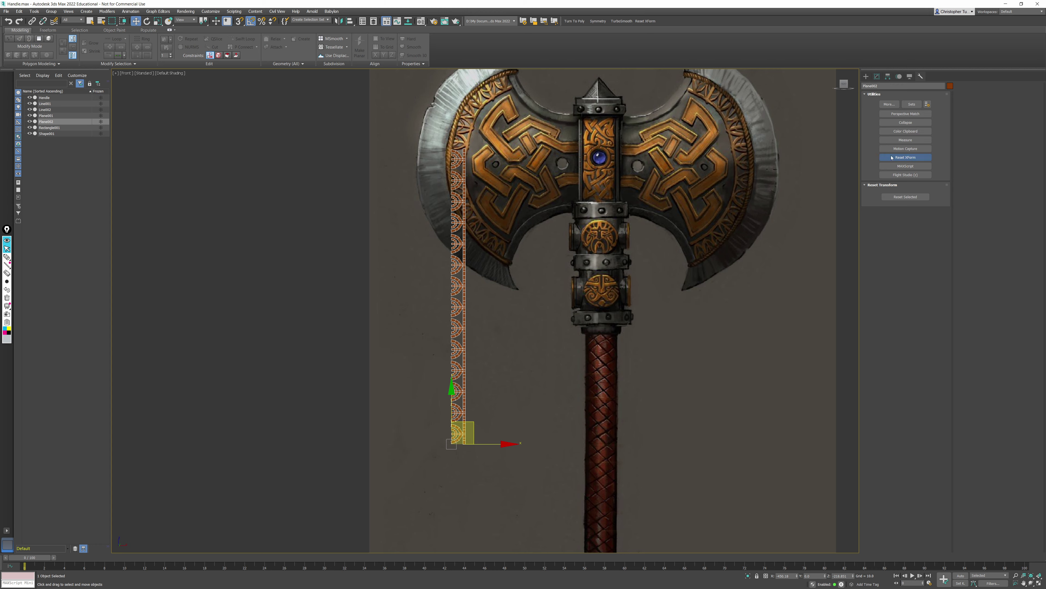
{"action": "left_click", "coordinate": [906, 197]}
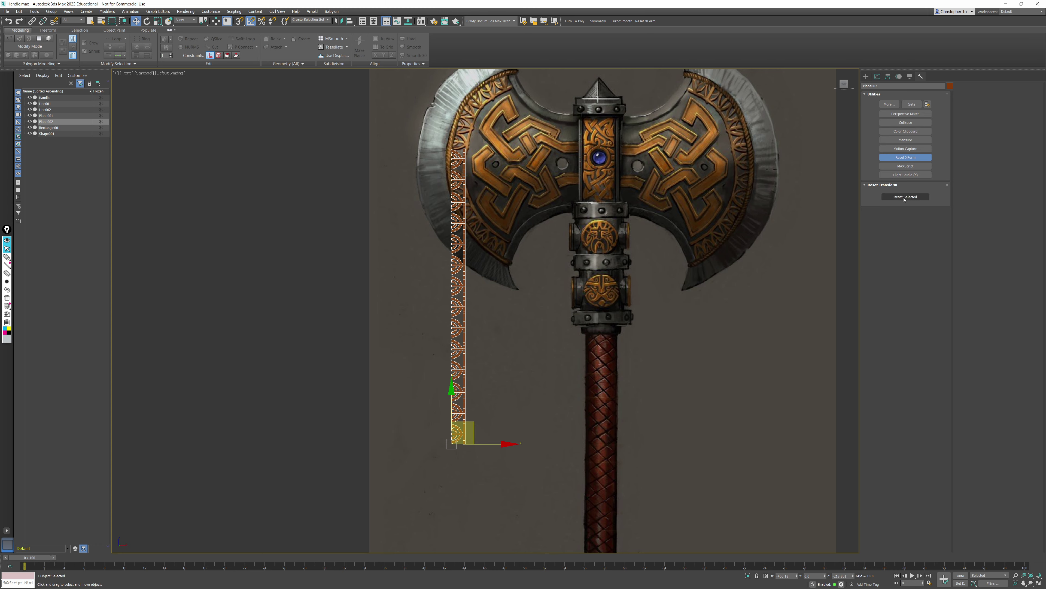
{"action": "right_click", "coordinate": [445, 295]}
{"action": "left_click", "coordinate": [536, 365]}
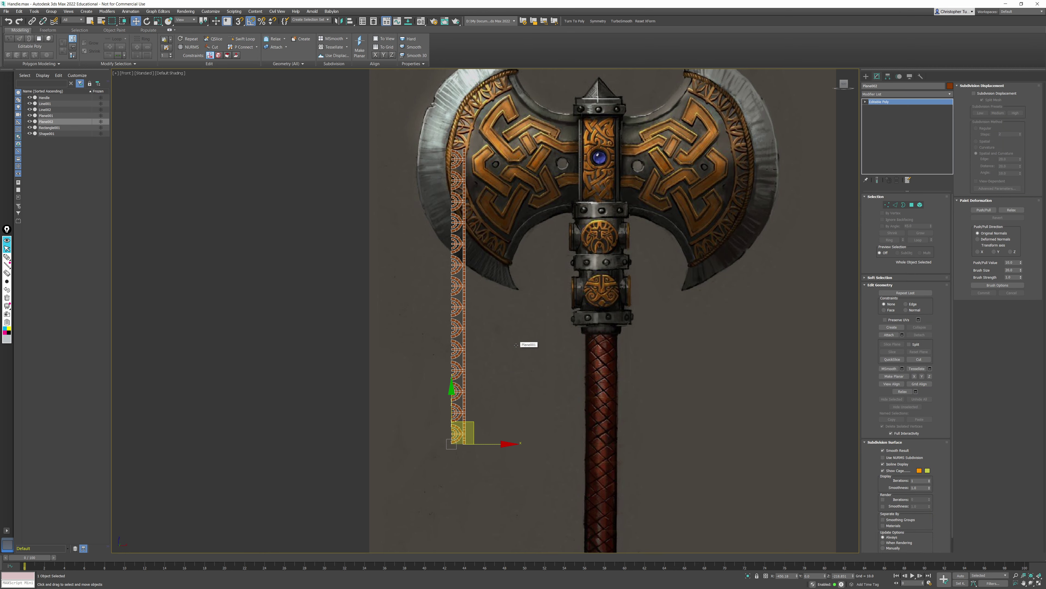
Step: Move the arch strip off the reference artwork into the gap beside the modeled axe's left blade
{"action": "left_click_drag", "start_coordinate": [472, 421], "coordinate": [417, 307]}
{"action": "middle_click_drag", "start_coordinate": [455, 309], "coordinate": [428, 465]}
{"action": "middle_click_drag", "start_coordinate": [506, 424], "coordinate": [208, 413]}
{"action": "left_click_drag", "start_coordinate": [193, 414], "coordinate": [638, 383]}
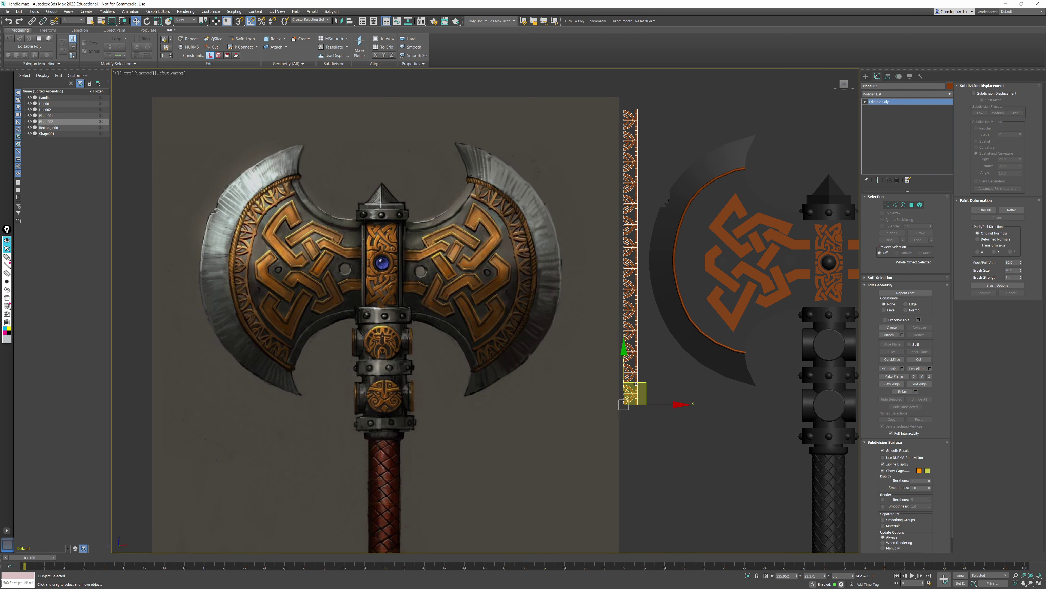
{"action": "scroll", "coordinate": [602, 362], "scroll_direction": "up", "scroll_amount": 5}
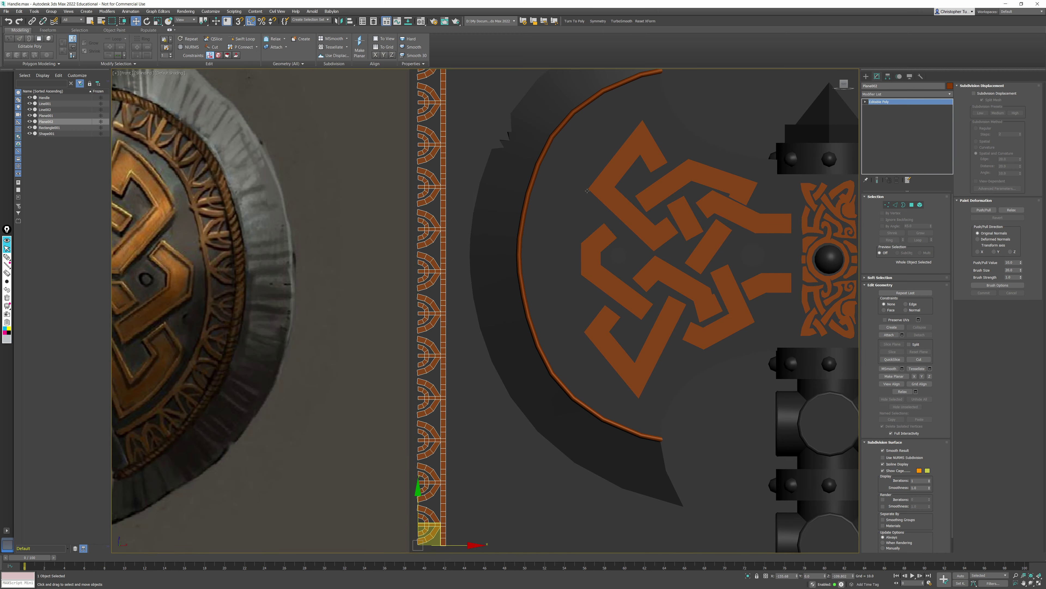
Step: Isolate the axe blade object and show its edges over the shading
{"action": "left_click", "coordinate": [587, 190]}
{"action": "key", "text": "p"}
{"action": "key", "text": "z"}
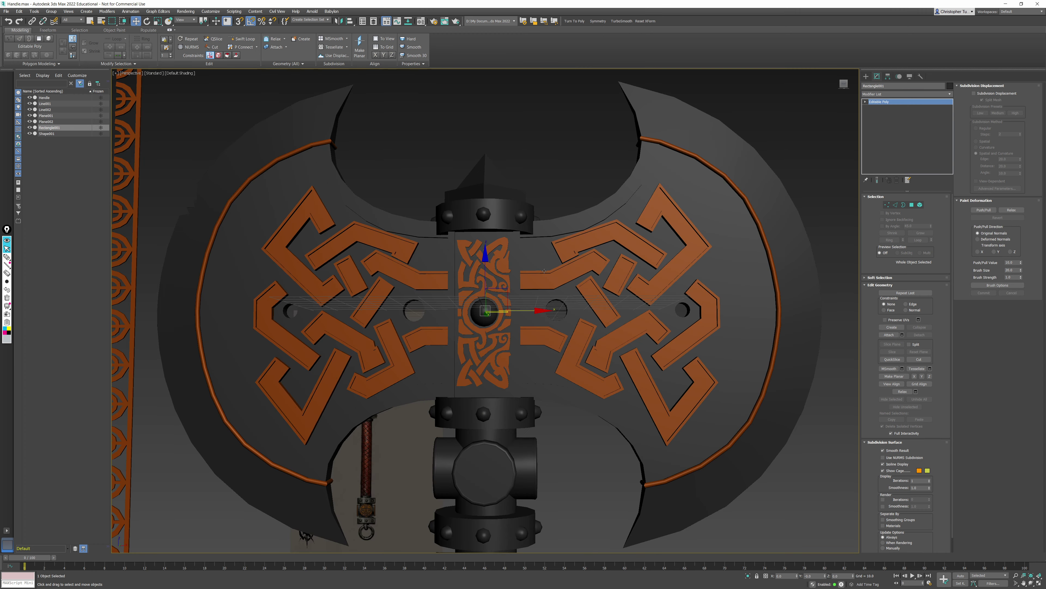
{"action": "middle_click_drag", "start_coordinate": [466, 330], "coordinate": [535, 265], "text": "alt"}
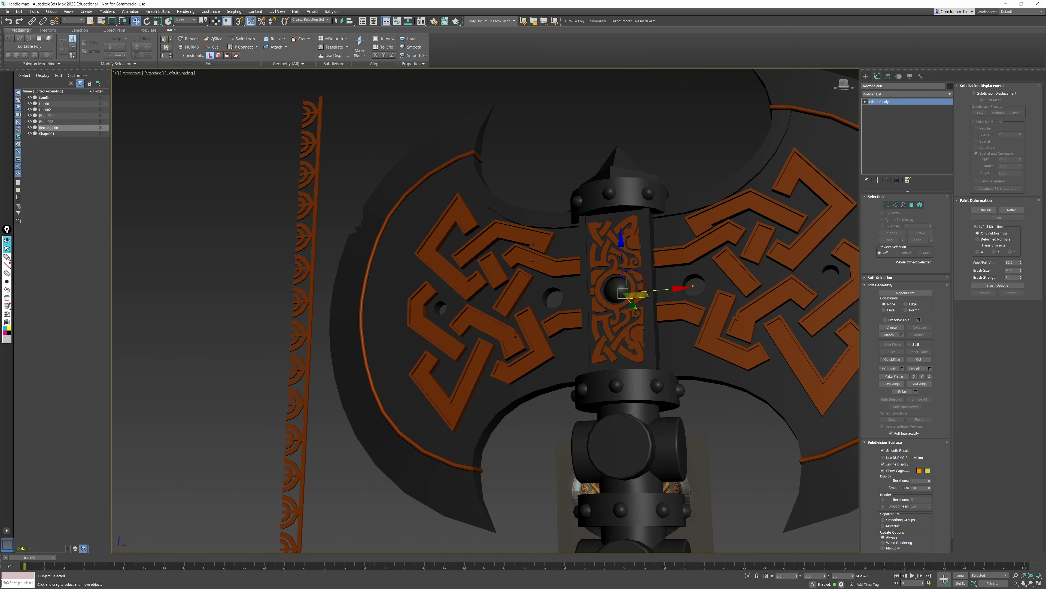
{"action": "key", "text": "F4"}
{"action": "scroll", "coordinate": [429, 193], "scroll_direction": "up", "scroll_amount": 5}
{"action": "key", "text": "alt+q"}
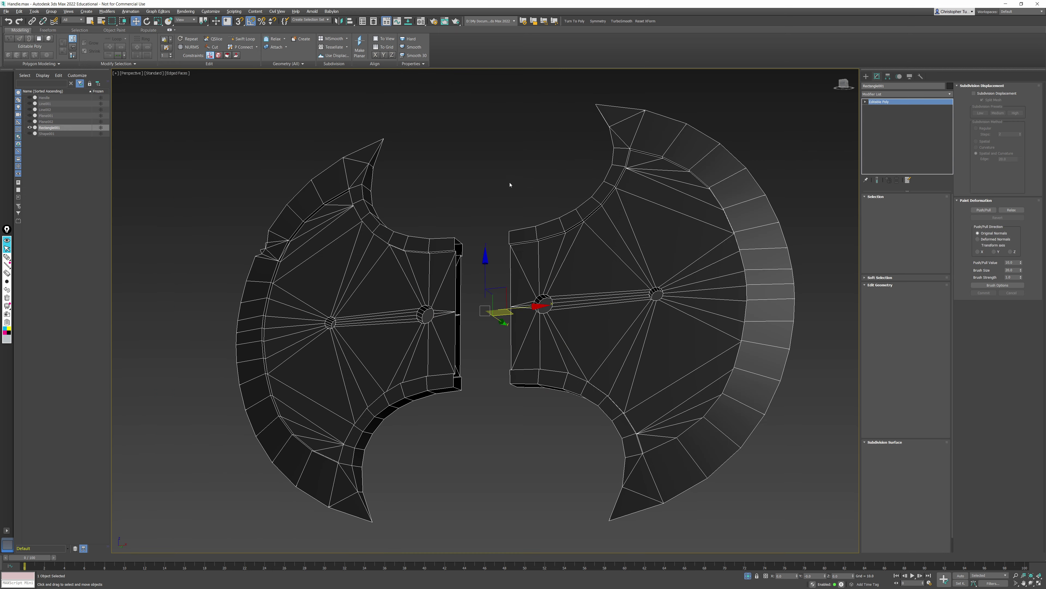
{"action": "middle_click_drag", "start_coordinate": [458, 186], "coordinate": [596, 167]}
Step: Select the inner border edges along the left blade's curved bevel, from the upper horn down to the lower horn
{"action": "left_click", "coordinate": [896, 205]}
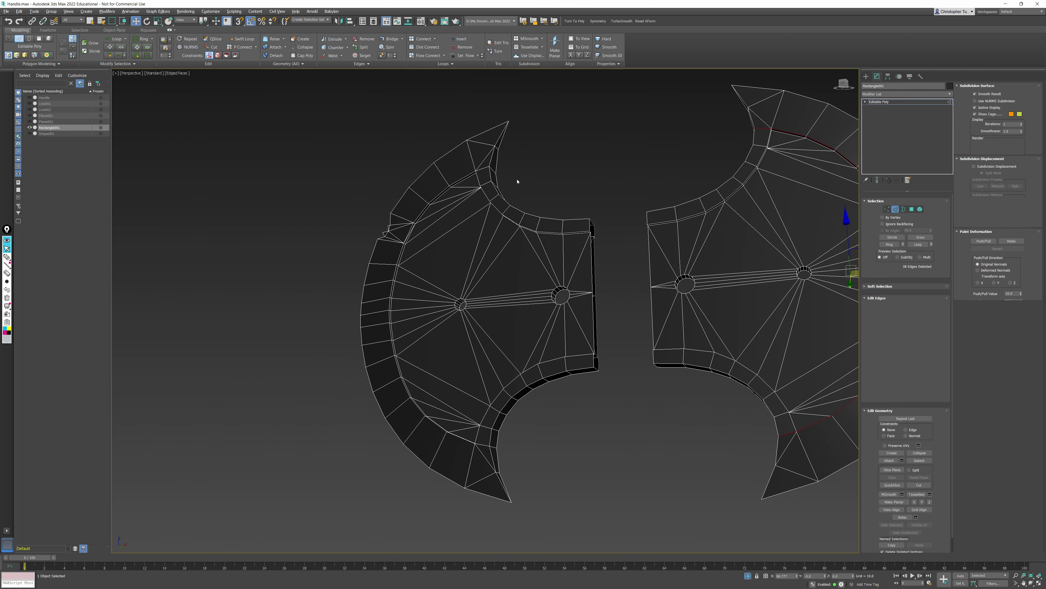
{"action": "left_click", "coordinate": [467, 182]}
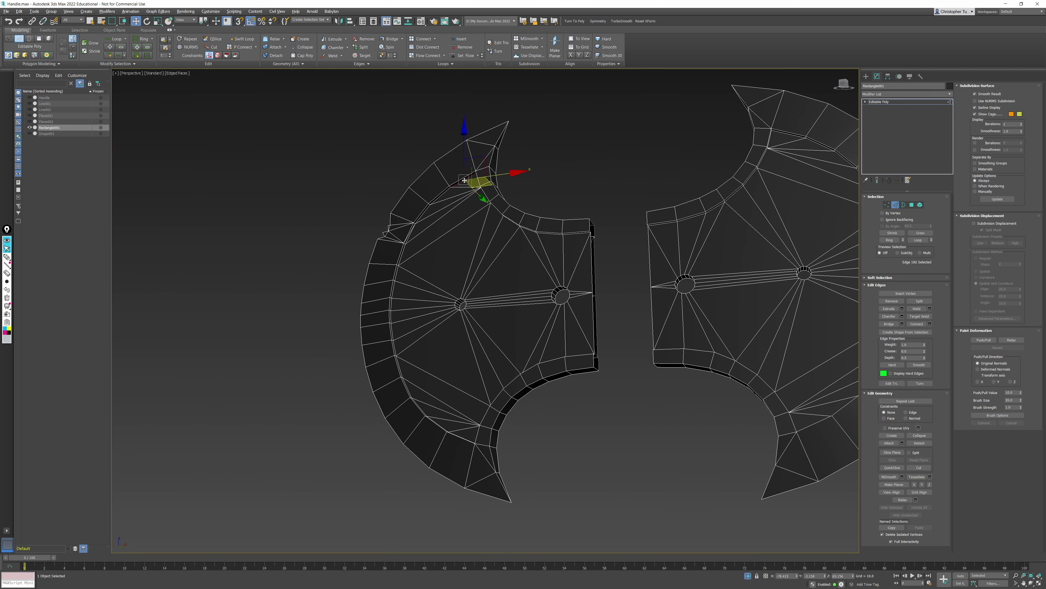
{"action": "left_click", "coordinate": [411, 232], "text": "ctrl"}
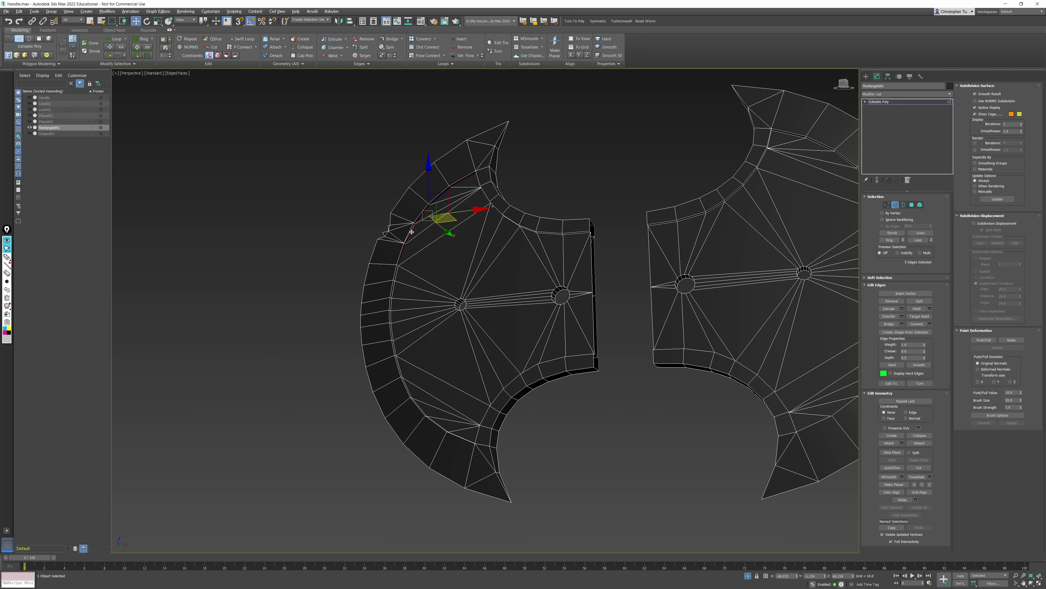
{"action": "left_click", "coordinate": [397, 272], "text": "shift"}
{"action": "middle_click_drag", "start_coordinate": [381, 334], "coordinate": [407, 364], "text": "alt"}
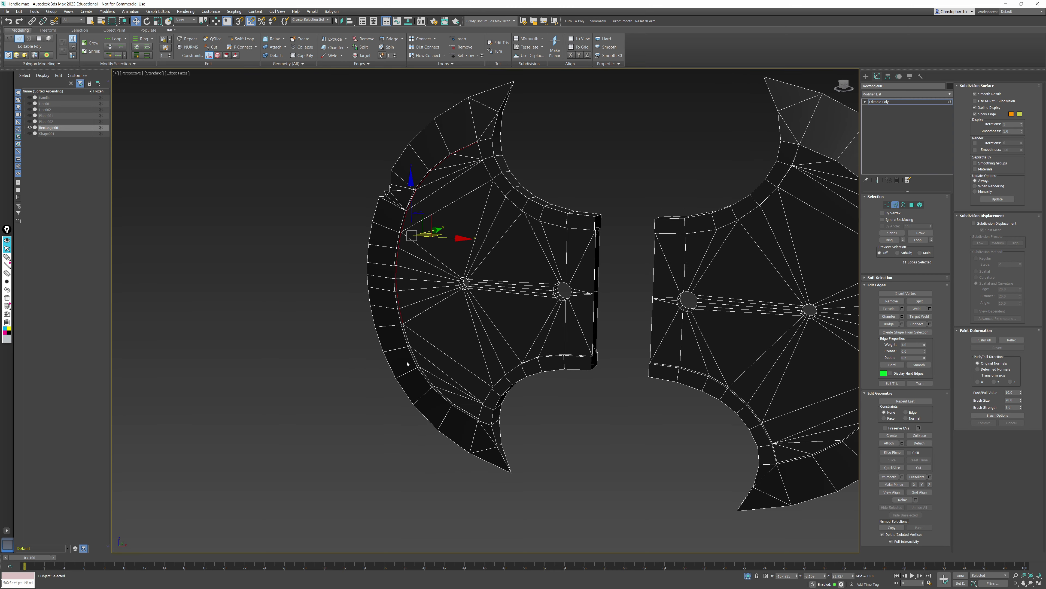
{"action": "left_click", "coordinate": [407, 340], "text": "shift"}
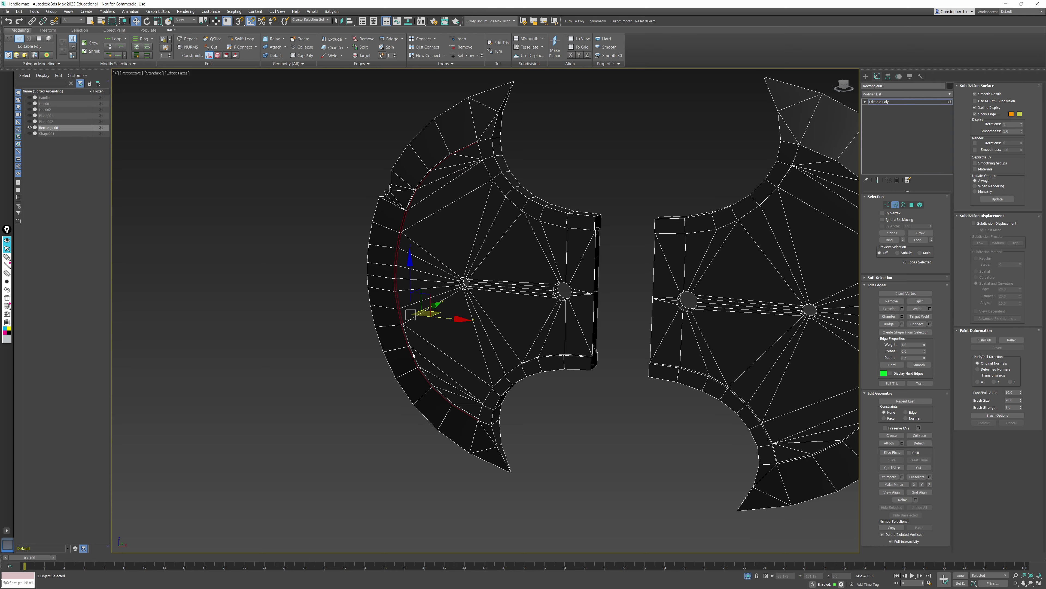
{"action": "key", "text": "ctrl+z"}
{"action": "double_click", "coordinate": [407, 341], "text": "ctrl"}
Step: Create a linear shape from the selected border edges of the left blade
{"action": "middle_click_drag", "start_coordinate": [421, 355], "coordinate": [498, 302], "text": "alt"}
{"action": "key", "text": "z"}
{"action": "middle_click_drag", "start_coordinate": [452, 251], "coordinate": [554, 275], "text": "alt"}
{"action": "middle_click_drag", "start_coordinate": [555, 275], "coordinate": [478, 243]}
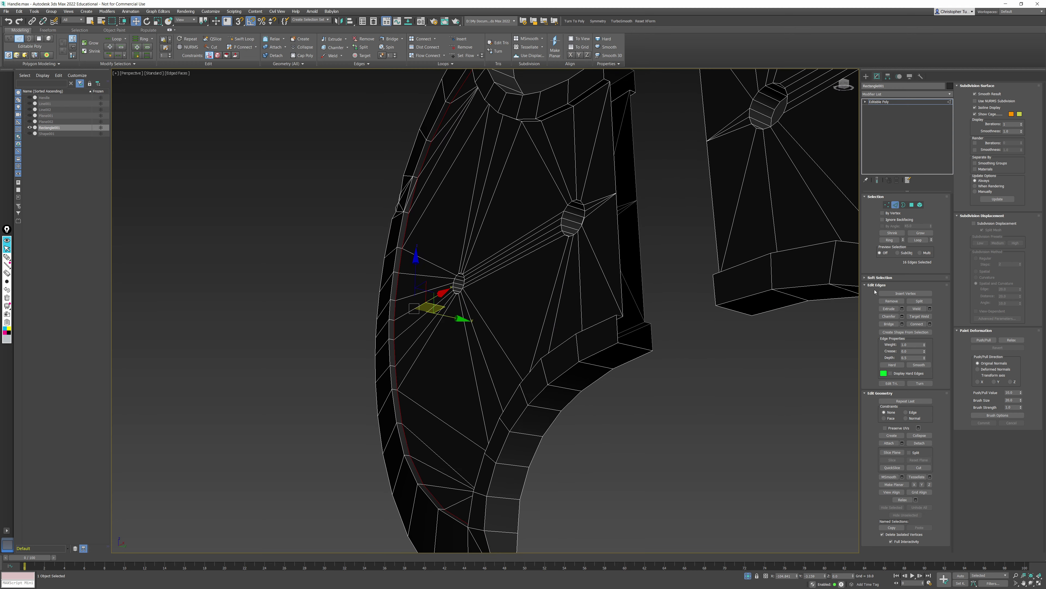
{"action": "left_click", "coordinate": [905, 332]}
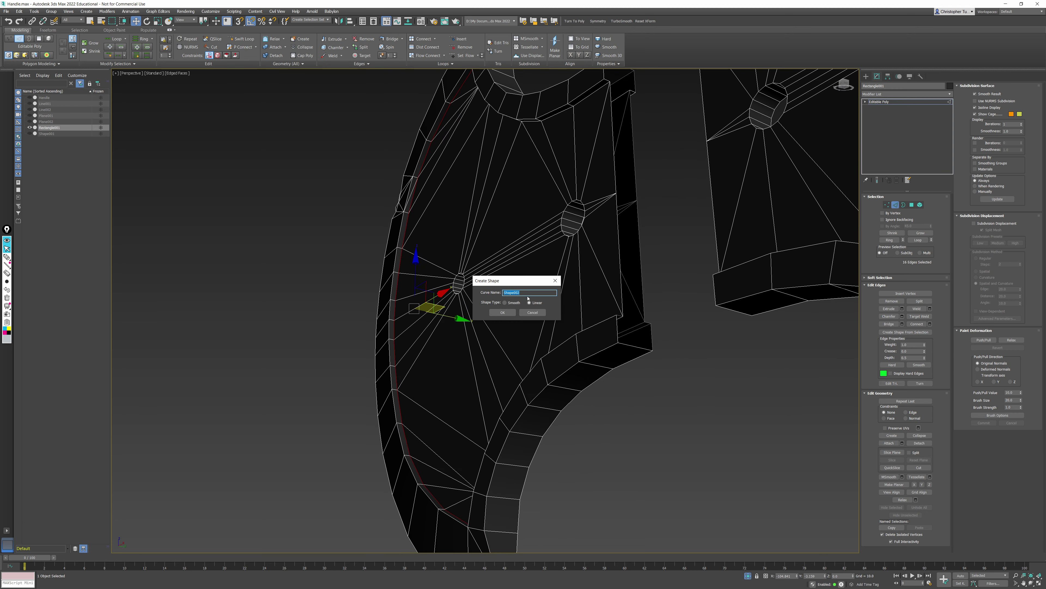
{"action": "left_click", "coordinate": [503, 312]}
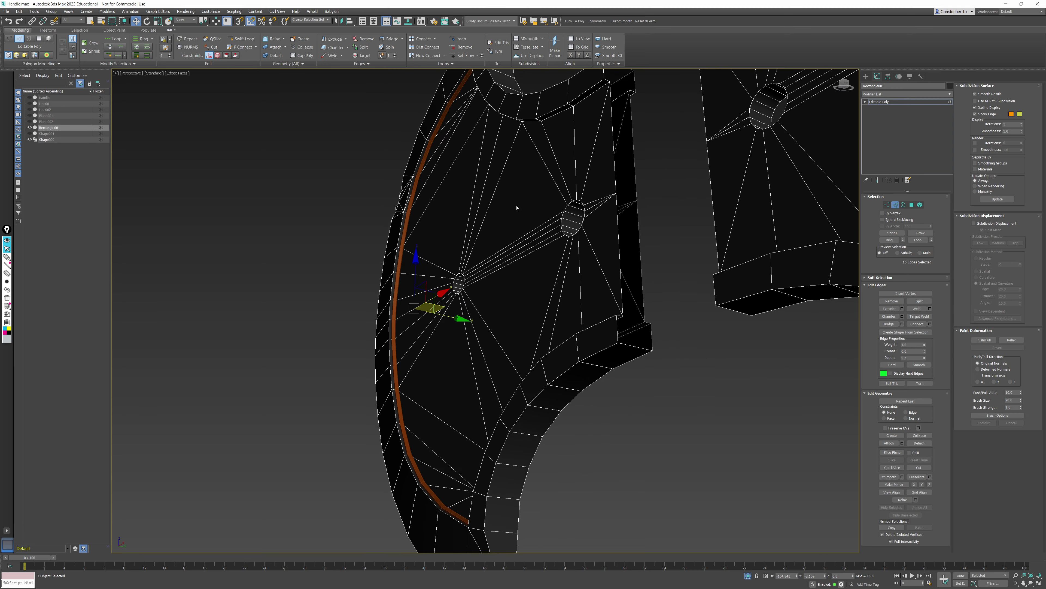
Step: Select the new border spline and turn off its thick rendering in the viewport
{"action": "middle_click_drag", "start_coordinate": [519, 205], "coordinate": [546, 224], "text": "alt"}
{"action": "scroll", "coordinate": [545, 225], "scroll_direction": "up", "scroll_amount": 1}
{"action": "left_click", "coordinate": [895, 205]}
{"action": "key", "text": "F3"}
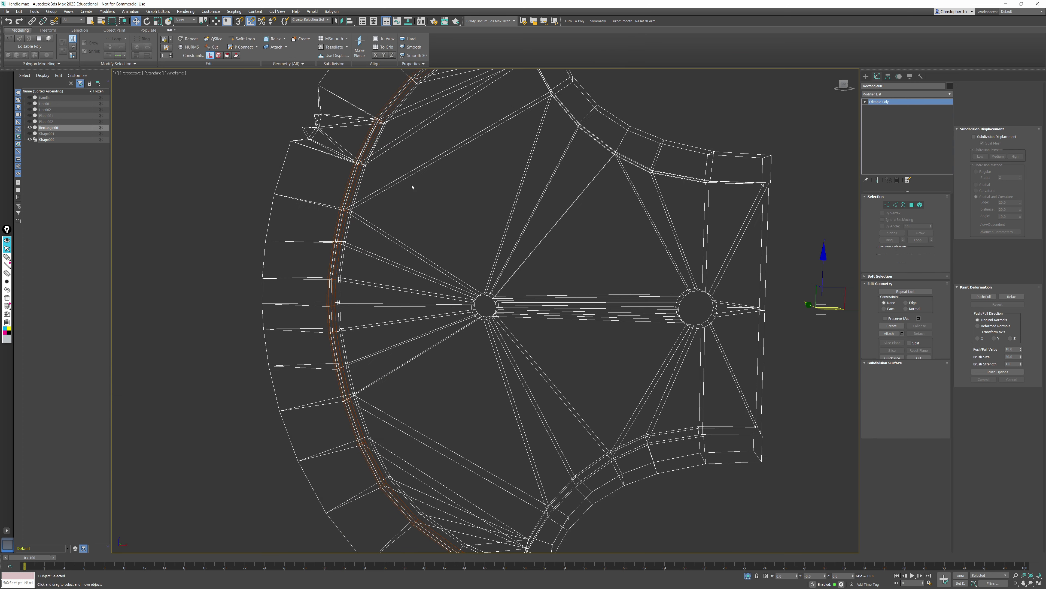
{"action": "left_click", "coordinate": [357, 180]}
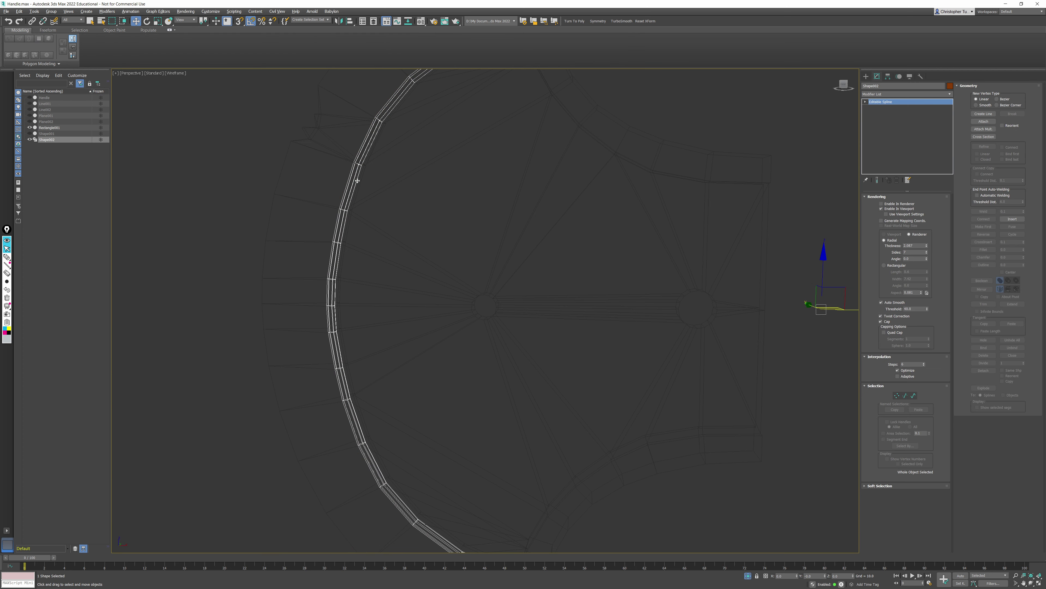
{"action": "left_click", "coordinate": [896, 210]}
{"action": "left_click", "coordinate": [873, 196]}
{"action": "key", "text": "F3"}
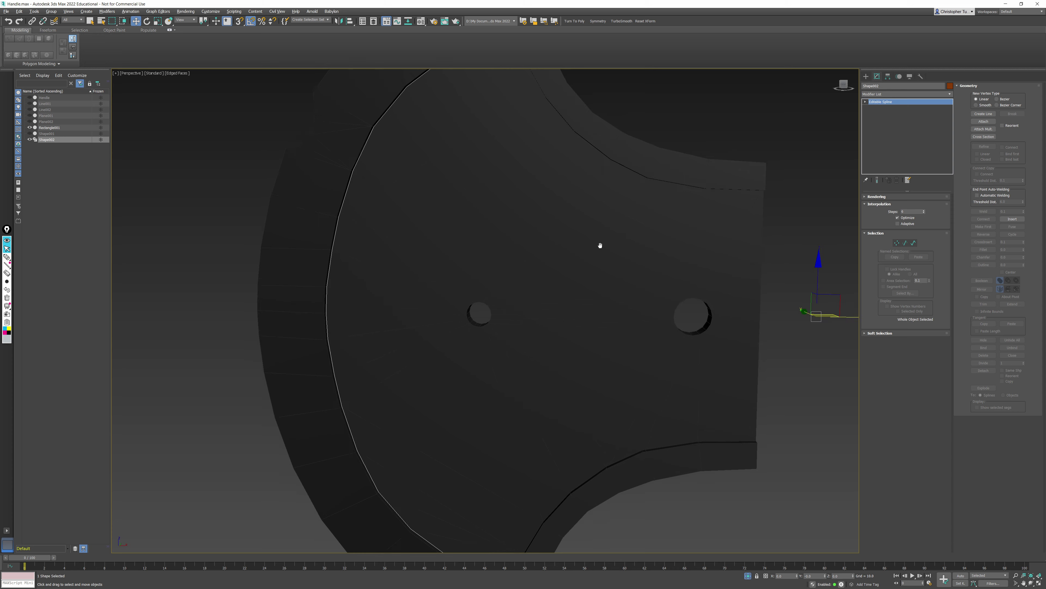
Step: Bring all objects back into view, then isolate only the arch strip together with the border spline
{"action": "scroll", "coordinate": [601, 244], "scroll_direction": "down", "scroll_amount": 3}
{"action": "left_click", "coordinate": [747, 575]}
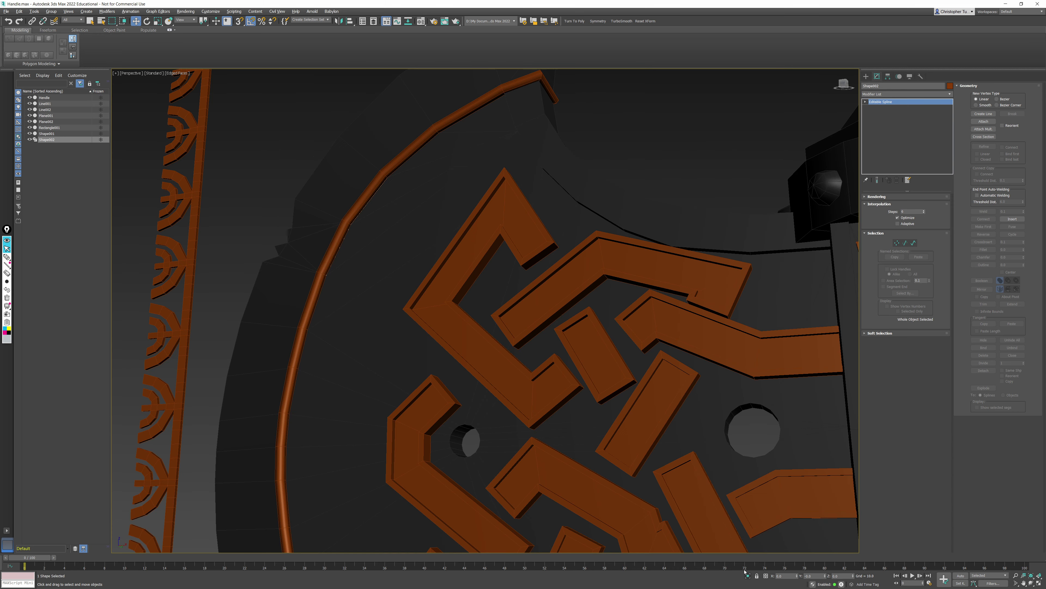
{"action": "scroll", "coordinate": [473, 222], "scroll_direction": "down", "scroll_amount": 3}
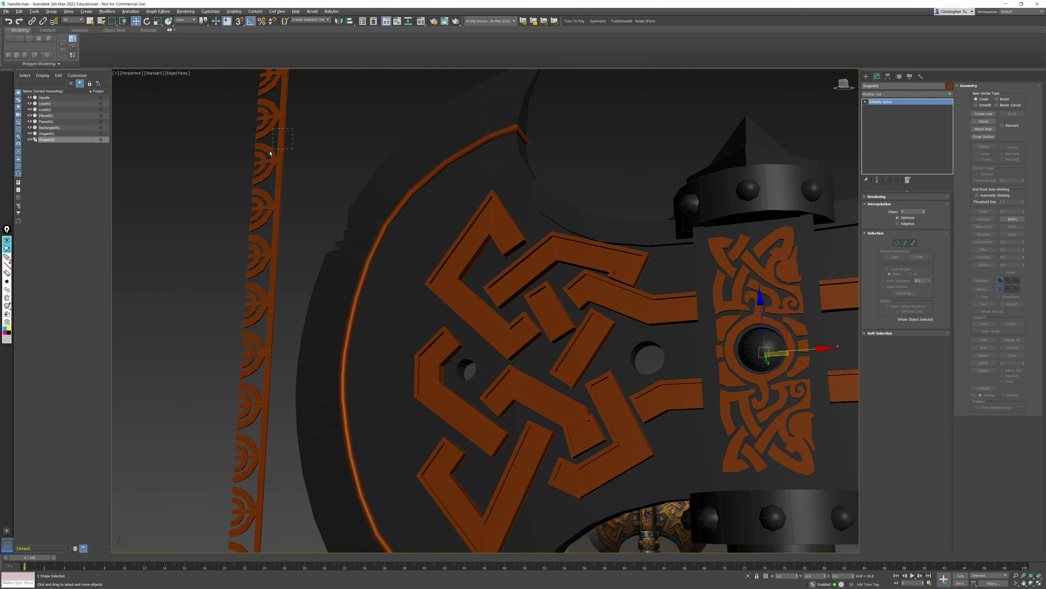
{"action": "left_click_drag", "start_coordinate": [270, 153], "coordinate": [271, 163]}
{"action": "key", "text": "alt+q"}
{"action": "left_click", "coordinate": [523, 155]}
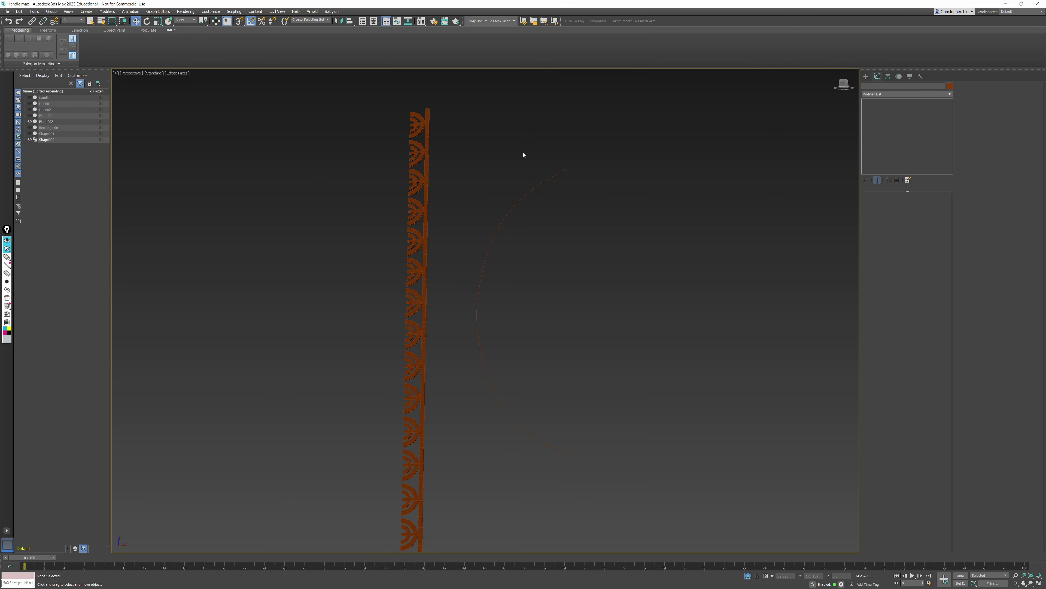
Step: Apply PathDeform (WSM) to the arch strip along the border spline, move it to the path, and reduce its stretch to fit the curve's length
{"action": "left_click_drag", "start_coordinate": [390, 208], "coordinate": [389, 206]}
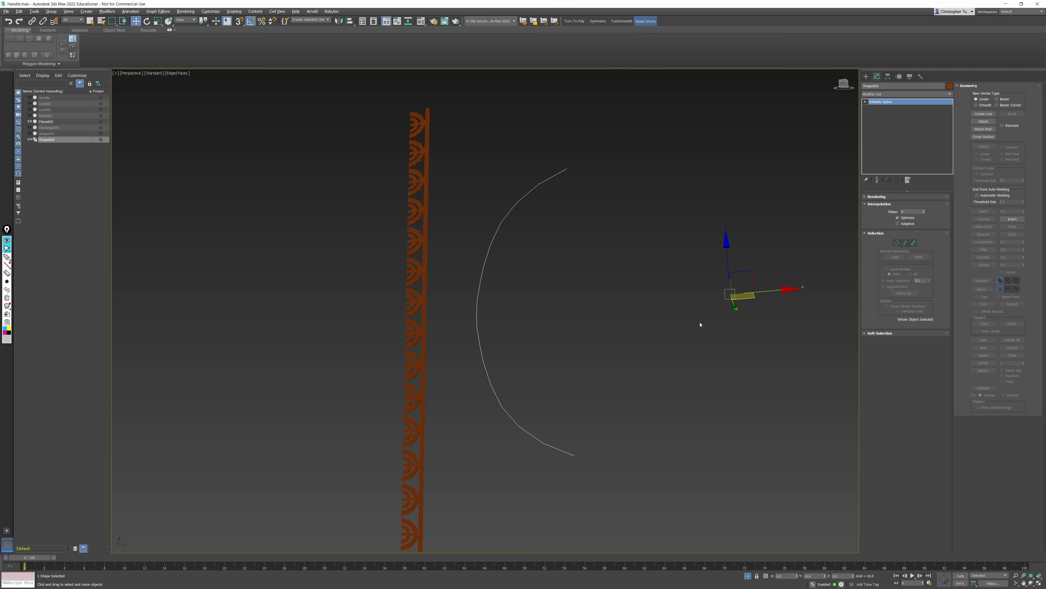
{"action": "middle_click_drag", "start_coordinate": [701, 324], "coordinate": [696, 281], "text": "alt"}
{"action": "left_click_drag", "start_coordinate": [414, 411], "coordinate": [414, 412]}
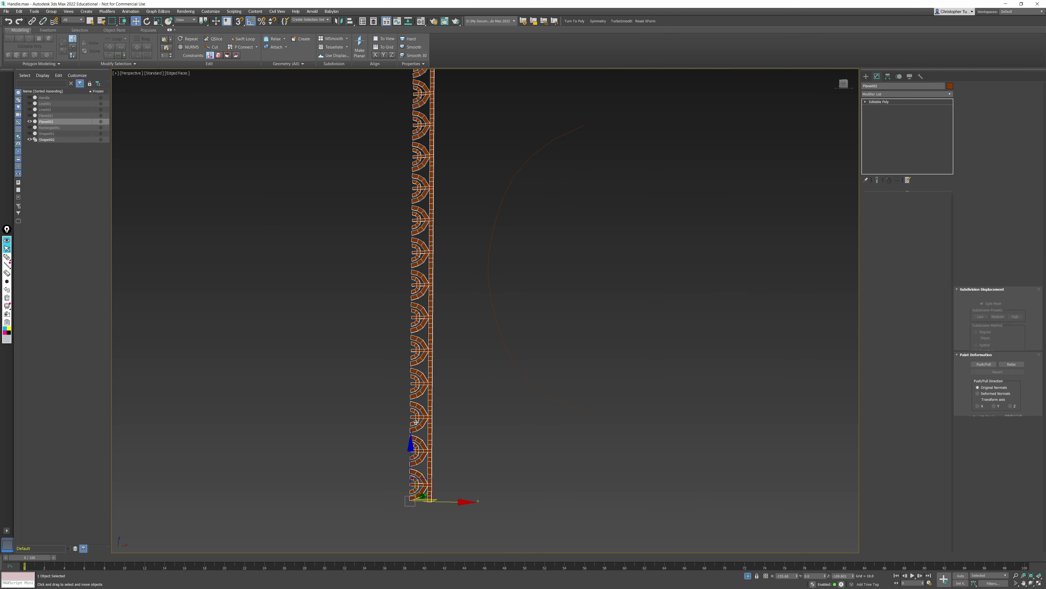
{"action": "left_click", "coordinate": [948, 95]}
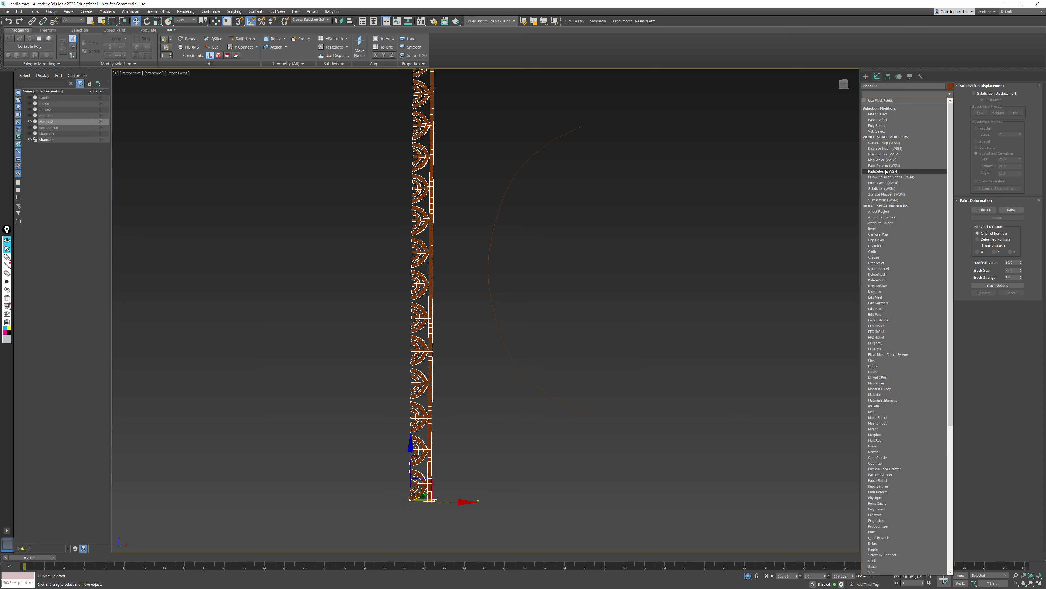
{"action": "left_click", "coordinate": [898, 171]}
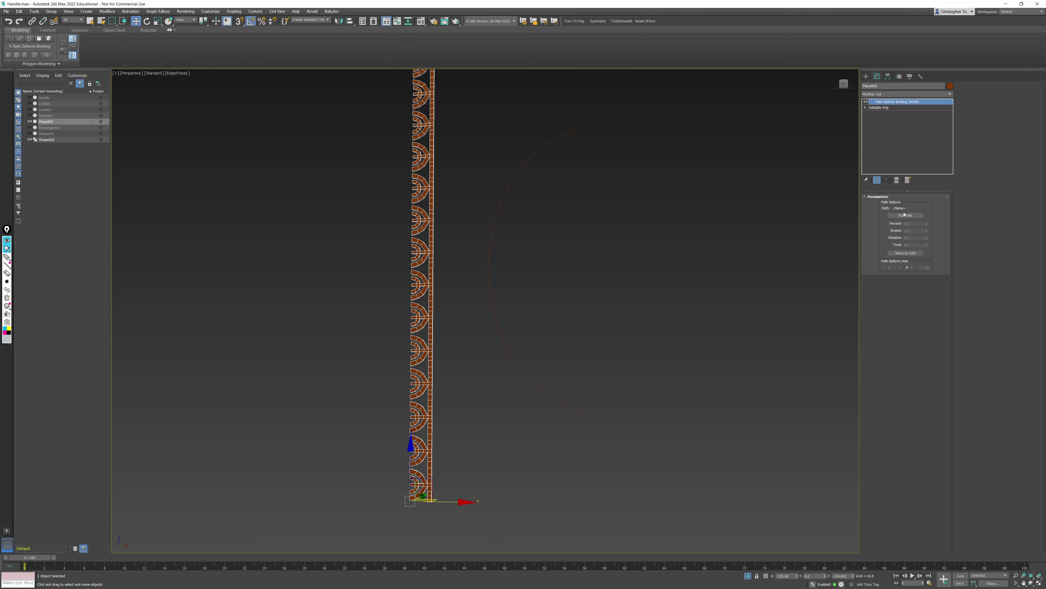
{"action": "left_click", "coordinate": [524, 162]}
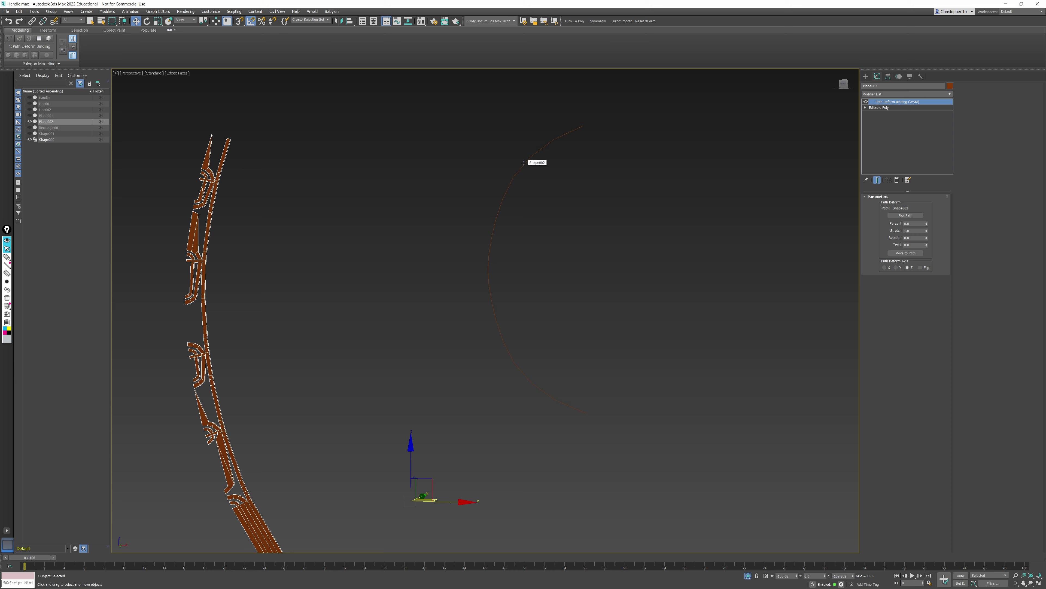
{"action": "left_click", "coordinate": [905, 253]}
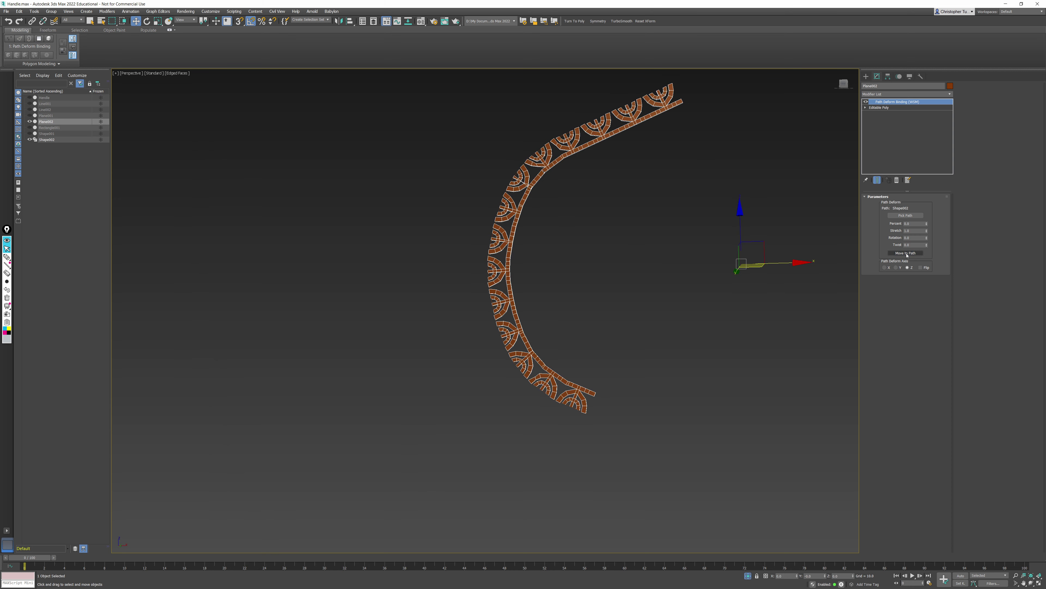
{"action": "left_click_drag", "start_coordinate": [927, 230], "coordinate": [923, 237]}
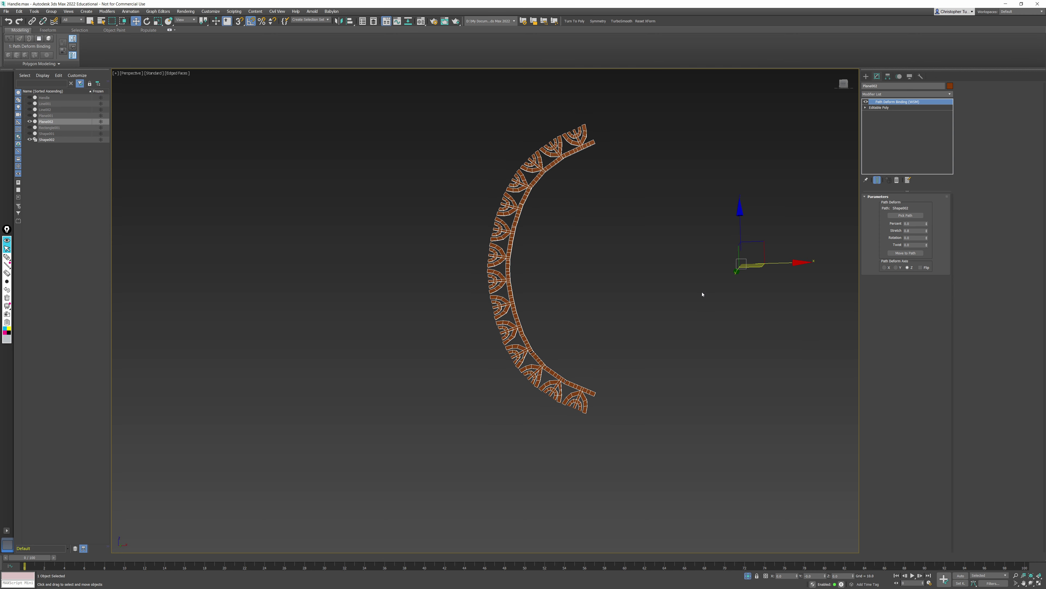
Step: Examine the bent arch strip from the front for gaps and distorted faces along the curve
{"action": "key", "text": "f"}
{"action": "scroll", "coordinate": [485, 264], "scroll_direction": "up", "scroll_amount": 10}
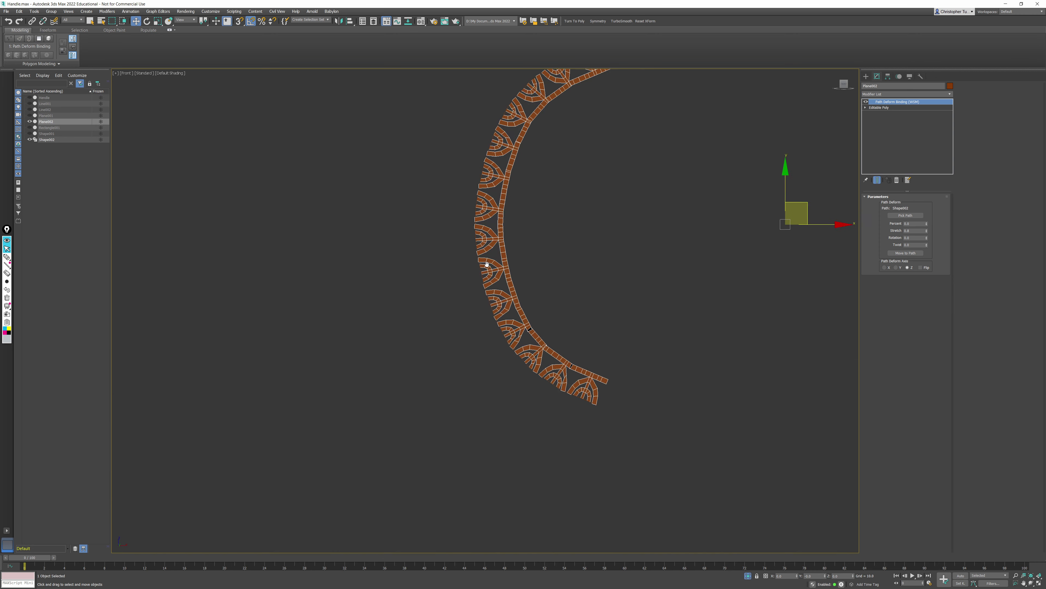
{"action": "middle_click_drag", "start_coordinate": [561, 271], "coordinate": [551, 291]}
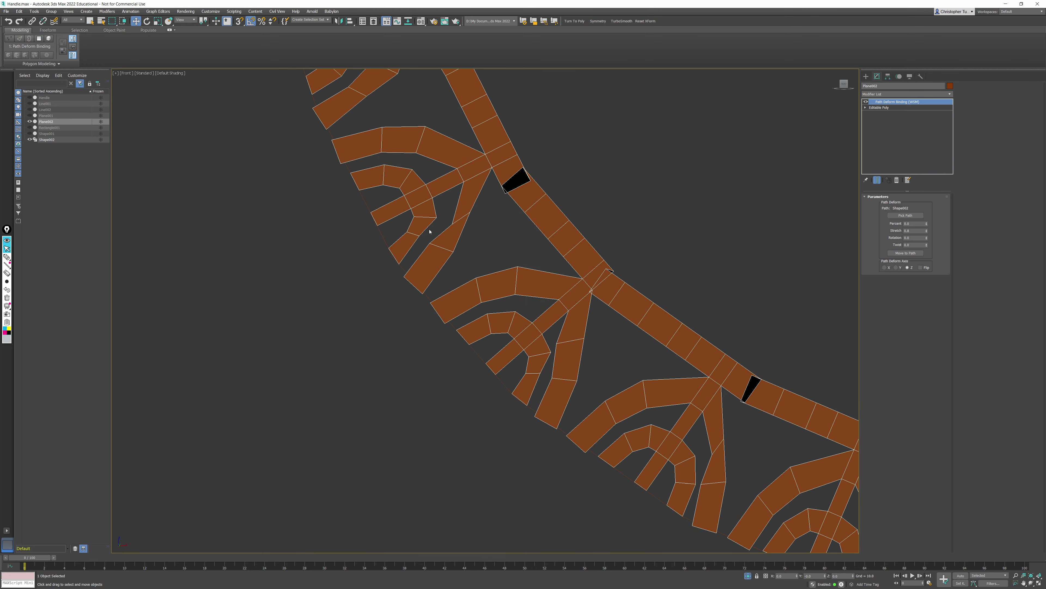
{"action": "middle_click_drag", "start_coordinate": [635, 315], "coordinate": [412, 204]}
{"action": "scroll", "coordinate": [409, 191], "scroll_direction": "down", "scroll_amount": 2}
{"action": "scroll", "coordinate": [532, 248], "scroll_direction": "down", "scroll_amount": 5}
{"action": "scroll", "coordinate": [497, 252], "scroll_direction": "up", "scroll_amount": 2}
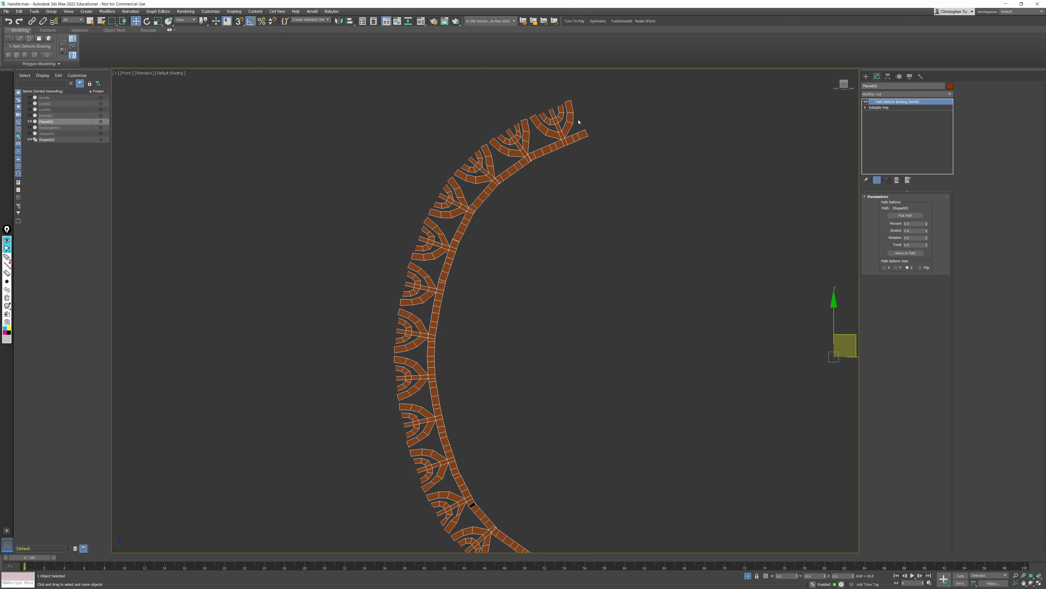
{"action": "middle_click_drag", "start_coordinate": [473, 179], "coordinate": [432, 250]}
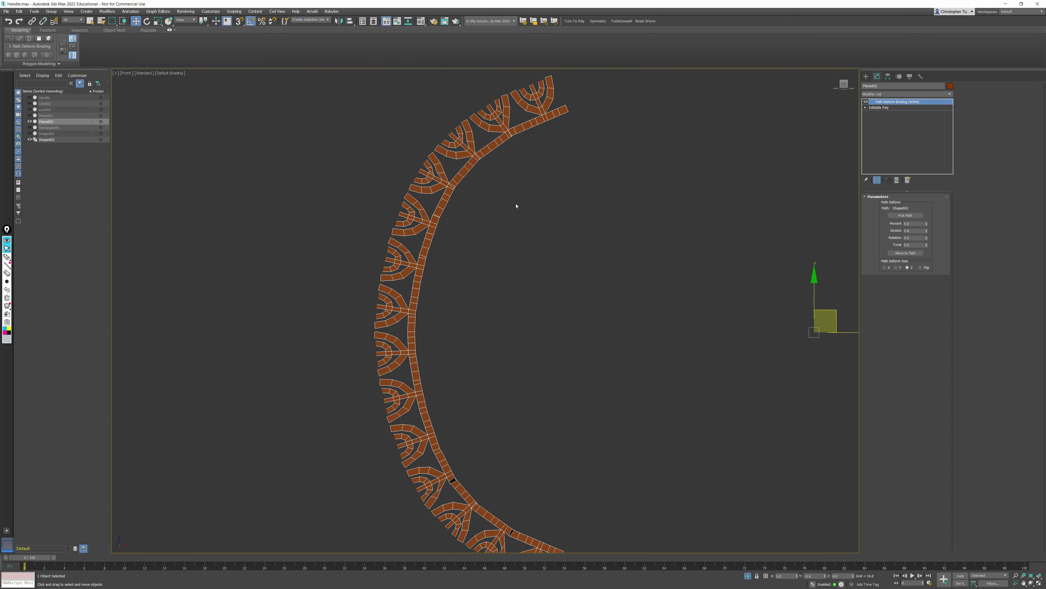
Step: Collapse the path deform binding on the arch strip into a plain Editable Poly
{"action": "right_click", "coordinate": [466, 209]}
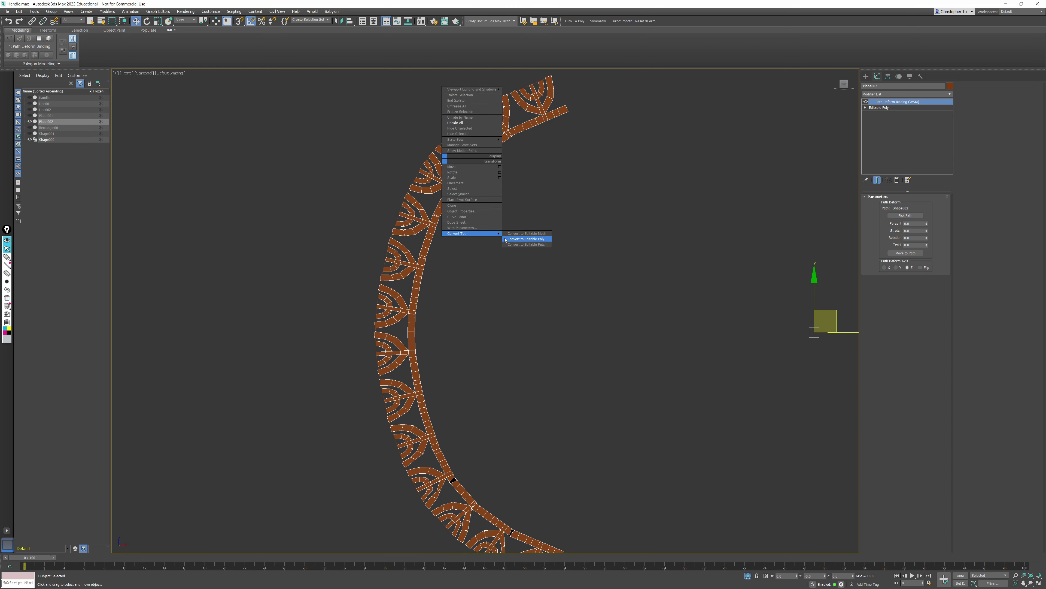
{"action": "left_click", "coordinate": [518, 237]}
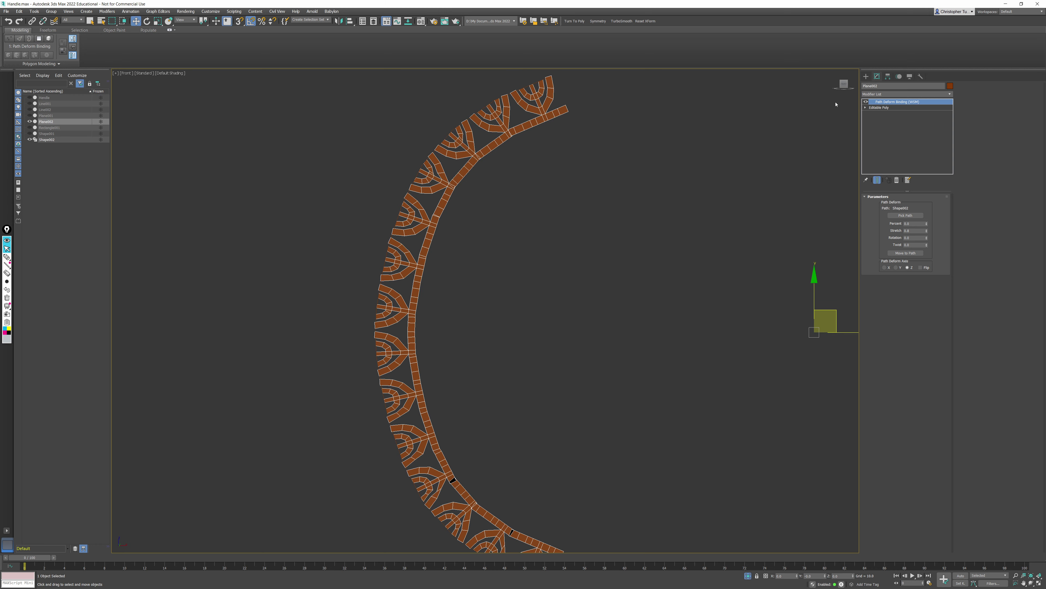
{"action": "right_click", "coordinate": [888, 103]}
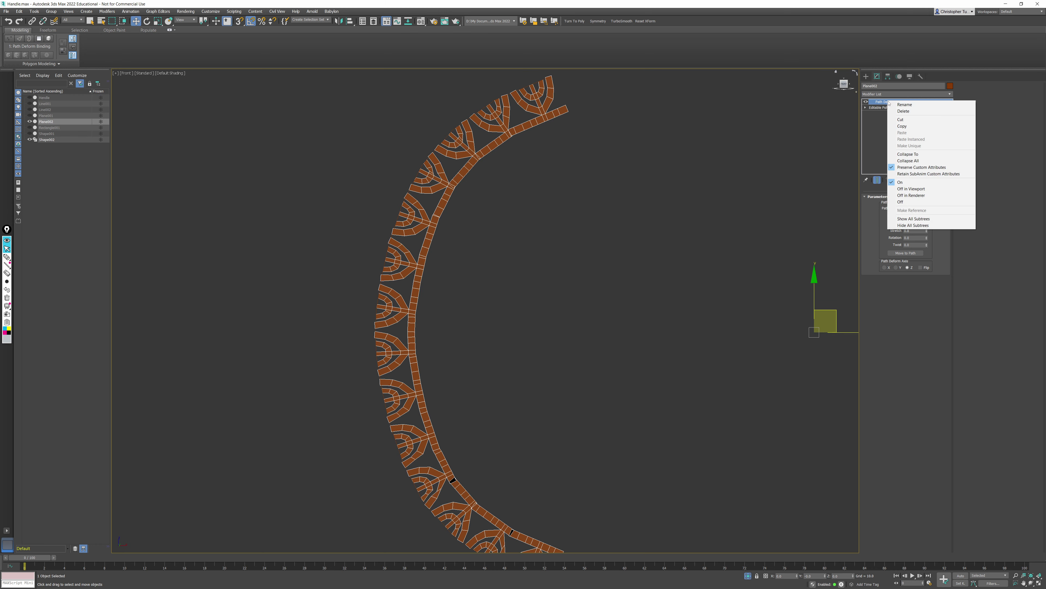
{"action": "left_click", "coordinate": [908, 154]}
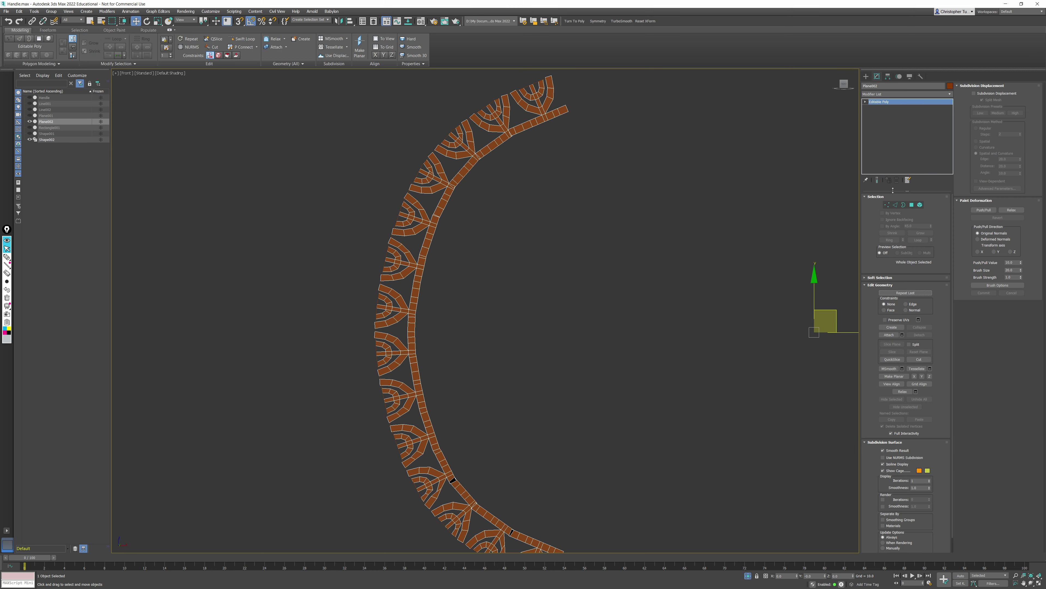
Step: Straighten the distorted outer leg of an arch near the strip's upper end by moving its middle vertex pairs away from the inner arch
{"action": "left_click", "coordinate": [887, 204]}
{"action": "left_click_drag", "start_coordinate": [614, 175], "coordinate": [517, 70]}
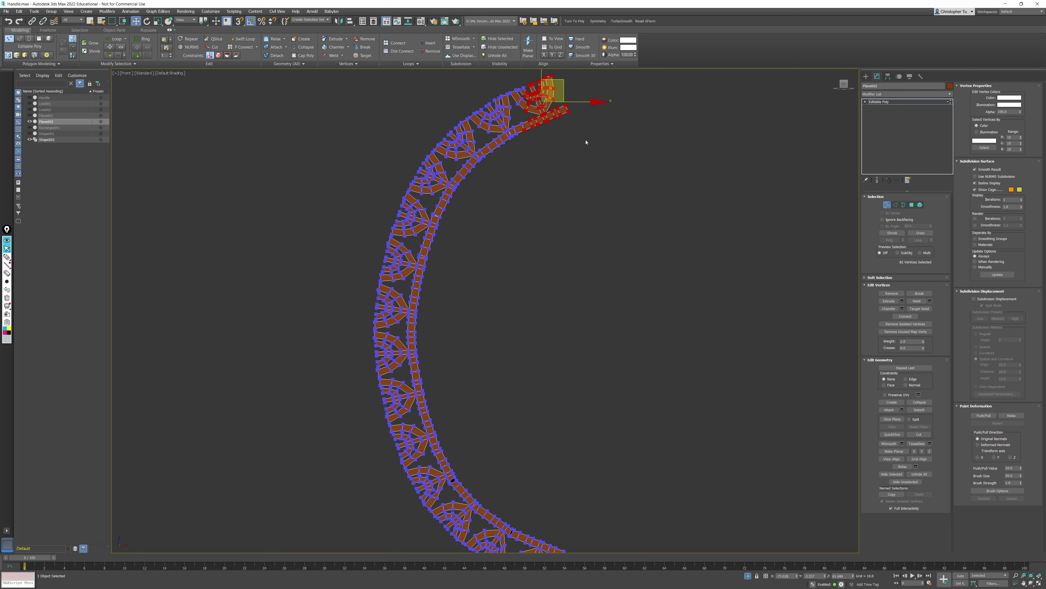
{"action": "middle_click_drag", "start_coordinate": [622, 189], "coordinate": [644, 168]}
{"action": "scroll", "coordinate": [569, 154], "scroll_direction": "up", "scroll_amount": 8}
{"action": "left_click", "coordinate": [699, 182]}
{"action": "middle_click_drag", "start_coordinate": [493, 326], "coordinate": [679, 242]}
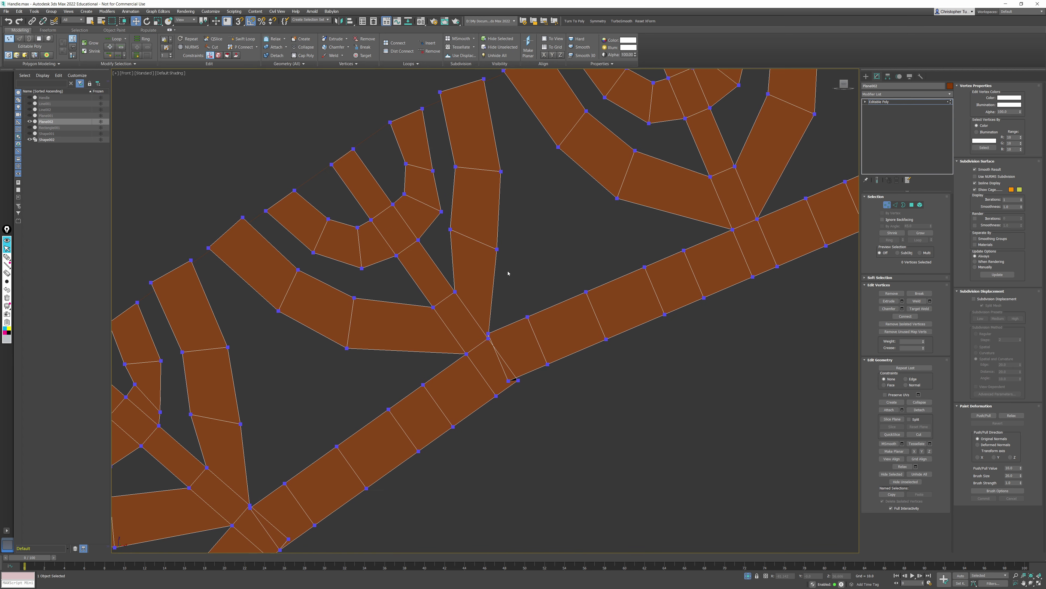
{"action": "left_click_drag", "start_coordinate": [453, 226], "coordinate": [457, 255]}
{"action": "key", "text": "ctrl+z"}
{"action": "left_click", "coordinate": [532, 226]}
{"action": "left_click_drag", "start_coordinate": [492, 217], "coordinate": [533, 187]}
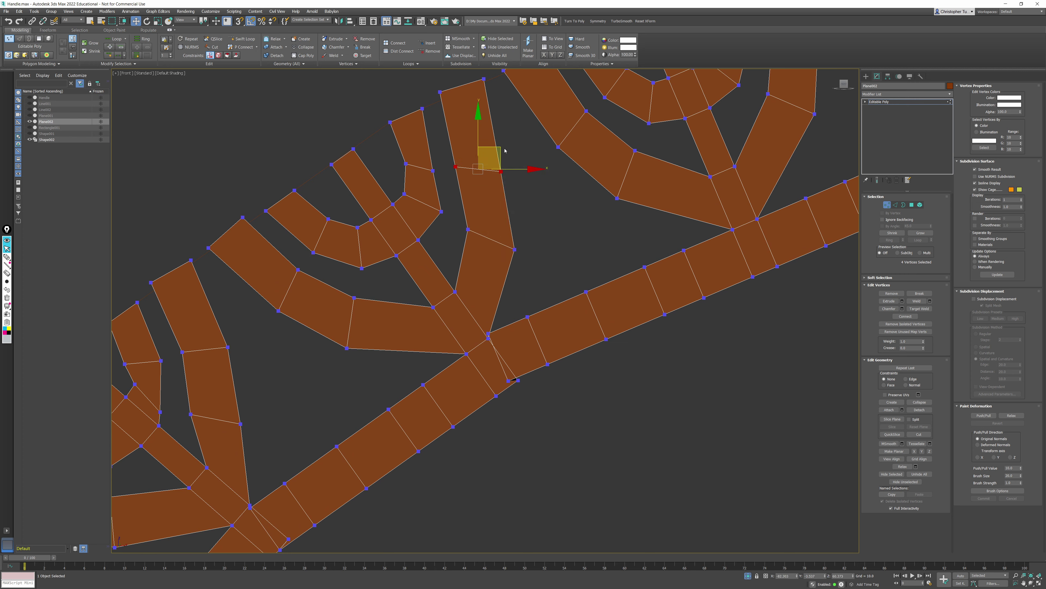
{"action": "left_click_drag", "start_coordinate": [500, 148], "coordinate": [510, 145]}
Step: Remove the overlapping edge on the border band where that arch's stem joins it, closing the small gap
{"action": "middle_click_drag", "start_coordinate": [536, 282], "coordinate": [534, 257]}
{"action": "scroll", "coordinate": [535, 257], "scroll_direction": "up", "scroll_amount": 6}
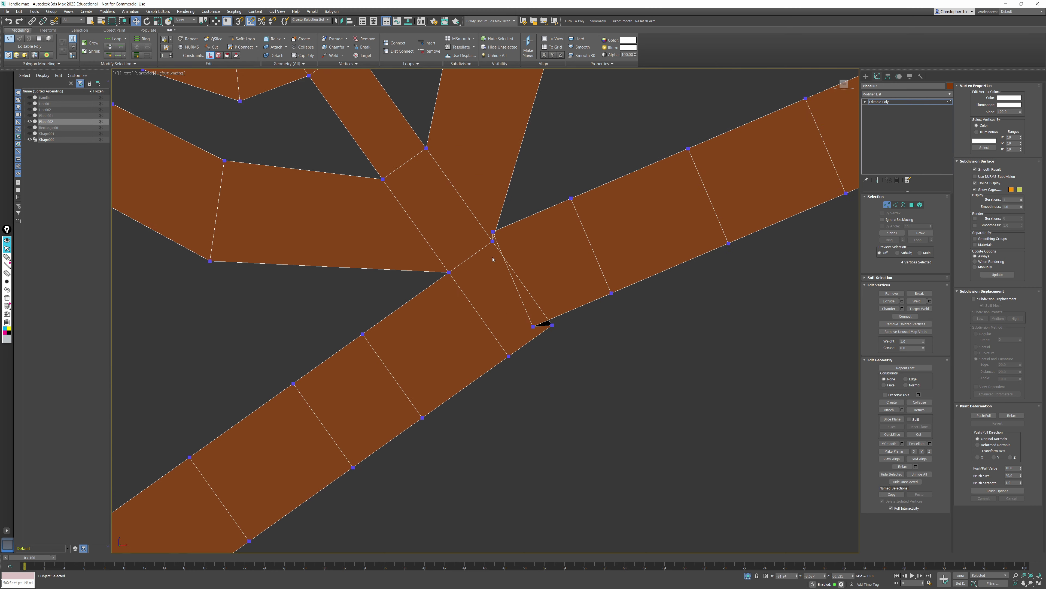
{"action": "left_click", "coordinate": [896, 204]}
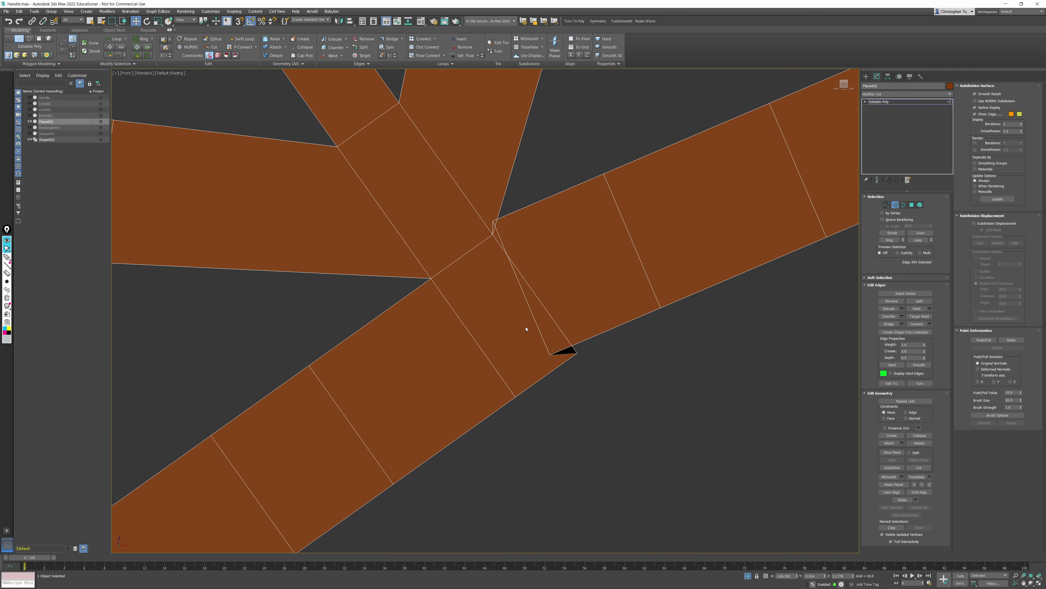
{"action": "left_click", "coordinate": [536, 321]}
{"action": "left_click", "coordinate": [546, 296]}
{"action": "scroll", "coordinate": [546, 297], "scroll_direction": "down", "scroll_amount": 10}
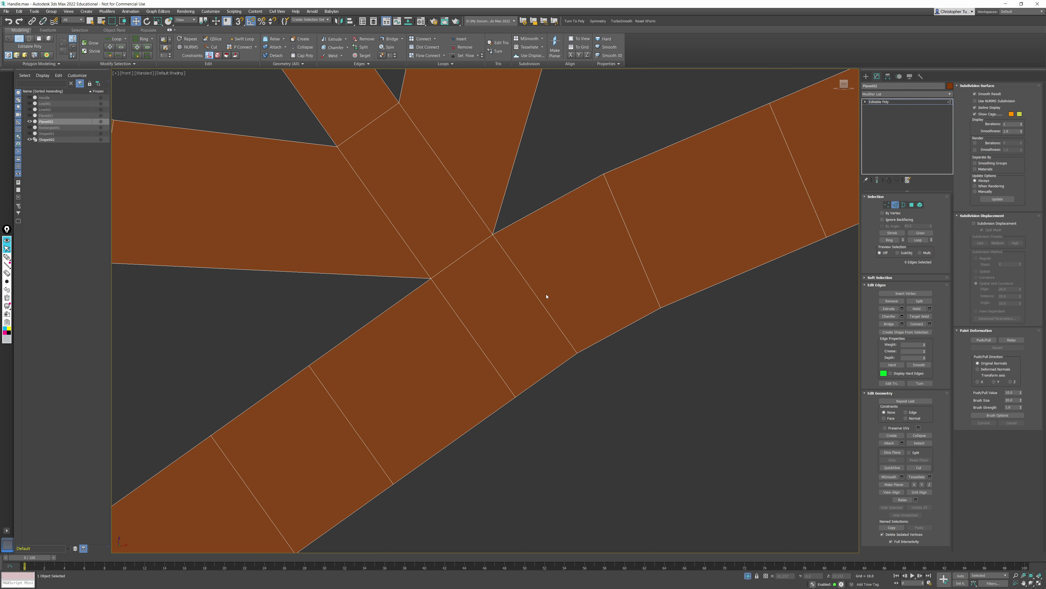
Step: Collapse the overlapping edges on the border band where the next arch's stem joins it
{"action": "scroll", "coordinate": [487, 312], "scroll_direction": "up", "scroll_amount": 5}
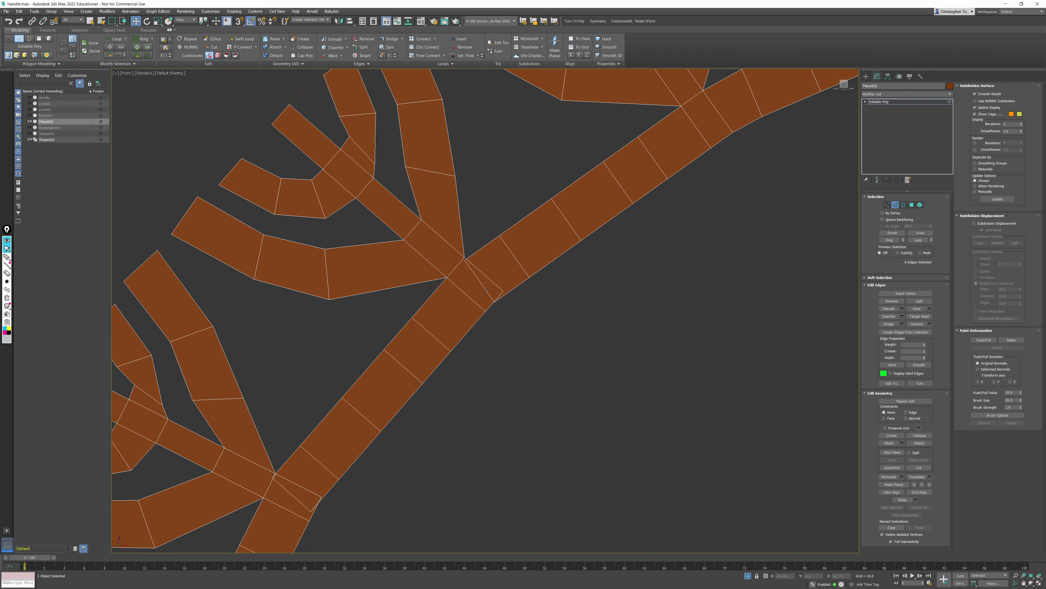
{"action": "left_click", "coordinate": [486, 290]}
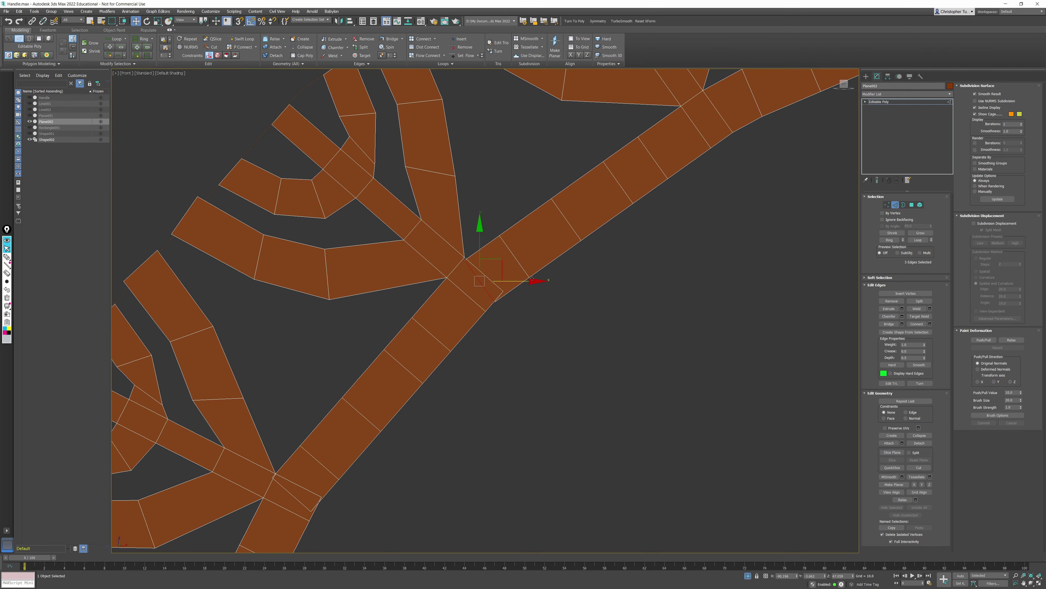
{"action": "left_click", "coordinate": [506, 274]}
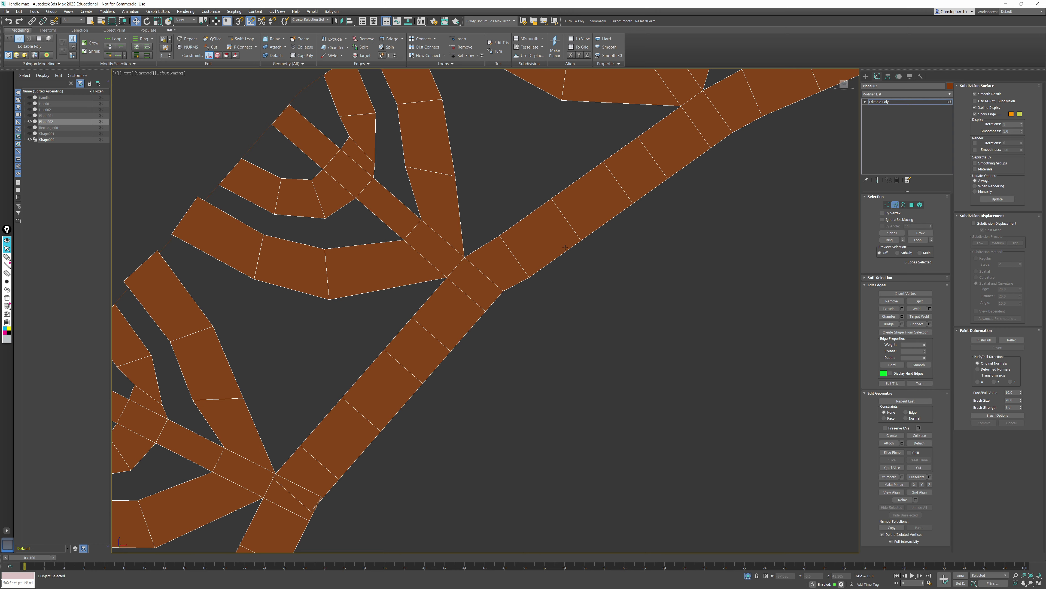
Step: Reshape the upper legs of that arch by moving vertex pairs on its outer and inner legs into smoother curves
{"action": "middle_click_drag", "start_coordinate": [440, 181], "coordinate": [461, 251]}
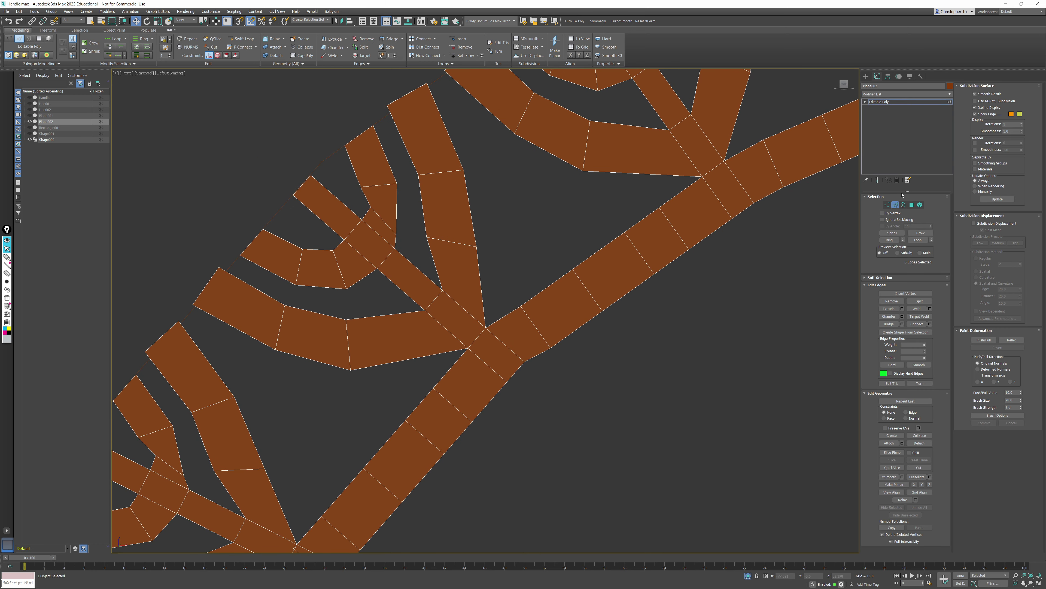
{"action": "left_click", "coordinate": [887, 204]}
{"action": "left_click_drag", "start_coordinate": [436, 244], "coordinate": [508, 214]}
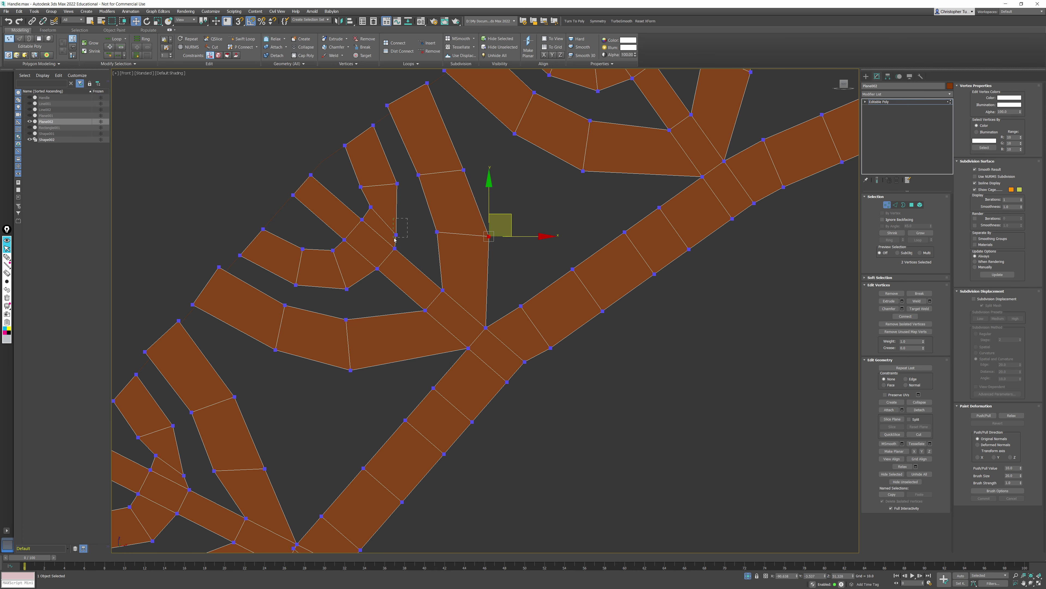
{"action": "left_click_drag", "start_coordinate": [399, 241], "coordinate": [372, 187]}
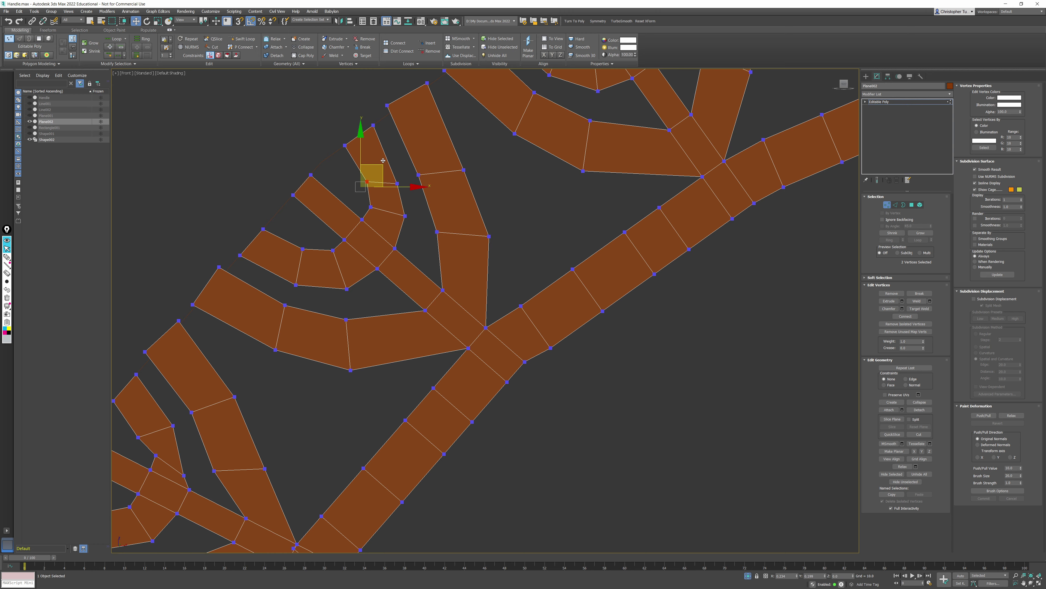
Step: Collapse the overlapping edge at the band junction of the following arch down the strip
{"action": "middle_click_drag", "start_coordinate": [403, 247], "coordinate": [481, 167]}
{"action": "middle_click_drag", "start_coordinate": [427, 231], "coordinate": [520, 129]}
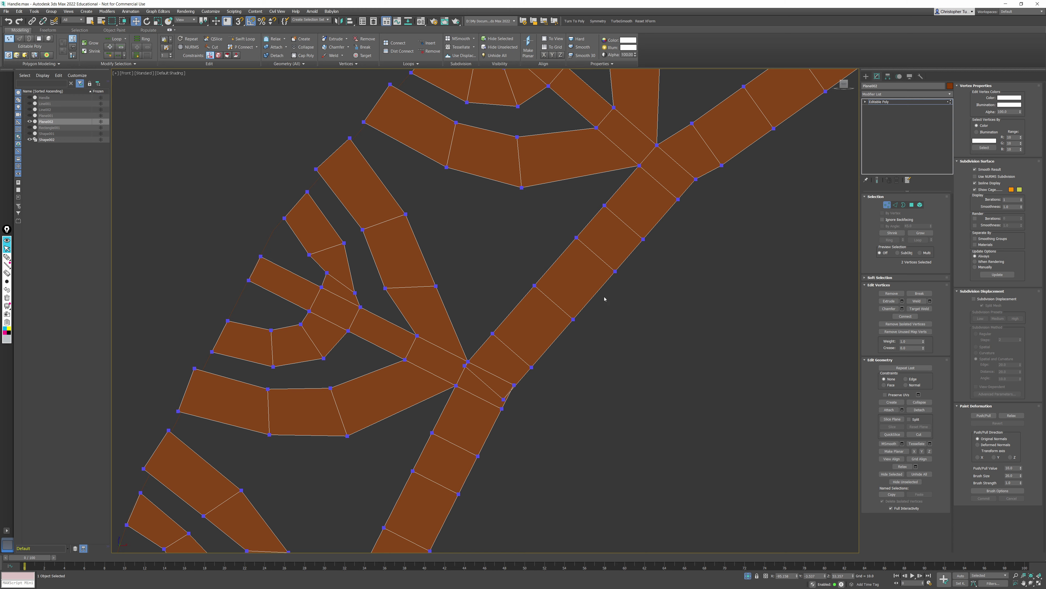
{"action": "left_click", "coordinate": [896, 204]}
{"action": "left_click", "coordinate": [485, 383]}
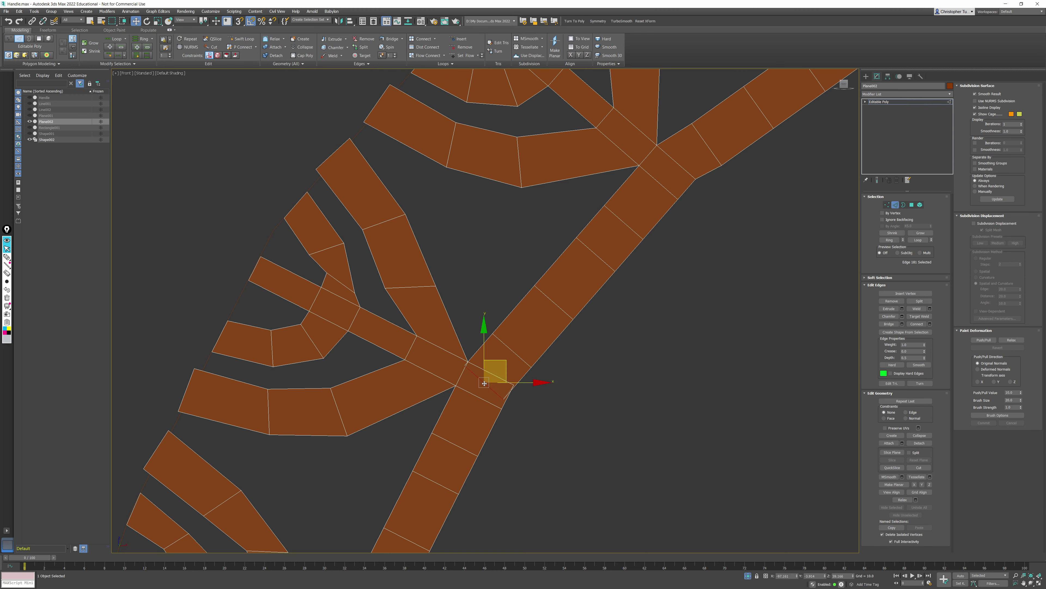
{"action": "key", "text": "ctrl+BackSpace"}
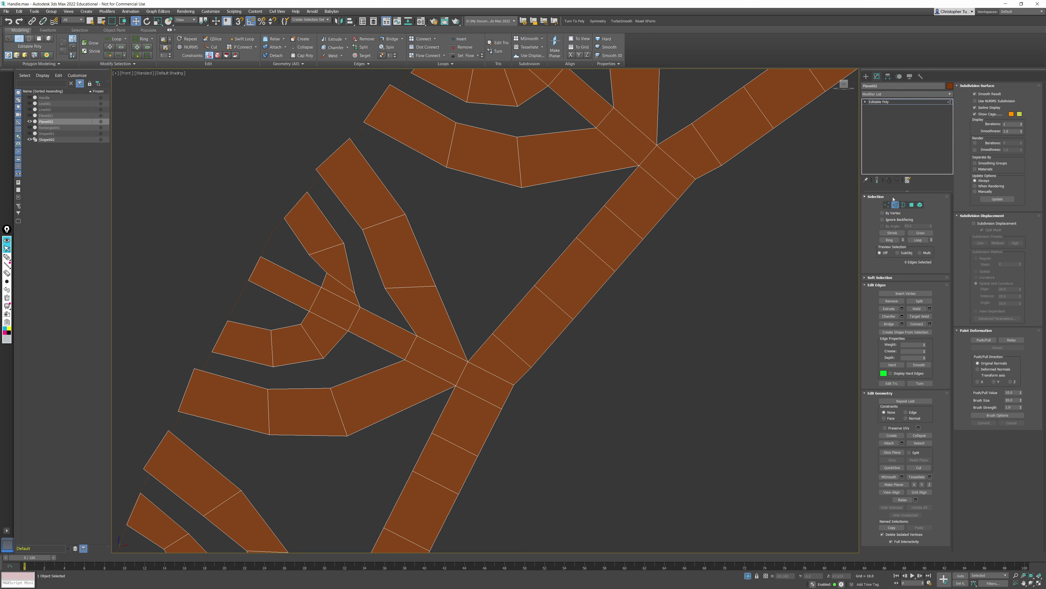
Step: Round out the pinched upper legs of this arch by moving the middle vertex pairs on its outer and inner legs
{"action": "left_click", "coordinate": [888, 205]}
{"action": "left_click_drag", "start_coordinate": [376, 282], "coordinate": [460, 247]}
{"action": "mouse_move", "coordinate": [363, 281]}
{"action": "left_mouse_down"}
{"action": "mouse_move", "coordinate": [348, 300]}
{"action": "mouse_move", "coordinate": [376, 249]}
{"action": "mouse_move", "coordinate": [331, 223]}
{"action": "left_mouse_up"}
{"action": "left_click", "coordinate": [310, 253]}
Step: Collapse the ring of short overlapping edges on the band just above the next arch's stem
{"action": "middle_click_drag", "start_coordinate": [358, 312], "coordinate": [374, 161]}
{"action": "middle_click_drag", "start_coordinate": [353, 319], "coordinate": [446, 138]}
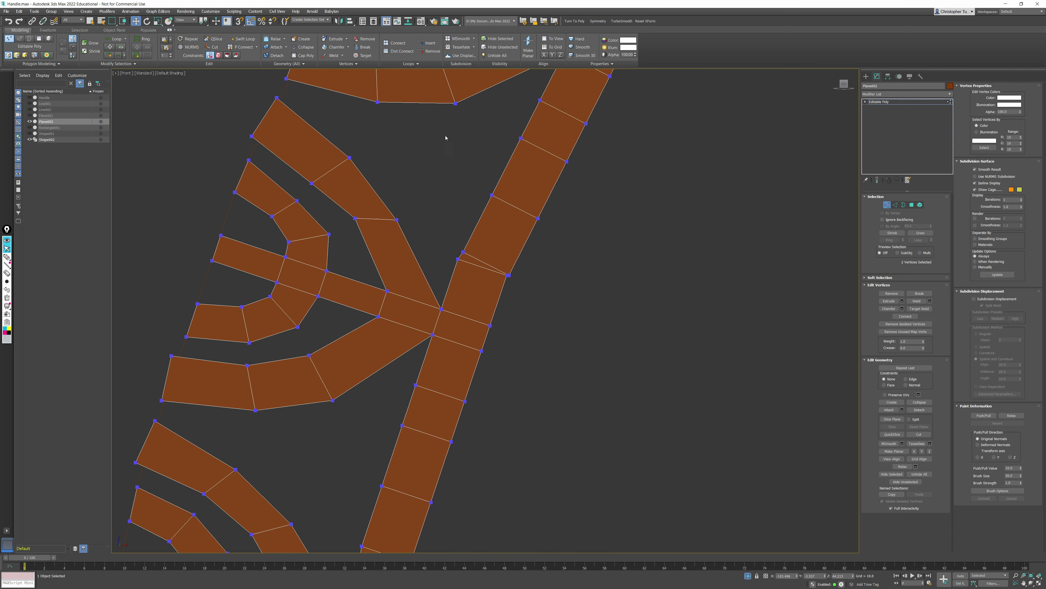
{"action": "left_click", "coordinate": [895, 204]}
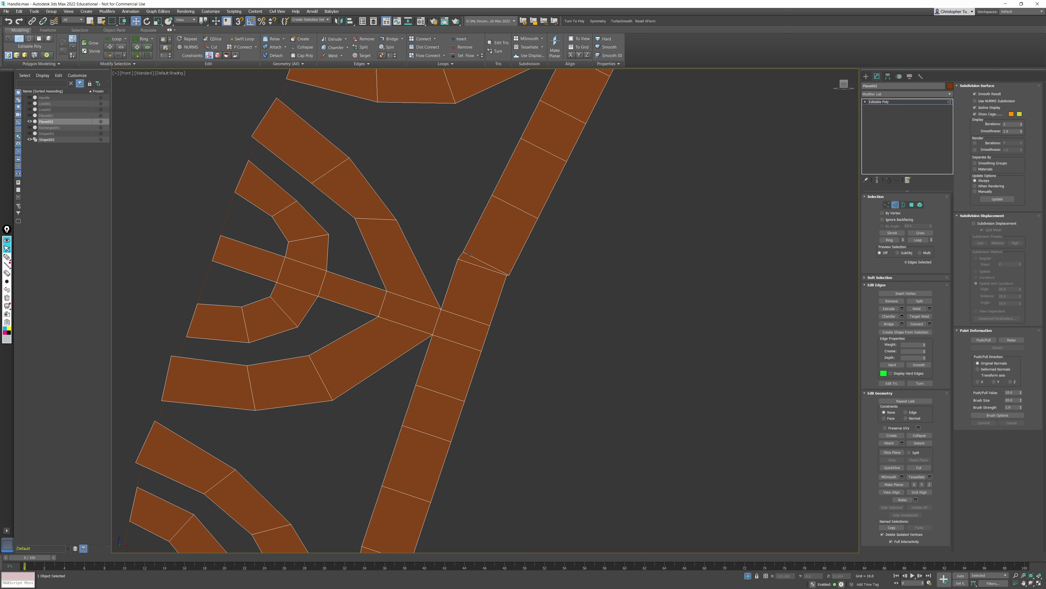
{"action": "left_click", "coordinate": [461, 254]}
{"action": "key", "text": "alt+r"}
{"action": "key", "text": "ctrl+alt+c"}
Step: Shift the middle vertex pair on the arch's upper outer leg to even out its curve
{"action": "middle_click_drag", "start_coordinate": [449, 262], "coordinate": [434, 227]}
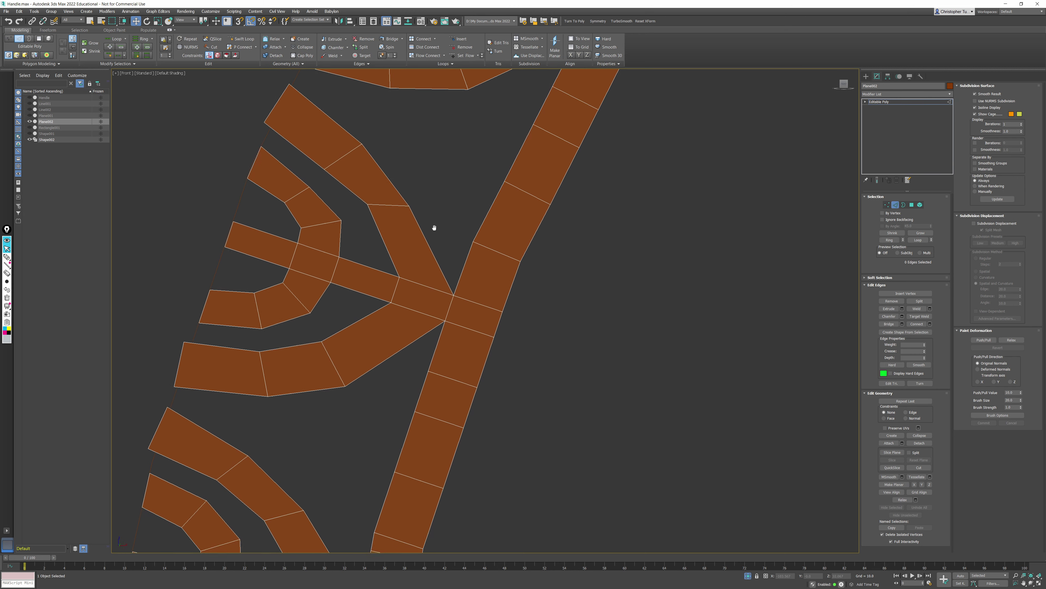
{"action": "left_click", "coordinate": [887, 205]}
{"action": "left_click", "coordinate": [409, 205]}
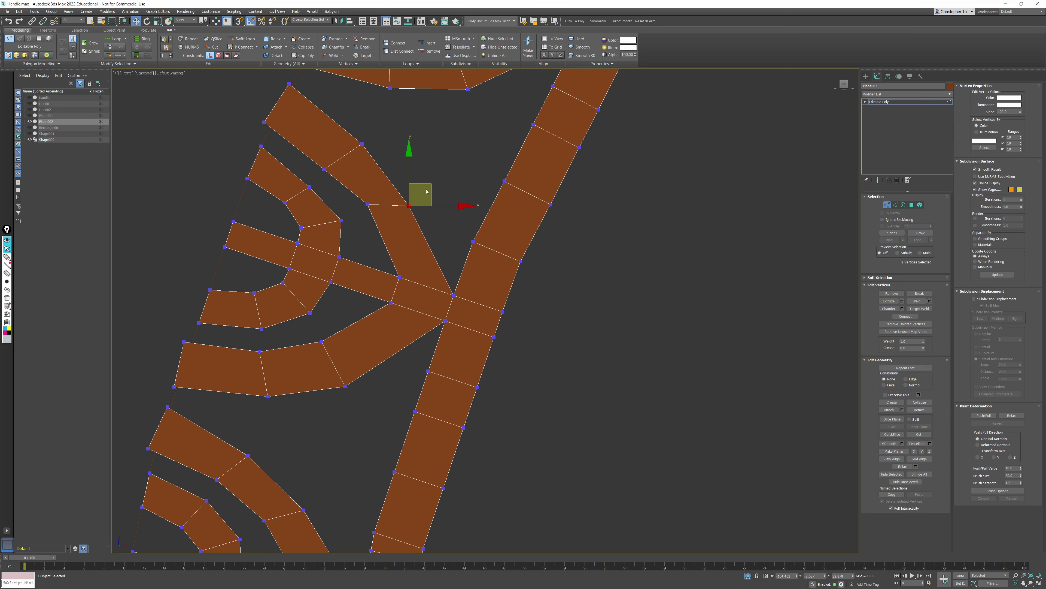
{"action": "left_click_drag", "start_coordinate": [430, 184], "coordinate": [425, 167]}
Step: Collapse the narrow doubled segment on the band above the next lower arch so its vertices merge
{"action": "middle_click_drag", "start_coordinate": [400, 266], "coordinate": [423, 175]}
{"action": "scroll", "coordinate": [422, 175], "scroll_direction": "down", "scroll_amount": 4}
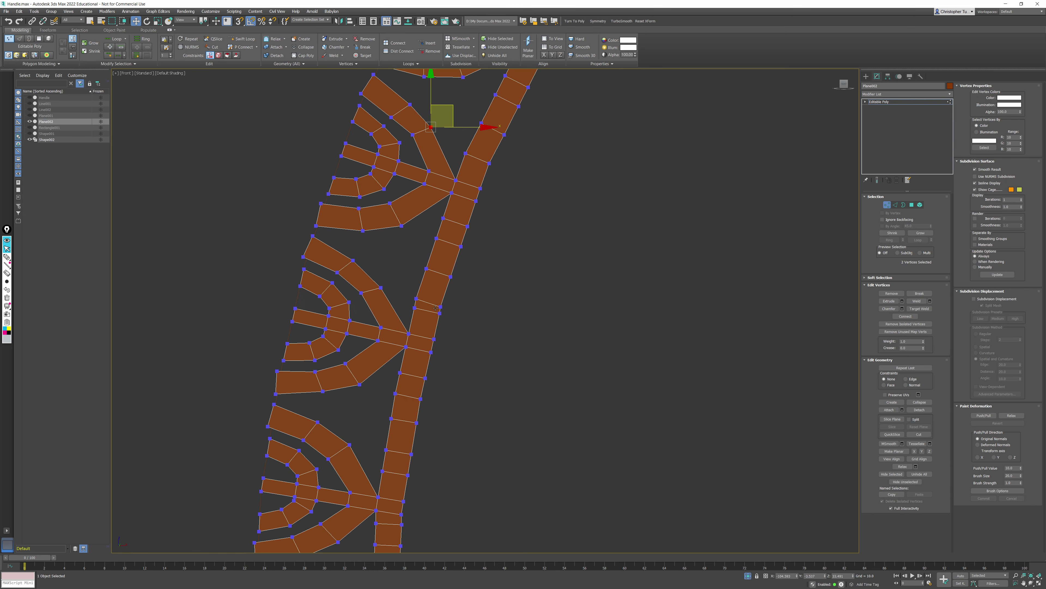
{"action": "middle_click_drag", "start_coordinate": [431, 315], "coordinate": [450, 245]}
{"action": "scroll", "coordinate": [450, 245], "scroll_direction": "up", "scroll_amount": 2}
{"action": "scroll", "coordinate": [450, 244], "scroll_direction": "up", "scroll_amount": 3}
{"action": "left_click_drag", "start_coordinate": [395, 267], "coordinate": [394, 266]}
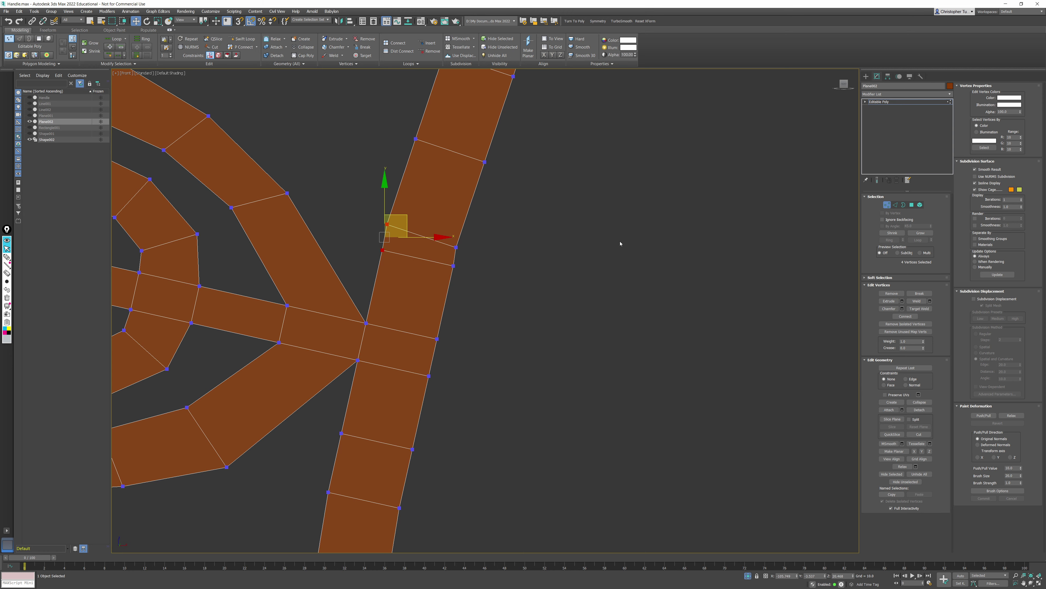
{"action": "left_click", "coordinate": [895, 205]}
{"action": "left_click", "coordinate": [456, 256]}
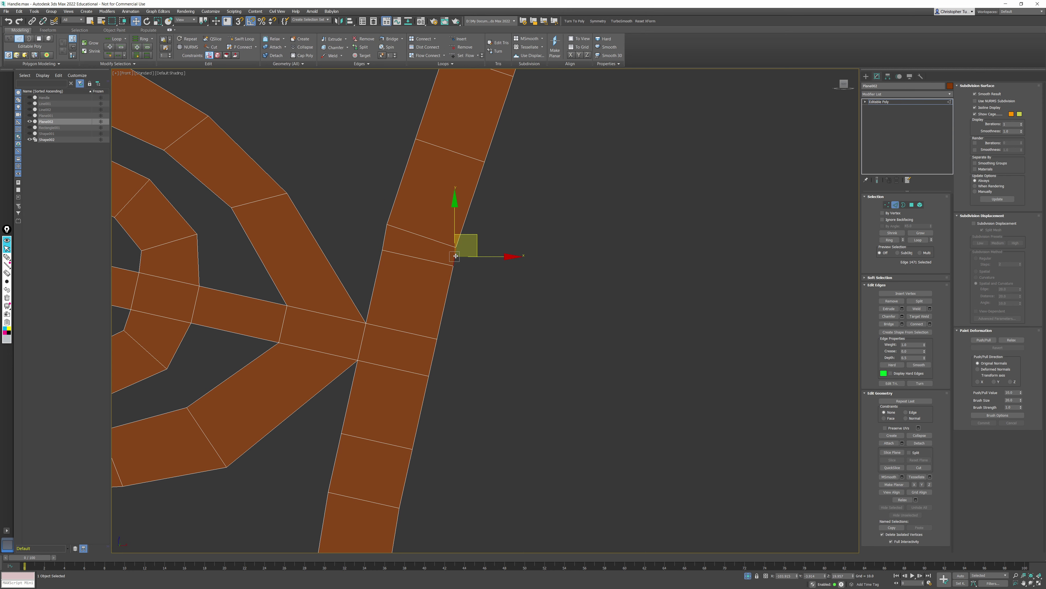
{"action": "left_click", "coordinate": [462, 273]}
Step: Close the large black gap on the lower curve's border band by collapsing its ring of short edges
{"action": "scroll", "coordinate": [422, 320], "scroll_direction": "down", "scroll_amount": 4}
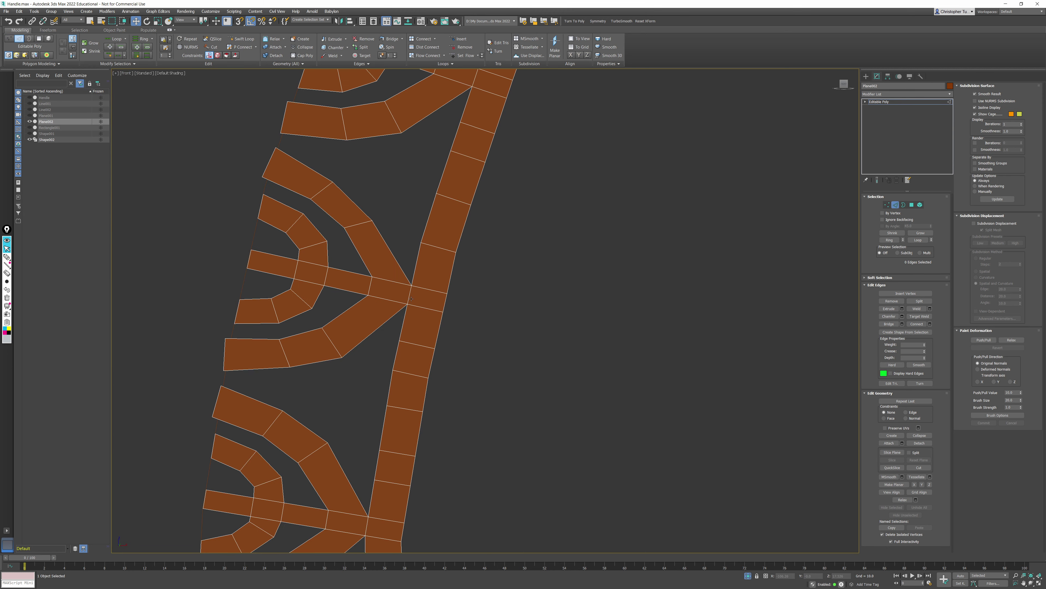
{"action": "mouse_move", "coordinate": [422, 319]}
{"action": "middle_mouse_down"}
{"action": "mouse_move", "coordinate": [439, 258]}
{"action": "mouse_move", "coordinate": [416, 266]}
{"action": "mouse_move", "coordinate": [428, 254]}
{"action": "mouse_move", "coordinate": [403, 140]}
{"action": "middle_mouse_up"}
{"action": "middle_click_drag", "start_coordinate": [407, 296], "coordinate": [390, 180]}
{"action": "middle_click_drag", "start_coordinate": [379, 324], "coordinate": [367, 210]}
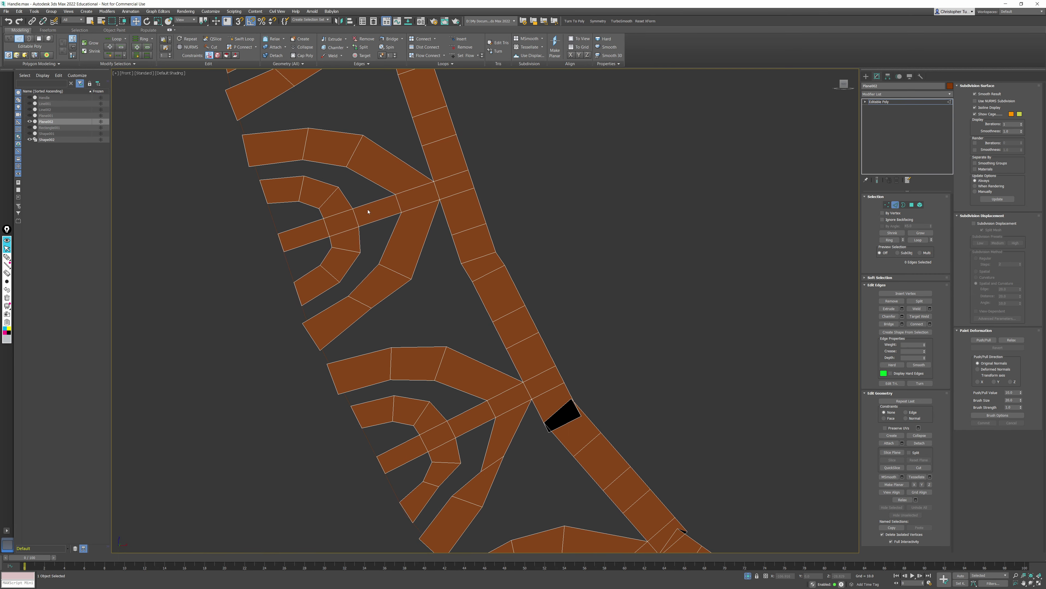
{"action": "middle_click_drag", "start_coordinate": [428, 354], "coordinate": [381, 210]}
{"action": "scroll", "coordinate": [421, 276], "scroll_direction": "up", "scroll_amount": 2}
{"action": "left_click", "coordinate": [590, 282]}
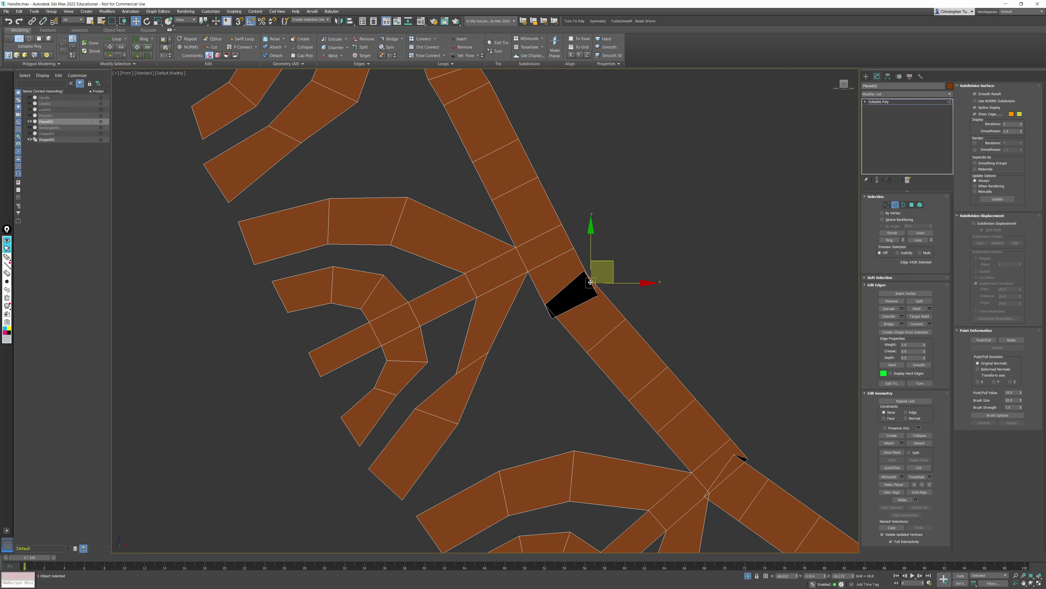
{"action": "key", "text": "alt+r"}
{"action": "key", "text": "ctrl+alt+c"}
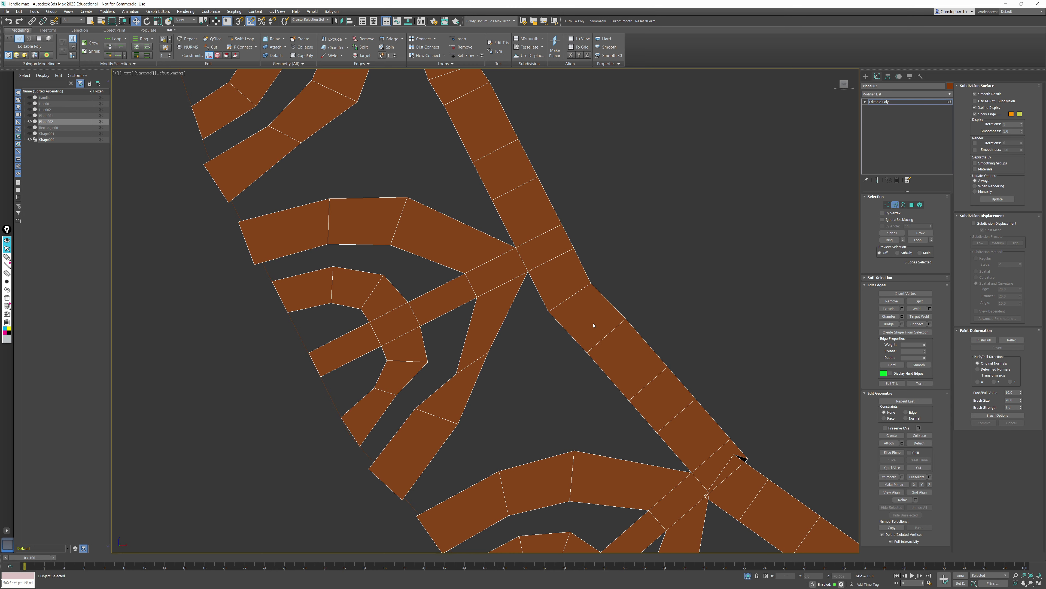
Step: Widen the distorted lower legs of the arch beside the closed gap by moving the outer and inner legs' vertex pairs outward
{"action": "left_click", "coordinate": [888, 206]}
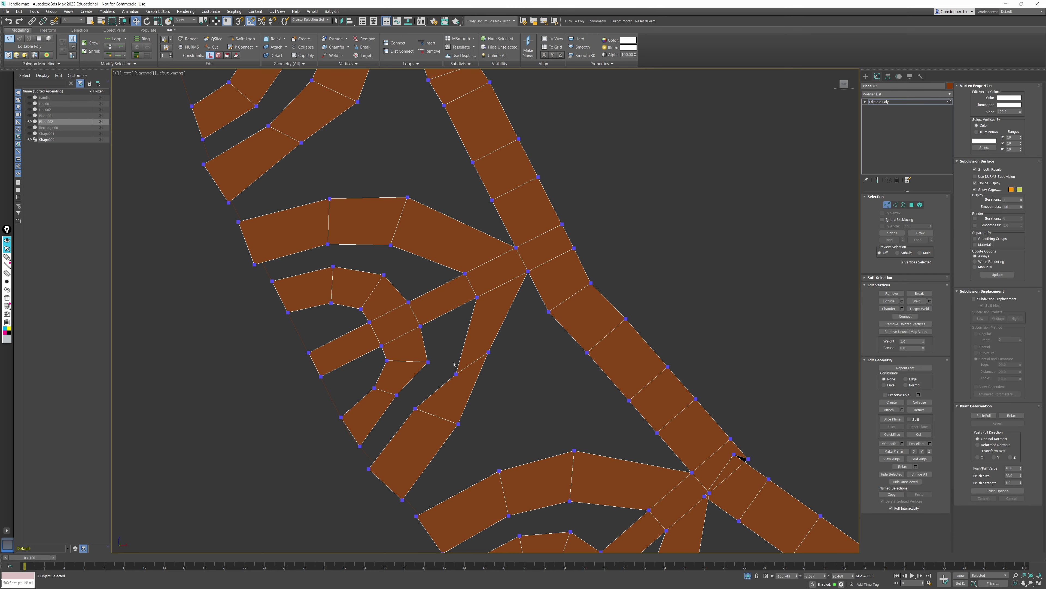
{"action": "left_click_drag", "start_coordinate": [451, 363], "coordinate": [522, 357]}
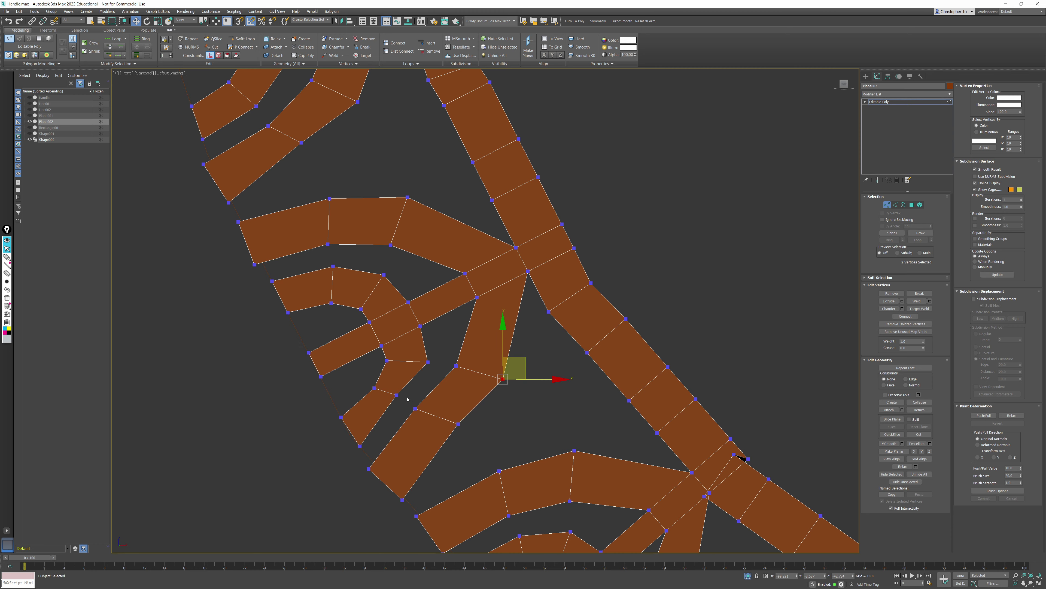
{"action": "left_click_drag", "start_coordinate": [407, 398], "coordinate": [474, 432]}
{"action": "left_click_drag", "start_coordinate": [459, 397], "coordinate": [478, 411]}
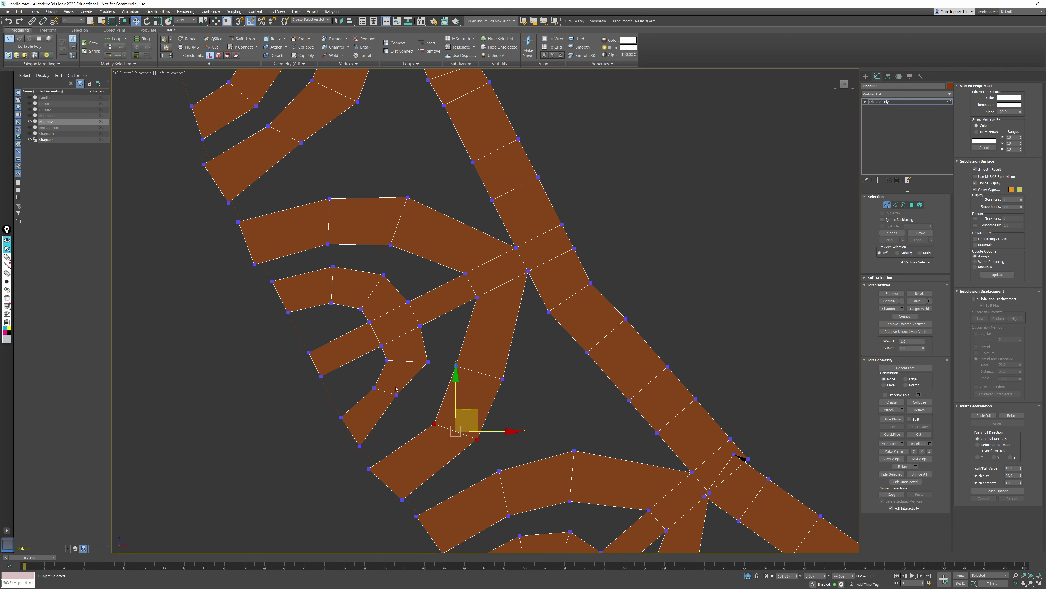
{"action": "left_click_drag", "start_coordinate": [389, 385], "coordinate": [424, 382]}
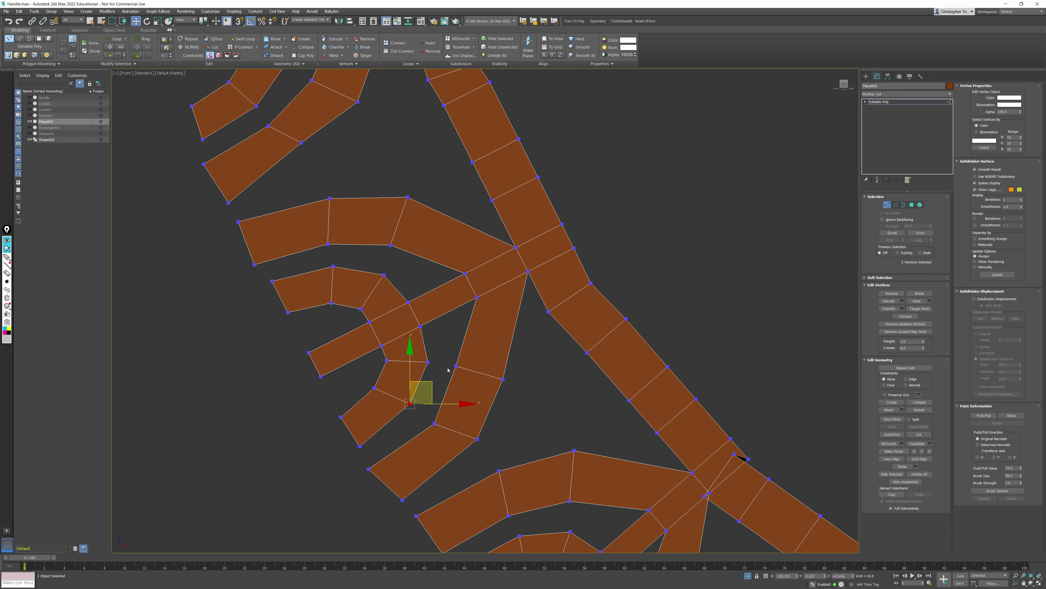
Step: Collapse the overlapping edges and small gap where the next lower arch's stem meets the band
{"action": "middle_click_drag", "start_coordinate": [557, 502], "coordinate": [463, 289]}
{"action": "middle_click_drag", "start_coordinate": [545, 271], "coordinate": [423, 267]}
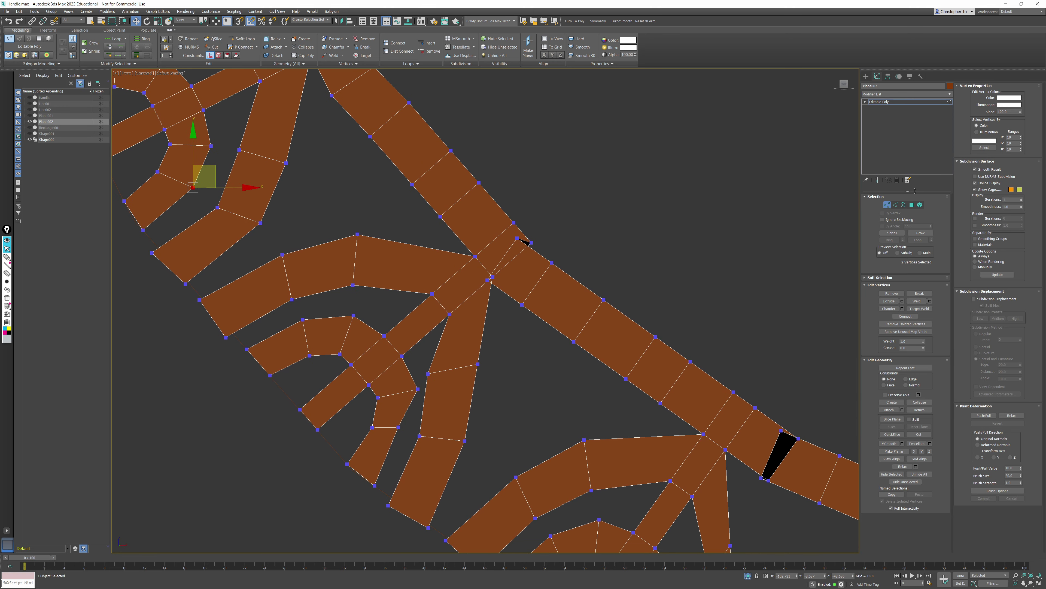
{"action": "left_click", "coordinate": [895, 205]}
{"action": "left_click", "coordinate": [509, 247]}
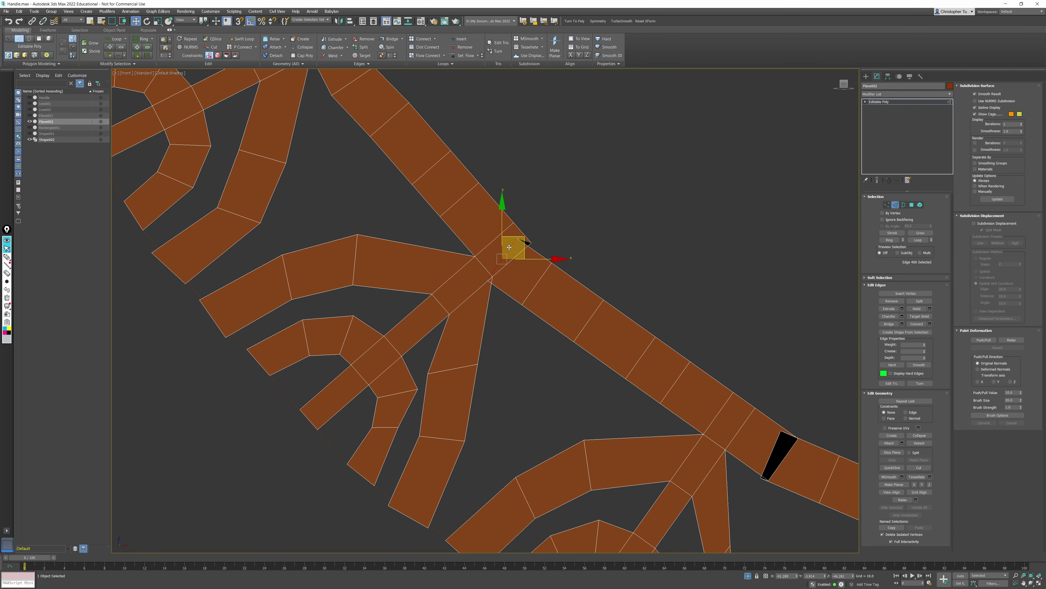
{"action": "left_click", "coordinate": [509, 247]}
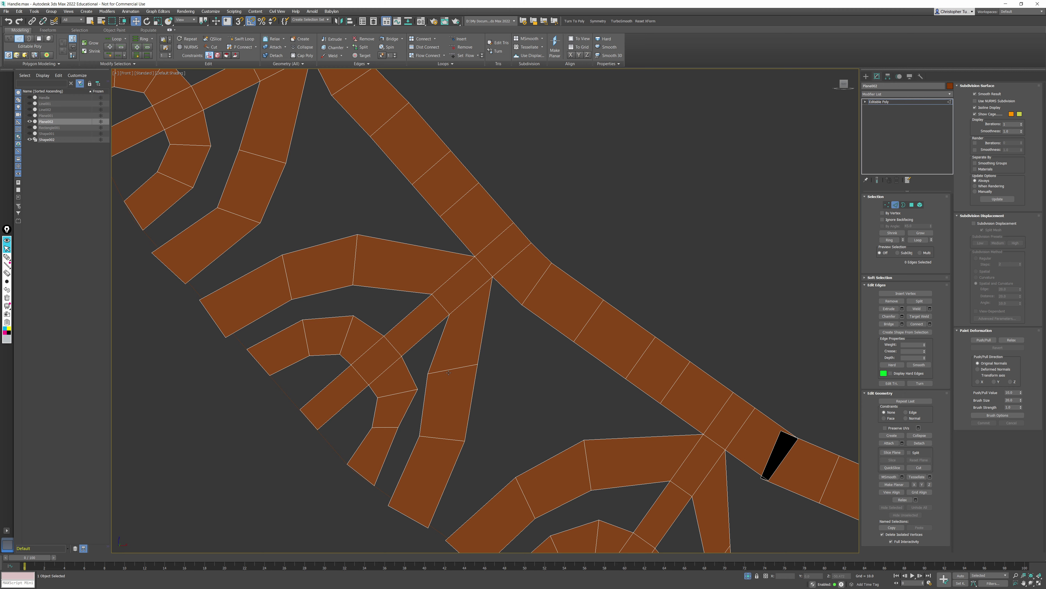
Step: Move two cross edges on this arch's lower outer leg outward and adjust the inner leg's vertices to match
{"action": "left_click_drag", "start_coordinate": [448, 371], "coordinate": [491, 351]}
{"action": "left_click", "coordinate": [439, 439]}
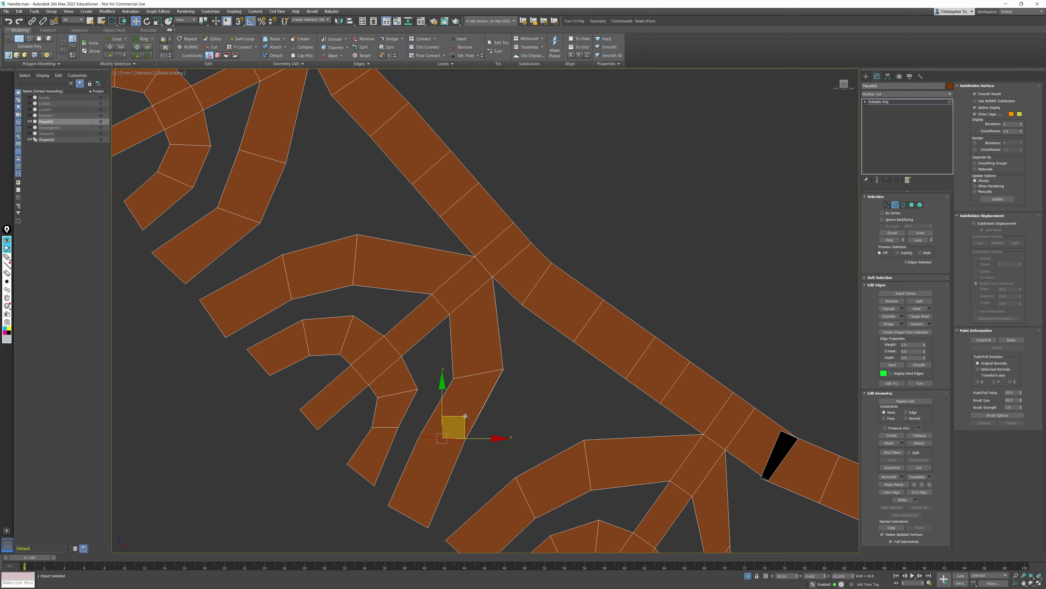
{"action": "left_click_drag", "start_coordinate": [465, 416], "coordinate": [480, 419]}
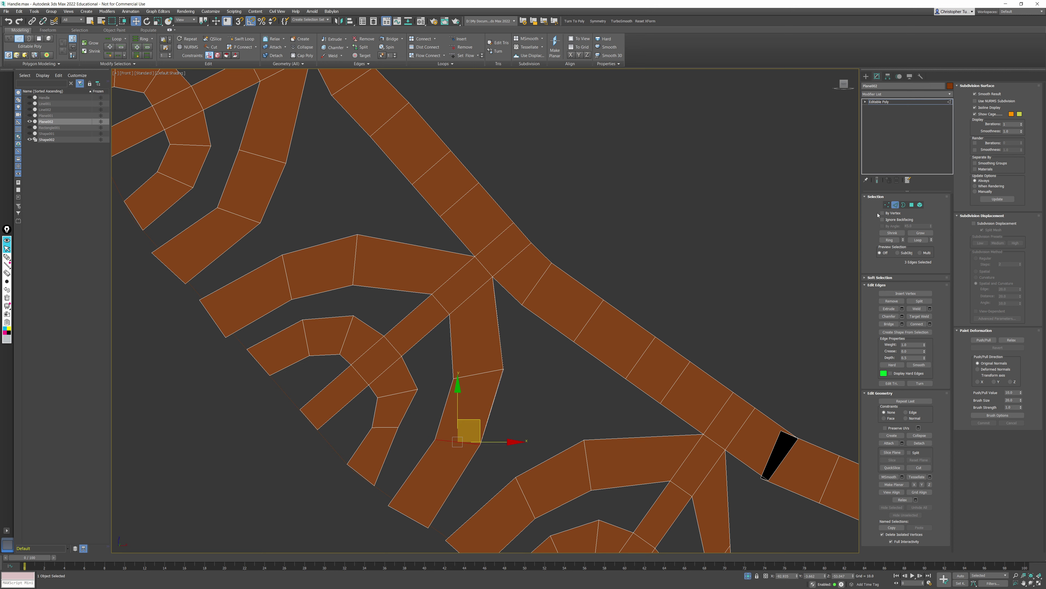
{"action": "left_click", "coordinate": [887, 204]}
{"action": "left_click_drag", "start_coordinate": [408, 440], "coordinate": [429, 409]}
Step: Close the narrow black wedge in the band near the strip's lower end by collapsing its edge ring
{"action": "middle_click_drag", "start_coordinate": [429, 409], "coordinate": [198, 268]}
{"action": "left_click", "coordinate": [895, 205]}
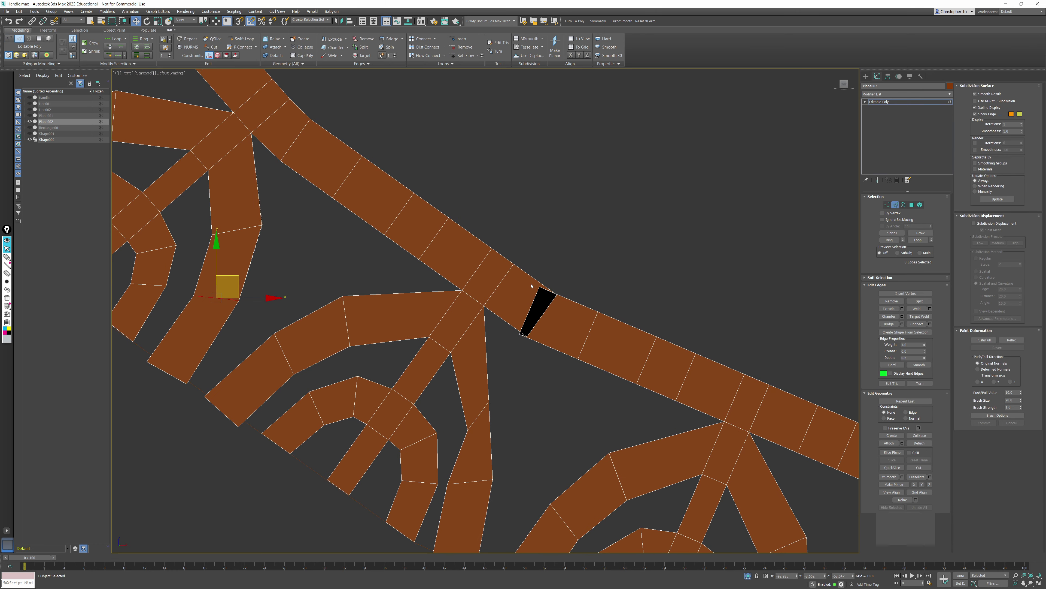
{"action": "left_click", "coordinate": [545, 289]}
{"action": "key", "text": "alt+r"}
{"action": "key", "text": "ctrl+alt+c"}
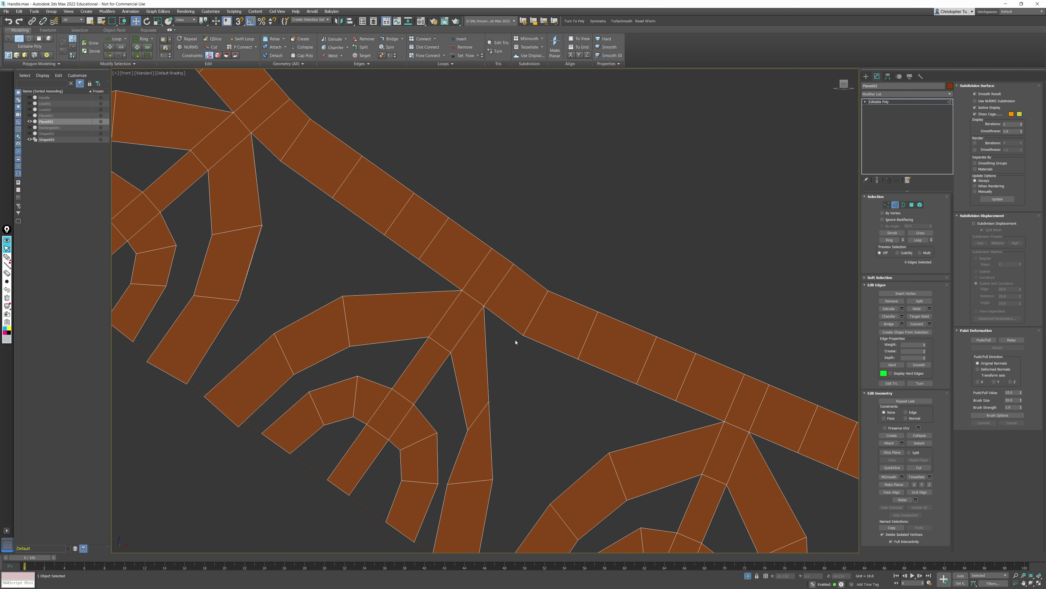
Step: Push the vertex pairs on the second-to-last arch's pinched outer leg outward and leave vertex editing
{"action": "middle_click_drag", "start_coordinate": [515, 342], "coordinate": [466, 177]}
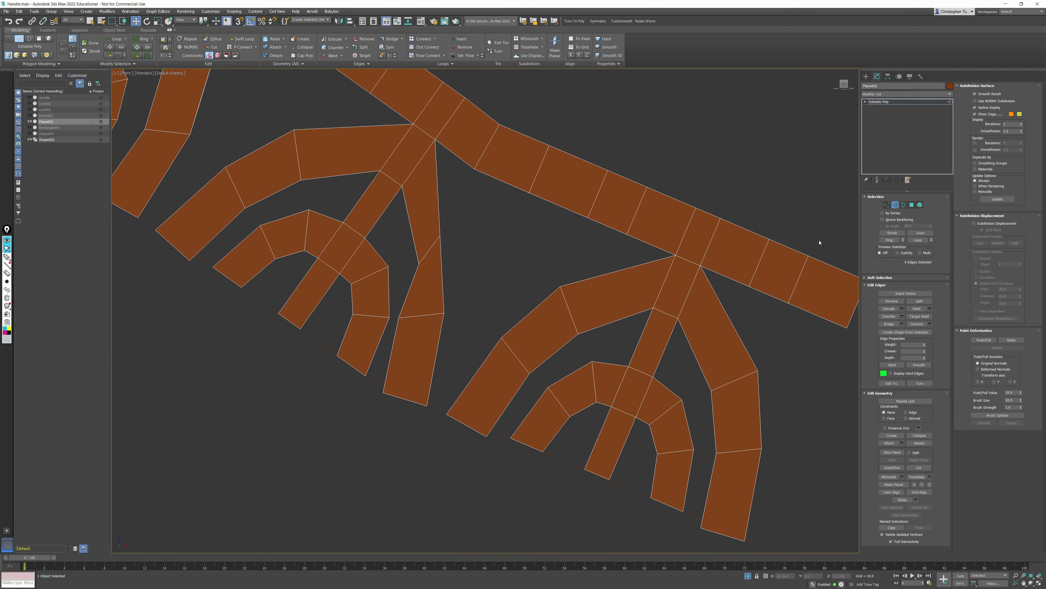
{"action": "left_click", "coordinate": [886, 205]}
{"action": "left_click_drag", "start_coordinate": [430, 213], "coordinate": [455, 249]}
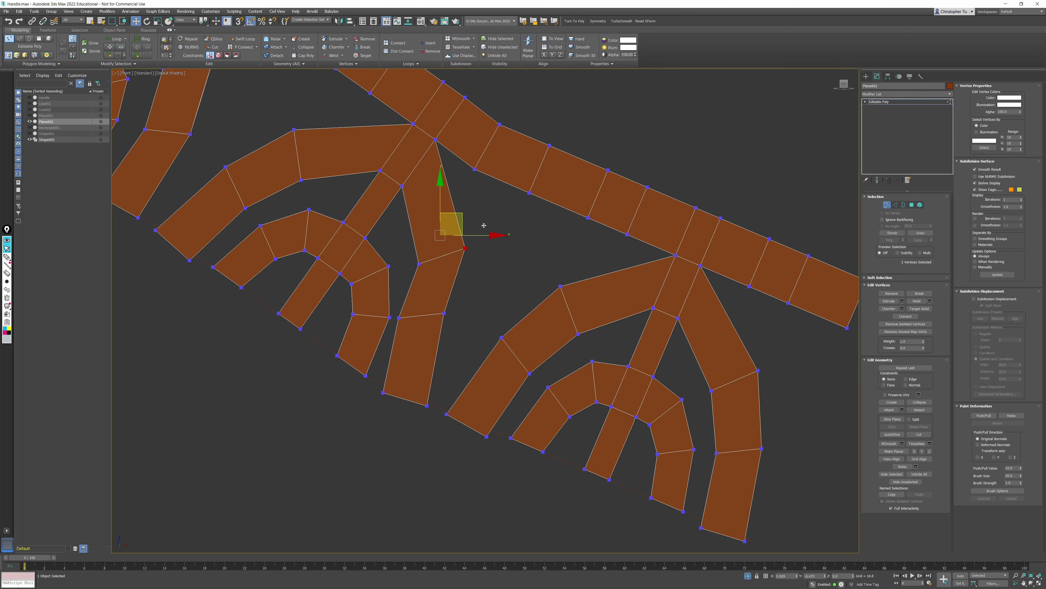
{"action": "left_click_drag", "start_coordinate": [459, 211], "coordinate": [482, 224]}
{"action": "left_click_drag", "start_coordinate": [395, 322], "coordinate": [461, 295]}
{"action": "middle_click_drag", "start_coordinate": [565, 270], "coordinate": [416, 279]}
{"action": "scroll", "coordinate": [434, 266], "scroll_direction": "down", "scroll_amount": 6}
{"action": "middle_click_drag", "start_coordinate": [388, 160], "coordinate": [556, 365]}
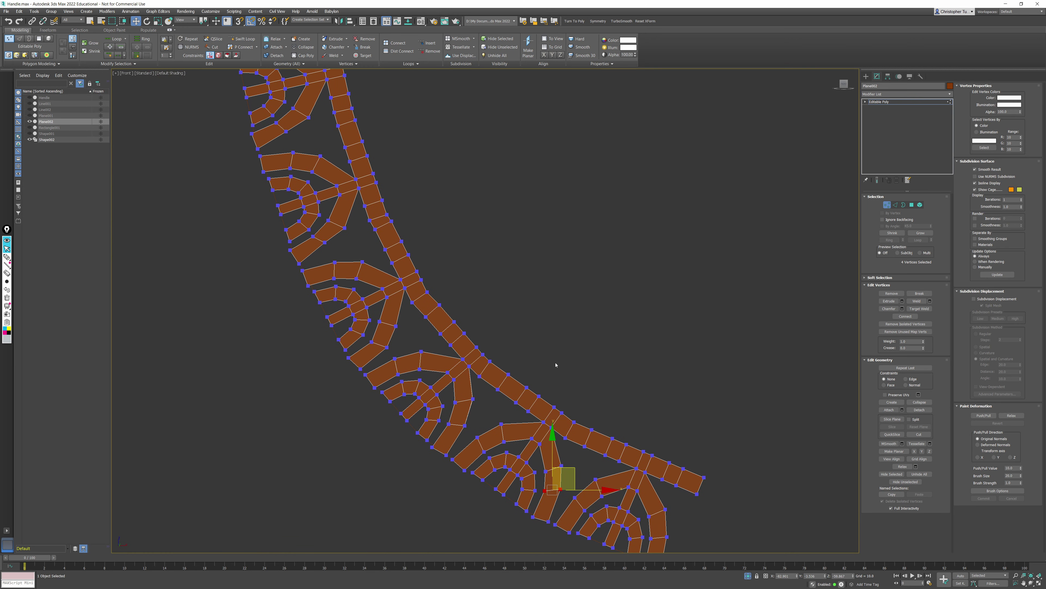
{"action": "scroll", "coordinate": [555, 365], "scroll_direction": "down", "scroll_amount": 3}
{"action": "key", "text": "1"}
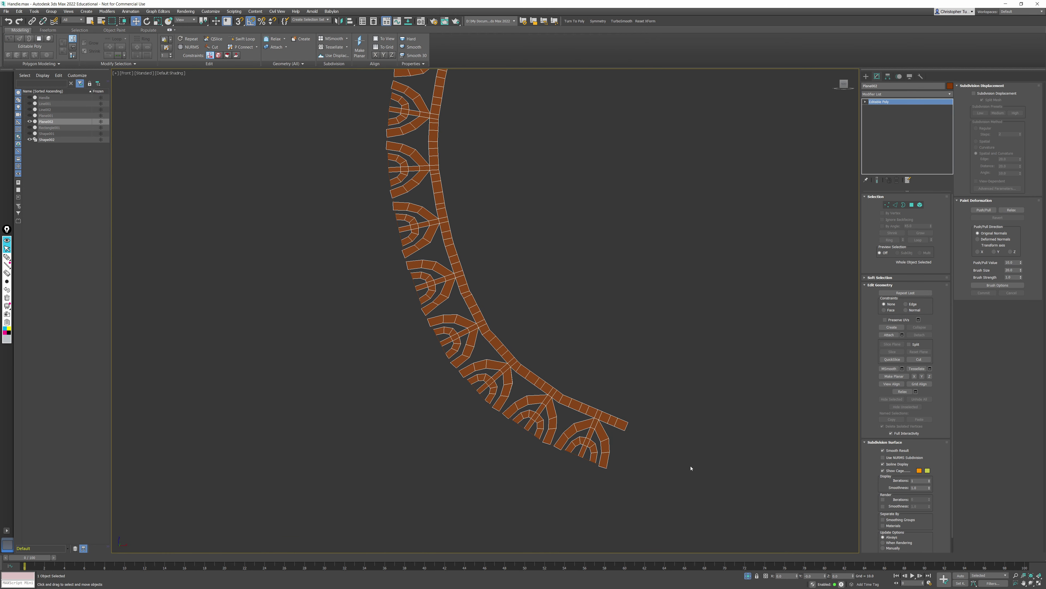
Step: Leave isolation to bring back the whole scene and delete the plane holding the axe reference artwork
{"action": "left_click", "coordinate": [748, 576]}
{"action": "middle_click_drag", "start_coordinate": [611, 260], "coordinate": [548, 383]}
{"action": "scroll", "coordinate": [547, 383], "scroll_direction": "down", "scroll_amount": 4}
{"action": "middle_click_drag", "start_coordinate": [560, 279], "coordinate": [578, 289], "text": "alt"}
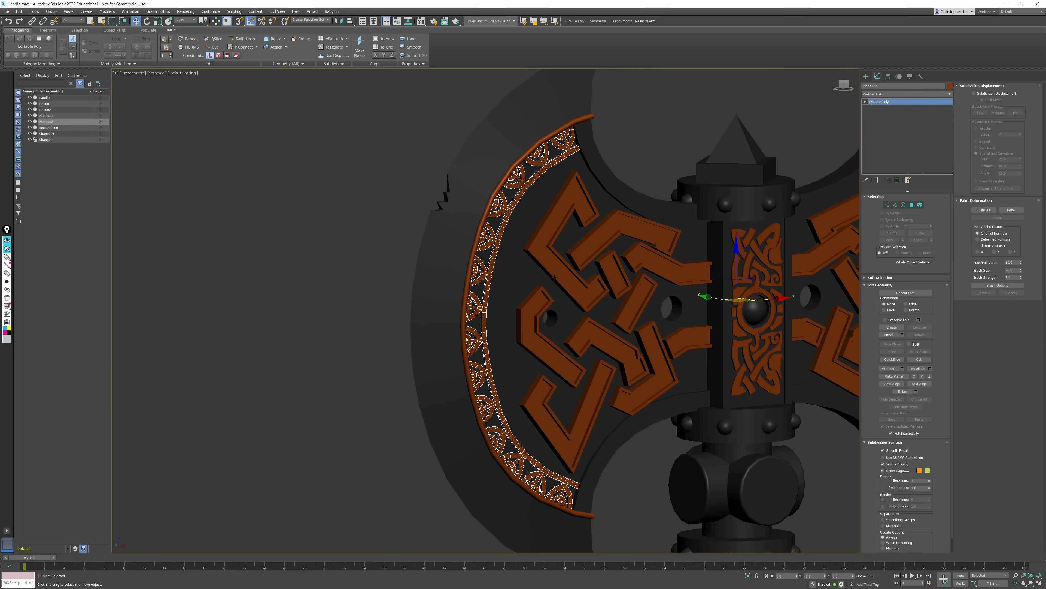
{"action": "scroll", "coordinate": [572, 288], "scroll_direction": "down", "scroll_amount": 3}
{"action": "scroll", "coordinate": [191, 208], "scroll_direction": "down", "scroll_amount": 4}
{"action": "middle_click_drag", "start_coordinate": [251, 182], "coordinate": [225, 175], "text": "alt"}
{"action": "left_click", "coordinate": [224, 175]}
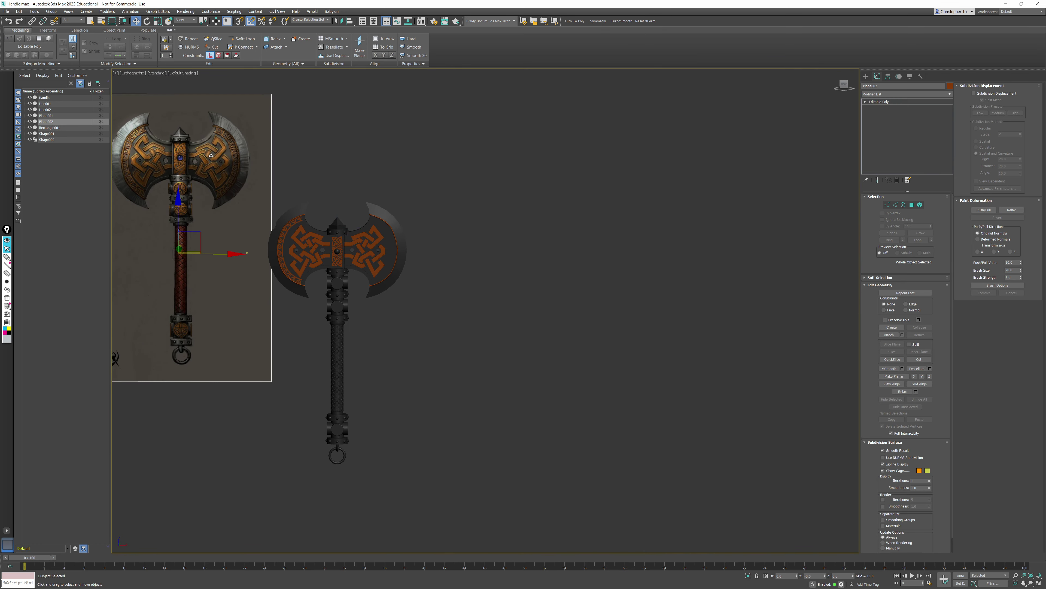
{"action": "key", "text": "Delete"}
Step: Apply a Symmetry modifier to the left blade's arch strip, mirroring it across X and Y with both directions flipped
{"action": "scroll", "coordinate": [290, 183], "scroll_direction": "up", "scroll_amount": 4}
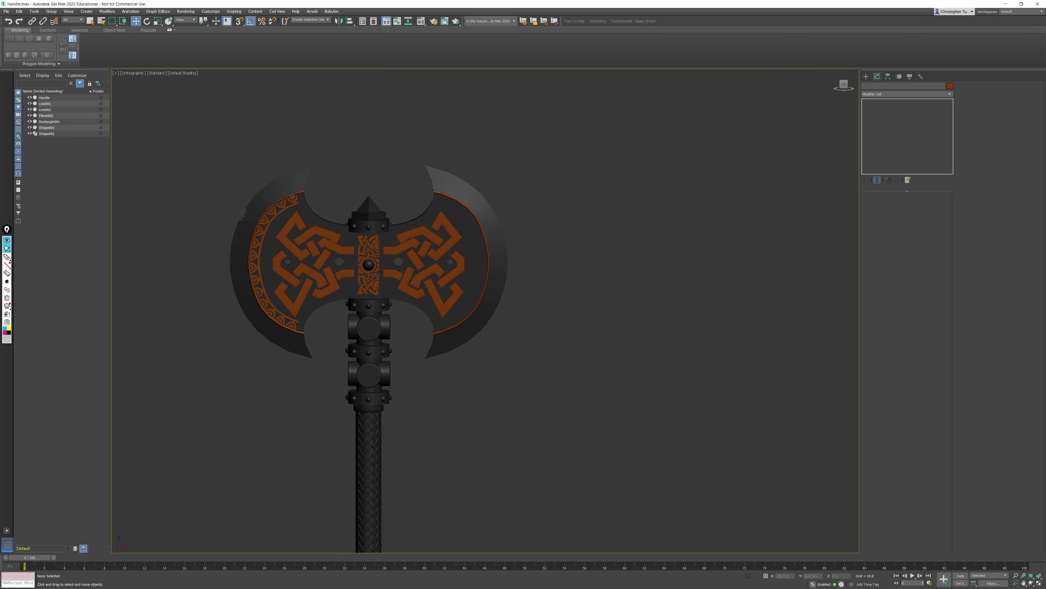
{"action": "left_click", "coordinate": [292, 196]}
{"action": "scroll", "coordinate": [304, 204], "scroll_direction": "up", "scroll_amount": 3}
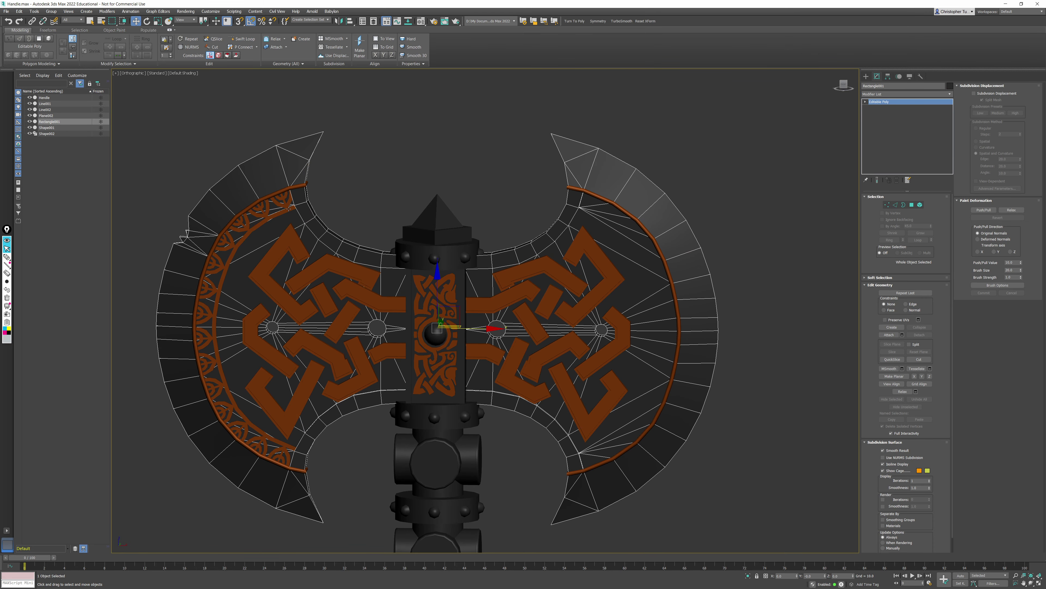
{"action": "left_click", "coordinate": [290, 208]}
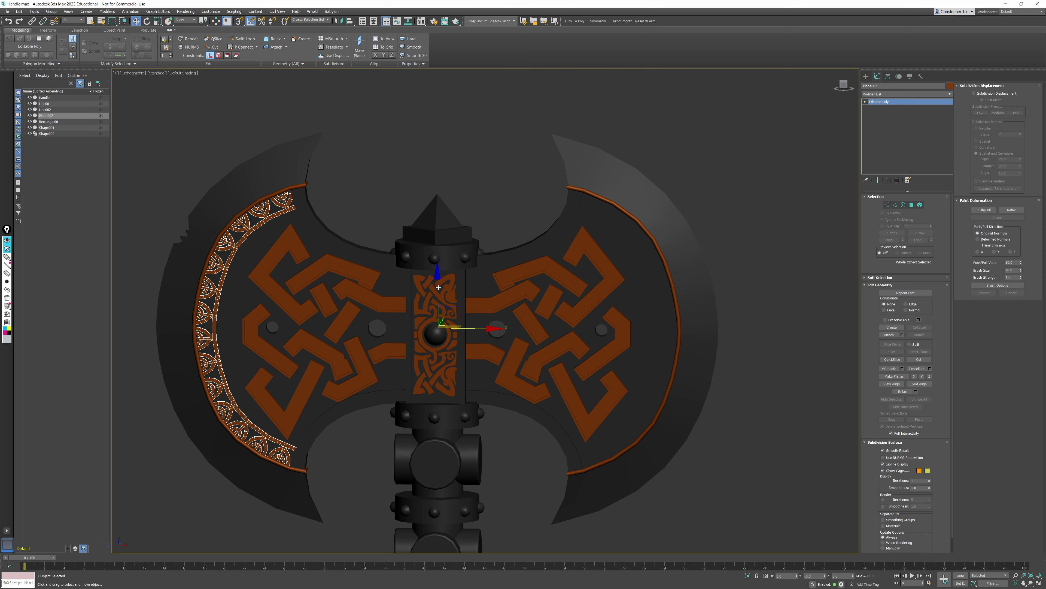
{"action": "middle_click_drag", "start_coordinate": [506, 360], "coordinate": [451, 331], "text": "alt"}
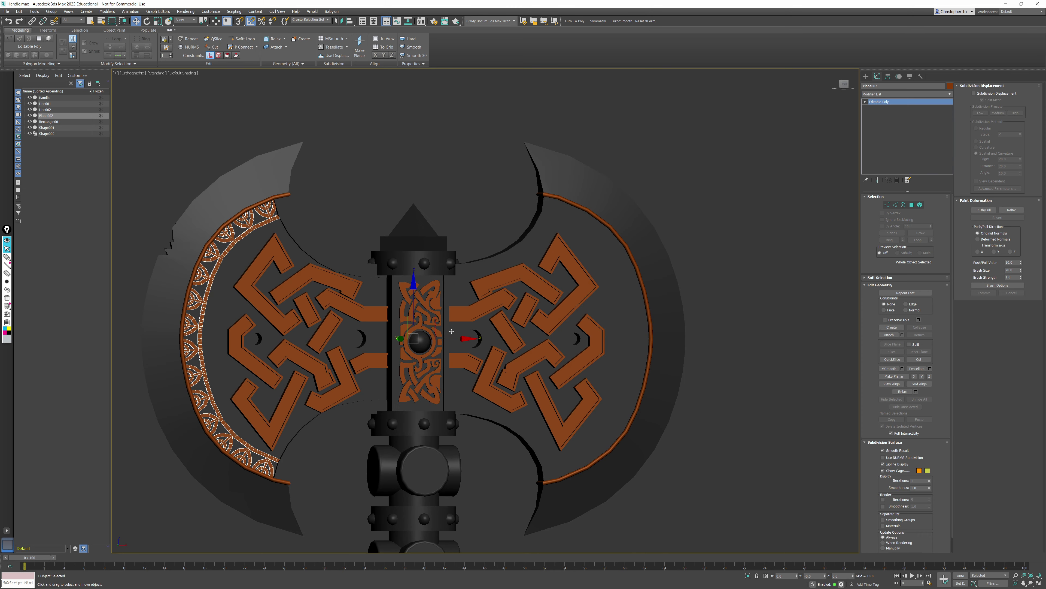
{"action": "middle_click_drag", "start_coordinate": [676, 431], "coordinate": [708, 389]}
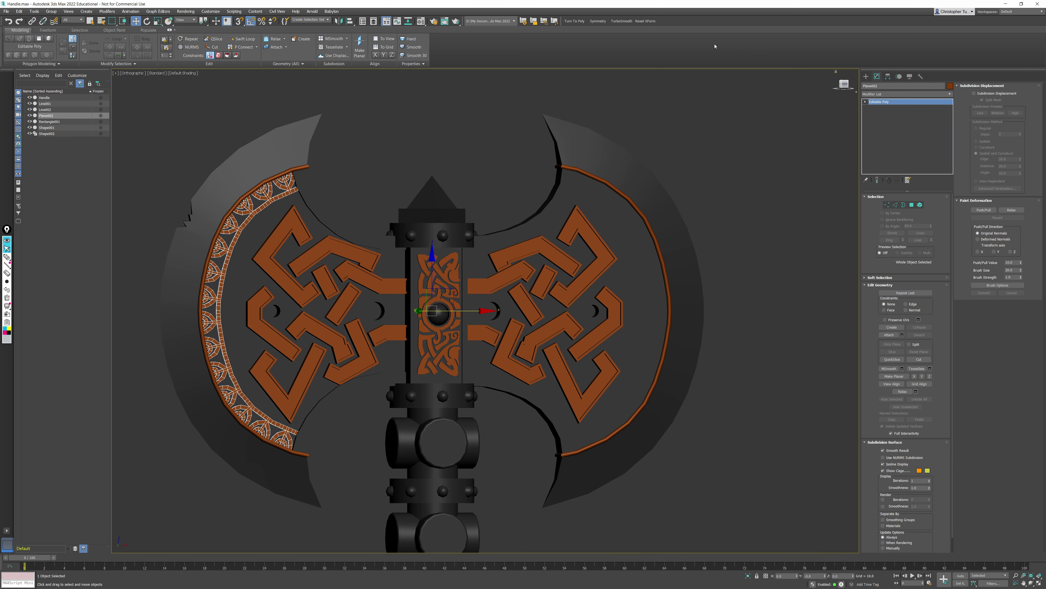
{"action": "left_click", "coordinate": [598, 21]}
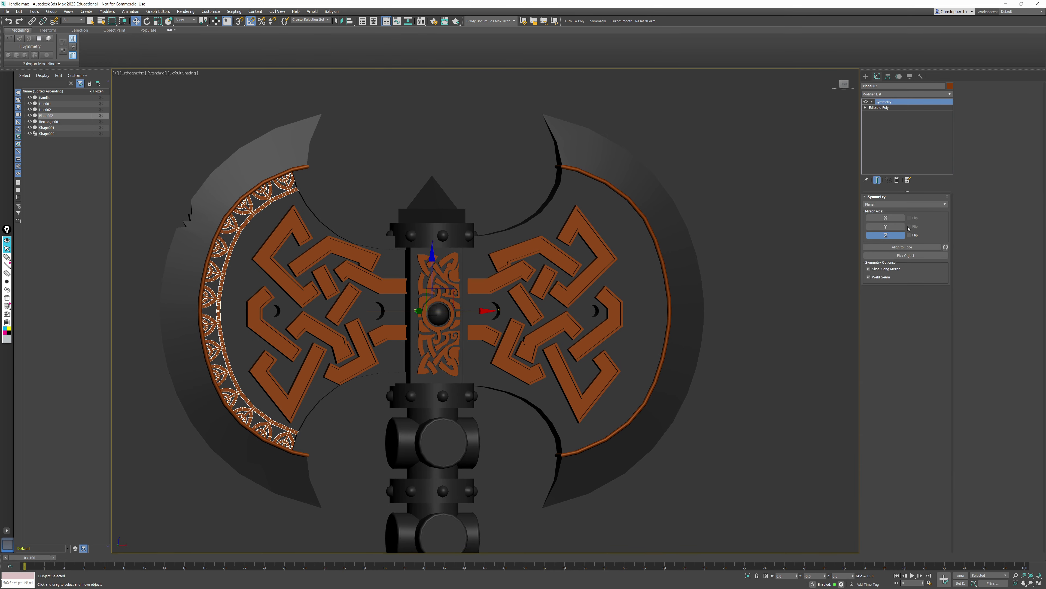
{"action": "left_click", "coordinate": [886, 226]}
{"action": "left_click", "coordinate": [885, 218], "text": "ctrl"}
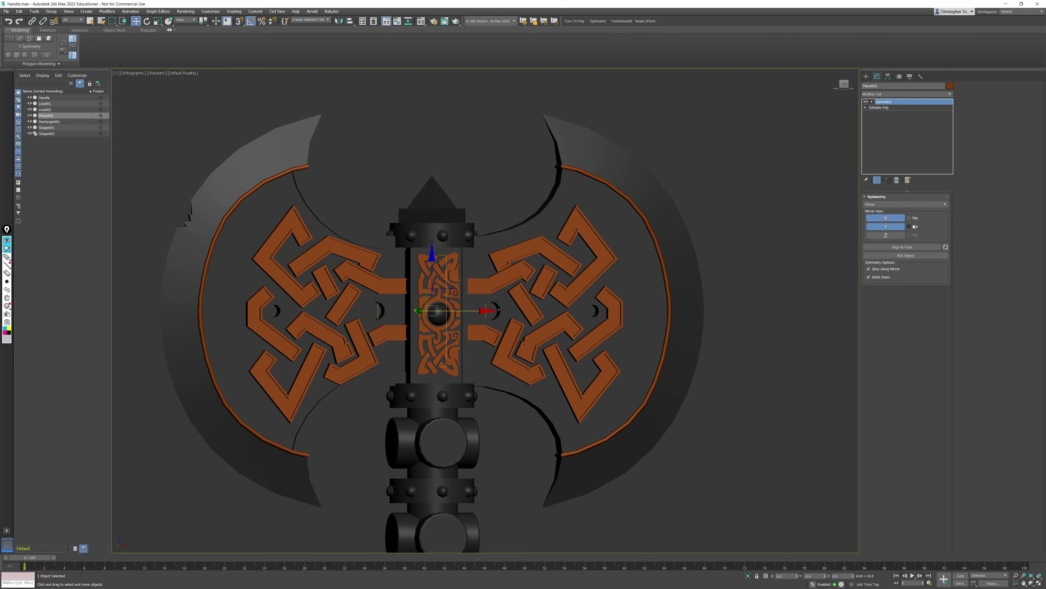
{"action": "left_click", "coordinate": [912, 219]}
Step: Convert the mirrored arch strips to an Editable Poly, collapsing the Symmetry modifier
{"action": "middle_click_drag", "start_coordinate": [701, 252], "coordinate": [628, 244], "text": "alt"}
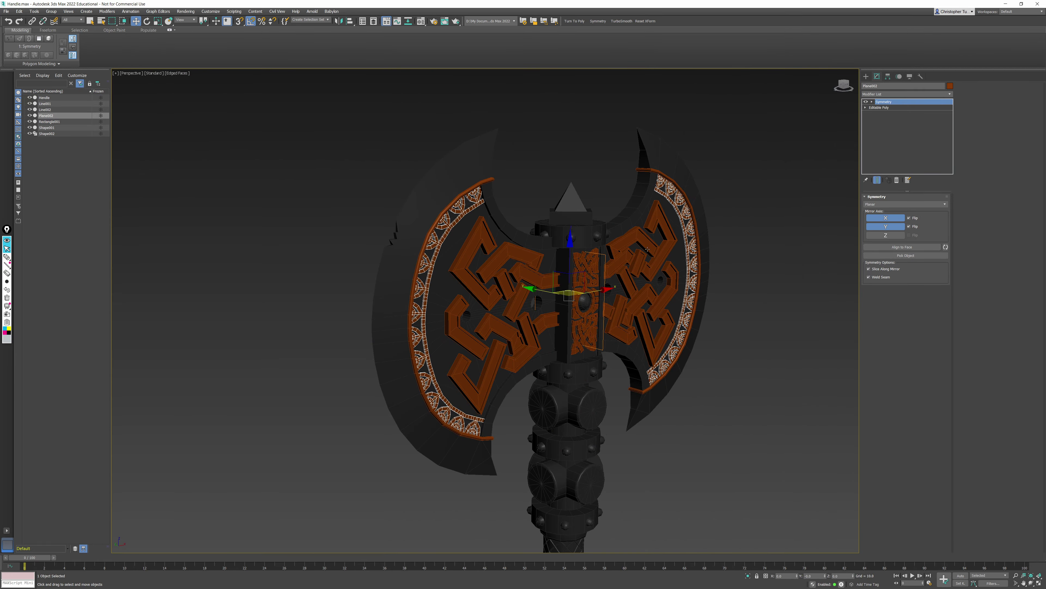
{"action": "middle_click_drag", "start_coordinate": [683, 240], "coordinate": [601, 193], "text": "alt"}
{"action": "right_click", "coordinate": [600, 193]}
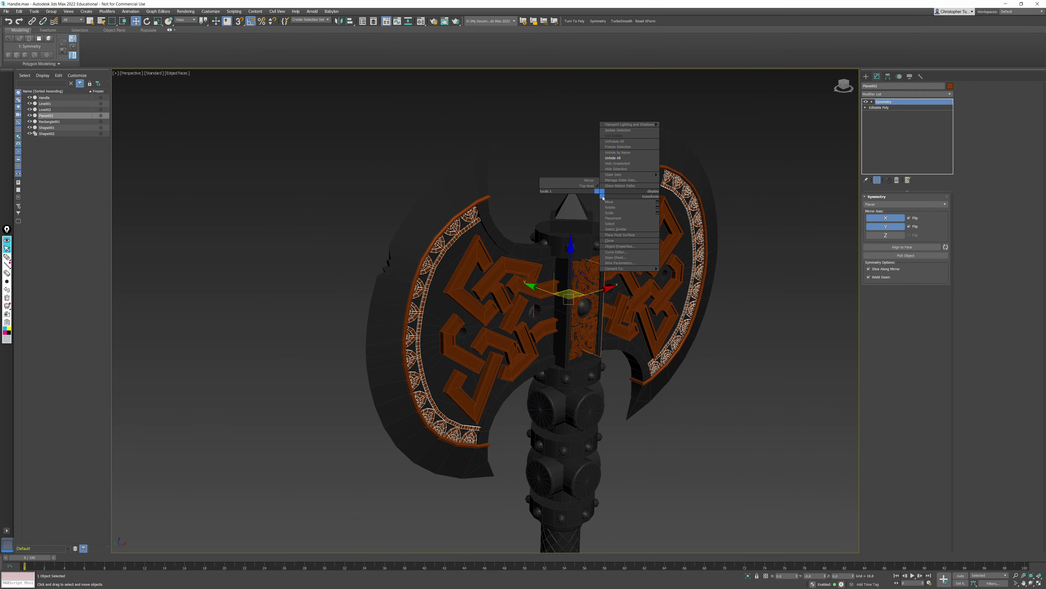
{"action": "left_click", "coordinate": [682, 274]}
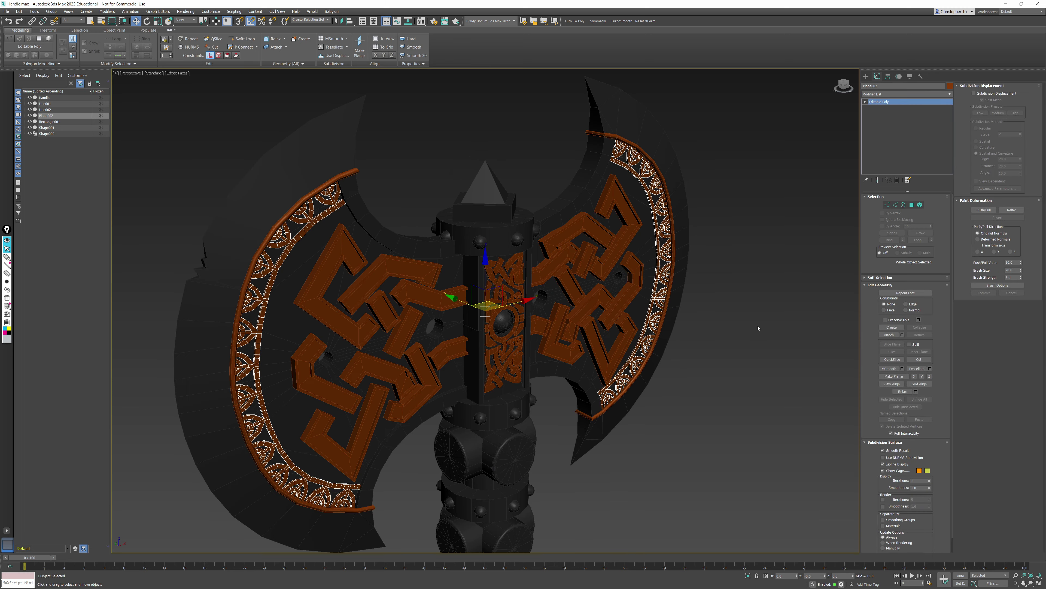
Step: Clear the selection, turn off the edged-faces display and examine the mirrored ornaments on the axe head
{"action": "left_click", "coordinate": [790, 380]}
{"action": "key", "text": "F4"}
{"action": "scroll", "coordinate": [656, 305], "scroll_direction": "down", "scroll_amount": 8}
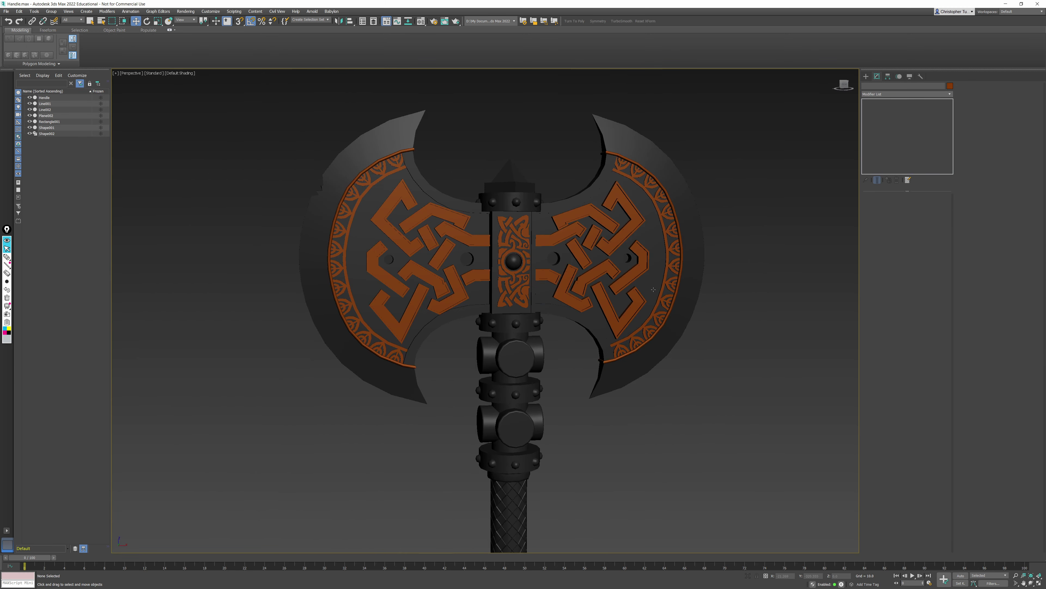
{"action": "middle_click_drag", "start_coordinate": [656, 305], "coordinate": [606, 241], "text": "alt"}
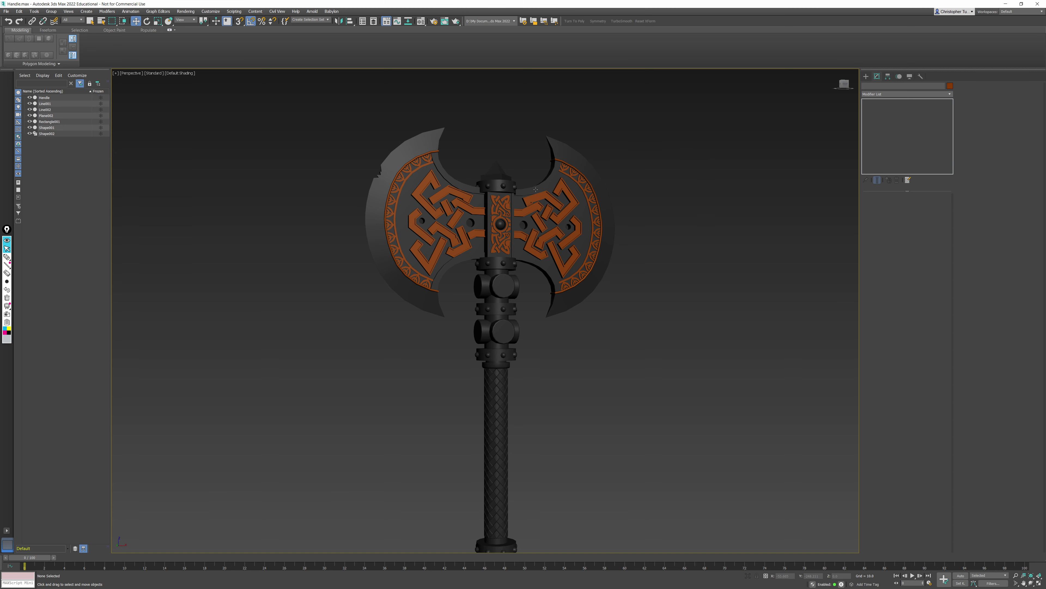
Step: Select all of the axe's objects, clear the selection again and frame the complete axe to examine it
{"action": "left_click", "coordinate": [49, 97]}
{"action": "left_click", "coordinate": [47, 134], "text": "shift"}
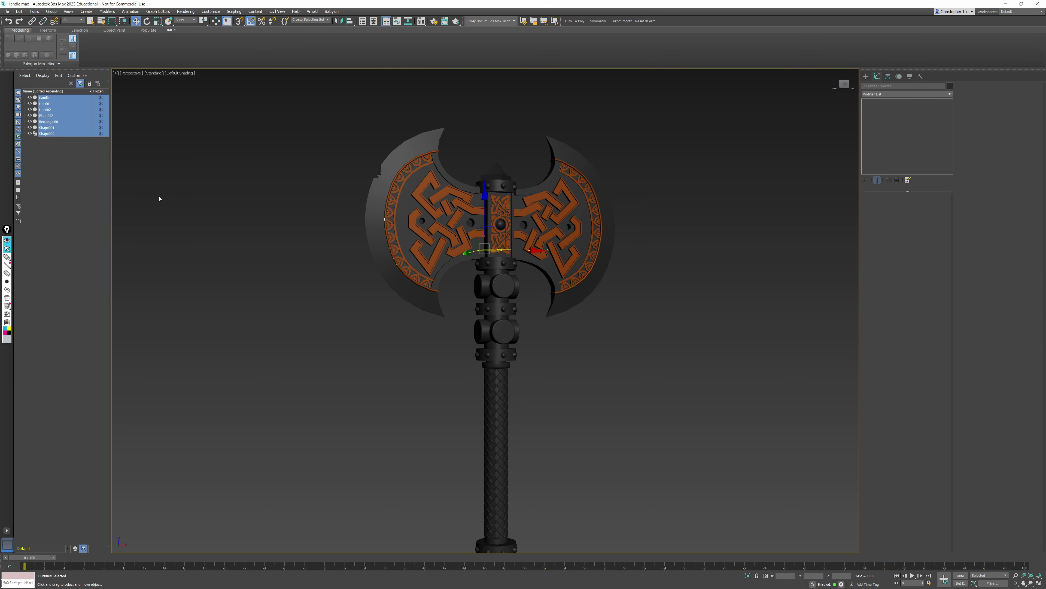
{"action": "left_click", "coordinate": [606, 305]}
{"action": "key", "text": "z"}
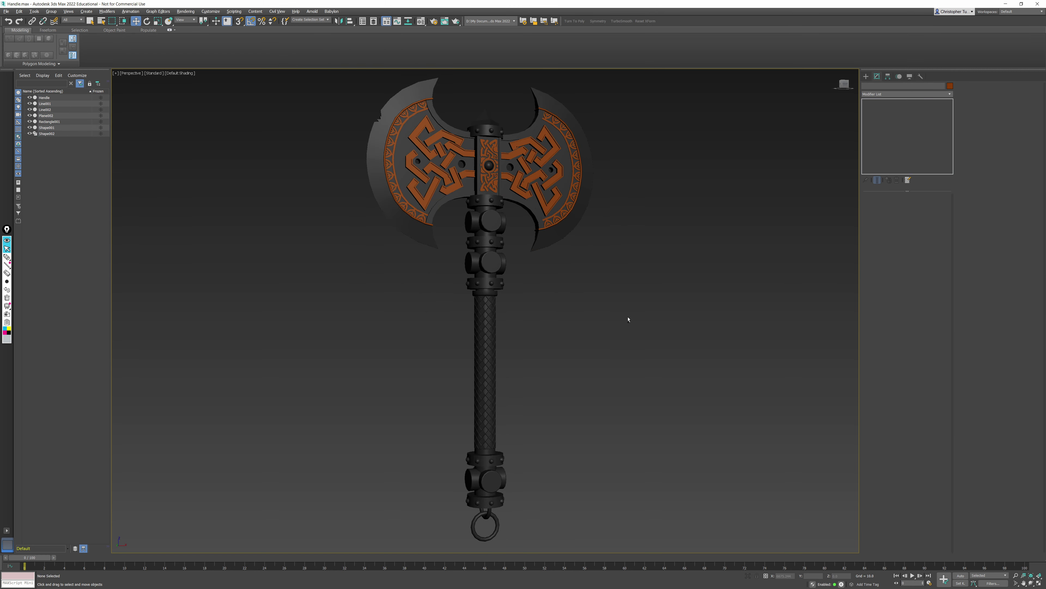
{"action": "middle_click_drag", "start_coordinate": [535, 320], "coordinate": [646, 322], "text": "alt"}
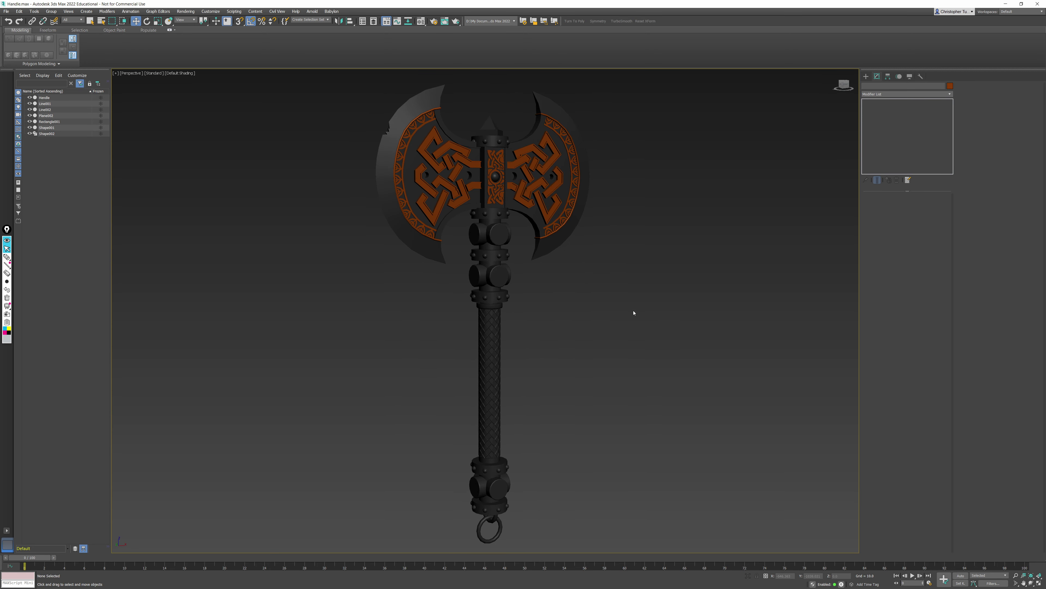